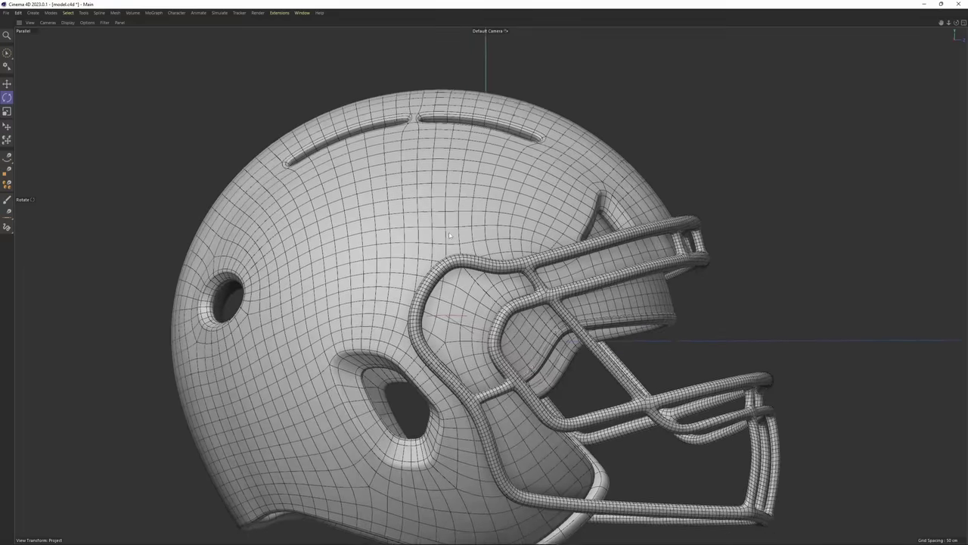
# Examine the finished football helmet's wireframe topology and textured shell from the side and at several angles
pyautogui.keyDown('alt'); pyautogui.moveTo(460, 239); pyautogui.dragTo(464, 188, button='middle'); pyautogui.keyUp('alt')
pyautogui.keyDown('alt'); pyautogui.moveTo(465, 189); pyautogui.dragTo(445, 180, button='right'); pyautogui.keyUp('alt')
pyautogui.keyDown('alt'); pyautogui.moveTo(446, 180); pyautogui.dragTo(492, 205); pyautogui.keyUp('alt')
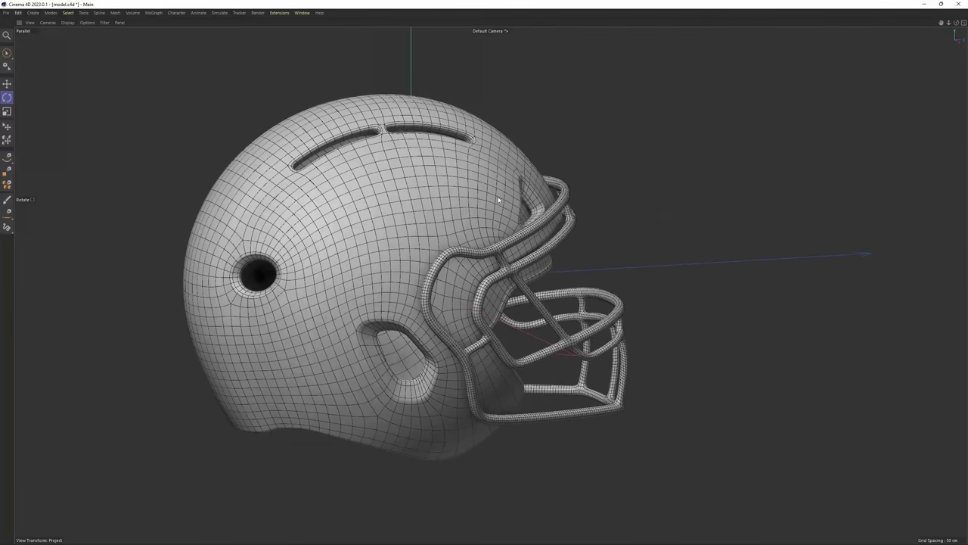
pyautogui.keyDown('alt'); pyautogui.moveTo(418, 176); pyautogui.dragTo(449, 169, button='middle'); pyautogui.keyUp('alt')
pyautogui.keyDown('alt'); pyautogui.moveTo(437, 171); pyautogui.dragTo(451, 173, button='right'); pyautogui.keyUp('alt')
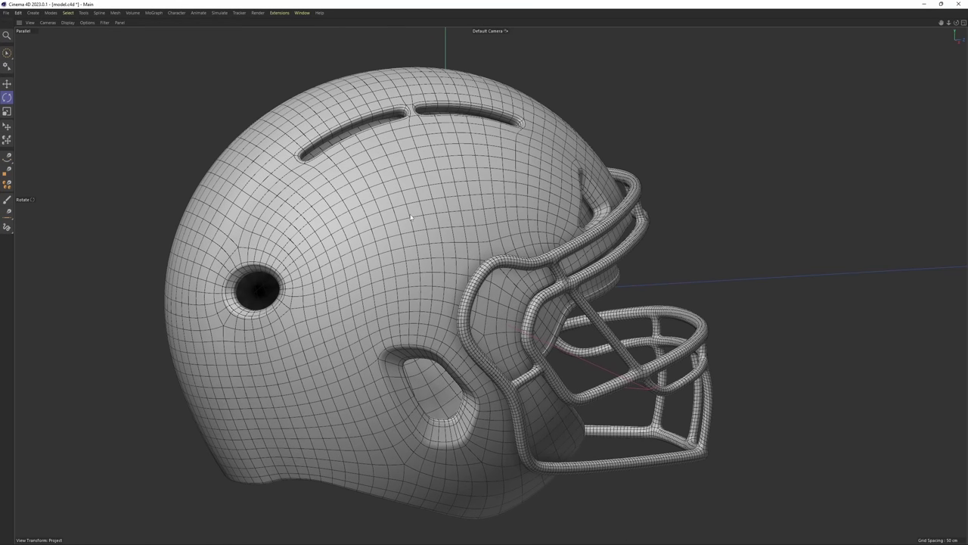
pyautogui.keyDown('alt'); pyautogui.moveTo(410, 216); pyautogui.dragTo(469, 237); pyautogui.keyUp('alt')
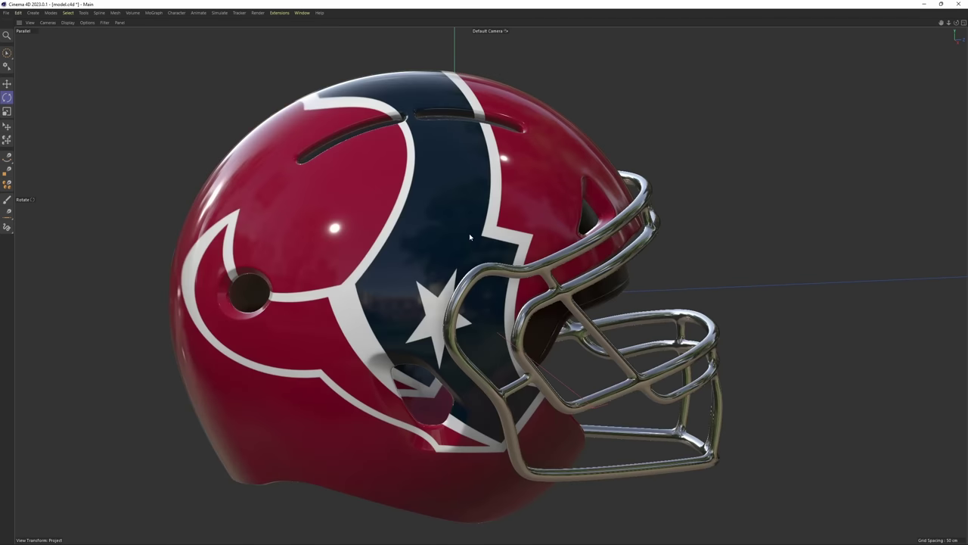
pyautogui.scroll(-3, 469, 236)
pyautogui.keyDown('alt'); pyautogui.moveTo(470, 223); pyautogui.dragTo(459, 224); pyautogui.keyUp('alt')
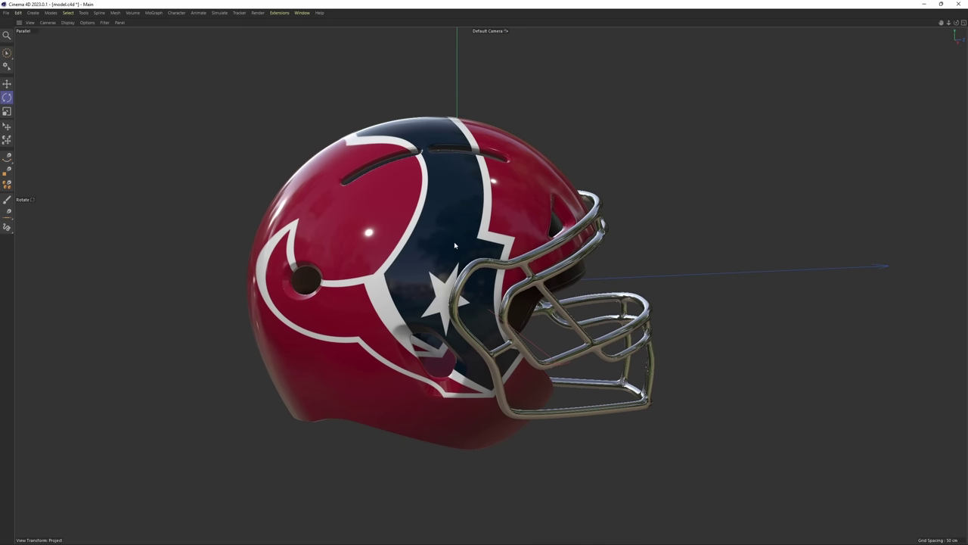
pyautogui.keyDown('alt'); pyautogui.moveTo(454, 241); pyautogui.dragTo(443, 244); pyautogui.keyUp('alt')
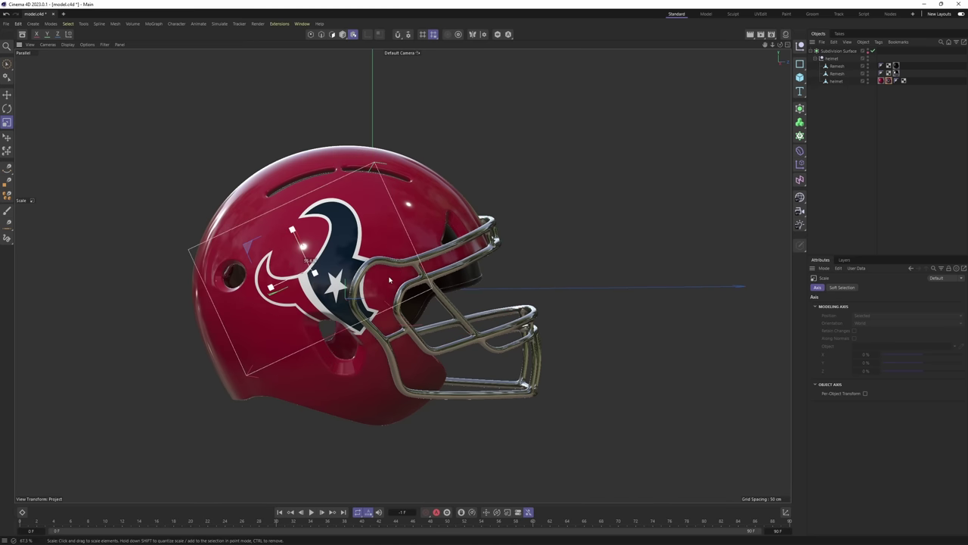
# Enlarge the team logo's projection on the helmet shell and reposition it over the side surface
pyautogui.moveTo(389, 280); pyautogui.dragTo(406, 280)
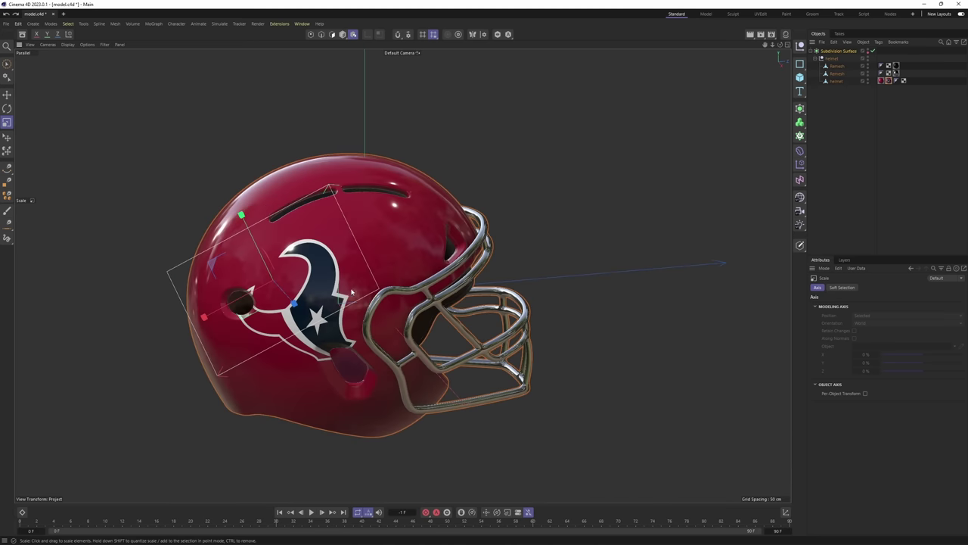
pyautogui.moveTo(502, 301); pyautogui.dragTo(543, 278)
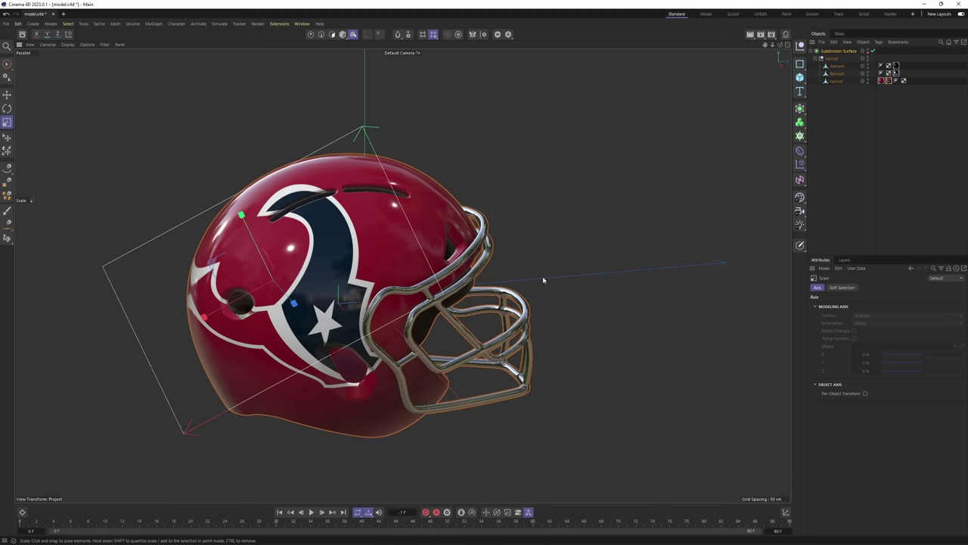
pyautogui.press('e')
pyautogui.press('t')
pyautogui.moveTo(399, 288); pyautogui.dragTo(416, 380)
pyautogui.keyDown('alt'); pyautogui.moveTo(415, 303); pyautogui.dragTo(613, 284); pyautogui.keyUp('alt')
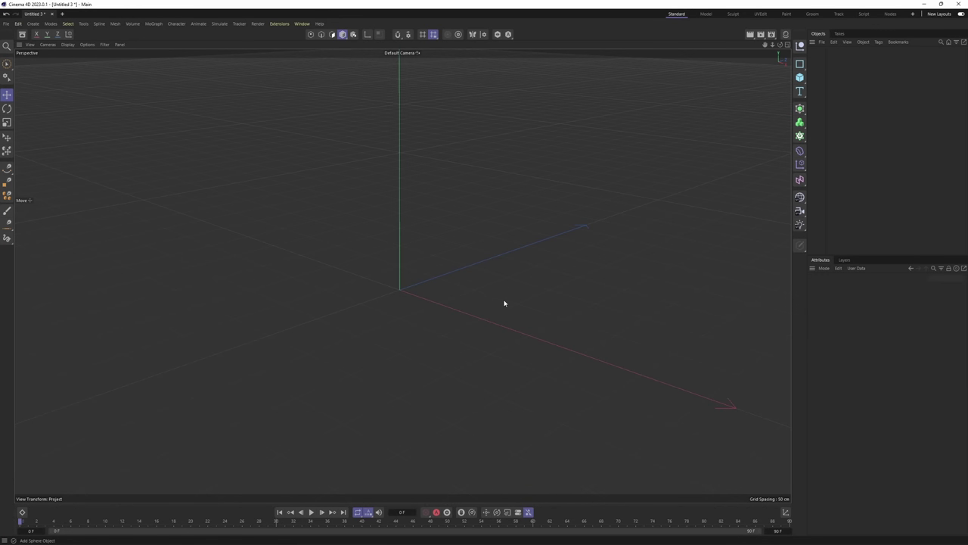
# Load the helmet reference sheet from the ref folder as the background image of the Front view
pyautogui.middleClick(504, 303)
pyautogui.middleClick(517, 307)
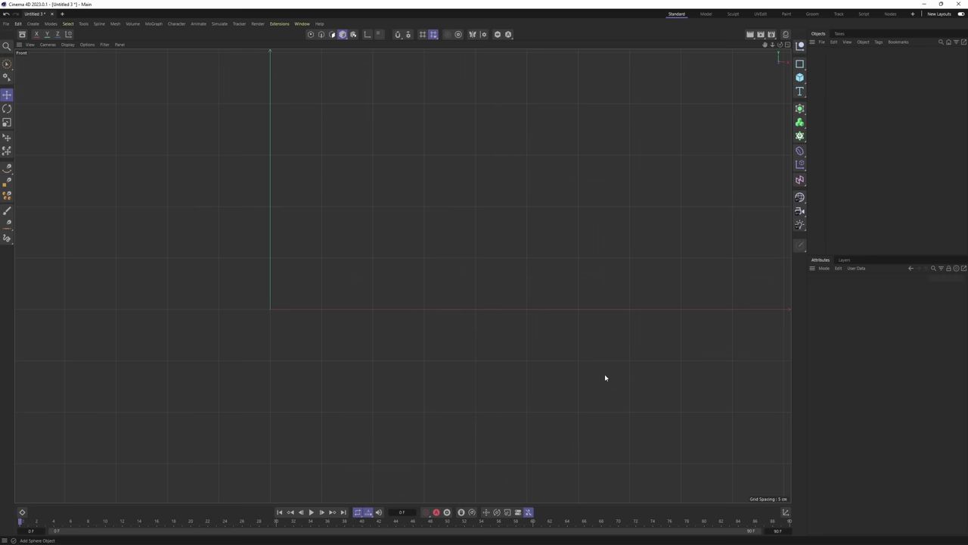
pyautogui.hotkey('shift', 'v')
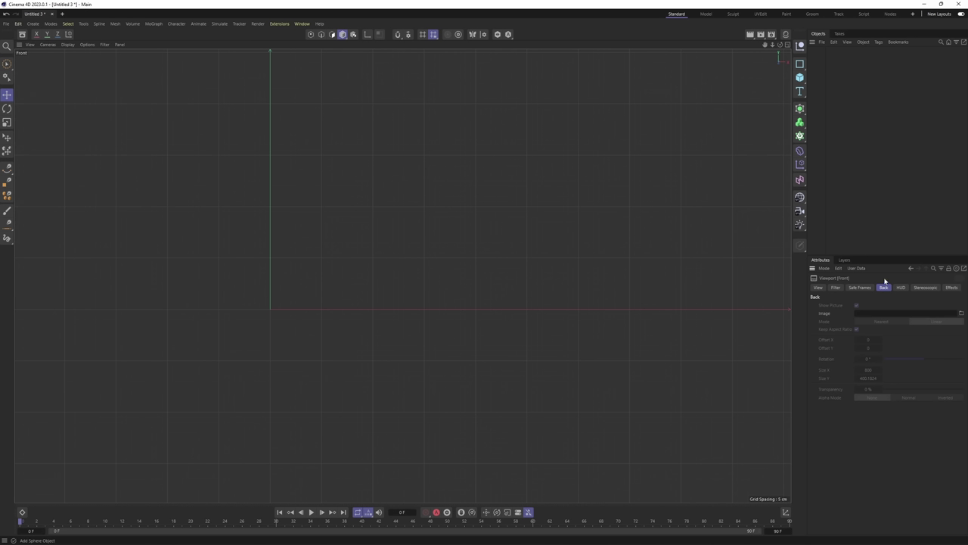
pyautogui.click(961, 313)
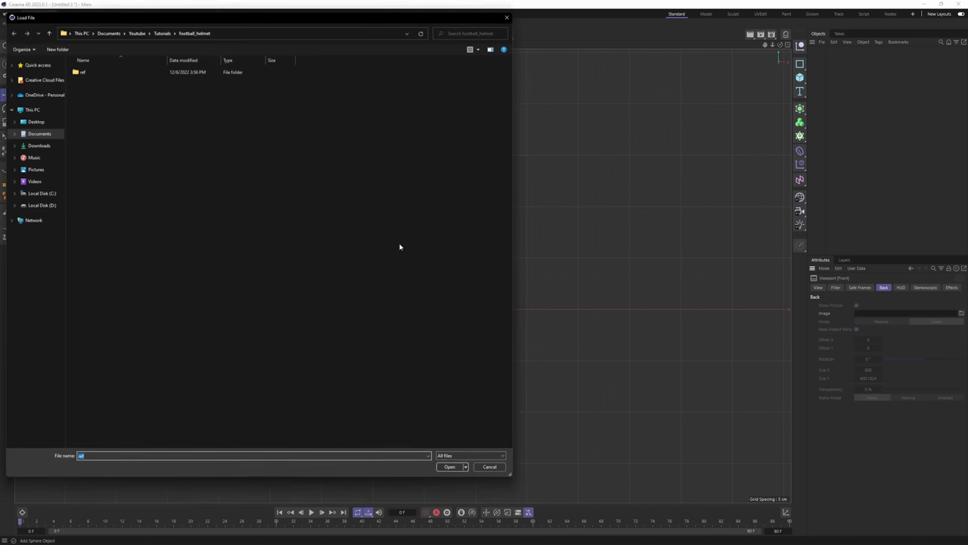
pyautogui.doubleClick(118, 69)
pyautogui.doubleClick(129, 84)
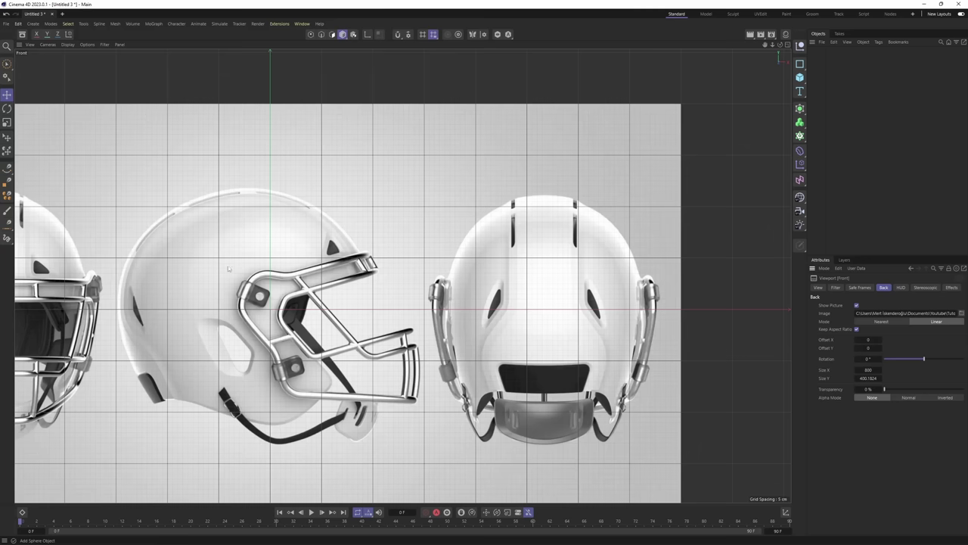
# Shift the Front view's background image to an X offset of 271 and set its transparency to 83%
pyautogui.keyDown('alt'); pyautogui.moveTo(385, 285); pyautogui.dragTo(554, 256, button='middle'); pyautogui.keyUp('alt')
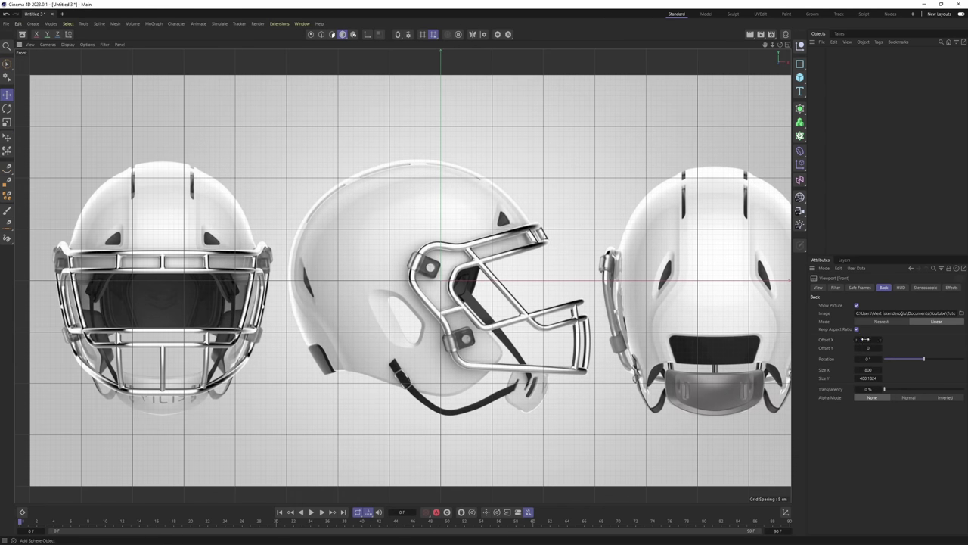
pyautogui.moveTo(866, 339); pyautogui.dragTo(966, 340)
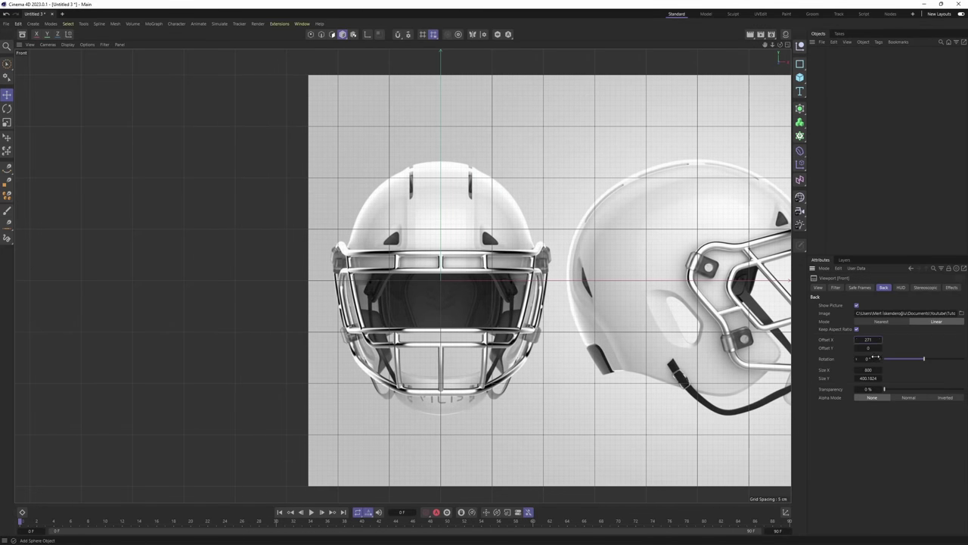
pyautogui.keyDown('alt'); pyautogui.moveTo(665, 325); pyautogui.dragTo(604, 339, button='middle'); pyautogui.keyUp('alt')
pyautogui.moveTo(913, 390); pyautogui.dragTo(951, 390)
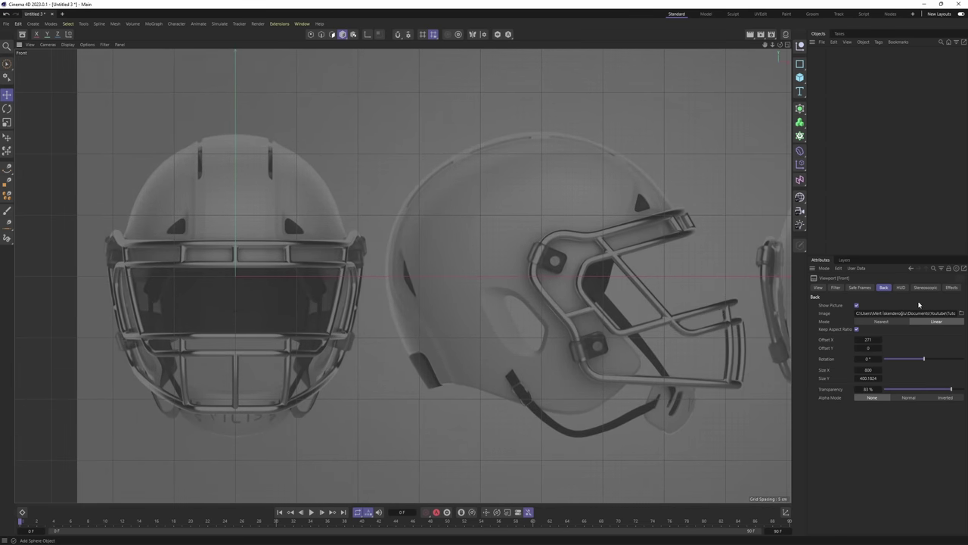
# Copy the reference image's file path and use it as the background image of the Right view
pyautogui.click(910, 313)
pyautogui.hotkey('ctrl', 'a')
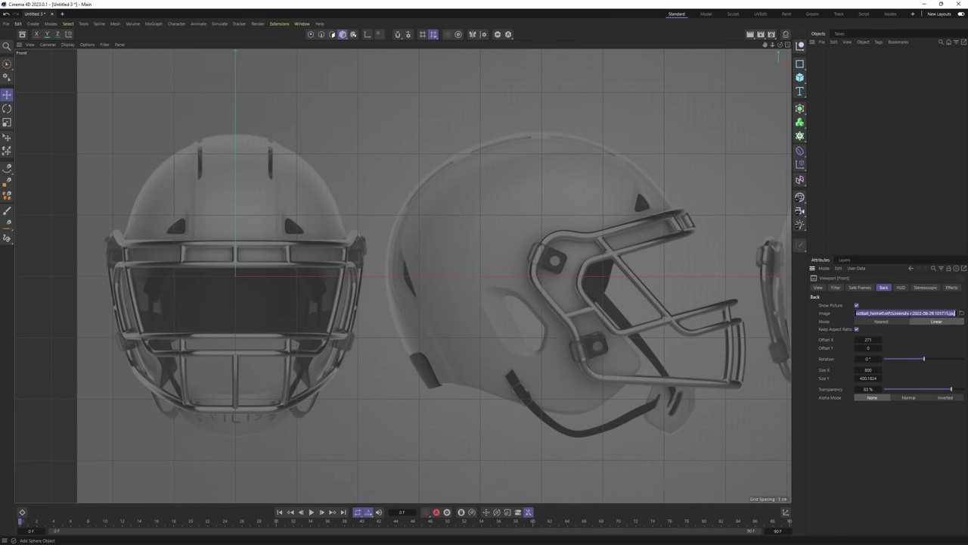
pyautogui.middleClick(544, 276)
pyautogui.middleClick(282, 329)
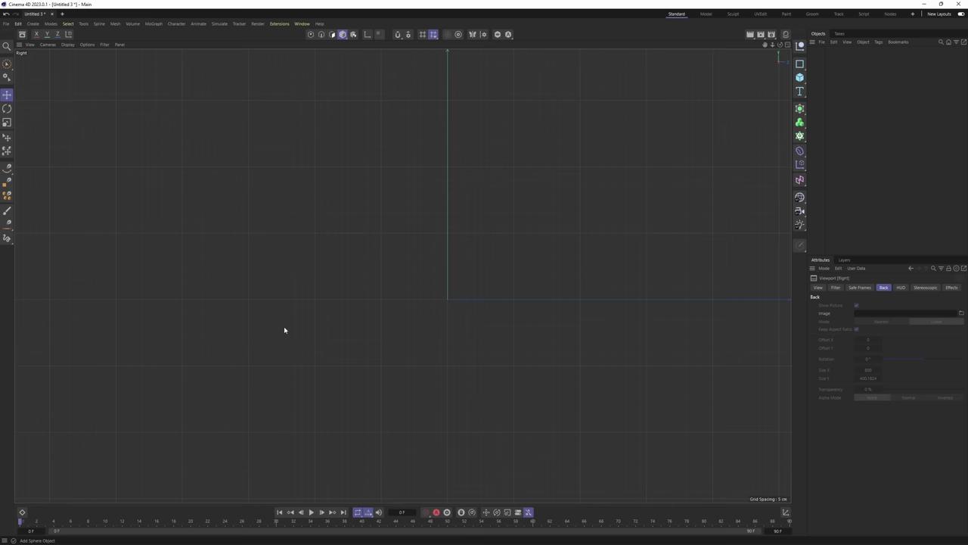
pyautogui.click(900, 313)
pyautogui.hotkey('ctrl', 'b')
pyautogui.click(962, 252)
pyautogui.hotkey('ctrl', 'v')
pyautogui.click(902, 441)
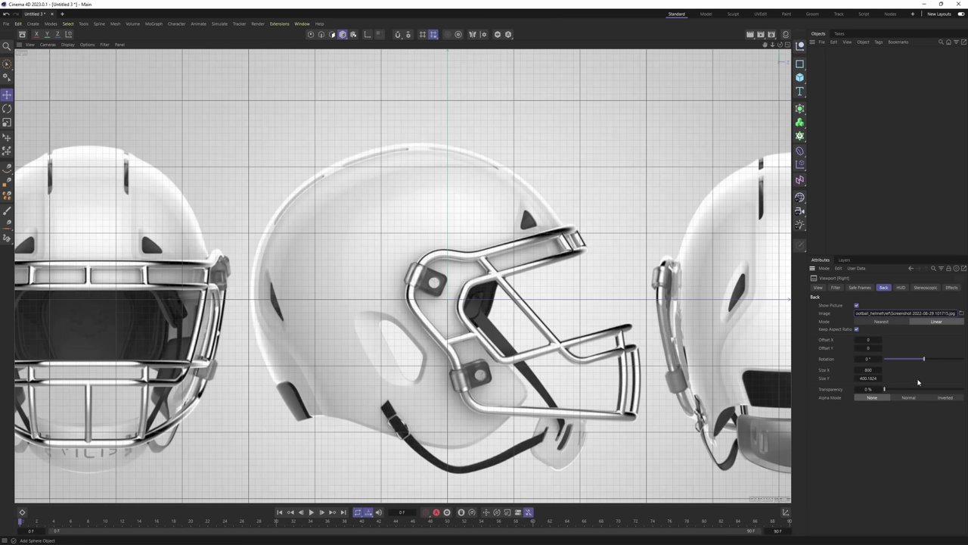
# Set the Right view's background image transparency to 83%
pyautogui.click(941, 390)
pyautogui.moveTo(941, 390); pyautogui.dragTo(952, 390)
pyautogui.keyDown('alt'); pyautogui.moveTo(657, 292); pyautogui.dragTo(493, 280, button='middle'); pyautogui.keyUp('alt')
pyautogui.keyDown('alt'); pyautogui.moveTo(564, 220); pyautogui.dragTo(538, 215, button='right'); pyautogui.keyUp('alt')
# Add a sphere, scale it to a radius of about 127 cm and move it over the side-view helmet shell
pyautogui.click(800, 77)
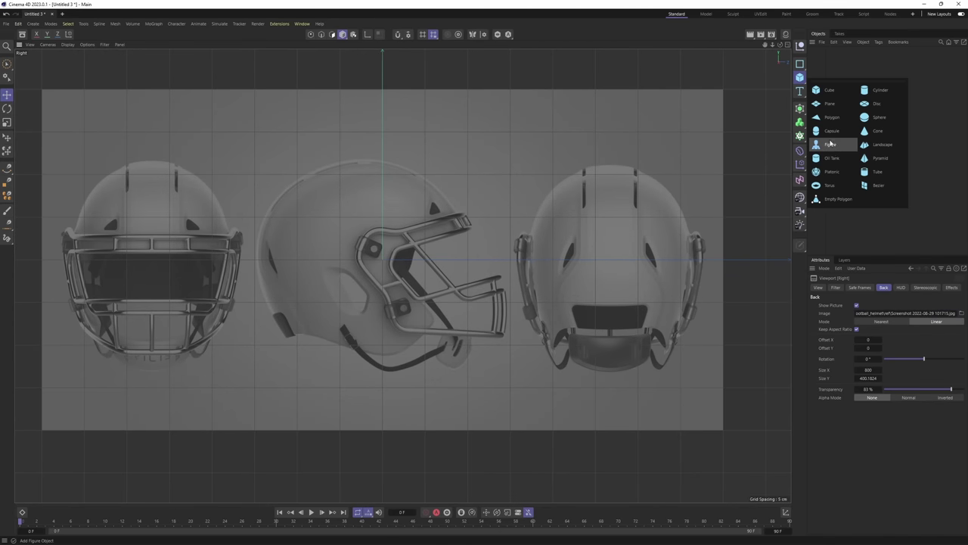
pyautogui.click(875, 117)
pyautogui.scroll(3, 437, 285)
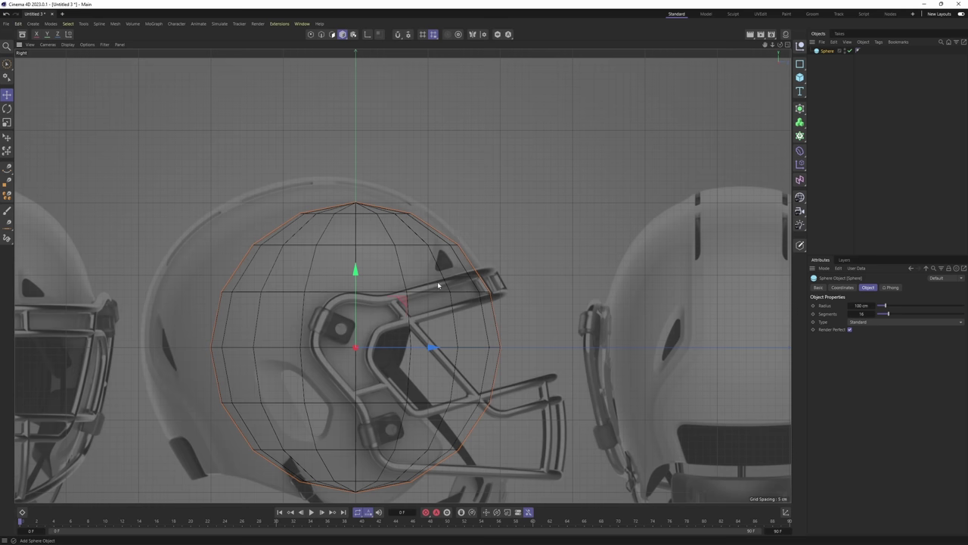
pyautogui.keyDown('alt'); pyautogui.moveTo(407, 301); pyautogui.dragTo(474, 255, button='middle'); pyautogui.keyUp('alt')
pyautogui.press('t')
pyautogui.moveTo(475, 255); pyautogui.dragTo(614, 227)
pyautogui.press('e')
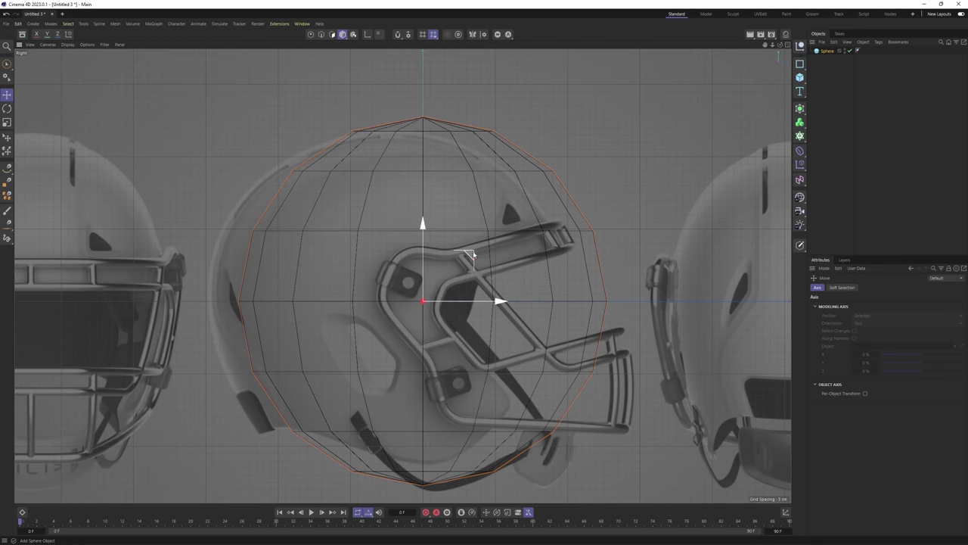
pyautogui.moveTo(474, 255); pyautogui.dragTo(443, 265)
# Change the sphere's type to Hexahedron and set its segments to 128
pyautogui.click(826, 51)
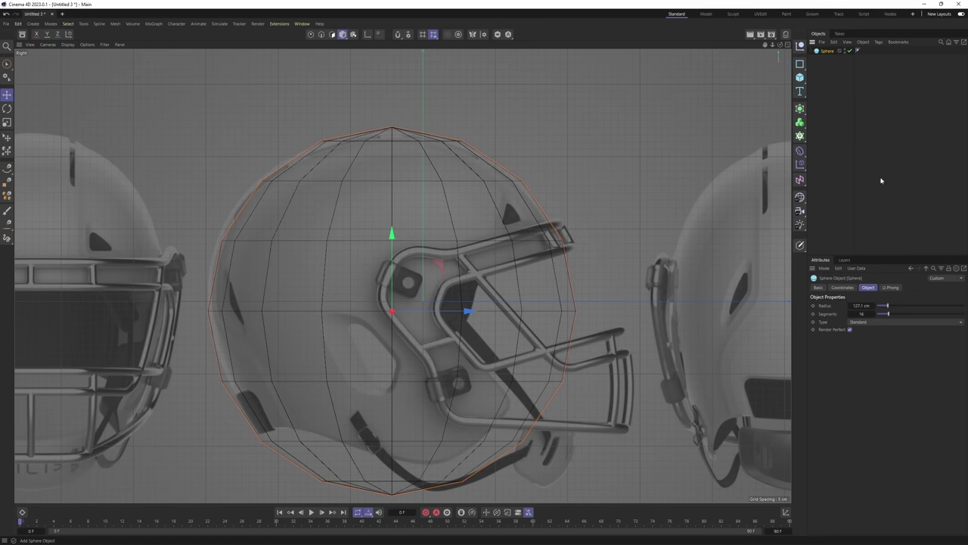
pyautogui.click(860, 323)
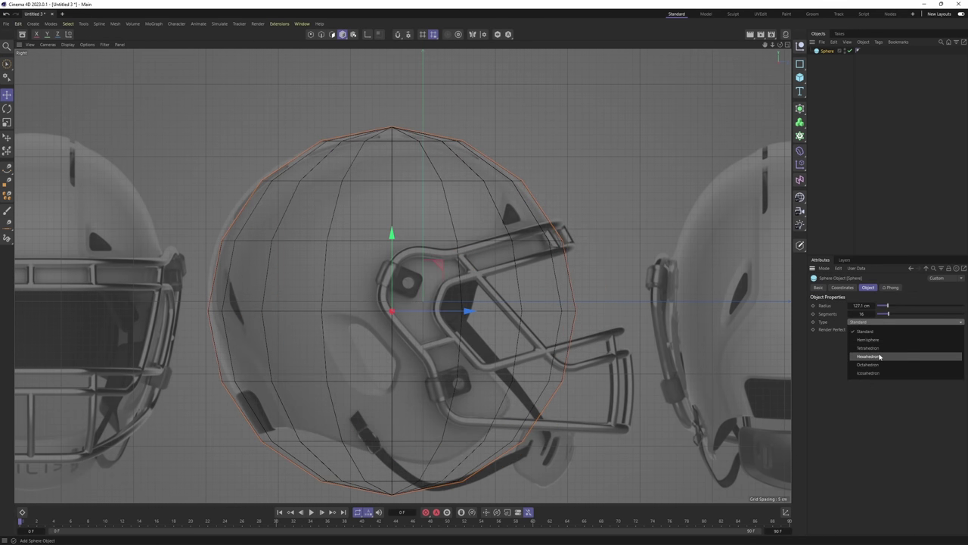
pyautogui.click(880, 357)
pyautogui.keyDown('alt'); pyautogui.moveTo(441, 200); pyautogui.dragTo(473, 188, button='middle'); pyautogui.keyUp('alt')
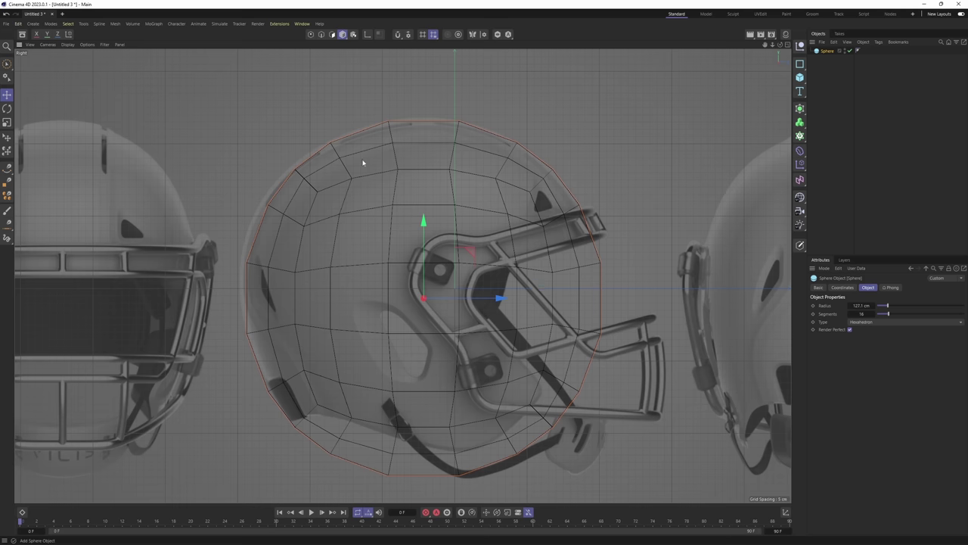
pyautogui.moveTo(382, 292)
pyautogui.keyDown('alt'); pyautogui.mouseDown(button='middle')
pyautogui.moveTo(402, 275)
pyautogui.moveTo(376, 280)
pyautogui.mouseUp(button='middle'); pyautogui.keyUp('alt')
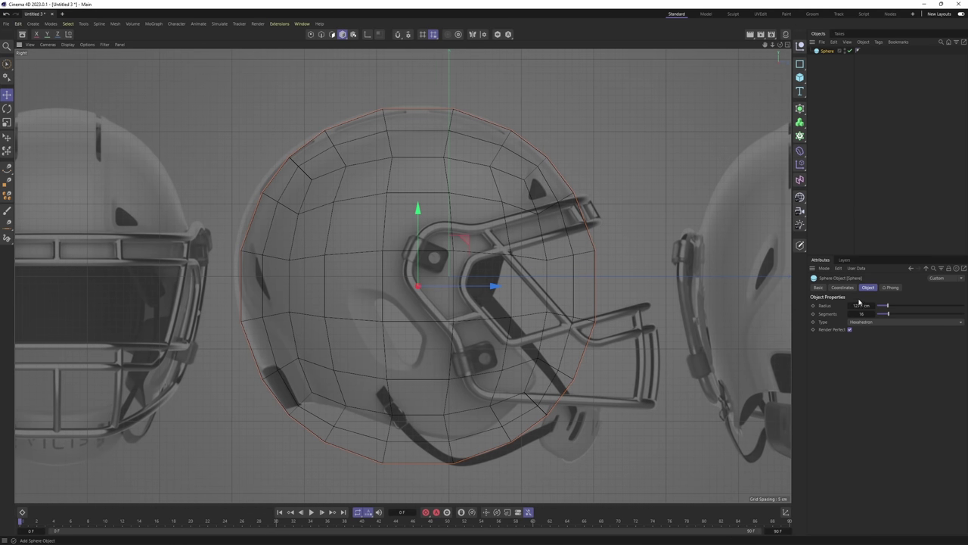
pyautogui.doubleClick(862, 313)
pyautogui.press('Return')
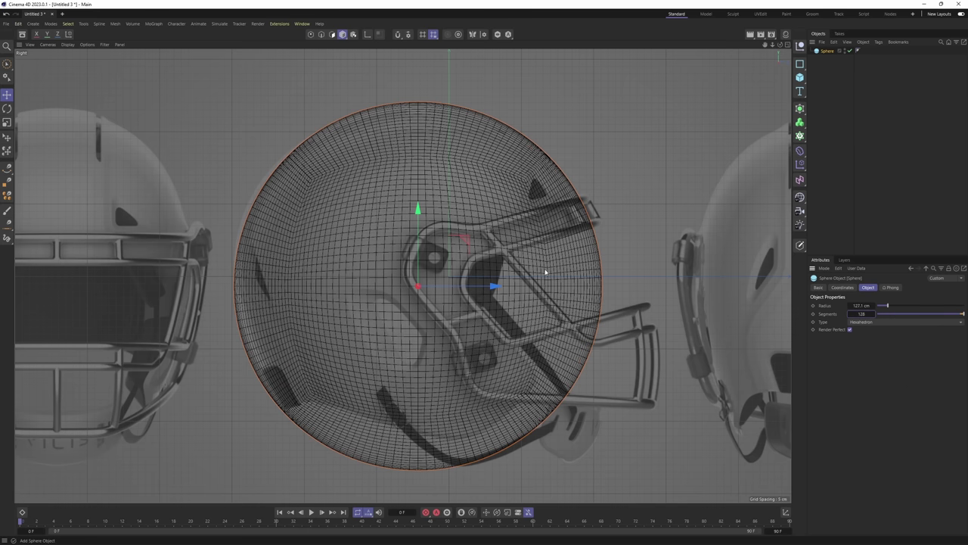
# Fine-tune the sphere over the reference shell by nudging it backward and scaling it to a radius of about 128 cm
pyautogui.moveTo(463, 241)
pyautogui.mouseDown()
pyautogui.moveTo(460, 259)
pyautogui.moveTo(468, 249)
pyautogui.moveTo(460, 240)
pyautogui.mouseUp()
pyautogui.press('t')
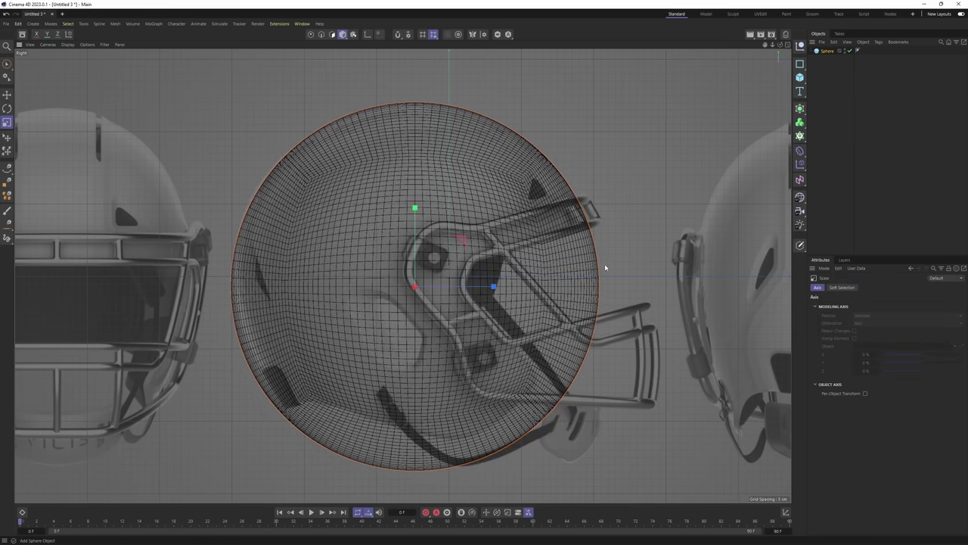
pyautogui.moveTo(606, 268); pyautogui.dragTo(609, 268)
pyautogui.press('e')
pyautogui.keyDown('alt'); pyautogui.moveTo(564, 198); pyautogui.dragTo(540, 171, button='middle'); pyautogui.keyUp('alt')
# Make the sphere editable and activate the Brush tool on its points
pyautogui.click(826, 52)
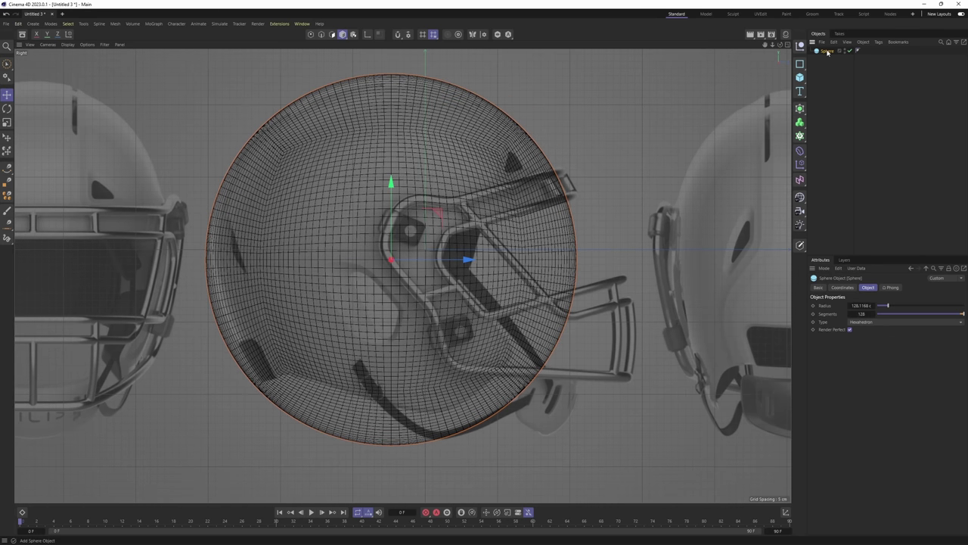
pyautogui.press('c')
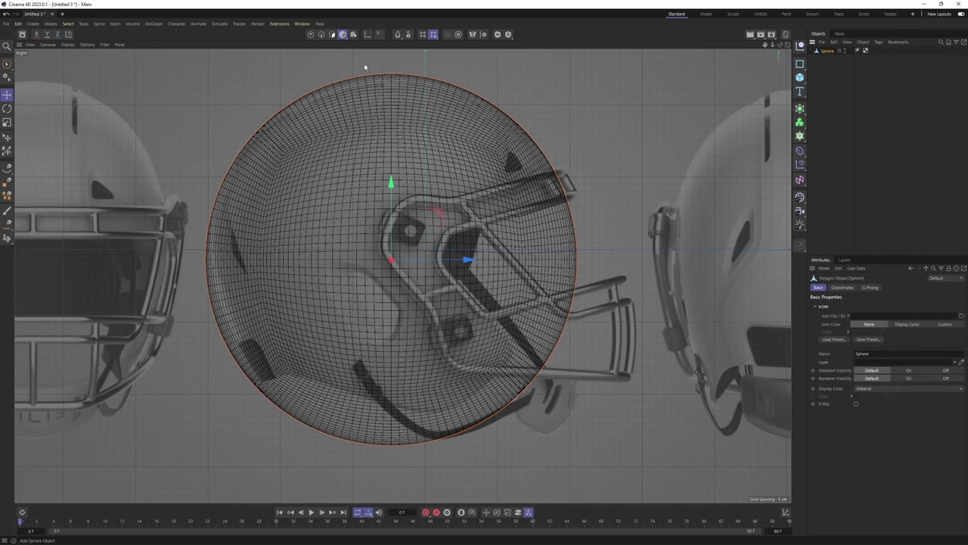
pyautogui.press('Return')
pyautogui.press('m')
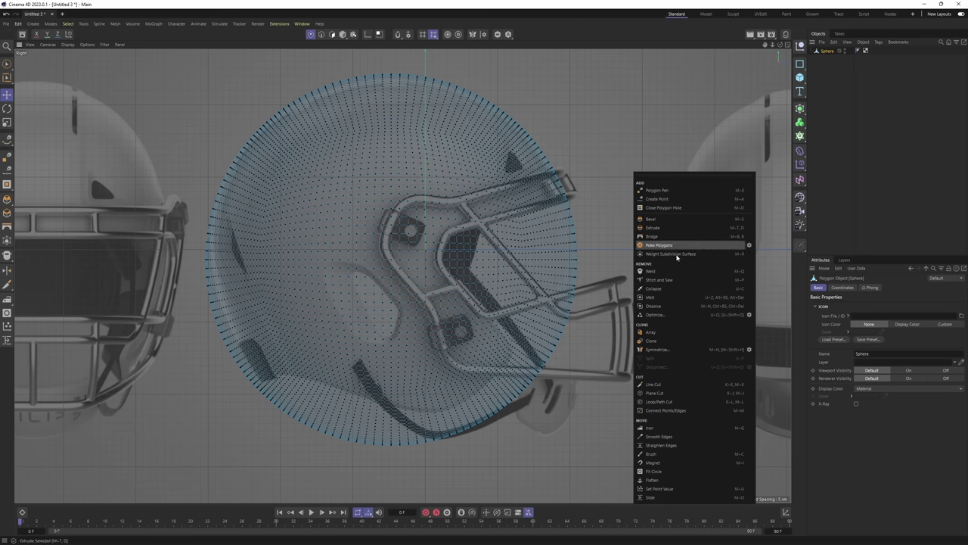
pyautogui.click(663, 458)
# Smear the sphere's points with the large Brush in the side view so its outline follows the reference helmet shell
pyautogui.keyDown('alt'); pyautogui.moveTo(450, 272); pyautogui.dragTo(525, 247, button='middle'); pyautogui.keyUp('alt')
pyautogui.moveTo(393, 243)
pyautogui.keyDown('alt'); pyautogui.mouseDown(button='middle')
pyautogui.moveTo(383, 269)
pyautogui.moveTo(490, 261)
pyautogui.mouseUp(button='middle'); pyautogui.keyUp('alt')
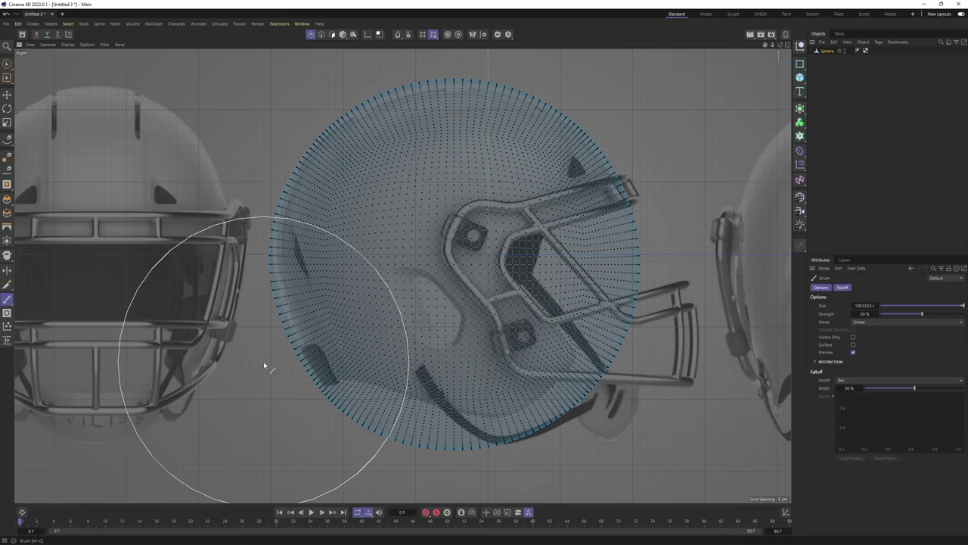
pyautogui.keyDown('alt'); pyautogui.moveTo(290, 173); pyautogui.dragTo(308, 235, button='middle'); pyautogui.keyUp('alt')
pyautogui.scroll(5, 310, 230)
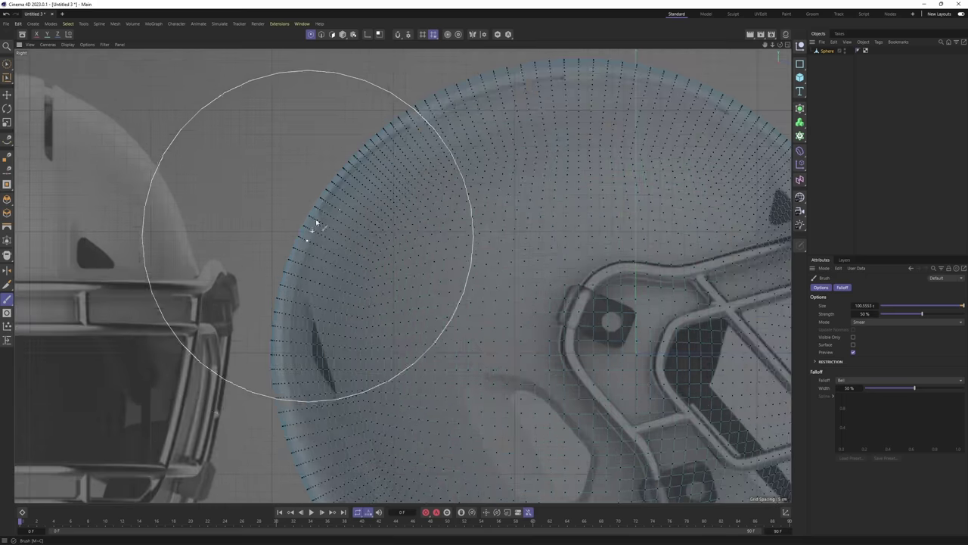
pyautogui.keyDown('alt'); pyautogui.moveTo(351, 201); pyautogui.dragTo(311, 225, button='middle'); pyautogui.keyUp('alt')
pyautogui.moveTo(428, 178)
pyautogui.keyDown('alt'); pyautogui.mouseDown(button='middle')
pyautogui.moveTo(307, 216)
pyautogui.moveTo(362, 205)
pyautogui.moveTo(274, 180)
pyautogui.mouseUp(button='middle'); pyautogui.keyUp('alt')
pyautogui.scroll(-2, 390, 210)
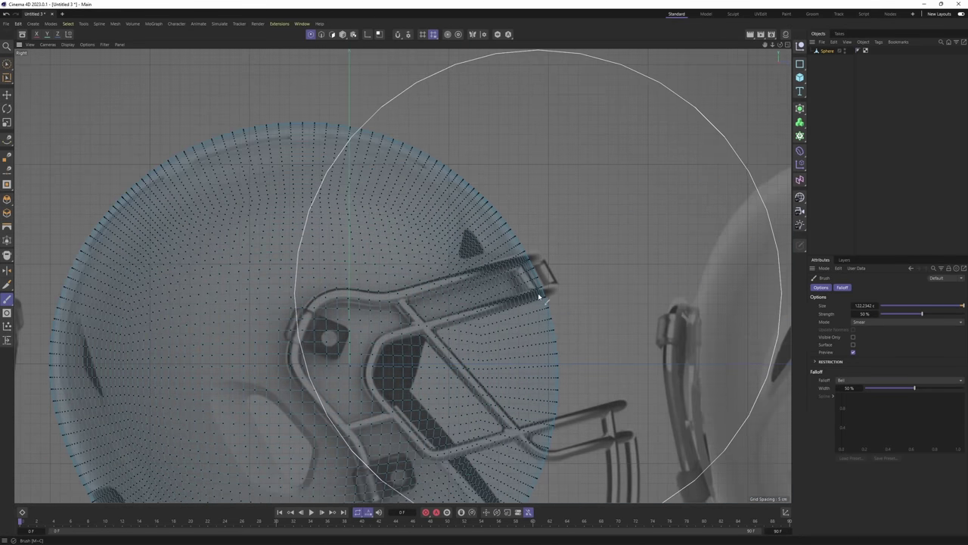
pyautogui.keyDown('alt'); pyautogui.moveTo(296, 126); pyautogui.dragTo(519, 166, button='middle'); pyautogui.keyUp('alt')
pyautogui.scroll(2, 520, 168)
pyautogui.moveTo(554, 166); pyautogui.dragTo(519, 167, button='middle')
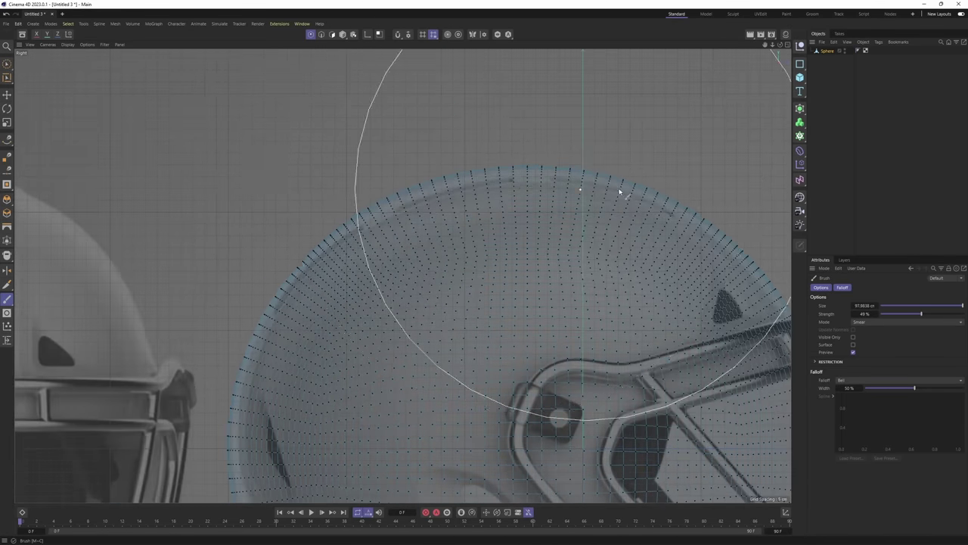
pyautogui.keyDown('alt'); pyautogui.moveTo(281, 456); pyautogui.dragTo(243, 239, button='middle'); pyautogui.keyUp('alt')
pyautogui.moveTo(243, 239); pyautogui.dragTo(232, 240, button='middle')
pyautogui.keyDown('alt'); pyautogui.moveTo(306, 305); pyautogui.dragTo(270, 246, button='middle'); pyautogui.keyUp('alt')
pyautogui.scroll(-3, 274, 253)
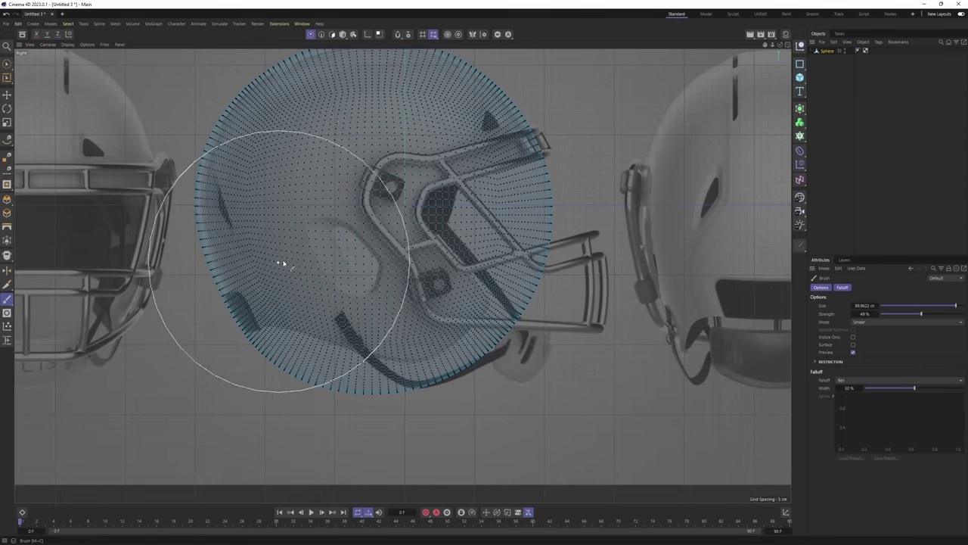
# In Model mode, scale the sphere along its X axis in the front view to fit the reference helmet's width
pyautogui.press('Return')
pyautogui.middleClick(349, 253)
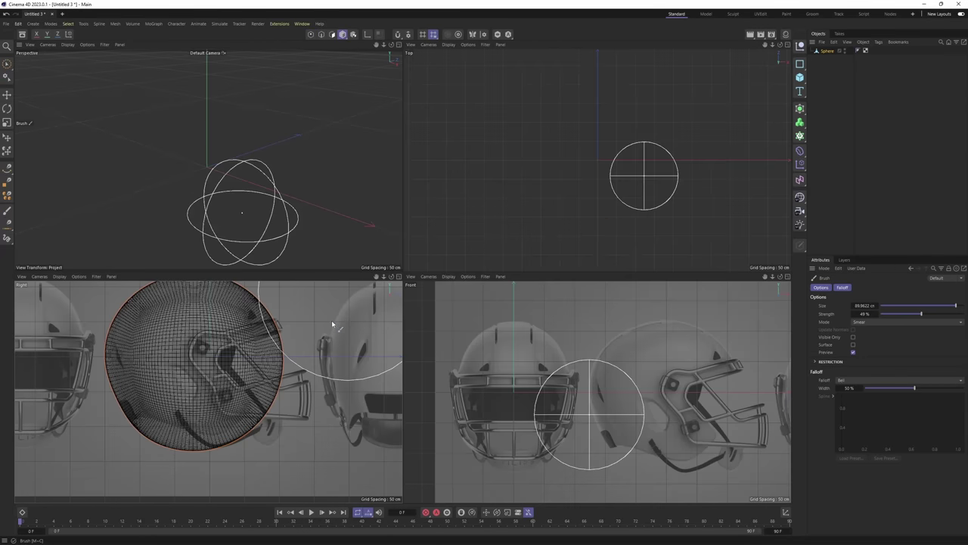
pyautogui.middleClick(496, 370)
pyautogui.keyDown('alt'); pyautogui.moveTo(403, 330); pyautogui.dragTo(535, 331, button='middle'); pyautogui.keyUp('alt')
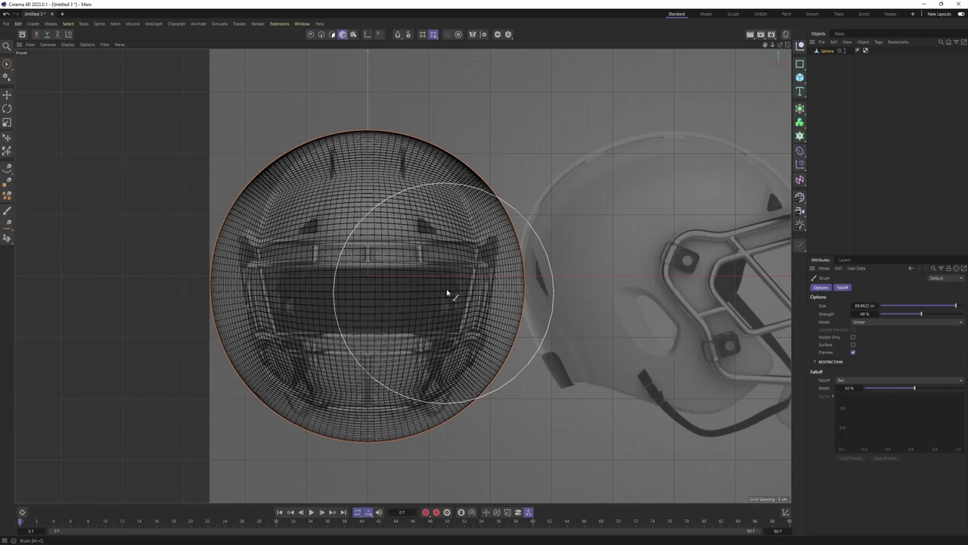
pyautogui.press('t')
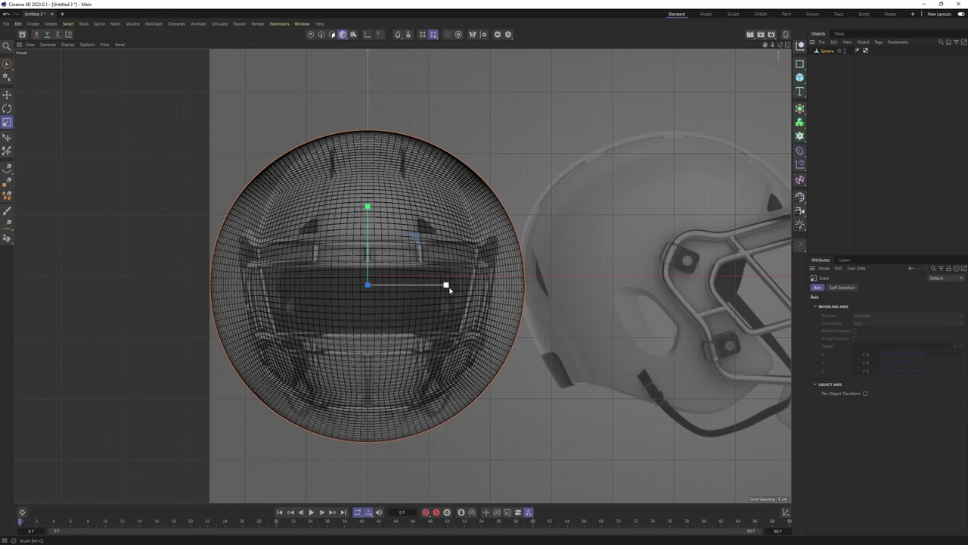
pyautogui.moveTo(449, 286)
pyautogui.mouseDown()
pyautogui.moveTo(428, 286)
pyautogui.moveTo(456, 234)
pyautogui.moveTo(608, 216)
pyautogui.moveTo(535, 226)
pyautogui.mouseUp()
pyautogui.press('F1')
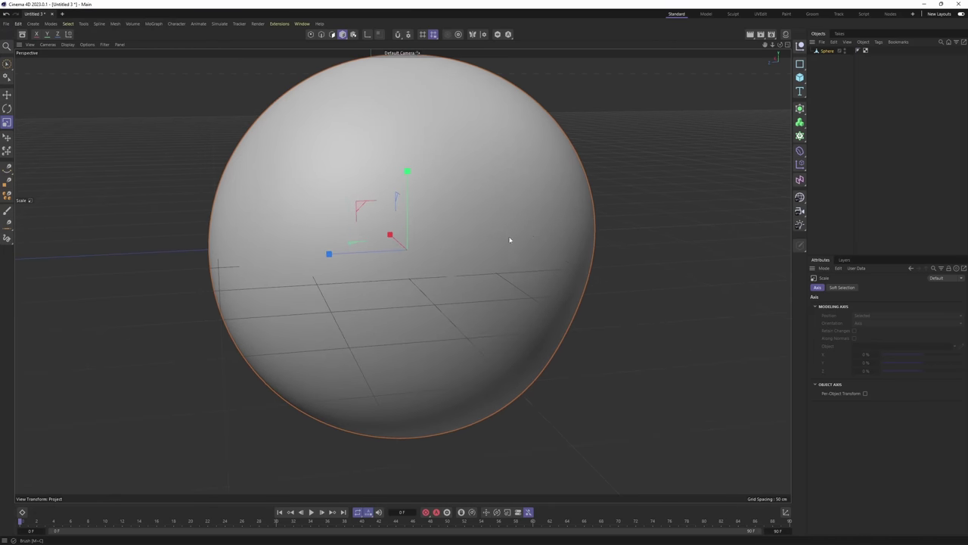
# Duplicate the sphere as a backup and hide the original in the viewport and renderer
pyautogui.press('e')
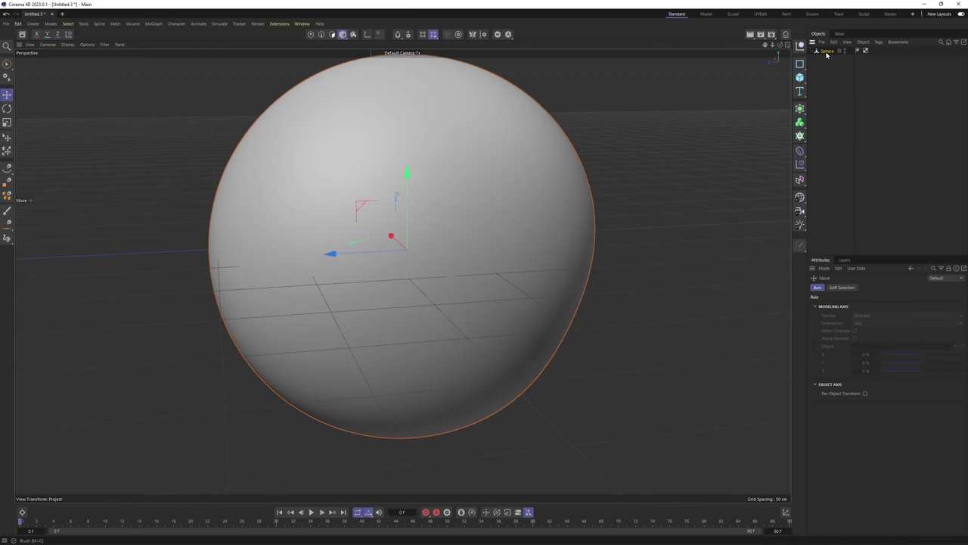
pyautogui.keyDown('ctrl'); pyautogui.moveTo(826, 55); pyautogui.dragTo(828, 56); pyautogui.keyUp('ctrl')
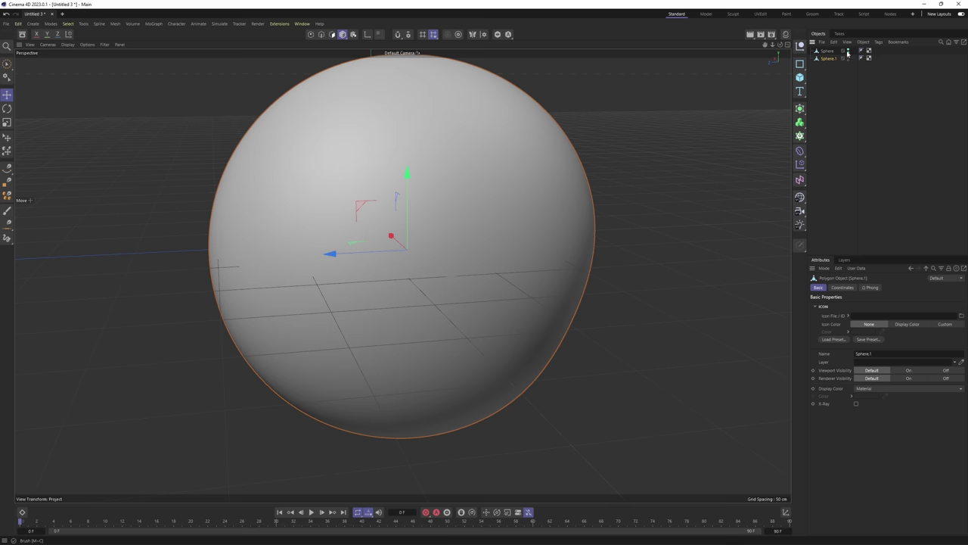
pyautogui.keyDown('alt'); pyautogui.moveTo(590, 162); pyautogui.dragTo(570, 209); pyautogui.keyUp('alt')
pyautogui.keyDown('alt'); pyautogui.moveTo(570, 209); pyautogui.dragTo(568, 187, button='middle'); pyautogui.keyUp('alt')
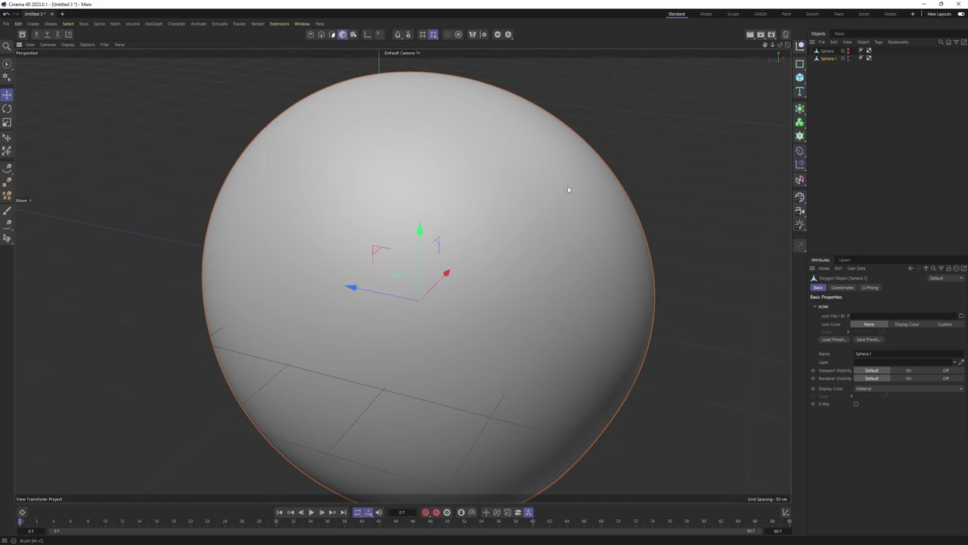
# Examine the duplicated helmet shell's shape from several angles in the perspective view
pyautogui.keyDown('alt'); pyautogui.moveTo(484, 221); pyautogui.dragTo(536, 203, button='middle'); pyautogui.keyUp('alt')
pyautogui.keyDown('alt'); pyautogui.moveTo(535, 204); pyautogui.dragTo(486, 240); pyautogui.keyUp('alt')
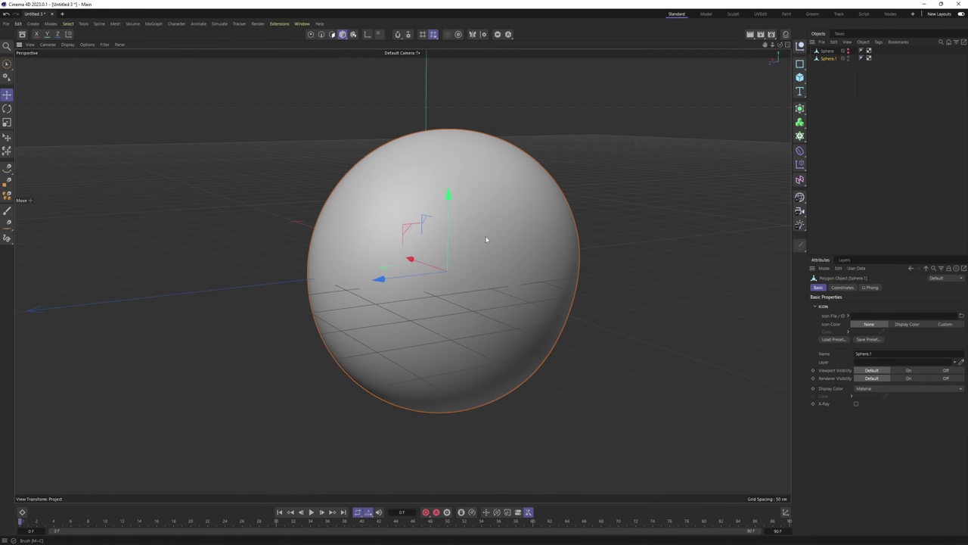
pyautogui.keyDown('alt'); pyautogui.moveTo(486, 239); pyautogui.dragTo(512, 206, button='middle'); pyautogui.keyUp('alt')
pyautogui.keyDown('alt'); pyautogui.moveTo(512, 206); pyautogui.dragTo(513, 198); pyautogui.keyUp('alt')
pyautogui.keyDown('alt'); pyautogui.moveTo(513, 199); pyautogui.dragTo(507, 246, button='middle'); pyautogui.keyUp('alt')
pyautogui.scroll(3, 518, 247)
pyautogui.keyDown('alt'); pyautogui.moveTo(507, 246); pyautogui.dragTo(525, 230); pyautogui.keyUp('alt')
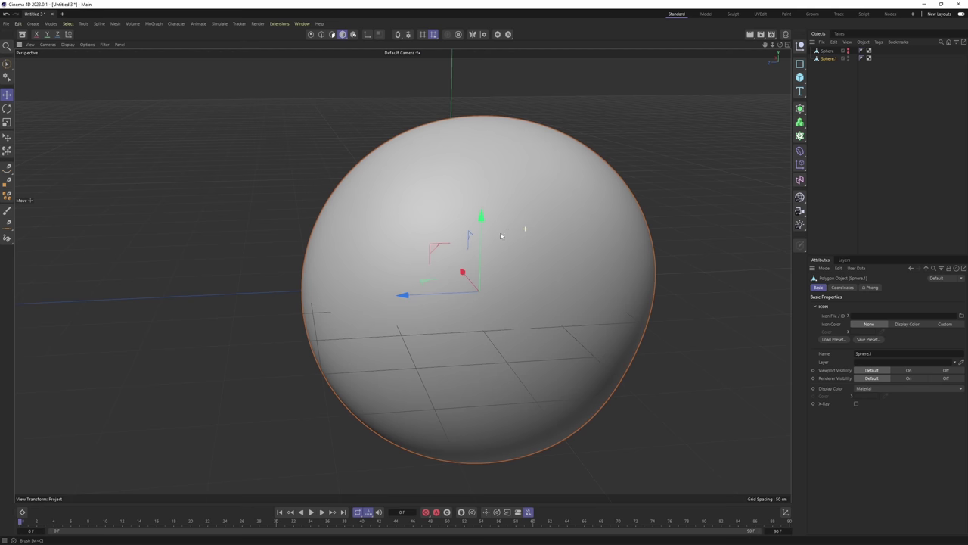
pyautogui.keyDown('alt'); pyautogui.moveTo(525, 229); pyautogui.dragTo(499, 237, button='middle'); pyautogui.keyUp('alt')
# Return to the side view of the duplicate sphere over the reference and clear the object selection
pyautogui.click(827, 51)
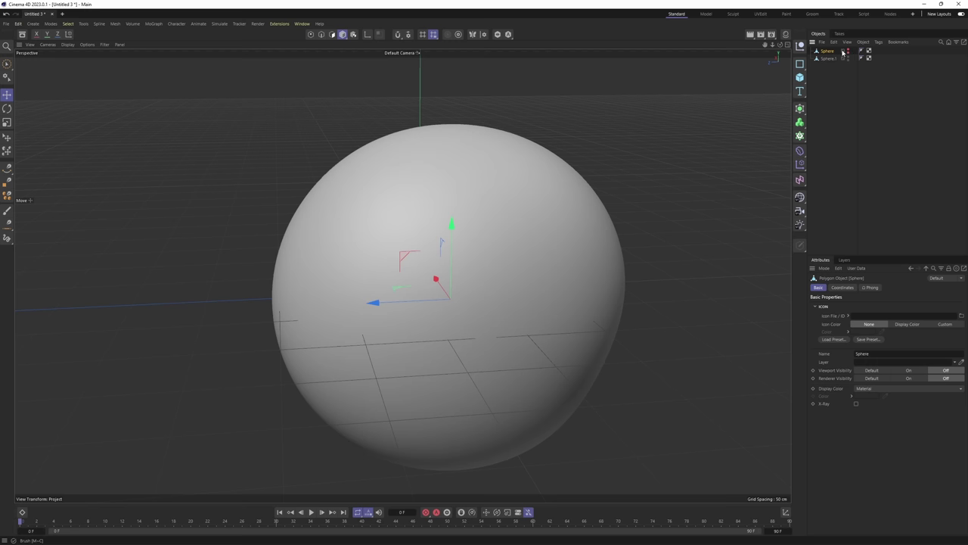
pyautogui.click(826, 58)
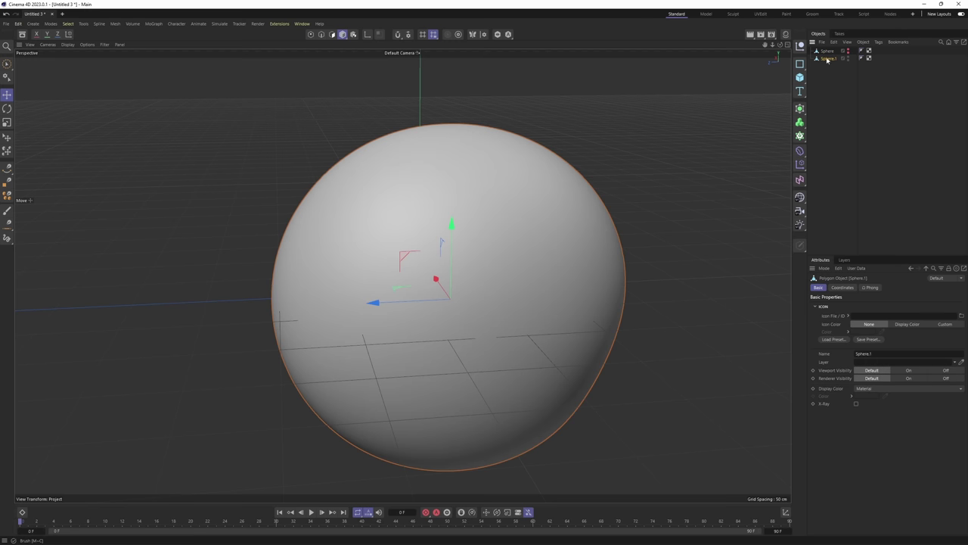
pyautogui.keyDown('alt'); pyautogui.moveTo(555, 255); pyautogui.dragTo(512, 244, button='middle'); pyautogui.keyUp('alt')
pyautogui.middleClick(509, 246)
pyautogui.middleClick(293, 377)
pyautogui.keyDown('alt'); pyautogui.moveTo(390, 340); pyautogui.dragTo(383, 349, button='middle'); pyautogui.keyUp('alt')
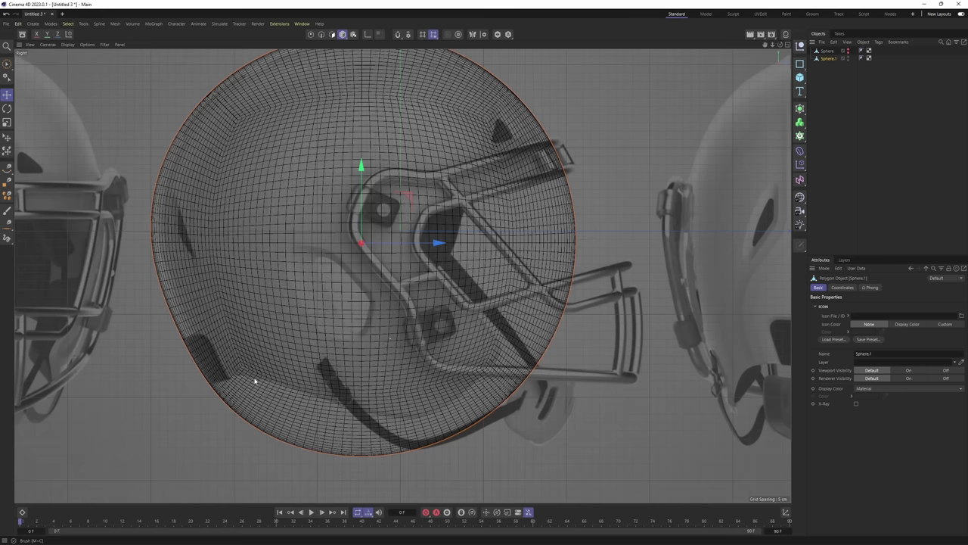
pyautogui.click(610, 227)
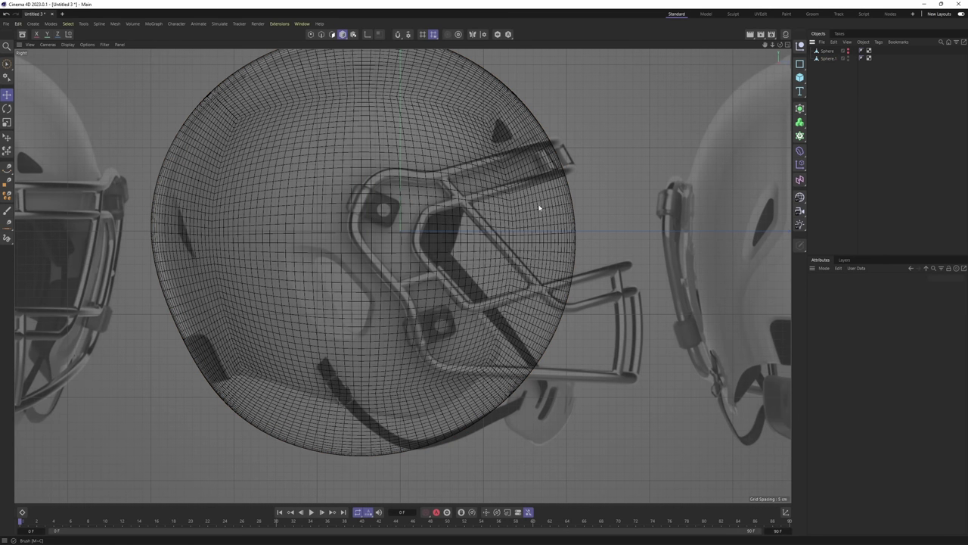
pyautogui.keyDown('alt'); pyautogui.moveTo(317, 240); pyautogui.dragTo(341, 233, button='middle'); pyautogui.keyUp('alt')
pyautogui.click(7, 169)
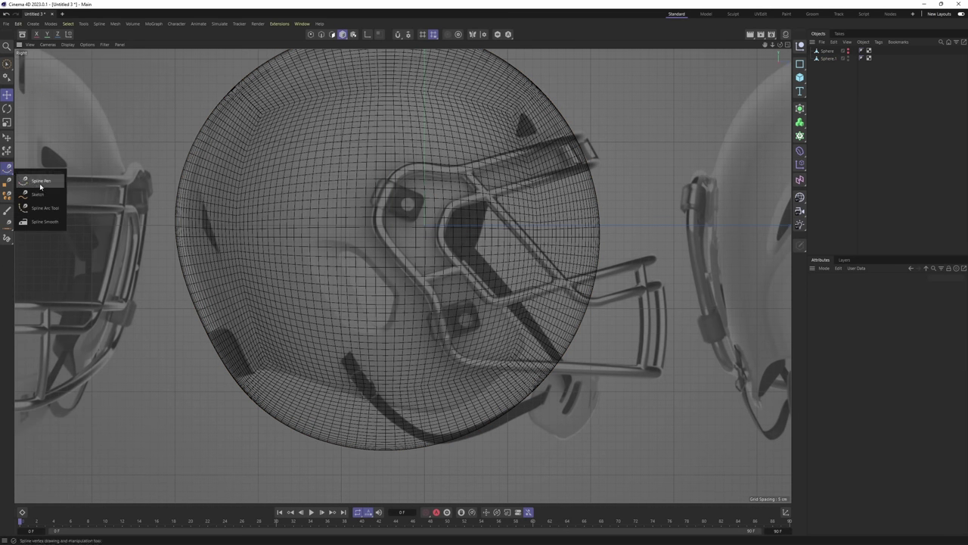
pyautogui.click(312, 3)
pyautogui.moveTo(266, 121)
pyautogui.keyDown('alt'); pyautogui.mouseDown(button='middle')
pyautogui.moveTo(299, 159)
pyautogui.moveTo(280, 111)
pyautogui.mouseUp(button='middle'); pyautogui.keyUp('alt')
pyautogui.scroll(2, 303, 89)
pyautogui.scroll(-1, 321, 65)
pyautogui.click(347, 32)
pyautogui.click(345, 23)
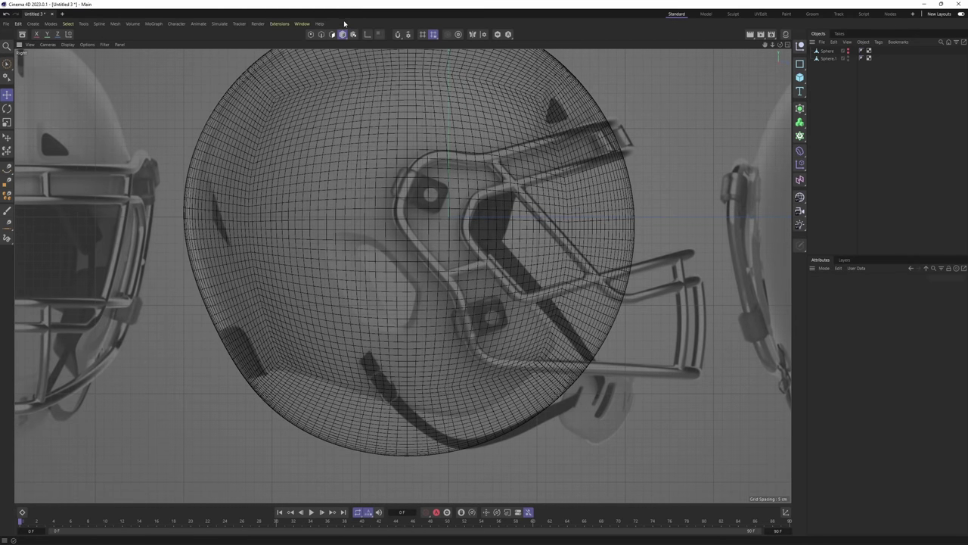
pyautogui.click(312, 35)
pyautogui.click(321, 36)
pyautogui.click(332, 35)
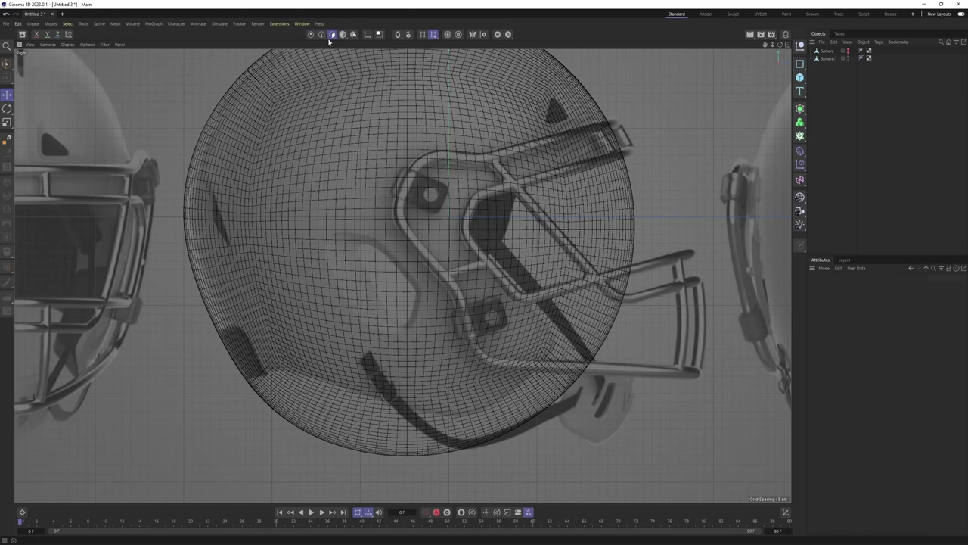
pyautogui.click(343, 36)
pyautogui.click(346, 36)
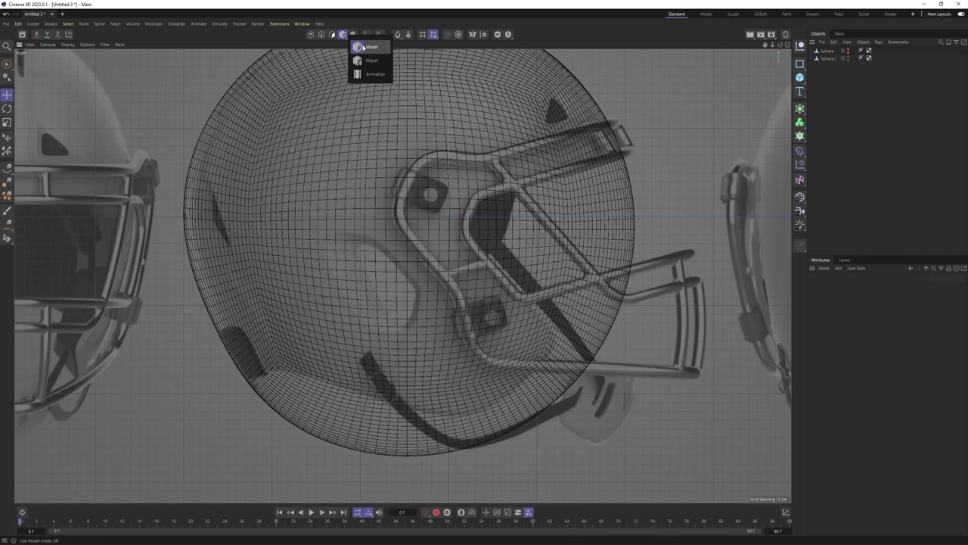
# In Model mode, trace the helmet's lower edge with a Bezier Spline Pen curve from behind the shell to the front jaw corner
pyautogui.click(364, 47)
pyautogui.click(10, 169)
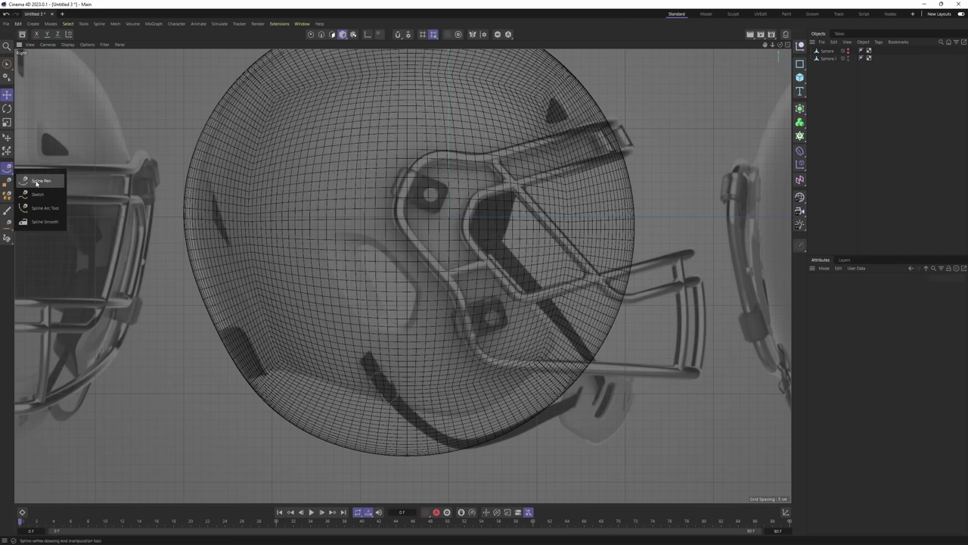
pyautogui.click(41, 182)
pyautogui.keyDown('alt'); pyautogui.moveTo(208, 360); pyautogui.dragTo(227, 346, button='middle'); pyautogui.keyUp('alt')
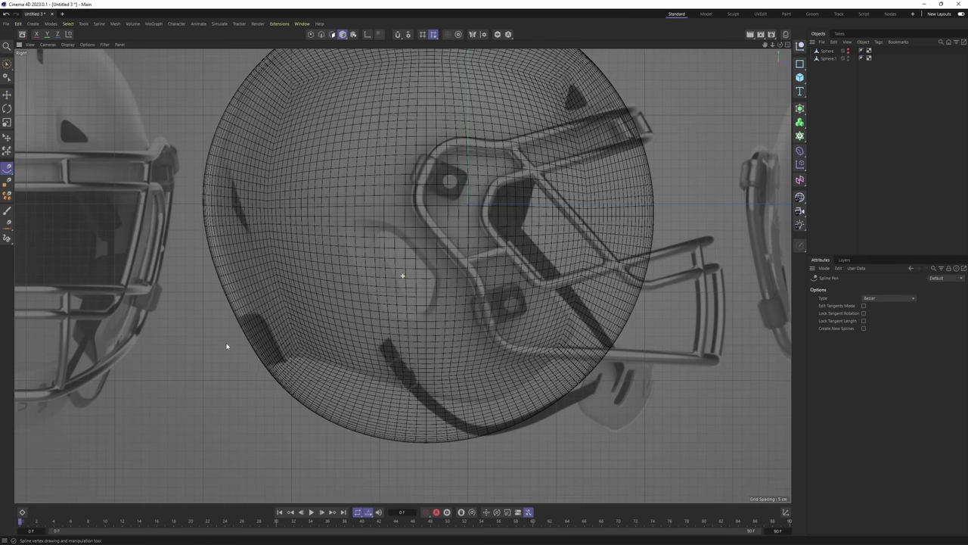
pyautogui.click(217, 383)
pyautogui.scroll(3, 254, 371)
pyautogui.moveTo(321, 354); pyautogui.dragTo(348, 357)
pyautogui.keyDown('alt'); pyautogui.moveTo(572, 426); pyautogui.dragTo(423, 390, button='middle'); pyautogui.keyUp('alt')
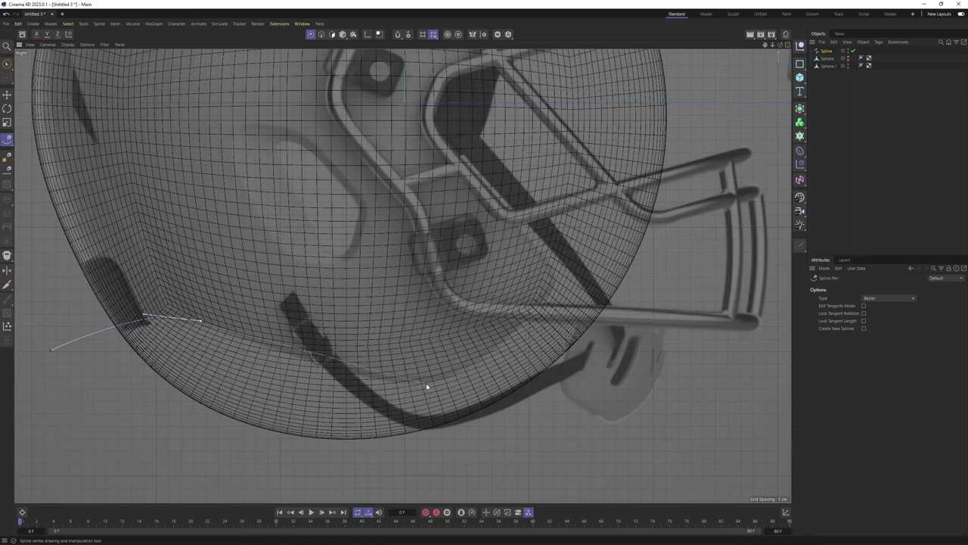
pyautogui.moveTo(426, 383); pyautogui.dragTo(459, 378)
pyautogui.moveTo(555, 284); pyautogui.dragTo(566, 261)
pyautogui.keyDown('alt'); pyautogui.moveTo(516, 213); pyautogui.dragTo(507, 261, button='middle'); pyautogui.keyUp('alt')
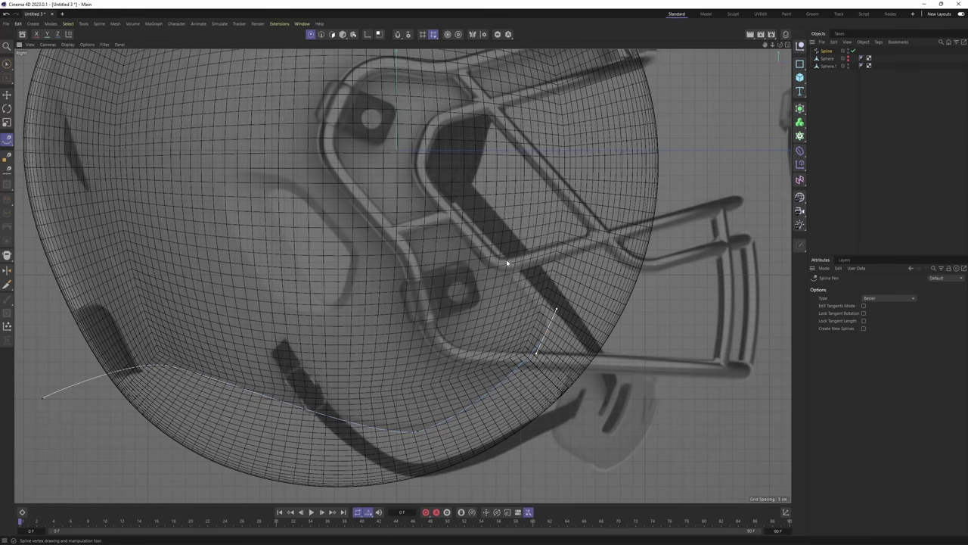
# Continue the spline up around the face opening and end it beyond the front of the shell
pyautogui.moveTo(422, 175); pyautogui.dragTo(421, 149)
pyautogui.moveTo(444, 118); pyautogui.dragTo(459, 113)
pyautogui.keyDown('alt'); pyautogui.moveTo(522, 92); pyautogui.dragTo(406, 214, button='middle'); pyautogui.keyUp('alt')
pyautogui.click(592, 159)
pyautogui.press('space')
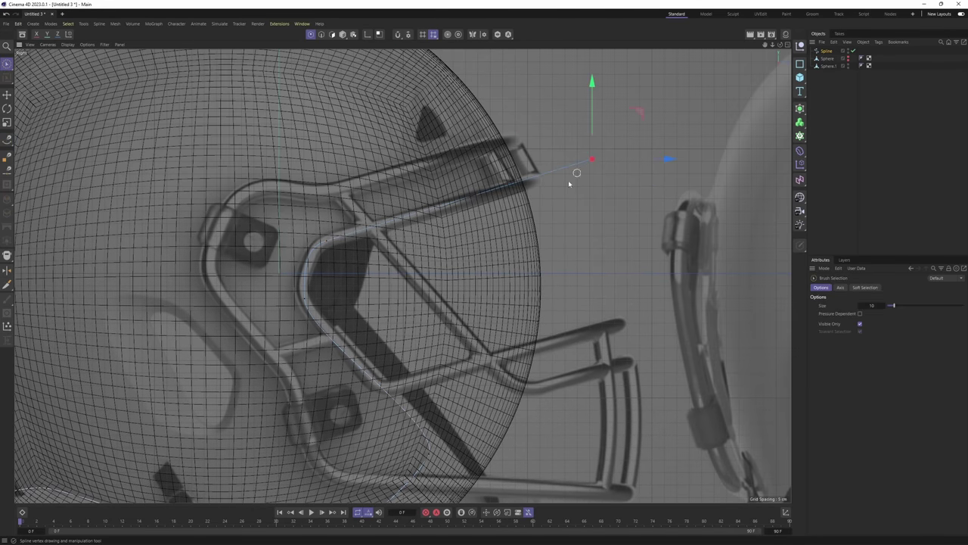
# Adjust the two spline points at the rear curve of the face opening to follow the reference edge
pyautogui.keyDown('alt'); pyautogui.moveTo(340, 251); pyautogui.dragTo(357, 218, button='middle'); pyautogui.keyUp('alt')
pyautogui.scroll(2, 358, 218)
pyautogui.press('0')
pyautogui.moveTo(304, 177); pyautogui.dragTo(357, 211)
pyautogui.keyDown('alt'); pyautogui.moveTo(358, 210); pyautogui.dragTo(388, 189, button='middle'); pyautogui.keyUp('alt')
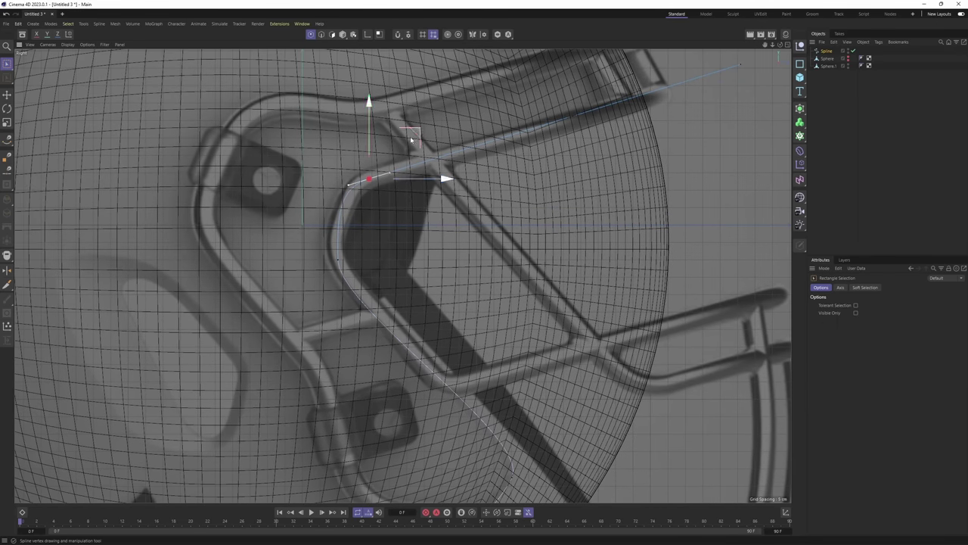
pyautogui.moveTo(412, 139); pyautogui.dragTo(423, 129)
pyautogui.moveTo(319, 241); pyautogui.dragTo(366, 270)
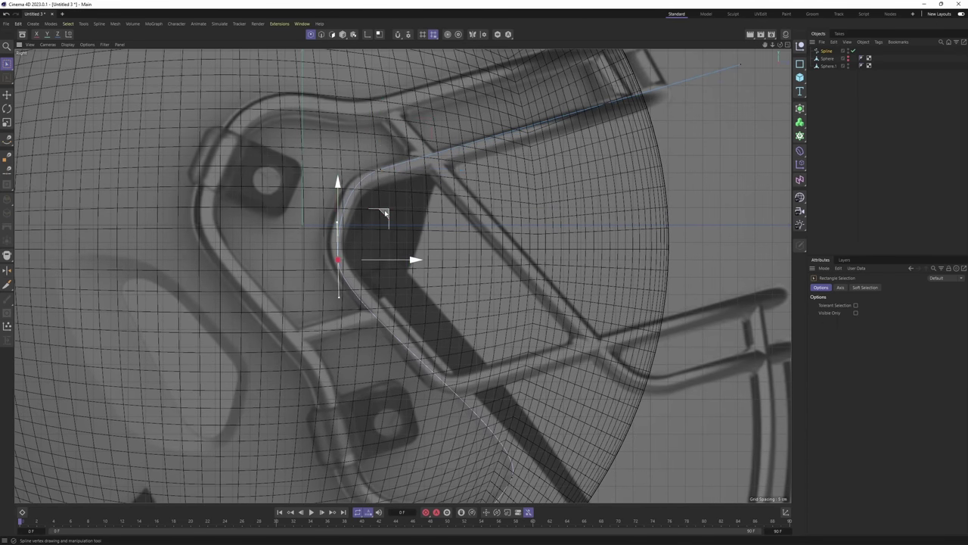
pyautogui.moveTo(385, 213)
pyautogui.mouseDown()
pyautogui.moveTo(378, 229)
pyautogui.moveTo(378, 208)
pyautogui.mouseUp()
pyautogui.press('r')
pyautogui.press('e')
# Select the spline's jaw-corner point to review it, and nudge the spline's rear end point slightly forward and down
pyautogui.keyDown('alt'); pyautogui.moveTo(525, 445); pyautogui.dragTo(464, 300, button='middle'); pyautogui.keyUp('alt')
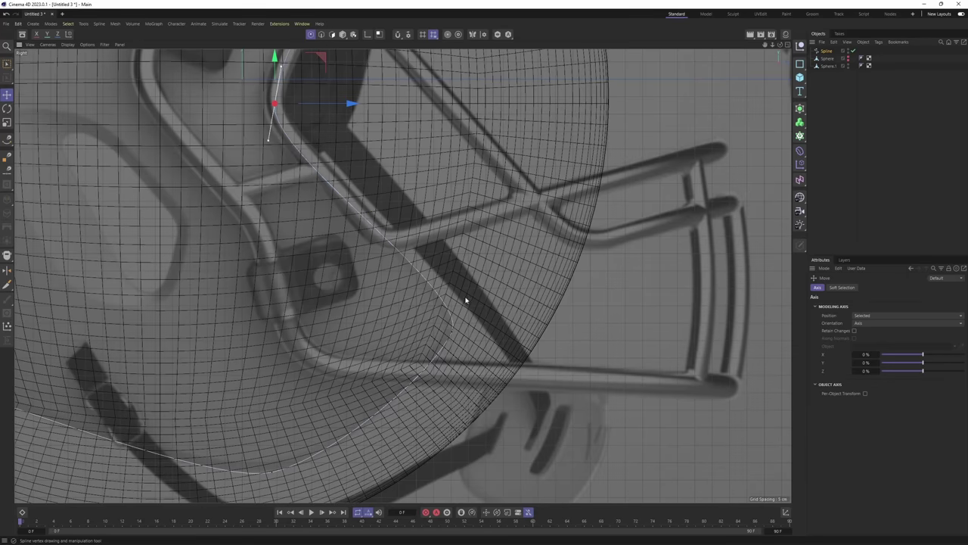
pyautogui.press('space')
pyautogui.moveTo(436, 315); pyautogui.dragTo(480, 347)
pyautogui.keyDown('alt'); pyautogui.moveTo(490, 313); pyautogui.dragTo(558, 235, button='middle'); pyautogui.keyUp('alt')
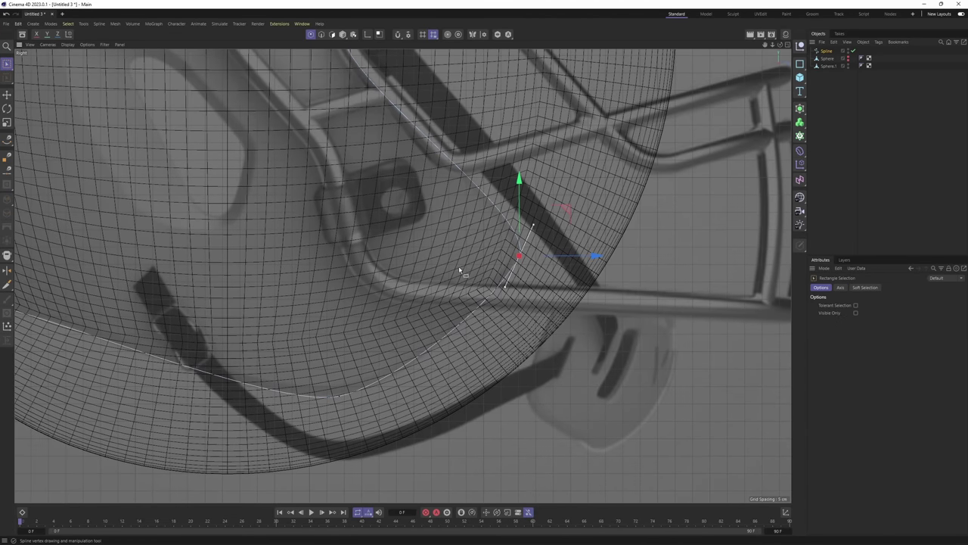
pyautogui.keyDown('alt'); pyautogui.moveTo(459, 267); pyautogui.dragTo(610, 197, button='middle'); pyautogui.keyUp('alt')
pyautogui.keyDown('alt'); pyautogui.moveTo(349, 257); pyautogui.dragTo(457, 269, button='middle'); pyautogui.keyUp('alt')
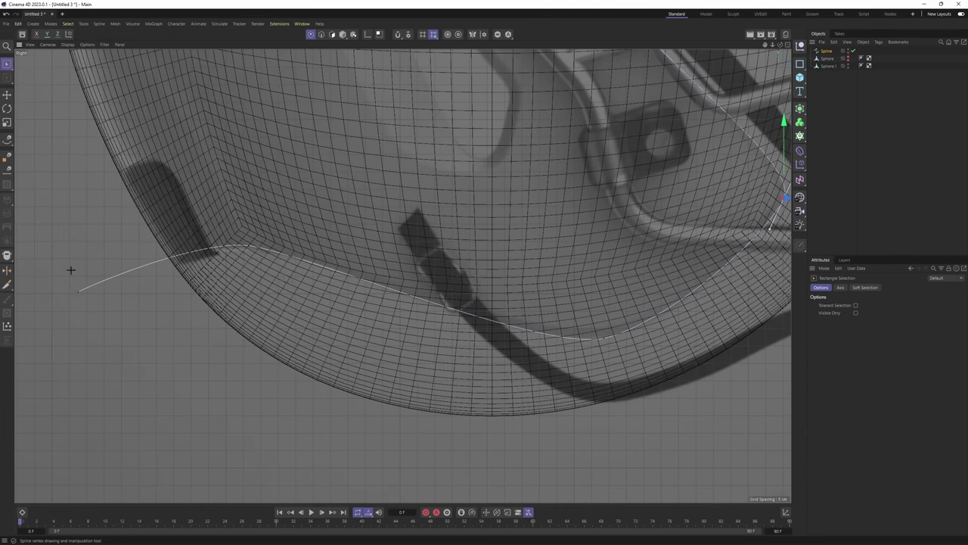
pyautogui.moveTo(71, 270); pyautogui.dragTo(92, 307)
pyautogui.moveTo(122, 245); pyautogui.dragTo(128, 250)
# Select all the spline's points in the perspective view, move them along X clear of the sphere's side, and select the Spline object
pyautogui.middleClick(130, 252)
pyautogui.middleClick(207, 211)
pyautogui.moveTo(208, 211)
pyautogui.keyDown('alt'); pyautogui.mouseDown()
pyautogui.moveTo(271, 246)
pyautogui.moveTo(385, 272)
pyautogui.mouseUp(); pyautogui.keyUp('alt')
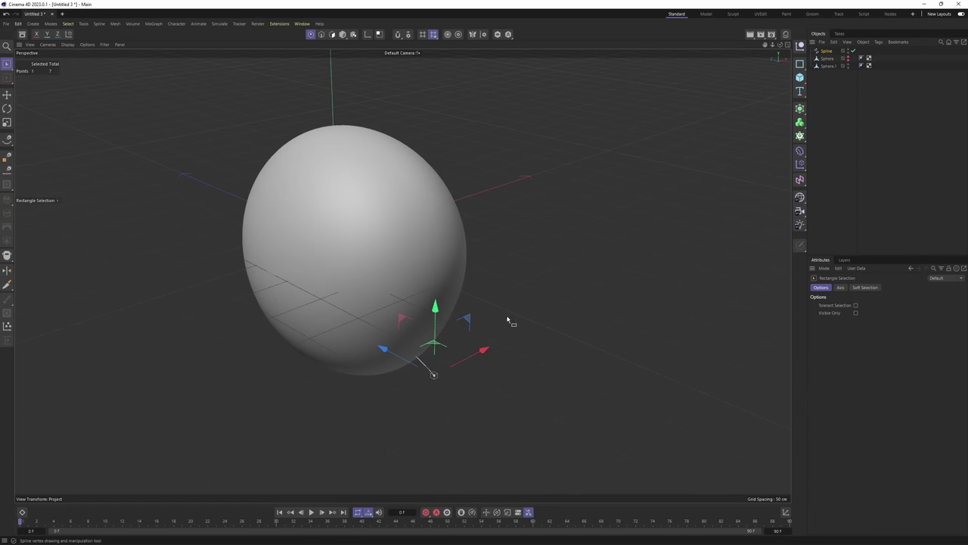
pyautogui.hotkey('ctrl', 'a')
pyautogui.moveTo(404, 254); pyautogui.dragTo(311, 293)
pyautogui.keyDown('alt'); pyautogui.moveTo(311, 293); pyautogui.dragTo(361, 277, button='middle'); pyautogui.keyUp('alt')
pyautogui.keyDown('alt'); pyautogui.moveTo(361, 277); pyautogui.dragTo(462, 271); pyautogui.keyUp('alt')
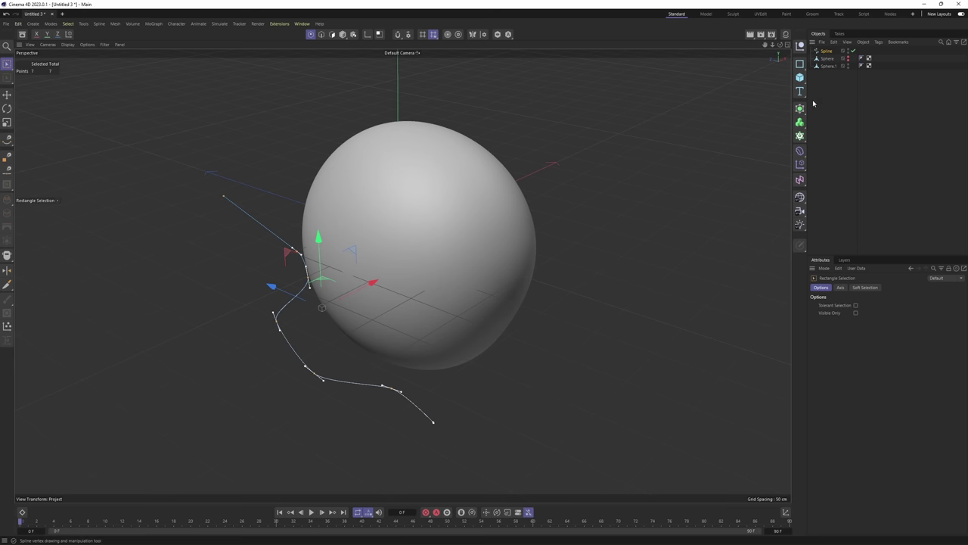
pyautogui.click(827, 51)
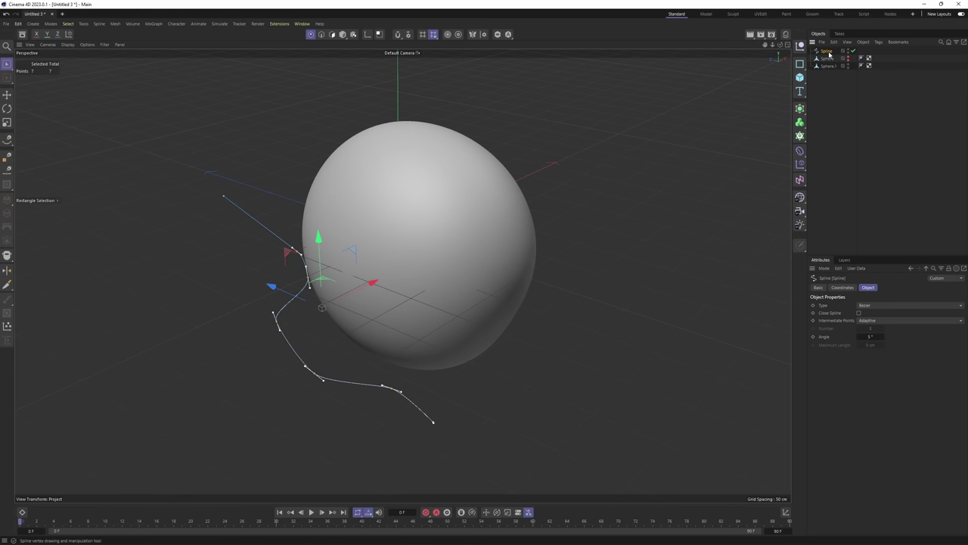
# Place the spline in an Extrude and set its offset to -258 cm so the surface passes through the whole sphere
pyautogui.click(801, 110)
pyautogui.keyDown('alt'); pyautogui.click(834, 137); pyautogui.keyUp('alt')
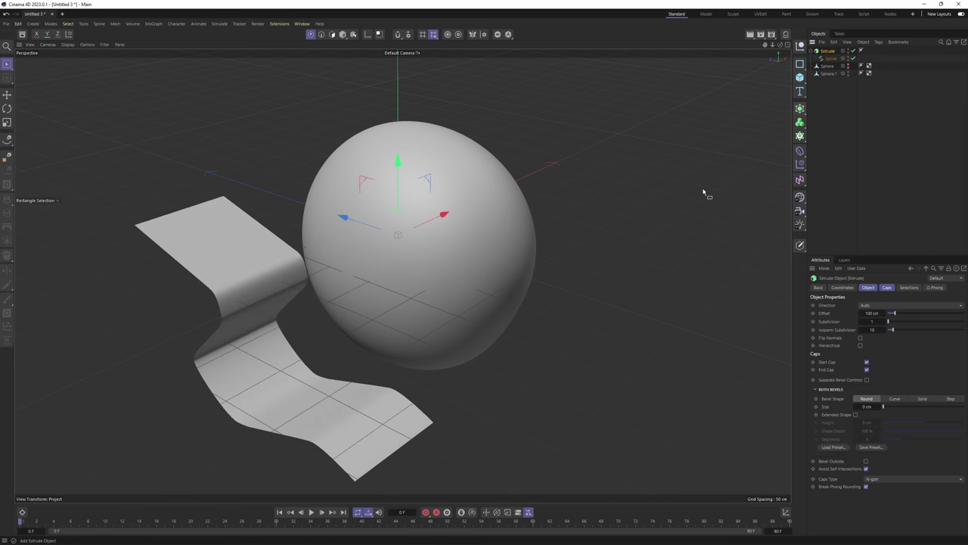
pyautogui.keyDown('alt'); pyautogui.moveTo(402, 275); pyautogui.dragTo(507, 221); pyautogui.keyUp('alt')
pyautogui.moveTo(868, 314); pyautogui.dragTo(629, 313)
pyautogui.keyDown('alt'); pyautogui.moveTo(594, 272); pyautogui.dragTo(347, 241); pyautogui.keyUp('alt')
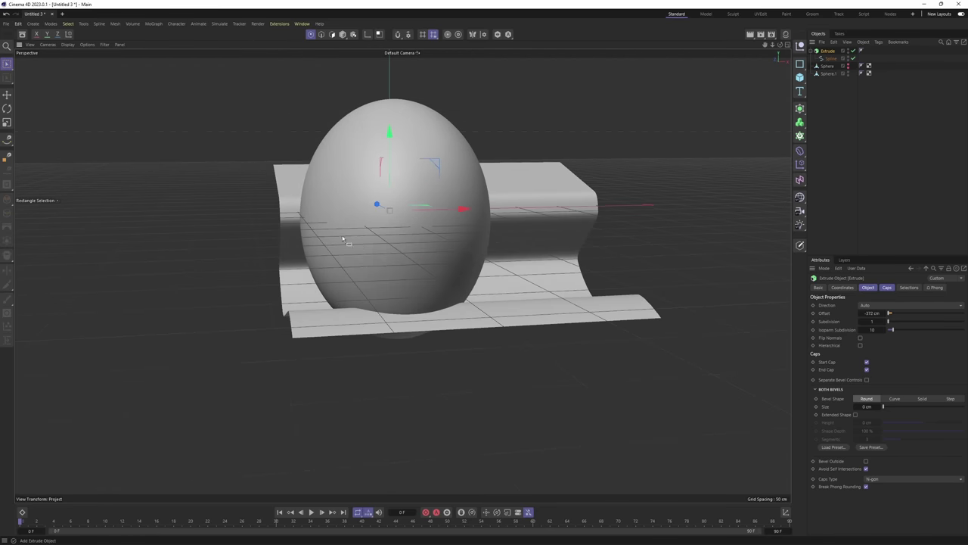
pyautogui.moveTo(875, 314); pyautogui.dragTo(932, 313)
pyautogui.keyDown('alt'); pyautogui.moveTo(650, 242); pyautogui.dragTo(446, 287); pyautogui.keyUp('alt')
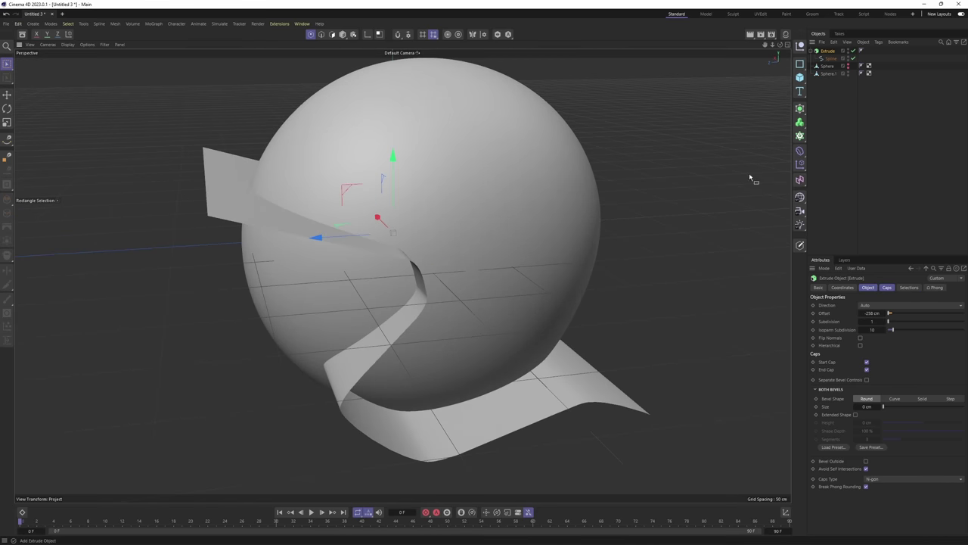
# Place Sphere.1 in a Boole set to A subtract B and add the Extrude below it as the cutting object
pyautogui.click(831, 81)
pyautogui.click(823, 74)
pyautogui.press('Return')
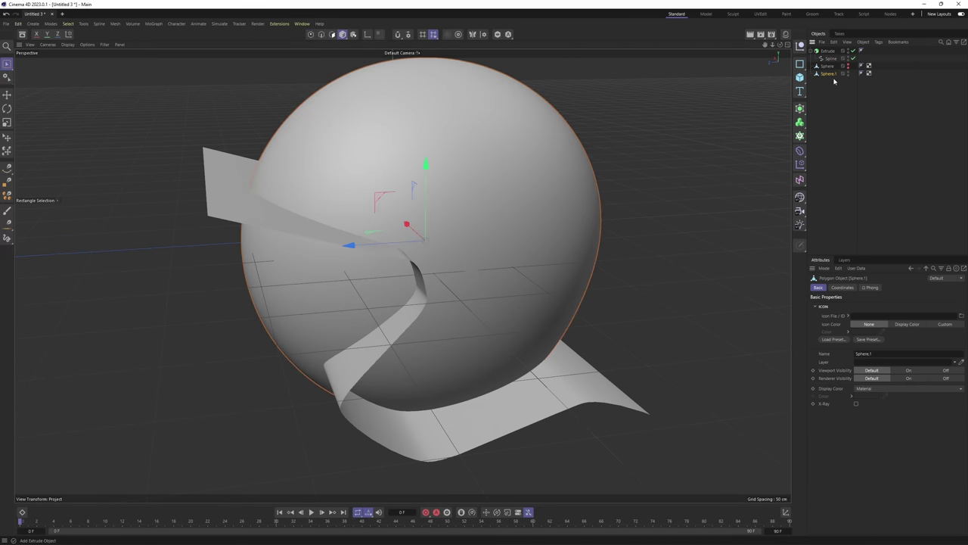
pyautogui.click(800, 109)
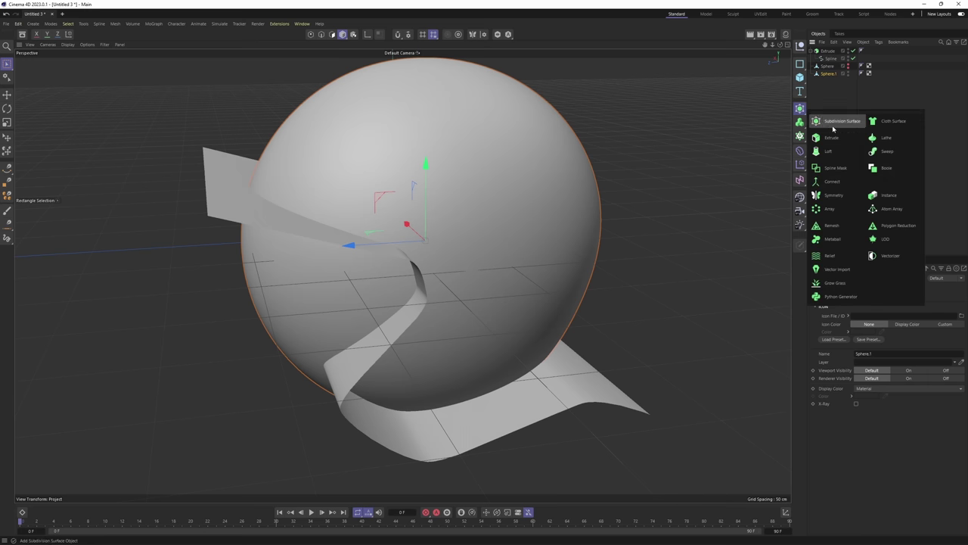
pyautogui.click(893, 170)
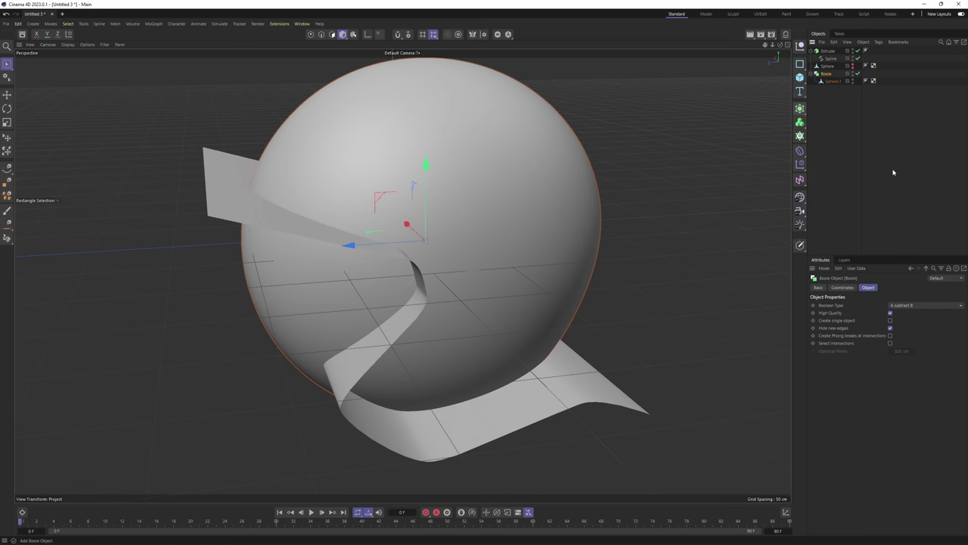
pyautogui.click(810, 51)
pyautogui.moveTo(825, 53); pyautogui.dragTo(838, 80)
# Display the mesh lines over the shading and examine the Boole's cut along the sphere from several angles
pyautogui.keyDown('alt'); pyautogui.moveTo(516, 179); pyautogui.dragTo(507, 218); pyautogui.keyUp('alt')
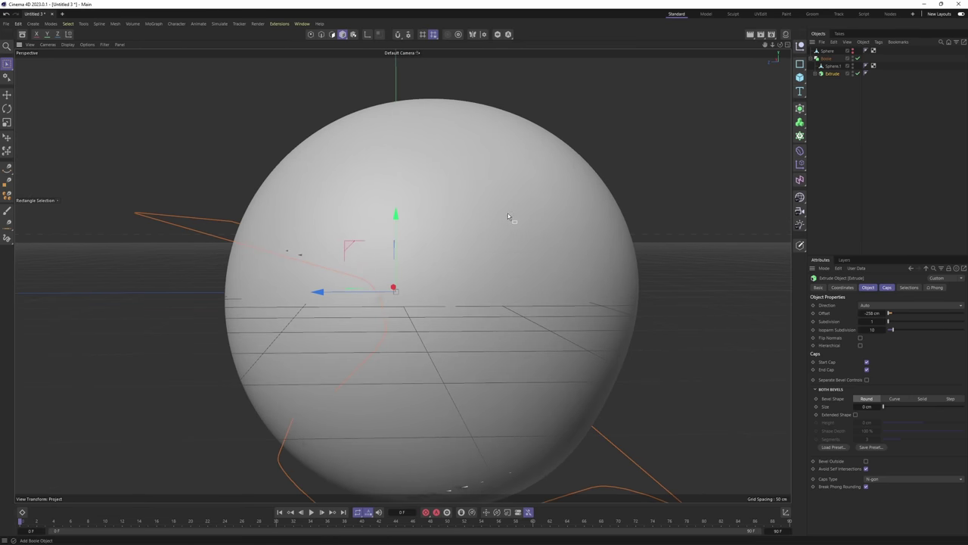
pyautogui.press('n')
pyautogui.press('b')
pyautogui.keyDown('alt'); pyautogui.moveTo(508, 217); pyautogui.dragTo(533, 143, button='middle'); pyautogui.keyUp('alt')
pyautogui.keyDown('alt'); pyautogui.moveTo(333, 233); pyautogui.dragTo(491, 240); pyautogui.keyUp('alt')
pyautogui.keyDown('alt'); pyautogui.moveTo(490, 240); pyautogui.dragTo(437, 232, button='right'); pyautogui.keyUp('alt')
pyautogui.moveTo(440, 222)
pyautogui.keyDown('alt'); pyautogui.mouseDown()
pyautogui.moveTo(519, 228)
pyautogui.moveTo(566, 209)
pyautogui.moveTo(606, 173)
pyautogui.mouseUp(); pyautogui.keyUp('alt')
pyautogui.keyDown('alt'); pyautogui.moveTo(606, 173); pyautogui.dragTo(557, 211, button='middle'); pyautogui.keyUp('alt')
pyautogui.keyDown('alt'); pyautogui.moveTo(556, 205); pyautogui.dragTo(424, 214, button='right'); pyautogui.keyUp('alt')
pyautogui.keyDown('alt'); pyautogui.moveTo(417, 238); pyautogui.dragTo(377, 343); pyautogui.keyUp('alt')
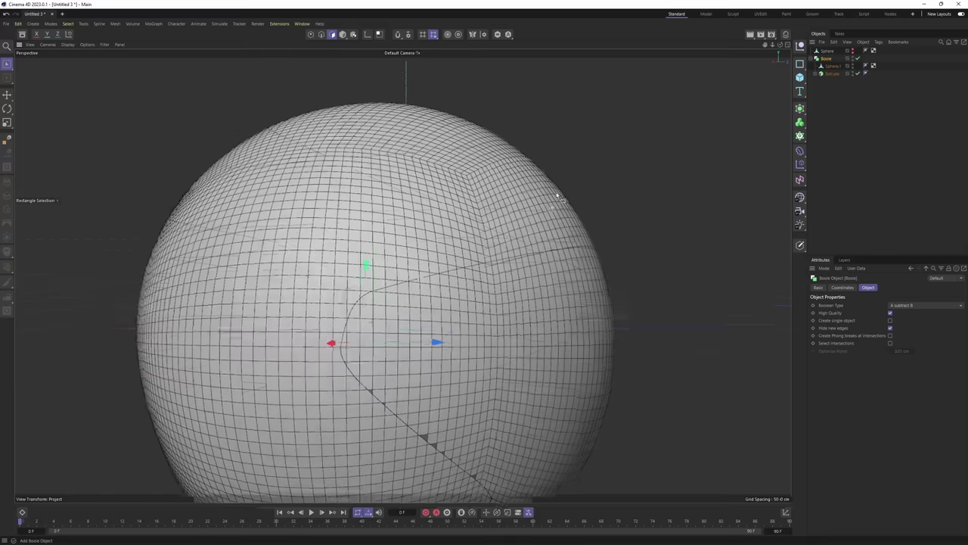
pyautogui.keyDown('alt'); pyautogui.moveTo(560, 199); pyautogui.dragTo(555, 161); pyautogui.keyUp('alt')
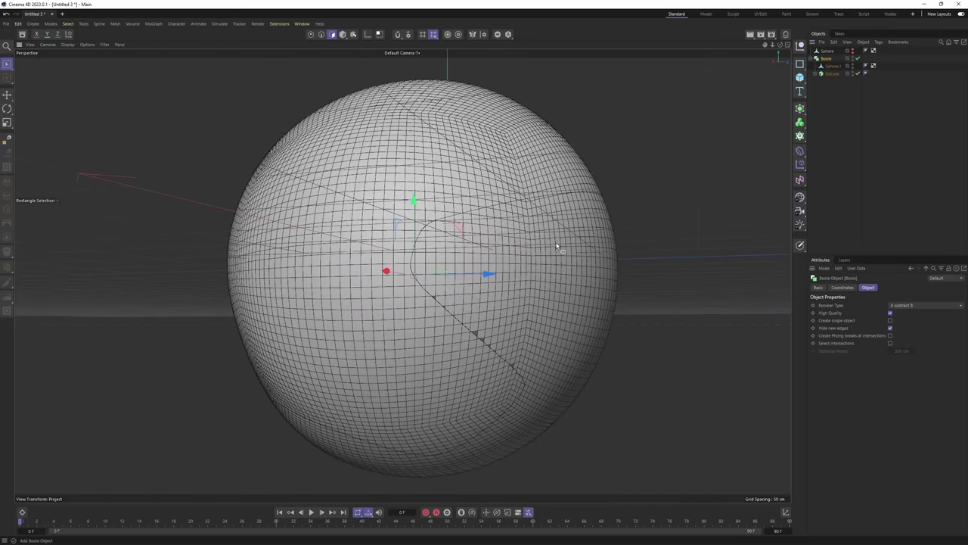
pyautogui.keyDown('alt'); pyautogui.moveTo(555, 227); pyautogui.dragTo(532, 238); pyautogui.keyUp('alt')
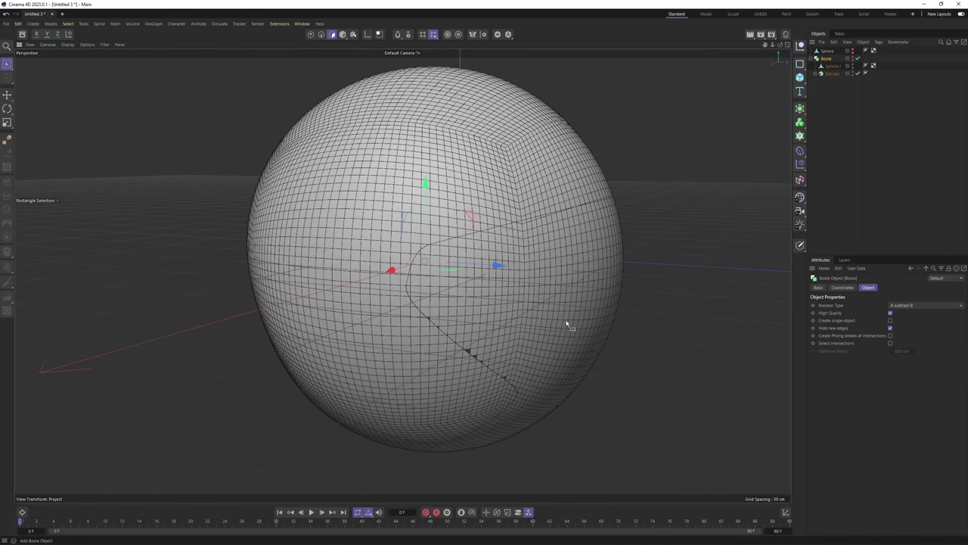
pyautogui.scroll(-2, 522, 215)
pyautogui.keyDown('alt'); pyautogui.moveTo(529, 217); pyautogui.dragTo(540, 242, button='middle'); pyautogui.keyUp('alt')
pyautogui.keyDown('alt'); pyautogui.moveTo(541, 242); pyautogui.dragTo(540, 203); pyautogui.keyUp('alt')
pyautogui.scroll(2, 540, 204)
pyautogui.keyDown('alt'); pyautogui.moveTo(562, 200); pyautogui.dragTo(571, 179, button='middle'); pyautogui.keyUp('alt')
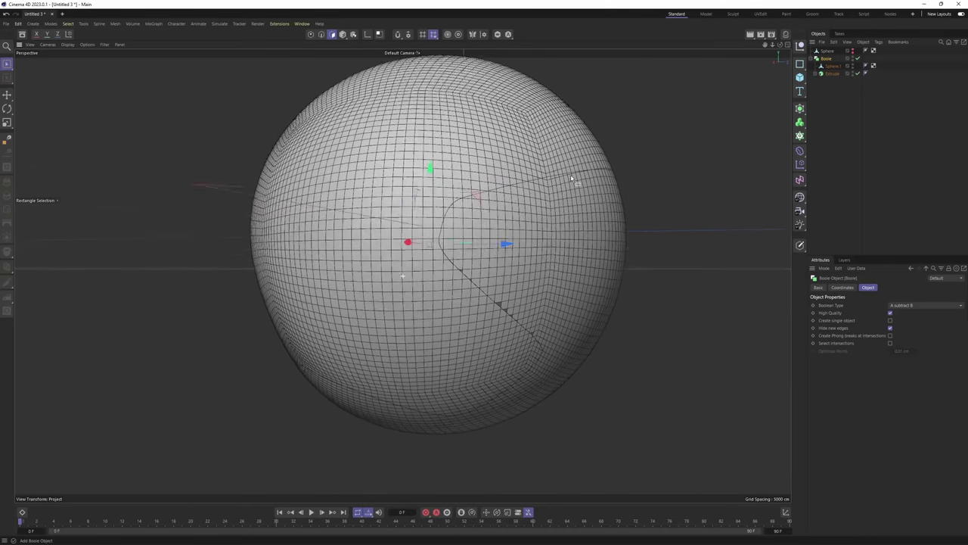
pyautogui.keyDown('alt'); pyautogui.moveTo(572, 178); pyautogui.dragTo(541, 224); pyautogui.keyUp('alt')
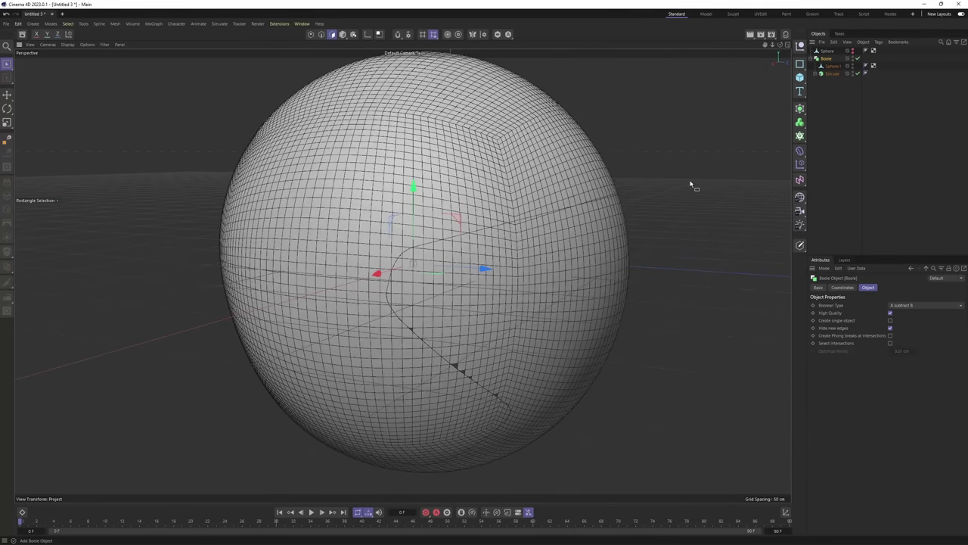
# Wrap the Extrude in a Cloth Surface with 0 subdivisions and a thickness of 1 cm
pyautogui.click(833, 79)
pyautogui.click(836, 74)
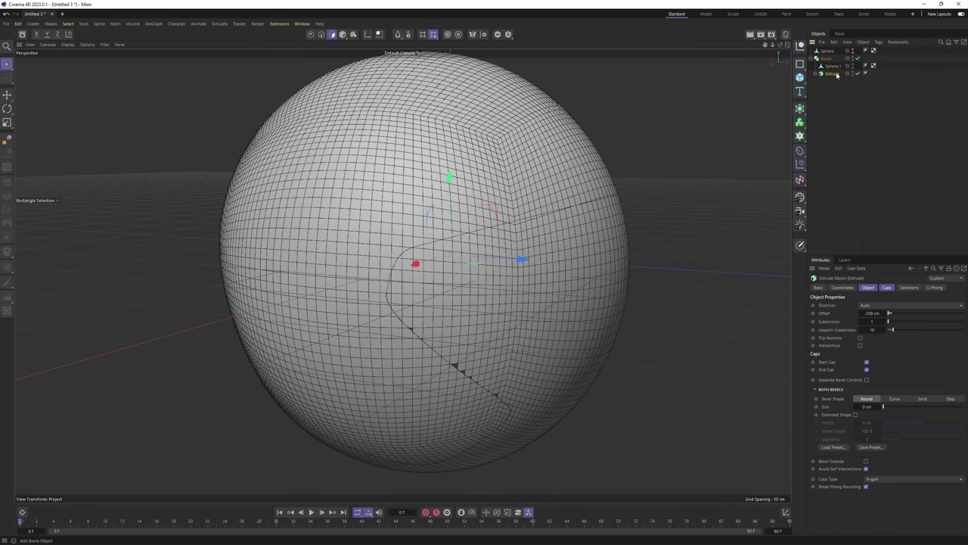
pyautogui.click(799, 108)
pyautogui.keyDown('alt'); pyautogui.click(888, 127); pyautogui.keyUp('alt')
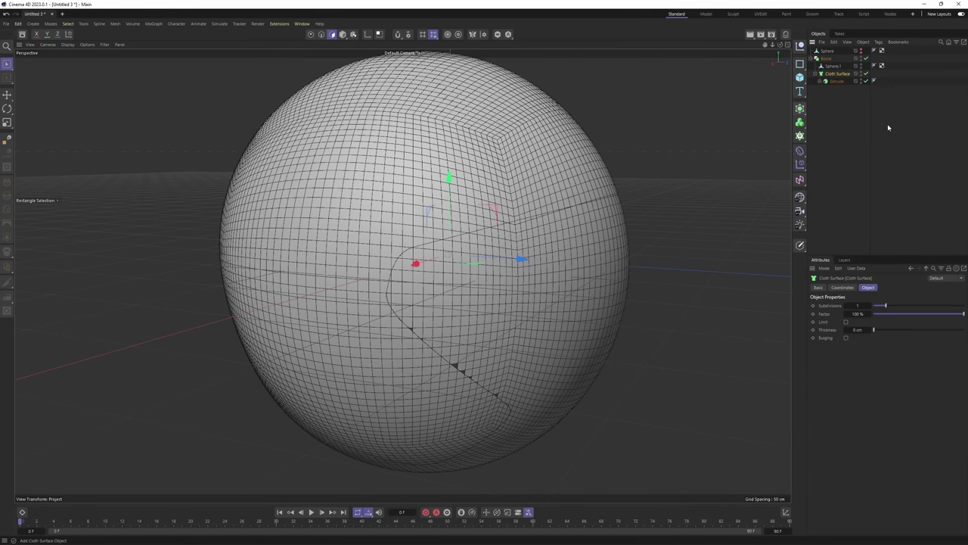
pyautogui.scroll(4, 530, 229)
pyautogui.click(859, 305)
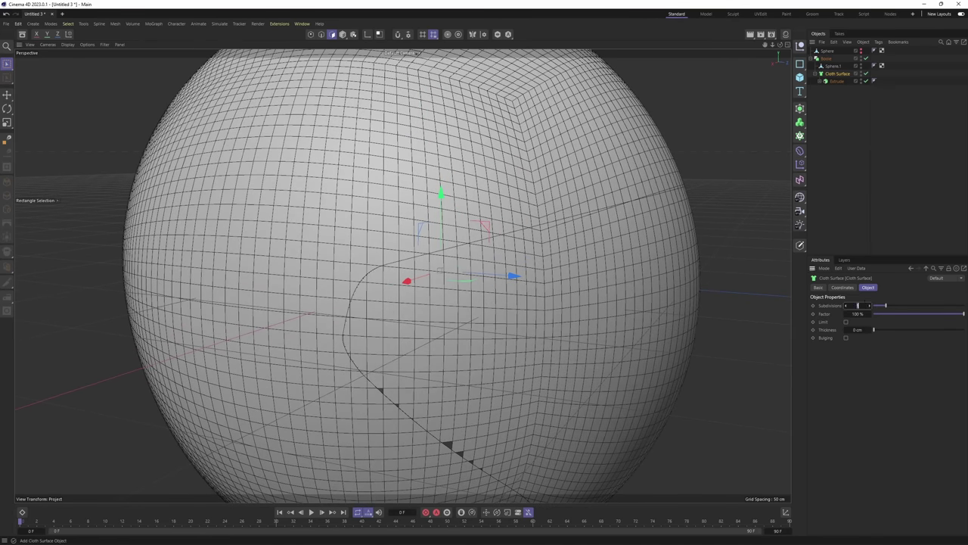
pyautogui.moveTo(875, 331); pyautogui.dragTo(966, 330)
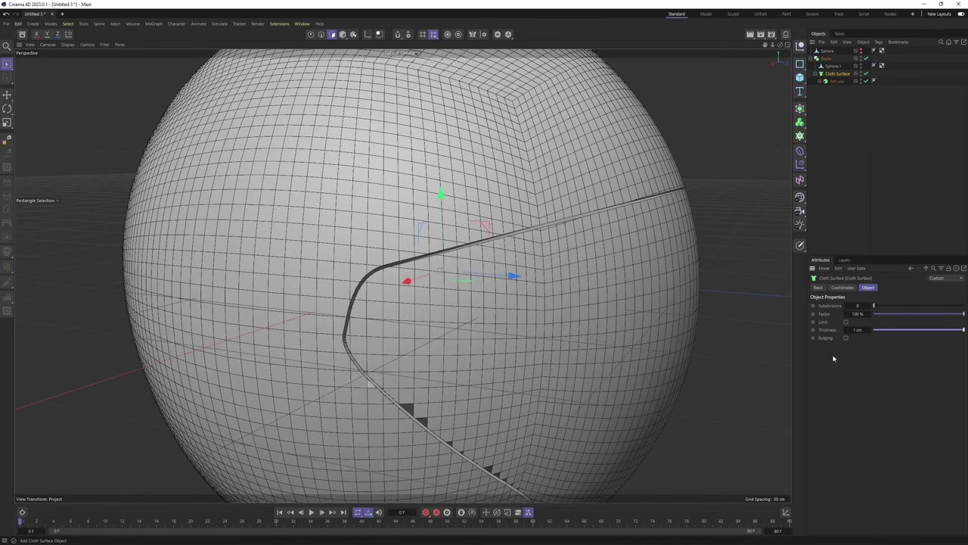
pyautogui.scroll(-2, 616, 259)
pyautogui.keyDown('alt'); pyautogui.moveTo(587, 250); pyautogui.dragTo(600, 208, button='middle'); pyautogui.keyUp('alt')
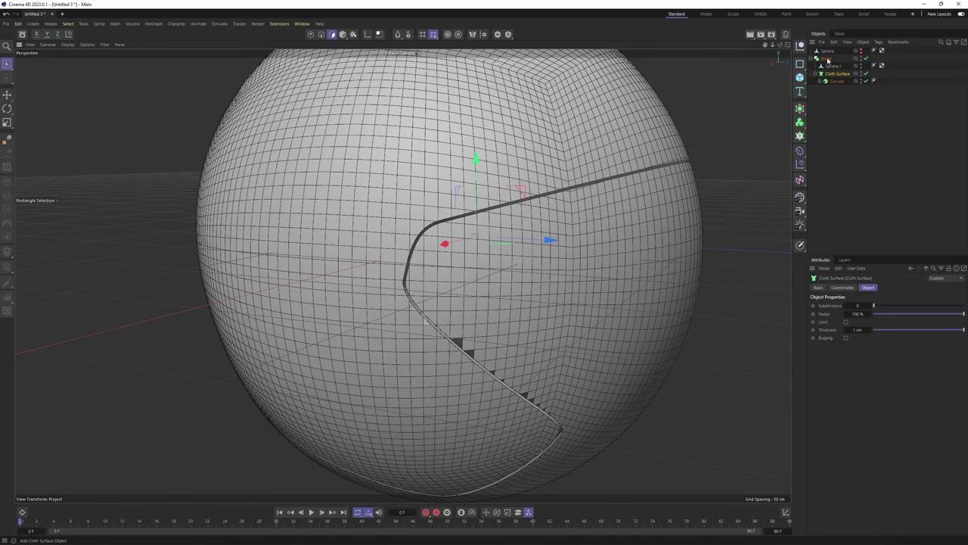
# Make the Boole editable and delete the Cloth Surface group inside it, keeping Sphere.1
pyautogui.click(826, 59)
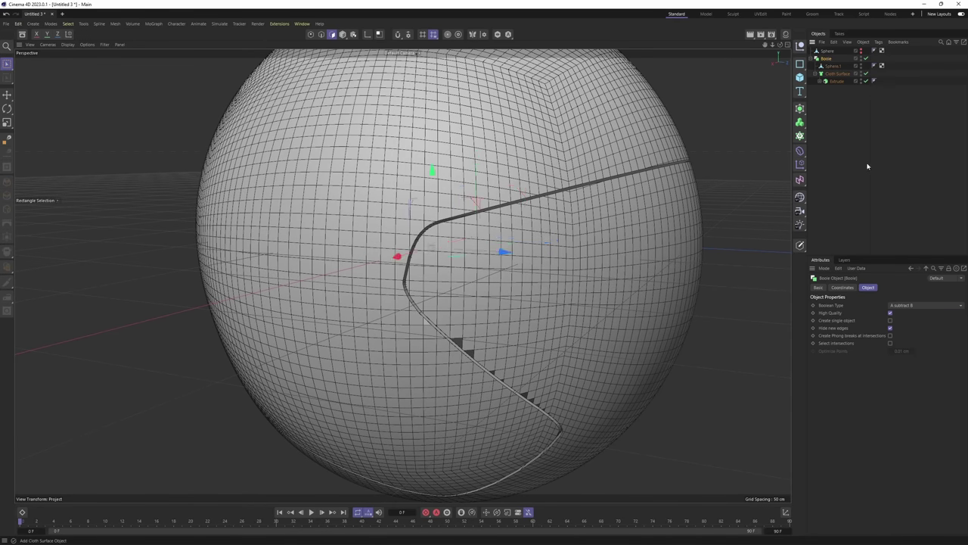
pyautogui.press('c')
pyautogui.click(811, 58)
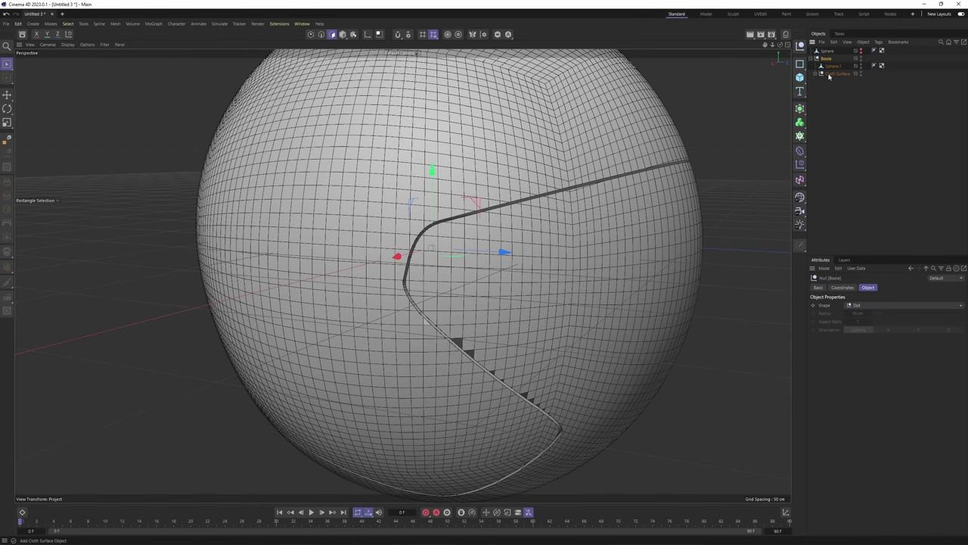
pyautogui.click(832, 74)
pyautogui.press('Delete')
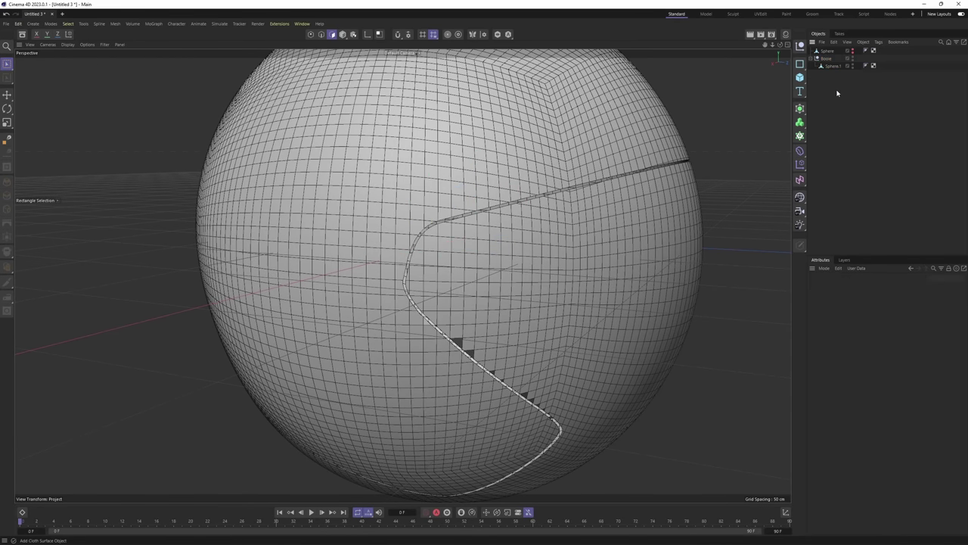
# Select all connected polygons of Sphere.1 in the face opening and below the cut line, and delete them
pyautogui.click(831, 67)
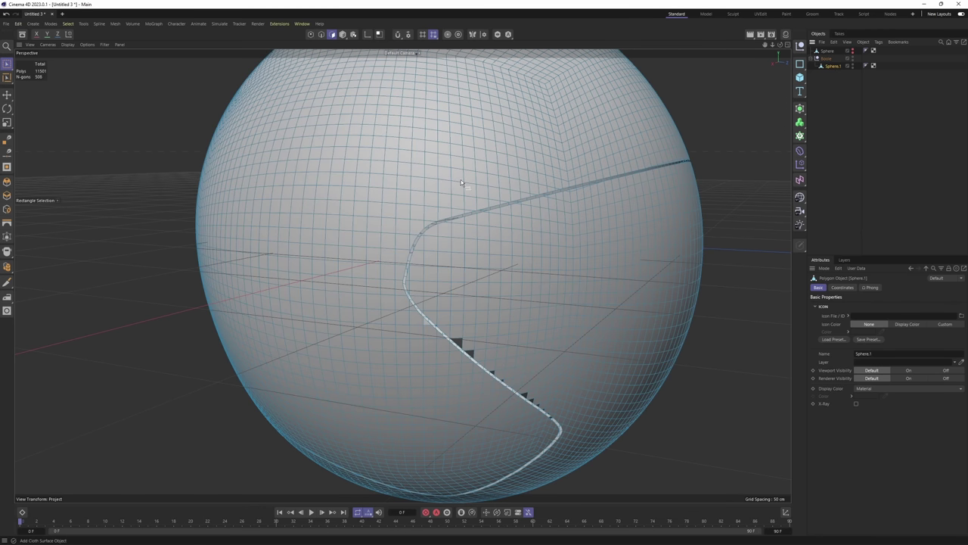
pyautogui.press('e')
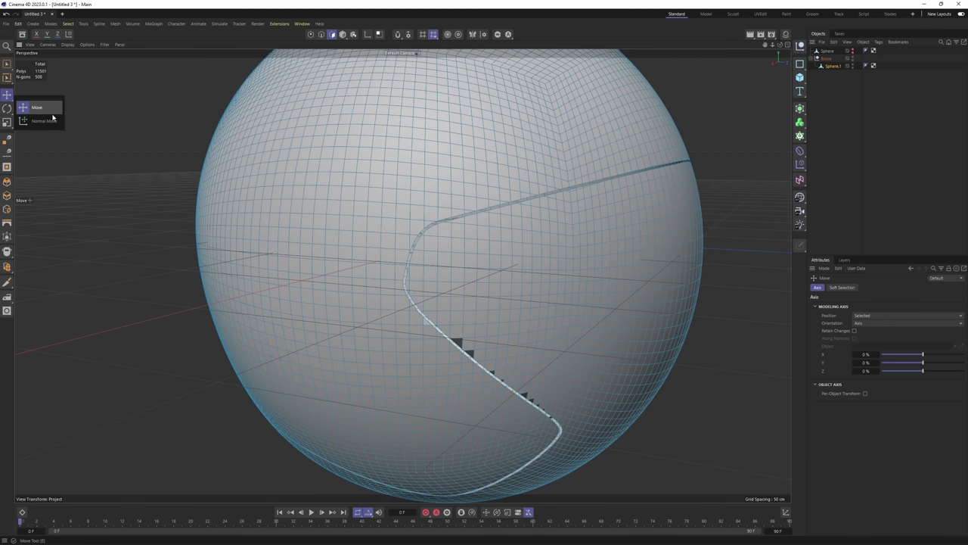
pyautogui.doubleClick(527, 265)
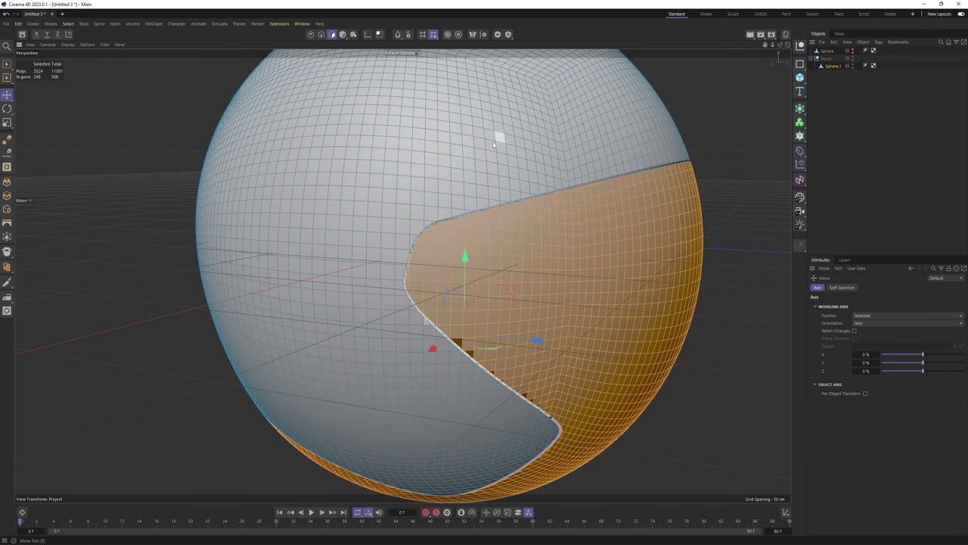
pyautogui.scroll(-3, 619, 204)
pyautogui.press('Delete')
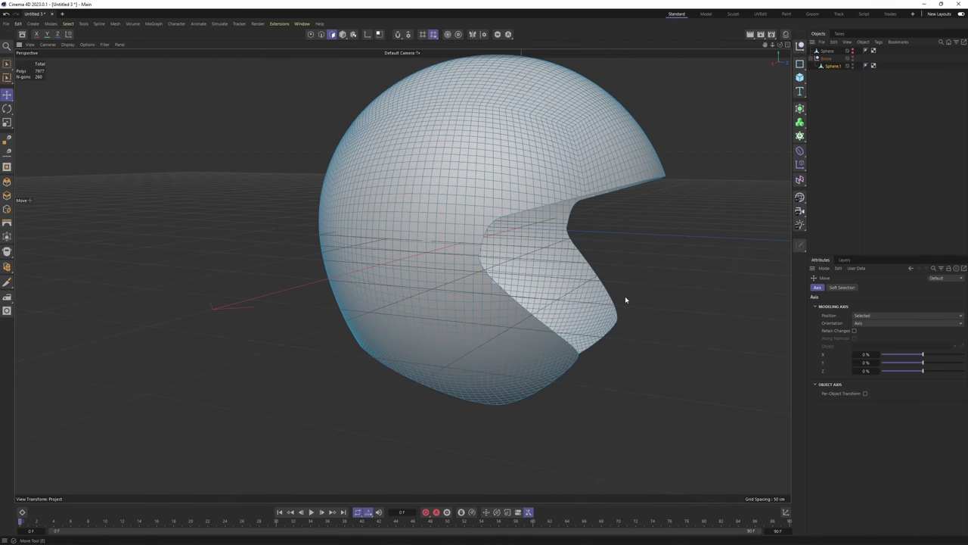
# Examine the trimmed shell against the helmet reference in the Right view, with the mesh deselected, around the ear area
pyautogui.keyDown('alt'); pyautogui.moveTo(618, 302); pyautogui.dragTo(484, 269); pyautogui.keyUp('alt')
pyautogui.middleClick(286, 315)
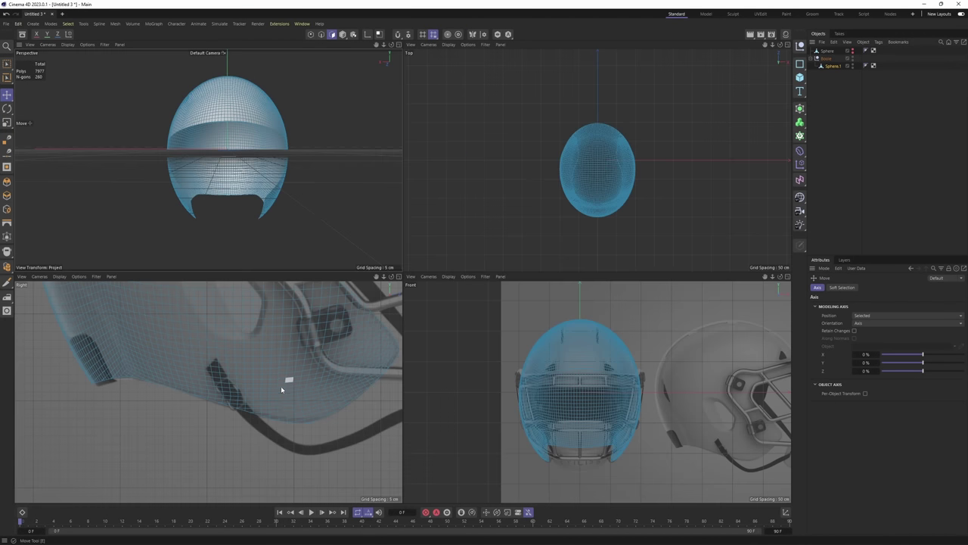
pyautogui.middleClick(281, 384)
pyautogui.keyDown('alt'); pyautogui.moveTo(369, 268); pyautogui.dragTo(342, 362, button='middle'); pyautogui.keyUp('alt')
pyautogui.keyDown('alt'); pyautogui.moveTo(403, 275); pyautogui.dragTo(389, 329, button='middle'); pyautogui.keyUp('alt')
pyautogui.scroll(2, 388, 329)
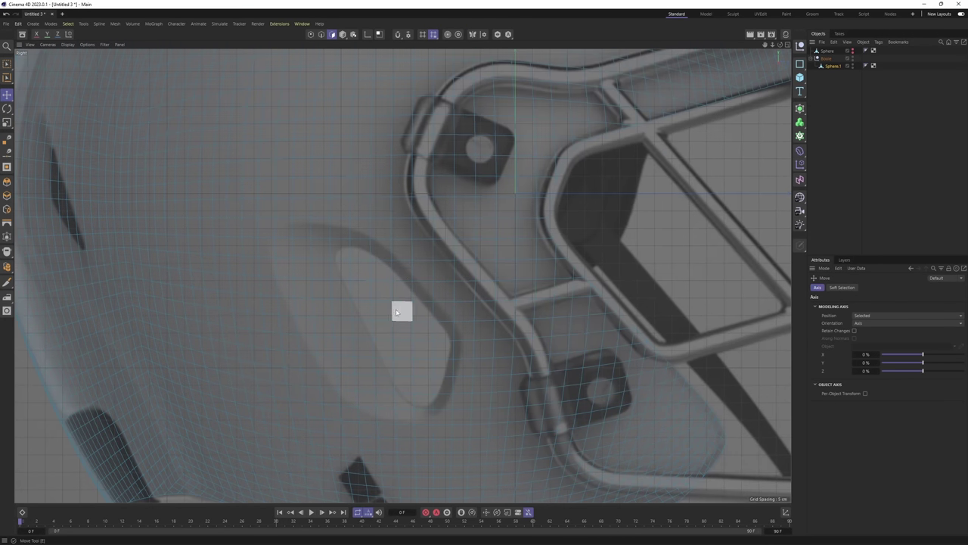
pyautogui.scroll(-3, 386, 348)
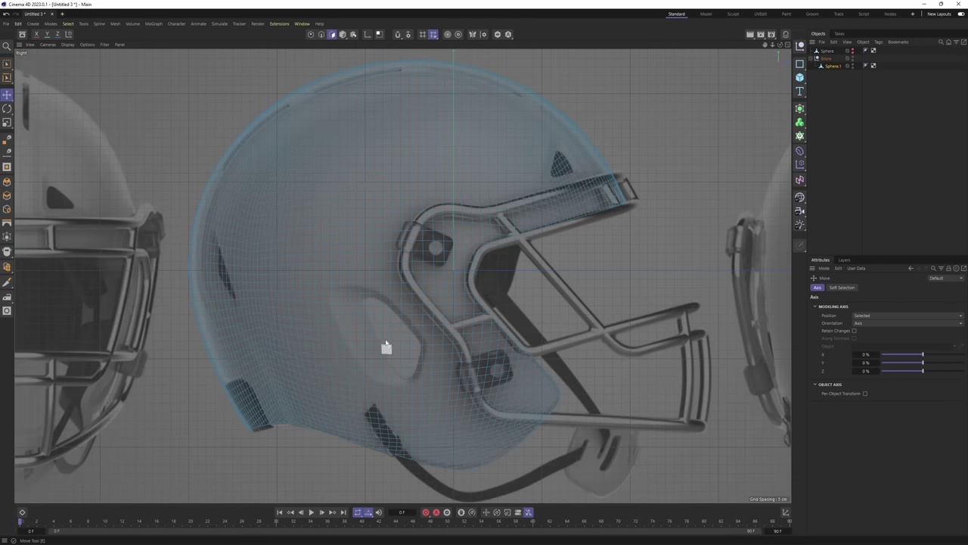
pyautogui.keyDown('alt'); pyautogui.moveTo(429, 298); pyautogui.dragTo(363, 307, button='middle'); pyautogui.keyUp('alt')
pyautogui.click(839, 129)
pyautogui.keyDown('alt'); pyautogui.moveTo(445, 265); pyautogui.dragTo(504, 238, button='middle'); pyautogui.keyUp('alt')
pyautogui.scroll(1, 443, 295)
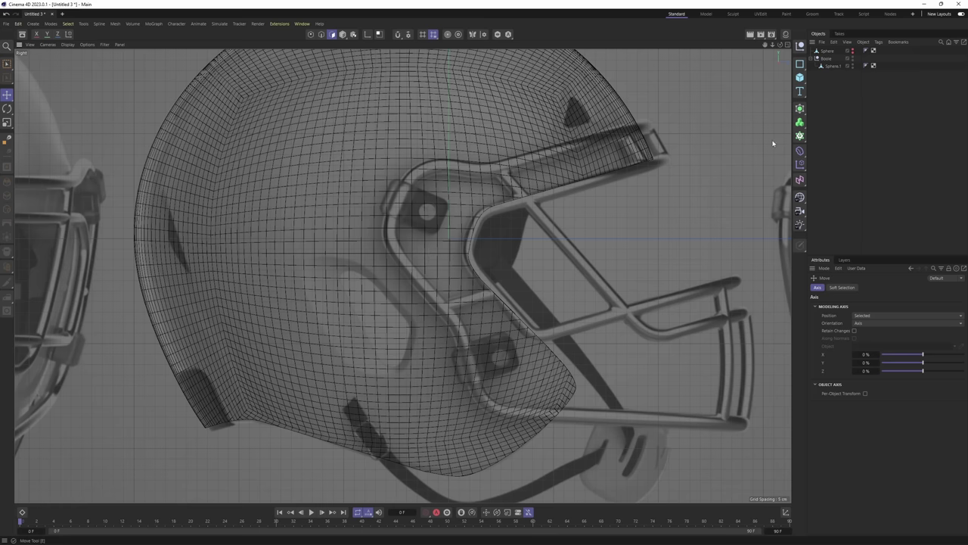
pyautogui.keyDown('alt'); pyautogui.moveTo(685, 172); pyautogui.dragTo(735, 140, button='middle'); pyautogui.keyUp('alt')
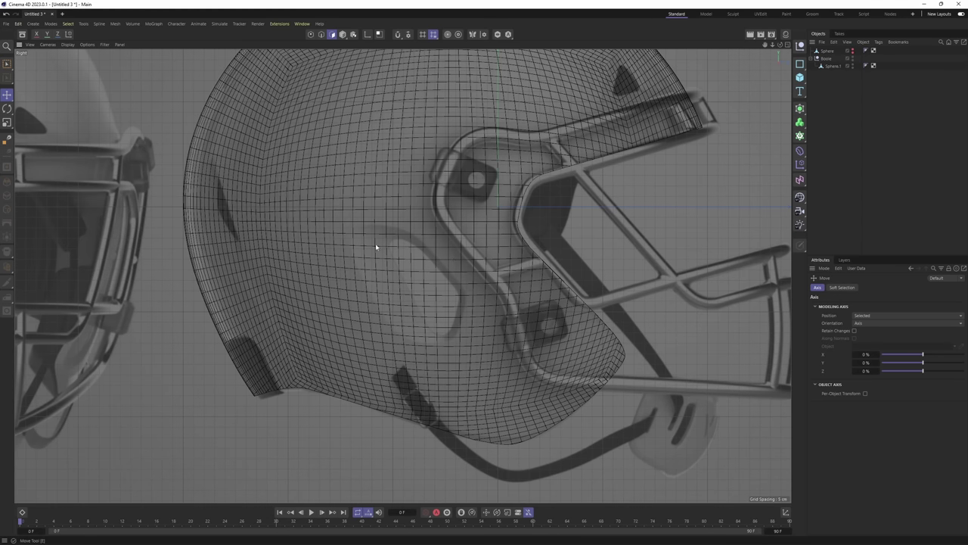
pyautogui.scroll(3, 432, 276)
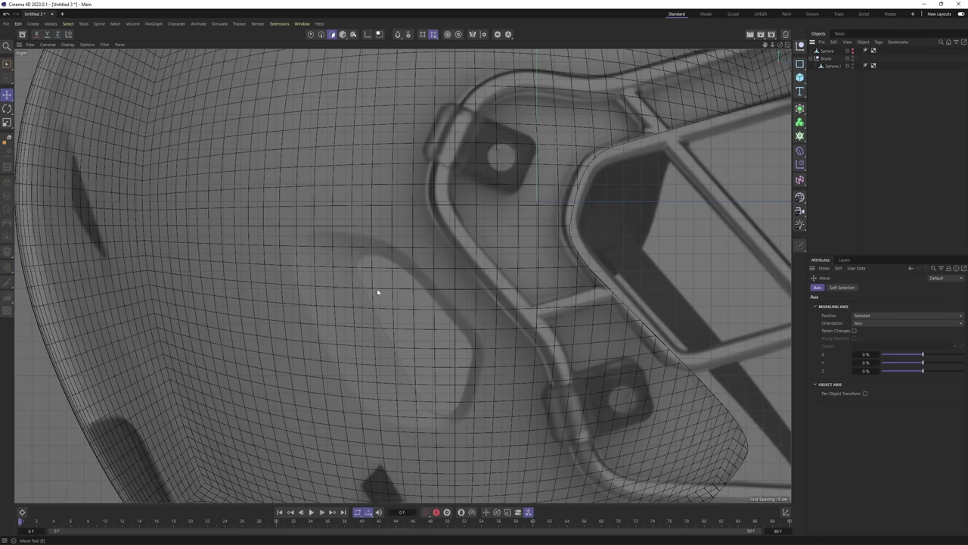
# Draw a closed five-point Bezier spline with straight segments around the ear recess in the Right view using the Spline Pen
pyautogui.click(342, 35)
pyautogui.click(7, 169)
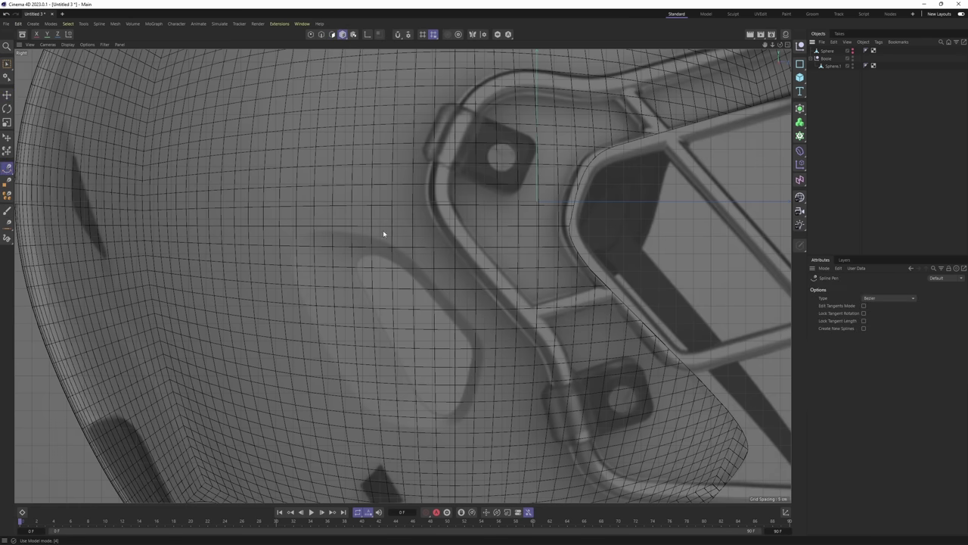
pyautogui.scroll(2, 384, 233)
pyautogui.keyDown('alt'); pyautogui.moveTo(398, 240); pyautogui.dragTo(369, 187, button='middle'); pyautogui.keyUp('alt')
pyautogui.click(340, 171)
pyautogui.click(470, 303)
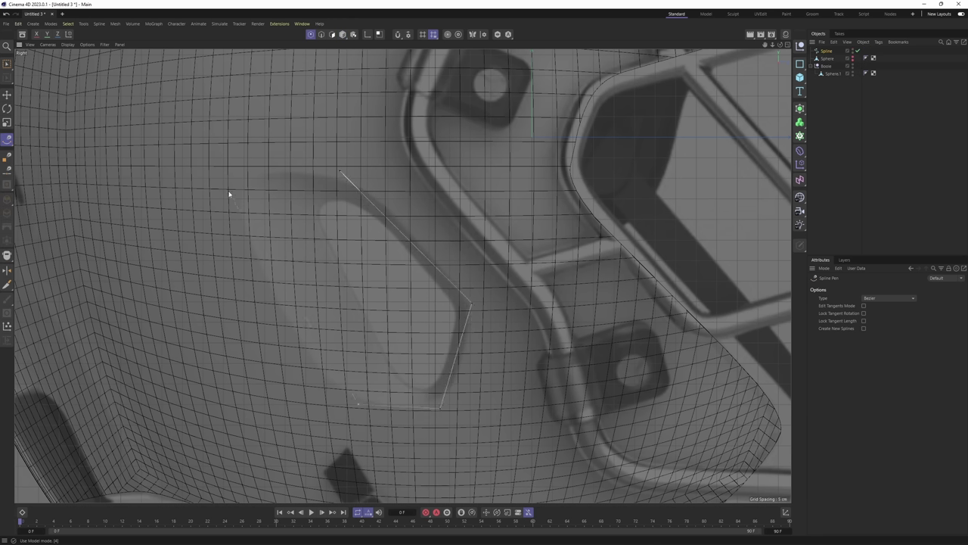
pyautogui.click(341, 171)
pyautogui.press('space')
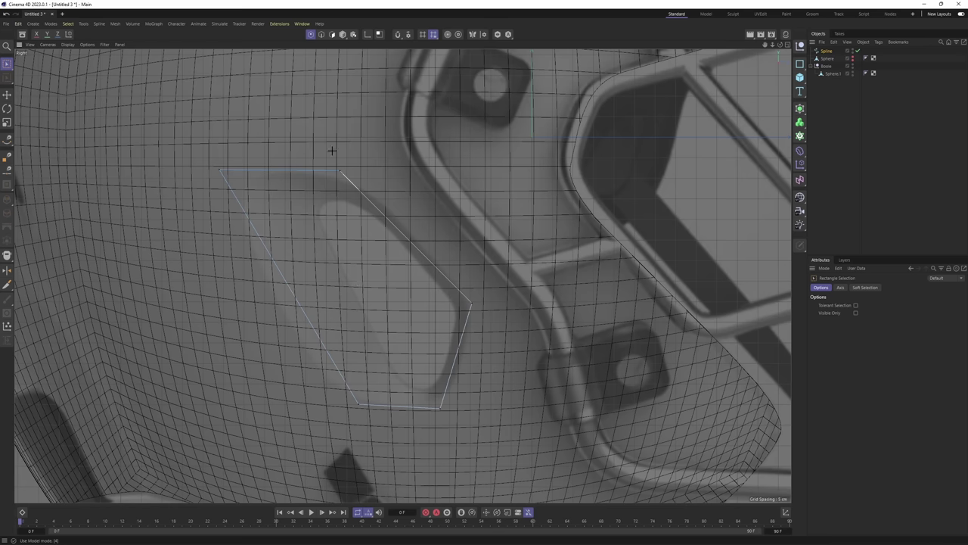
# Chamfer the upper corner point of the ear-recess spline, rounding it along the reference outline in the Right view
pyautogui.moveTo(331, 150); pyautogui.dragTo(416, 244)
pyautogui.keyDown('alt'); pyautogui.moveTo(378, 190); pyautogui.dragTo(398, 183, button='middle'); pyautogui.keyUp('alt')
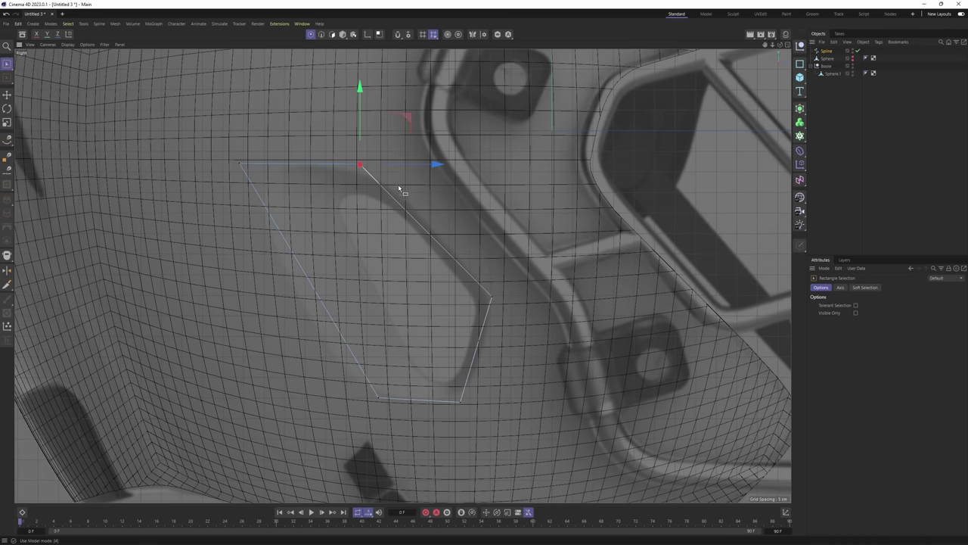
pyautogui.rightClick(377, 211)
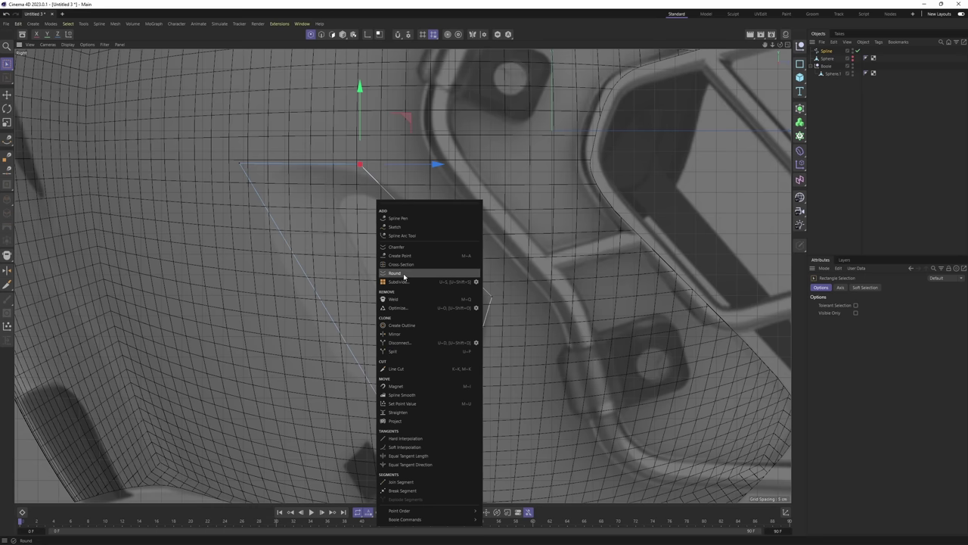
pyautogui.click(412, 248)
pyautogui.moveTo(412, 249); pyautogui.dragTo(524, 346)
# Chamfer the front corner and the lower front corner of the ear-recess spline to follow the reference
pyautogui.press('space')
pyautogui.press('space')
pyautogui.keyDown('alt'); pyautogui.moveTo(514, 337); pyautogui.dragTo(506, 288, button='middle'); pyautogui.keyUp('alt')
pyautogui.moveTo(505, 288); pyautogui.dragTo(532, 288)
pyautogui.press('space')
pyautogui.moveTo(415, 326); pyautogui.dragTo(491, 388)
pyautogui.press('space')
pyautogui.moveTo(492, 388); pyautogui.dragTo(510, 388)
# Give the spline's lower rear point soft interpolation, lengthen its tangents with Scale, and move it up and rearward along the recess edge
pyautogui.press('space')
pyautogui.moveTo(350, 330); pyautogui.dragTo(405, 377)
pyautogui.rightClick(529, 300)
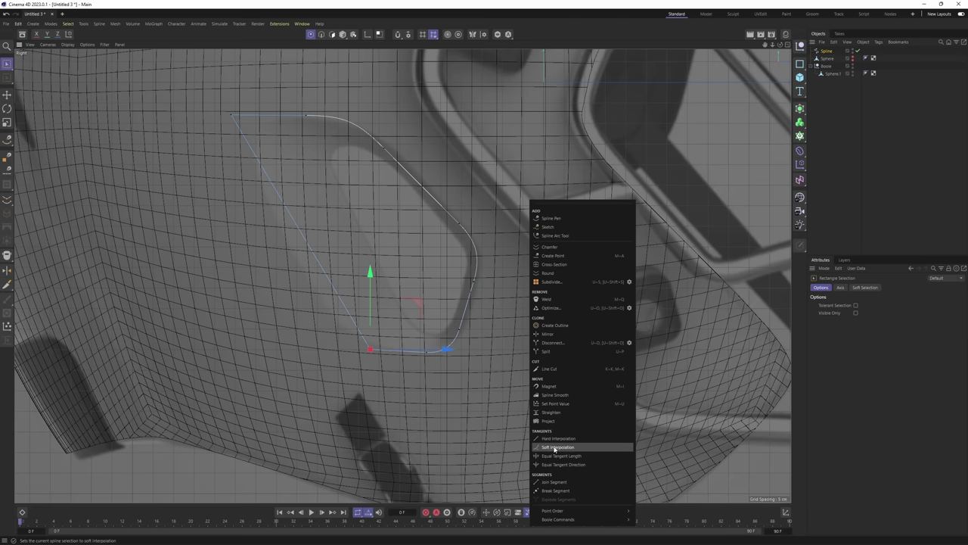
pyautogui.click(561, 447)
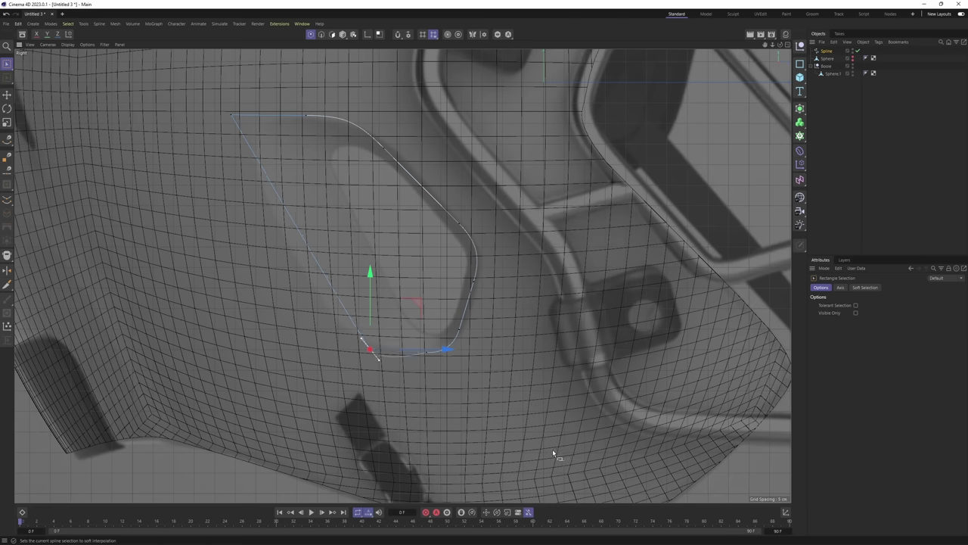
pyautogui.click(418, 323)
pyautogui.press('t')
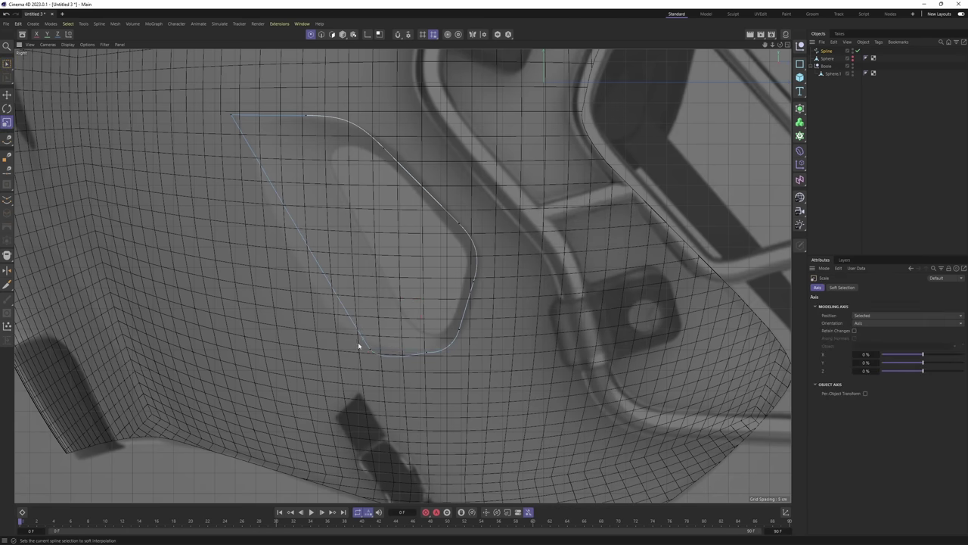
pyautogui.click(369, 349)
pyautogui.moveTo(548, 442); pyautogui.dragTo(636, 435)
pyautogui.press('e')
pyautogui.moveTo(414, 302); pyautogui.dragTo(394, 284)
# Give the spline's upper rear point soft interpolation and move it inward onto the recess outline
pyautogui.press('space')
pyautogui.moveTo(252, 142); pyautogui.dragTo(218, 101)
pyautogui.rightClick(373, 200)
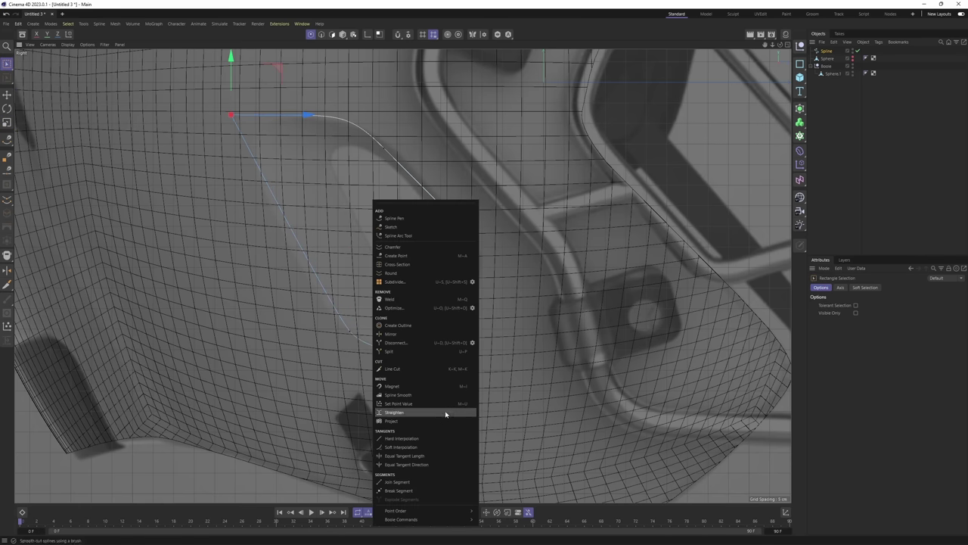
pyautogui.click(412, 448)
pyautogui.moveTo(274, 76); pyautogui.dragTo(293, 103)
# Add a point midway along the spline's long rear side with Line Cut and move it slightly to match the reference
pyautogui.press('k')
pyautogui.press('k')
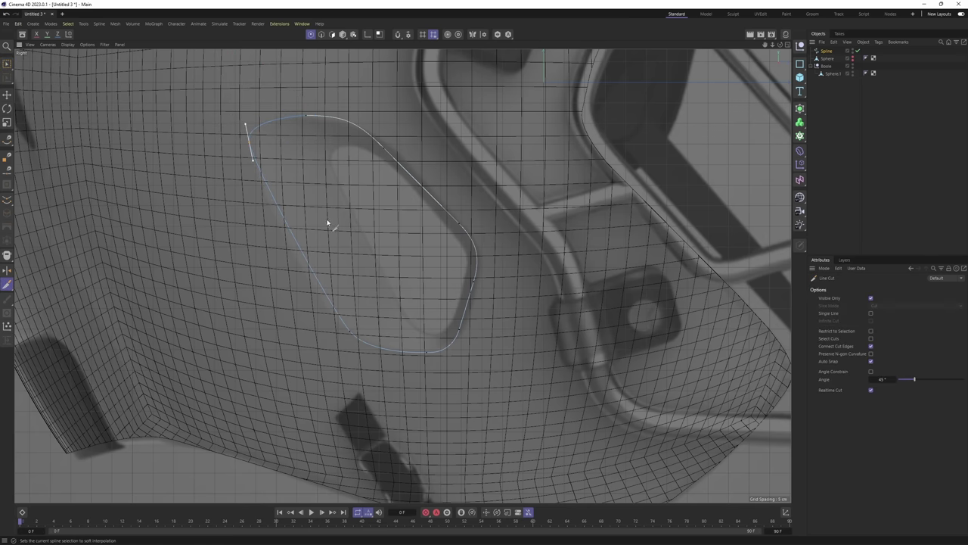
pyautogui.click(331, 216)
pyautogui.click(247, 276)
pyautogui.press('space')
pyautogui.moveTo(278, 238); pyautogui.dragTo(308, 246)
pyautogui.scroll(2, 310, 248)
pyautogui.moveTo(344, 183); pyautogui.dragTo(339, 188)
# Fine-tune the spline points along the upper curve so it follows the upper edge of the ear recess
pyautogui.moveTo(352, 323); pyautogui.dragTo(384, 361)
pyautogui.press('e')
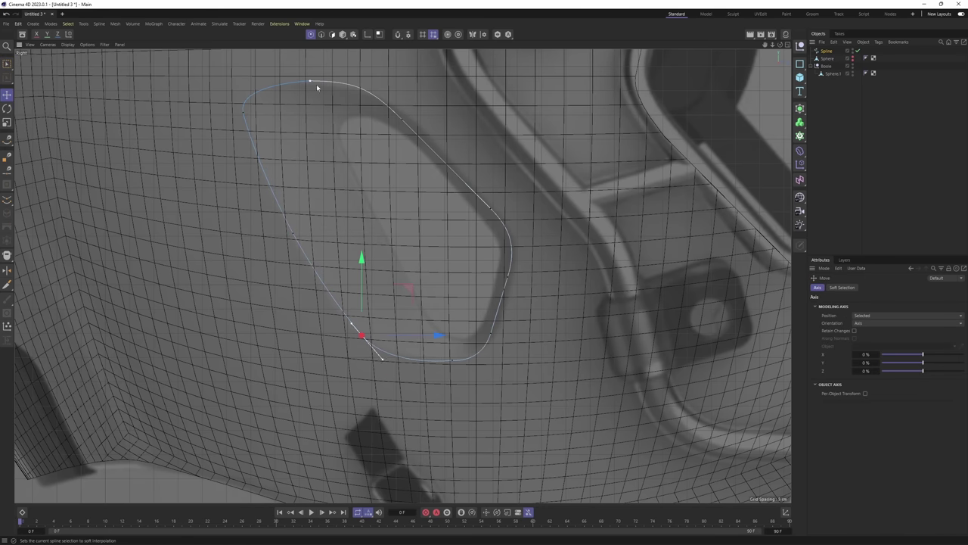
pyautogui.click(403, 119)
pyautogui.moveTo(446, 75); pyautogui.dragTo(460, 74)
pyautogui.moveTo(391, 98); pyautogui.dragTo(385, 97)
pyautogui.click(311, 81)
pyautogui.keyDown('alt'); pyautogui.moveTo(345, 48); pyautogui.dragTo(342, 88, button='middle'); pyautogui.keyUp('alt')
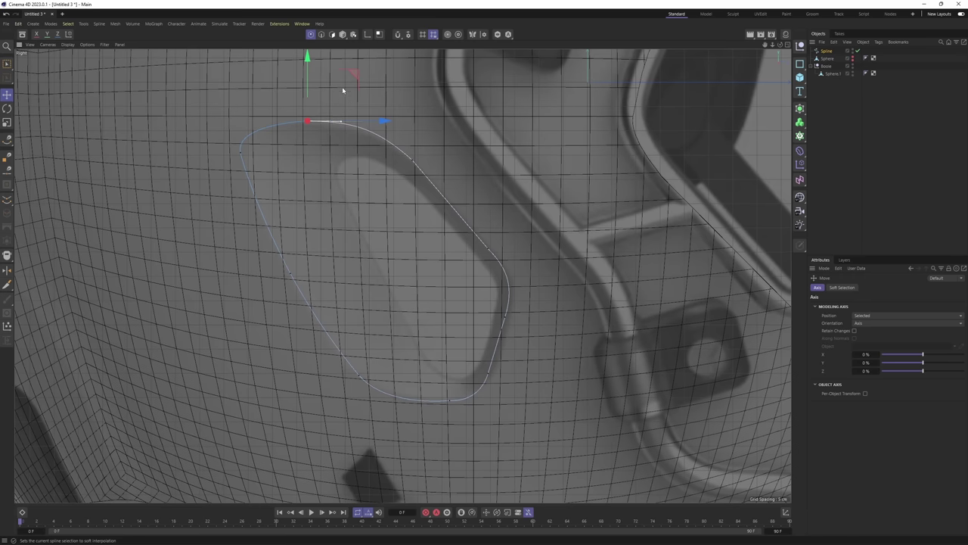
pyautogui.moveTo(353, 78); pyautogui.dragTo(348, 78)
# Fine-tune the three spline points down the front side to match the edge of the ear recess
pyautogui.click(487, 249)
pyautogui.moveTo(533, 207); pyautogui.dragTo(539, 210)
pyautogui.click(505, 317)
pyautogui.moveTo(551, 275); pyautogui.dragTo(555, 277)
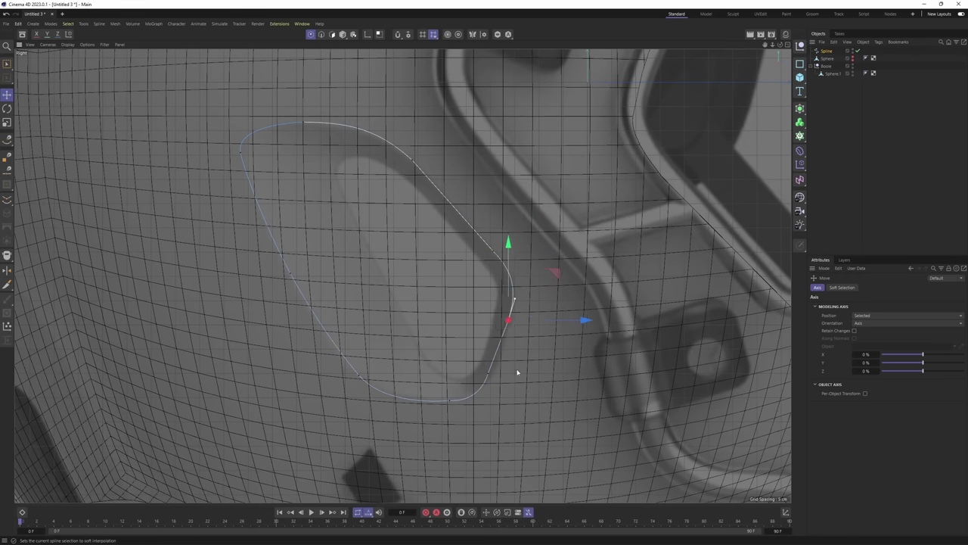
pyautogui.click(487, 372)
pyautogui.moveTo(535, 333); pyautogui.dragTo(536, 349)
pyautogui.press('r')
pyautogui.press('e')
# Select all points of the ear-recess spline and move them along X out through the helmet's side in the Perspective view
pyautogui.keyDown('alt'); pyautogui.moveTo(482, 191); pyautogui.dragTo(470, 217, button='middle'); pyautogui.keyUp('alt')
pyautogui.scroll(-2, 452, 222)
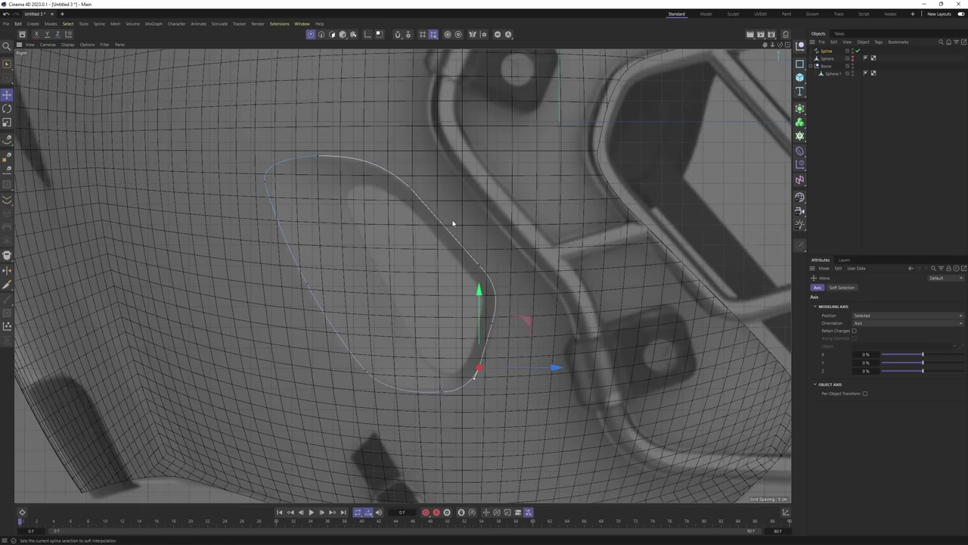
pyautogui.click(332, 34)
pyautogui.middleClick(292, 215)
pyautogui.scroll(-4, 286, 198)
pyautogui.keyDown('alt'); pyautogui.moveTo(288, 200); pyautogui.dragTo(297, 201); pyautogui.keyUp('alt')
pyautogui.middleClick(297, 201)
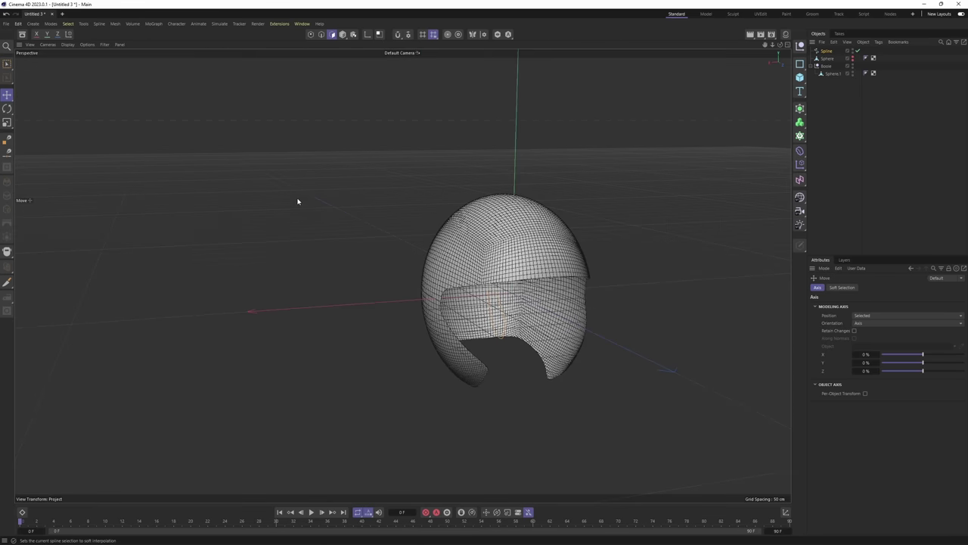
pyautogui.click(826, 52)
pyautogui.press('Return')
pyautogui.hotkey('ctrl', 'a')
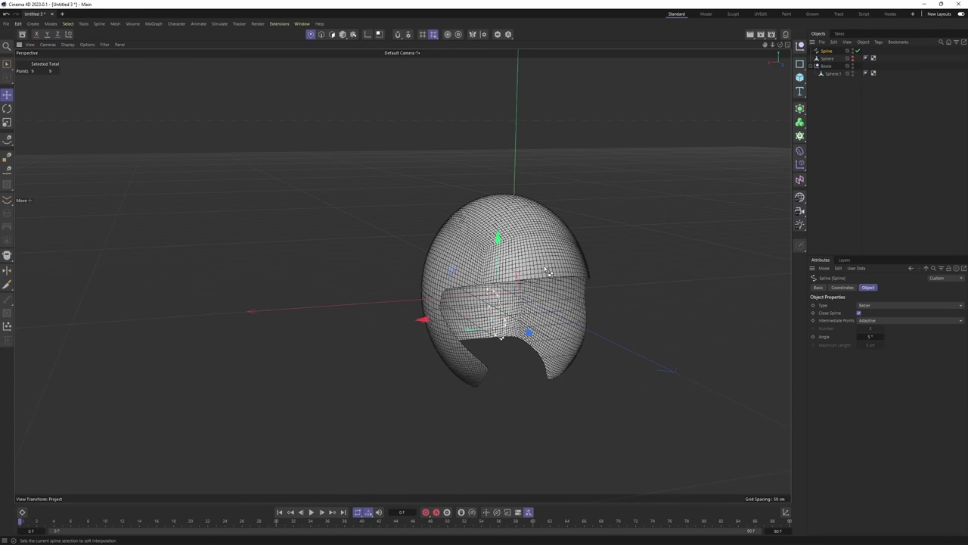
pyautogui.scroll(2, 471, 327)
pyautogui.moveTo(444, 320); pyautogui.dragTo(353, 324)
# Move the selected spline points slightly farther out along X, clear of the shell's side
pyautogui.keyDown('alt'); pyautogui.moveTo(403, 275); pyautogui.dragTo(448, 289); pyautogui.keyUp('alt')
pyautogui.scroll(3, 414, 286)
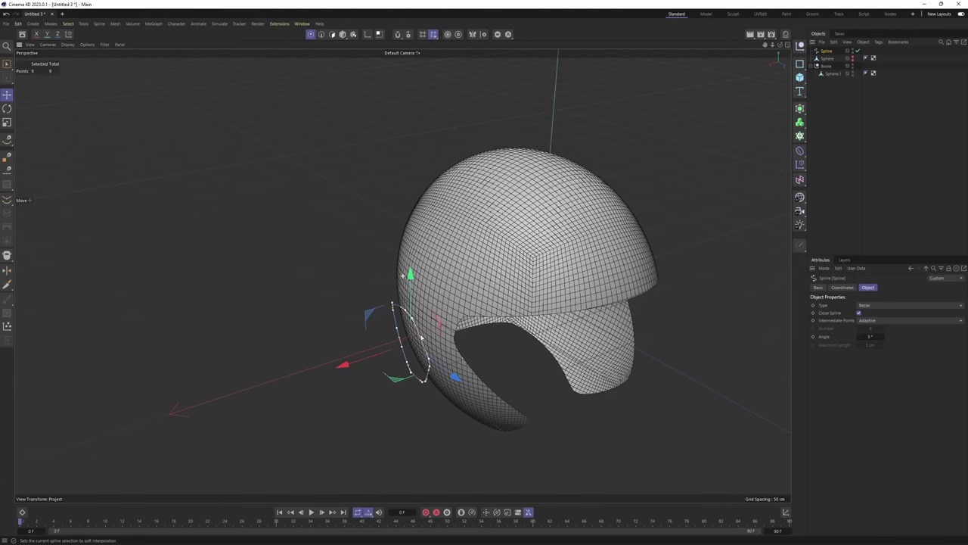
pyautogui.scroll(2, 423, 318)
pyautogui.moveTo(377, 359); pyautogui.dragTo(367, 360)
pyautogui.keyDown('alt'); pyautogui.moveTo(454, 318); pyautogui.dragTo(442, 278, button='middle'); pyautogui.keyUp('alt')
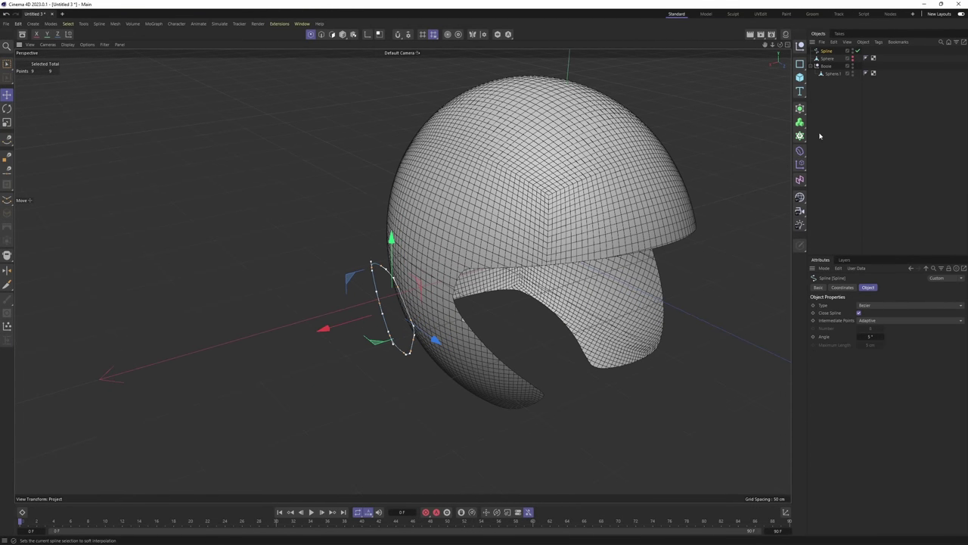
# Add an Extrude as parent of the ear-recess spline and set its offset to -243 cm, through both sides of the helmet
pyautogui.click(805, 108)
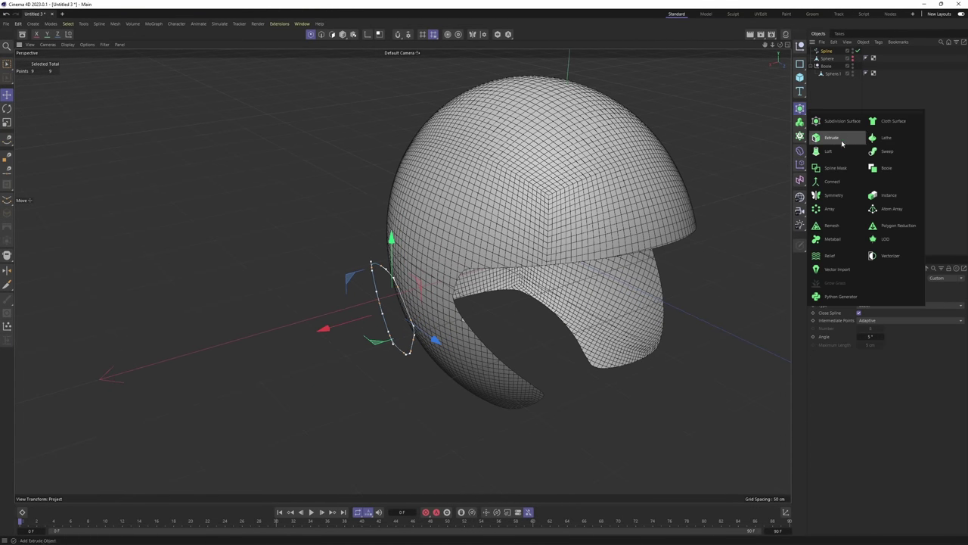
pyautogui.keyDown('alt'); pyautogui.click(838, 141); pyautogui.keyUp('alt')
pyautogui.moveTo(873, 313); pyautogui.dragTo(710, 312)
pyautogui.moveTo(873, 312); pyautogui.dragTo(868, 312)
pyautogui.keyDown('alt'); pyautogui.moveTo(454, 291); pyautogui.dragTo(414, 264); pyautogui.keyUp('alt')
pyautogui.keyDown('alt'); pyautogui.moveTo(541, 250); pyautogui.dragTo(529, 213); pyautogui.keyUp('alt')
pyautogui.moveTo(880, 314); pyautogui.dragTo(892, 313)
pyautogui.keyDown('alt'); pyautogui.moveTo(492, 212); pyautogui.dragTo(690, 155); pyautogui.keyUp('alt')
pyautogui.click(895, 130)
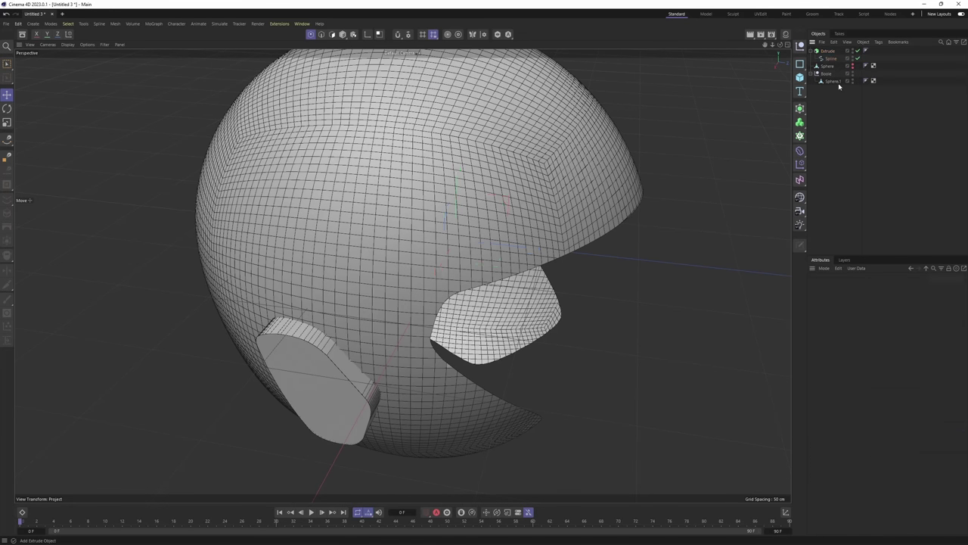
# Add a Boole generator as parent of Sphere.1, keeping its type as A subtract B
pyautogui.click(834, 82)
pyautogui.press('Return')
pyautogui.press('Return')
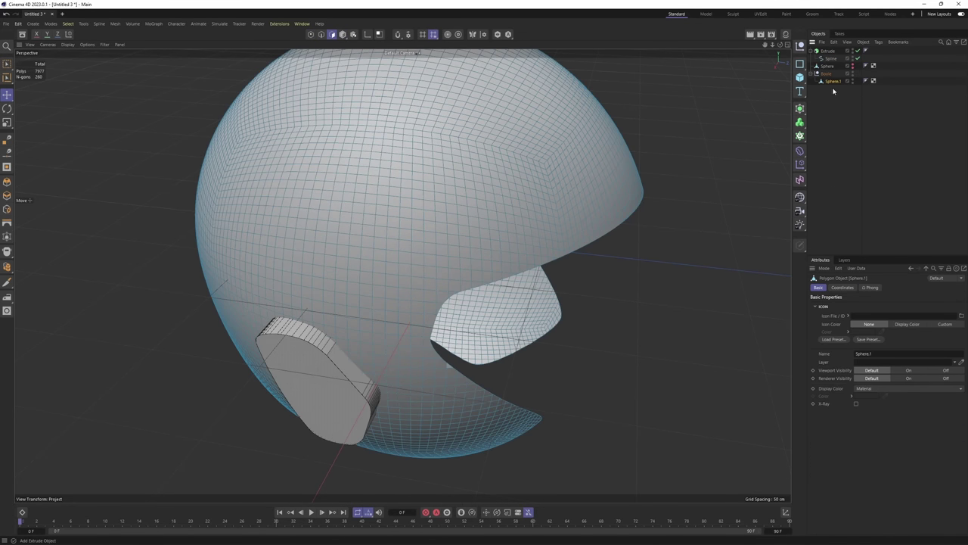
pyautogui.click(836, 90)
pyautogui.click(833, 83)
pyautogui.press('Return')
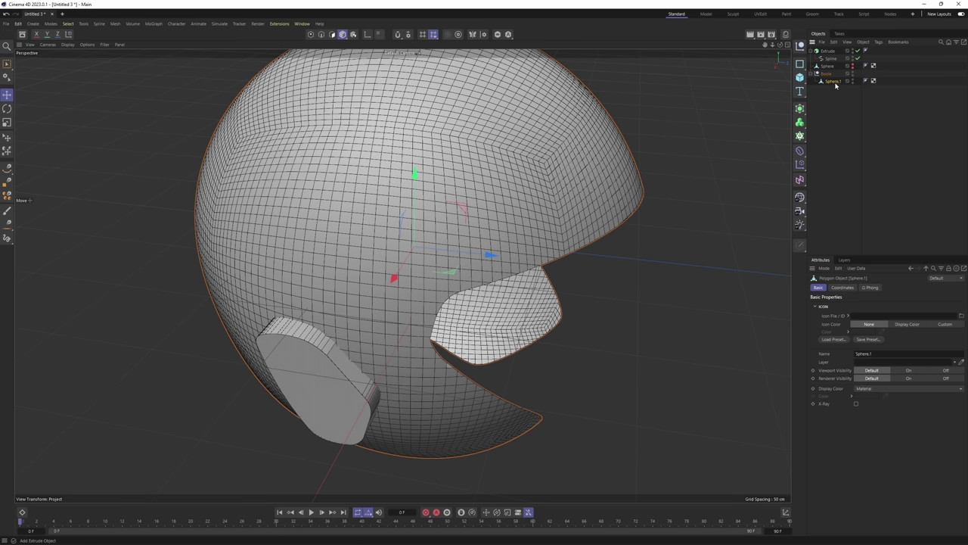
pyautogui.click(799, 108)
pyautogui.click(886, 168)
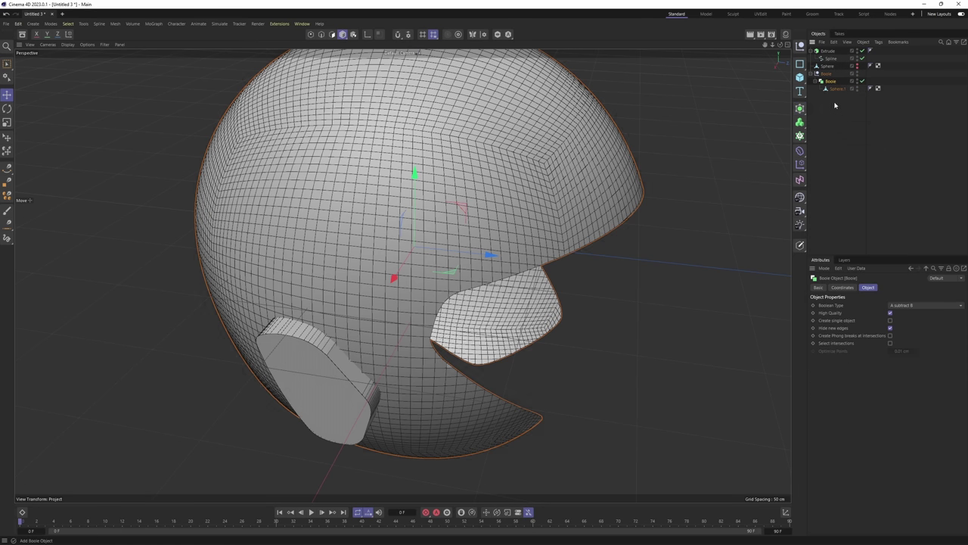
# Take the new Boole generator with Sphere.1 out of the old Boole group and remove that empty group
pyautogui.click(815, 82)
pyautogui.press('Delete')
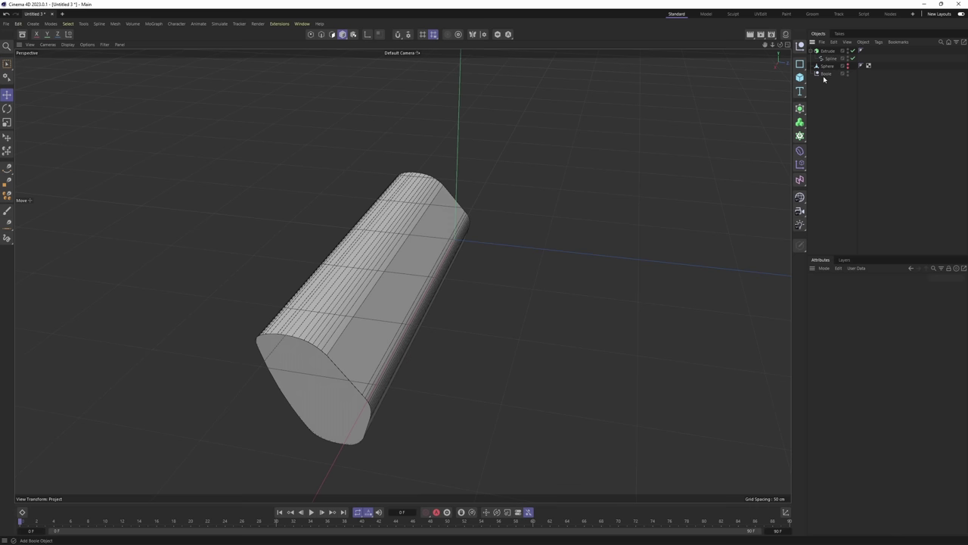
pyautogui.hotkey('ctrl', 'z')
pyautogui.hotkey('ctrl', 'z')
pyautogui.hotkey('ctrl', 'z')
pyautogui.hotkey('ctrl', 'z')
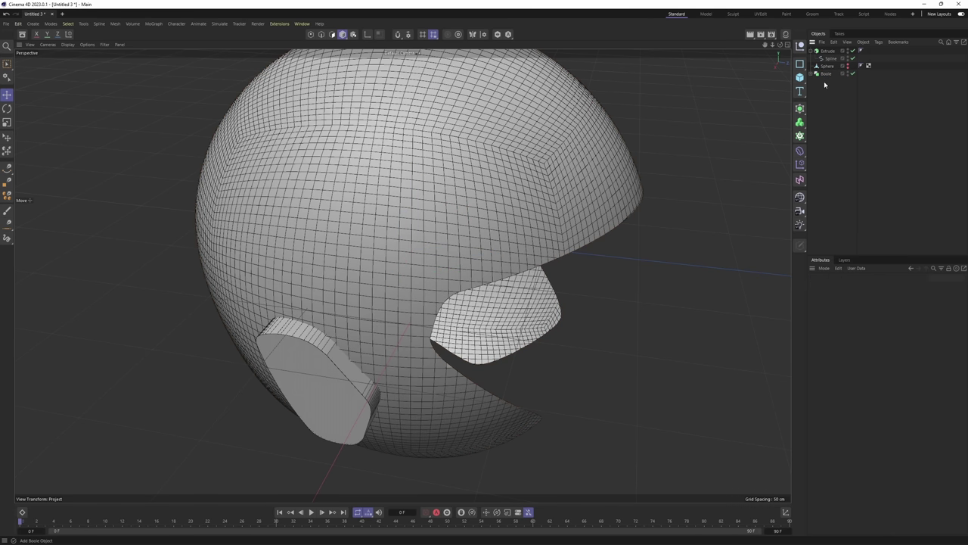
# Place the Extrude inside the Boole below Sphere.1 to subtract the ear openings from the shell
pyautogui.click(828, 51)
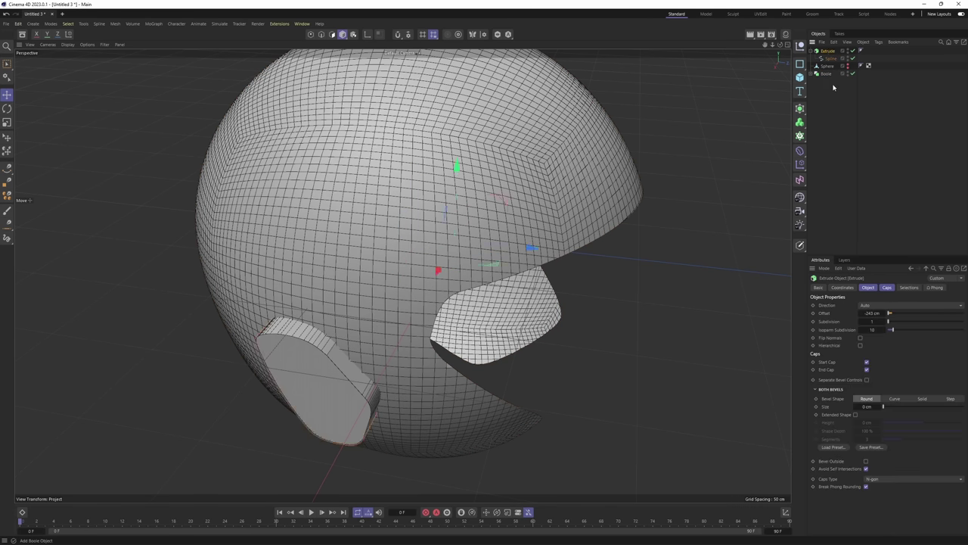
pyautogui.moveTo(827, 53); pyautogui.dragTo(833, 63)
pyautogui.click(812, 58)
pyautogui.click(811, 52)
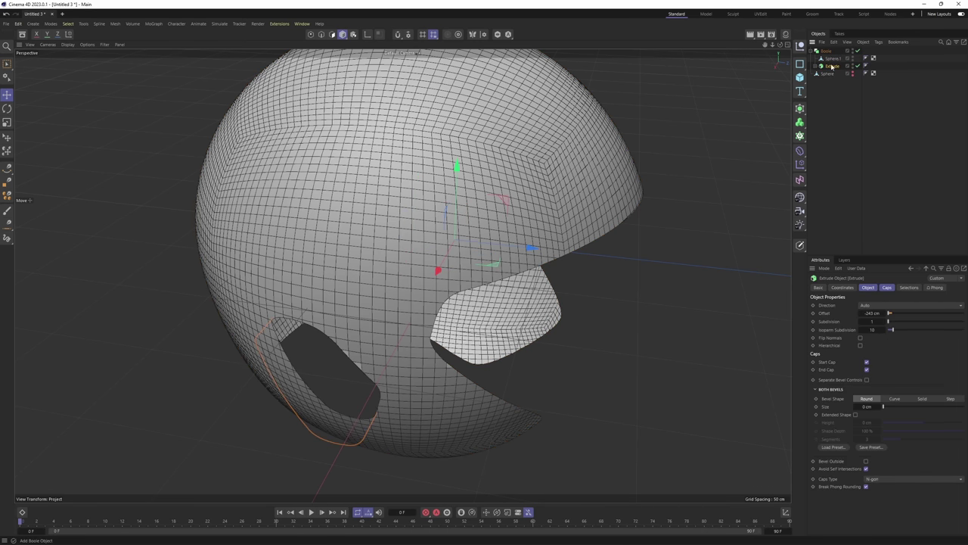
pyautogui.keyDown('alt'); pyautogui.moveTo(459, 230); pyautogui.dragTo(590, 237); pyautogui.keyUp('alt')
# Examine the shell against the reference in the Front and Right views around the triangular forehead vents
pyautogui.middleClick(588, 239)
pyautogui.middleClick(523, 352)
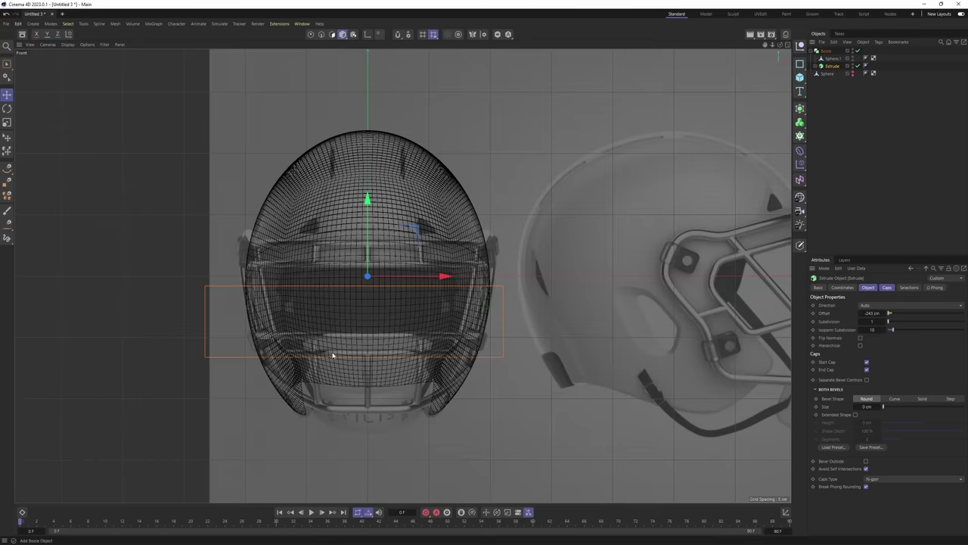
pyautogui.middleClick(333, 354)
pyautogui.middleClick(332, 330)
pyautogui.scroll(-2, 333, 329)
pyautogui.keyDown('alt'); pyautogui.moveTo(332, 329); pyautogui.dragTo(456, 318, button='middle'); pyautogui.keyUp('alt')
pyautogui.keyDown('alt'); pyautogui.moveTo(523, 185); pyautogui.dragTo(421, 322, button='middle'); pyautogui.keyUp('alt')
pyautogui.scroll(-1, 473, 291)
pyautogui.keyDown('alt'); pyautogui.moveTo(509, 245); pyautogui.dragTo(364, 285, button='middle'); pyautogui.keyUp('alt')
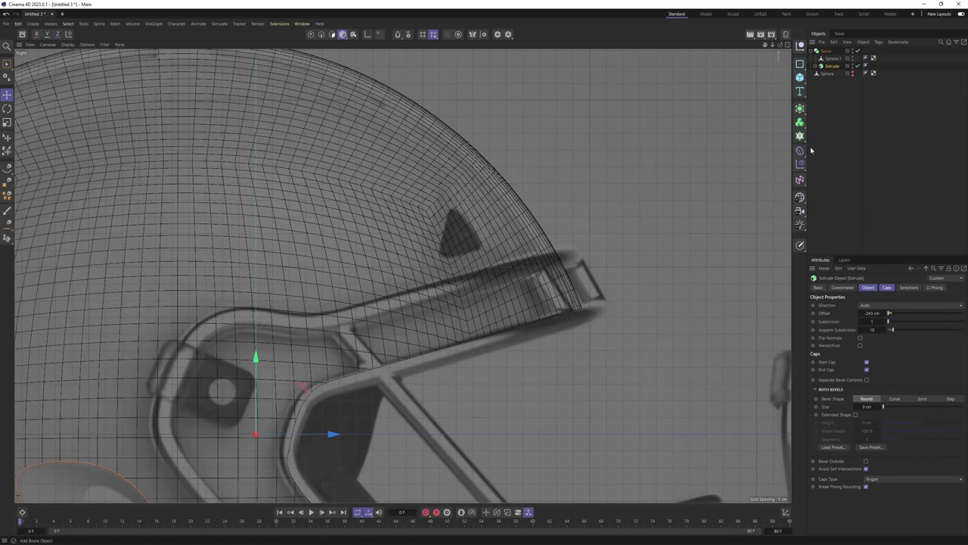
pyautogui.middleClick(573, 274)
pyautogui.middleClick(559, 292)
pyautogui.keyDown('alt'); pyautogui.moveTo(406, 277); pyautogui.dragTo(559, 307, button='middle'); pyautogui.keyUp('alt')
pyautogui.scroll(4, 489, 250)
pyautogui.scroll(2, 605, 219)
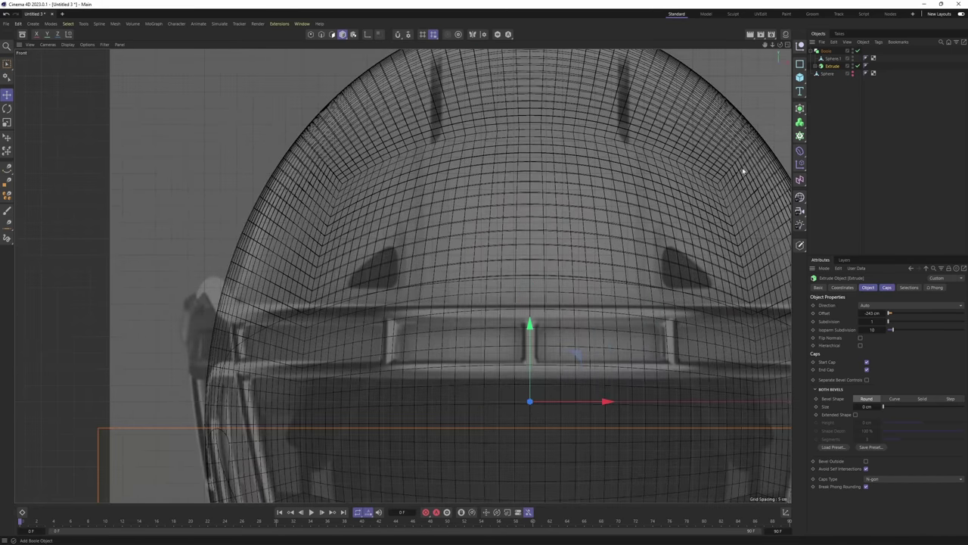
# Draw a closed three-point Bezier spline with straight sides around one forehead vent in the Front view using the Spline Pen
pyautogui.click(812, 135)
pyautogui.click(9, 168)
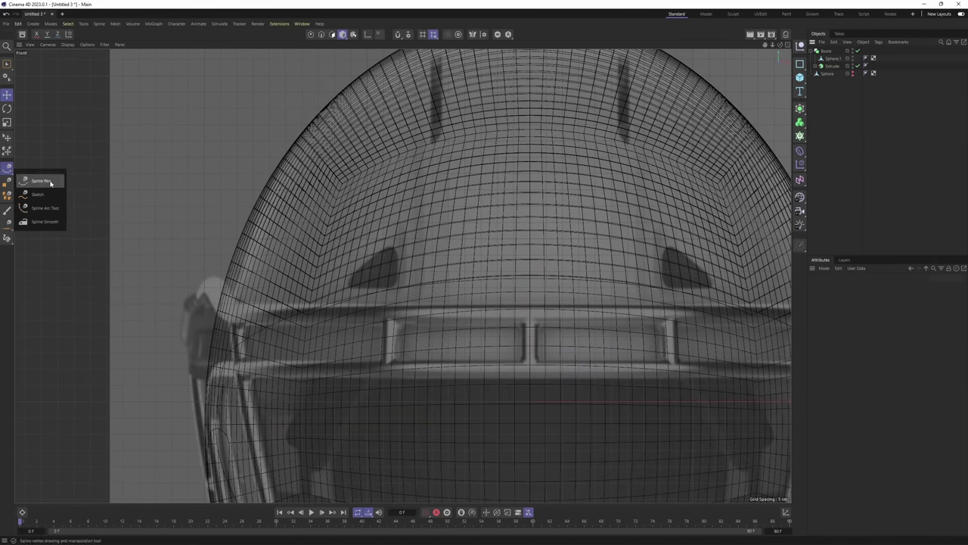
pyautogui.click(40, 184)
pyautogui.scroll(2, 363, 226)
pyautogui.click(421, 214)
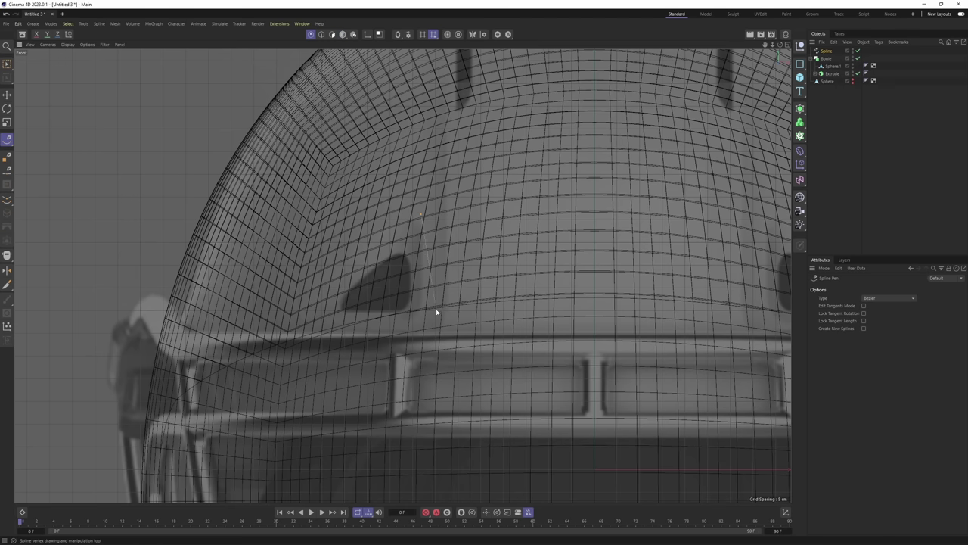
pyautogui.click(418, 329)
pyautogui.click(272, 326)
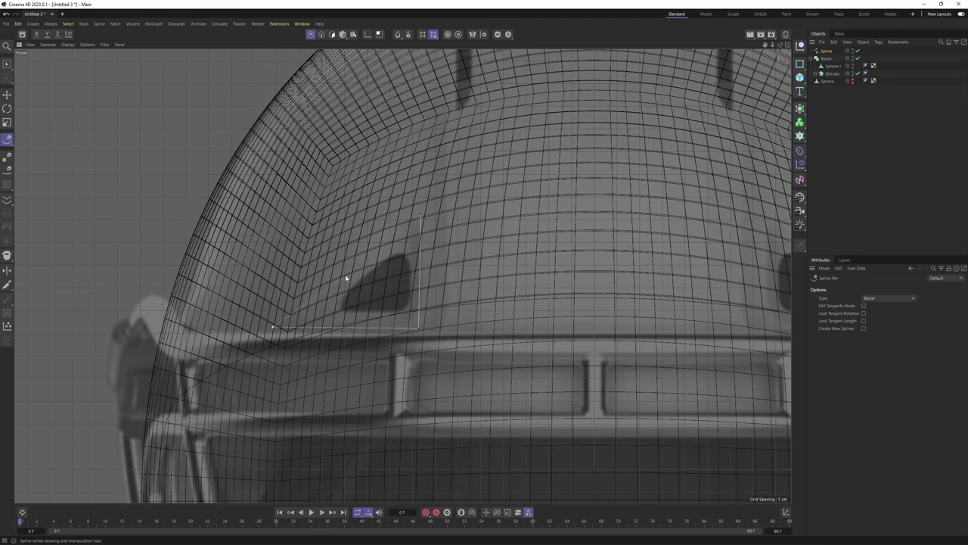
pyautogui.click(420, 215)
pyautogui.press('space')
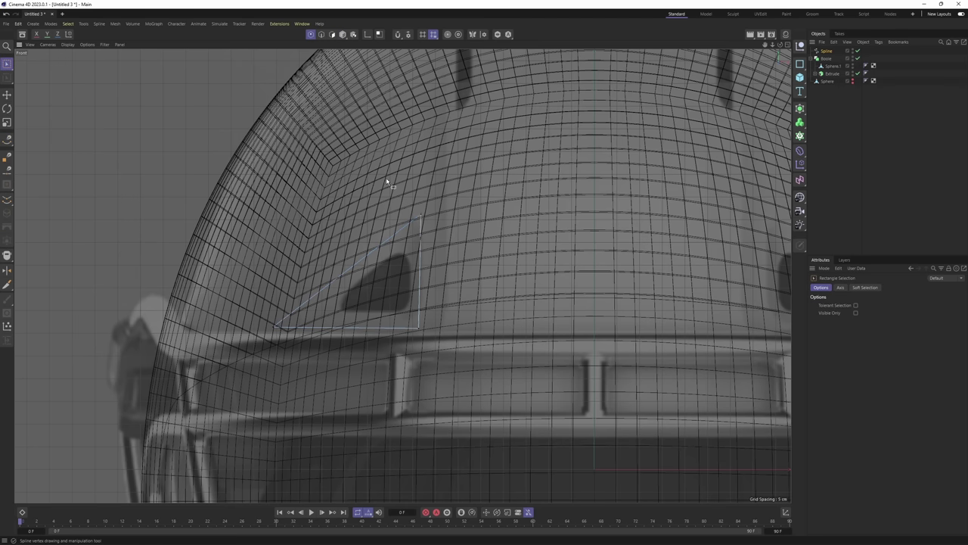
# Raise the triangle's top point slightly and align it vertically with the lower inner point by scaling both flat along X
pyautogui.moveTo(387, 178); pyautogui.dragTo(451, 233)
pyautogui.moveTo(469, 166); pyautogui.dragTo(471, 153)
pyautogui.moveTo(401, 168); pyautogui.dragTo(455, 348)
pyautogui.press('t')
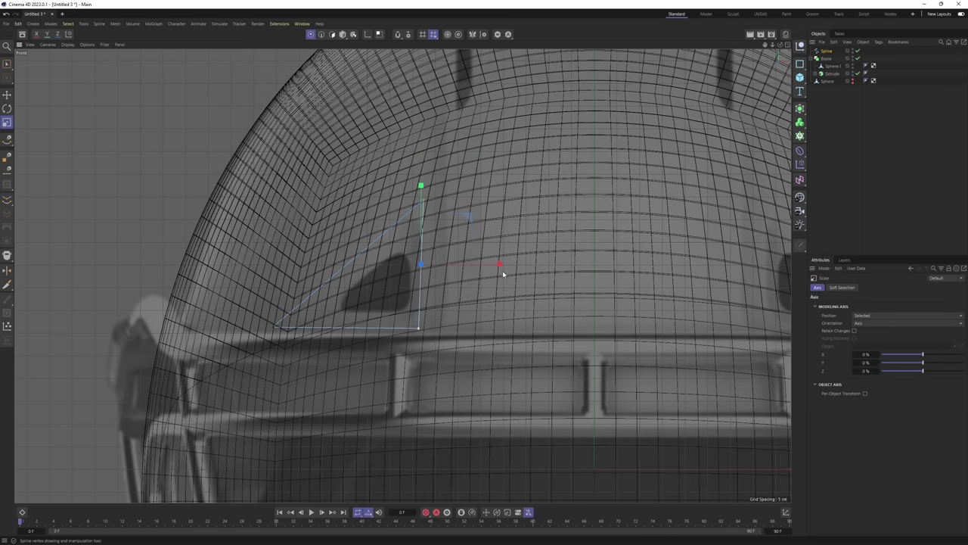
pyautogui.moveTo(502, 267); pyautogui.dragTo(421, 261)
# Align the triangle's two lower points horizontally by scaling them flat along Y
pyautogui.press('space')
pyautogui.moveTo(271, 321); pyautogui.dragTo(481, 375)
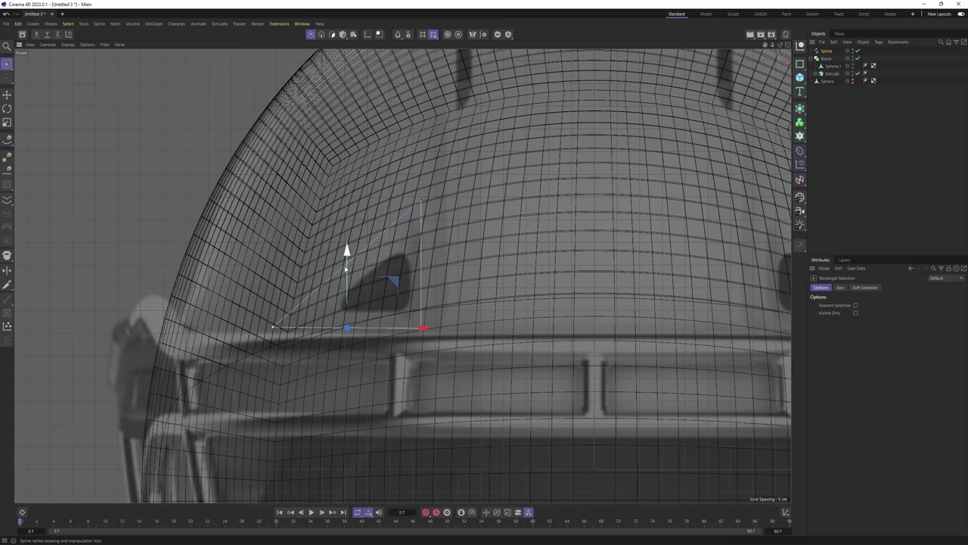
pyautogui.press('t')
pyautogui.moveTo(347, 248); pyautogui.dragTo(347, 328)
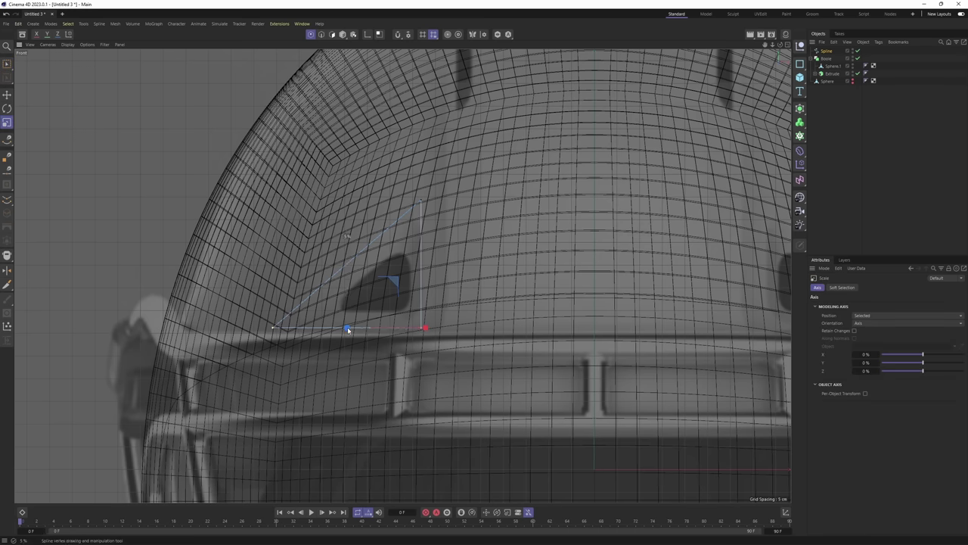
# Round the triangle spline's top and lower inner corners with Chamfer
pyautogui.press('space')
pyautogui.moveTo(390, 175); pyautogui.dragTo(466, 279)
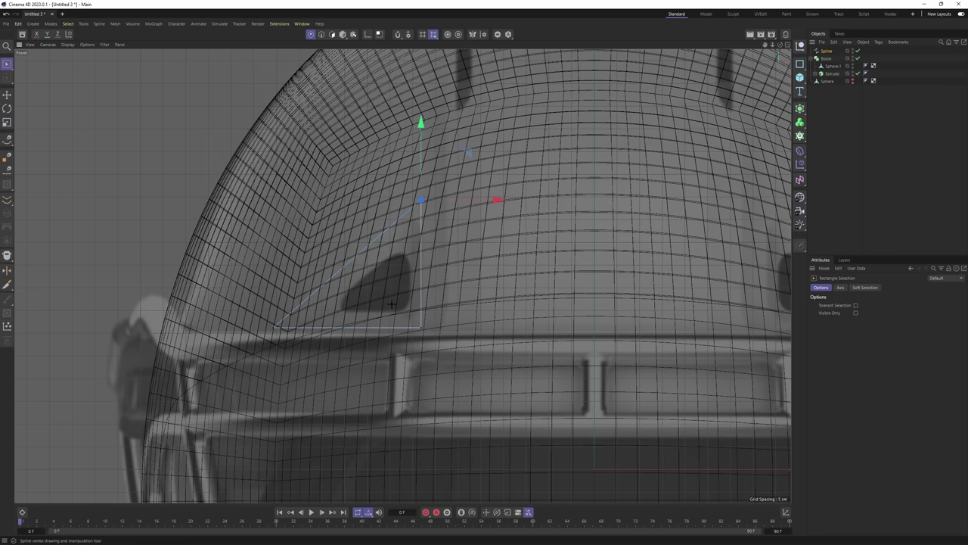
pyautogui.keyDown('shift'); pyautogui.moveTo(389, 300); pyautogui.dragTo(484, 356); pyautogui.keyUp('shift')
pyautogui.rightClick(516, 164)
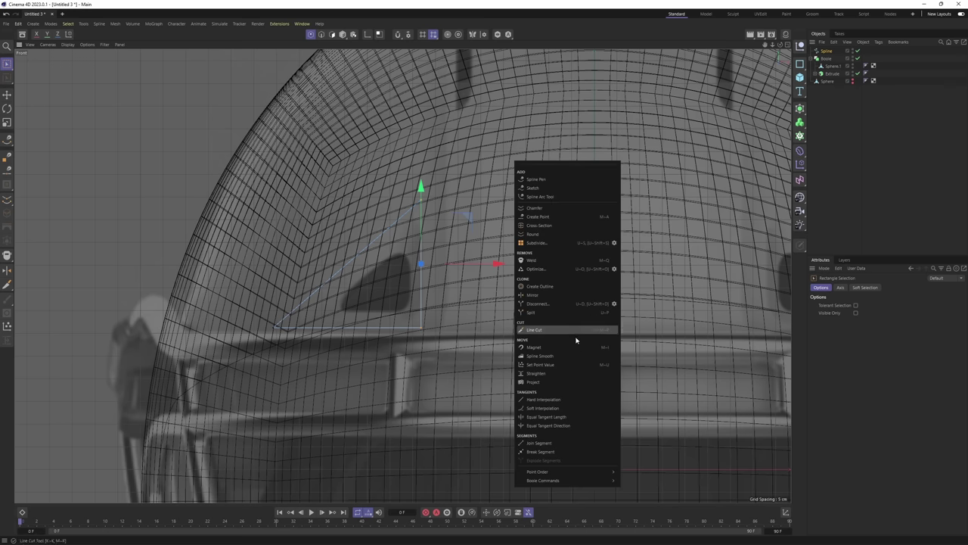
pyautogui.click(547, 209)
pyautogui.moveTo(499, 227); pyautogui.dragTo(524, 227)
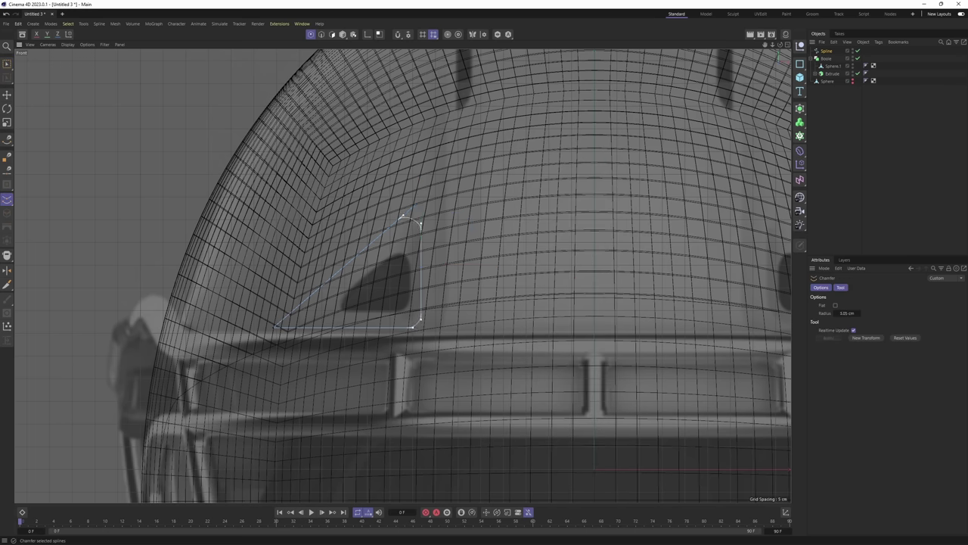
# Round the triangle spline's lower outer corner with Chamfer and enlarge the whole spline slightly
pyautogui.press('space')
pyautogui.moveTo(239, 271); pyautogui.dragTo(306, 368)
pyautogui.press('space')
pyautogui.moveTo(305, 368); pyautogui.dragTo(344, 368)
# Move the rounded triangle spline forward along Z until it sits clear in front of the helmet shell
pyautogui.press('e')
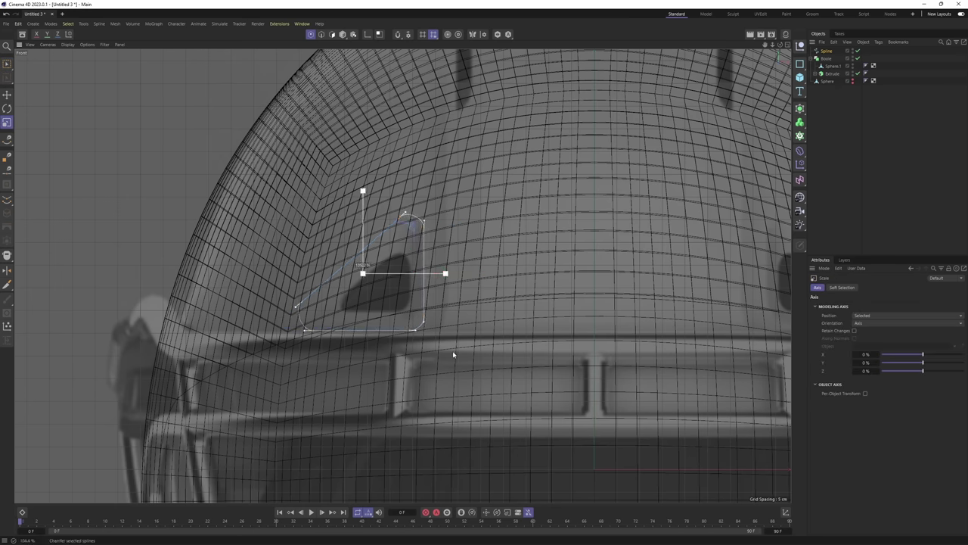
pyautogui.middleClick(364, 218)
pyautogui.middleClick(356, 221)
pyautogui.keyDown('alt'); pyautogui.moveTo(325, 238); pyautogui.dragTo(178, 306); pyautogui.keyUp('alt')
pyautogui.moveTo(472, 273); pyautogui.dragTo(597, 276)
pyautogui.keyDown('alt'); pyautogui.moveTo(519, 280); pyautogui.dragTo(439, 266, button='middle'); pyautogui.keyUp('alt')
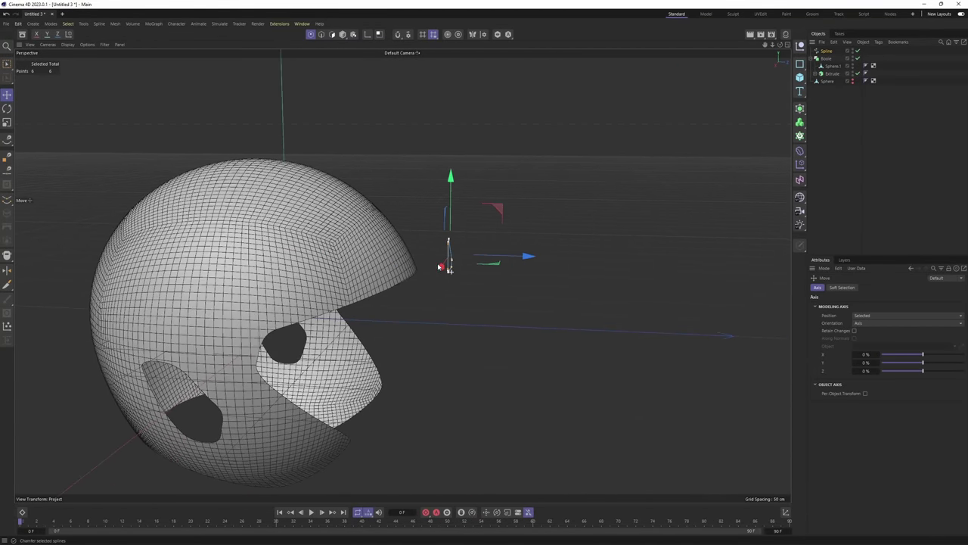
# Add an Extrude generator to the triangle spline with an offset of 74 cm
pyautogui.click(800, 108)
pyautogui.keyDown('alt'); pyautogui.click(837, 138); pyautogui.keyUp('alt')
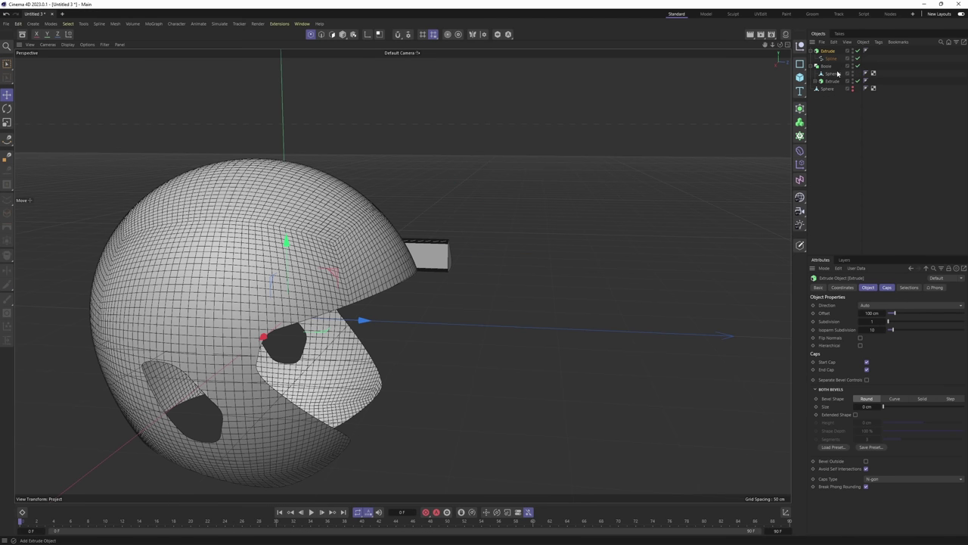
pyautogui.moveTo(883, 313); pyautogui.dragTo(945, 313)
# Examine from several angles how the extruded triangle passes through the front of the helmet shell
pyautogui.keyDown('alt'); pyautogui.moveTo(549, 277); pyautogui.dragTo(254, 237); pyautogui.keyUp('alt')
pyautogui.keyDown('alt'); pyautogui.moveTo(529, 257); pyautogui.dragTo(469, 270, button='middle'); pyautogui.keyUp('alt')
pyautogui.scroll(1, 469, 269)
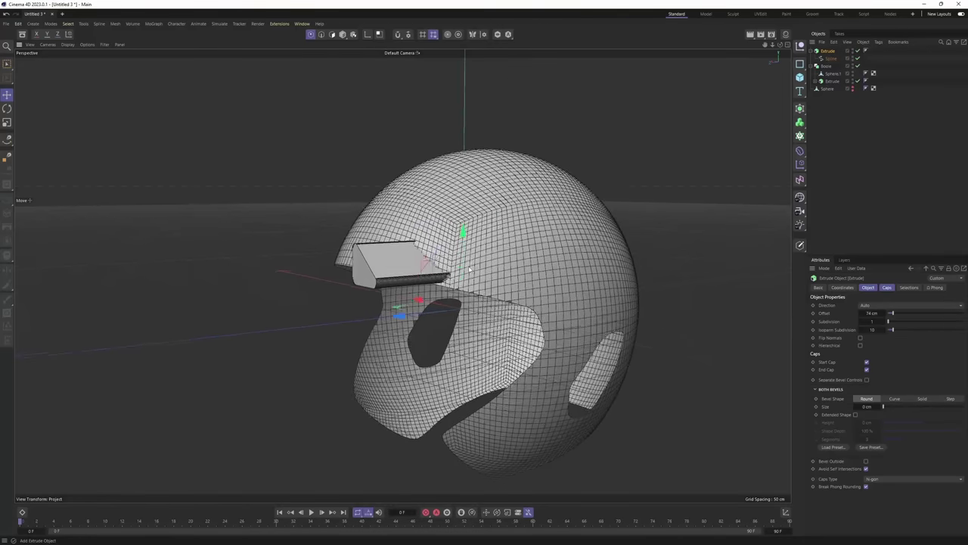
pyautogui.keyDown('alt'); pyautogui.moveTo(469, 269); pyautogui.dragTo(445, 242); pyautogui.keyUp('alt')
pyautogui.press('e')
pyautogui.keyDown('alt'); pyautogui.moveTo(399, 246); pyautogui.dragTo(452, 262); pyautogui.keyUp('alt')
pyautogui.scroll(-2, 547, 202)
pyautogui.keyDown('alt'); pyautogui.moveTo(547, 201); pyautogui.dragTo(402, 273); pyautogui.keyUp('alt')
pyautogui.keyDown('alt'); pyautogui.moveTo(402, 272); pyautogui.dragTo(516, 251, button='middle'); pyautogui.keyUp('alt')
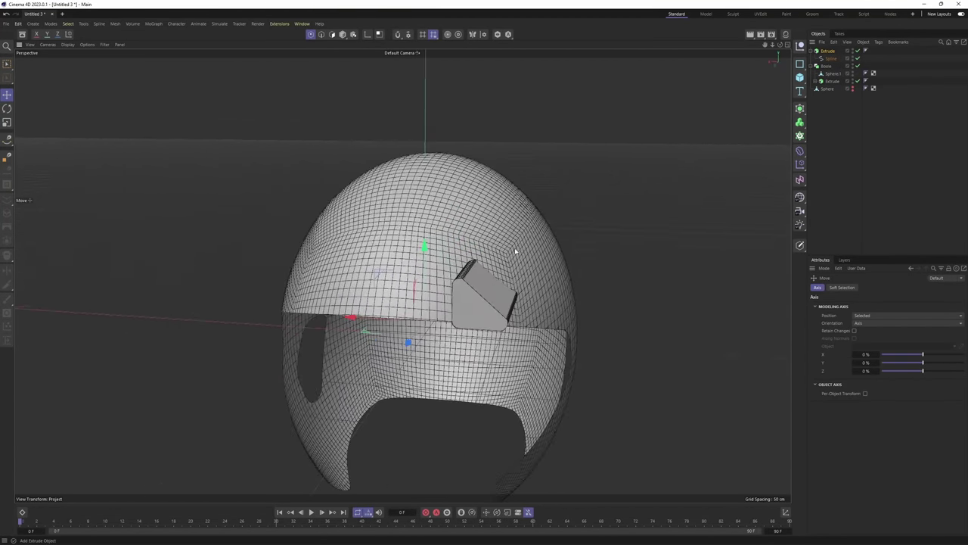
pyautogui.keyDown('alt'); pyautogui.moveTo(515, 252); pyautogui.dragTo(623, 212); pyautogui.keyUp('alt')
# Group the existing Extrude inside the Boole into a Null
pyautogui.click(812, 66)
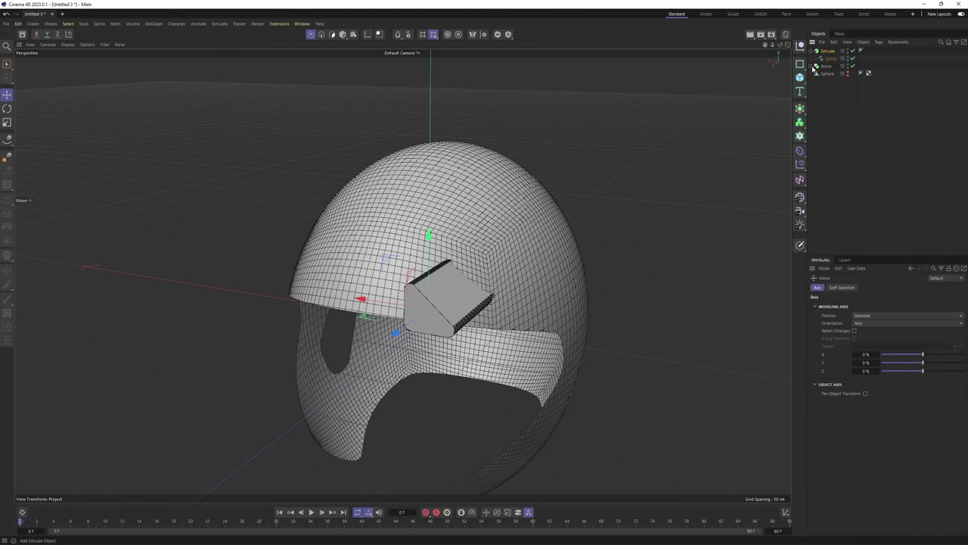
pyautogui.click(812, 66)
pyautogui.click(813, 67)
pyautogui.click(814, 66)
pyautogui.click(832, 81)
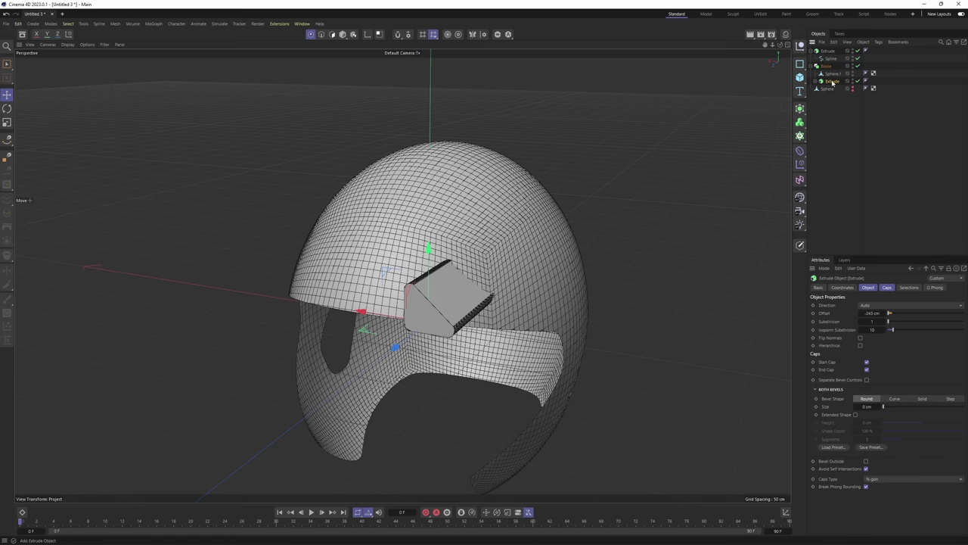
pyautogui.hotkey('alt', 'g')
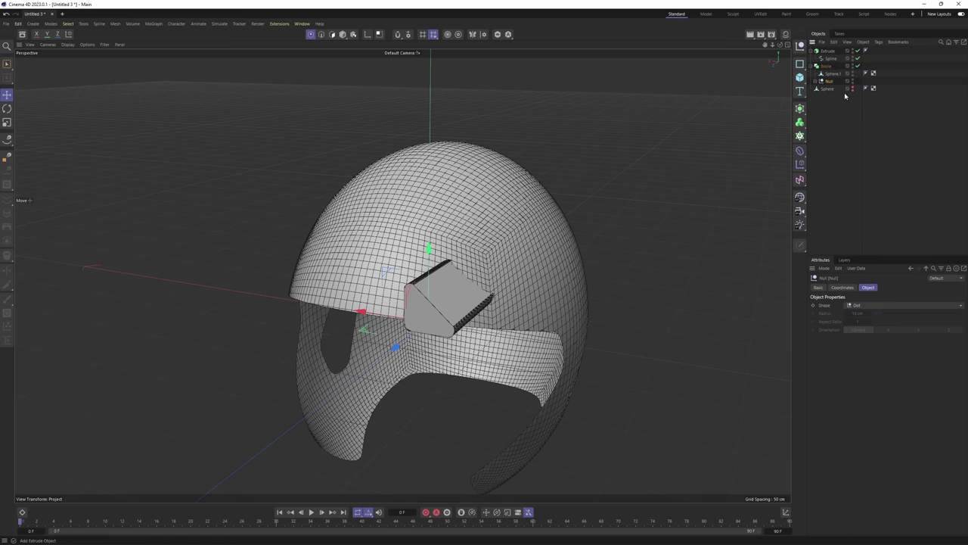
# Place the triangular vent's Extrude inside the Boole's Null so it also cuts the shell
pyautogui.click(815, 81)
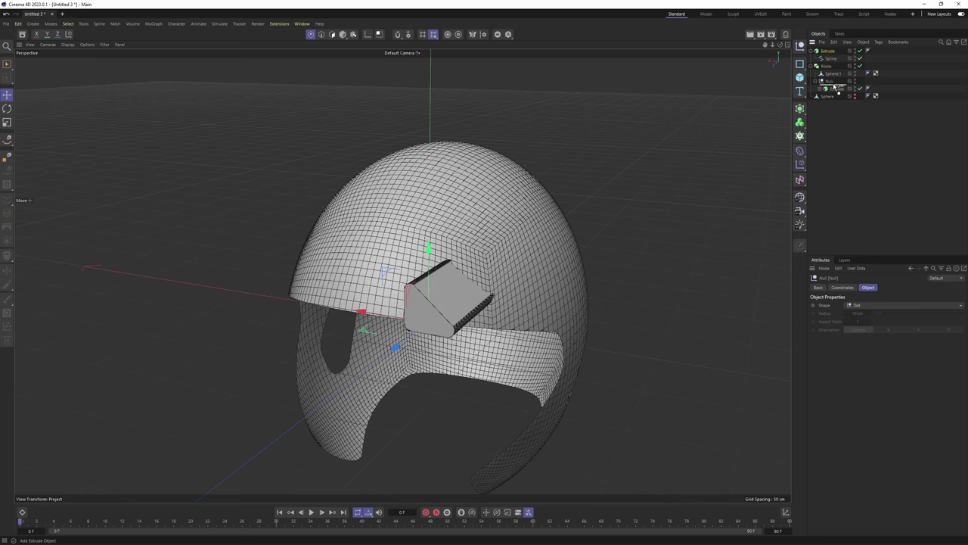
pyautogui.moveTo(834, 85); pyautogui.dragTo(836, 85)
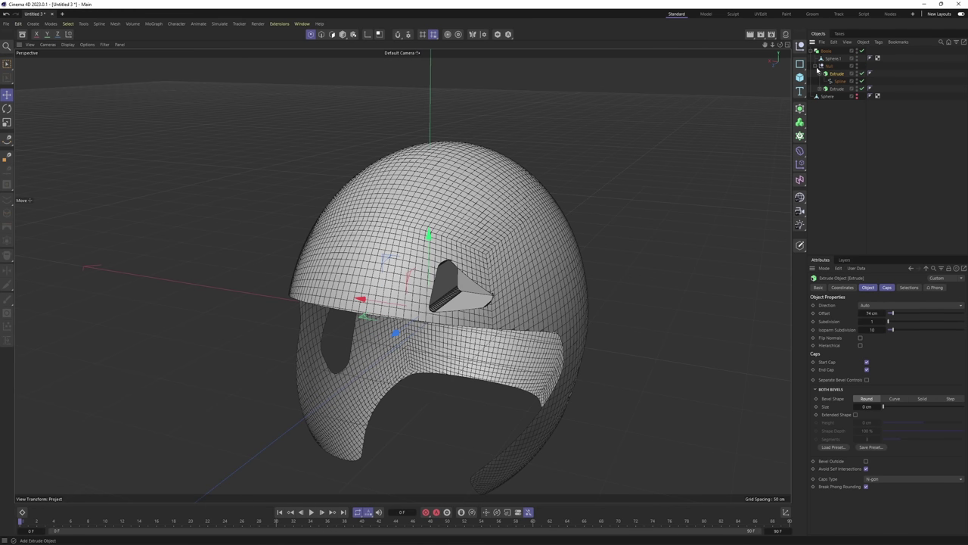
pyautogui.click(816, 67)
pyautogui.click(836, 67)
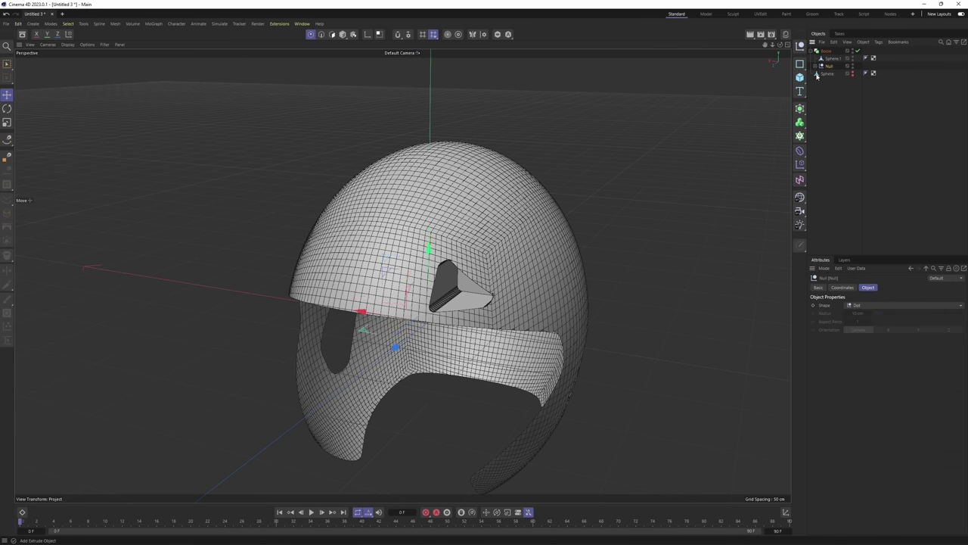
# Examine the forehead vent opening cut into the shell from the side and front
pyautogui.keyDown('alt'); pyautogui.moveTo(549, 211); pyautogui.dragTo(483, 184); pyautogui.keyUp('alt')
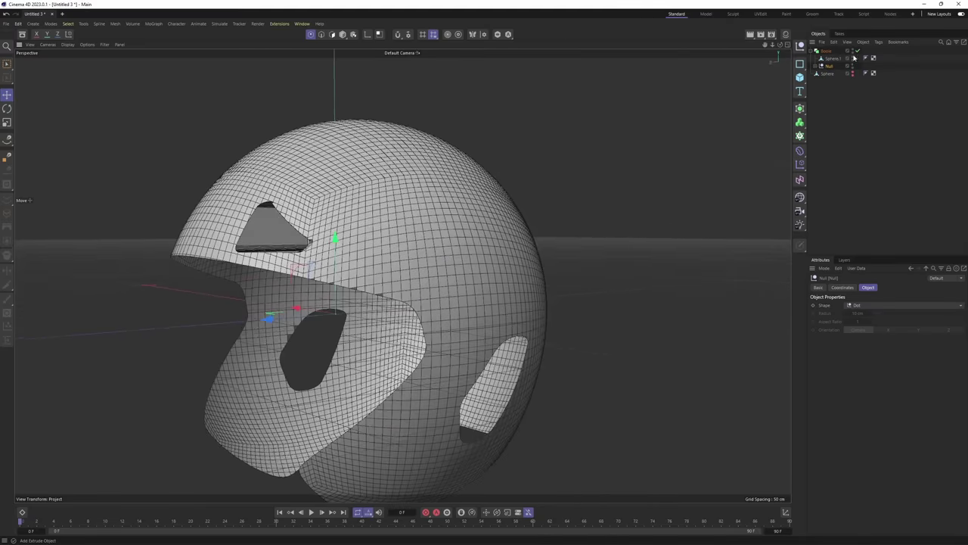
pyautogui.click(816, 66)
pyautogui.keyDown('alt'); pyautogui.moveTo(423, 214); pyautogui.dragTo(455, 201, button='middle'); pyautogui.keyUp('alt')
pyautogui.keyDown('alt'); pyautogui.moveTo(456, 201); pyautogui.dragTo(565, 218); pyautogui.keyUp('alt')
pyautogui.scroll(3, 443, 213)
pyautogui.scroll(-5, 562, 218)
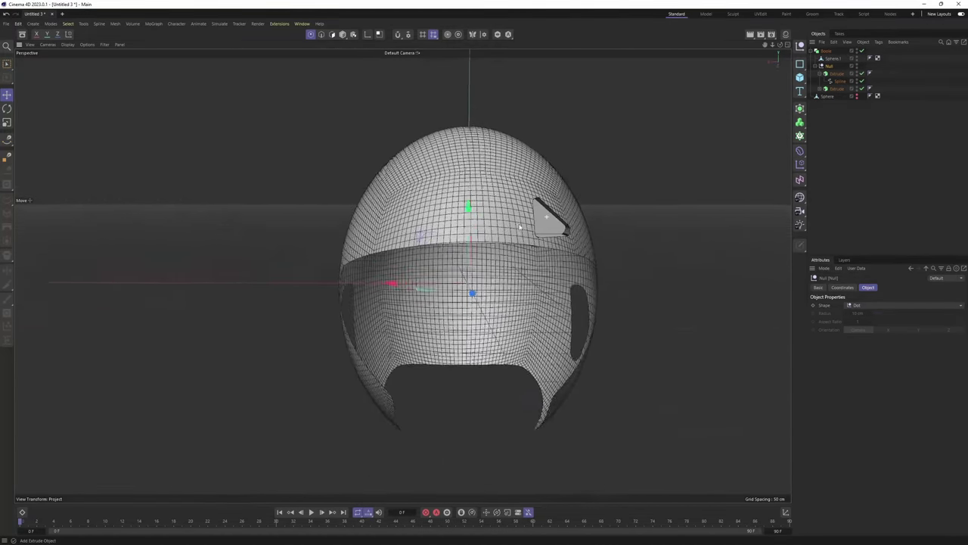
pyautogui.keyDown('alt'); pyautogui.moveTo(560, 219); pyautogui.dragTo(531, 256, button='middle'); pyautogui.keyUp('alt')
pyautogui.scroll(2, 531, 256)
pyautogui.scroll(2, 530, 256)
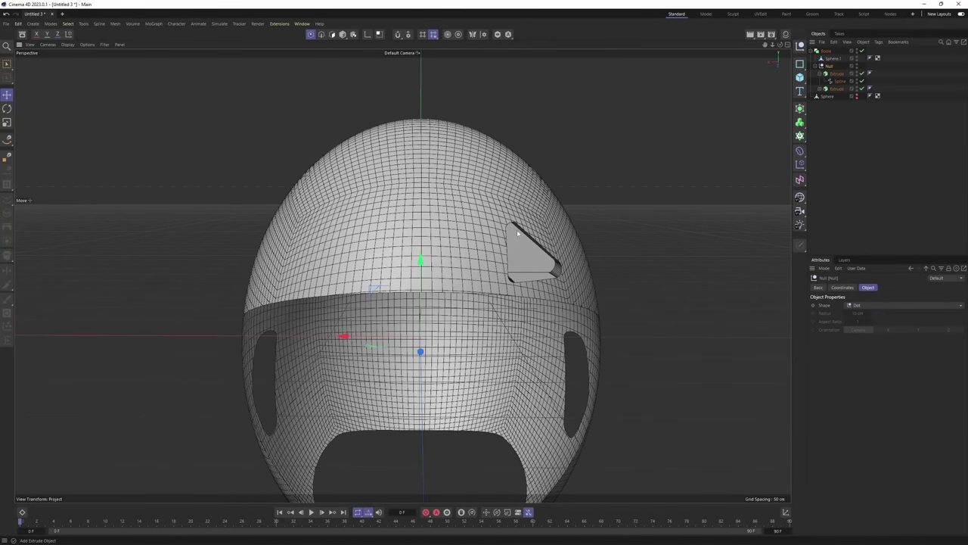
pyautogui.keyDown('alt'); pyautogui.moveTo(326, 264); pyautogui.dragTo(306, 273, button='middle'); pyautogui.keyUp('alt')
pyautogui.keyDown('alt'); pyautogui.moveTo(305, 273); pyautogui.dragTo(301, 264); pyautogui.keyUp('alt')
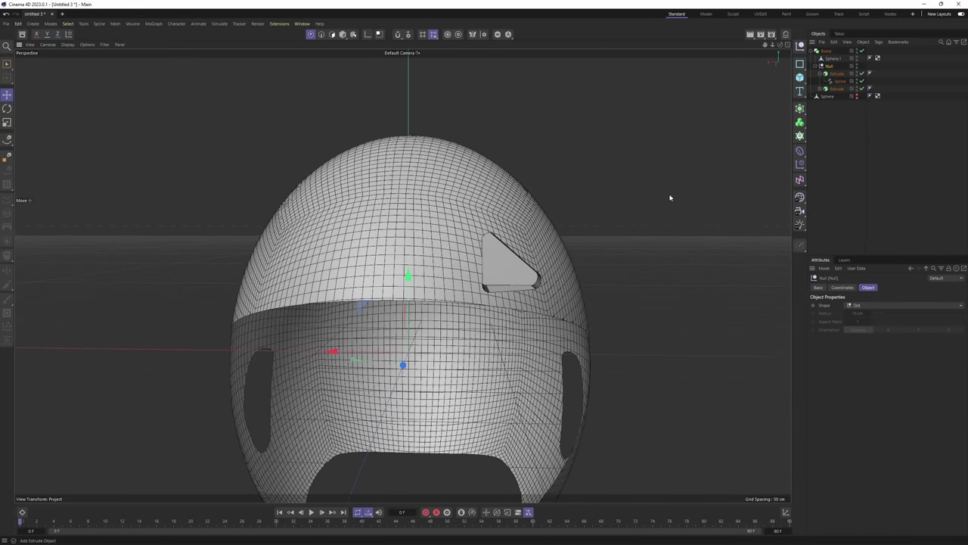
# Try to shift the forehead vent's Extrude slightly along X and undo the move
pyautogui.click(841, 139)
pyautogui.click(820, 73)
pyautogui.click(835, 73)
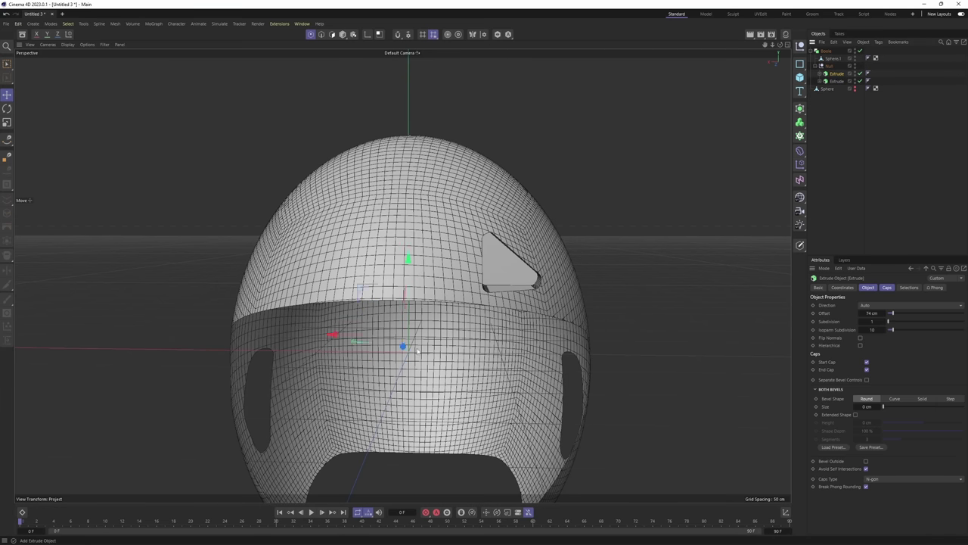
pyautogui.moveTo(346, 336); pyautogui.dragTo(356, 337)
pyautogui.hotkey('ctrl', 'z')
# Create a new Null and place it inside the Boole's cutter group above the two Extrudes
pyautogui.keyDown('alt'); pyautogui.moveTo(616, 174); pyautogui.dragTo(627, 162, button='middle'); pyautogui.keyUp('alt')
pyautogui.keyDown('alt'); pyautogui.moveTo(627, 162); pyautogui.dragTo(625, 186); pyautogui.keyUp('alt')
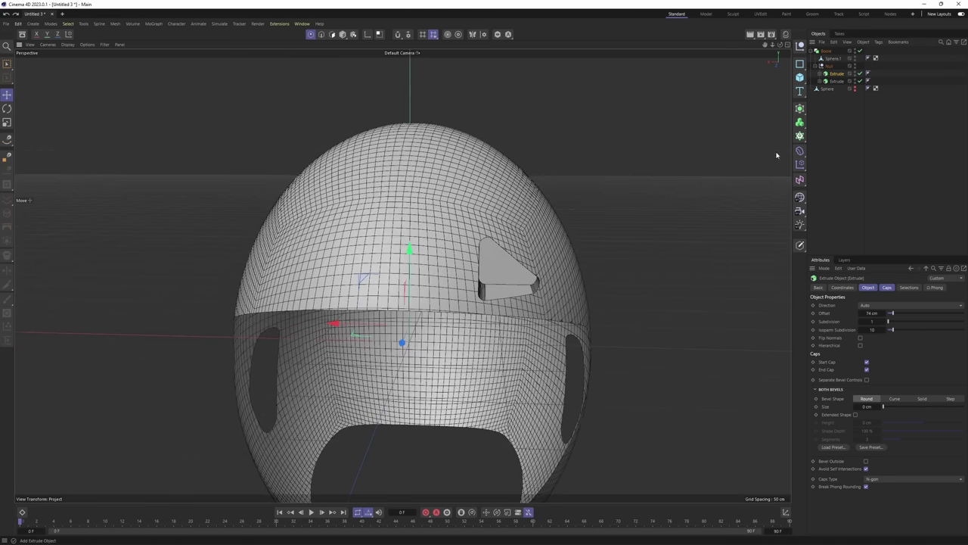
pyautogui.click(800, 46)
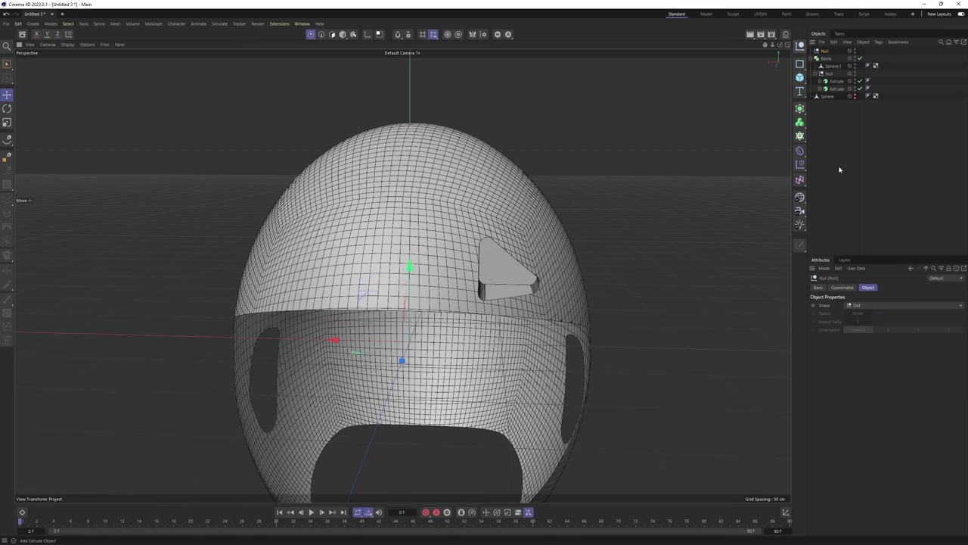
pyautogui.keyDown('alt'); pyautogui.moveTo(502, 215); pyautogui.dragTo(401, 224); pyautogui.keyUp('alt')
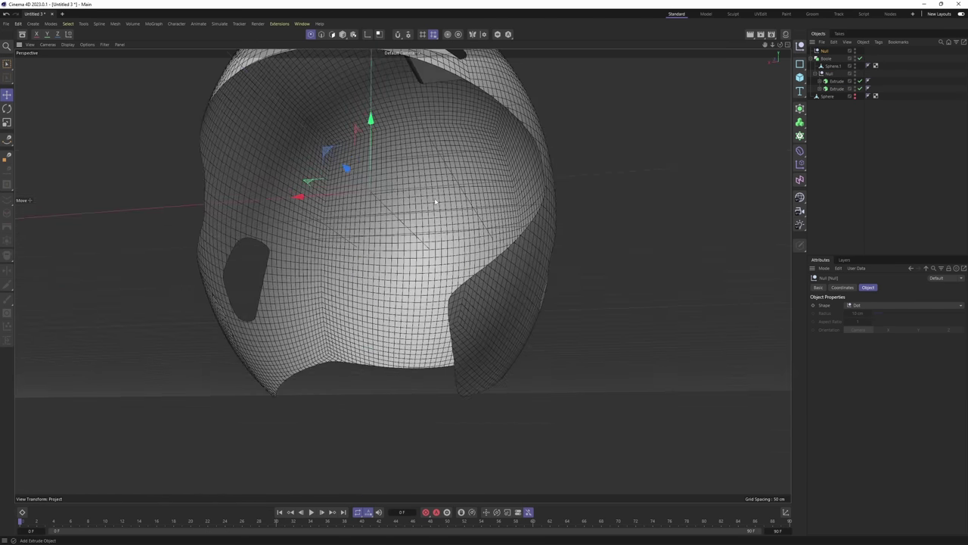
pyautogui.keyDown('alt'); pyautogui.moveTo(381, 140); pyautogui.dragTo(451, 199, button='middle'); pyautogui.keyUp('alt')
pyautogui.moveTo(824, 51); pyautogui.dragTo(832, 77)
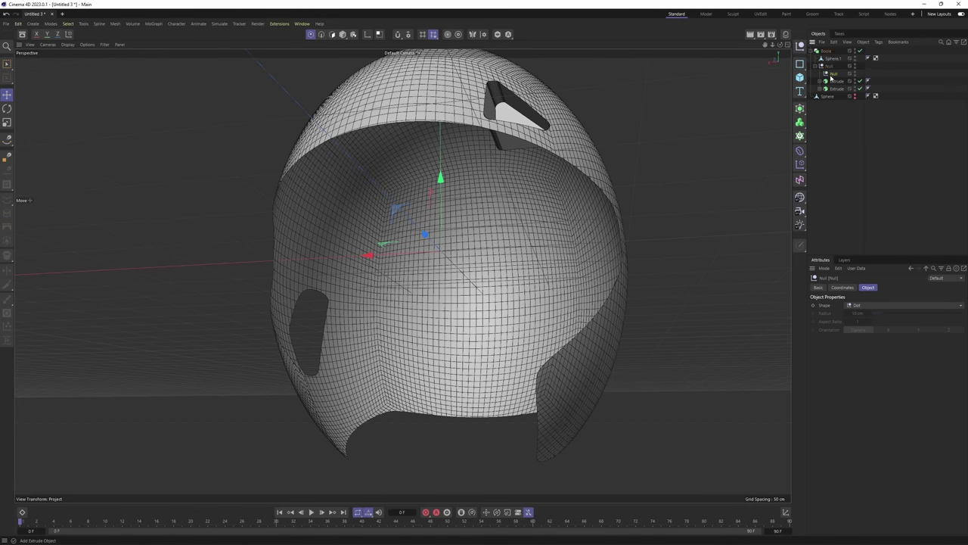
# Rename the Boole's cutter group Null as "sub"
pyautogui.doubleClick(831, 67)
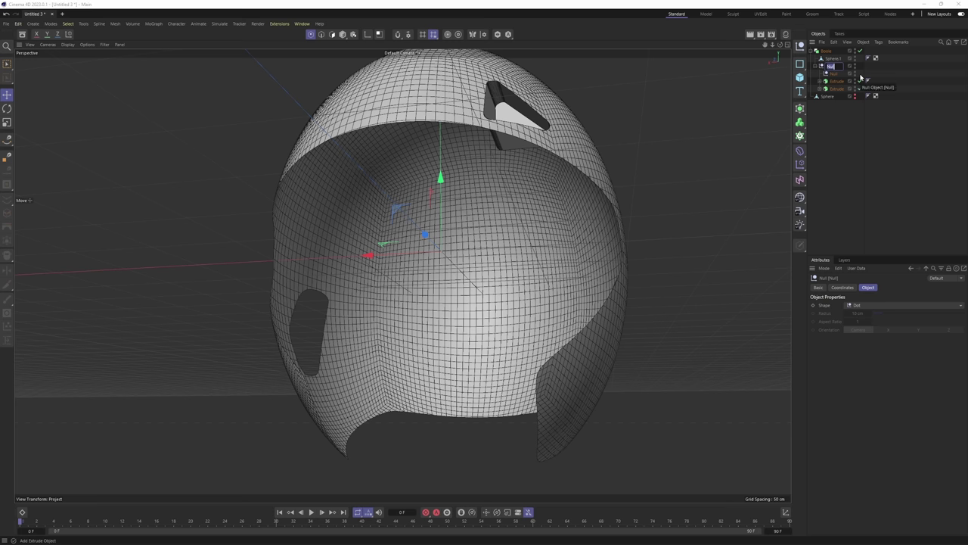
pyautogui.write('s')
pyautogui.click(908, 173)
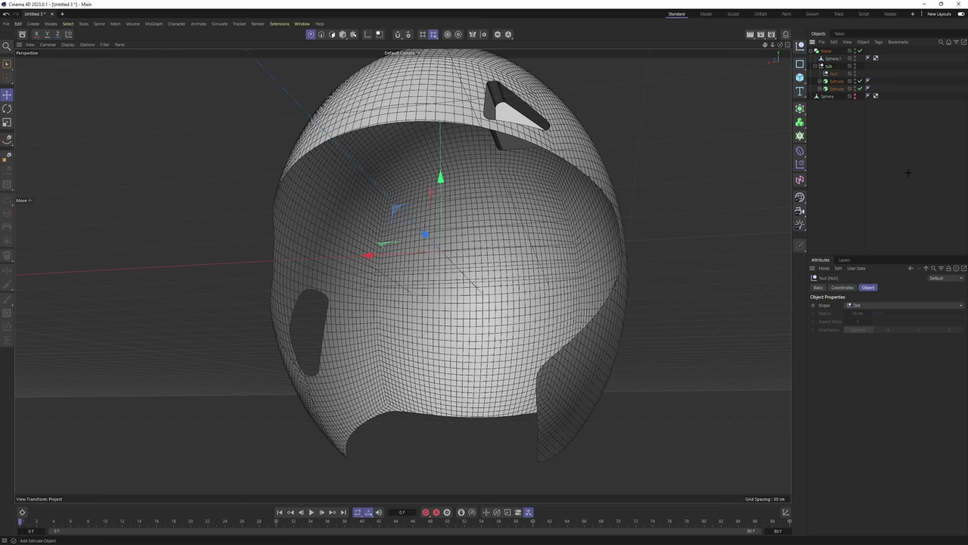
# Nest the forehead vent's Extrude under the new inner Null
pyautogui.click(837, 73)
pyautogui.keyDown('alt'); pyautogui.moveTo(582, 166); pyautogui.dragTo(581, 190, button='middle'); pyautogui.keyUp('alt')
pyautogui.keyDown('alt'); pyautogui.moveTo(581, 190); pyautogui.dragTo(909, 109, button='right'); pyautogui.keyUp('alt')
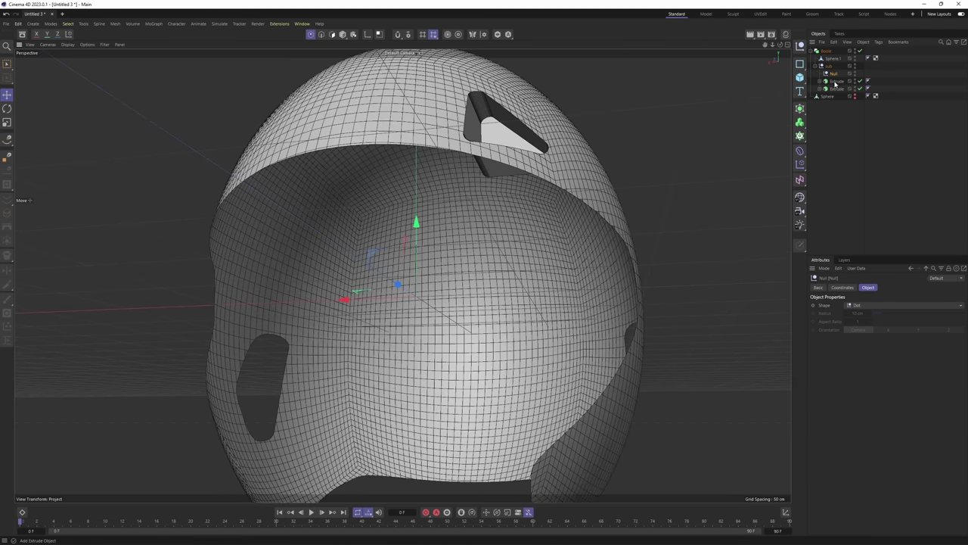
pyautogui.moveTo(836, 81); pyautogui.dragTo(834, 75)
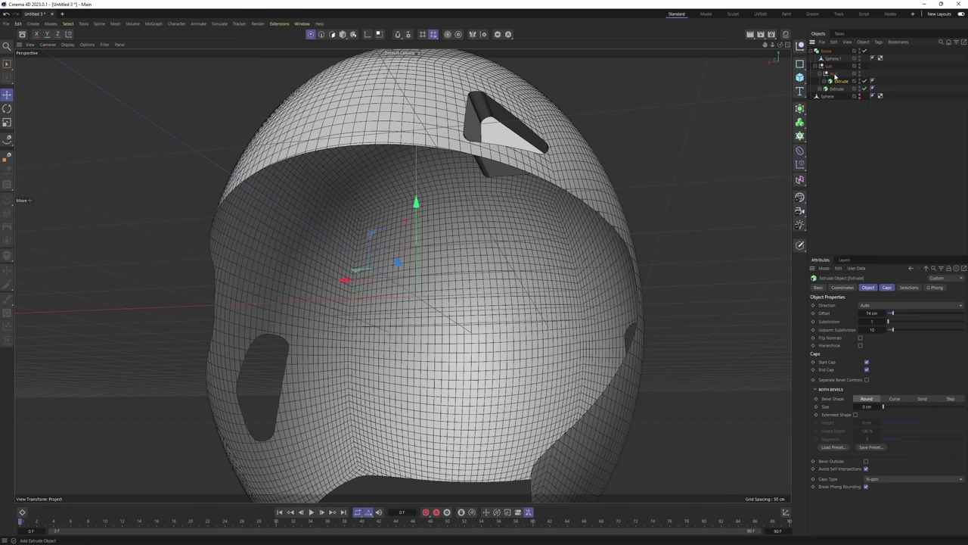
pyautogui.click(820, 74)
# Put the inner Null under a Symmetry object to mirror the forehead vent across the ZY plane, and check both openings
pyautogui.click(837, 74)
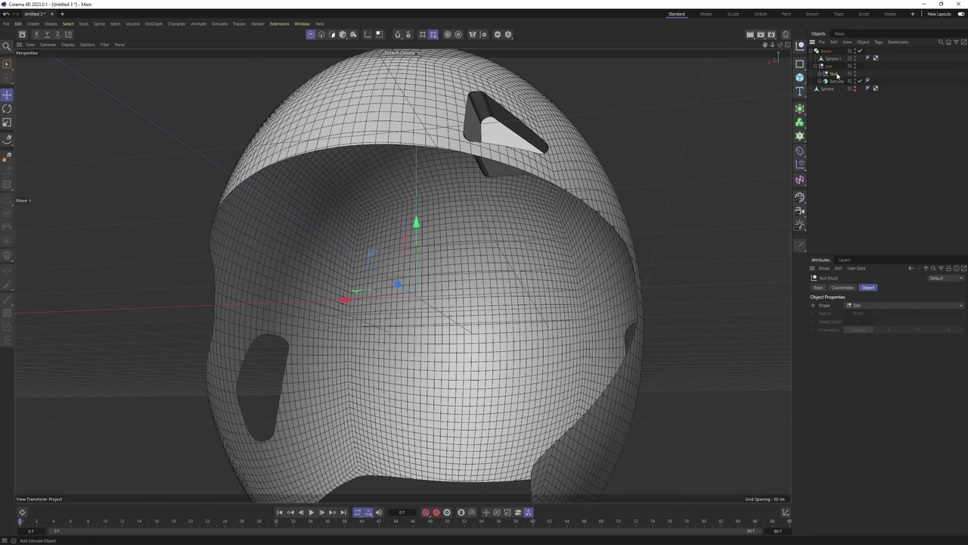
pyautogui.click(801, 108)
pyautogui.click(835, 190)
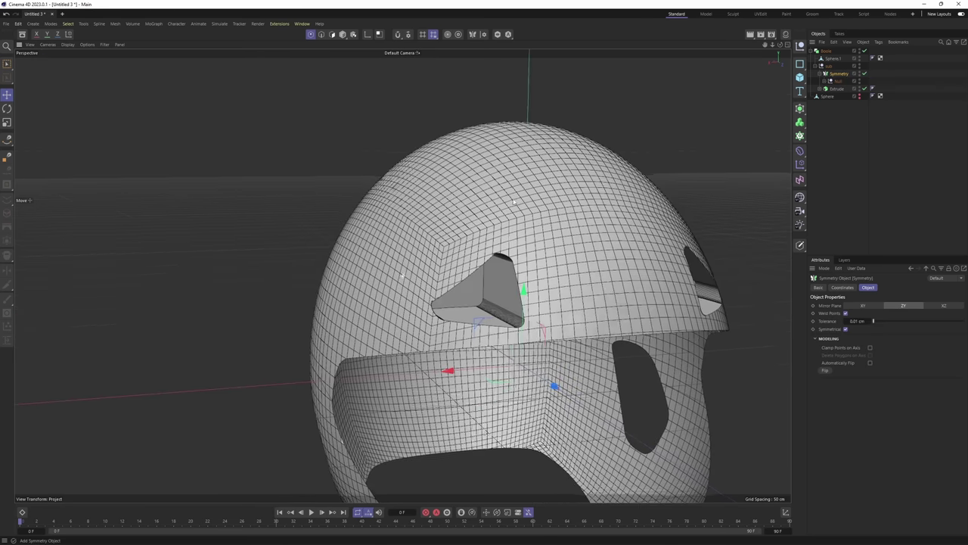
pyautogui.keyDown('alt'); pyautogui.moveTo(513, 202); pyautogui.dragTo(692, 169); pyautogui.keyUp('alt')
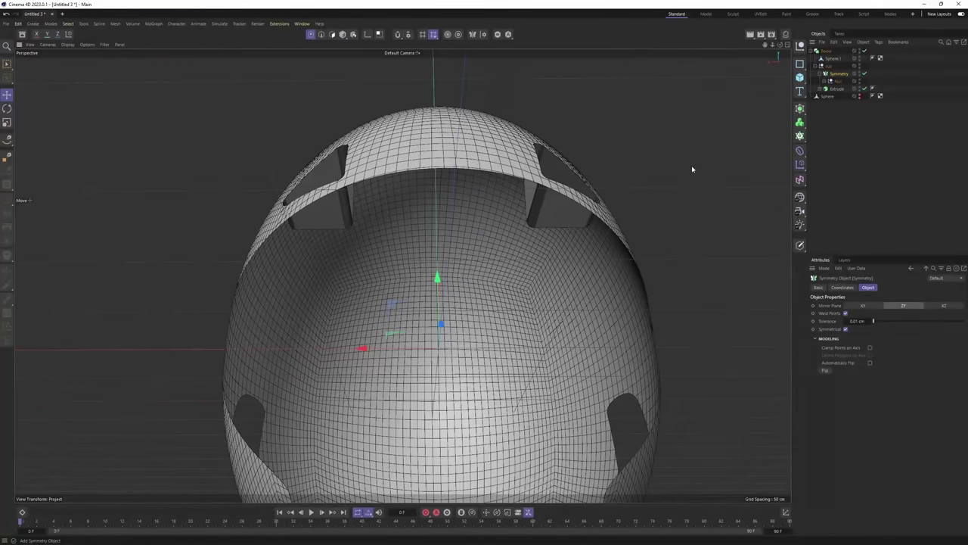
pyautogui.click(823, 81)
pyautogui.click(824, 81)
pyautogui.moveTo(838, 88); pyautogui.dragTo(836, 87)
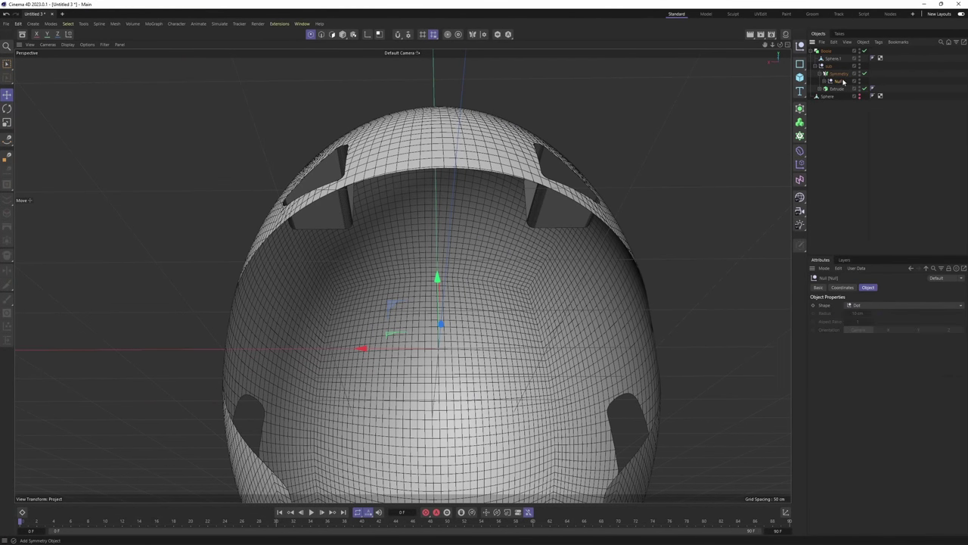
pyautogui.keyDown('alt'); pyautogui.moveTo(472, 302); pyautogui.dragTo(428, 221); pyautogui.keyUp('alt')
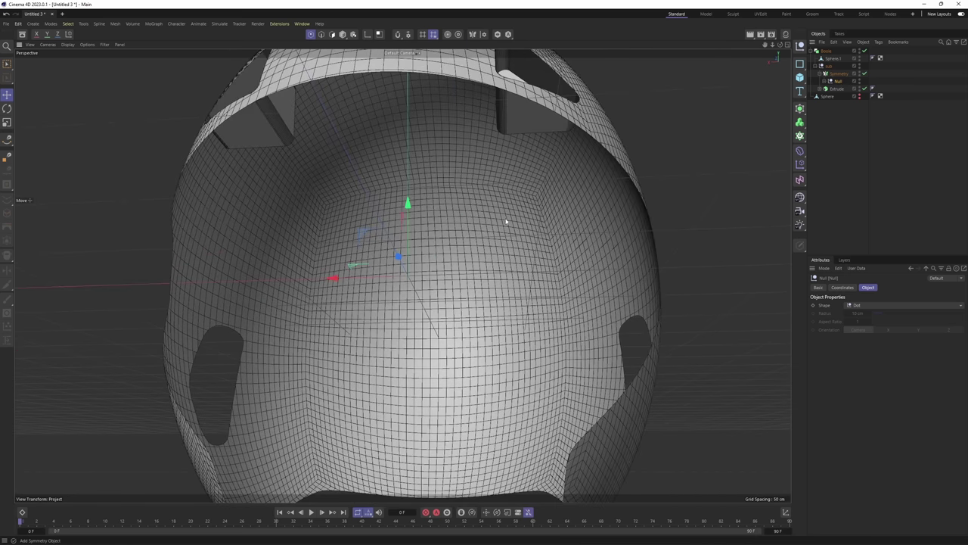
pyautogui.keyDown('alt'); pyautogui.moveTo(506, 221); pyautogui.dragTo(534, 265); pyautogui.keyUp('alt')
pyautogui.keyDown('alt'); pyautogui.moveTo(534, 201); pyautogui.dragTo(541, 149, button='middle'); pyautogui.keyUp('alt')
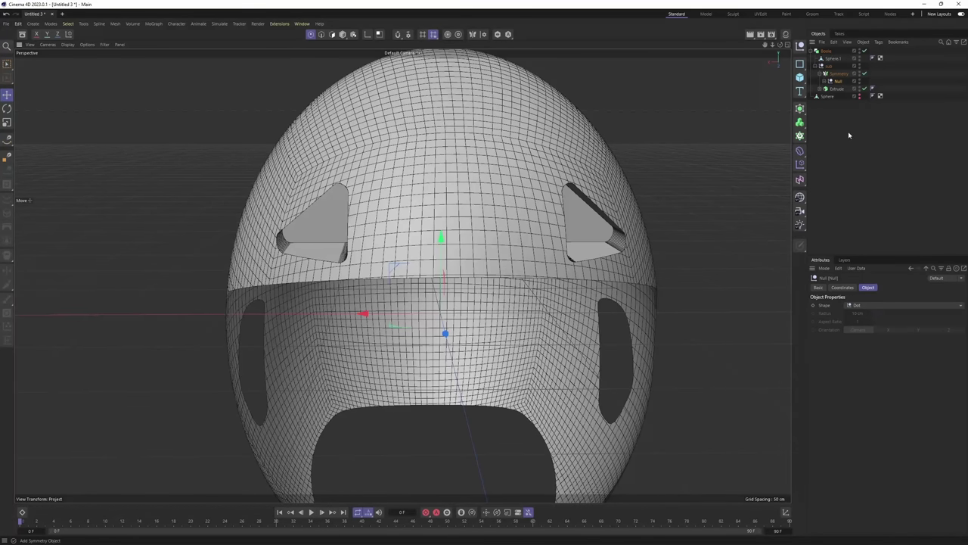
# Select the forehead vent's Extrude inside the inner Null, tilt it and lower it on the shell
pyautogui.click(825, 81)
pyautogui.click(836, 89)
pyautogui.keyDown('alt'); pyautogui.moveTo(401, 216); pyautogui.dragTo(543, 207); pyautogui.keyUp('alt')
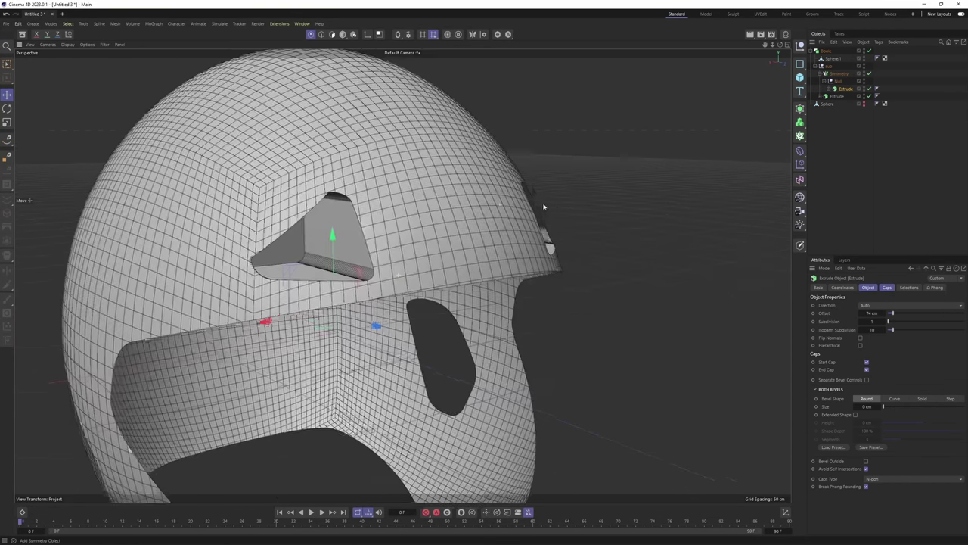
pyautogui.keyDown('alt'); pyautogui.moveTo(475, 225); pyautogui.dragTo(520, 212, button='middle'); pyautogui.keyUp('alt')
pyautogui.press('r')
pyautogui.moveTo(396, 292); pyautogui.dragTo(387, 271)
pyautogui.press('e')
pyautogui.scroll(-1, 365, 256)
pyautogui.moveTo(356, 225); pyautogui.dragTo(367, 274)
# Compare the vents with the front reference, then rotate the vent's Extrude slightly and raise it a little
pyautogui.press('r')
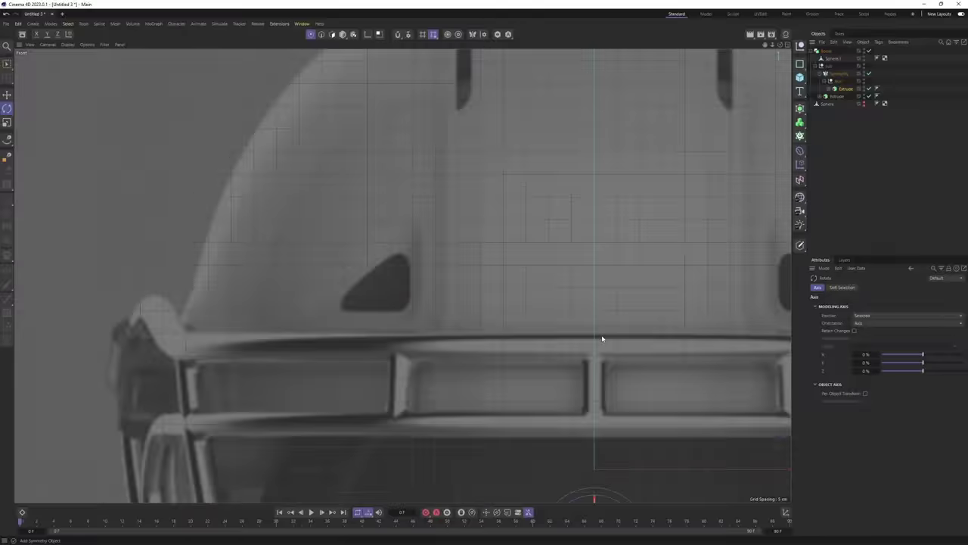
pyautogui.scroll(-3, 504, 297)
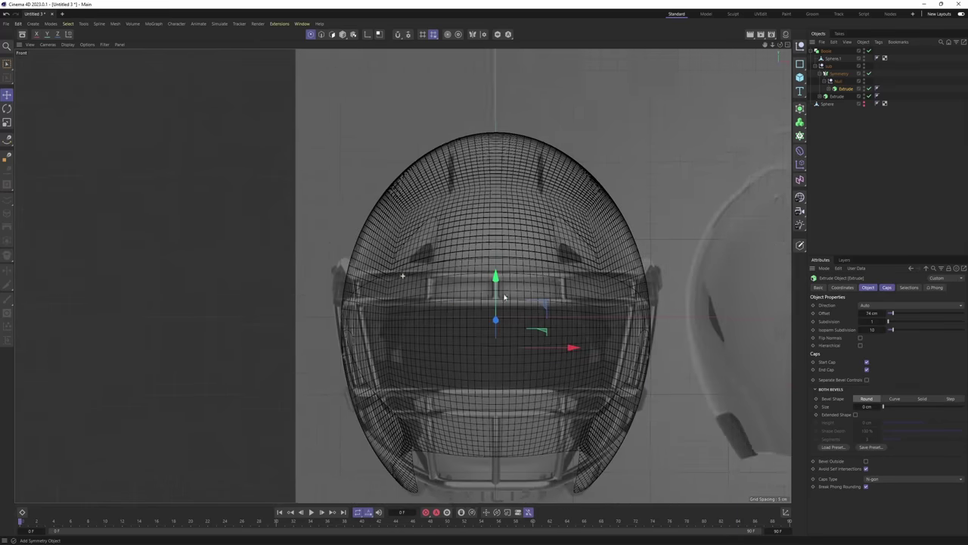
pyautogui.scroll(-5, 505, 297)
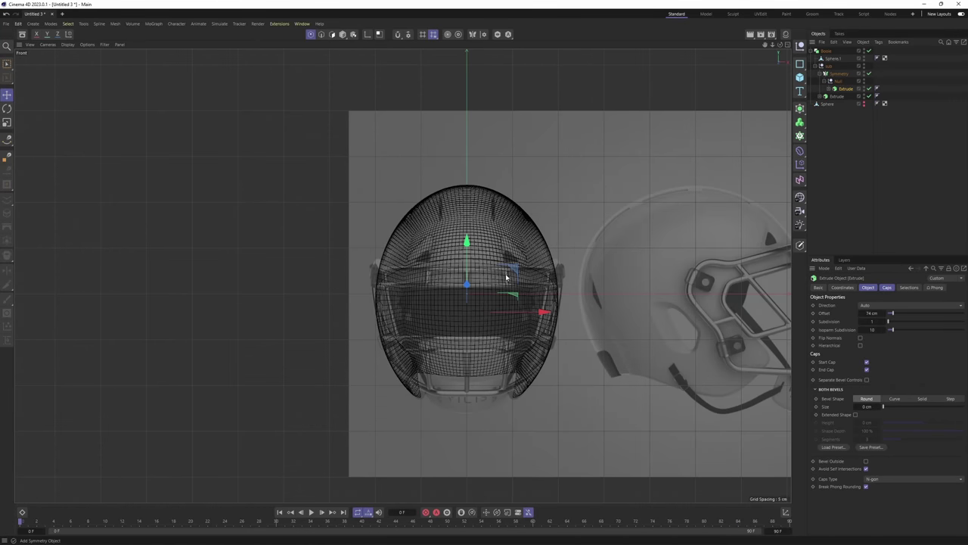
pyautogui.keyDown('alt'); pyautogui.moveTo(557, 281); pyautogui.dragTo(516, 276, button='middle'); pyautogui.keyUp('alt')
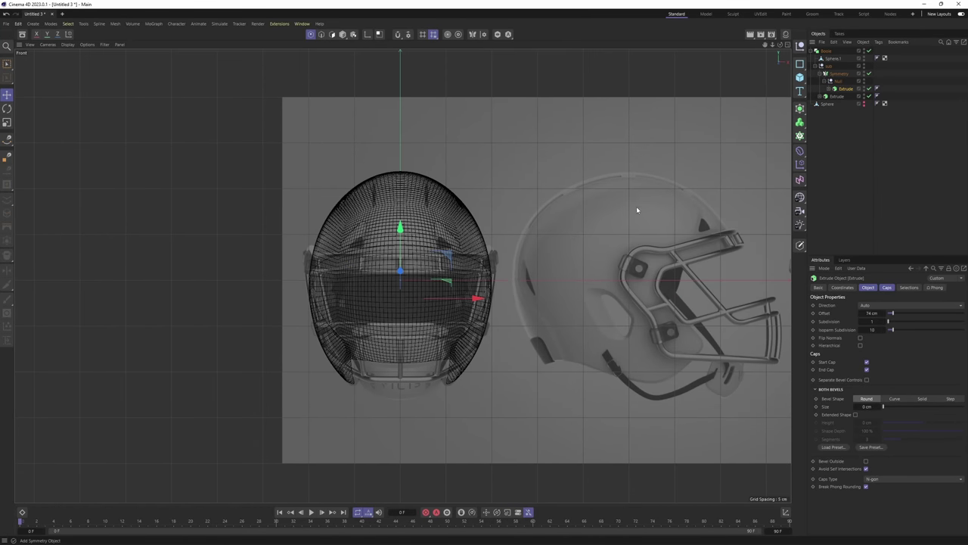
pyautogui.middleClick(711, 273)
pyautogui.middleClick(270, 173)
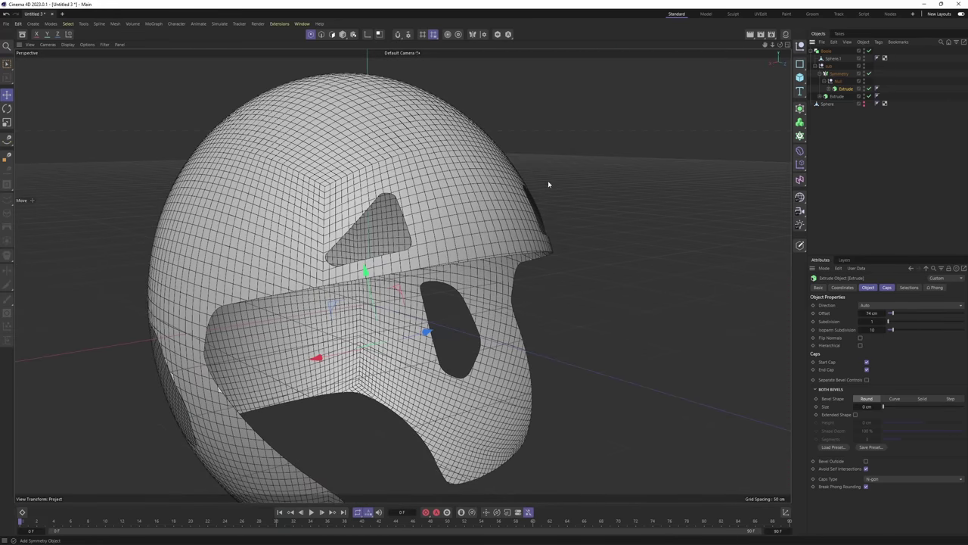
pyautogui.press('r')
pyautogui.moveTo(396, 307); pyautogui.dragTo(401, 316)
pyautogui.press('e')
pyautogui.moveTo(368, 270); pyautogui.dragTo(366, 260)
# Reposition and scale the vent's Extrude in the side view to bring its opening to the reference vent
pyautogui.middleClick(366, 260)
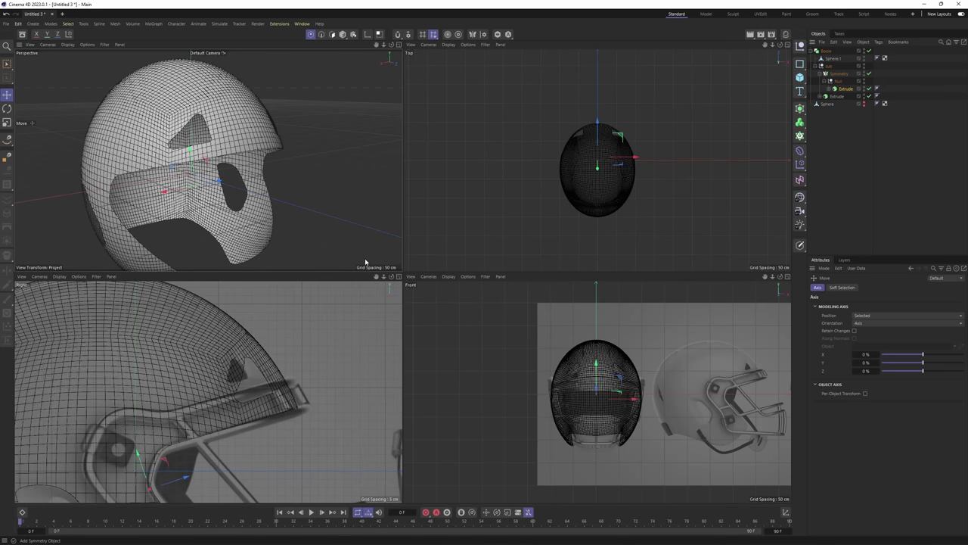
pyautogui.middleClick(318, 381)
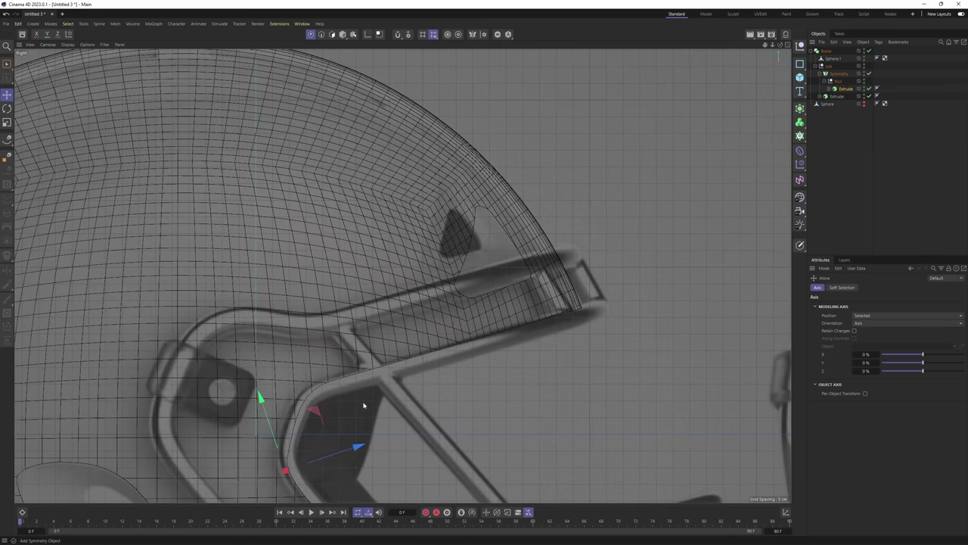
pyautogui.moveTo(313, 411); pyautogui.dragTo(298, 387)
pyautogui.press('t')
pyautogui.moveTo(432, 343); pyautogui.dragTo(469, 349)
pyautogui.press('e')
pyautogui.moveTo(298, 388); pyautogui.dragTo(317, 390)
# Lower the vent's Extrude slightly while viewing both mirrored openings from the front
pyautogui.middleClick(328, 385)
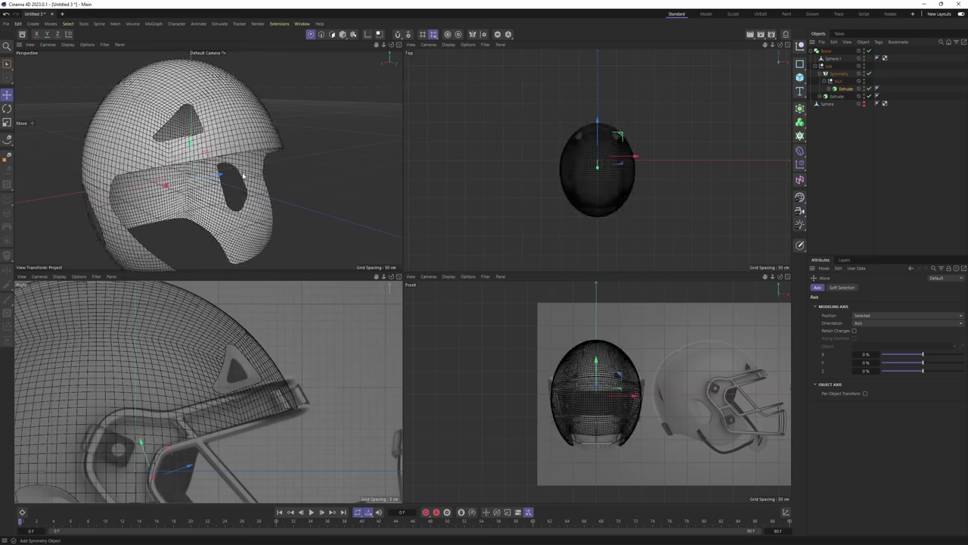
pyautogui.keyDown('alt'); pyautogui.moveTo(262, 158); pyautogui.dragTo(218, 177); pyautogui.keyUp('alt')
pyautogui.middleClick(261, 154)
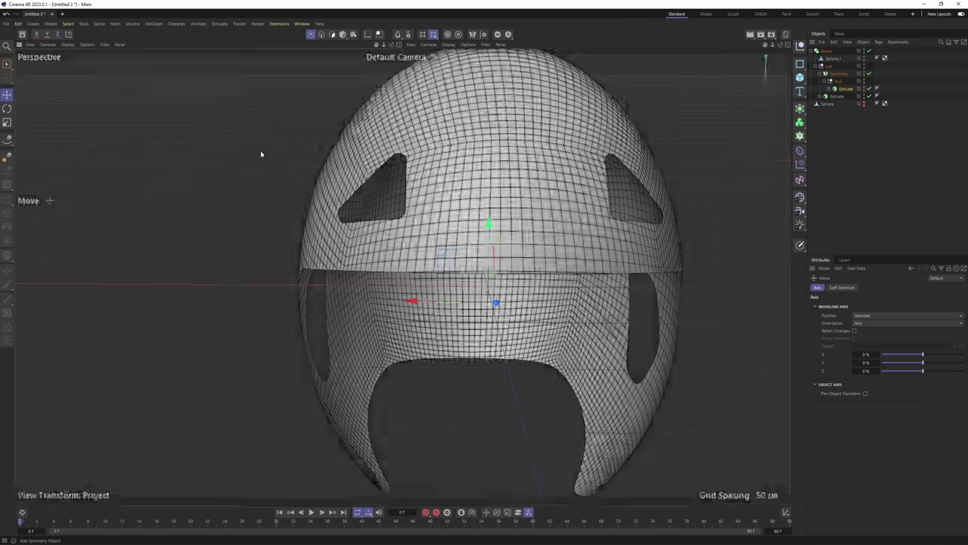
pyautogui.moveTo(492, 220); pyautogui.dragTo(490, 235)
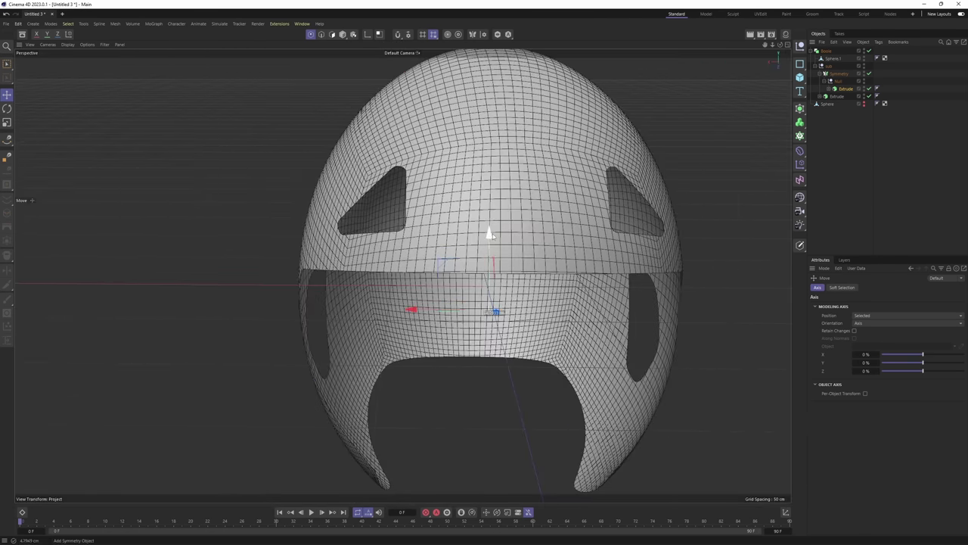
# Inspect the forehead vents and ear opening in perspective and against the side reference image
pyautogui.keyDown('alt'); pyautogui.moveTo(402, 218); pyautogui.dragTo(534, 216); pyautogui.keyUp('alt')
pyautogui.keyDown('alt'); pyautogui.moveTo(534, 217); pyautogui.dragTo(421, 275, button='middle'); pyautogui.keyUp('alt')
pyautogui.keyDown('alt'); pyautogui.moveTo(421, 287); pyautogui.dragTo(428, 261); pyautogui.keyUp('alt')
pyautogui.middleClick(356, 317)
pyautogui.middleClick(325, 346)
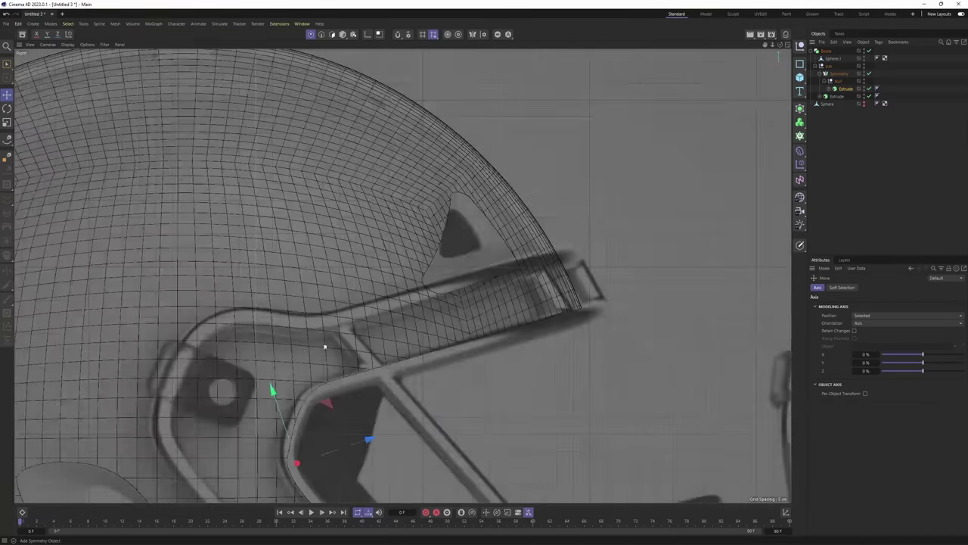
pyautogui.scroll(-5, 326, 346)
pyautogui.keyDown('alt'); pyautogui.moveTo(324, 317); pyautogui.dragTo(549, 211, button='middle'); pyautogui.keyUp('alt')
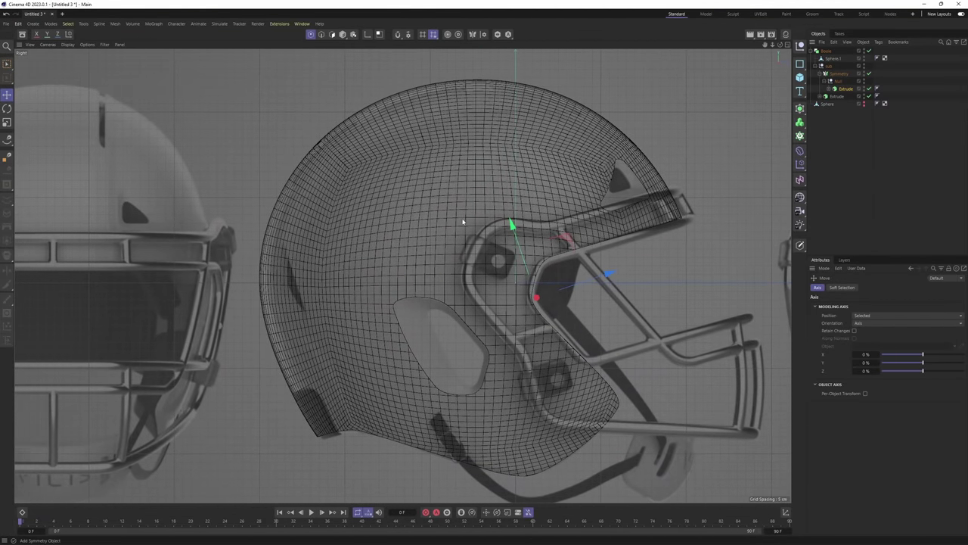
pyautogui.middleClick(300, 280)
pyautogui.middleClick(303, 225)
pyautogui.keyDown('alt'); pyautogui.moveTo(333, 292); pyautogui.dragTo(370, 306); pyautogui.keyUp('alt')
pyautogui.middleClick(210, 425)
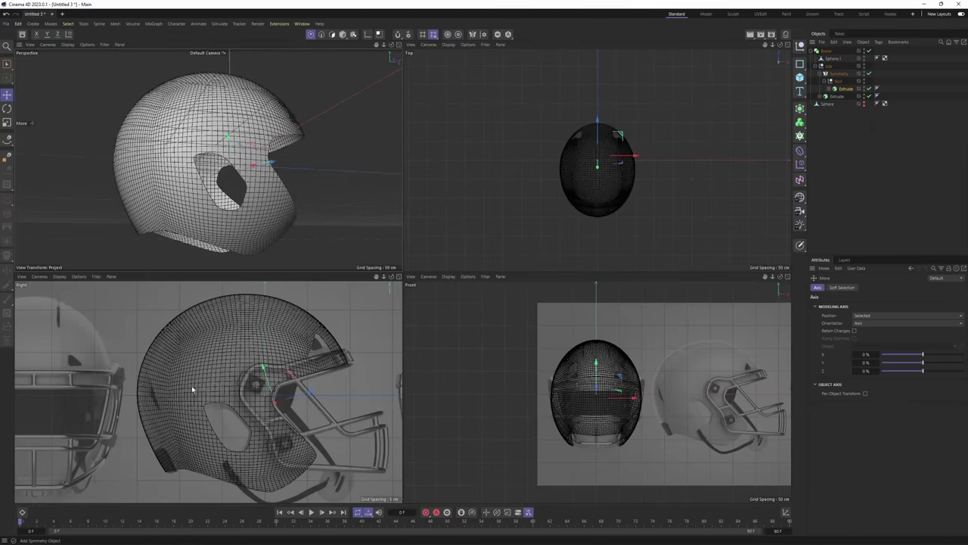
# Examine the front and rear reference helmets for the remaining vents and the raised centre strip
pyautogui.scroll(-2, 193, 390)
pyautogui.keyDown('alt'); pyautogui.moveTo(193, 389); pyautogui.dragTo(298, 369, button='middle'); pyautogui.keyUp('alt')
pyautogui.scroll(2, 173, 328)
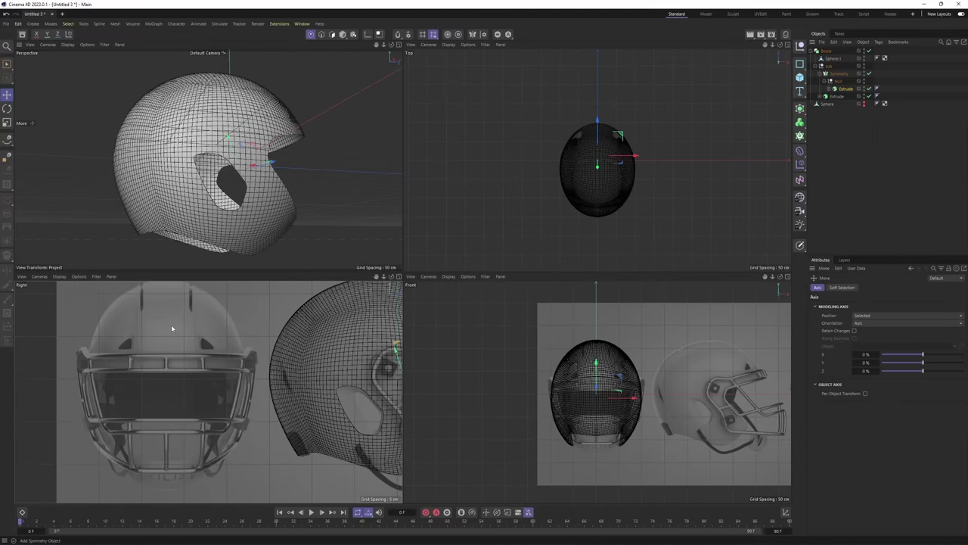
pyautogui.middleClick(173, 329)
pyautogui.keyDown('alt'); pyautogui.moveTo(326, 224); pyautogui.dragTo(323, 259, button='middle'); pyautogui.keyUp('alt')
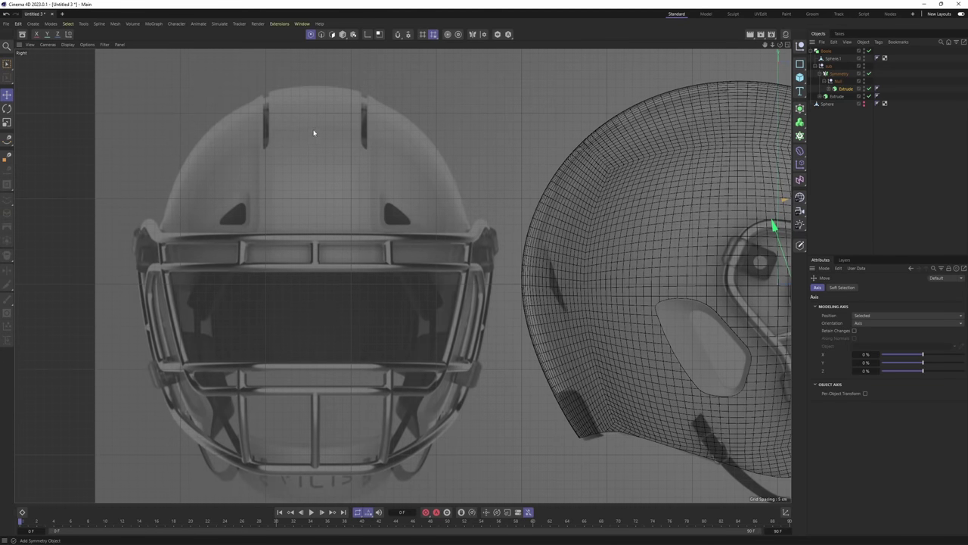
pyautogui.scroll(-2, 315, 135)
pyautogui.keyDown('alt'); pyautogui.moveTo(354, 141); pyautogui.dragTo(322, 171, button='middle'); pyautogui.keyUp('alt')
pyautogui.keyDown('alt'); pyautogui.moveTo(453, 198); pyautogui.dragTo(361, 188, button='middle'); pyautogui.keyUp('alt')
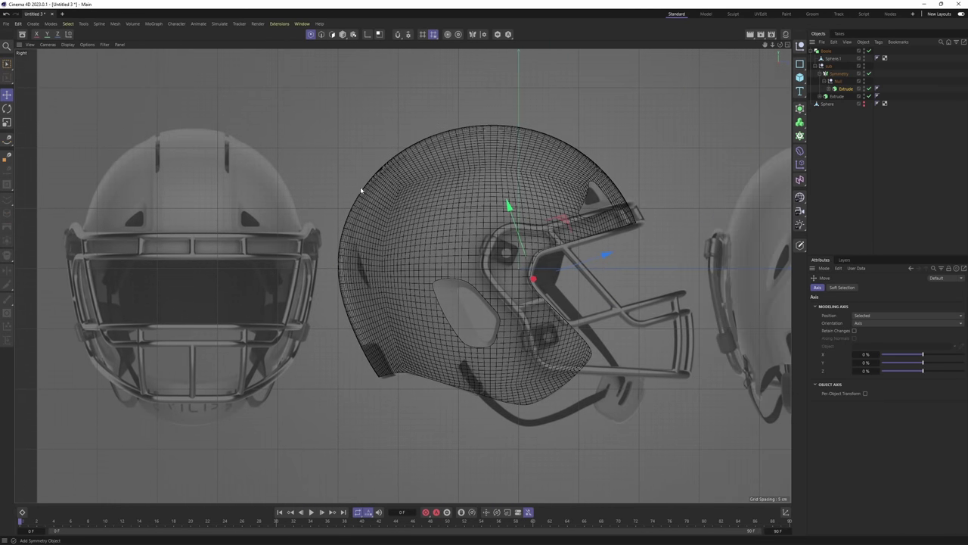
pyautogui.keyDown('alt'); pyautogui.moveTo(573, 223); pyautogui.dragTo(293, 233, button='middle'); pyautogui.keyUp('alt')
pyautogui.scroll(2, 568, 253)
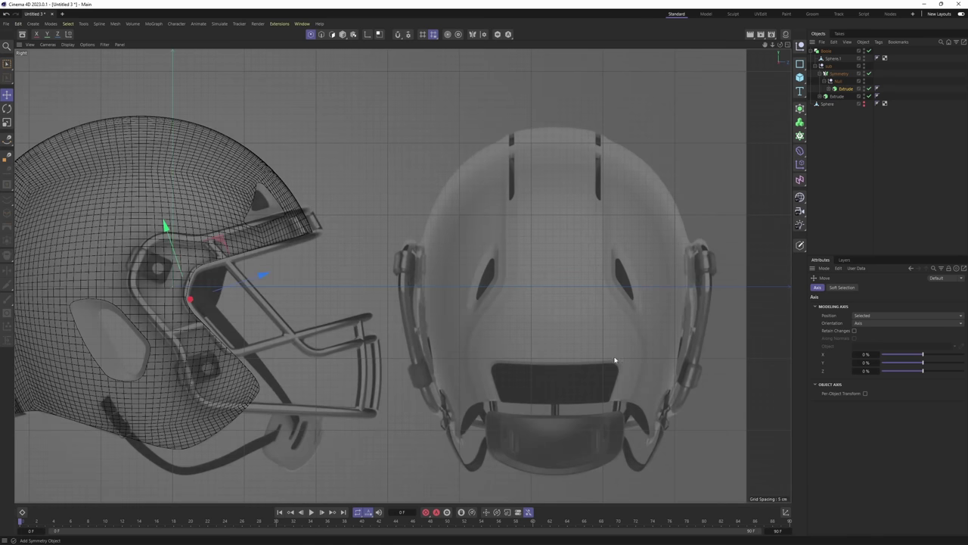
pyautogui.middleClick(584, 288)
pyautogui.middleClick(244, 149)
pyautogui.keyDown('alt'); pyautogui.moveTo(244, 149); pyautogui.dragTo(308, 324); pyautogui.keyUp('alt')
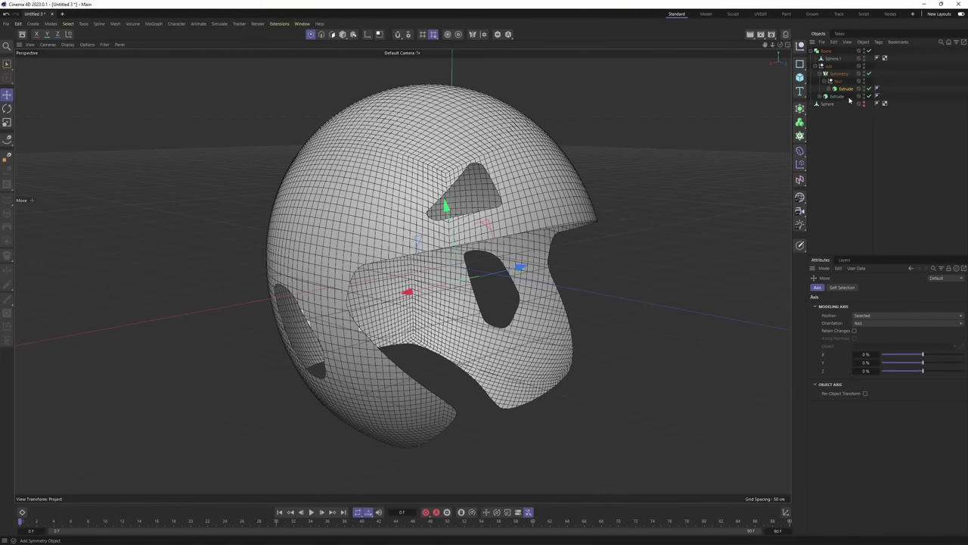
# Make the Boole editable and delete the "sub" group of cutters from the result
pyautogui.click(825, 52)
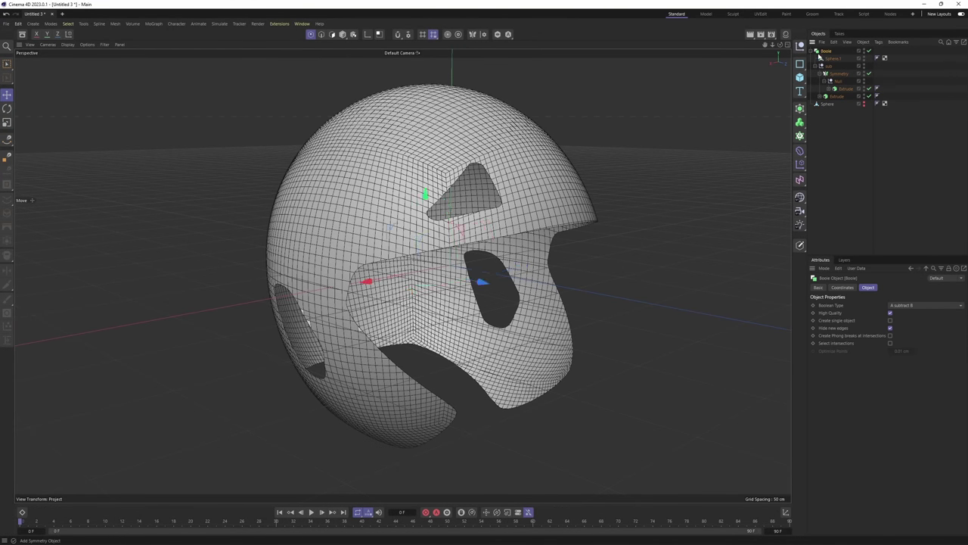
pyautogui.click(811, 52)
pyautogui.press('c')
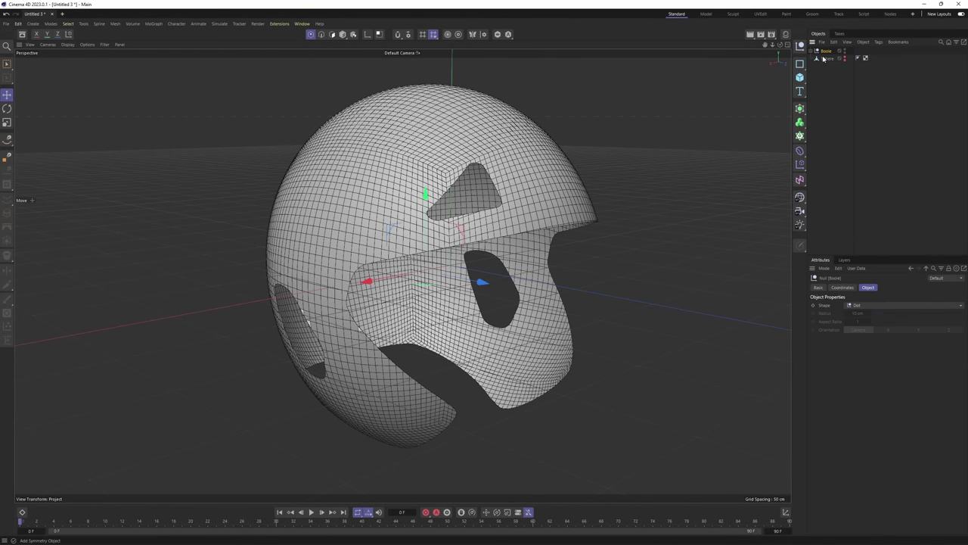
pyautogui.click(811, 51)
pyautogui.click(816, 66)
pyautogui.click(827, 66)
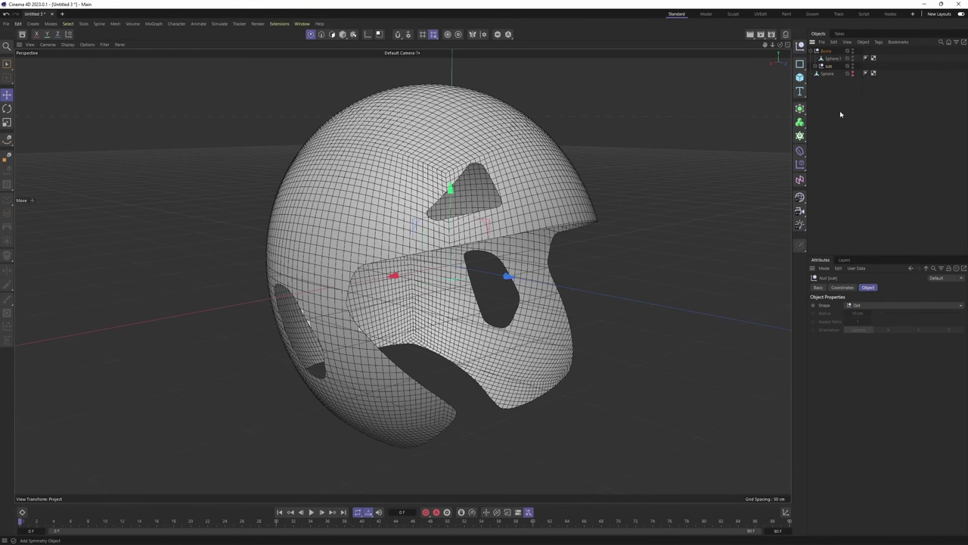
pyautogui.press('Delete')
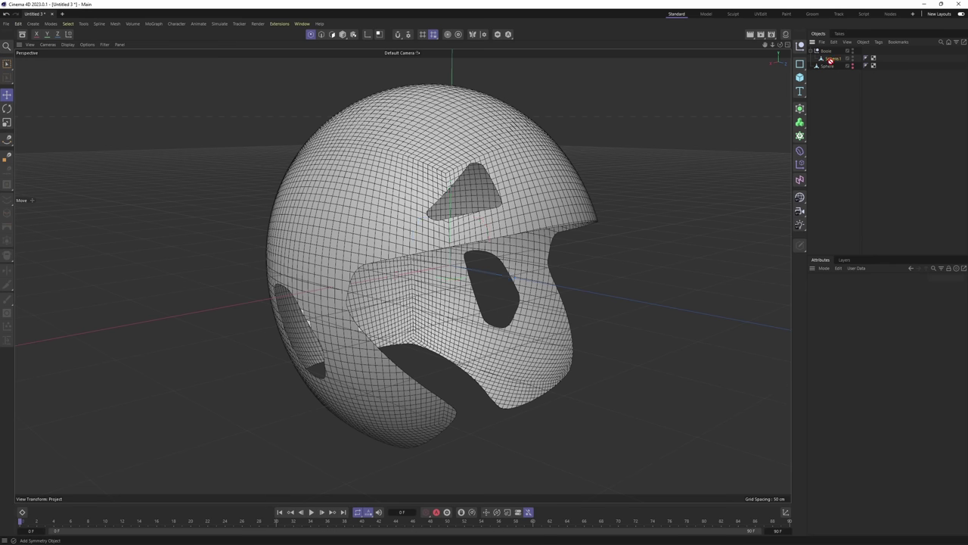
# Take Sphere.1 out of the Boole group, delete the empty group and select the shell mesh
pyautogui.moveTo(830, 60); pyautogui.dragTo(831, 63)
pyautogui.click(826, 52)
pyautogui.press('Delete')
pyautogui.click(827, 54)
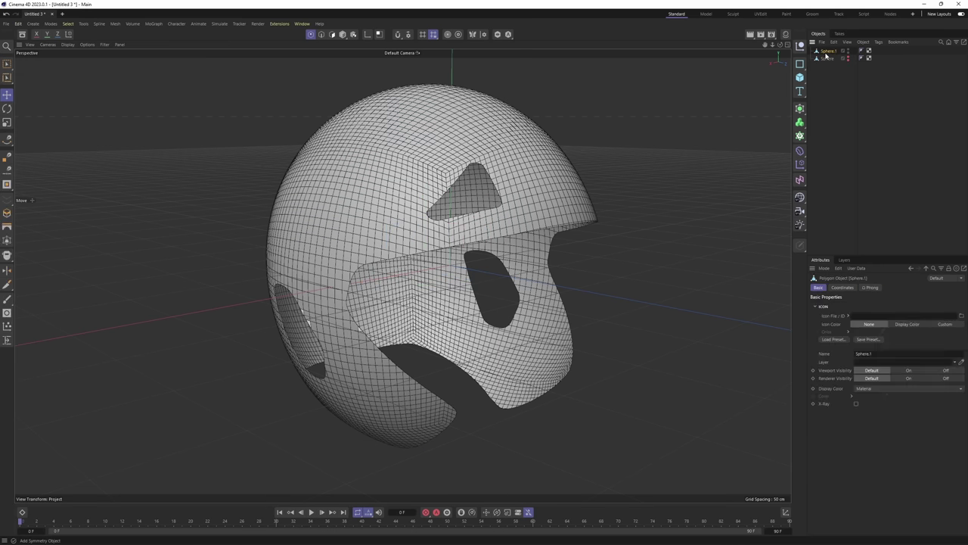
# Add a Cube and narrow its width to match the raised centre strip in the front reference
pyautogui.keyDown('alt'); pyautogui.moveTo(561, 189); pyautogui.dragTo(435, 217); pyautogui.keyUp('alt')
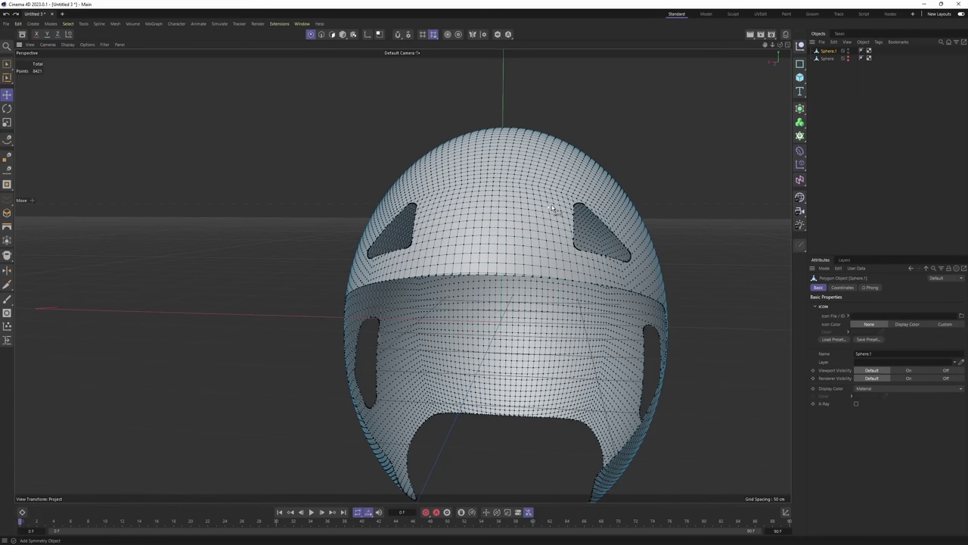
pyautogui.keyDown('alt'); pyautogui.moveTo(552, 209); pyautogui.dragTo(588, 195); pyautogui.keyUp('alt')
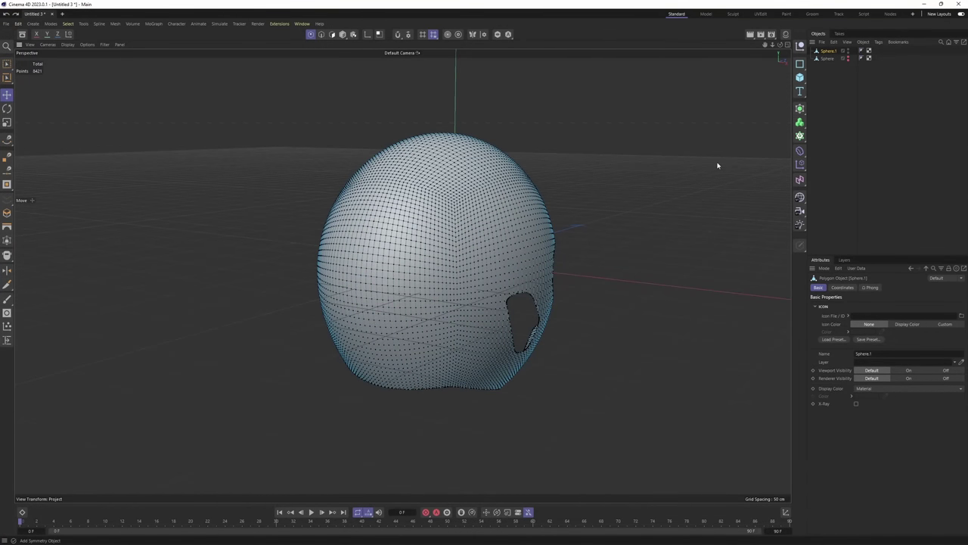
pyautogui.click(801, 77)
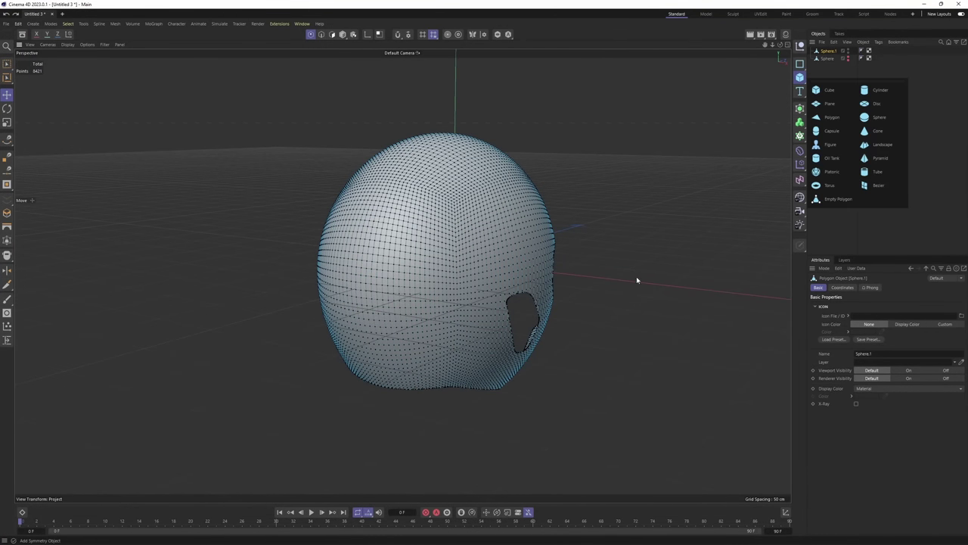
pyautogui.click(825, 91)
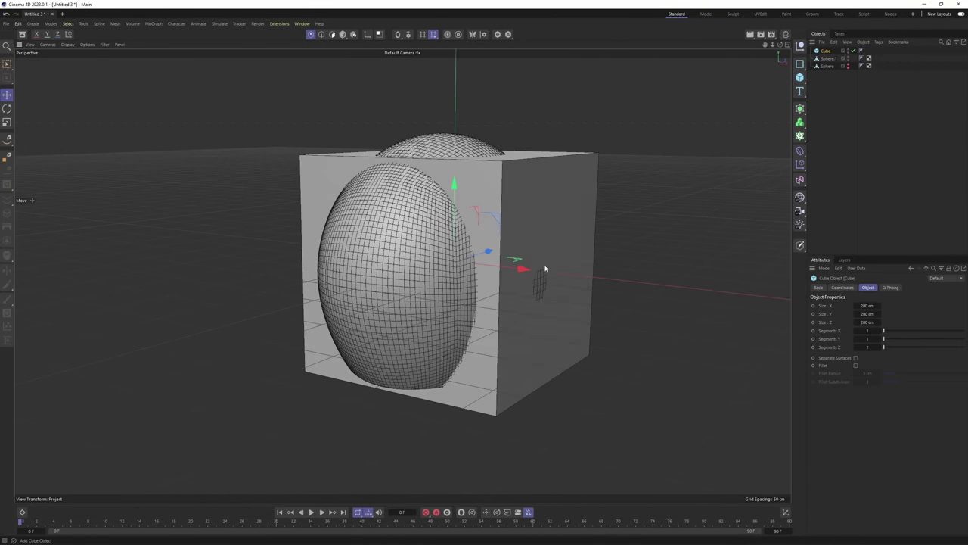
pyautogui.press('Return')
pyautogui.moveTo(550, 271); pyautogui.dragTo(496, 259)
pyautogui.keyDown('alt'); pyautogui.moveTo(447, 208); pyautogui.dragTo(420, 222); pyautogui.keyUp('alt')
pyautogui.middleClick(479, 210)
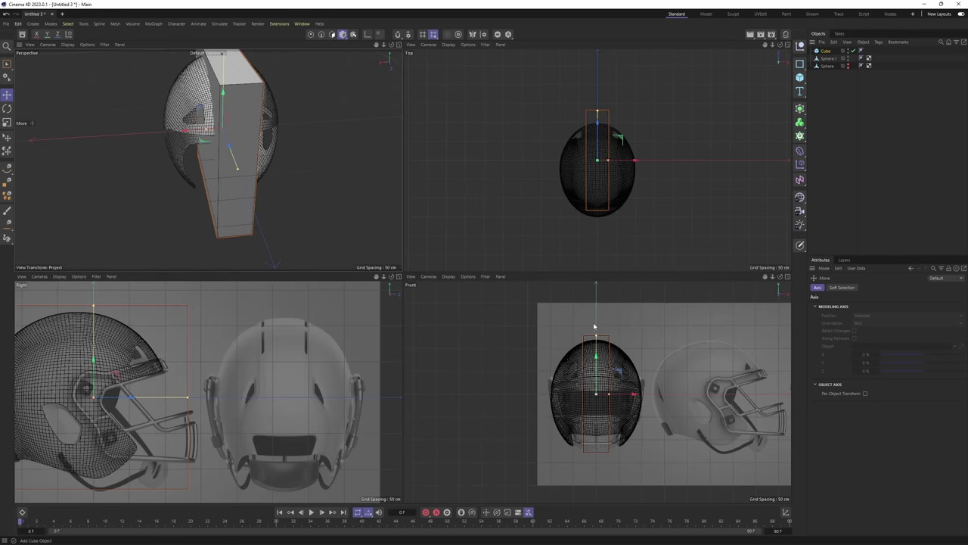
pyautogui.scroll(5, 636, 384)
pyautogui.moveTo(639, 417); pyautogui.dragTo(641, 417)
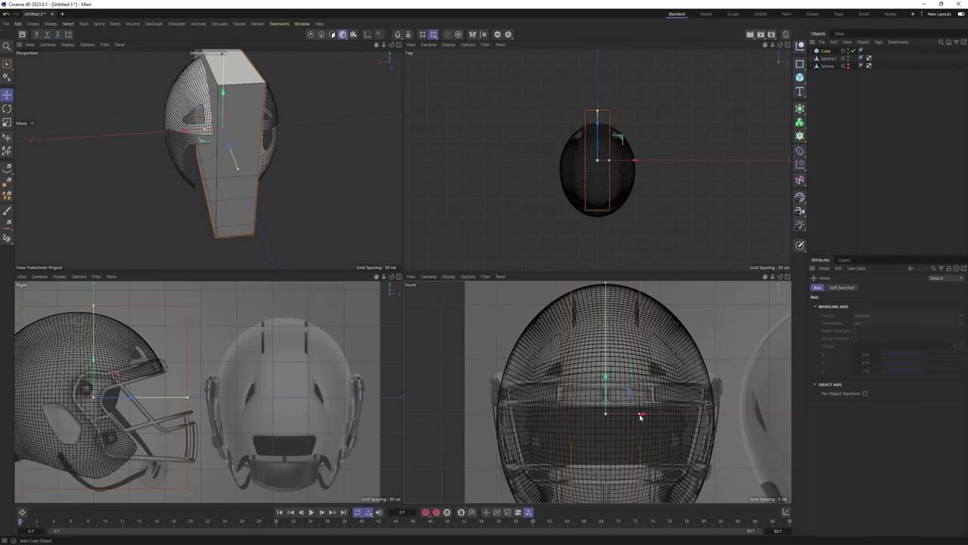
# Make the Cube editable and pull its rear face backward beyond the back of the helmet
pyautogui.middleClick(371, 193)
pyautogui.keyDown('alt'); pyautogui.moveTo(378, 193); pyautogui.dragTo(405, 288); pyautogui.keyUp('alt')
pyautogui.press('c')
pyautogui.press('Return')
pyautogui.click(366, 248)
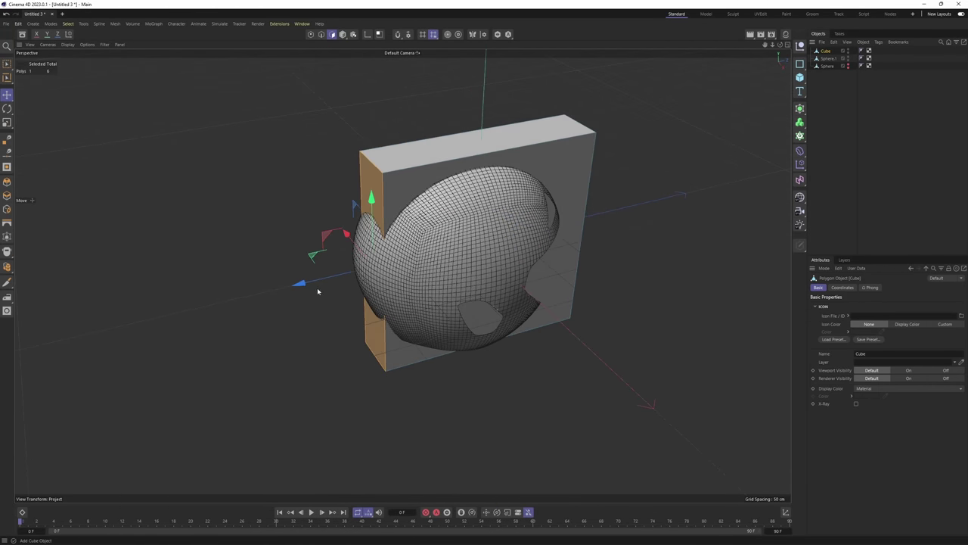
pyautogui.moveTo(318, 287); pyautogui.dragTo(289, 293)
# Add two vertical loop cuts near the Cube's rear end, at offsets of about 23.4% and 74.3%
pyautogui.keyDown('alt'); pyautogui.moveTo(359, 253); pyautogui.dragTo(399, 250); pyautogui.keyUp('alt')
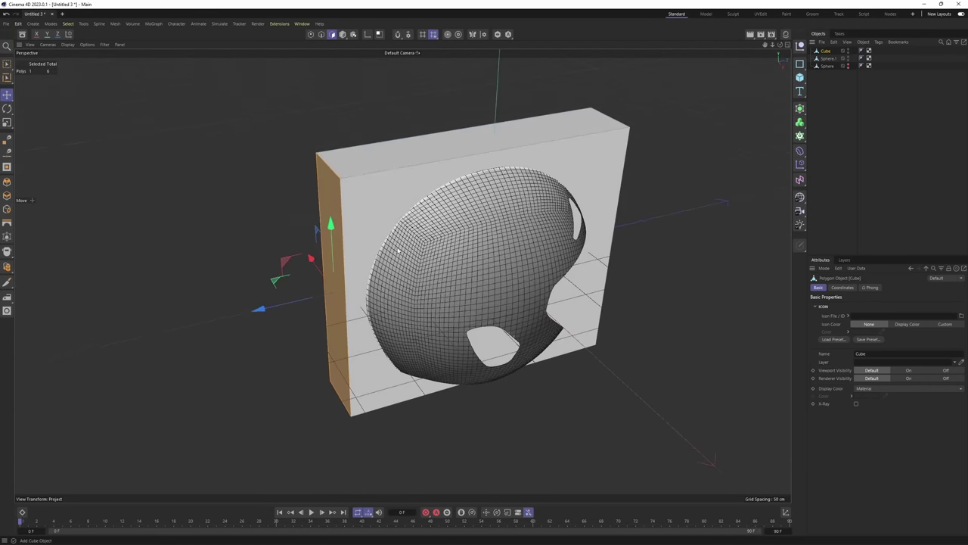
pyautogui.press('k')
pyautogui.press('l')
pyautogui.keyDown('alt'); pyautogui.moveTo(455, 127); pyautogui.dragTo(424, 164); pyautogui.keyUp('alt')
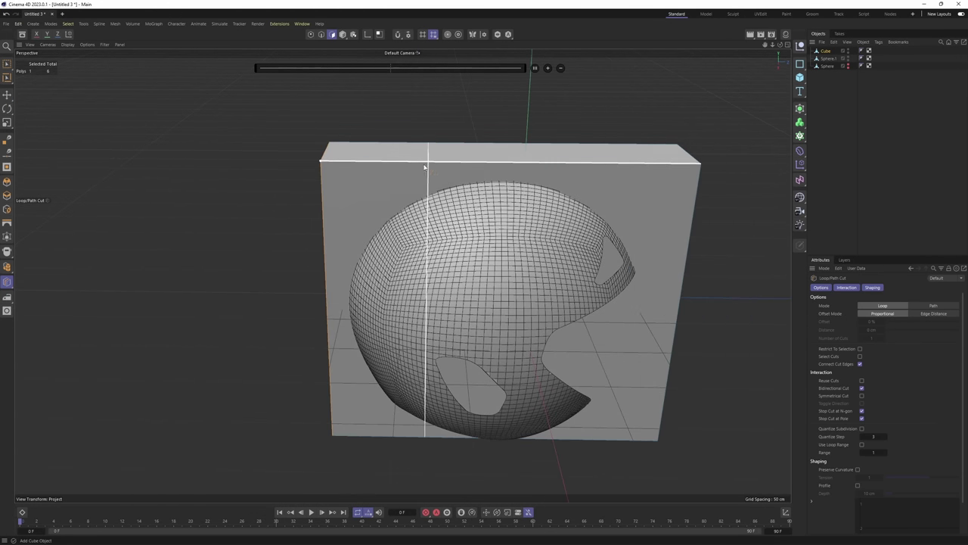
pyautogui.click(409, 165)
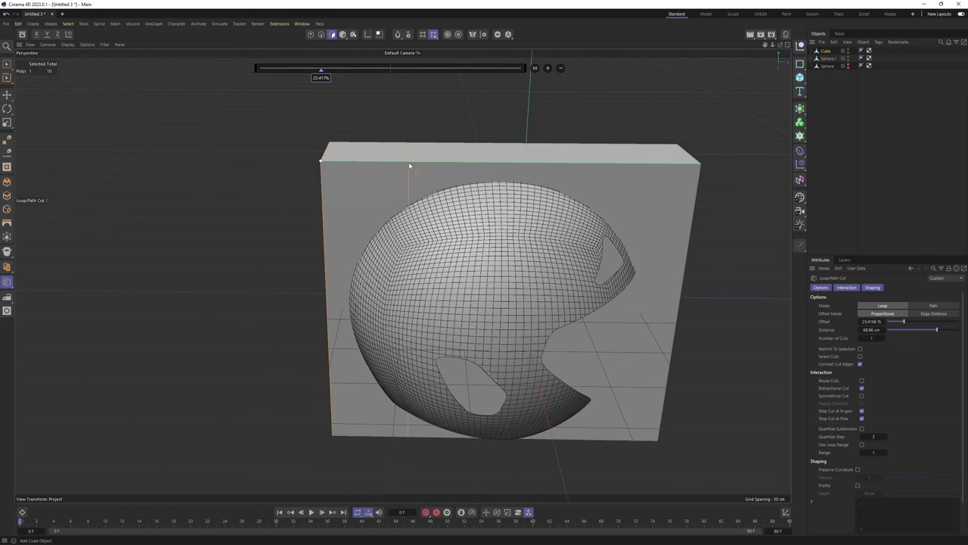
pyautogui.click(389, 166)
pyautogui.keyDown('alt'); pyautogui.moveTo(370, 196); pyautogui.dragTo(407, 191); pyautogui.keyUp('alt')
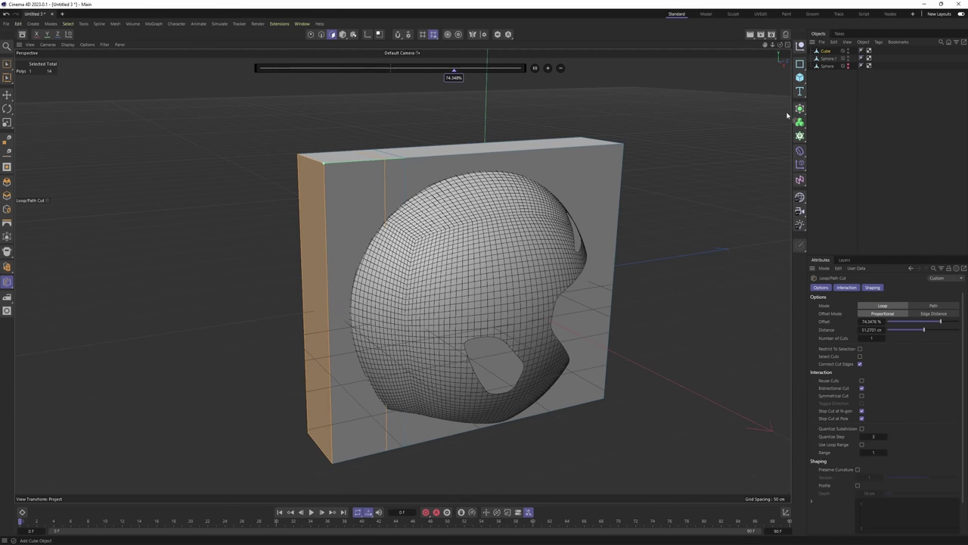
# Create a Boole with Sphere.1 as the base and the Cube as the cutter to remove the helmet's centre strip
pyautogui.click(830, 59)
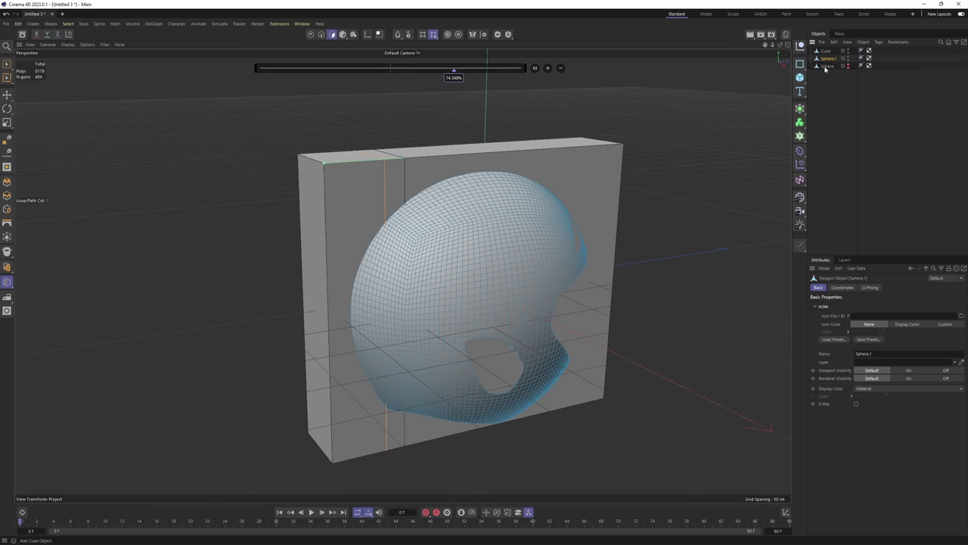
pyautogui.click(801, 109)
pyautogui.keyDown('alt'); pyautogui.click(873, 165); pyautogui.keyUp('alt')
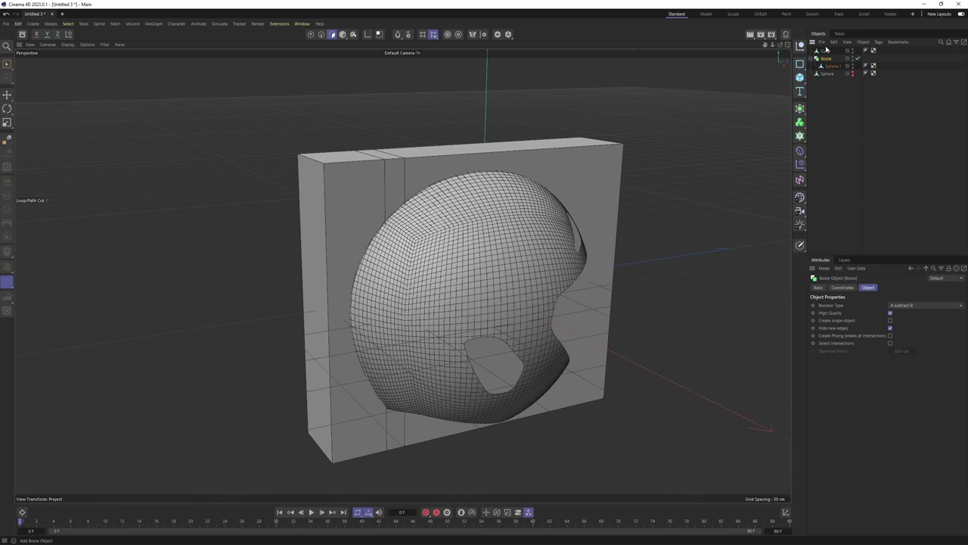
pyautogui.moveTo(835, 71); pyautogui.dragTo(835, 65)
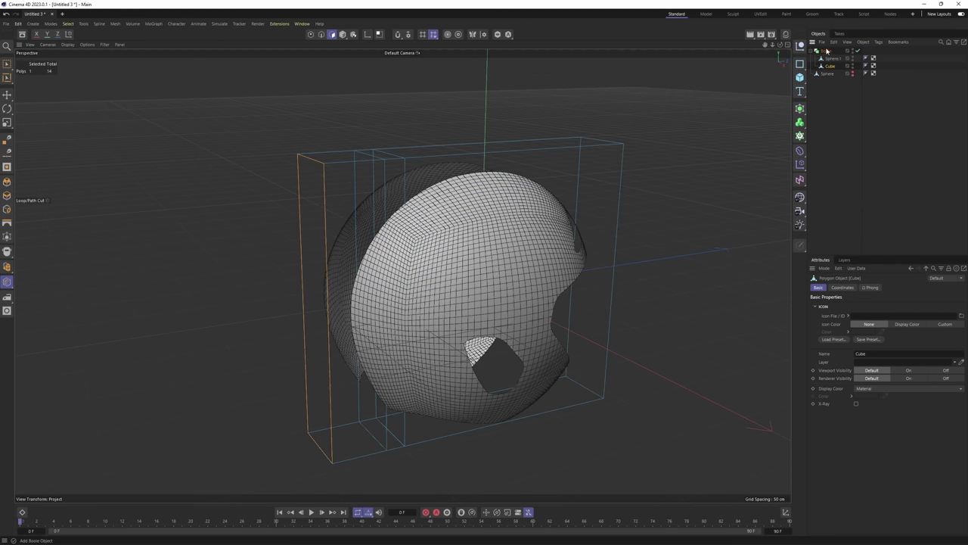
pyautogui.click(827, 51)
pyautogui.keyDown('alt'); pyautogui.moveTo(400, 275); pyautogui.dragTo(579, 134); pyautogui.keyUp('alt')
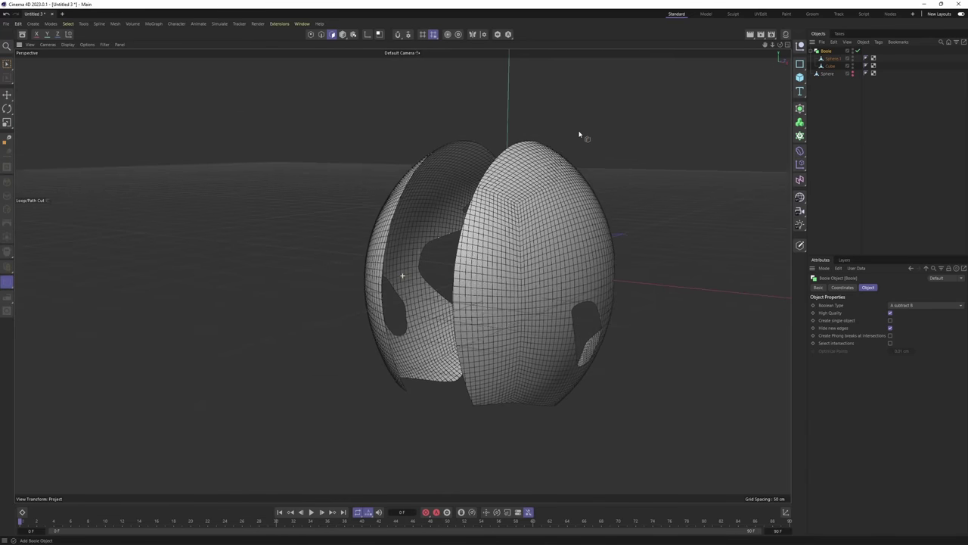
# Add a horizontal loop cut around the middle of the Cube
pyautogui.click(832, 58)
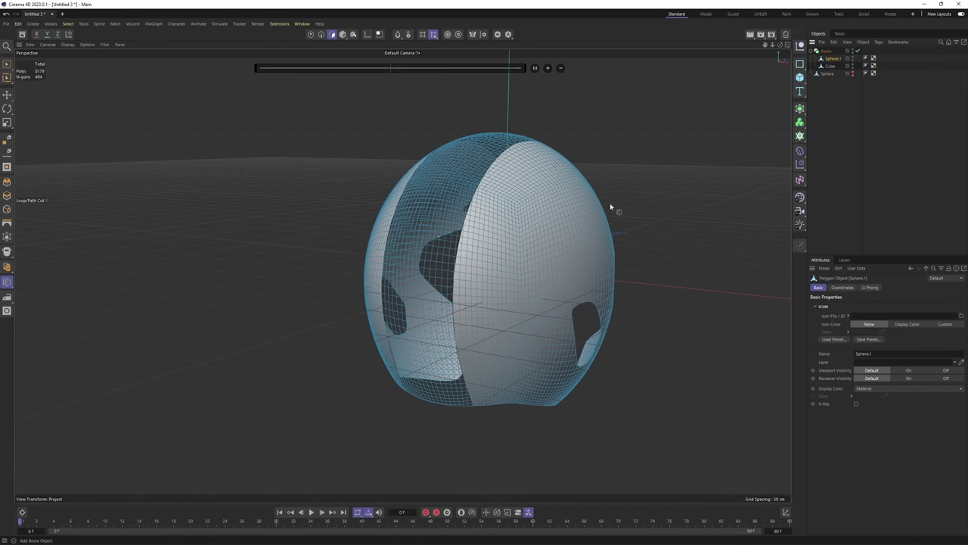
pyautogui.click(828, 66)
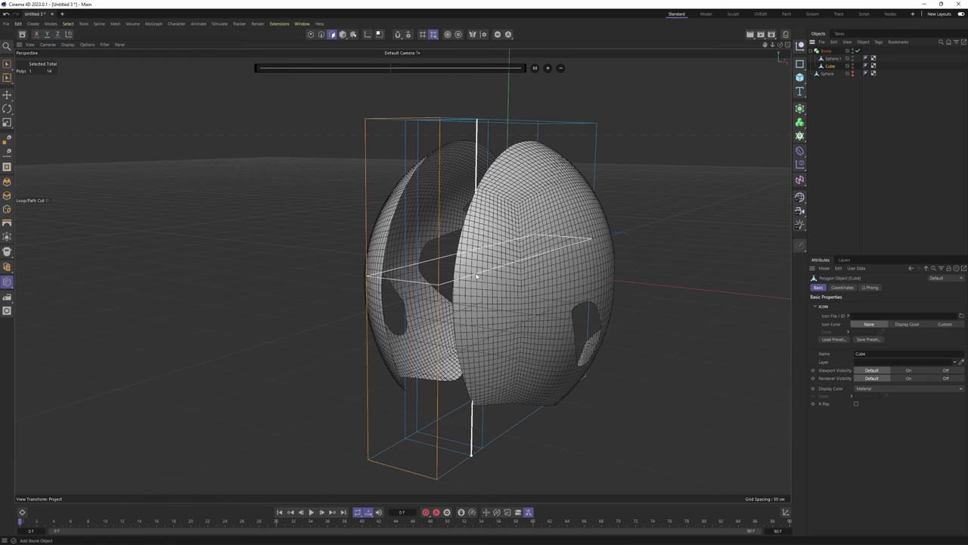
pyautogui.press('k')
pyautogui.press('l')
pyautogui.click(440, 275)
pyautogui.press('e')
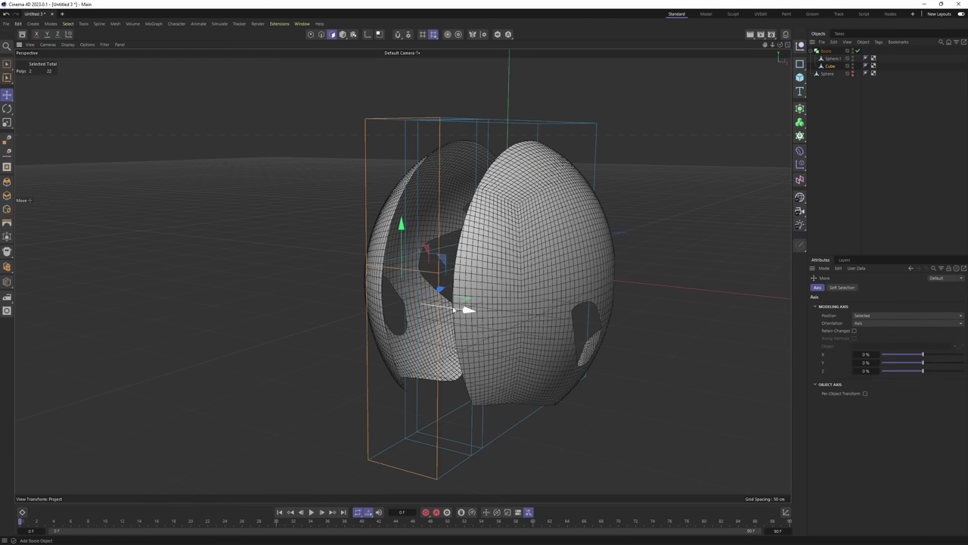
pyautogui.click(454, 316)
pyautogui.hotkey('ctrl', 'z')
# Try to widen the two lower rear side faces of the Cube
pyautogui.keyDown('alt'); pyautogui.moveTo(409, 325); pyautogui.dragTo(507, 340); pyautogui.keyUp('alt')
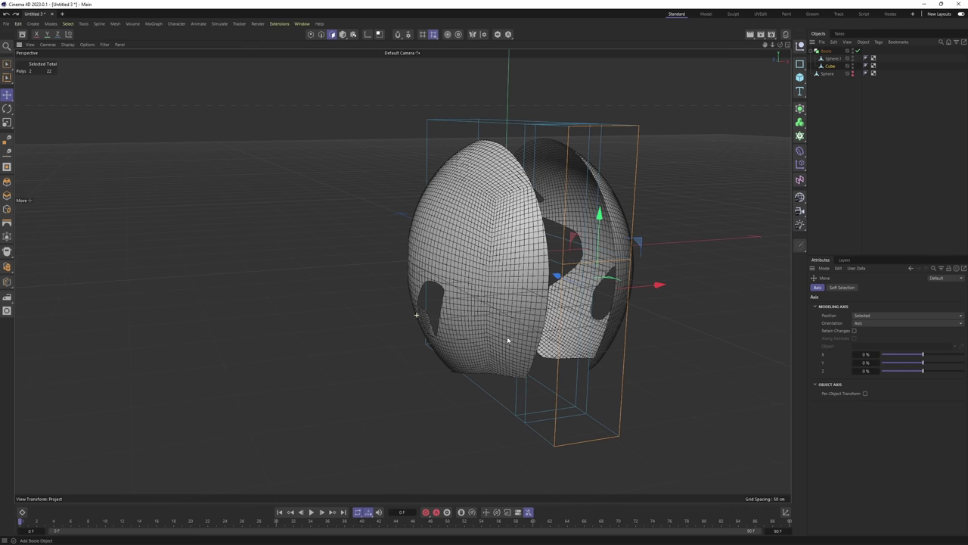
pyautogui.click(543, 363)
pyautogui.keyDown('alt'); pyautogui.moveTo(472, 287); pyautogui.dragTo(368, 303); pyautogui.keyUp('alt')
pyautogui.keyDown('shift'); pyautogui.click(333, 346); pyautogui.keyUp('shift')
pyautogui.keyDown('alt'); pyautogui.moveTo(402, 275); pyautogui.dragTo(422, 290); pyautogui.keyUp('alt')
pyautogui.keyDown('alt'); pyautogui.moveTo(421, 289); pyautogui.dragTo(447, 297, button='middle'); pyautogui.keyUp('alt')
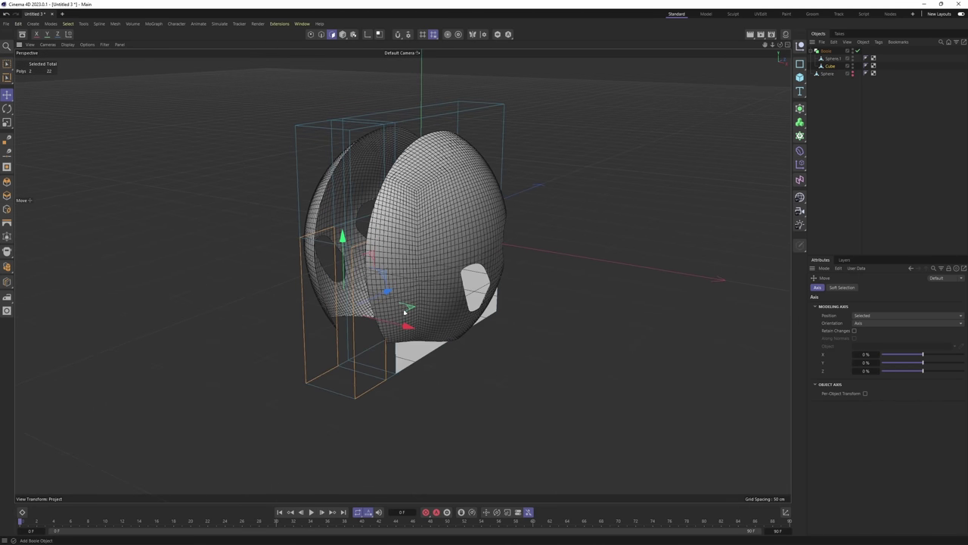
pyautogui.press('t')
pyautogui.moveTo(408, 328); pyautogui.dragTo(443, 335)
pyautogui.hotkey('ctrl', 'z')
# Add a second horizontal loop cut around the Cube, just above the first one
pyautogui.press('k')
pyautogui.press('l')
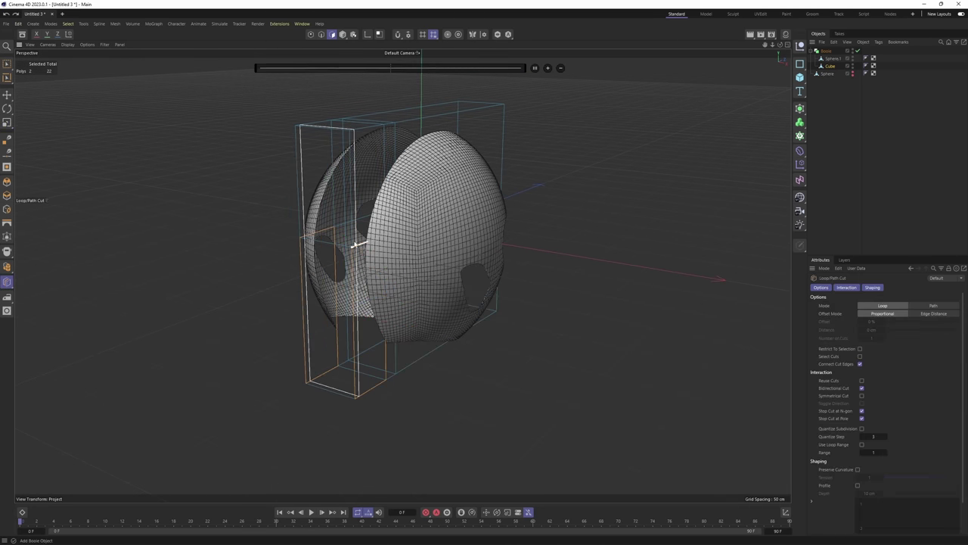
pyautogui.scroll(2, 357, 246)
pyautogui.click(350, 232)
pyautogui.press('e')
# Select the lower of the Cube's two horizontal edge loops and move it slightly down
pyautogui.doubleClick(338, 243)
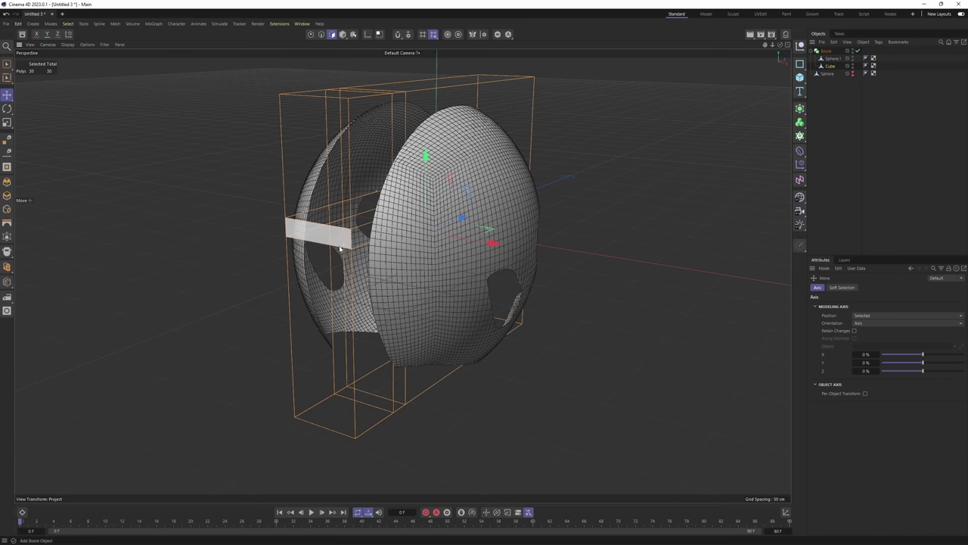
pyautogui.press('Return')
pyautogui.press('Return')
pyautogui.doubleClick(338, 247)
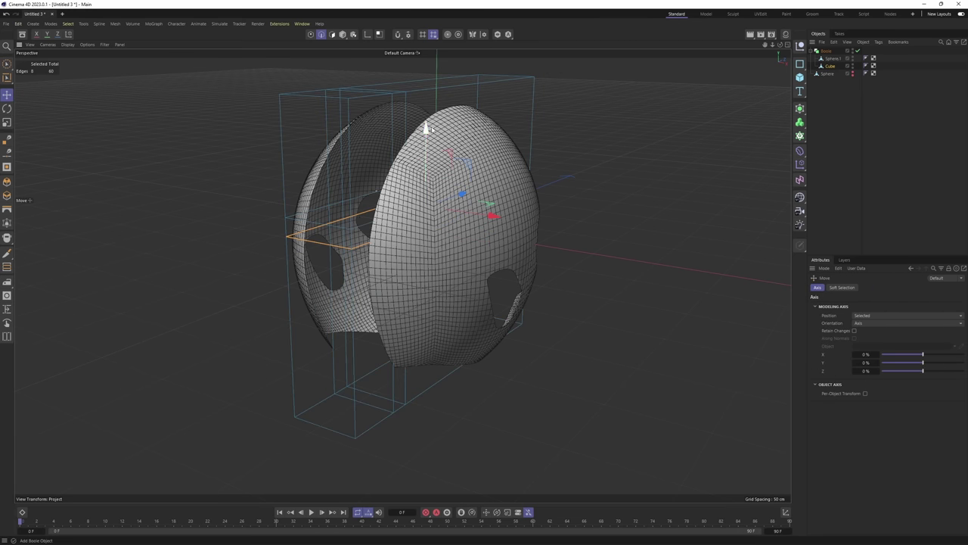
pyautogui.moveTo(426, 129); pyautogui.dragTo(426, 144)
pyautogui.press('Return')
# Widen the Cube's two lower rear side faces to about 135%, and slightly further after comparing them with the helmet reference
pyautogui.click(377, 325)
pyautogui.keyDown('alt'); pyautogui.moveTo(308, 312); pyautogui.dragTo(319, 279); pyautogui.keyUp('alt')
pyautogui.keyDown('shift'); pyautogui.click(324, 318); pyautogui.keyUp('shift')
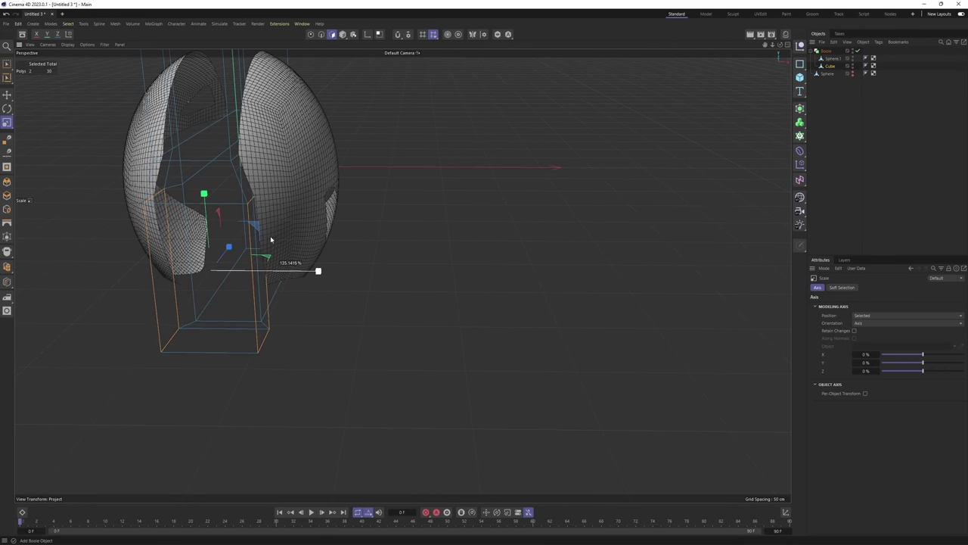
pyautogui.keyDown('alt'); pyautogui.moveTo(270, 238); pyautogui.dragTo(295, 244); pyautogui.keyUp('alt')
pyautogui.middleClick(303, 250)
pyautogui.keyDown('alt'); pyautogui.moveTo(719, 385); pyautogui.dragTo(564, 378, button='middle'); pyautogui.keyUp('alt')
pyautogui.scroll(-3, 596, 391)
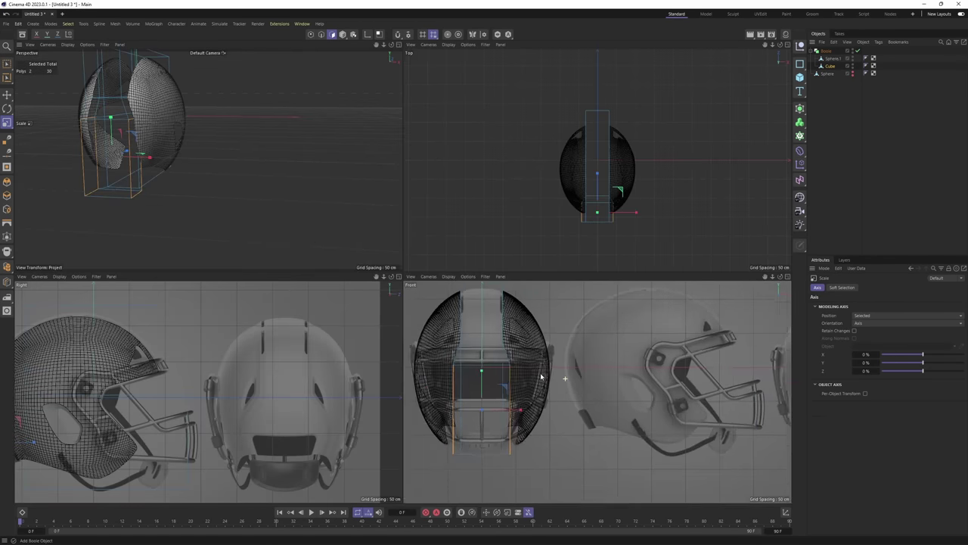
pyautogui.keyDown('alt'); pyautogui.moveTo(764, 378); pyautogui.dragTo(624, 389, button='middle'); pyautogui.keyUp('alt')
pyautogui.middleClick(173, 202)
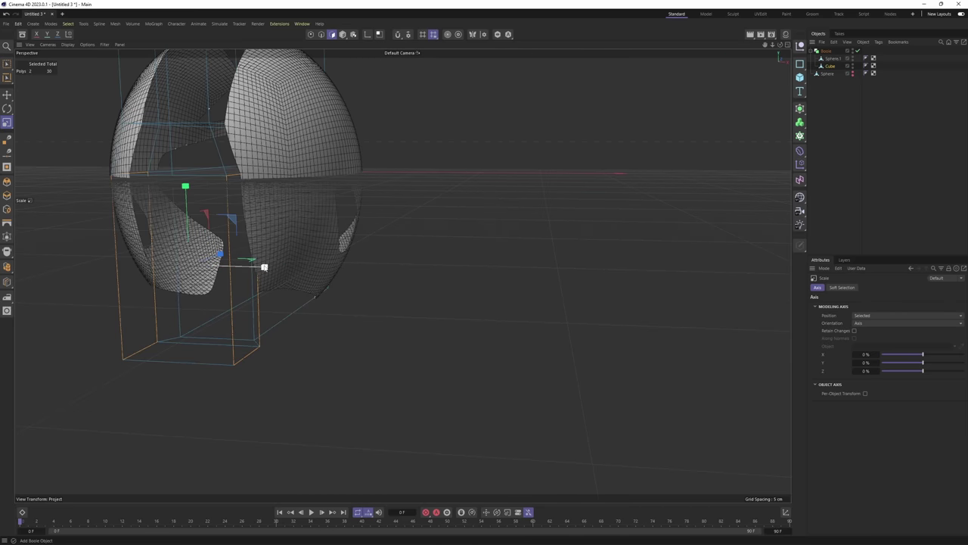
pyautogui.moveTo(264, 267); pyautogui.dragTo(272, 267)
# Select the narrow bottom face between the Cube's vertical cuts and move it toward the front of the helmet
pyautogui.keyDown('alt'); pyautogui.moveTo(271, 267); pyautogui.dragTo(282, 199); pyautogui.keyUp('alt')
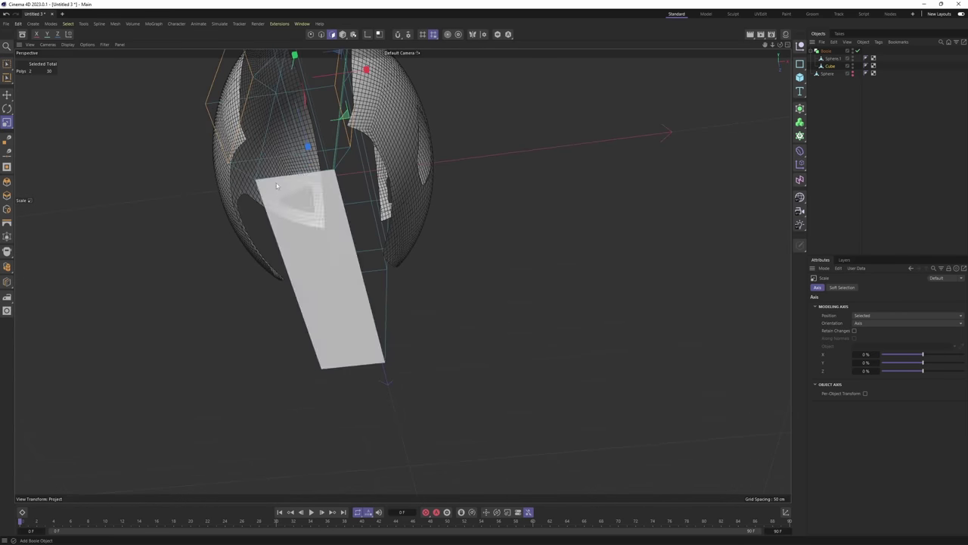
pyautogui.click(302, 227)
pyautogui.keyDown('alt'); pyautogui.moveTo(296, 155); pyautogui.dragTo(343, 213); pyautogui.keyUp('alt')
pyautogui.keyDown('alt'); pyautogui.moveTo(349, 265); pyautogui.dragTo(355, 197, button='middle'); pyautogui.keyUp('alt')
pyautogui.keyDown('alt'); pyautogui.moveTo(355, 196); pyautogui.dragTo(428, 363); pyautogui.keyUp('alt')
pyautogui.hotkey('ctrl', 'z')
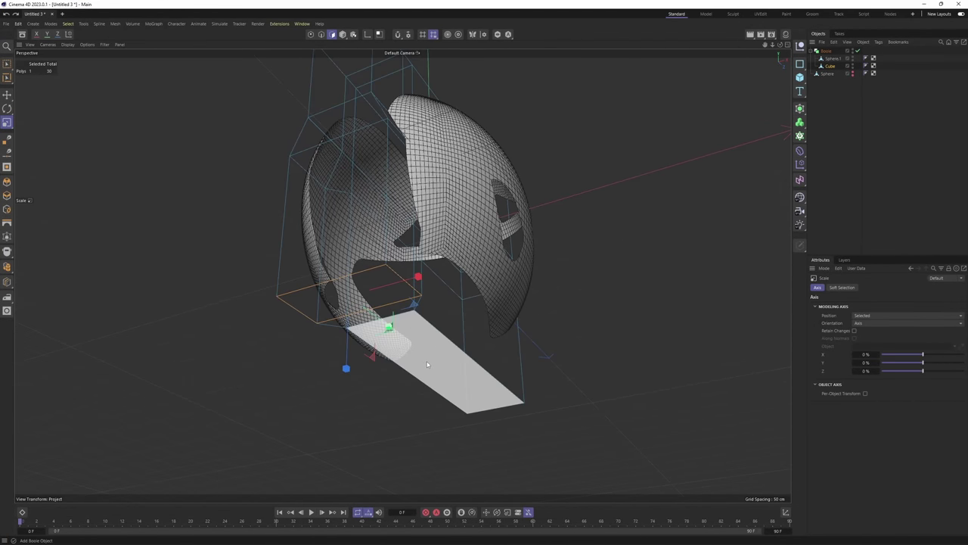
pyautogui.click(427, 364)
pyautogui.keyDown('alt'); pyautogui.moveTo(435, 253); pyautogui.dragTo(439, 281); pyautogui.keyUp('alt')
pyautogui.click(382, 262)
pyautogui.press('e')
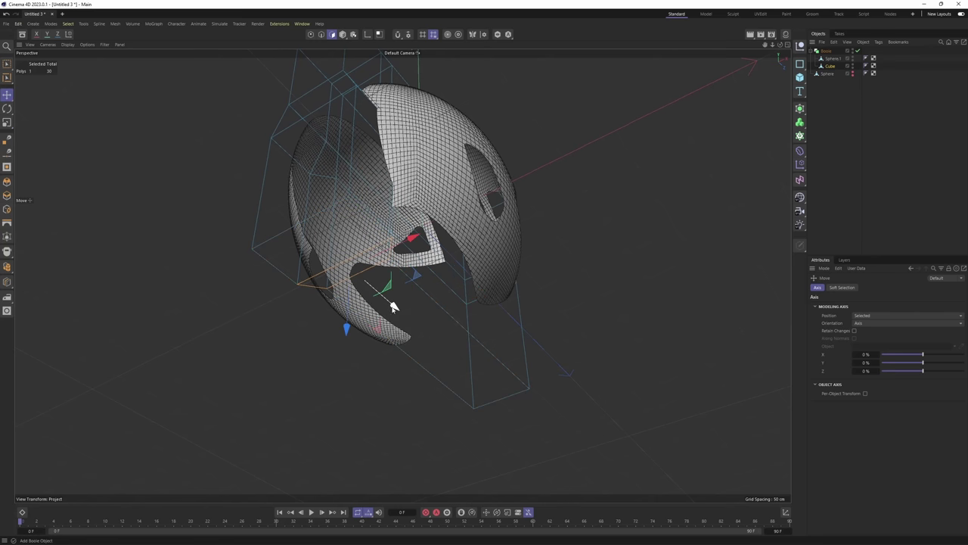
pyautogui.moveTo(393, 303); pyautogui.dragTo(413, 323)
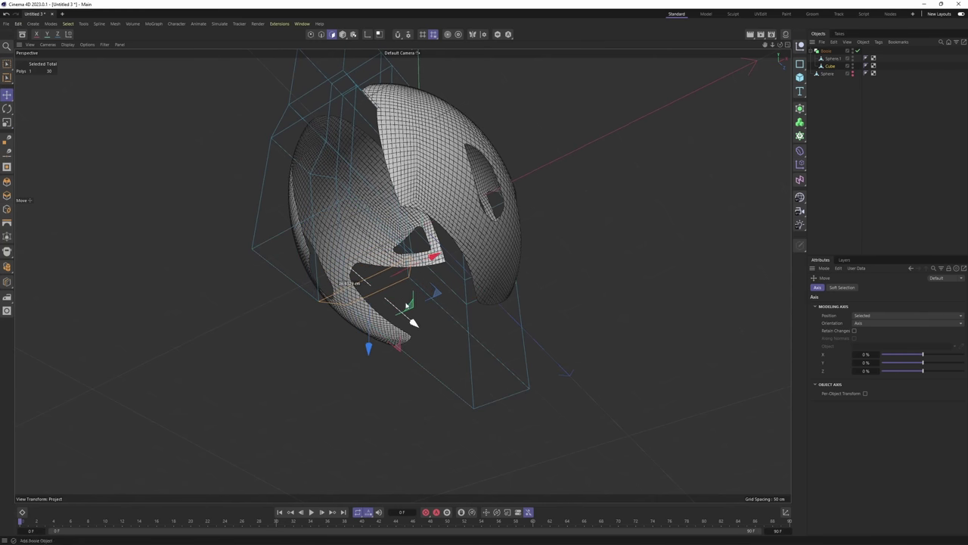
# Scale the Cube's shifted bottom face to refine the taper of the lower rear cut
pyautogui.press('t')
pyautogui.scroll(2, 371, 251)
pyautogui.keyDown('alt'); pyautogui.moveTo(363, 251); pyautogui.dragTo(421, 315, button='middle'); pyautogui.keyUp('alt')
pyautogui.keyDown('alt'); pyautogui.moveTo(421, 314); pyautogui.dragTo(401, 318); pyautogui.keyUp('alt')
pyautogui.moveTo(485, 313); pyautogui.dragTo(460, 362)
pyautogui.middleClick(461, 363)
pyautogui.middleClick(306, 224)
pyautogui.scroll(2, 382, 235)
# Select the 12 points of the Cube's two horizontal loops, lower them about 20 cm, and return to object mode
pyautogui.press('Return')
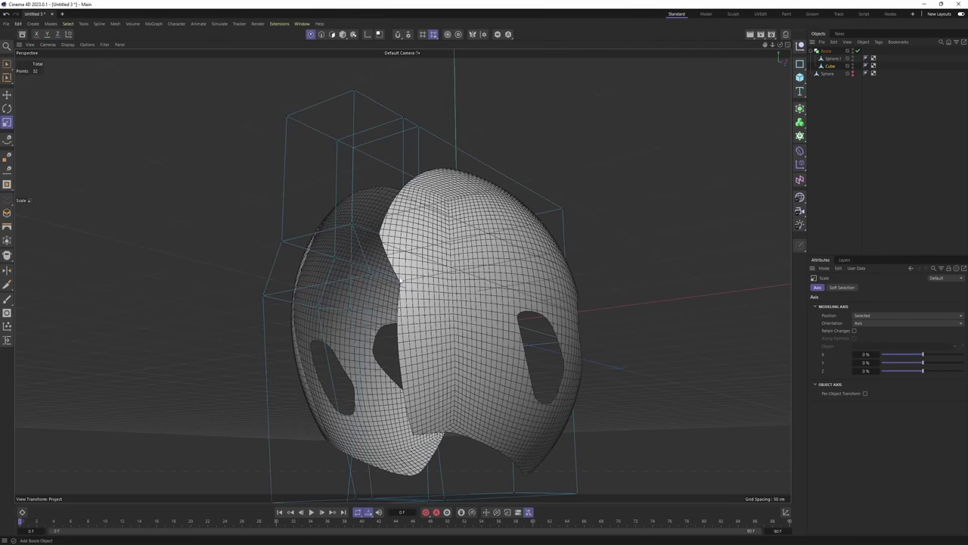
pyautogui.keyDown('alt'); pyautogui.moveTo(429, 283); pyautogui.dragTo(305, 252); pyautogui.keyUp('alt')
pyautogui.press('0')
pyautogui.moveTo(242, 219); pyautogui.dragTo(386, 243)
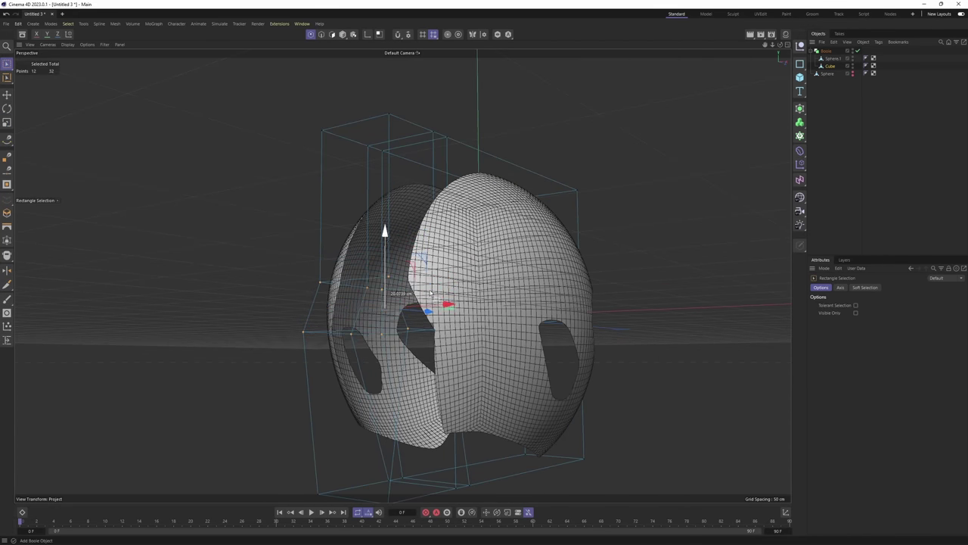
pyautogui.keyDown('alt'); pyautogui.moveTo(402, 276); pyautogui.dragTo(349, 263); pyautogui.keyUp('alt')
pyautogui.click(343, 34)
pyautogui.keyDown('alt'); pyautogui.moveTo(483, 230); pyautogui.dragTo(470, 241); pyautogui.keyUp('alt')
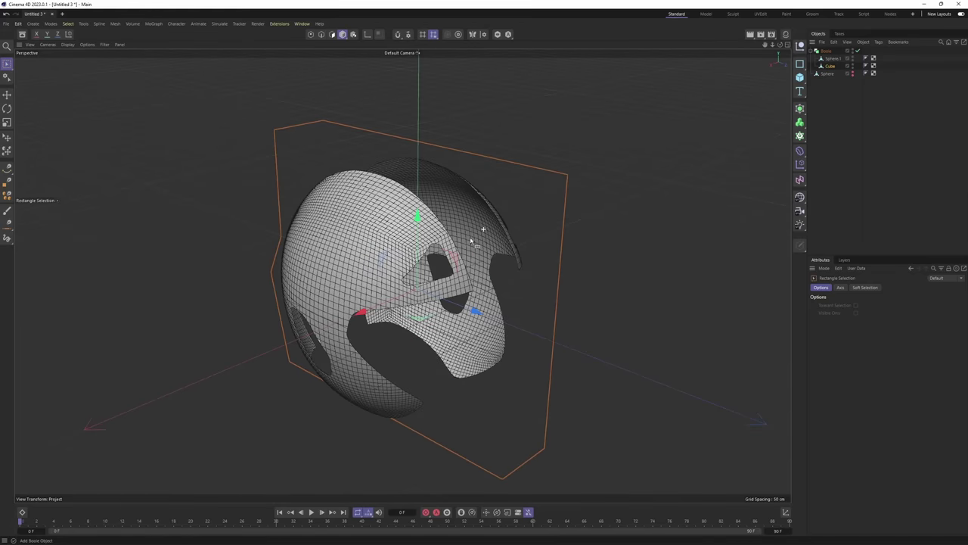
# Try the A union B and A intersect B types on the Boole and return it to A subtract B
pyautogui.keyDown('alt'); pyautogui.moveTo(458, 224); pyautogui.dragTo(512, 212, button='middle'); pyautogui.keyUp('alt')
pyautogui.scroll(2, 512, 212)
pyautogui.keyDown('alt'); pyautogui.moveTo(393, 220); pyautogui.dragTo(519, 179); pyautogui.keyUp('alt')
pyautogui.scroll(1, 496, 189)
pyautogui.click(826, 52)
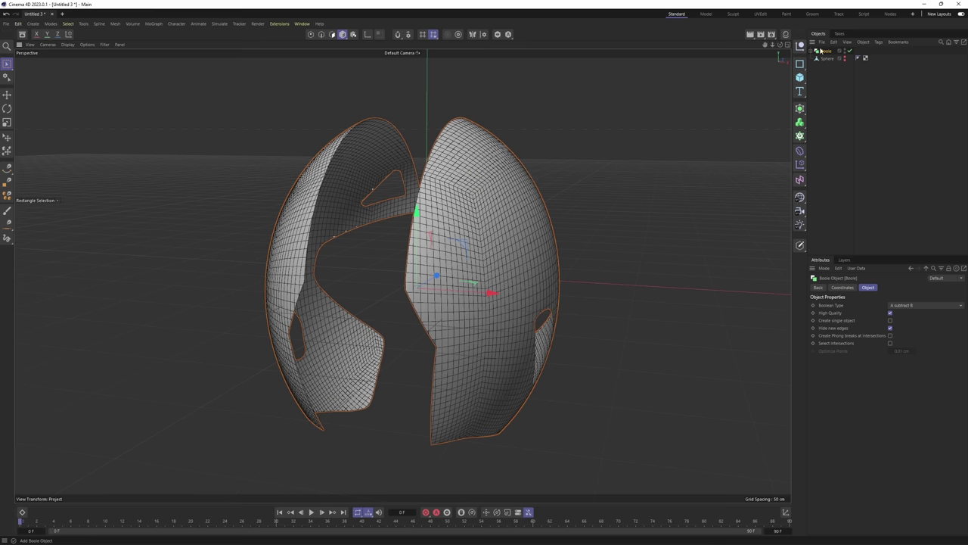
pyautogui.click(914, 306)
pyautogui.click(912, 316)
pyautogui.hotkey('ctrl', 'z')
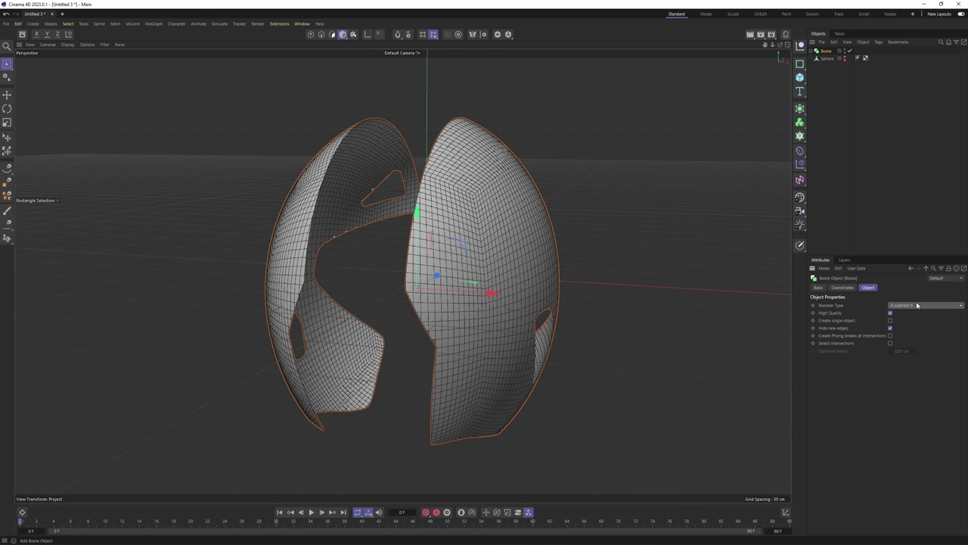
pyautogui.scroll(-1, 917, 306)
pyautogui.moveTo(498, 222)
pyautogui.keyDown('alt'); pyautogui.mouseDown()
pyautogui.moveTo(541, 215)
pyautogui.moveTo(515, 221)
pyautogui.mouseUp(); pyautogui.keyUp('alt')
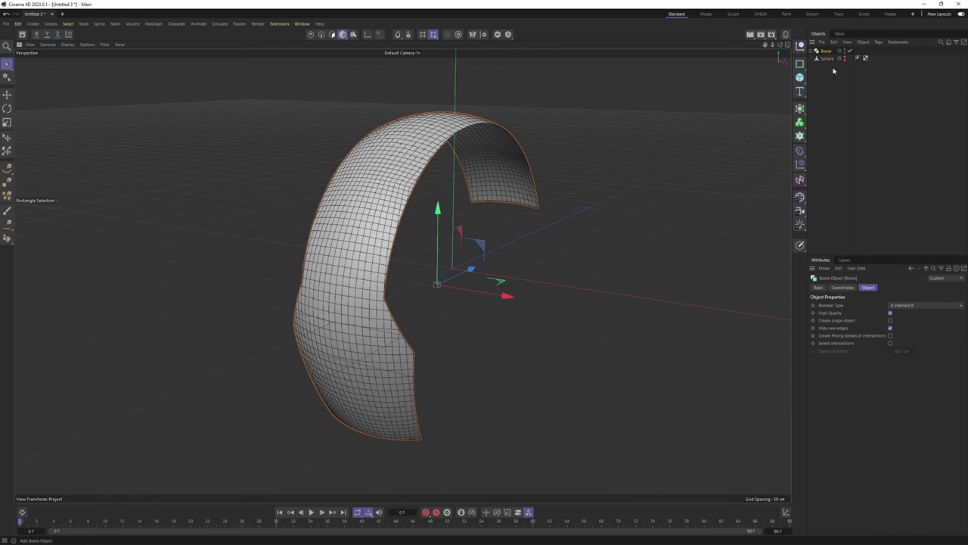
pyautogui.click(926, 306)
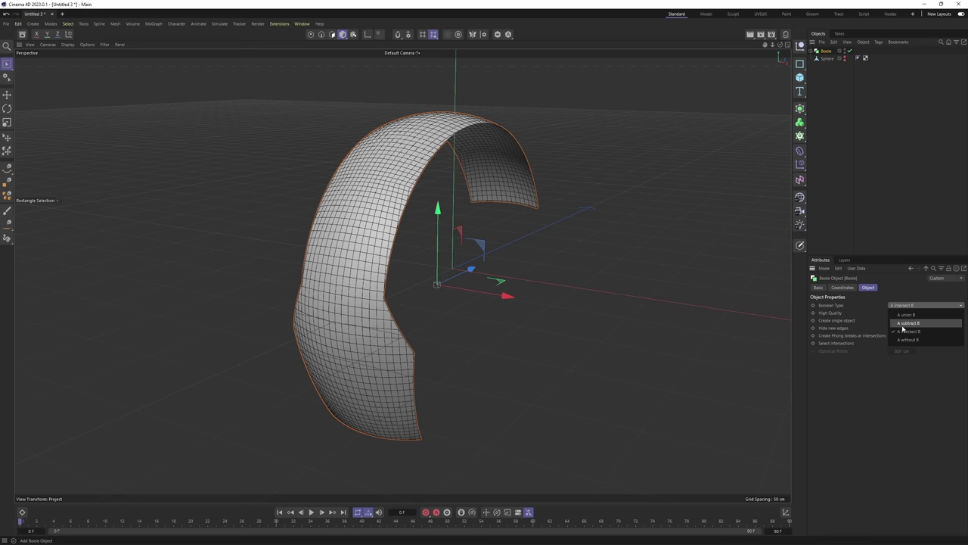
pyautogui.click(908, 324)
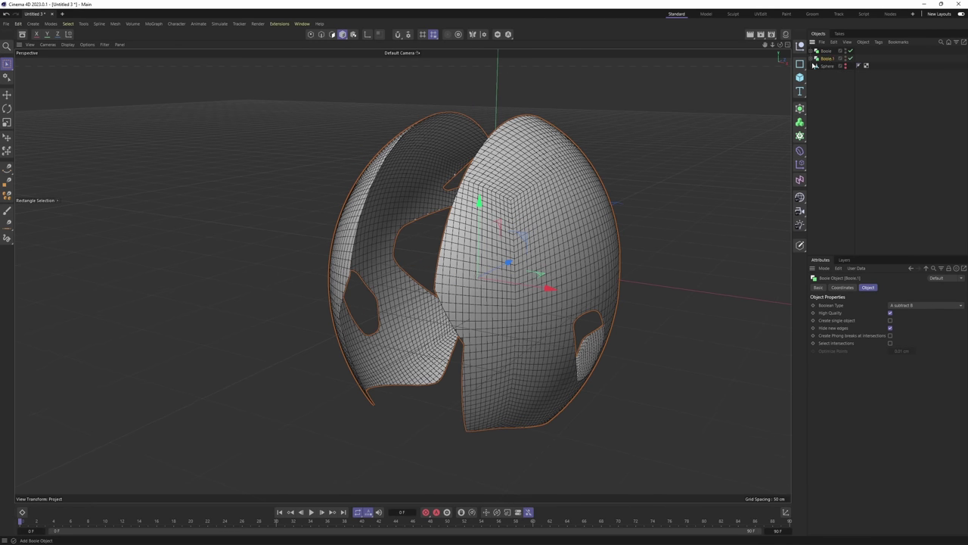
# Duplicate the Boole, hide the copy, and convert the original to an editable mesh with Create single object enabled
pyautogui.keyDown('alt'); pyautogui.click(846, 60); pyautogui.keyUp('alt')
pyautogui.click(826, 52)
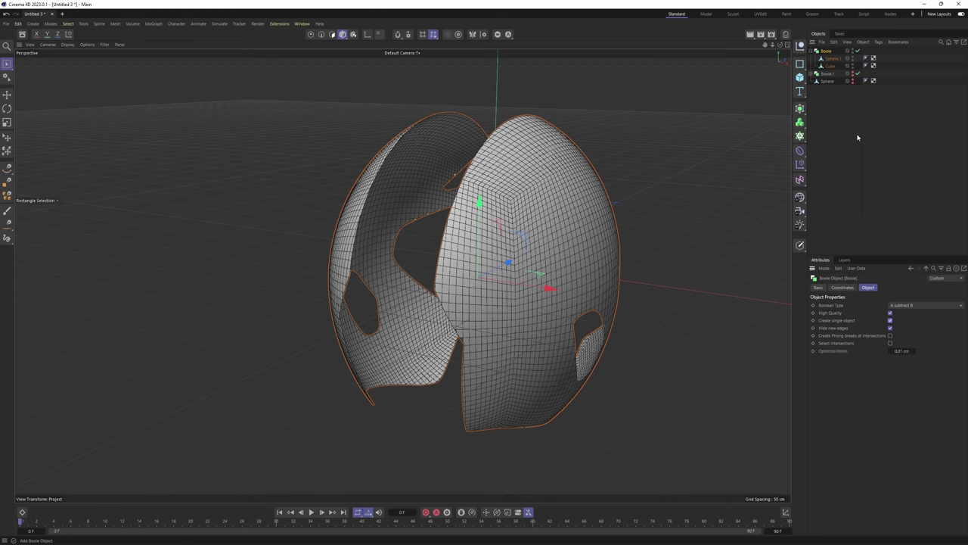
pyautogui.press('c')
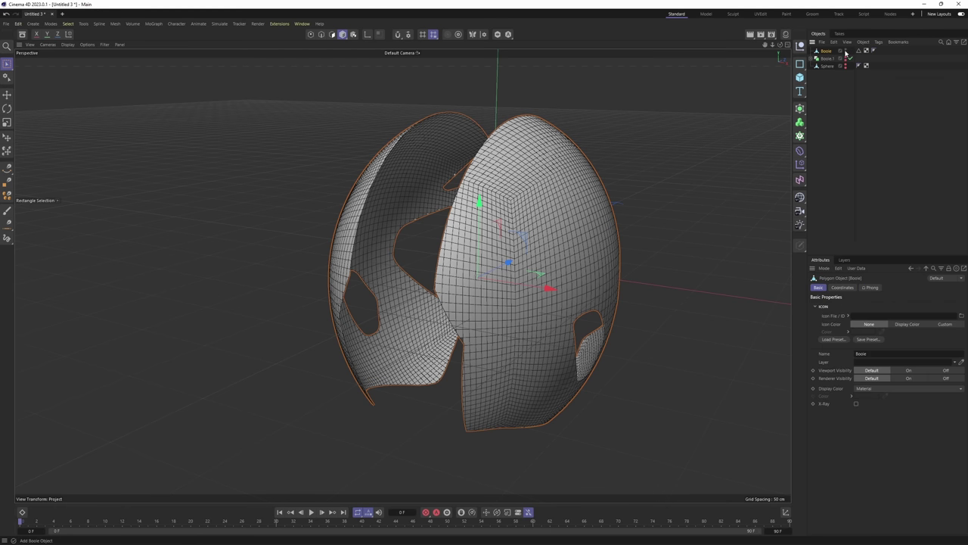
# Show only Boole.1, set its type to A intersect B, and convert it to a single editable centre-strip mesh
pyautogui.keyDown('alt'); pyautogui.click(846, 60); pyautogui.keyUp('alt')
pyautogui.click(822, 59)
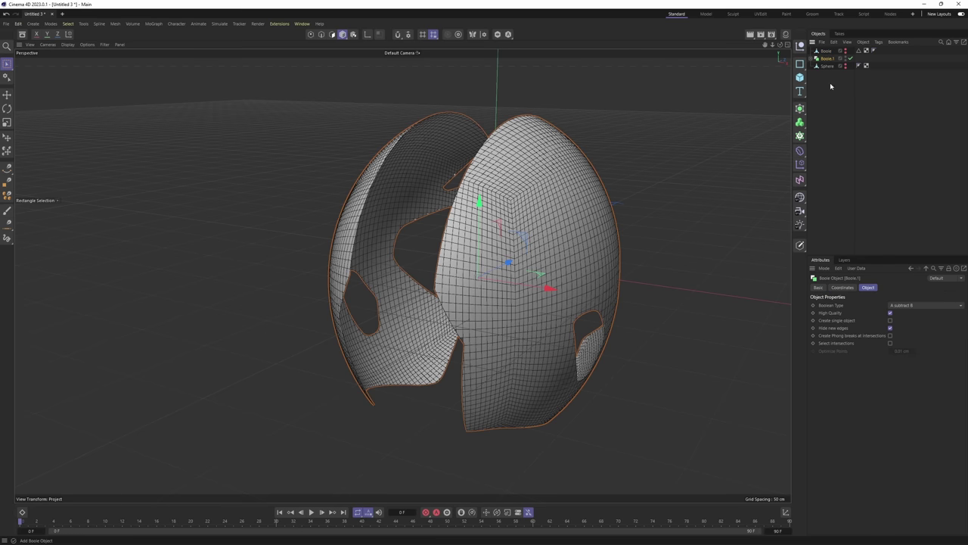
pyautogui.keyDown('alt'); pyautogui.moveTo(535, 197); pyautogui.dragTo(551, 206); pyautogui.keyUp('alt')
pyautogui.click(926, 305)
pyautogui.click(910, 333)
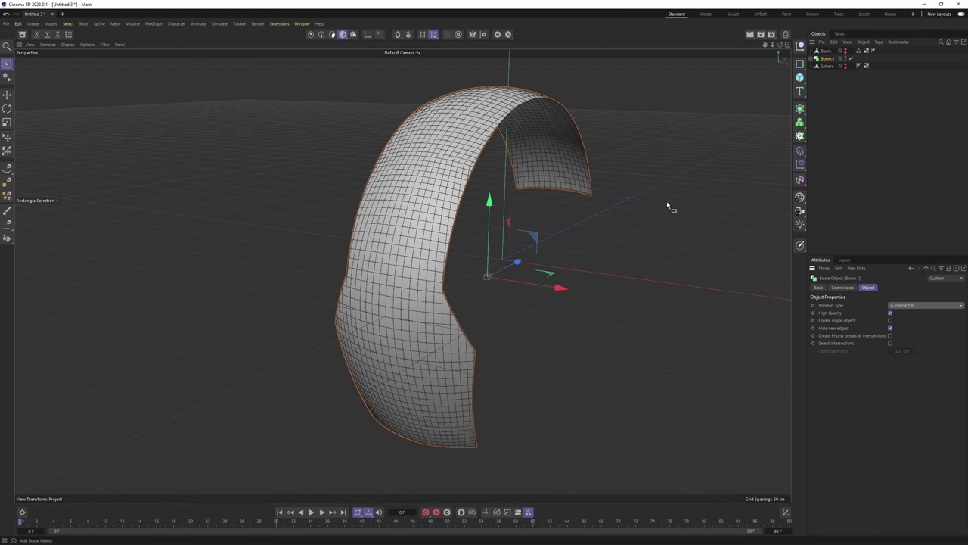
pyautogui.scroll(1, 611, 207)
pyautogui.keyDown('alt'); pyautogui.moveTo(602, 179); pyautogui.dragTo(619, 213, button='middle'); pyautogui.keyUp('alt')
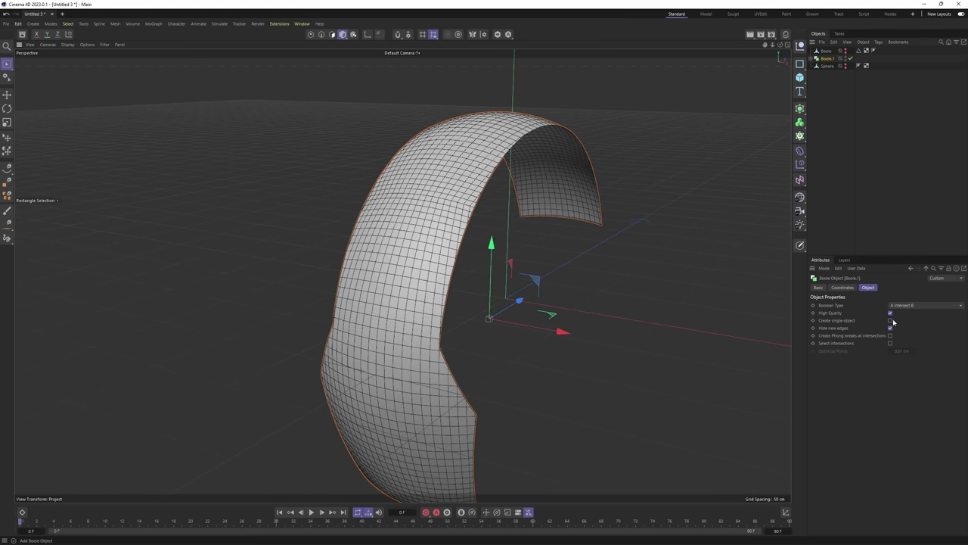
pyautogui.press('c')
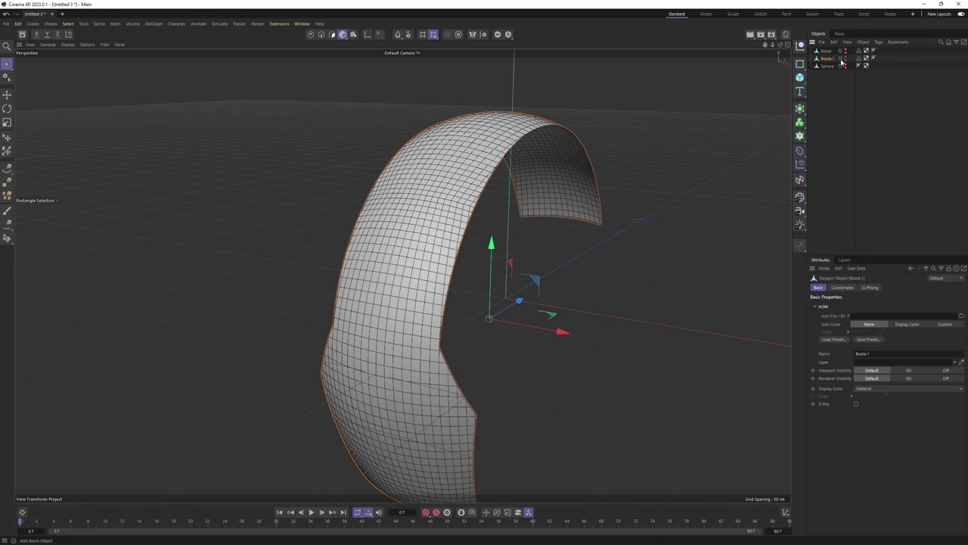
# Show the side shell mesh again and select the centre strip Boole.1 for polygon editing
pyautogui.click(845, 51)
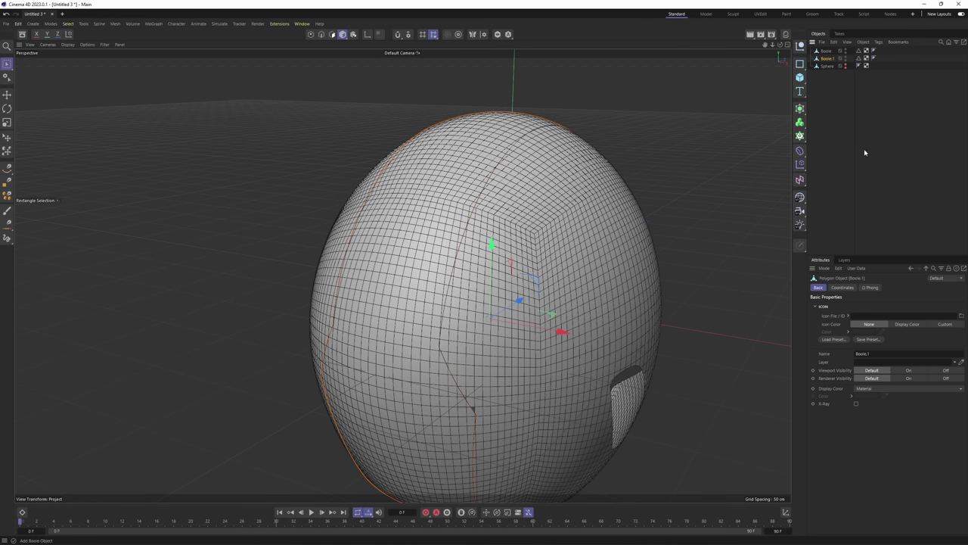
pyautogui.click(826, 51)
pyautogui.click(824, 59)
pyautogui.press('Return')
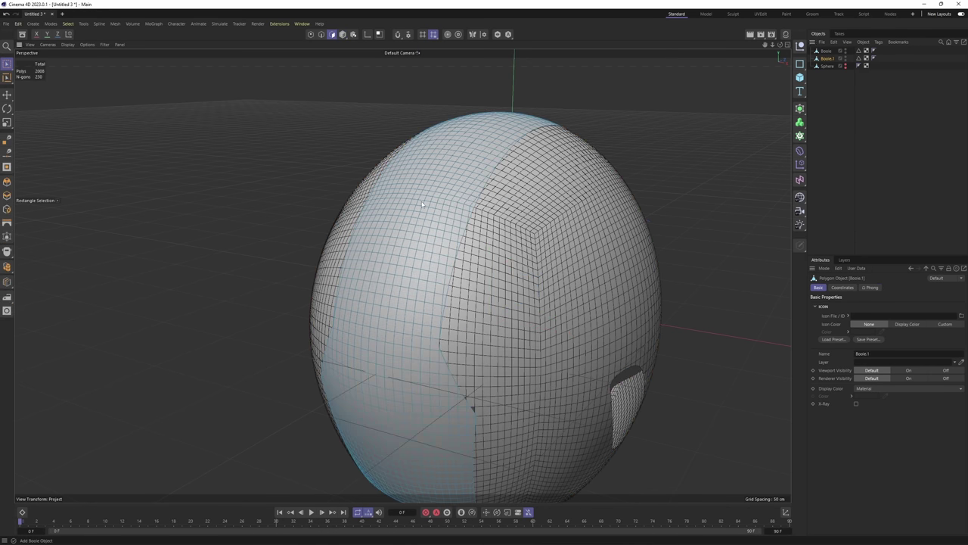
# Select all polygons of the centre strip and undo a trial move of them
pyautogui.scroll(-2, 477, 205)
pyautogui.press('e')
pyautogui.hotkey('ctrl', 'a')
pyautogui.moveTo(543, 297); pyautogui.dragTo(518, 277)
pyautogui.hotkey('ctrl', 'z')
# Extrude all selected centre-strip polygons outward so the strip stands slightly above the helmet shell
pyautogui.keyDown('alt'); pyautogui.moveTo(571, 162); pyautogui.dragTo(626, 132, button='middle'); pyautogui.keyUp('alt')
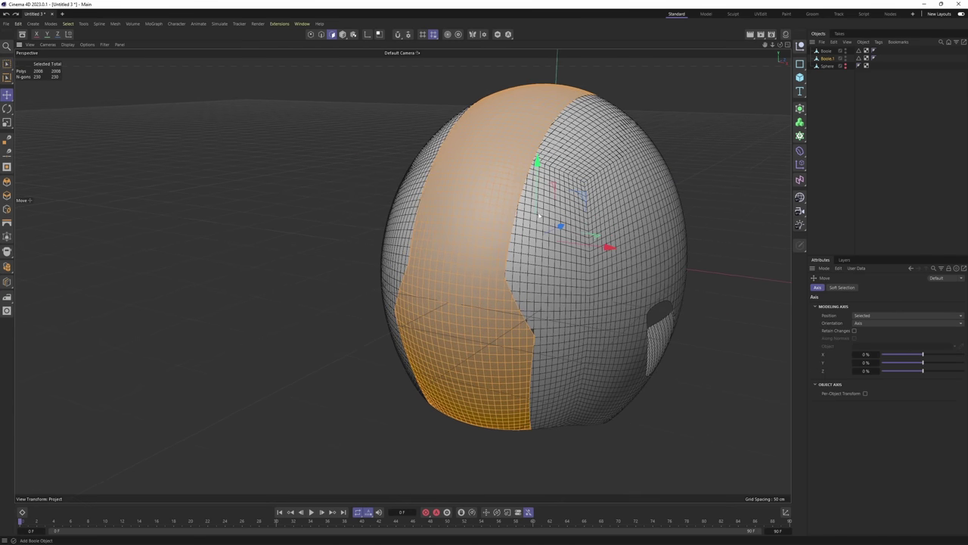
pyautogui.keyDown('alt'); pyautogui.moveTo(538, 216); pyautogui.dragTo(417, 188); pyautogui.keyUp('alt')
pyautogui.keyDown('alt'); pyautogui.moveTo(417, 188); pyautogui.dragTo(318, 167, button='middle'); pyautogui.keyUp('alt')
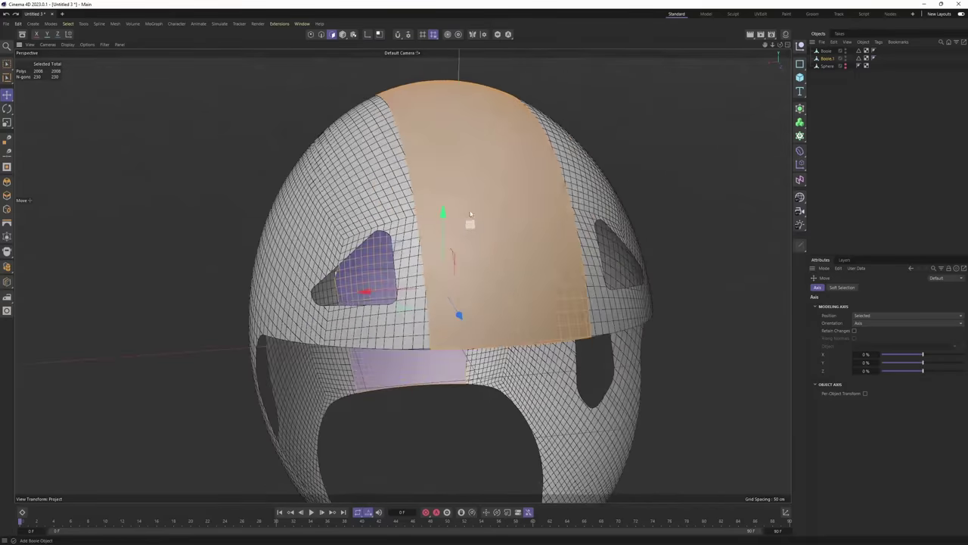
pyautogui.keyDown('alt'); pyautogui.moveTo(470, 214); pyautogui.dragTo(506, 212); pyautogui.keyUp('alt')
pyautogui.keyDown('alt'); pyautogui.moveTo(425, 205); pyautogui.dragTo(522, 159); pyautogui.keyUp('alt')
pyautogui.press('d')
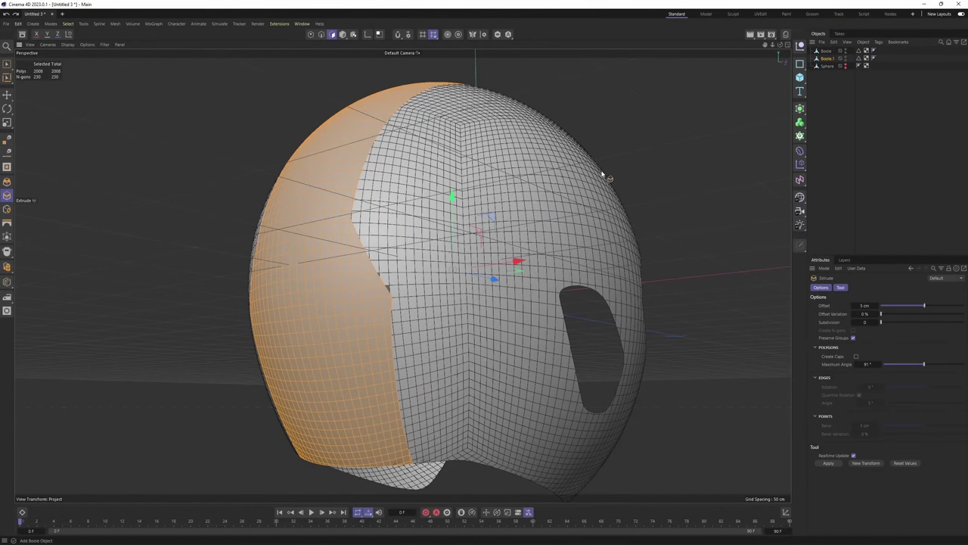
pyautogui.rightClick(603, 174)
pyautogui.click(616, 204)
pyautogui.keyDown('alt'); pyautogui.moveTo(451, 137); pyautogui.dragTo(561, 149); pyautogui.keyUp('alt')
pyautogui.keyDown('alt'); pyautogui.moveTo(561, 150); pyautogui.dragTo(533, 194, button='middle'); pyautogui.keyUp('alt')
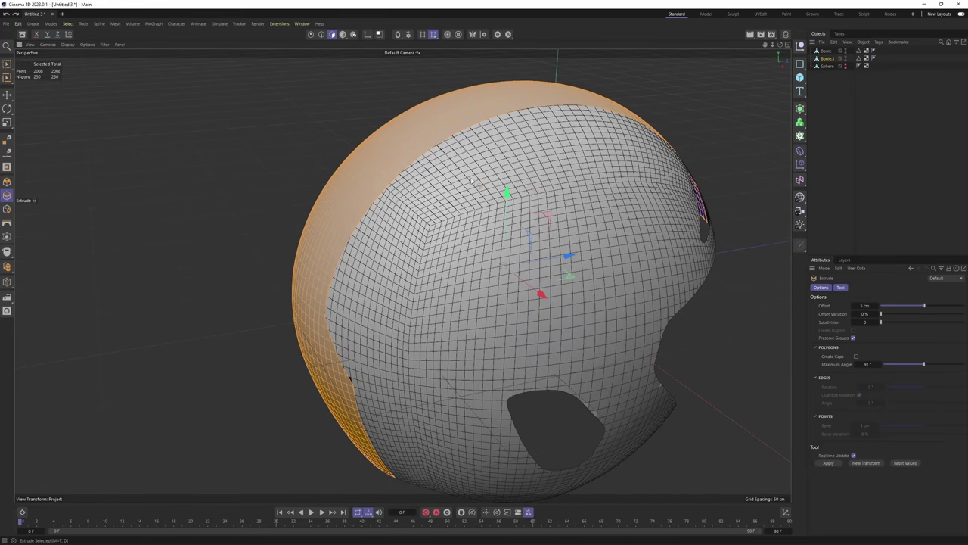
pyautogui.keyDown('alt'); pyautogui.moveTo(479, 183); pyautogui.dragTo(449, 198, button='right'); pyautogui.keyUp('alt')
pyautogui.keyDown('alt'); pyautogui.moveTo(449, 199); pyautogui.dragTo(421, 266); pyautogui.keyUp('alt')
pyautogui.keyDown('alt'); pyautogui.moveTo(632, 196); pyautogui.dragTo(523, 215, button='middle'); pyautogui.keyUp('alt')
pyautogui.moveTo(523, 215); pyautogui.dragTo(555, 215)
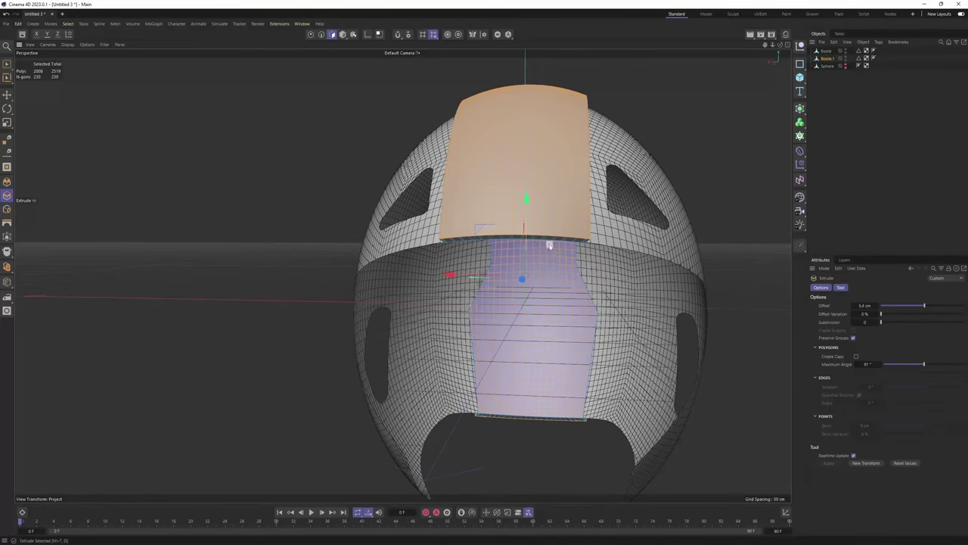
# Scale the extruded strip polygons narrower along the X axis so the strip's side walls slope inward
pyautogui.scroll(3, 513, 232)
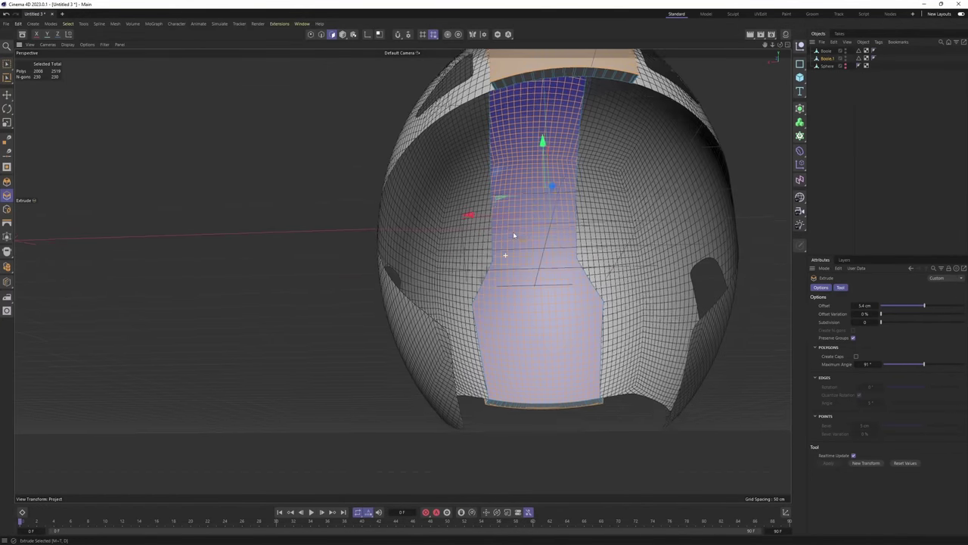
pyautogui.keyDown('alt'); pyautogui.moveTo(513, 236); pyautogui.dragTo(545, 176, button='right'); pyautogui.keyUp('alt')
pyautogui.keyDown('alt'); pyautogui.moveTo(545, 176); pyautogui.dragTo(533, 224, button='middle'); pyautogui.keyUp('alt')
pyautogui.press('t')
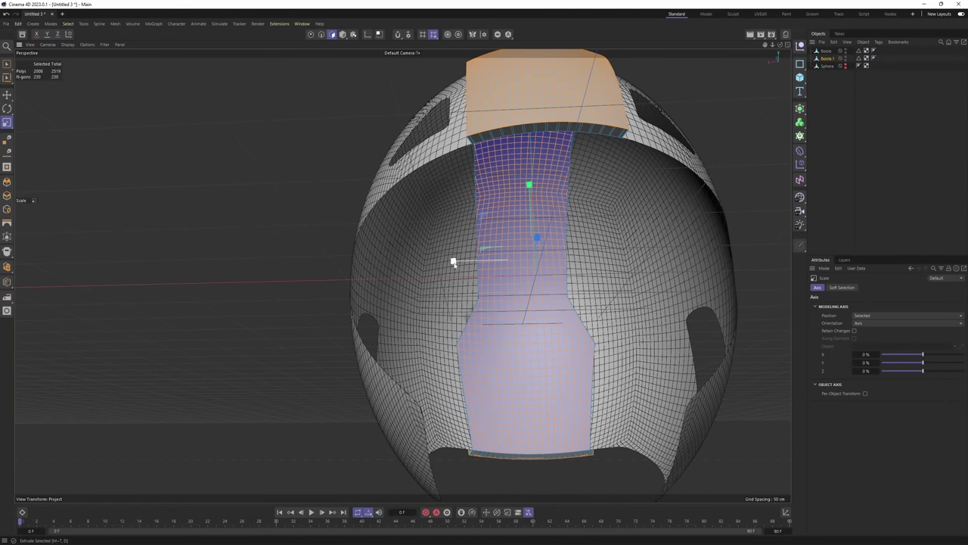
pyautogui.moveTo(452, 262); pyautogui.dragTo(537, 235)
pyautogui.scroll(-3, 465, 264)
pyautogui.scroll(1, 523, 234)
# Examine the raised strip's front edge up close and compare it with the side reference image
pyautogui.keyDown('alt'); pyautogui.moveTo(519, 216); pyautogui.dragTo(383, 190); pyautogui.keyUp('alt')
pyautogui.scroll(4, 463, 205)
pyautogui.scroll(5, 374, 227)
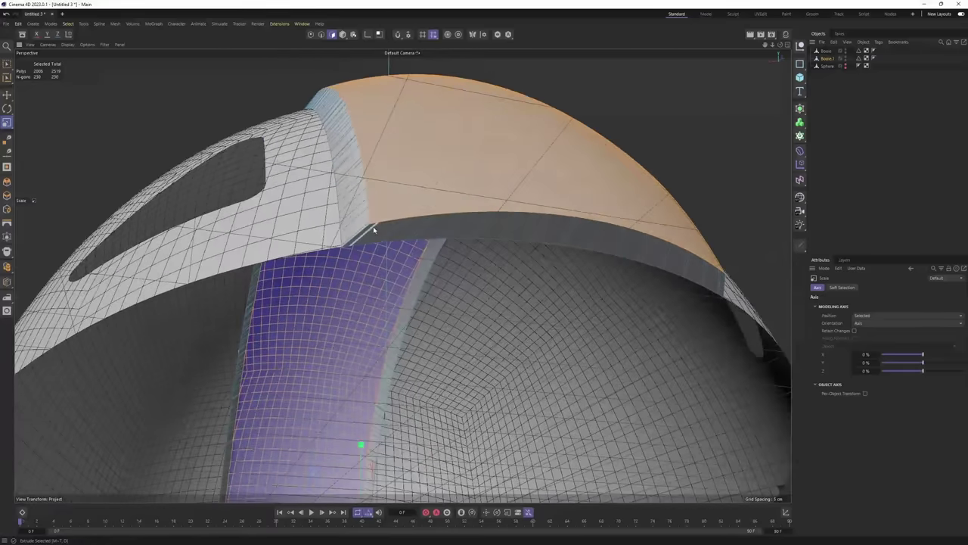
pyautogui.keyDown('alt'); pyautogui.moveTo(375, 229); pyautogui.dragTo(400, 255); pyautogui.keyUp('alt')
pyautogui.middleClick(400, 256)
pyautogui.middleClick(363, 288)
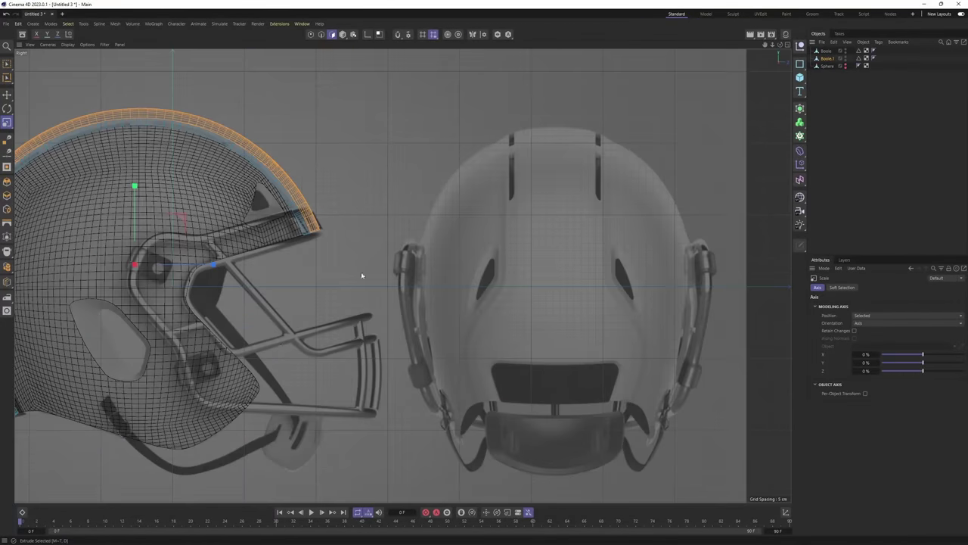
pyautogui.scroll(6, 361, 278)
pyautogui.press('space')
pyautogui.keyDown('alt'); pyautogui.moveTo(209, 144); pyautogui.dragTo(250, 156, button='middle'); pyautogui.keyUp('alt')
pyautogui.scroll(3, 253, 157)
pyautogui.middleClick(298, 163)
pyautogui.middleClick(317, 182)
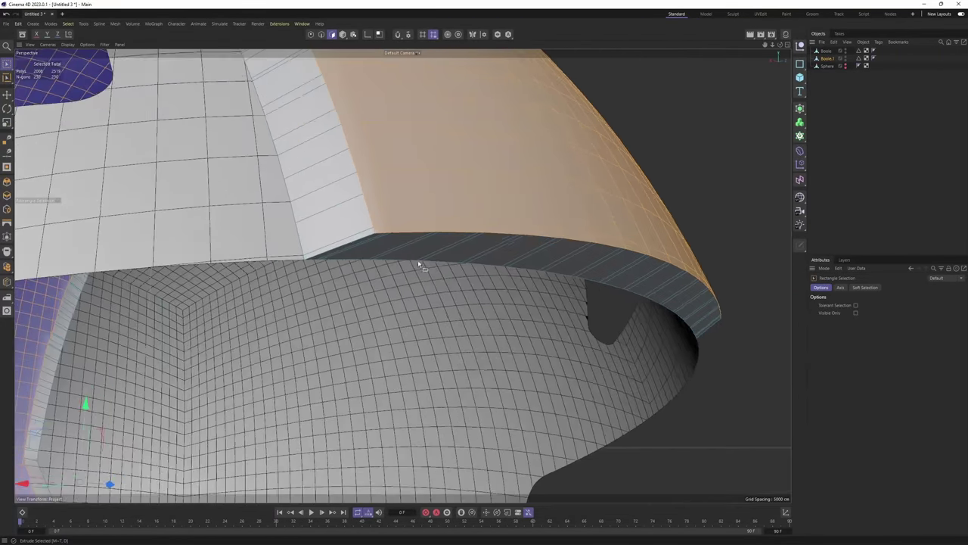
pyautogui.keyDown('alt'); pyautogui.moveTo(419, 264); pyautogui.dragTo(389, 207); pyautogui.keyUp('alt')
# Select the faces closing the strip's front end with Phong Break Selection and delete them
pyautogui.press('e')
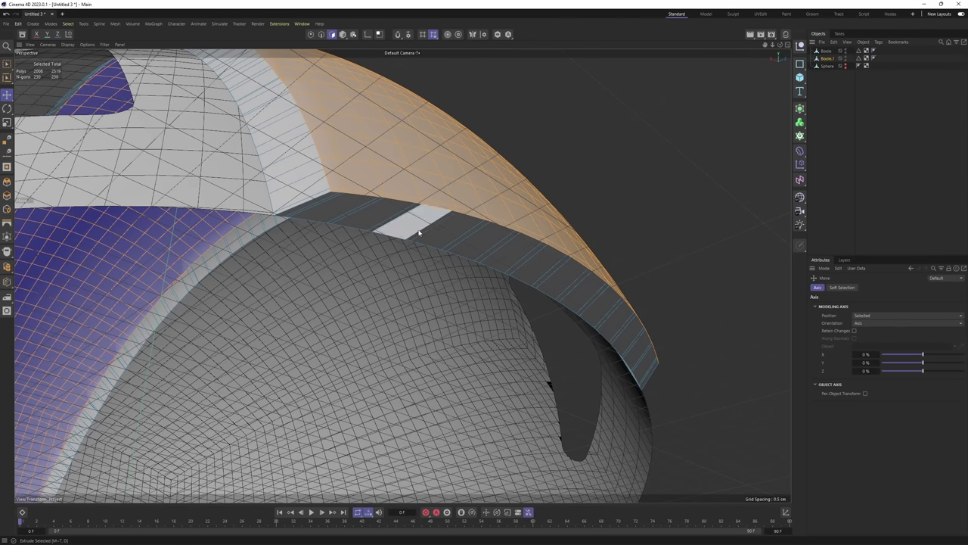
pyautogui.press('u')
pyautogui.press('n')
pyautogui.click(417, 229)
pyautogui.keyDown('alt'); pyautogui.moveTo(471, 247); pyautogui.dragTo(537, 241); pyautogui.keyUp('alt')
pyautogui.click(68, 24)
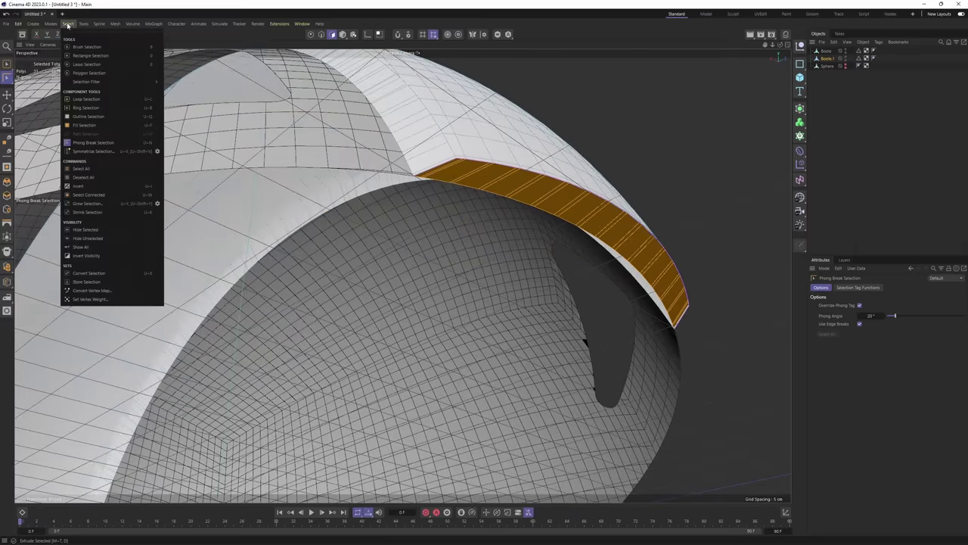
pyautogui.click(104, 142)
pyautogui.keyDown('alt'); pyautogui.moveTo(684, 277); pyautogui.dragTo(651, 276); pyautogui.keyUp('alt')
pyautogui.press('Delete')
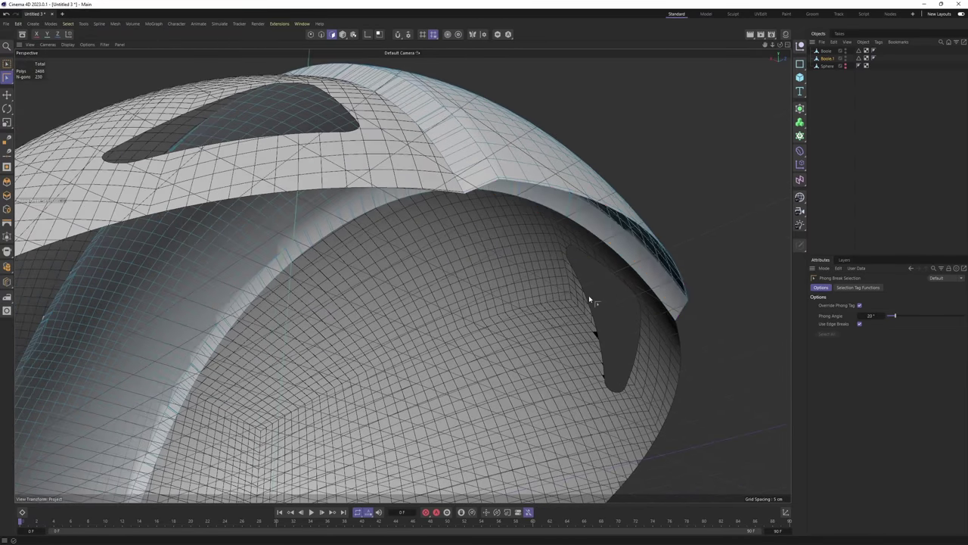
# Select the faces closing the strip's lower rear end with Phong Break Selection and delete them
pyautogui.keyDown('alt'); pyautogui.moveTo(588, 295); pyautogui.dragTo(363, 298); pyautogui.keyUp('alt')
pyautogui.click(363, 298)
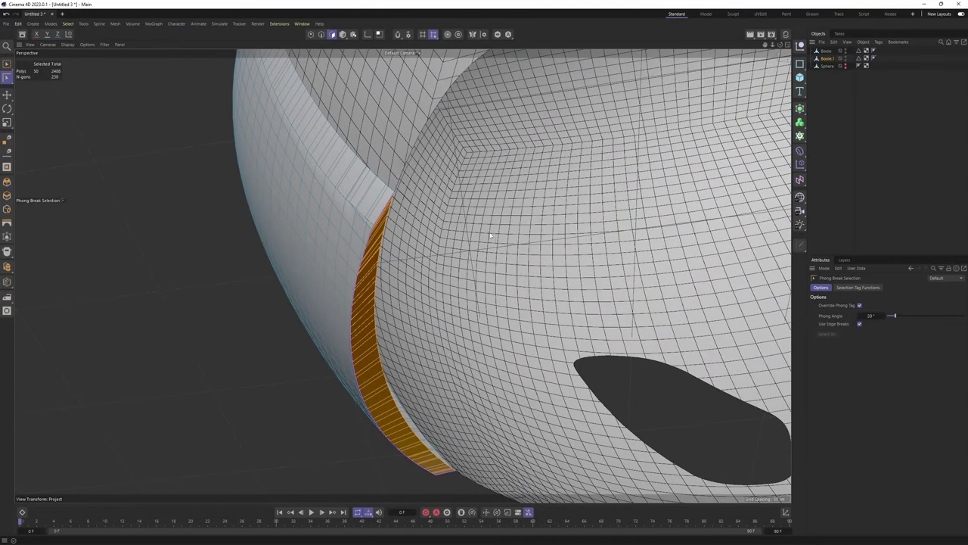
pyautogui.scroll(3, 388, 227)
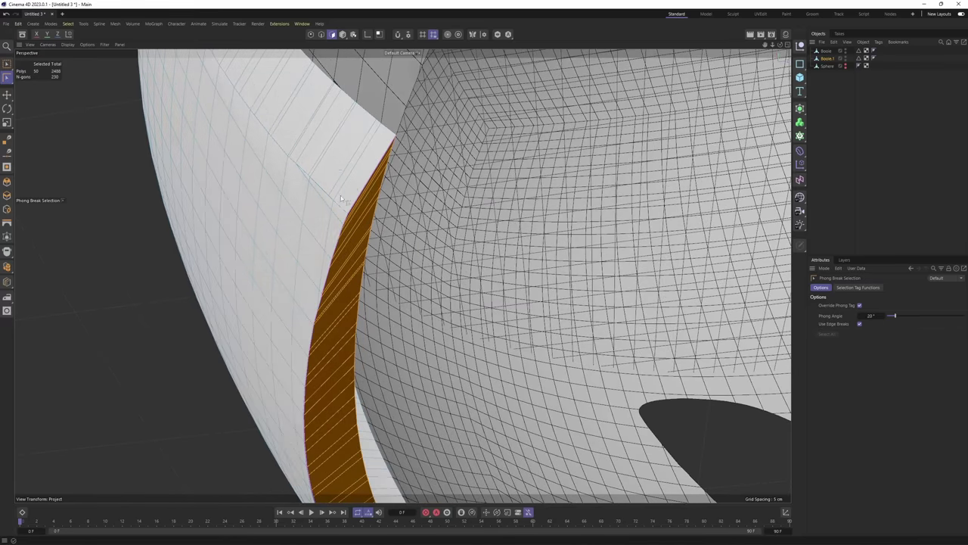
pyautogui.scroll(-3, 479, 249)
pyautogui.keyDown('alt'); pyautogui.moveTo(479, 249); pyautogui.dragTo(440, 158, button='middle'); pyautogui.keyUp('alt')
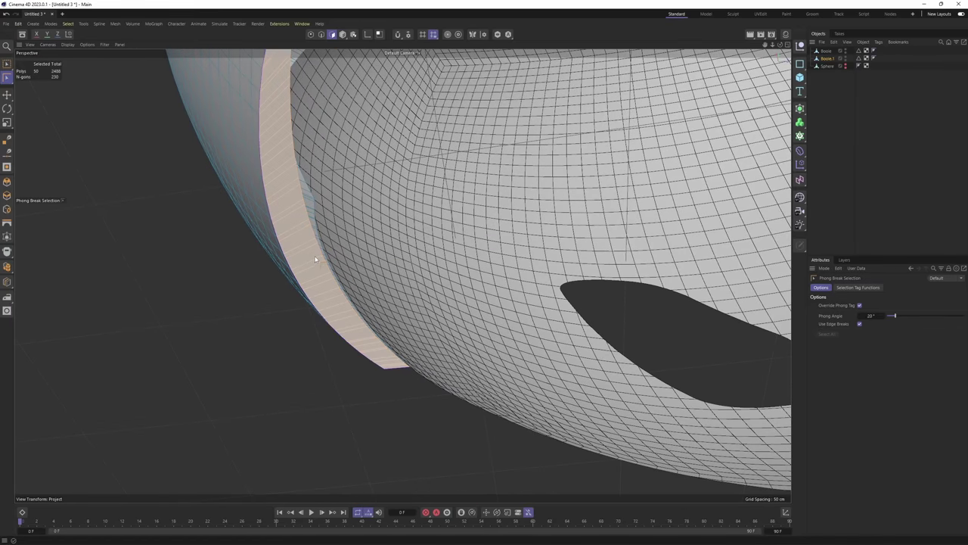
pyautogui.scroll(-2, 335, 150)
pyautogui.press('Delete')
# Merge the side shell Boole and the centre strip Boole.1 with Connect Objects + Delete
pyautogui.keyDown('alt'); pyautogui.moveTo(348, 229); pyautogui.dragTo(447, 324); pyautogui.keyUp('alt')
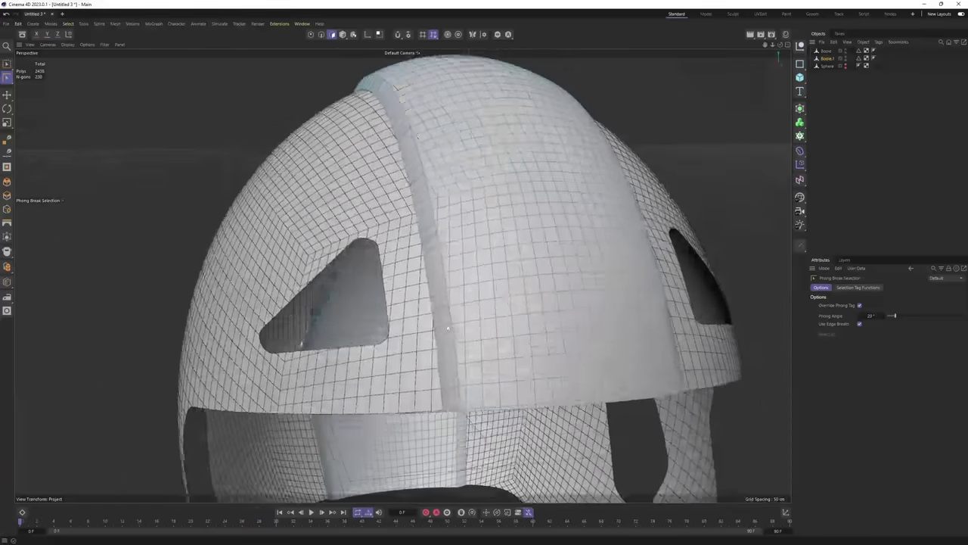
pyautogui.keyDown('alt'); pyautogui.moveTo(530, 255); pyautogui.dragTo(572, 233); pyautogui.keyUp('alt')
pyautogui.keyDown('shift'); pyautogui.click(829, 53); pyautogui.keyUp('shift')
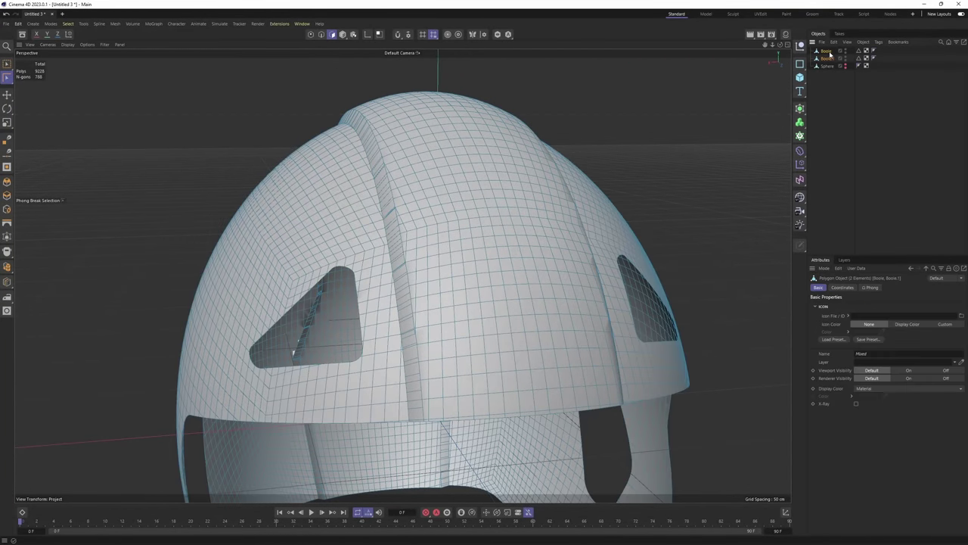
pyautogui.keyDown('alt'); pyautogui.moveTo(731, 109); pyautogui.dragTo(678, 117); pyautogui.keyUp('alt')
pyautogui.rightClick(830, 57)
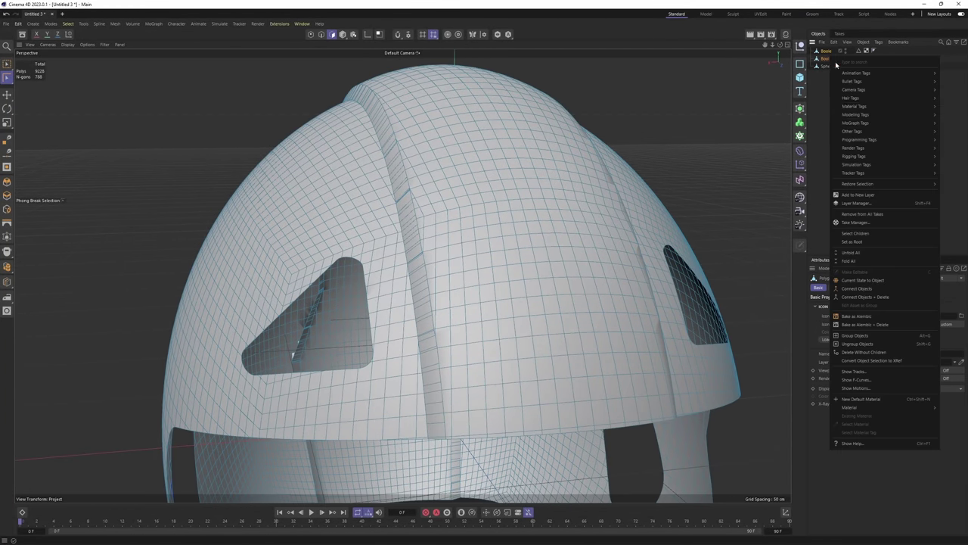
pyautogui.click(876, 296)
# Switch the merged helmet mesh to point editing at the seam between the strip wall and the shell
pyautogui.keyDown('alt'); pyautogui.moveTo(456, 355); pyautogui.dragTo(498, 264, button='middle'); pyautogui.keyUp('alt')
pyautogui.keyDown('alt'); pyautogui.moveTo(498, 267); pyautogui.dragTo(446, 227); pyautogui.keyUp('alt')
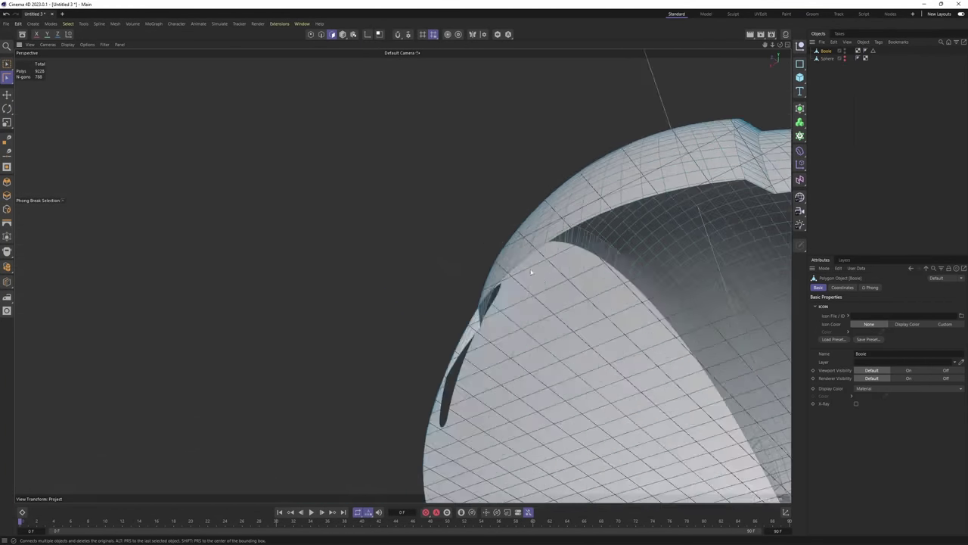
pyautogui.scroll(5, 441, 179)
pyautogui.keyDown('alt'); pyautogui.moveTo(441, 178); pyautogui.dragTo(431, 217); pyautogui.keyUp('alt')
pyautogui.keyDown('alt'); pyautogui.moveTo(414, 283); pyautogui.dragTo(542, 279); pyautogui.keyUp('alt')
pyautogui.keyDown('alt'); pyautogui.moveTo(487, 230); pyautogui.dragTo(528, 239); pyautogui.keyUp('alt')
pyautogui.keyDown('alt'); pyautogui.moveTo(494, 189); pyautogui.dragTo(612, 249, button='right'); pyautogui.keyUp('alt')
pyautogui.press('Return')
pyautogui.press('e')
pyautogui.scroll(5, 498, 214)
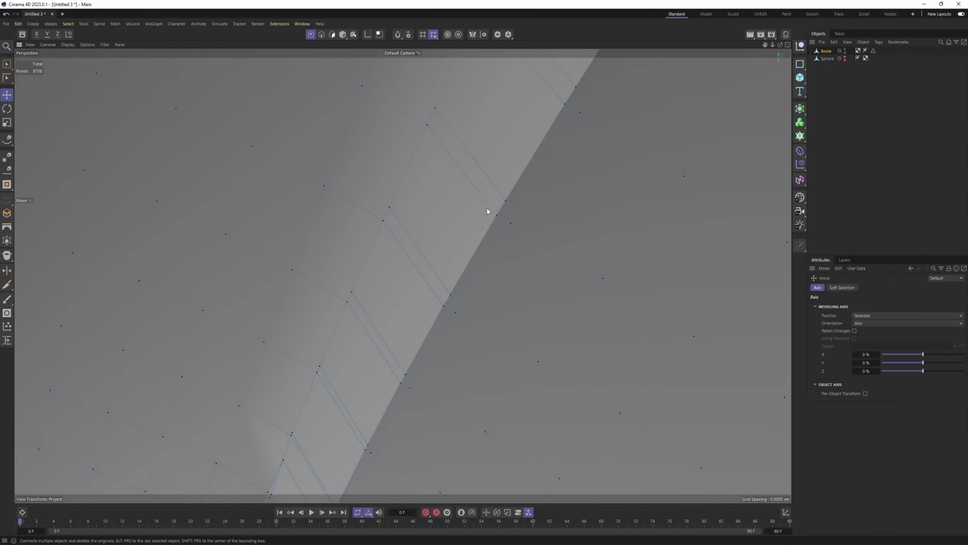
# Try moving a single seam point upward to test whether the strip and shell are joined, and undo the move
pyautogui.press('0')
pyautogui.moveTo(507, 223); pyautogui.dragTo(508, 225)
pyautogui.keyDown('alt'); pyautogui.moveTo(516, 194); pyautogui.dragTo(486, 244, button='middle'); pyautogui.keyUp('alt')
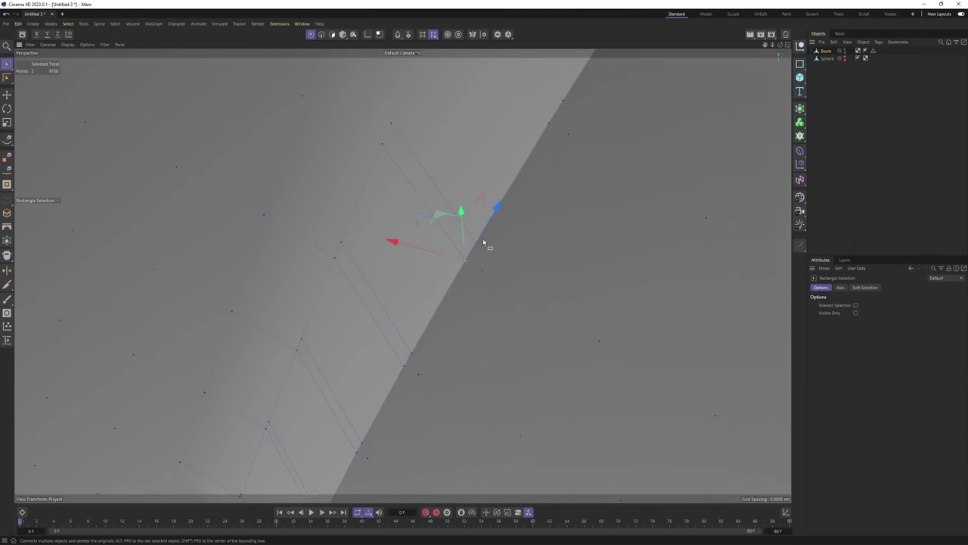
pyautogui.moveTo(486, 245)
pyautogui.keyDown('alt'); pyautogui.mouseDown()
pyautogui.moveTo(471, 240)
pyautogui.moveTo(467, 275)
pyautogui.mouseUp(); pyautogui.keyUp('alt')
pyautogui.press('e')
pyautogui.moveTo(464, 216); pyautogui.dragTo(463, 199)
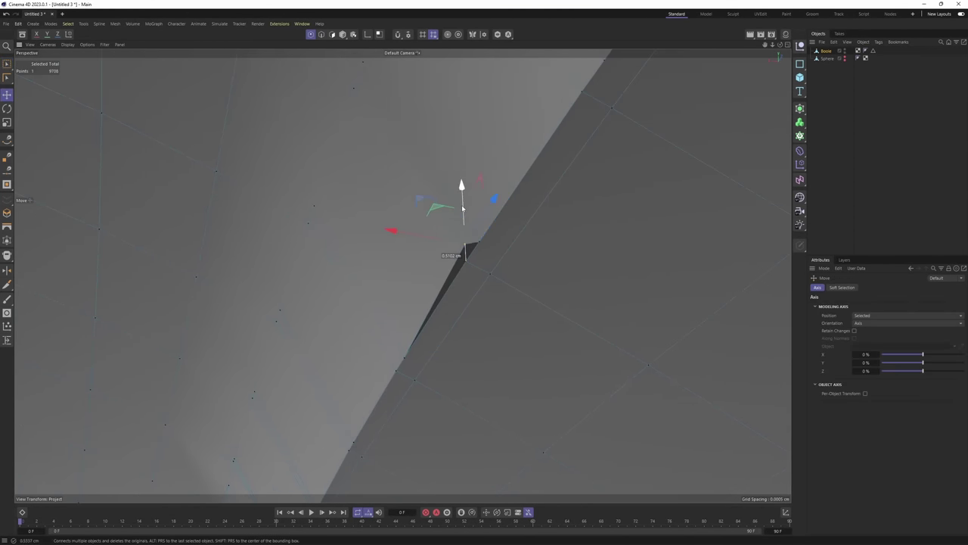
pyautogui.hotkey('ctrl', 'z')
pyautogui.scroll(-2, 542, 262)
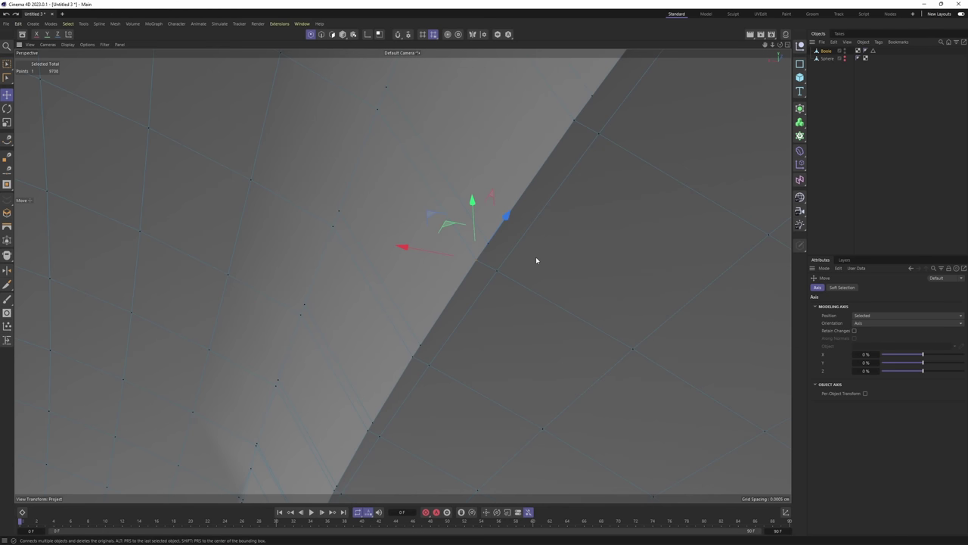
# Run Optimize on all points of the merged helmet mesh and return to Model mode
pyautogui.hotkey('ctrl', 'a')
pyautogui.rightClick(565, 238)
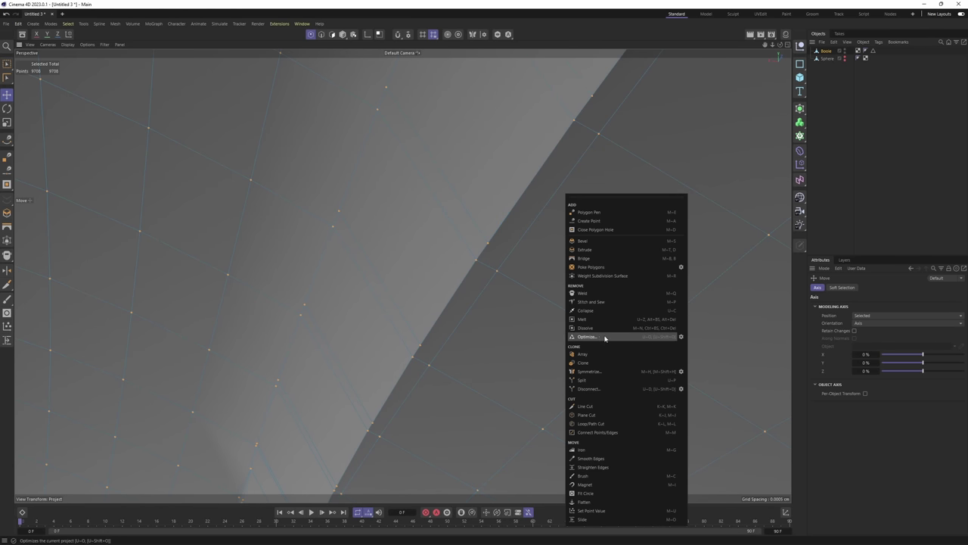
pyautogui.click(605, 338)
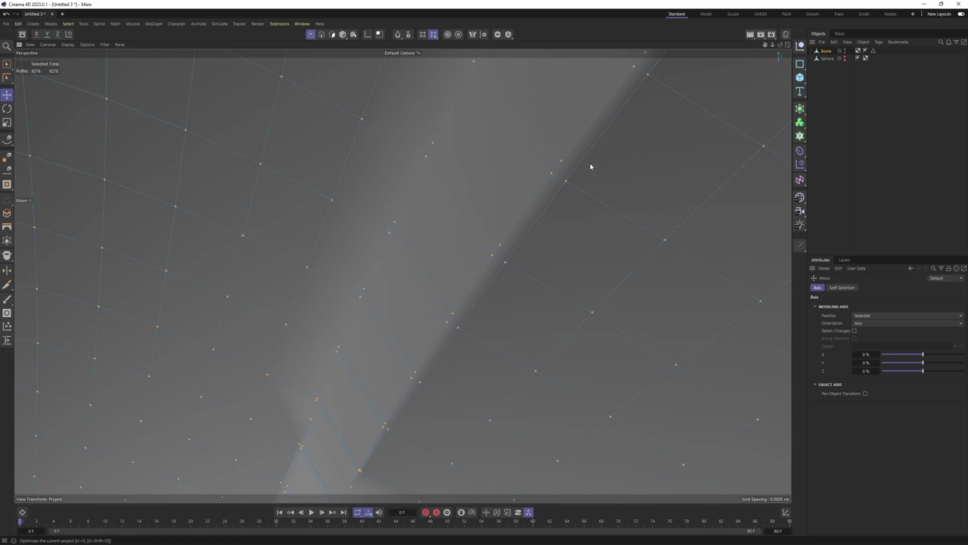
pyautogui.scroll(5, 555, 160)
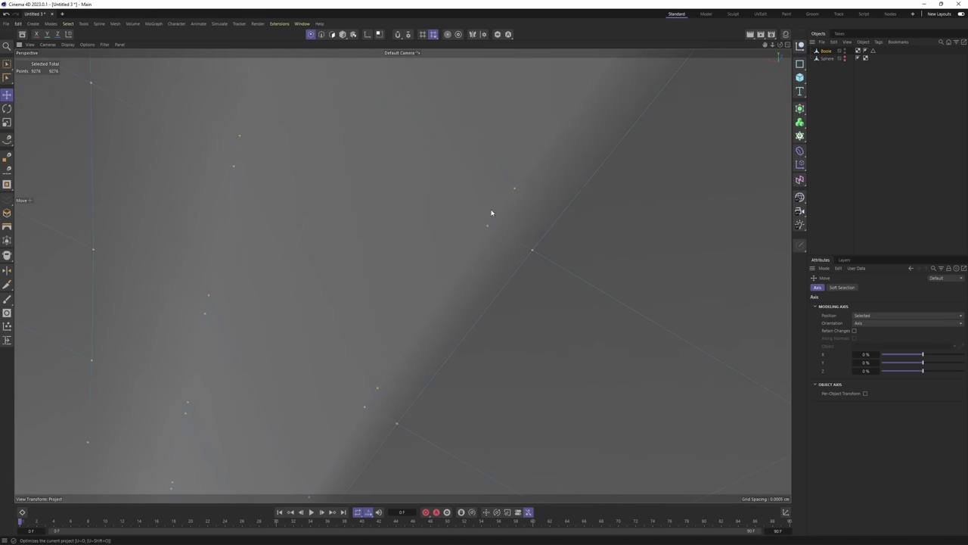
pyautogui.scroll(-10, 509, 199)
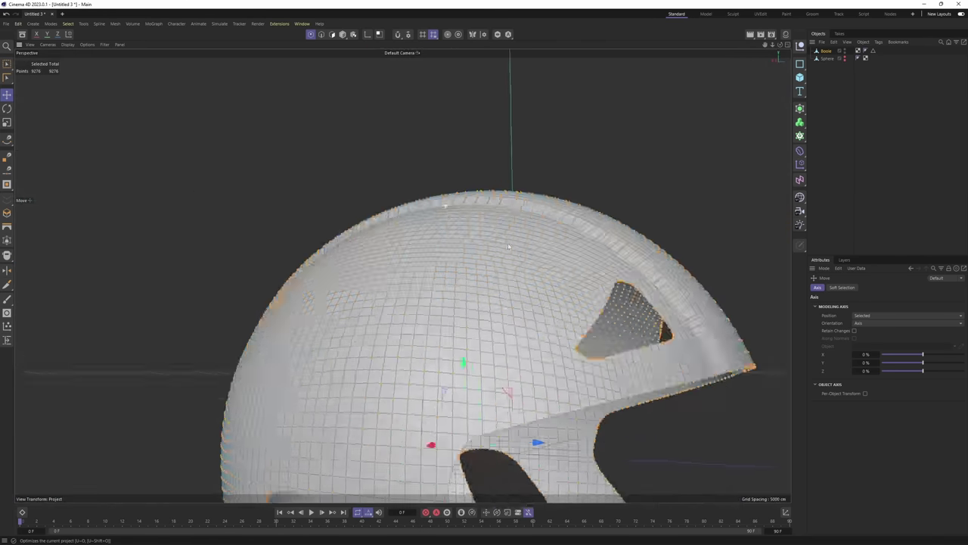
pyautogui.keyDown('alt'); pyautogui.moveTo(509, 246); pyautogui.dragTo(711, 265); pyautogui.keyUp('alt')
pyautogui.keyDown('alt'); pyautogui.moveTo(519, 194); pyautogui.dragTo(494, 143, button='middle'); pyautogui.keyUp('alt')
pyautogui.scroll(-5, 500, 248)
pyautogui.keyDown('alt'); pyautogui.moveTo(499, 247); pyautogui.dragTo(424, 254); pyautogui.keyUp('alt')
pyautogui.keyDown('alt'); pyautogui.moveTo(423, 326); pyautogui.dragTo(444, 260, button='middle'); pyautogui.keyUp('alt')
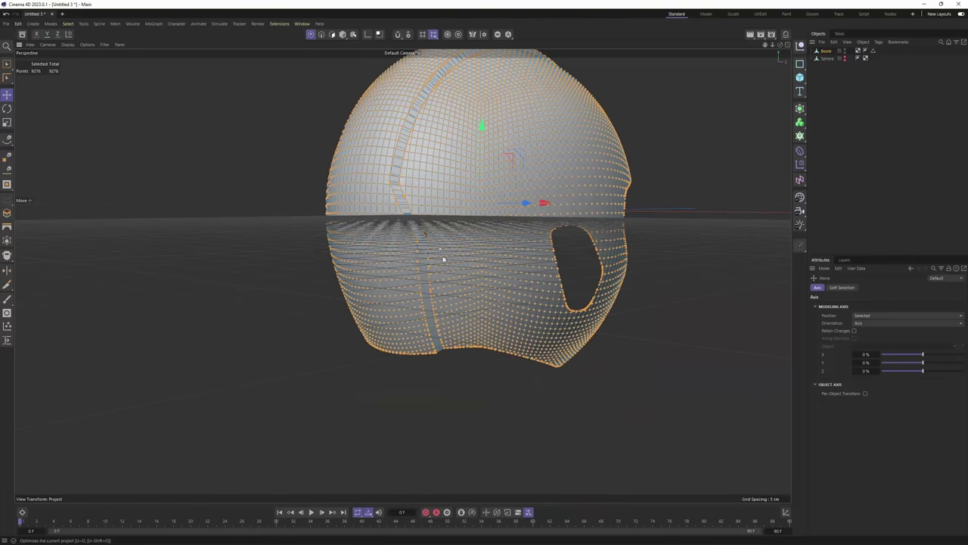
pyautogui.press('Return')
# Add a Cylinder primitive to the scene and set its orientation to -Z
pyautogui.middleClick(475, 307)
pyautogui.middleClick(485, 384)
pyautogui.keyDown('alt'); pyautogui.moveTo(193, 238); pyautogui.dragTo(375, 288, button='middle'); pyautogui.keyUp('alt')
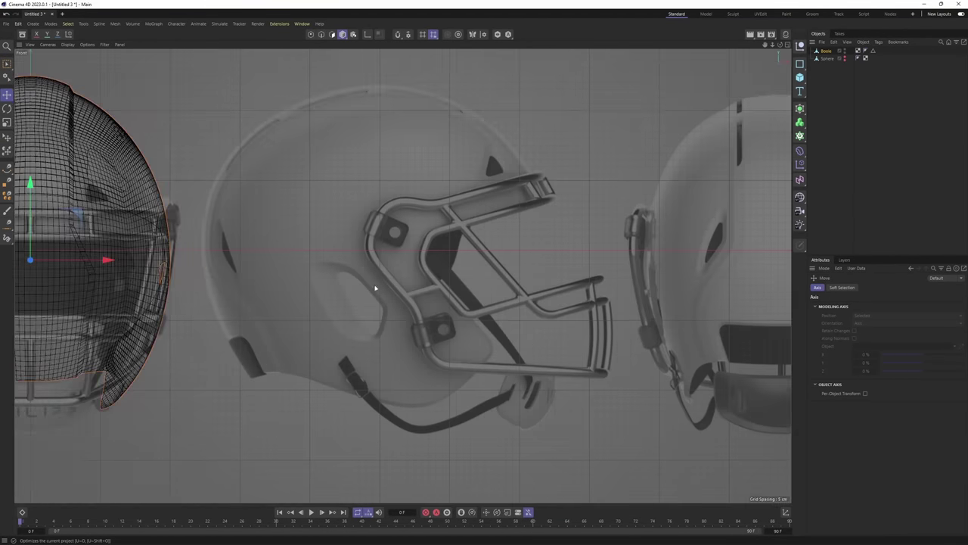
pyautogui.middleClick(262, 221)
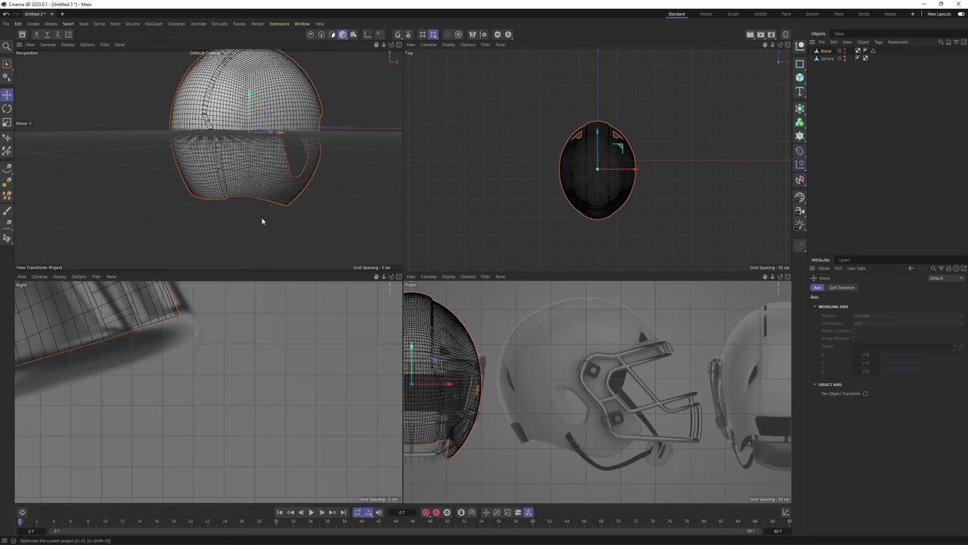
pyautogui.middleClick(316, 194)
pyautogui.moveTo(799, 77); pyautogui.dragTo(876, 90)
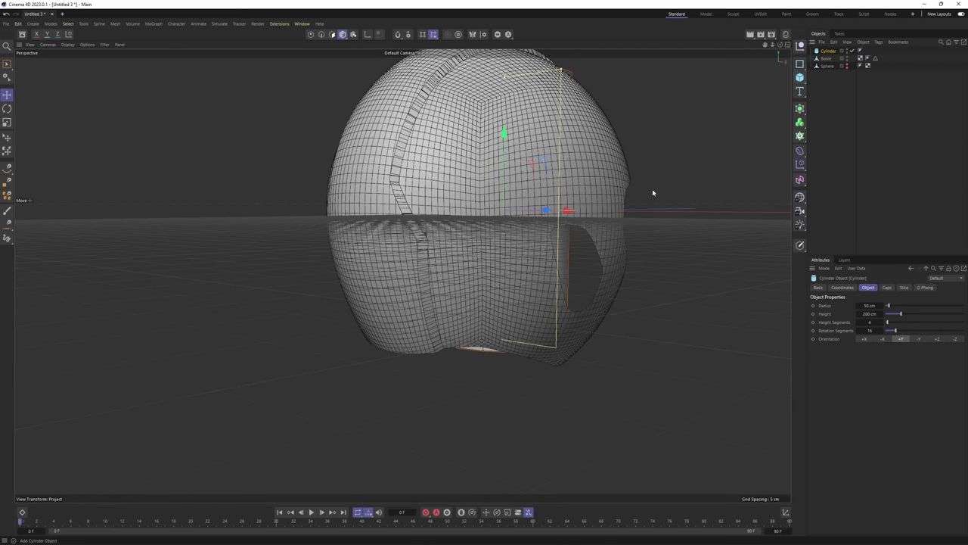
pyautogui.click(875, 340)
pyautogui.click(938, 340)
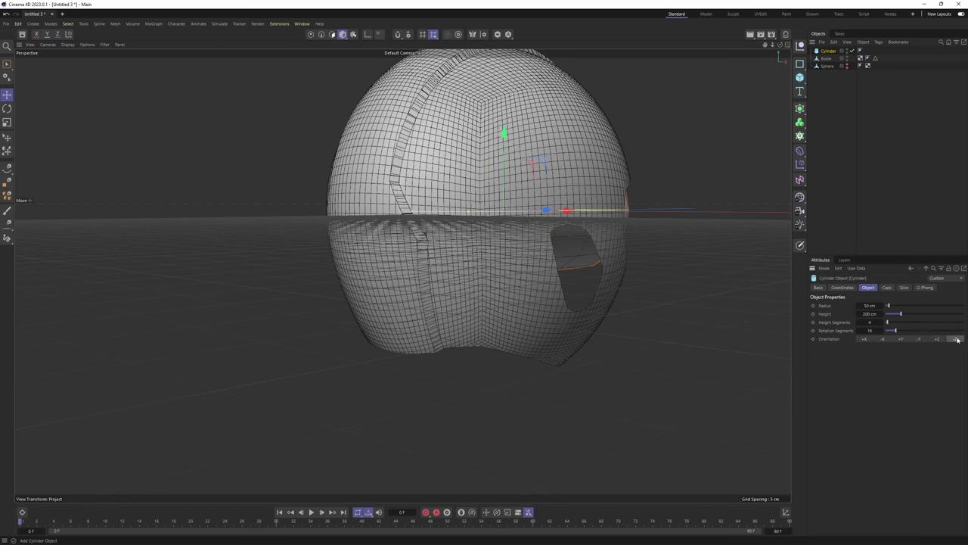
pyautogui.click(957, 340)
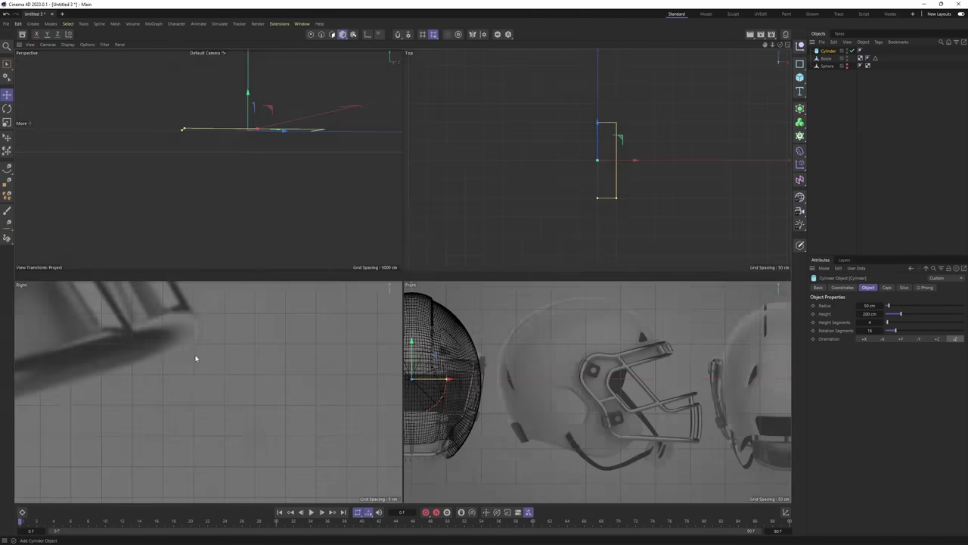
# Scale the cylinder down in the side view and move it to the rear of the helmet shell
pyautogui.middleClick(195, 357)
pyautogui.scroll(-8, 231, 314)
pyautogui.keyDown('alt'); pyautogui.moveTo(231, 313); pyautogui.dragTo(489, 314, button='middle'); pyautogui.keyUp('alt')
pyautogui.press('t')
pyautogui.moveTo(488, 312); pyautogui.dragTo(339, 347)
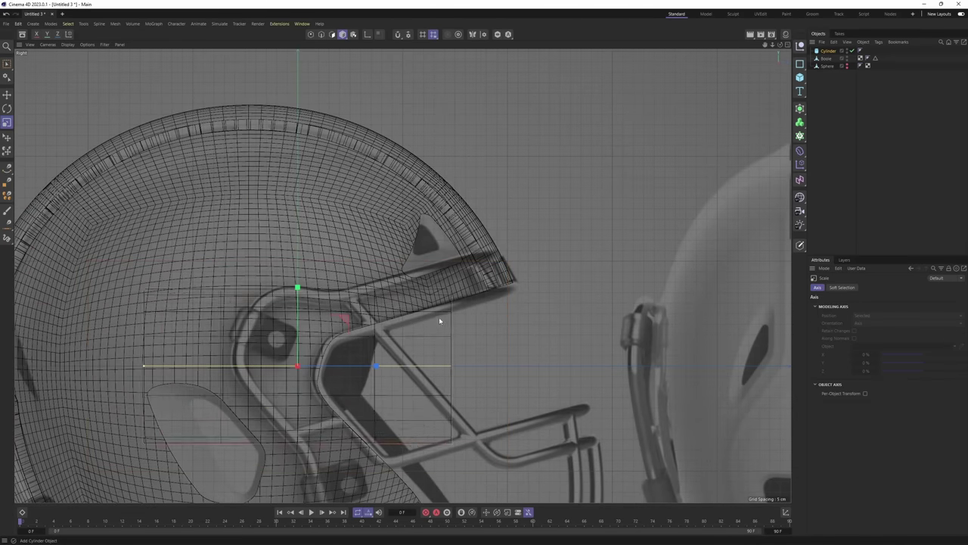
pyautogui.press('e')
pyautogui.keyDown('alt'); pyautogui.moveTo(339, 311); pyautogui.dragTo(446, 276, button='middle'); pyautogui.keyUp('alt')
pyautogui.moveTo(451, 290); pyautogui.dragTo(225, 277)
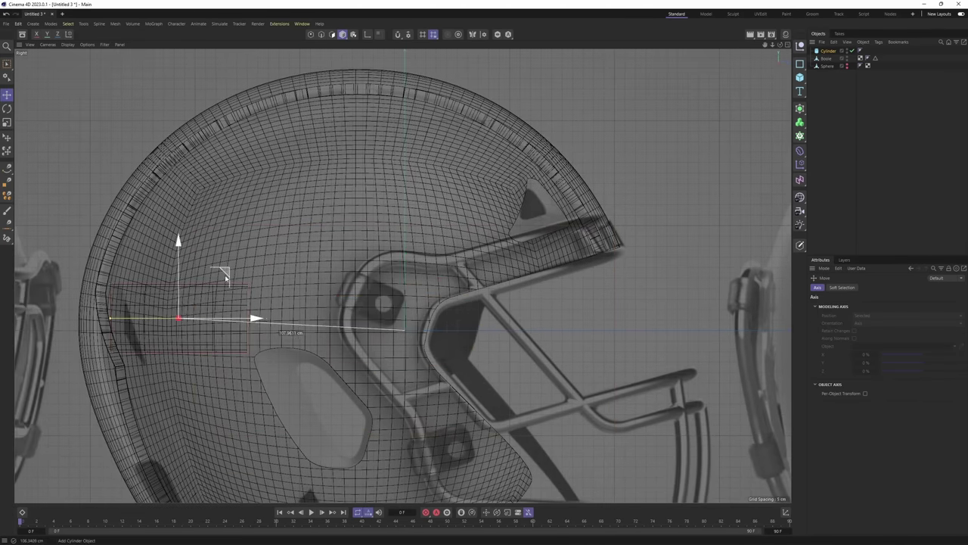
# Position the cylinder through the rear of the shell beside the centre strip, with a radius of about 14.4 cm
pyautogui.middleClick(225, 276)
pyautogui.middleClick(227, 227)
pyautogui.keyDown('alt'); pyautogui.moveTo(250, 218); pyautogui.dragTo(488, 235); pyautogui.keyUp('alt')
pyautogui.scroll(1, 466, 229)
pyautogui.scroll(1, 445, 239)
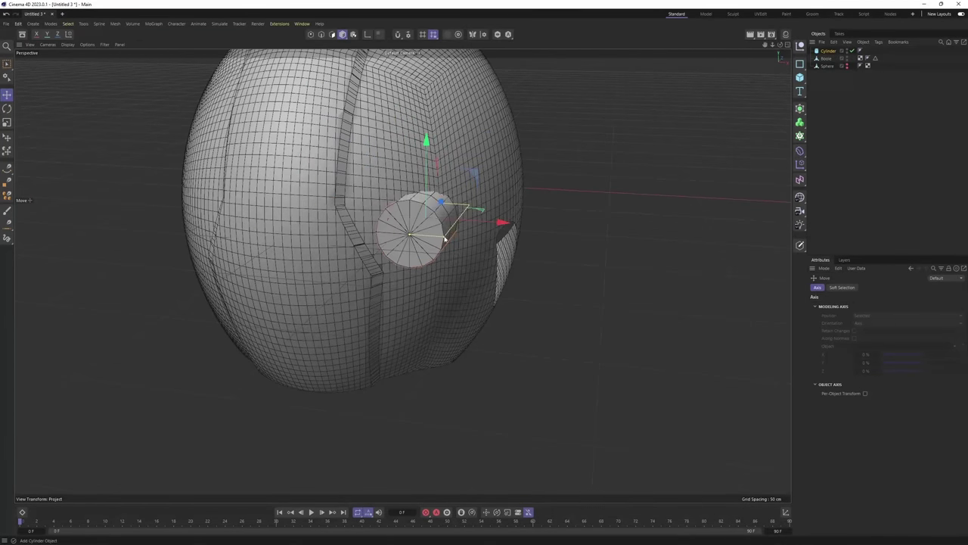
pyautogui.moveTo(427, 141); pyautogui.dragTo(426, 116)
pyautogui.moveTo(502, 197); pyautogui.dragTo(478, 191)
pyautogui.moveTo(425, 206)
pyautogui.mouseDown()
pyautogui.moveTo(410, 209)
pyautogui.moveTo(420, 208)
pyautogui.mouseUp()
pyautogui.keyDown('alt'); pyautogui.moveTo(424, 208); pyautogui.dragTo(530, 182); pyautogui.keyUp('alt')
pyautogui.keyDown('alt'); pyautogui.moveTo(528, 183); pyautogui.dragTo(484, 227); pyautogui.keyUp('alt')
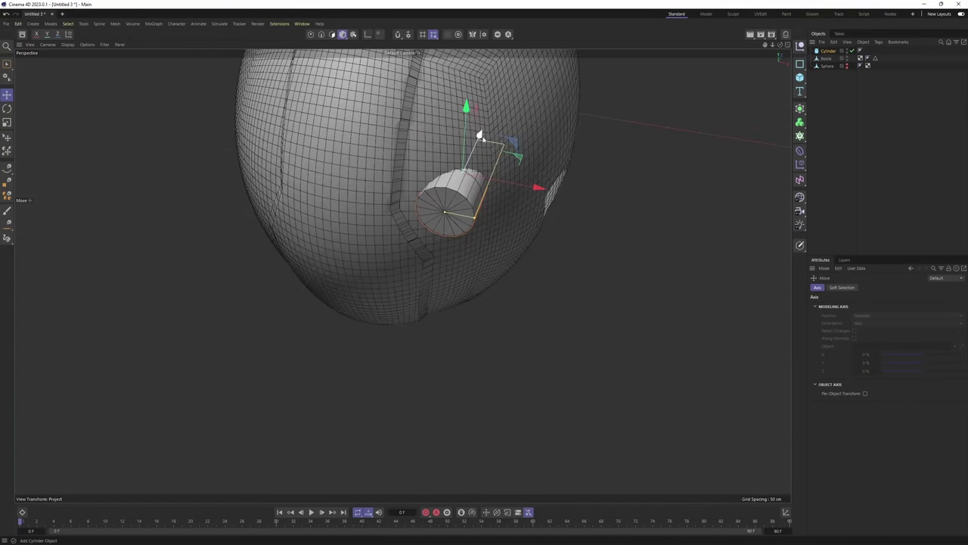
pyautogui.moveTo(480, 137); pyautogui.dragTo(474, 152)
pyautogui.keyDown('alt'); pyautogui.moveTo(484, 181); pyautogui.dragTo(454, 155); pyautogui.keyUp('alt')
# Set the cylinder to 1 height segment and 48 rotation segments
pyautogui.click(829, 51)
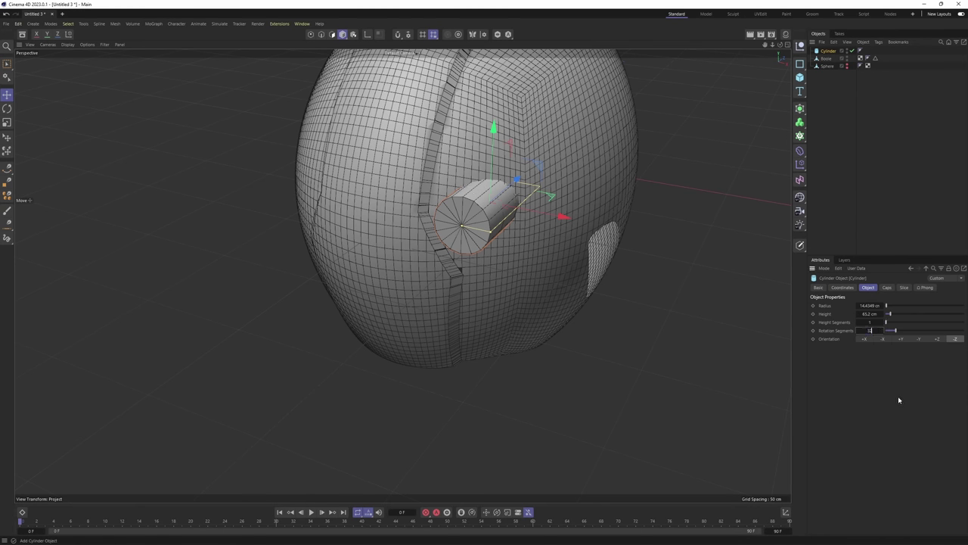
pyautogui.write('32')
pyautogui.press('Return')
pyautogui.press('Return')
pyautogui.scroll(-2, 557, 219)
pyautogui.keyDown('alt'); pyautogui.moveTo(556, 219); pyautogui.dragTo(581, 285); pyautogui.keyUp('alt')
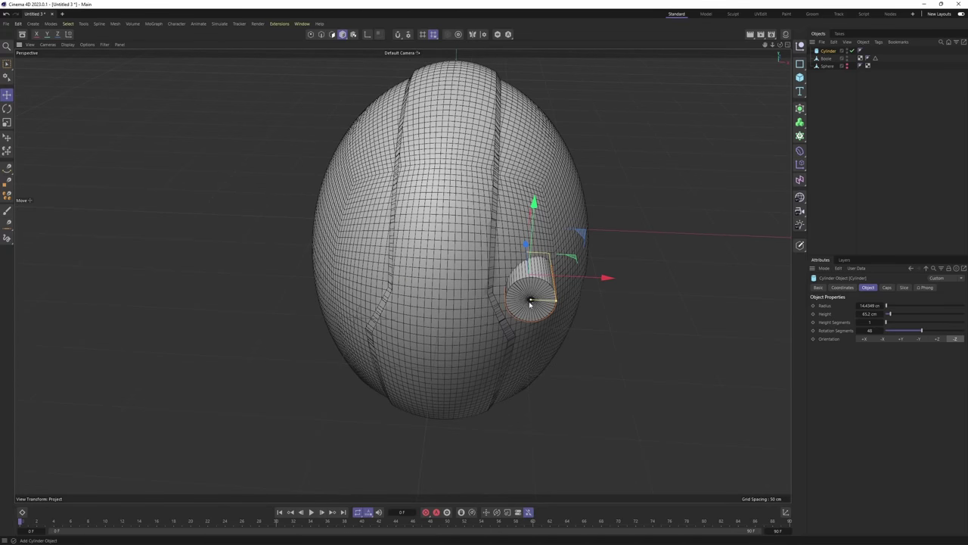
pyautogui.scroll(3, 529, 304)
pyautogui.keyDown('alt'); pyautogui.moveTo(428, 287); pyautogui.dragTo(487, 262, button='middle'); pyautogui.keyUp('alt')
pyautogui.keyDown('alt'); pyautogui.moveTo(486, 261); pyautogui.dragTo(499, 203); pyautogui.keyUp('alt')
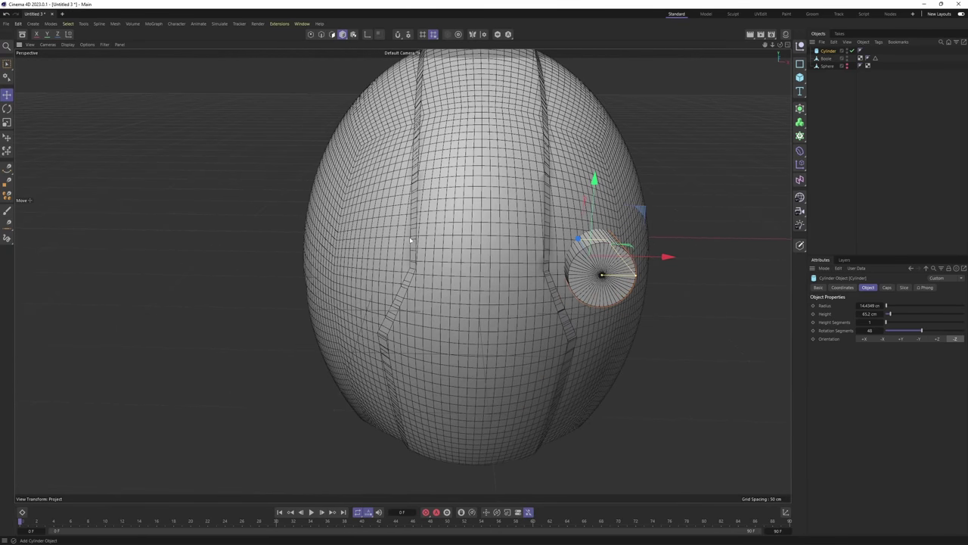
# Add a Null object and place the cylinder inside it
pyautogui.keyDown('alt'); pyautogui.moveTo(410, 240); pyautogui.dragTo(337, 267); pyautogui.keyUp('alt')
pyautogui.scroll(-3, 380, 290)
pyautogui.click(835, 88)
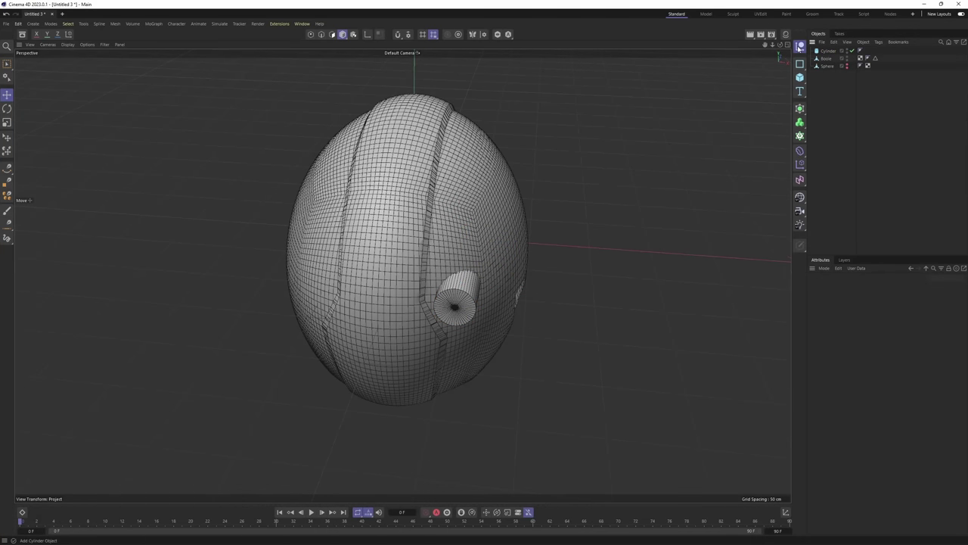
pyautogui.click(800, 46)
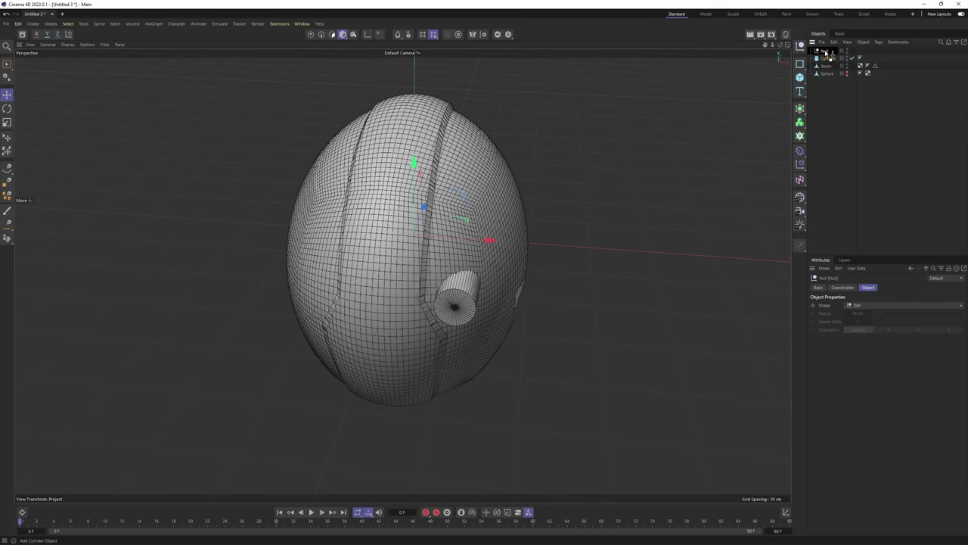
pyautogui.moveTo(826, 53); pyautogui.dragTo(825, 51)
pyautogui.click(824, 50)
pyautogui.click(812, 51)
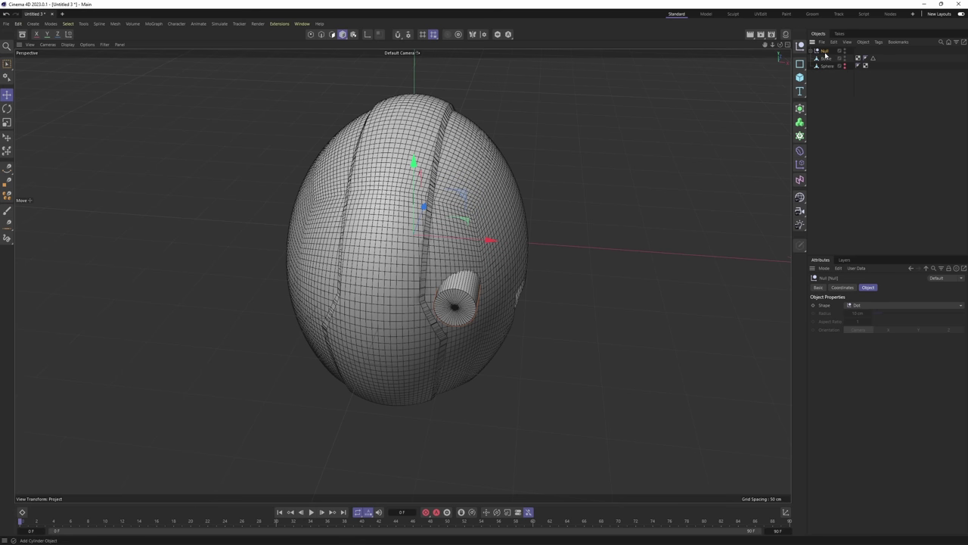
# Add a Symmetry generator as parent of the Null to mirror the cylinder across the ZY plane
pyautogui.click(800, 108)
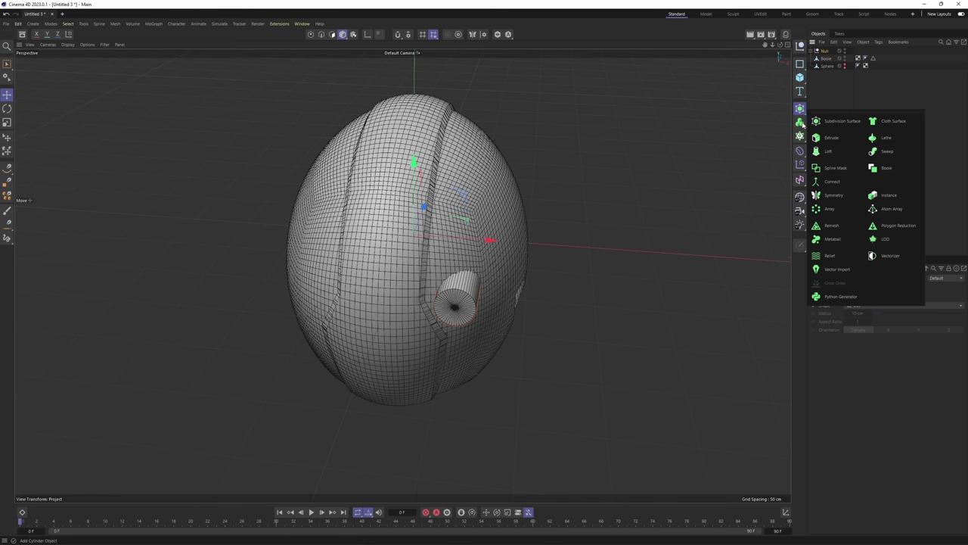
pyautogui.keyDown('alt'); pyautogui.click(838, 195); pyautogui.keyUp('alt')
pyautogui.keyDown('alt'); pyautogui.moveTo(522, 227); pyautogui.dragTo(517, 189); pyautogui.keyUp('alt')
pyautogui.keyDown('alt'); pyautogui.moveTo(516, 189); pyautogui.dragTo(564, 266, button='middle'); pyautogui.keyUp('alt')
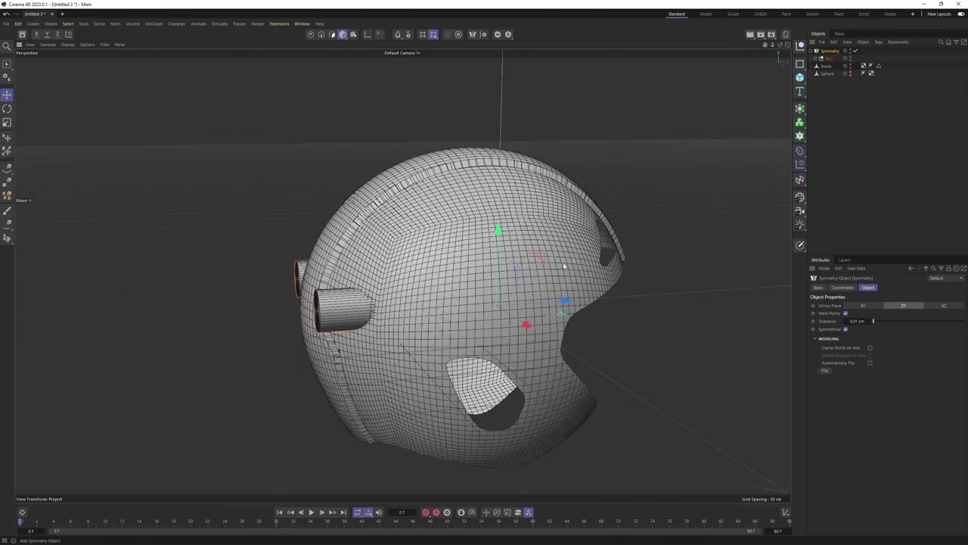
# Add a Cube, reduce it to about 16.5 cm in X and 8.9 cm in Z, and raise it through the shell's top
pyautogui.click(800, 78)
pyautogui.keyDown('alt'); pyautogui.moveTo(537, 326); pyautogui.dragTo(401, 304); pyautogui.keyUp('alt')
pyautogui.keyDown('alt'); pyautogui.moveTo(466, 192); pyautogui.dragTo(406, 202); pyautogui.keyUp('alt')
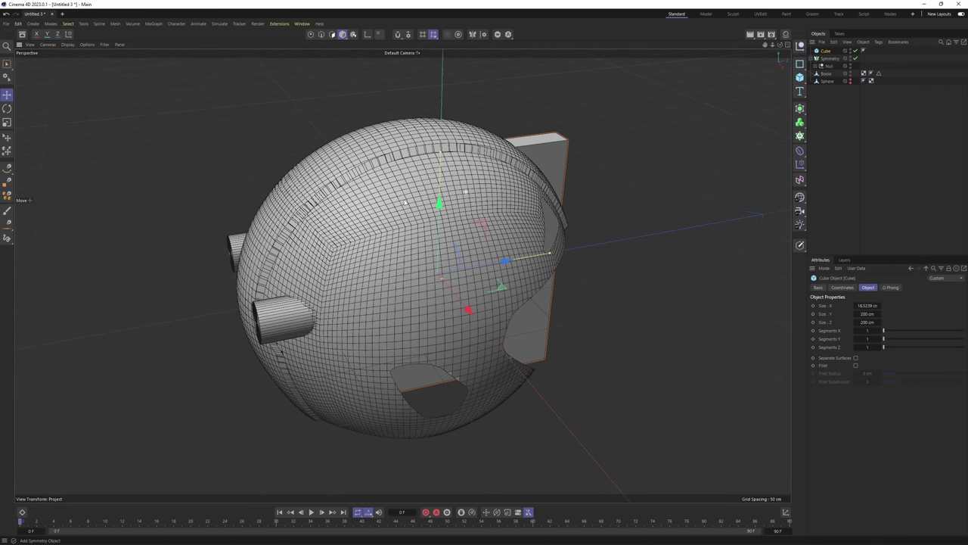
pyautogui.moveTo(551, 256); pyautogui.dragTo(471, 320)
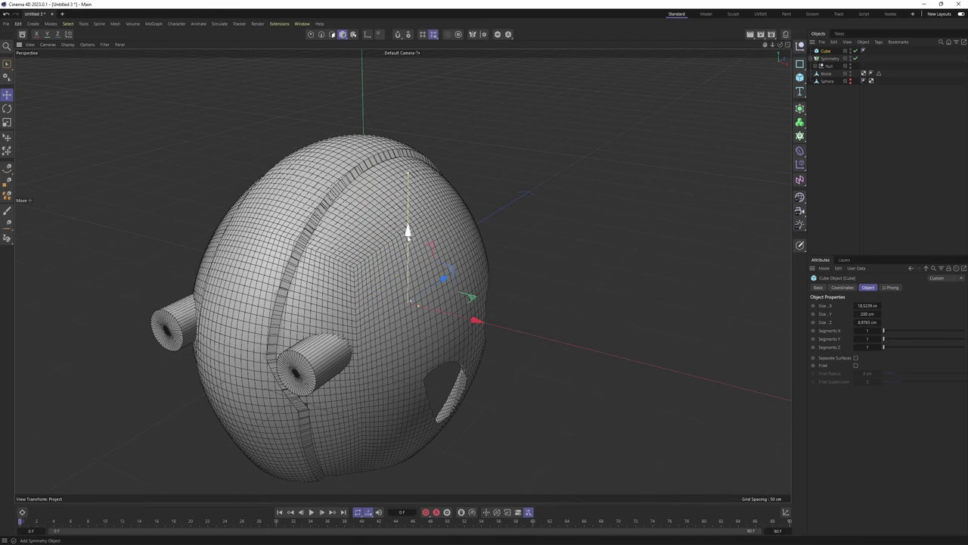
pyautogui.moveTo(408, 238); pyautogui.dragTo(378, 232)
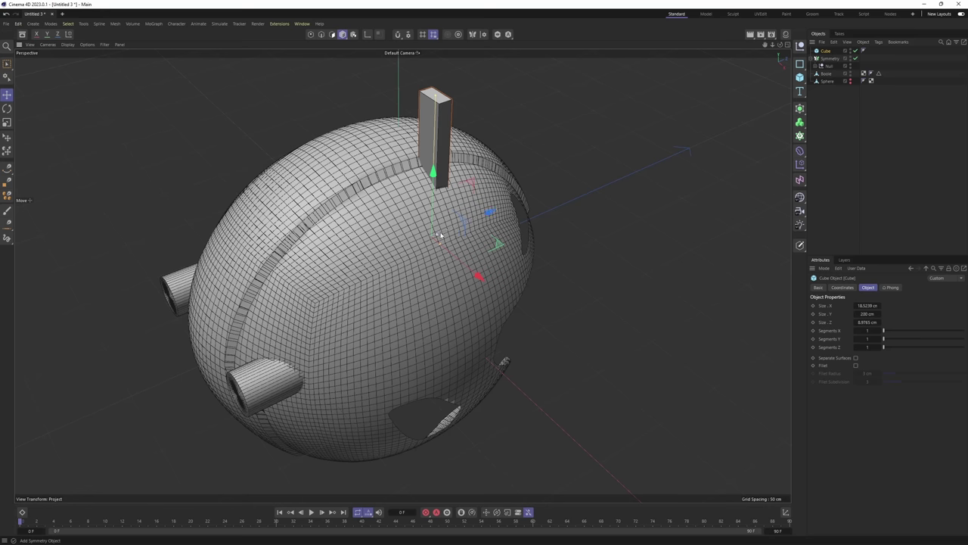
# Reshape the cube into a slat about 6.2 cm wide and 62.5 cm long, and position it alongside the raised centre strip
pyautogui.moveTo(441, 235); pyautogui.dragTo(520, 209)
pyautogui.moveTo(443, 246); pyautogui.dragTo(460, 233)
pyautogui.moveTo(516, 203); pyautogui.dragTo(480, 218)
pyautogui.keyDown('alt'); pyautogui.moveTo(431, 200); pyautogui.dragTo(426, 220); pyautogui.keyUp('alt')
pyautogui.keyDown('alt'); pyautogui.moveTo(427, 221); pyautogui.dragTo(487, 258); pyautogui.keyUp('alt')
pyautogui.keyDown('alt'); pyautogui.moveTo(486, 258); pyautogui.dragTo(493, 328, button='middle'); pyautogui.keyUp('alt')
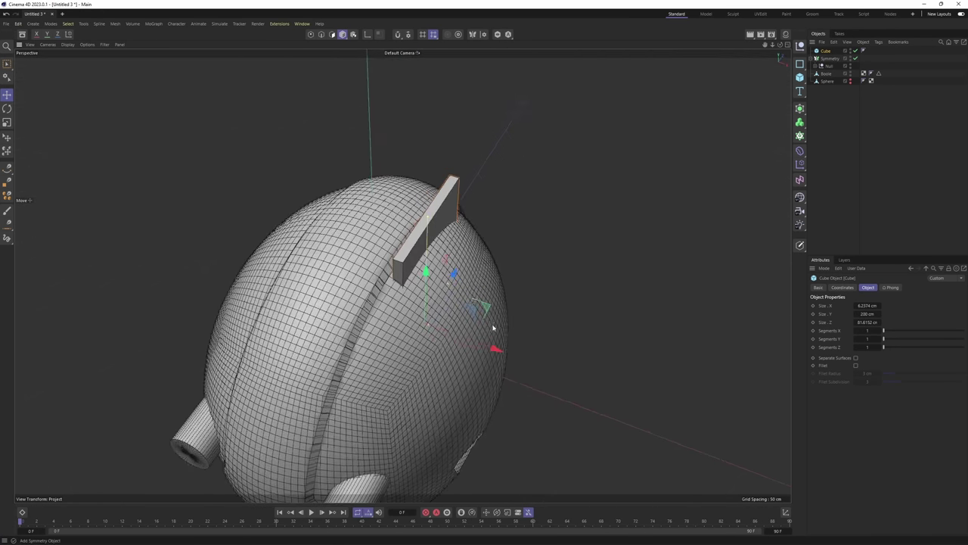
pyautogui.moveTo(490, 347); pyautogui.dragTo(498, 350)
pyautogui.keyDown('alt'); pyautogui.moveTo(497, 350); pyautogui.dragTo(382, 324); pyautogui.keyUp('alt')
pyautogui.moveTo(425, 350); pyautogui.dragTo(423, 334)
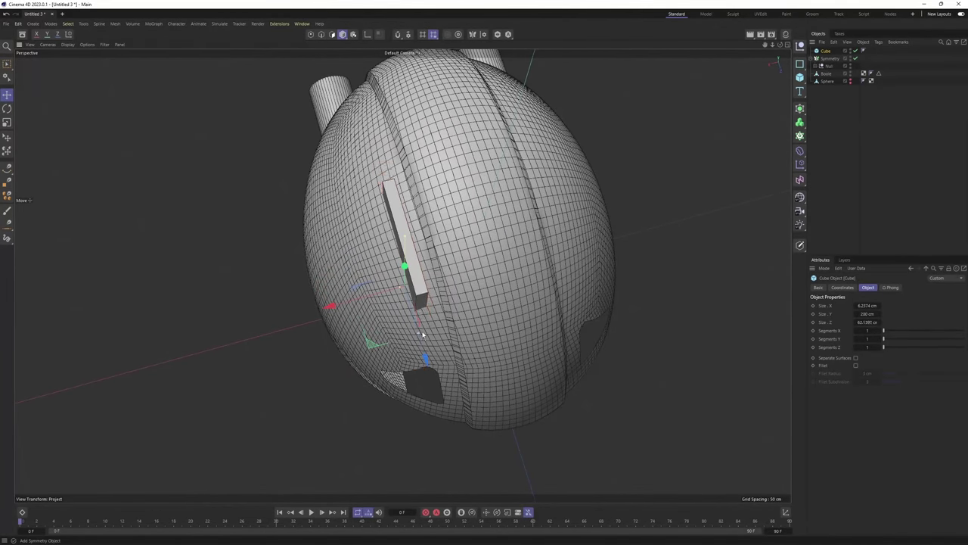
# Duplicate the slat along Z with a small gap between the two, and move both cubes into the mirrored Null
pyautogui.moveTo(340, 307); pyautogui.dragTo(476, 303)
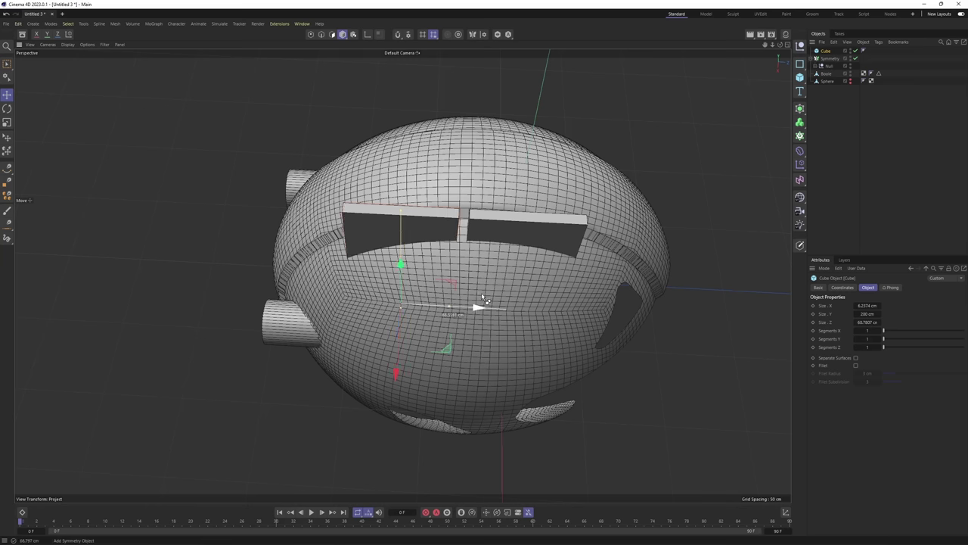
pyautogui.keyDown('ctrl'); pyautogui.click(826, 60); pyautogui.keyUp('ctrl')
pyautogui.click(814, 73)
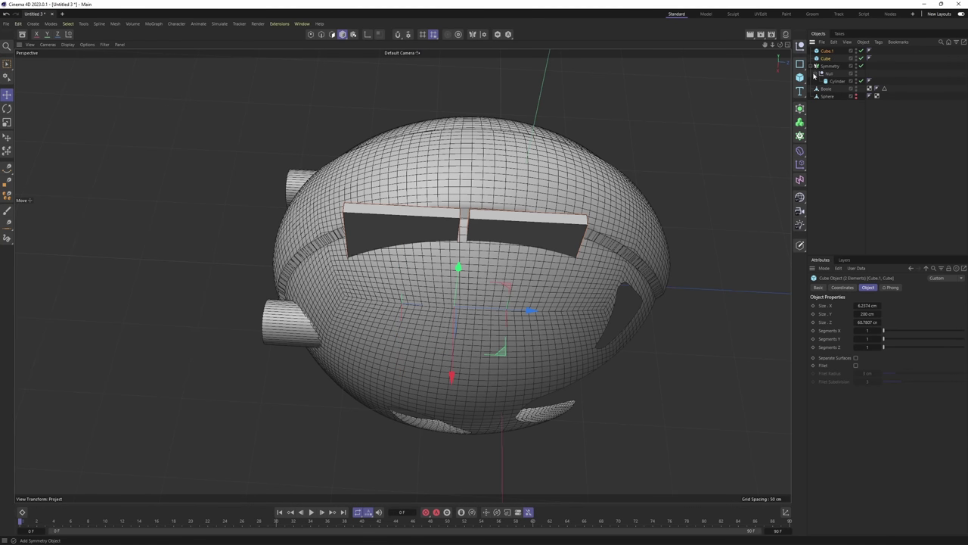
pyautogui.moveTo(824, 60); pyautogui.dragTo(831, 75)
pyautogui.keyDown('alt'); pyautogui.moveTo(454, 249); pyautogui.dragTo(597, 283); pyautogui.keyUp('alt')
pyautogui.click(882, 143)
pyautogui.click(815, 58)
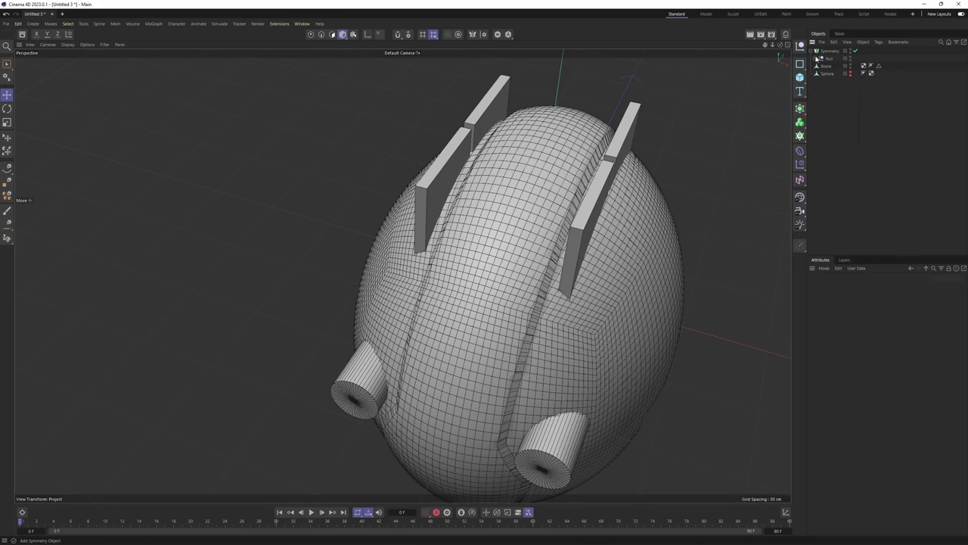
# Add a Boole to the helmet mesh and put the Symmetry object second in it to subtract the cylinders and slats
pyautogui.click(830, 52)
pyautogui.click(824, 66)
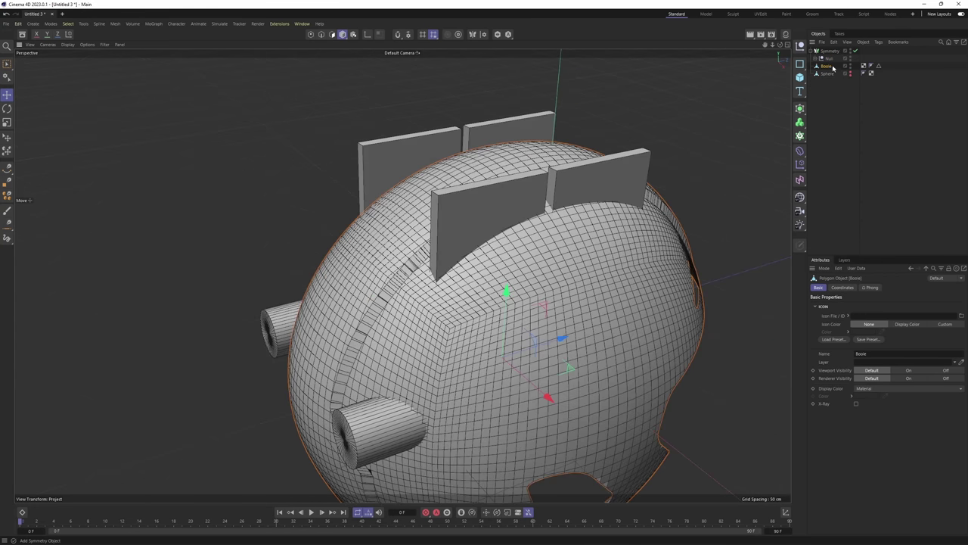
pyautogui.keyDown('alt'); pyautogui.moveTo(642, 243); pyautogui.dragTo(597, 183); pyautogui.keyUp('alt')
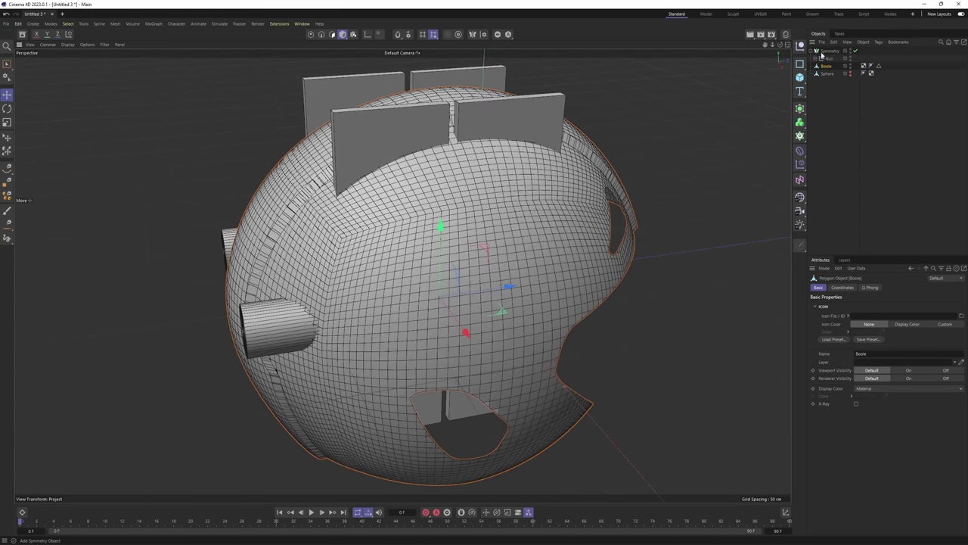
pyautogui.click(800, 108)
pyautogui.keyDown('alt'); pyautogui.click(897, 167); pyautogui.keyUp('alt')
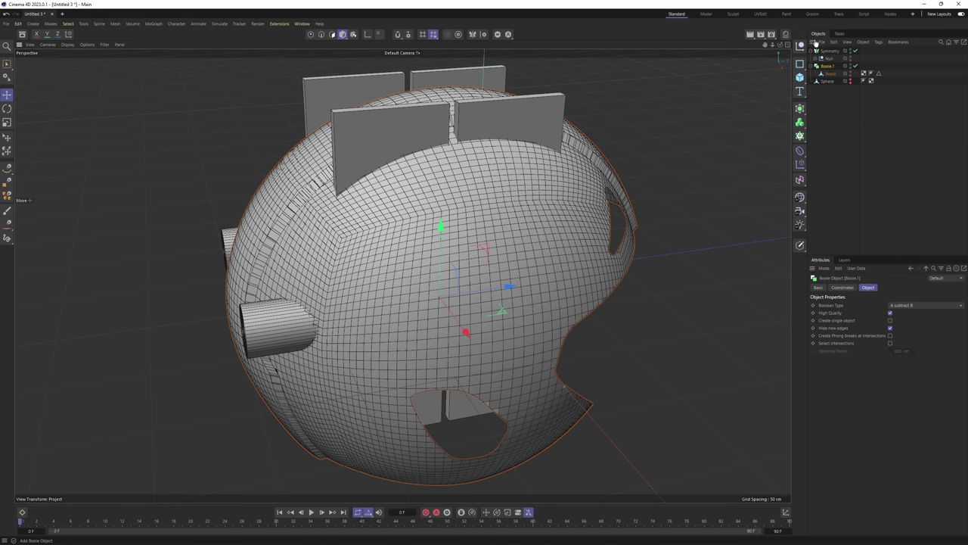
pyautogui.moveTo(835, 73); pyautogui.dragTo(836, 63)
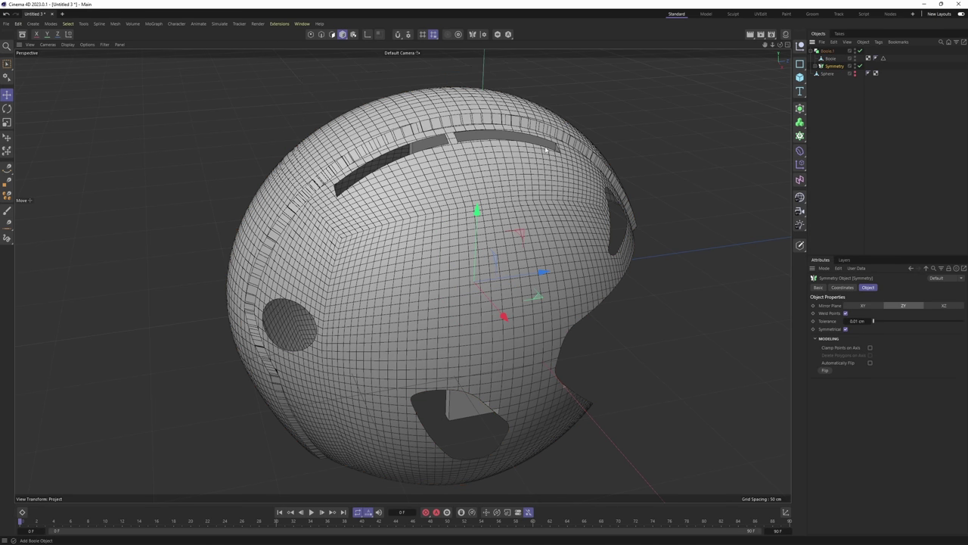
# Expand the Symmetry hierarchy and make the cube that cuts the front slot editable
pyautogui.keyDown('alt'); pyautogui.moveTo(590, 182); pyautogui.dragTo(652, 198); pyautogui.keyUp('alt')
pyautogui.click(815, 65)
pyautogui.click(830, 73)
pyautogui.click(820, 73)
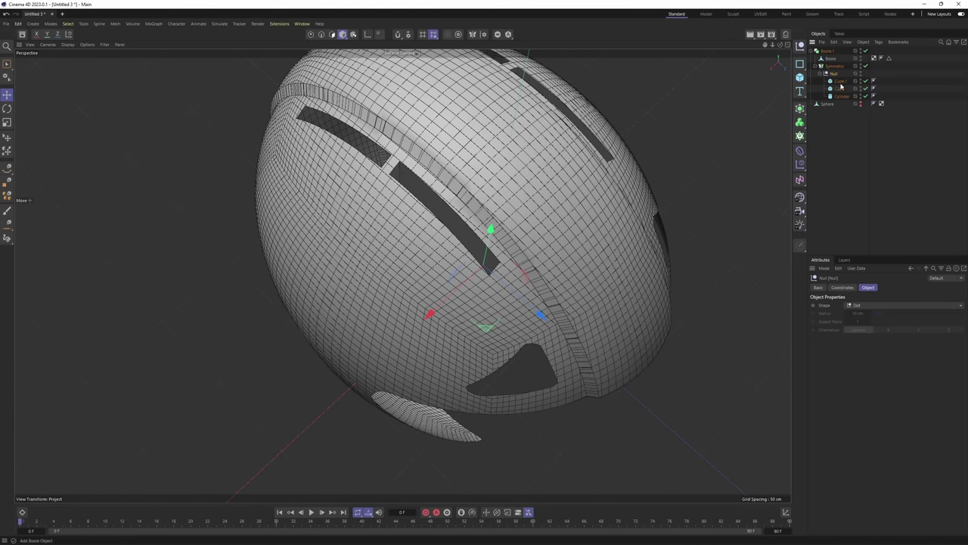
pyautogui.click(840, 88)
pyautogui.click(839, 96)
pyautogui.click(840, 89)
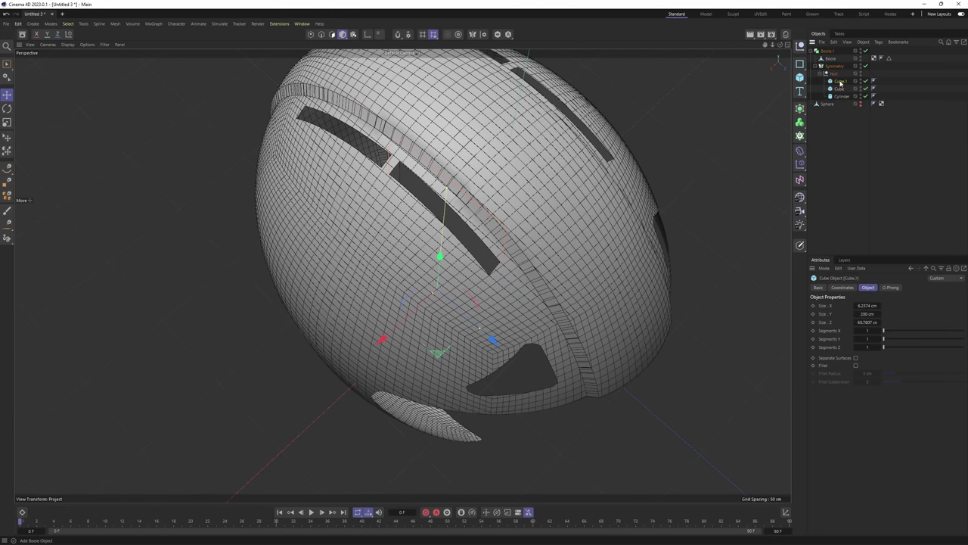
pyautogui.click(839, 82)
pyautogui.click(842, 88)
pyautogui.press('c')
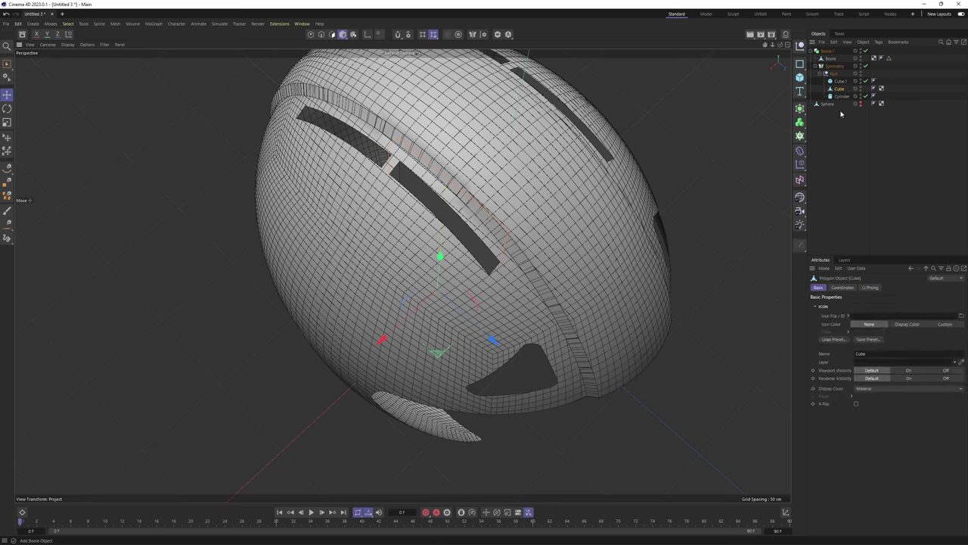
# Select a vertical edge at the front slot cutter's front end and move it along Z with the axis orientation set to World
pyautogui.press('Return')
pyautogui.click(493, 258)
pyautogui.keyDown('alt'); pyautogui.moveTo(532, 287); pyautogui.dragTo(507, 327); pyautogui.keyUp('alt')
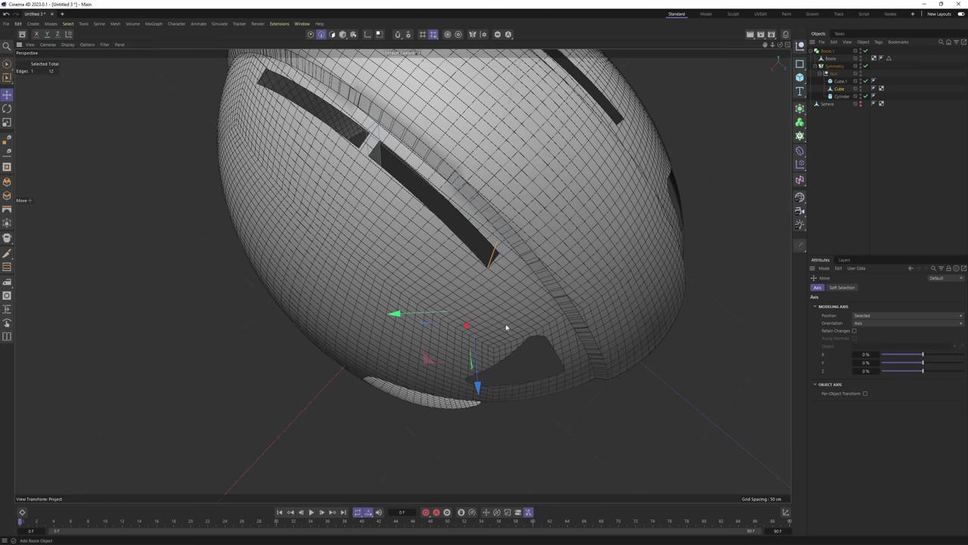
pyautogui.rightClick(479, 388)
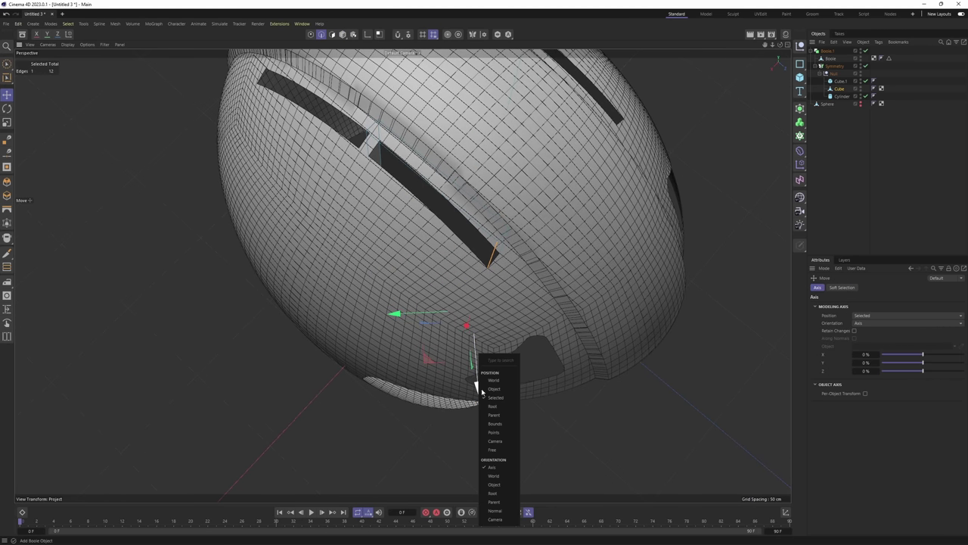
pyautogui.click(505, 475)
pyautogui.keyDown('alt'); pyautogui.moveTo(470, 316); pyautogui.dragTo(431, 343); pyautogui.keyUp('alt')
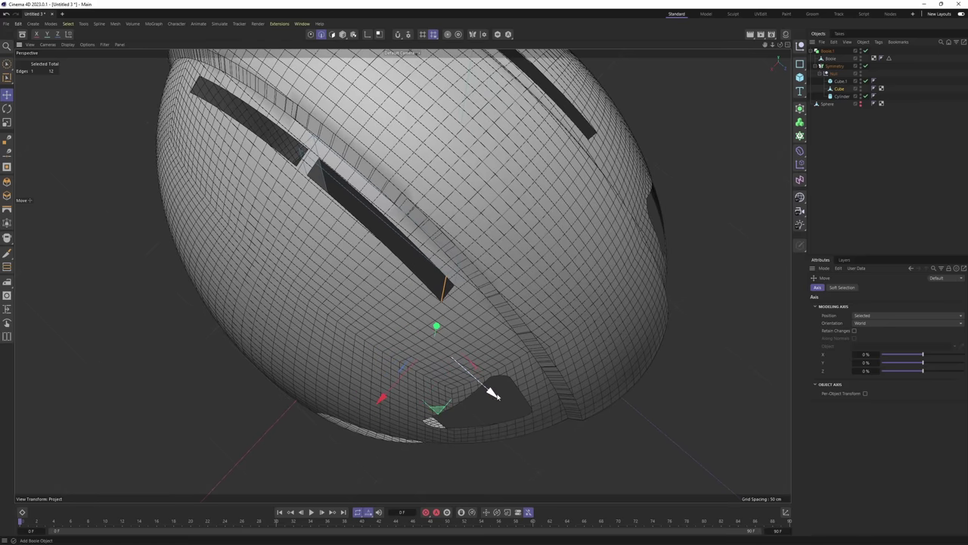
pyautogui.moveTo(492, 394); pyautogui.dragTo(632, 329)
# Make the rear slot's cube editable and move a vertical edge at its rear end along Z
pyautogui.click(841, 97)
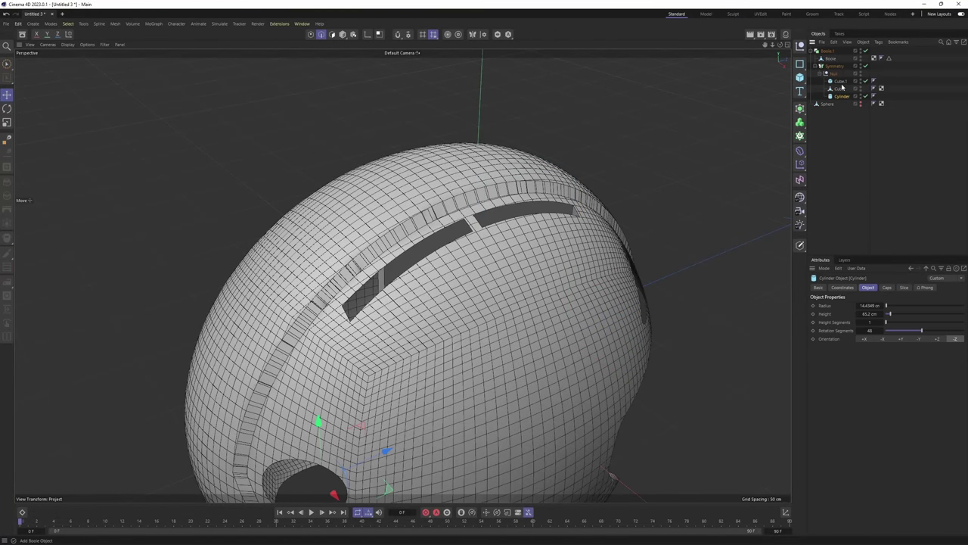
pyautogui.click(841, 83)
pyautogui.press('c')
pyautogui.keyDown('alt'); pyautogui.moveTo(345, 293); pyautogui.dragTo(424, 410); pyautogui.keyUp('alt')
pyautogui.click(352, 313)
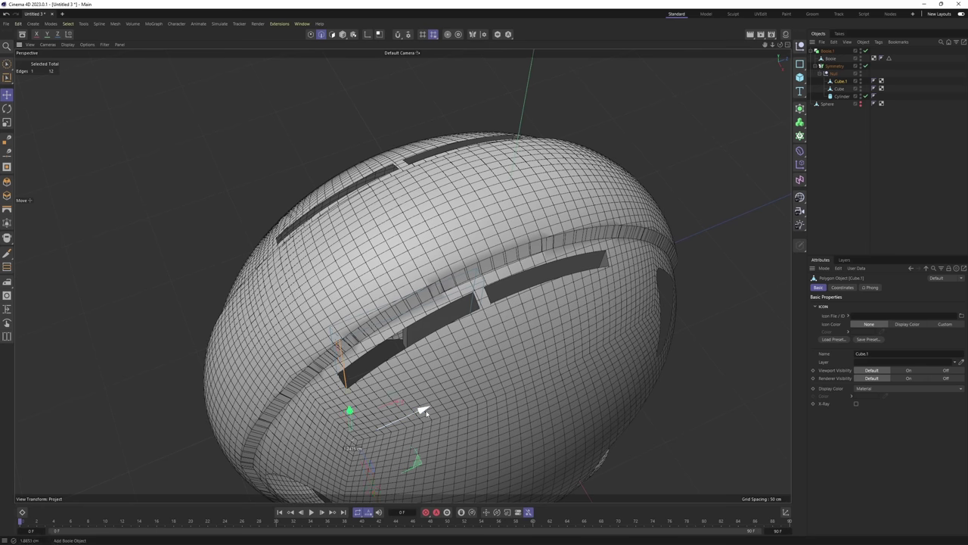
pyautogui.scroll(-3, 429, 409)
pyautogui.keyDown('alt'); pyautogui.moveTo(424, 318); pyautogui.dragTo(423, 177); pyautogui.keyUp('alt')
pyautogui.scroll(-3, 425, 181)
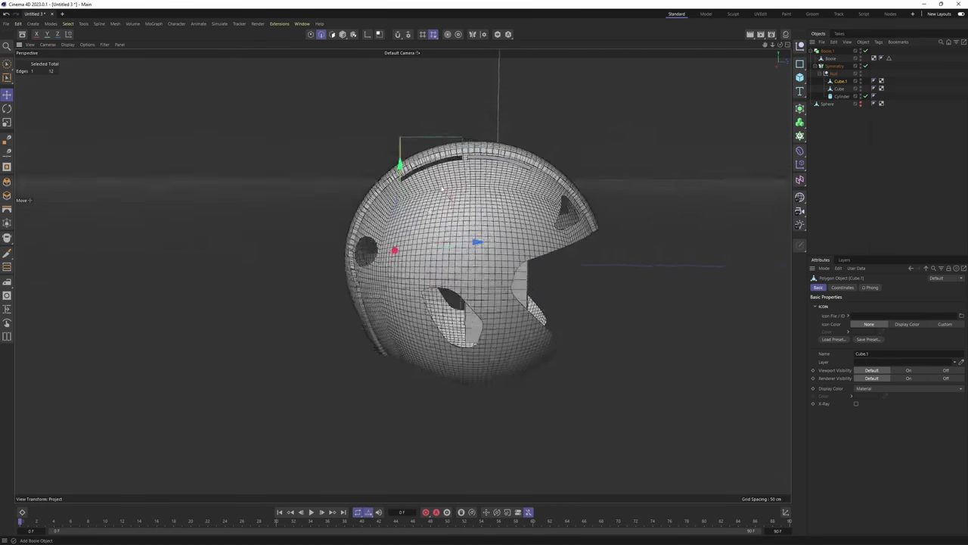
pyautogui.keyDown('alt'); pyautogui.moveTo(430, 211); pyautogui.dragTo(463, 230); pyautogui.keyUp('alt')
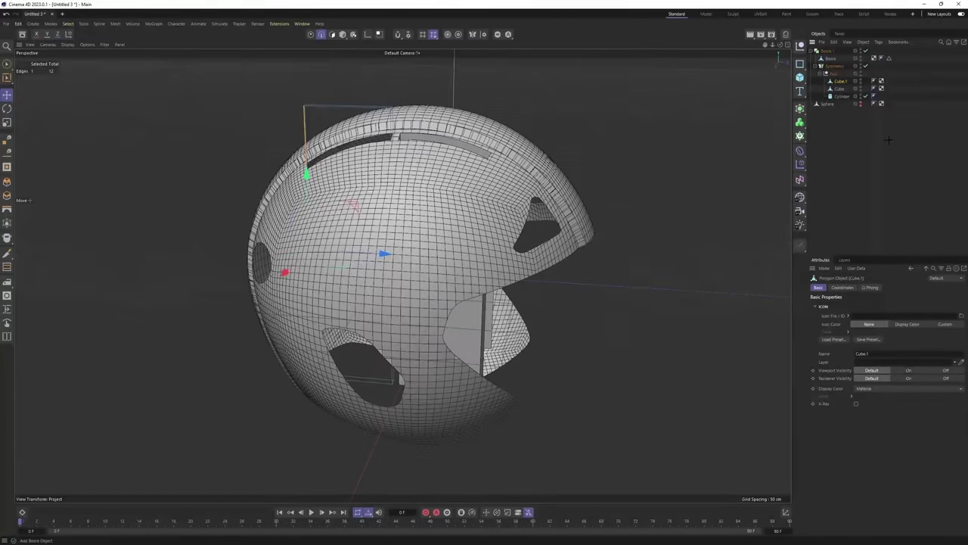
# Make the vent-cutting Boole editable and delete the Symmetry object holding the cutters from it
pyautogui.click(888, 140)
pyautogui.click(818, 52)
pyautogui.click(812, 52)
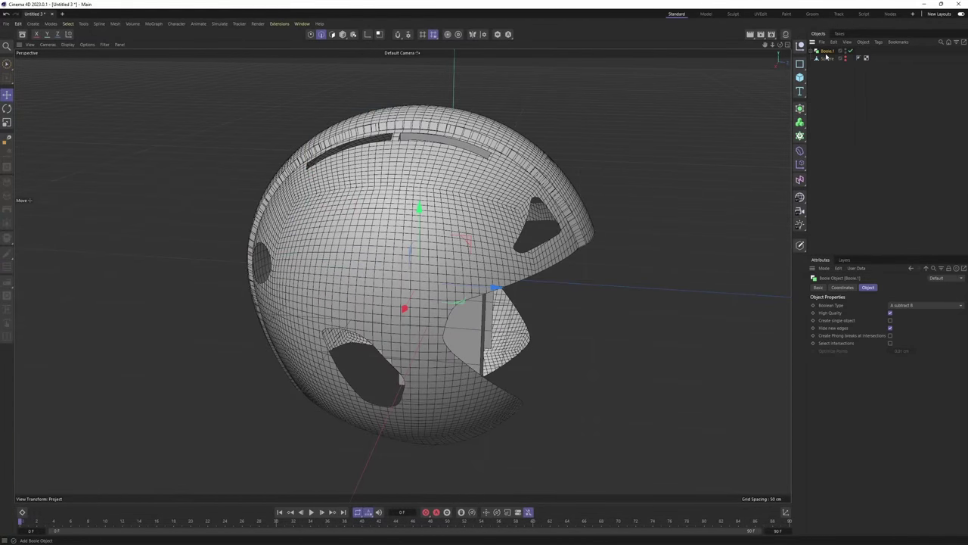
pyautogui.press('c')
pyautogui.click(811, 51)
pyautogui.click(817, 66)
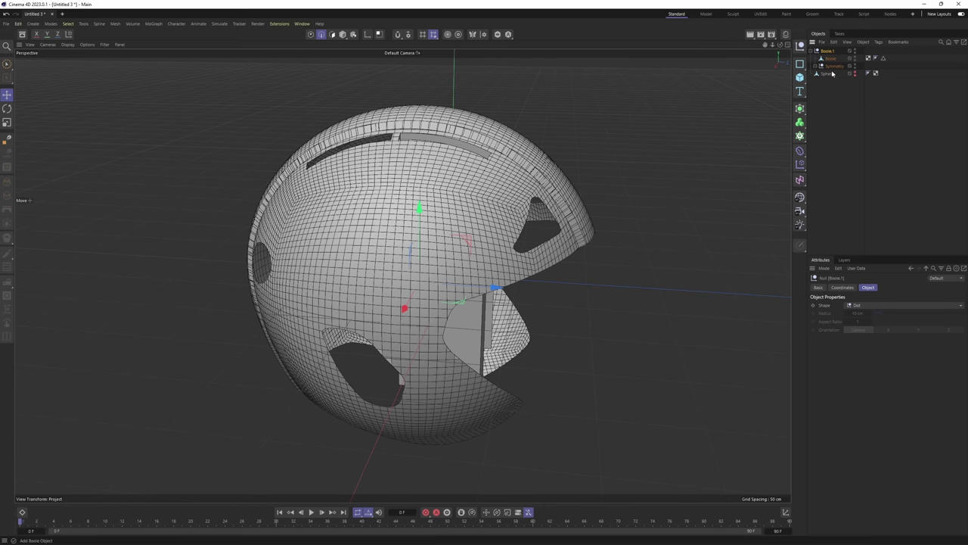
pyautogui.click(833, 66)
pyautogui.press('Delete')
# Take the helmet mesh out of the Boole.1 null and delete the empty null
pyautogui.scroll(2, 466, 237)
pyautogui.keyDown('alt'); pyautogui.moveTo(466, 237); pyautogui.dragTo(549, 217); pyautogui.keyUp('alt')
pyautogui.press('Return')
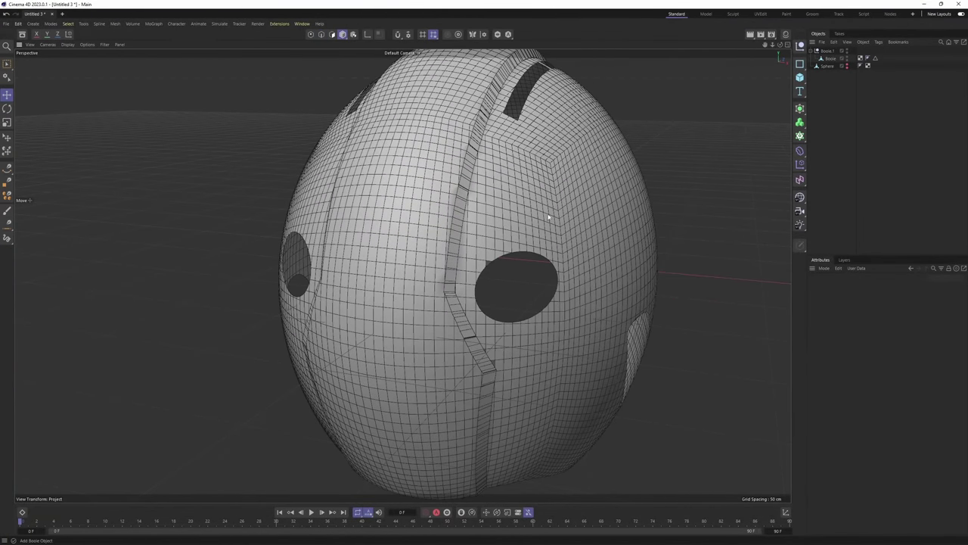
pyautogui.moveTo(835, 67); pyautogui.dragTo(834, 63)
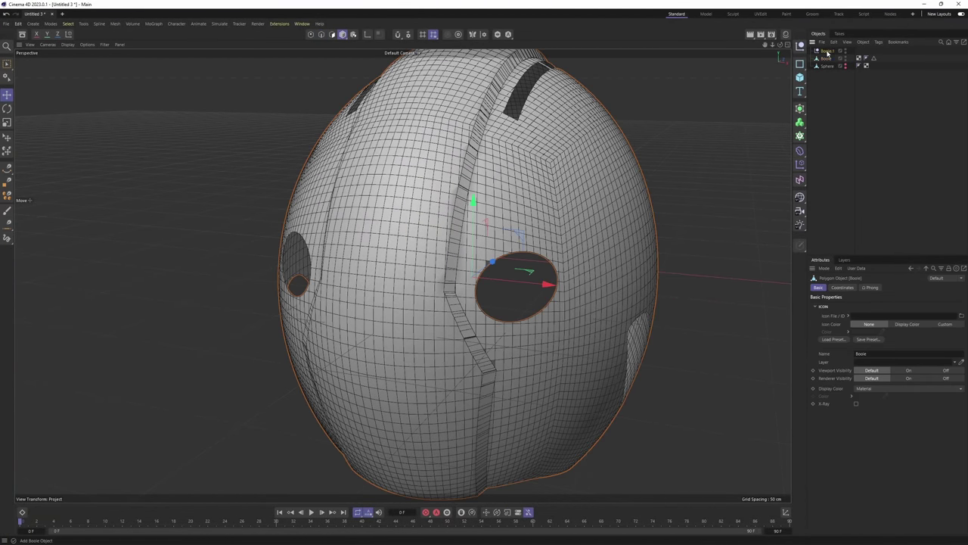
pyautogui.click(828, 52)
pyautogui.press('Delete')
pyautogui.click(827, 52)
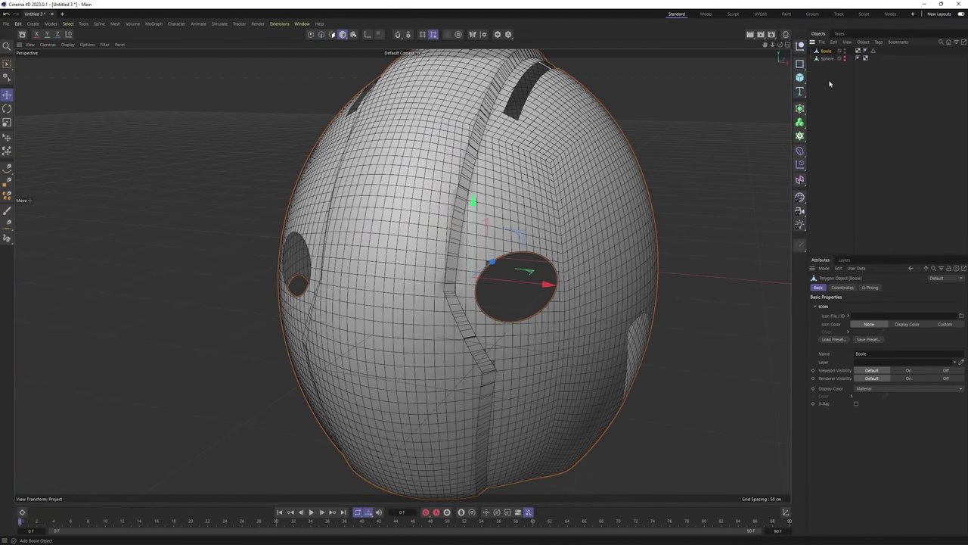
# Add a Remesh as parent of the helmet mesh and set its mesh density to 150%
pyautogui.click(801, 111)
pyautogui.keyDown('alt'); pyautogui.click(842, 230); pyautogui.keyUp('alt')
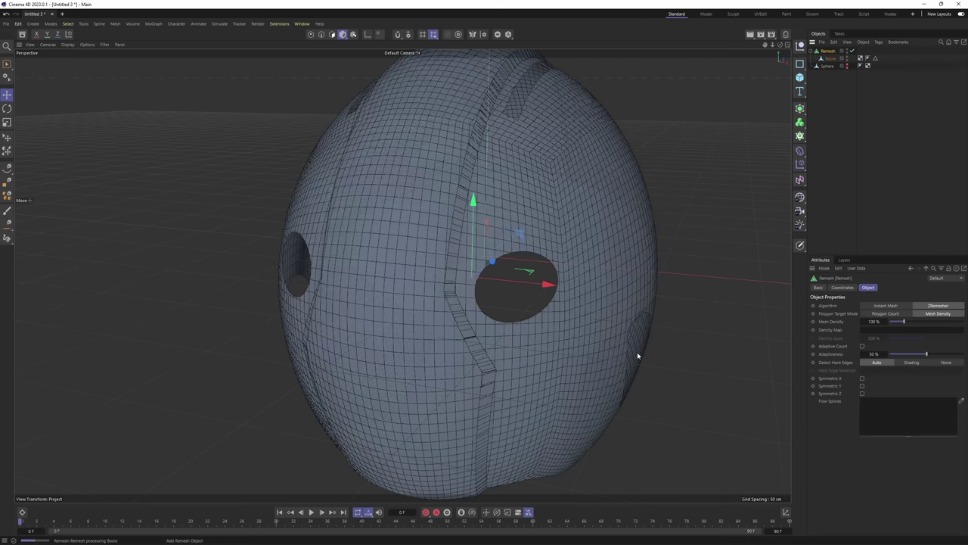
pyautogui.keyDown('alt'); pyautogui.moveTo(624, 332); pyautogui.dragTo(517, 217); pyautogui.keyUp('alt')
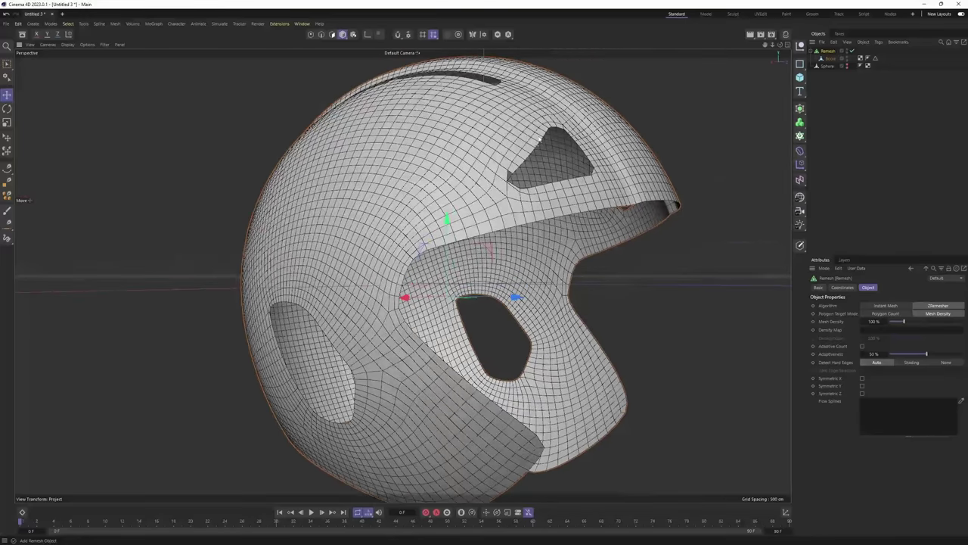
pyautogui.keyDown('alt'); pyautogui.moveTo(538, 139); pyautogui.dragTo(471, 242); pyautogui.keyUp('alt')
pyautogui.scroll(3, 426, 233)
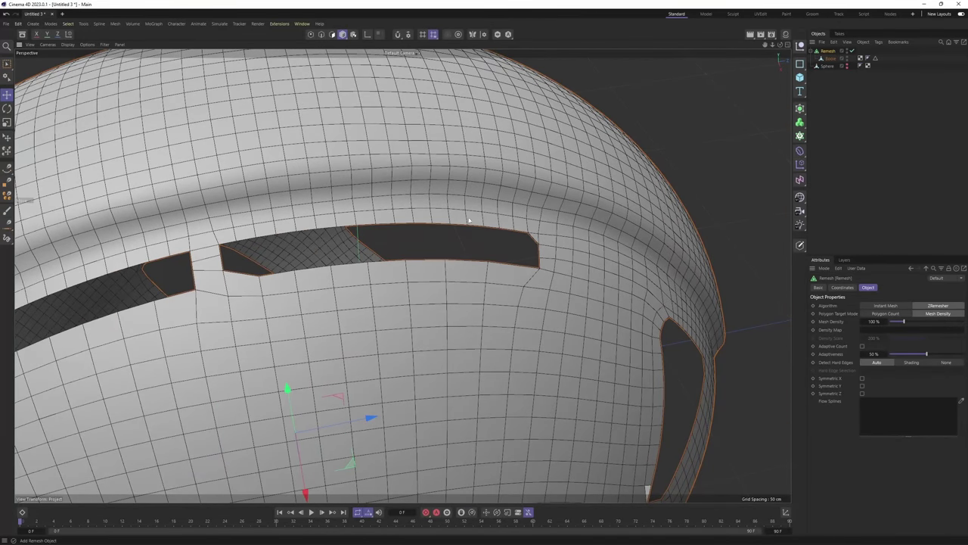
pyautogui.scroll(-5, 470, 222)
pyautogui.keyDown('alt'); pyautogui.moveTo(476, 225); pyautogui.dragTo(533, 259); pyautogui.keyUp('alt')
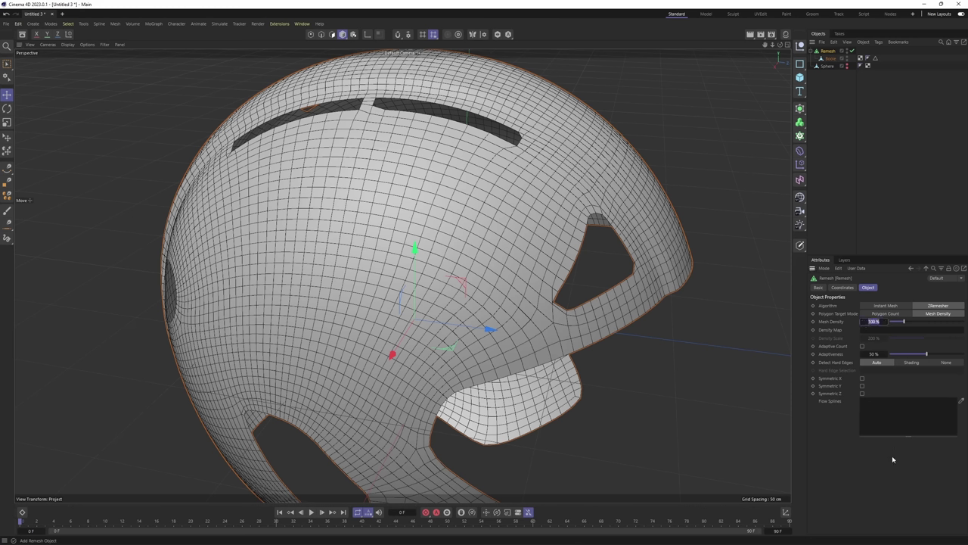
pyautogui.write('150')
pyautogui.press('Return')
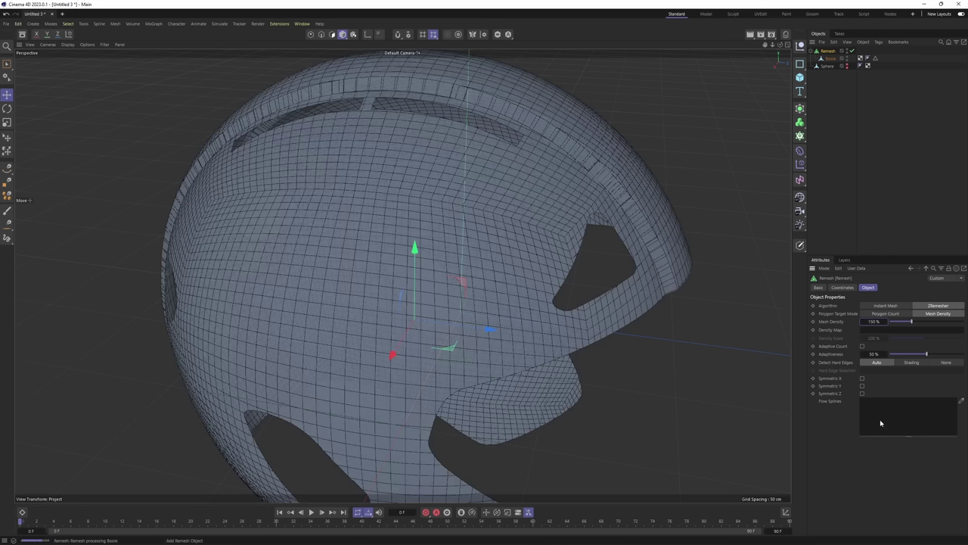
# Enable Symmetric X on the Remesh and set its adaptiveness to 0%
pyautogui.keyDown('alt'); pyautogui.moveTo(457, 144); pyautogui.dragTo(492, 219); pyautogui.keyUp('alt')
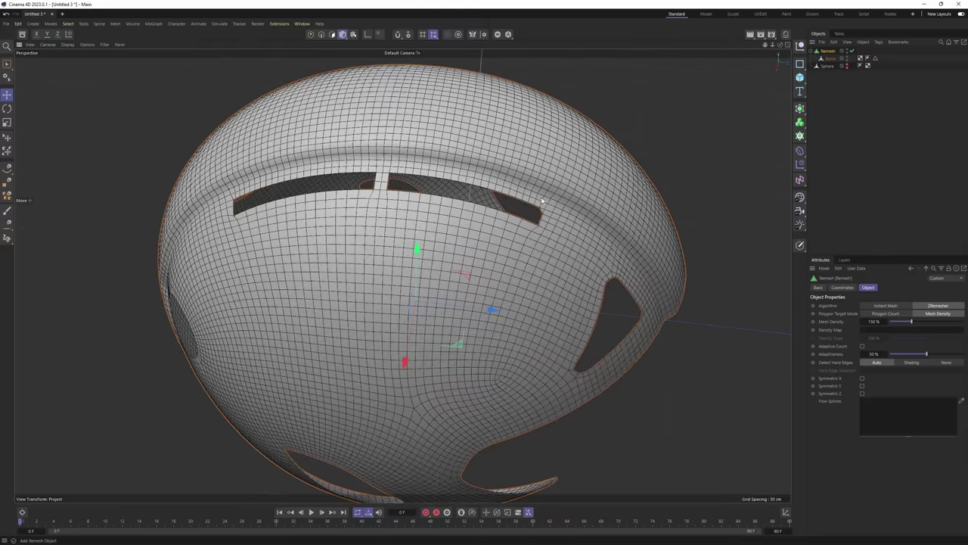
pyautogui.scroll(4, 530, 219)
pyautogui.scroll(-5, 530, 227)
pyautogui.keyDown('alt'); pyautogui.moveTo(529, 246); pyautogui.dragTo(505, 269); pyautogui.keyUp('alt')
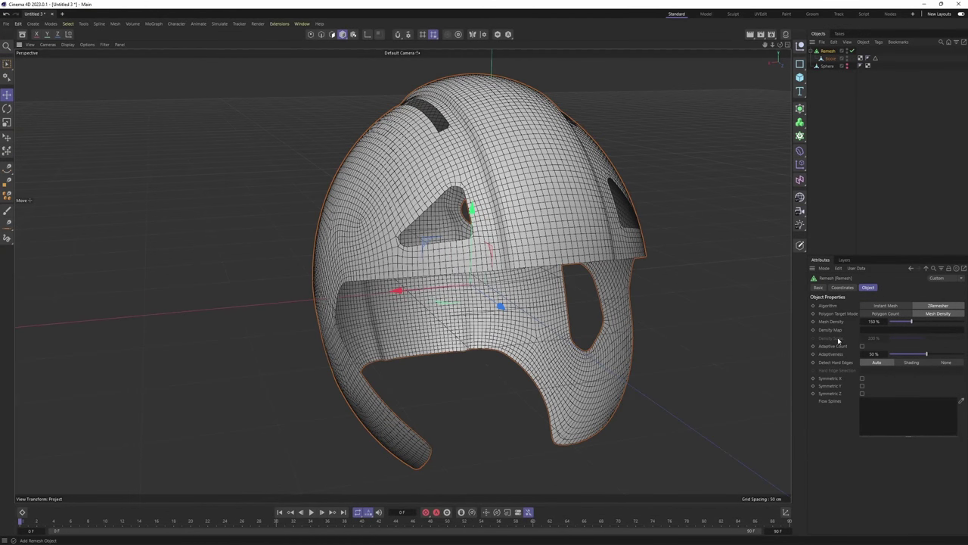
pyautogui.click(863, 378)
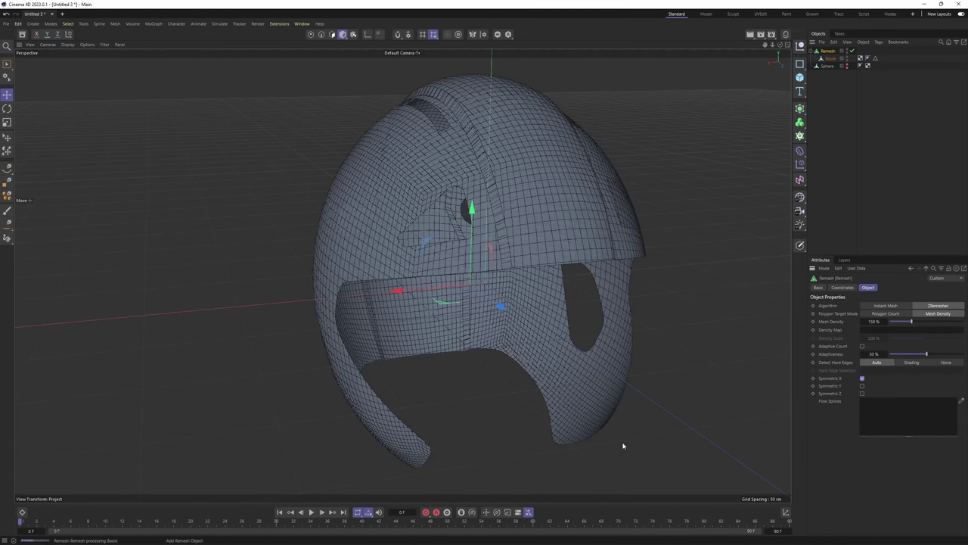
pyautogui.moveTo(926, 354); pyautogui.dragTo(854, 360)
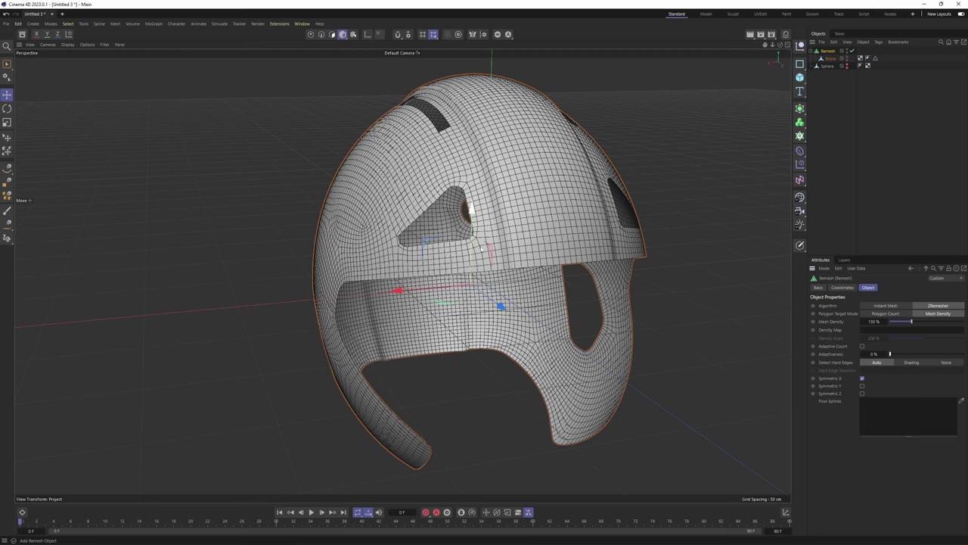
# Make the Remesh editable and add a second Remesh as parent of the resulting helmet mesh
pyautogui.keyDown('alt'); pyautogui.moveTo(461, 122); pyautogui.dragTo(573, 175); pyautogui.keyUp('alt')
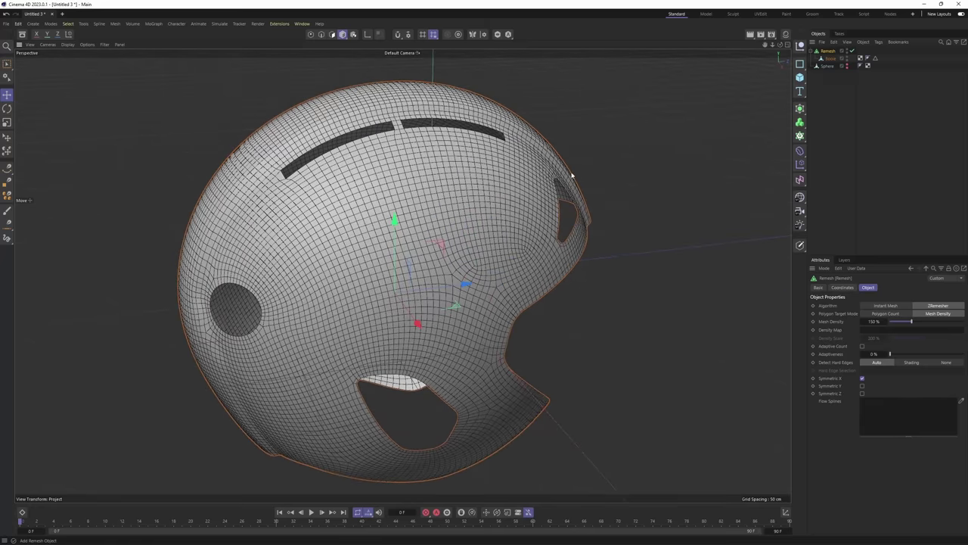
pyautogui.keyDown('alt'); pyautogui.moveTo(270, 312); pyautogui.dragTo(378, 240, button='middle'); pyautogui.keyUp('alt')
pyautogui.keyDown('alt'); pyautogui.moveTo(379, 240); pyautogui.dragTo(393, 255); pyautogui.keyUp('alt')
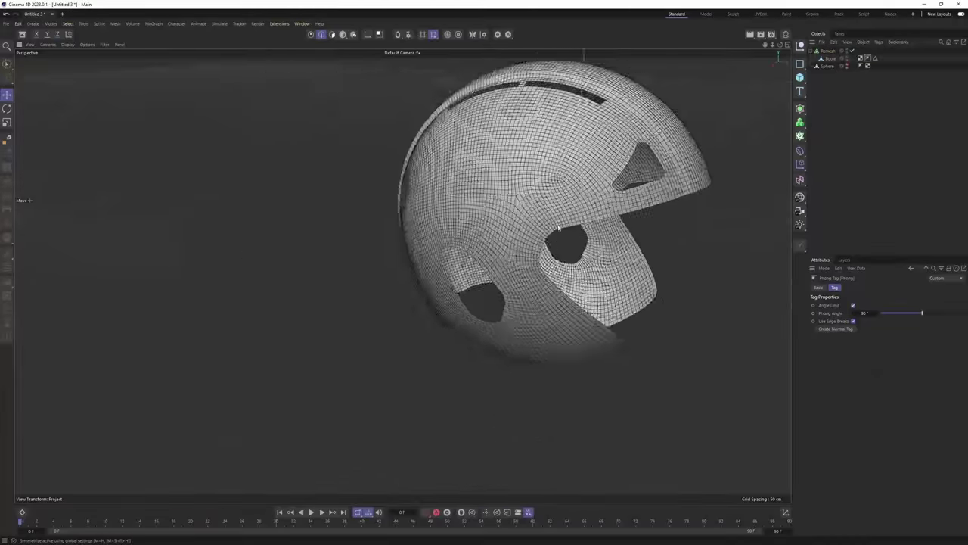
pyautogui.keyDown('alt'); pyautogui.moveTo(544, 227); pyautogui.dragTo(615, 196); pyautogui.keyUp('alt')
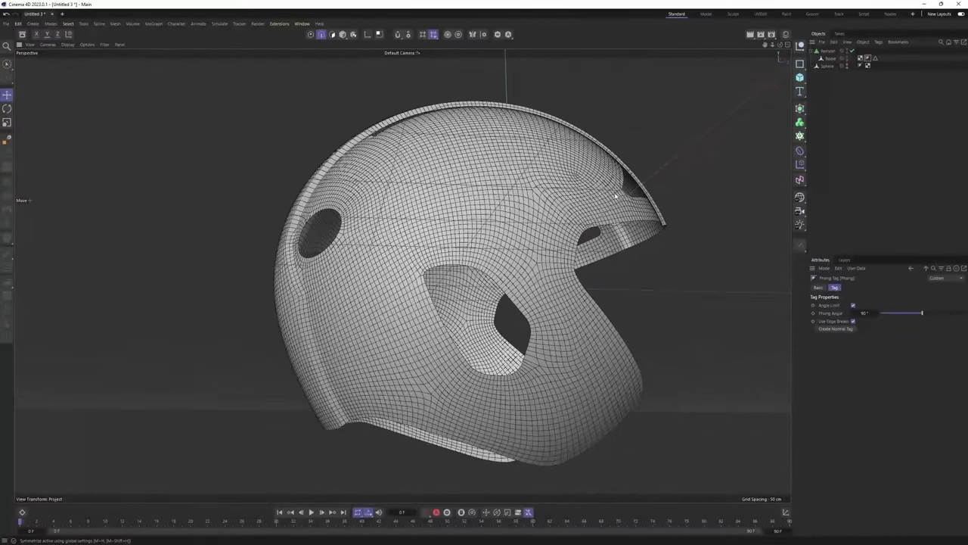
pyautogui.click(828, 51)
pyautogui.press('c')
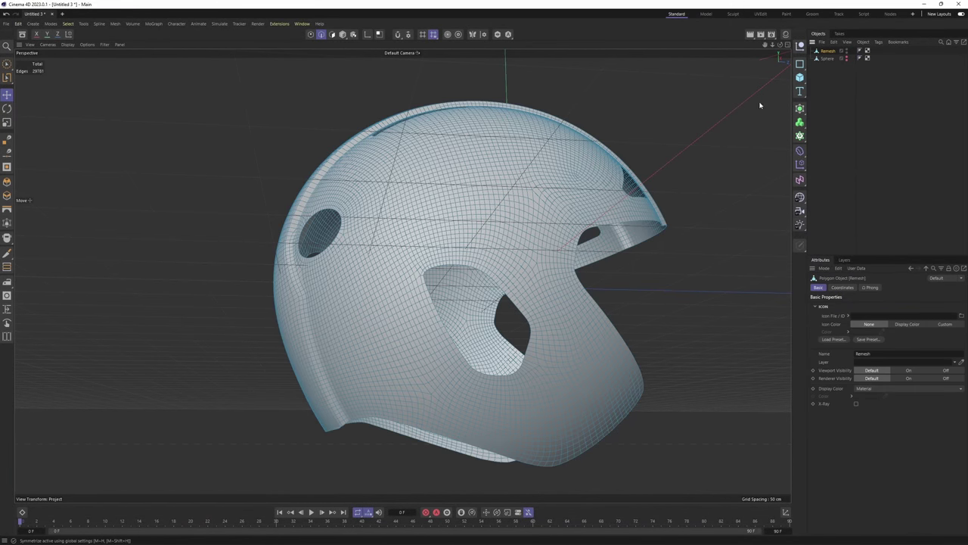
pyautogui.keyDown('alt'); pyautogui.moveTo(626, 188); pyautogui.dragTo(580, 250); pyautogui.keyUp('alt')
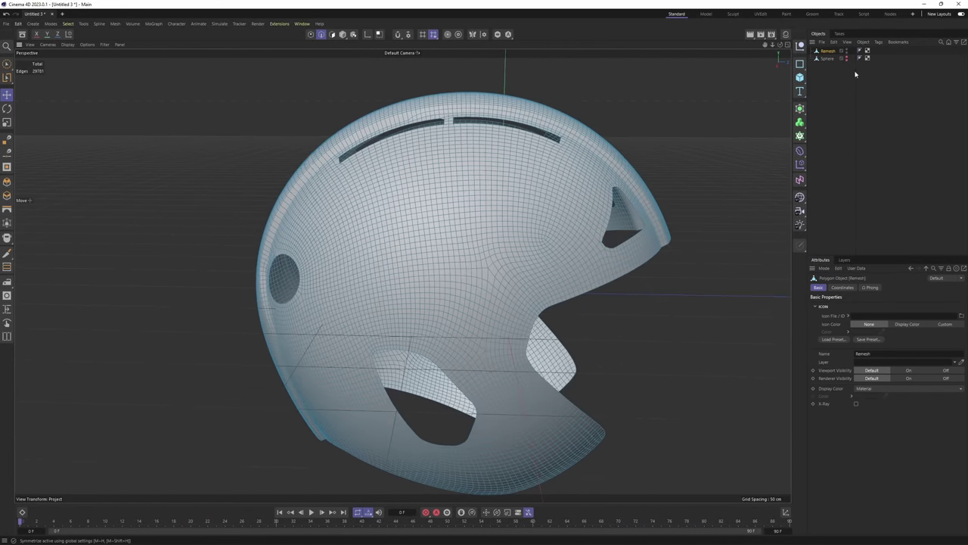
pyautogui.click(801, 108)
pyautogui.click(833, 224)
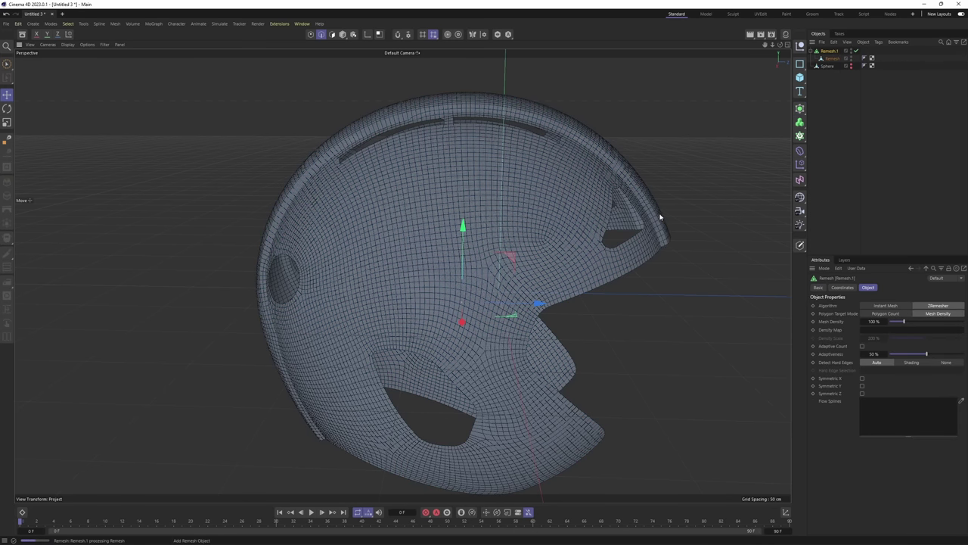
# Enable Symmetric X on the second Remesh and set its adaptiveness to 0%
pyautogui.keyDown('alt'); pyautogui.moveTo(660, 218); pyautogui.dragTo(648, 212); pyautogui.keyUp('alt')
pyautogui.keyDown('alt'); pyautogui.moveTo(648, 212); pyautogui.dragTo(610, 257, button='middle'); pyautogui.keyUp('alt')
pyautogui.keyDown('alt'); pyautogui.moveTo(696, 283); pyautogui.dragTo(729, 310, button='right'); pyautogui.keyUp('alt')
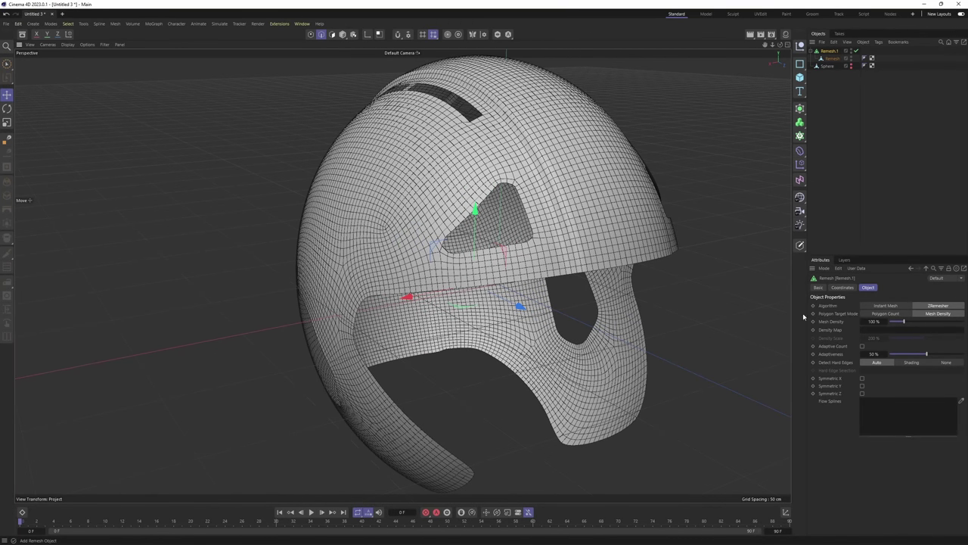
pyautogui.keyDown('alt'); pyautogui.moveTo(803, 317); pyautogui.dragTo(900, 364, button='right'); pyautogui.keyUp('alt')
pyautogui.keyDown('alt'); pyautogui.moveTo(901, 363); pyautogui.dragTo(945, 391); pyautogui.keyUp('alt')
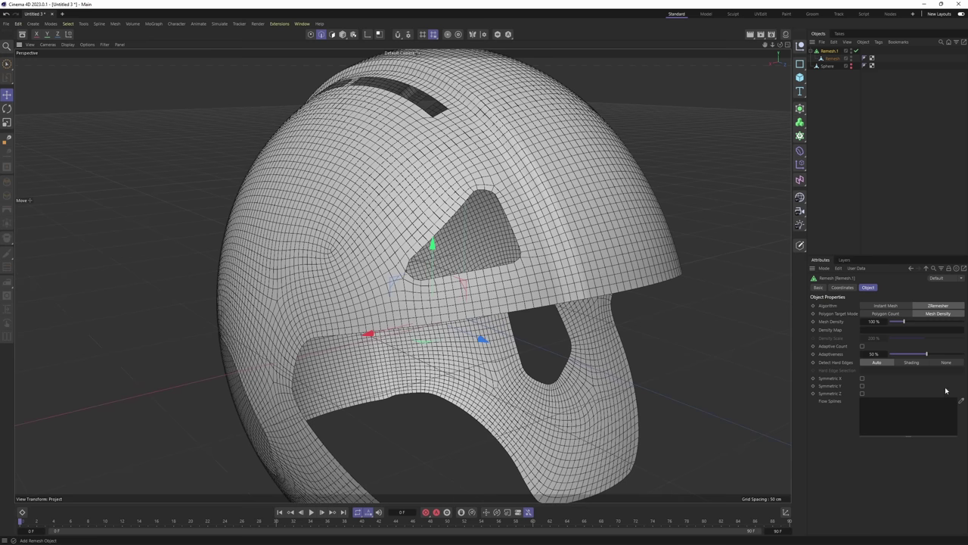
pyautogui.click(862, 379)
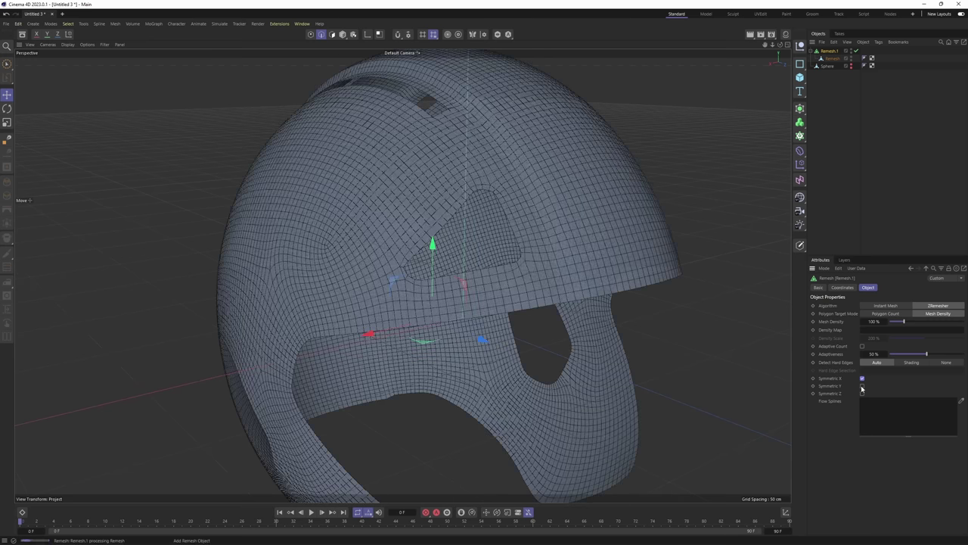
pyautogui.doubleClick(873, 354)
pyautogui.write('0')
pyautogui.press('Return')
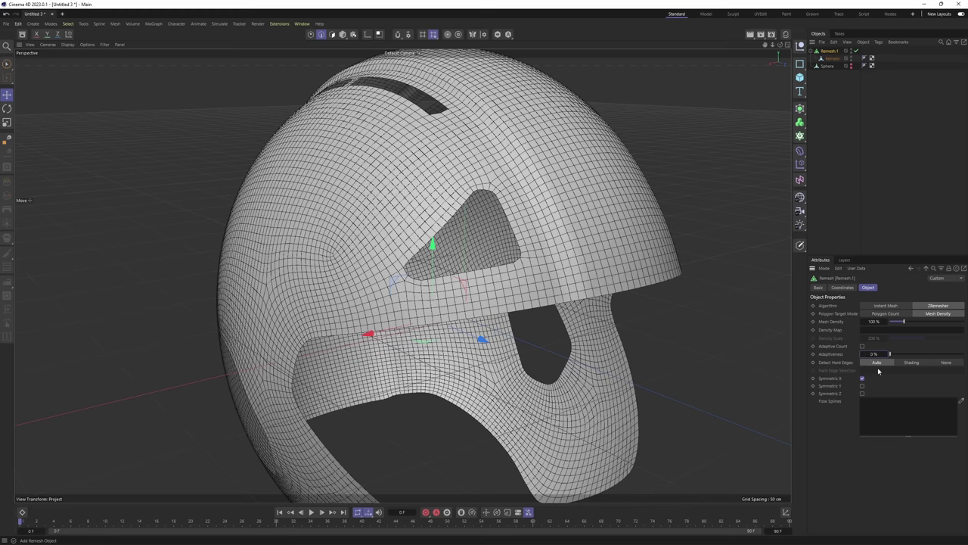
# Set the second Remesh's mesh density to 50%
pyautogui.doubleClick(874, 321)
pyautogui.write('50')
pyautogui.press('Return')
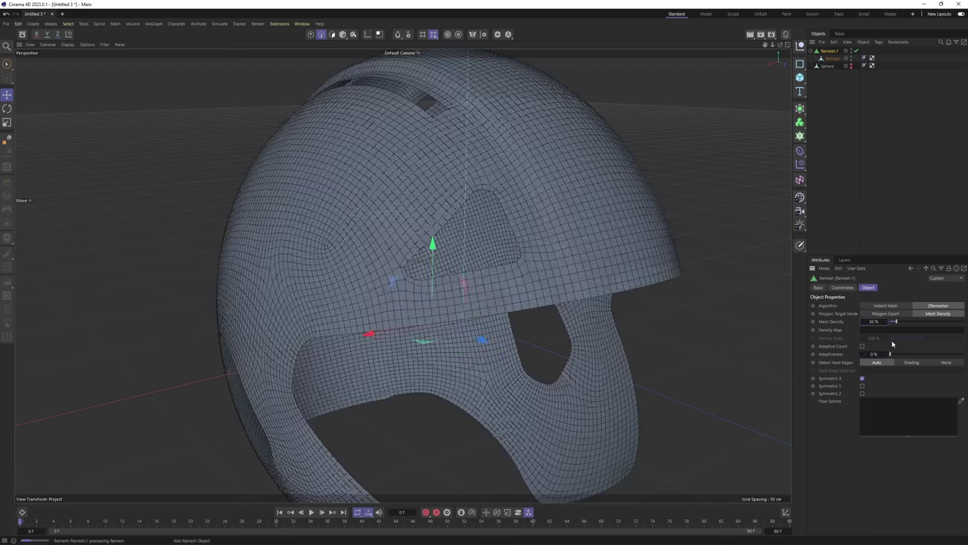
# Try Polygon Count as the second Remesh's polygon target mode, and return it to Mesh Density
pyautogui.scroll(-1, 598, 222)
pyautogui.keyDown('alt'); pyautogui.moveTo(598, 222); pyautogui.dragTo(509, 233); pyautogui.keyUp('alt')
pyautogui.keyDown('alt'); pyautogui.moveTo(510, 233); pyautogui.dragTo(478, 295, button='middle'); pyautogui.keyUp('alt')
pyautogui.scroll(8, 477, 295)
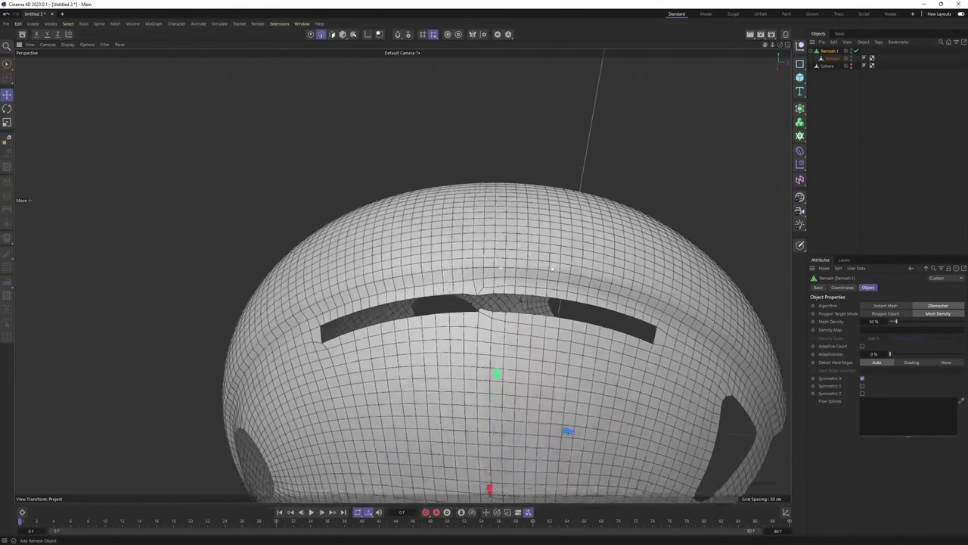
pyautogui.keyDown('alt'); pyautogui.moveTo(476, 294); pyautogui.dragTo(497, 297); pyautogui.keyUp('alt')
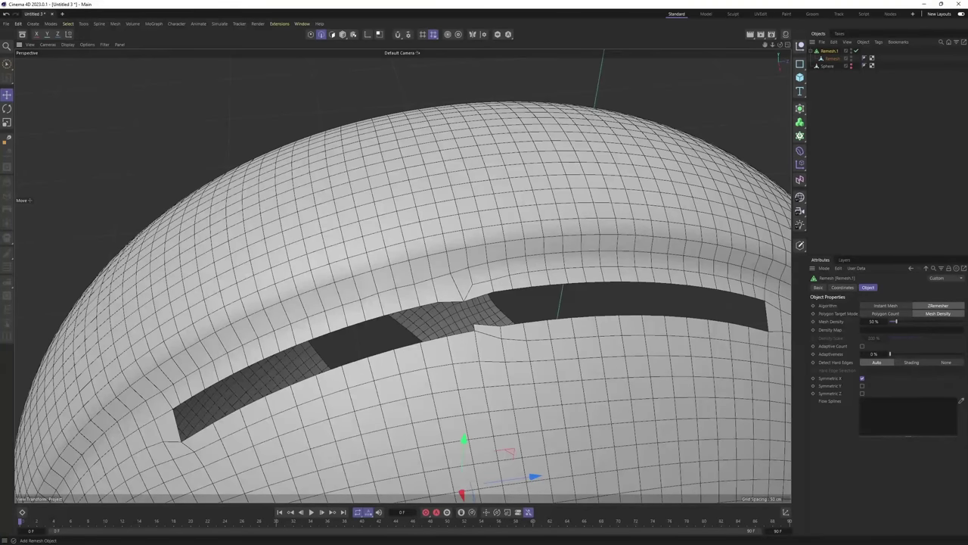
pyautogui.click(866, 317)
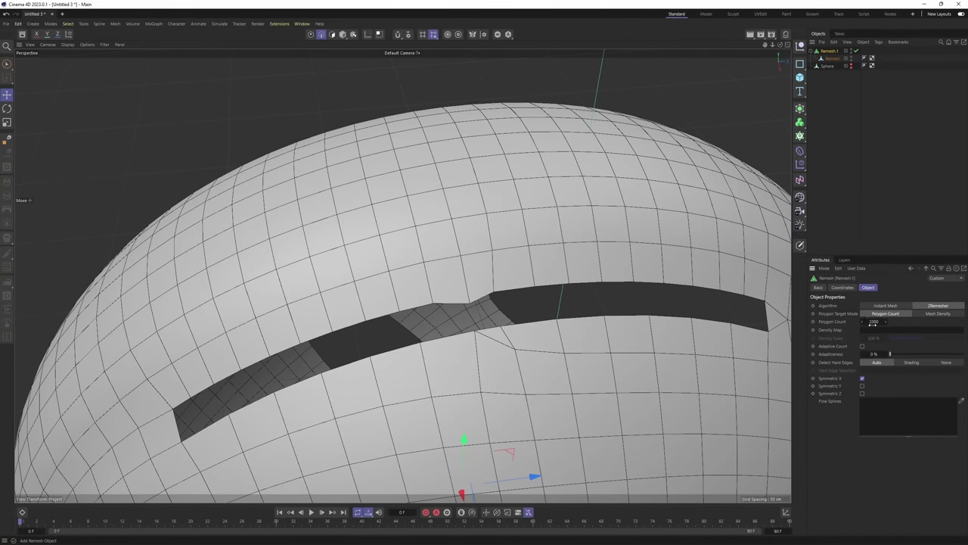
pyautogui.doubleClick(873, 324)
pyautogui.write('2')
pyautogui.click(938, 315)
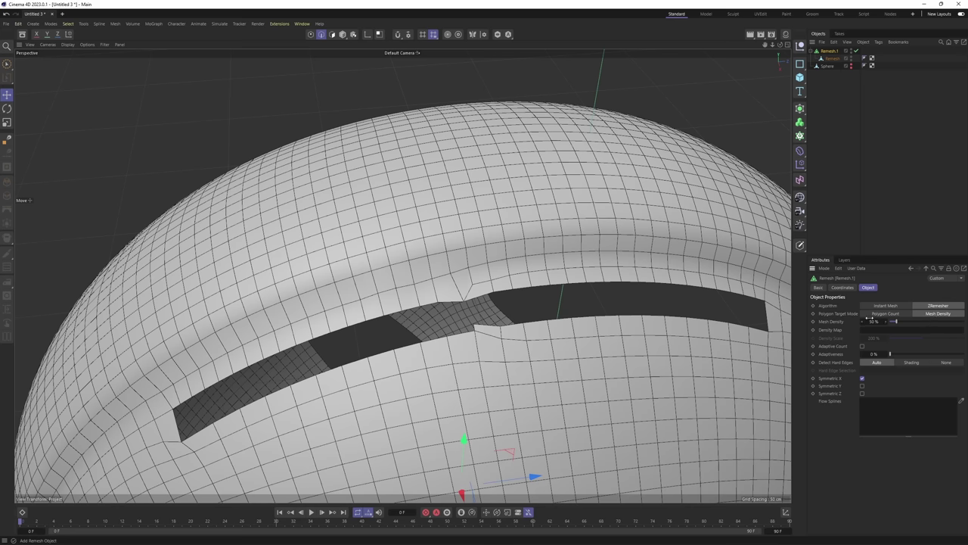
# Set the second Remesh's mesh density to 75%
pyautogui.doubleClick(872, 321)
pyautogui.write('75')
pyautogui.press('Return')
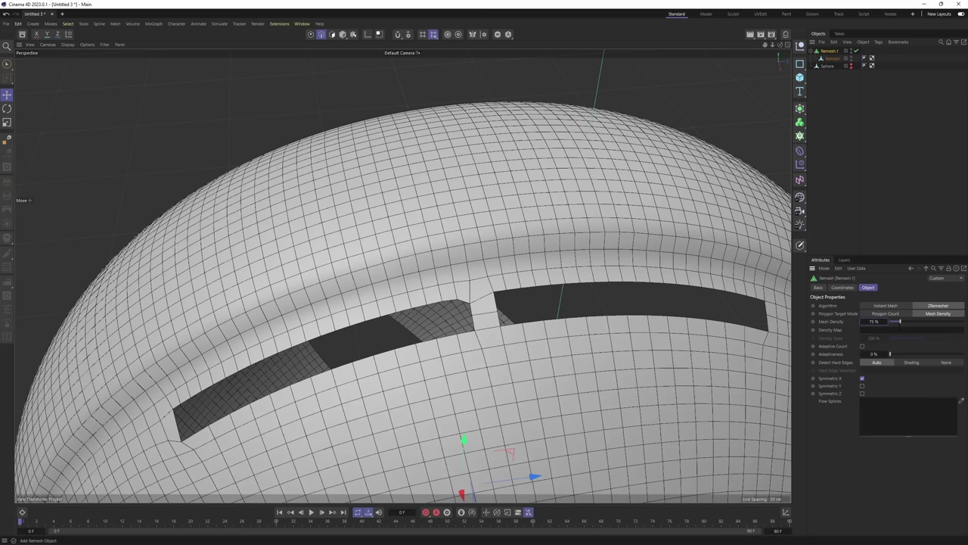
# Make the second Remesh editable and add another Remesh as parent of the helmet mesh
pyautogui.scroll(-4, 481, 308)
pyautogui.moveTo(481, 309)
pyautogui.keyDown('alt'); pyautogui.mouseDown()
pyautogui.moveTo(424, 246)
pyautogui.moveTo(514, 267)
pyautogui.moveTo(513, 173)
pyautogui.moveTo(597, 209)
pyautogui.mouseUp(); pyautogui.keyUp('alt')
pyautogui.keyDown('alt'); pyautogui.moveTo(597, 209); pyautogui.dragTo(576, 288, button='middle'); pyautogui.keyUp('alt')
pyautogui.keyDown('alt'); pyautogui.moveTo(575, 288); pyautogui.dragTo(620, 286, button='right'); pyautogui.keyUp('alt')
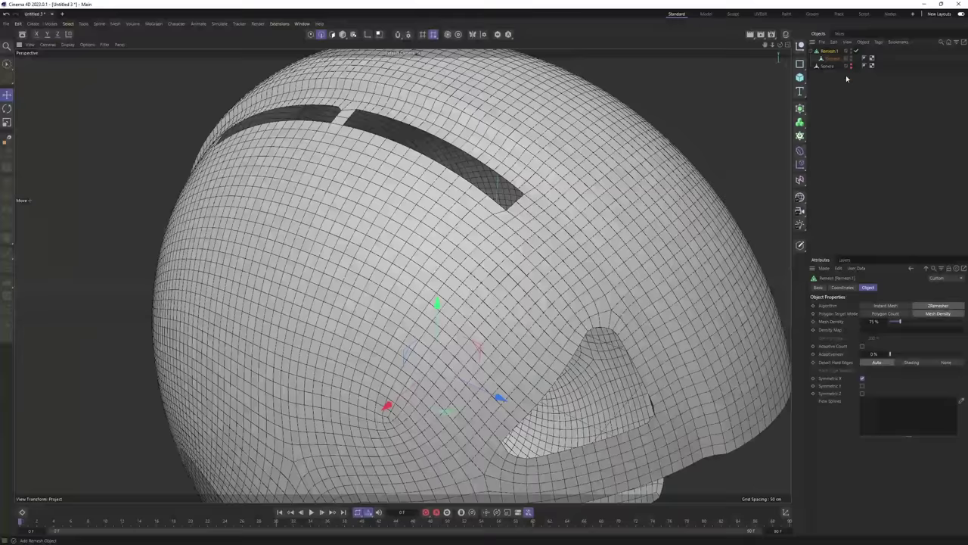
pyautogui.press('c')
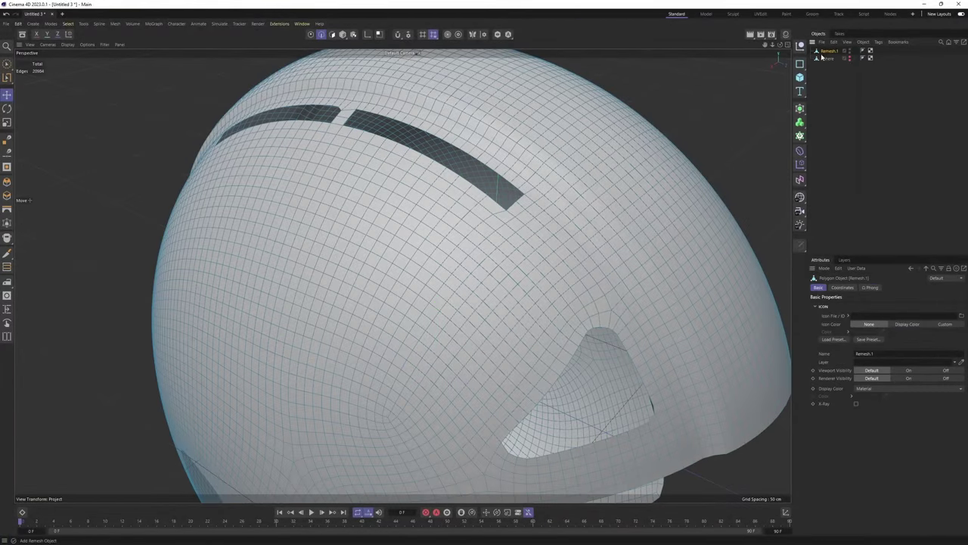
pyautogui.keyDown('alt'); pyautogui.moveTo(587, 220); pyautogui.dragTo(556, 214); pyautogui.keyUp('alt')
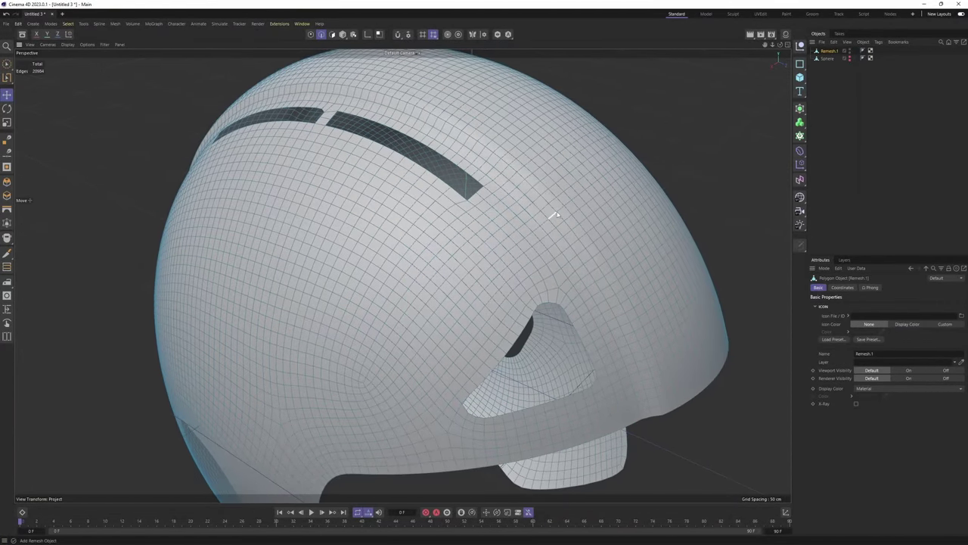
pyautogui.click(800, 110)
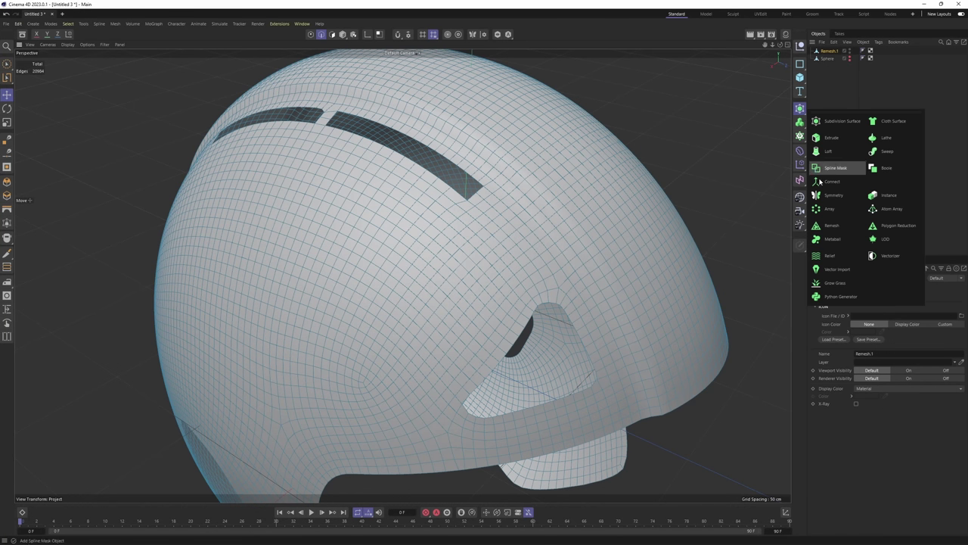
pyautogui.click(832, 226)
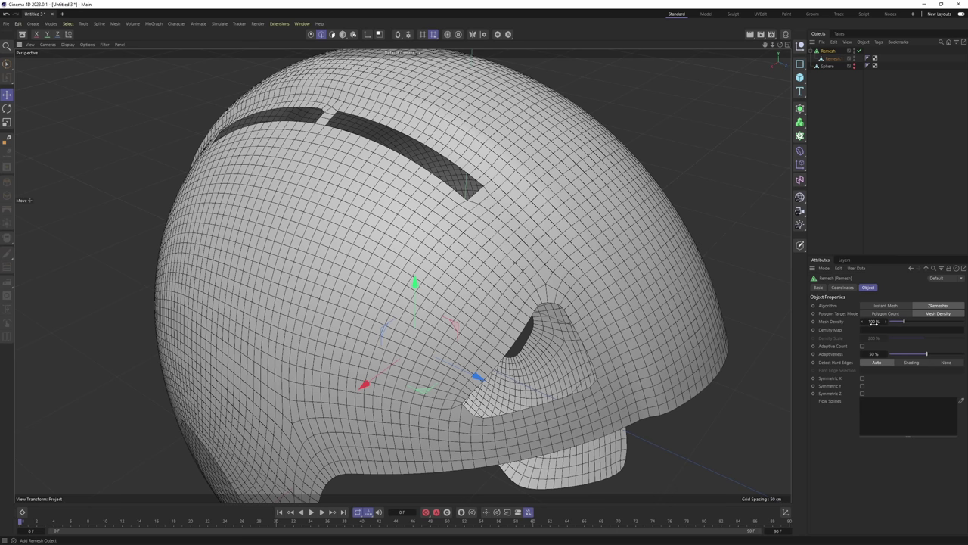
# Try a 75% mesh density with X symmetry on the newly added Remesh
pyautogui.click(875, 322)
pyautogui.write('75')
pyautogui.press('Return')
pyautogui.click(862, 378)
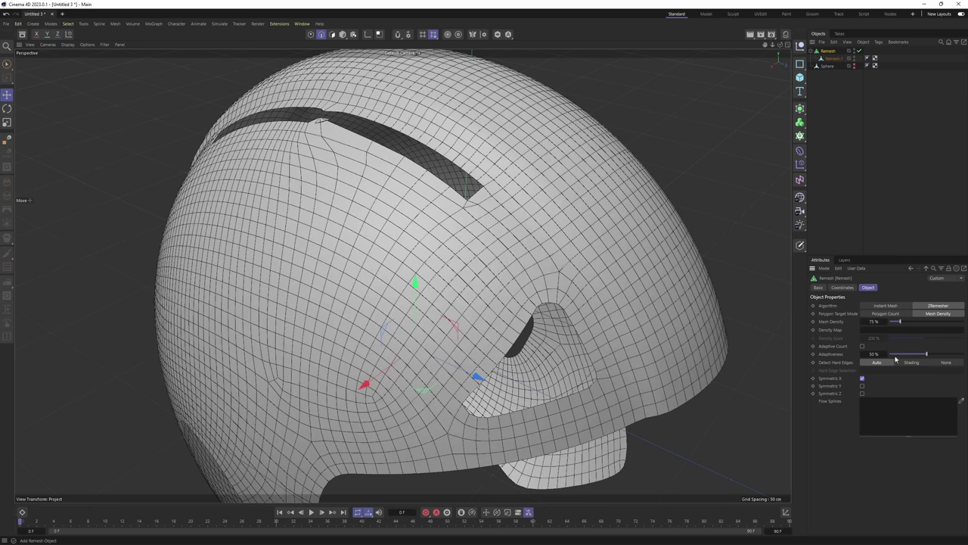
# Try 0% adaptiveness with a 100% mesh density on the Remesh
pyautogui.click(878, 354)
pyautogui.write('0')
pyautogui.press('Return')
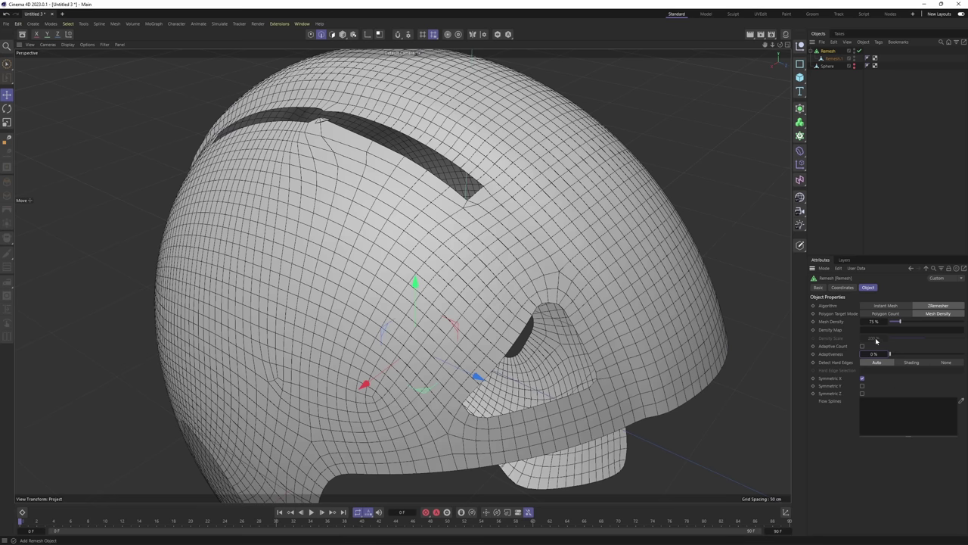
pyautogui.doubleClick(875, 323)
pyautogui.write('100')
pyautogui.press('Return')
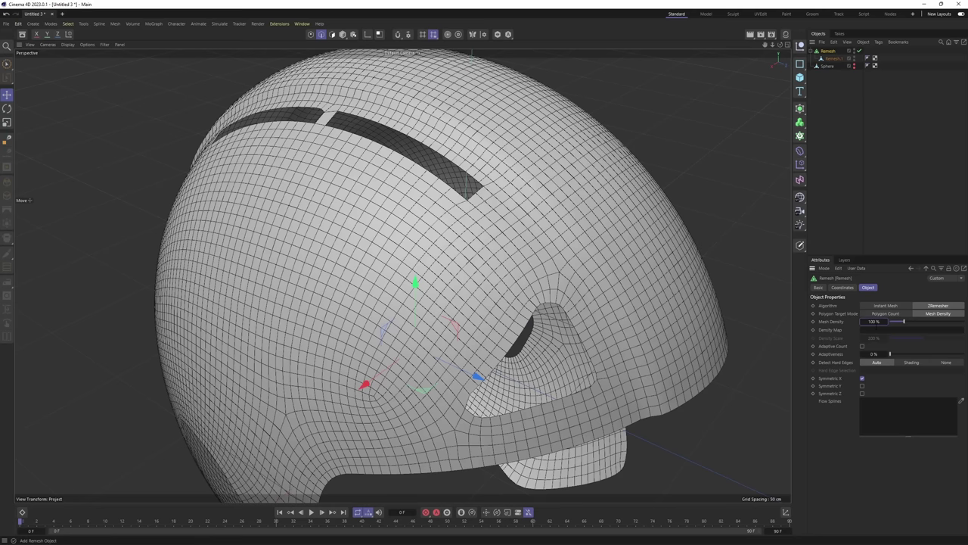
pyautogui.keyDown('alt'); pyautogui.moveTo(633, 255); pyautogui.dragTo(478, 188); pyautogui.keyUp('alt')
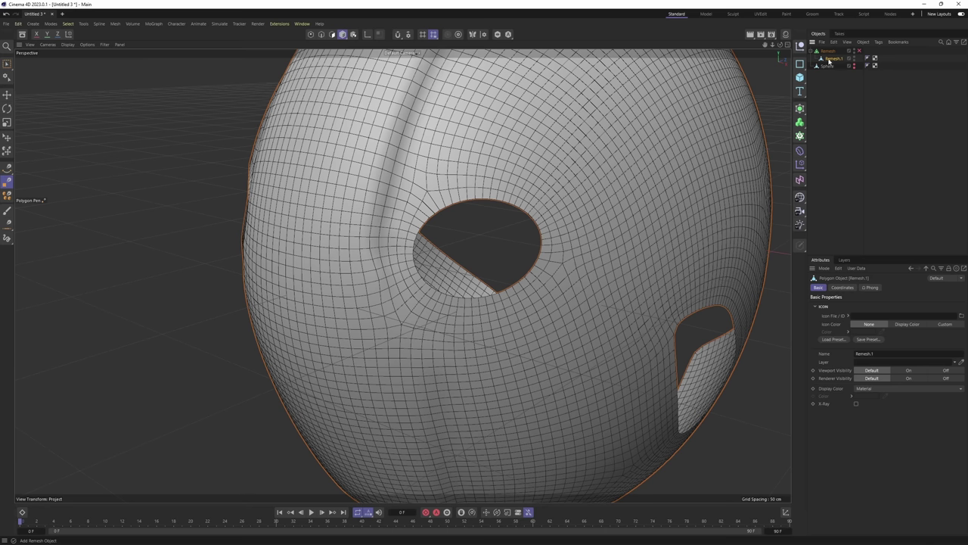
# Take the helmet mesh out of the Remesh generator and delete the generator
pyautogui.moveTo(829, 59); pyautogui.dragTo(831, 62)
pyautogui.click(828, 51)
pyautogui.press('Delete')
# Add a Smoothing deformer to the helmet mesh and set its strength to 30%
pyautogui.click(828, 51)
pyautogui.click(798, 165)
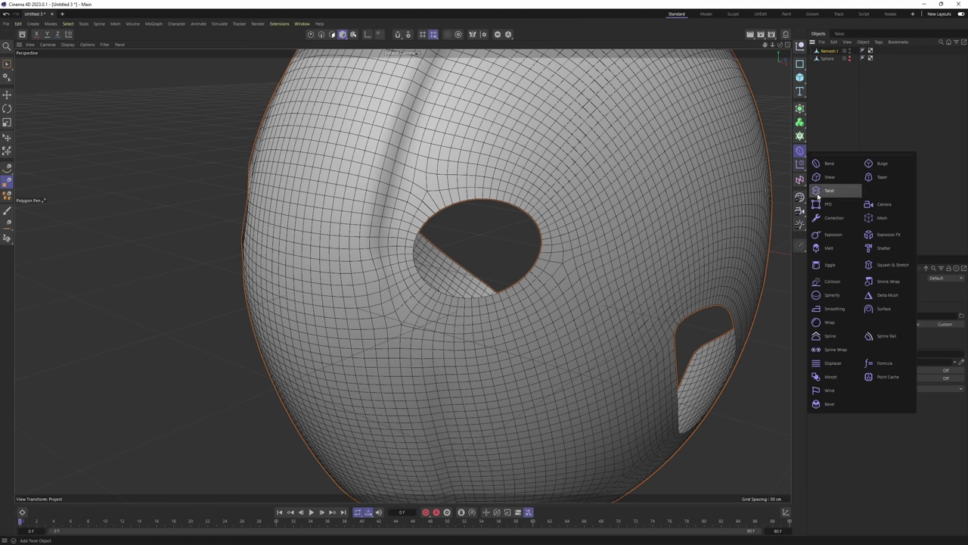
pyautogui.click(835, 309)
pyautogui.scroll(-3, 559, 229)
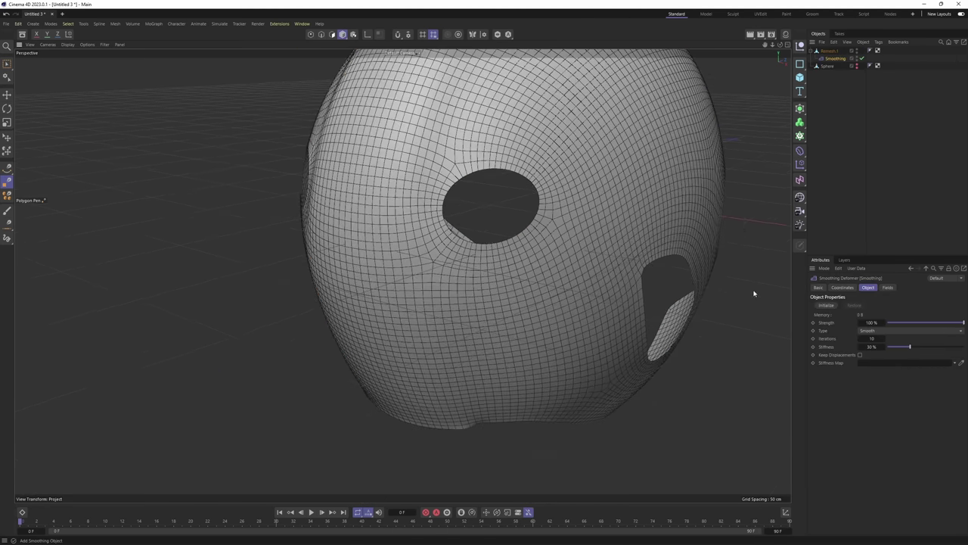
pyautogui.keyDown('alt'); pyautogui.moveTo(754, 292); pyautogui.dragTo(713, 278); pyautogui.keyUp('alt')
pyautogui.moveTo(962, 322); pyautogui.dragTo(910, 328)
pyautogui.doubleClick(871, 323)
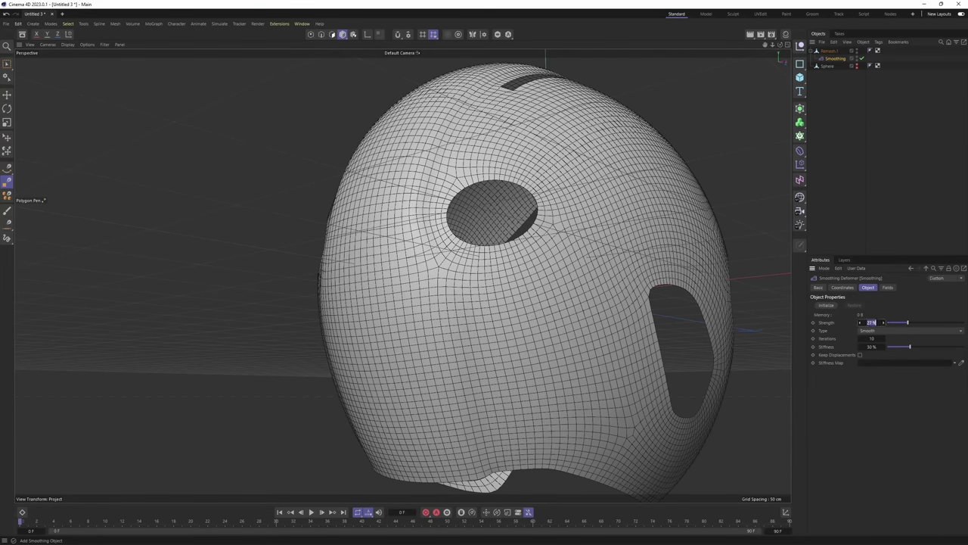
pyautogui.write('30')
pyautogui.press('Return')
# Inspect the smoothed helmet from several sides, shaded without and with wireframe lines
pyautogui.keyDown('alt'); pyautogui.moveTo(658, 219); pyautogui.dragTo(465, 288); pyautogui.keyUp('alt')
pyautogui.press('n')
pyautogui.press('a')
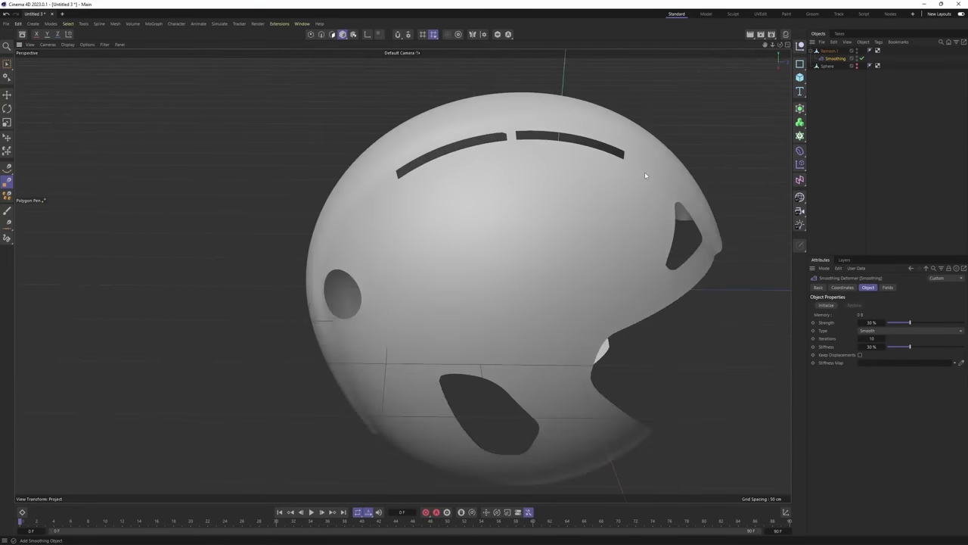
pyautogui.keyDown('alt'); pyautogui.moveTo(645, 172); pyautogui.dragTo(541, 155); pyautogui.keyUp('alt')
pyautogui.keyDown('alt'); pyautogui.moveTo(486, 215); pyautogui.dragTo(560, 218); pyautogui.keyUp('alt')
pyautogui.scroll(2, 552, 217)
pyautogui.press('n')
pyautogui.press('b')
pyautogui.keyDown('alt'); pyautogui.moveTo(488, 206); pyautogui.dragTo(564, 225, button='middle'); pyautogui.keyUp('alt')
pyautogui.keyDown('alt'); pyautogui.moveTo(564, 225); pyautogui.dragTo(534, 232); pyautogui.keyUp('alt')
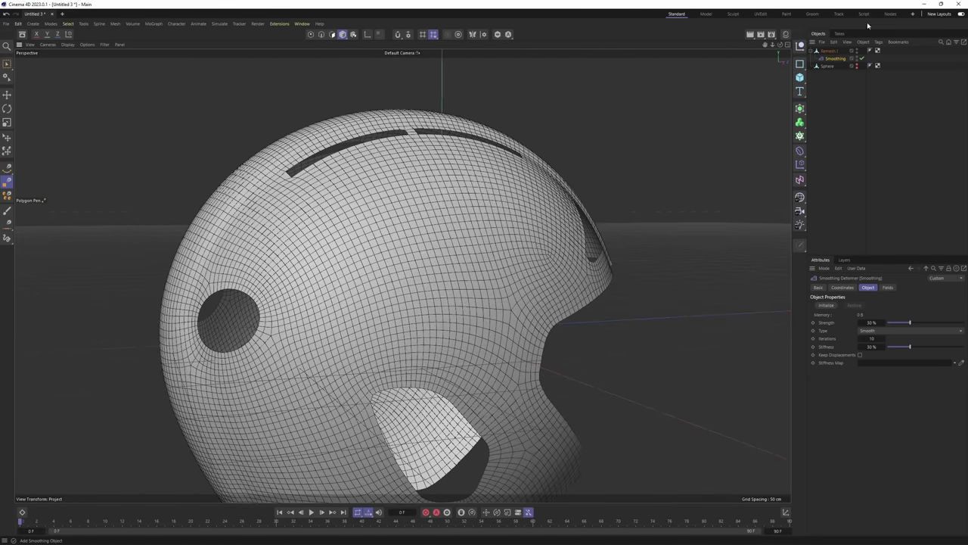
# Bake the smoothing into the helmet mesh with Connect Objects + Delete and save the project as model.c4d
pyautogui.click(834, 52)
pyautogui.rightClick(834, 52)
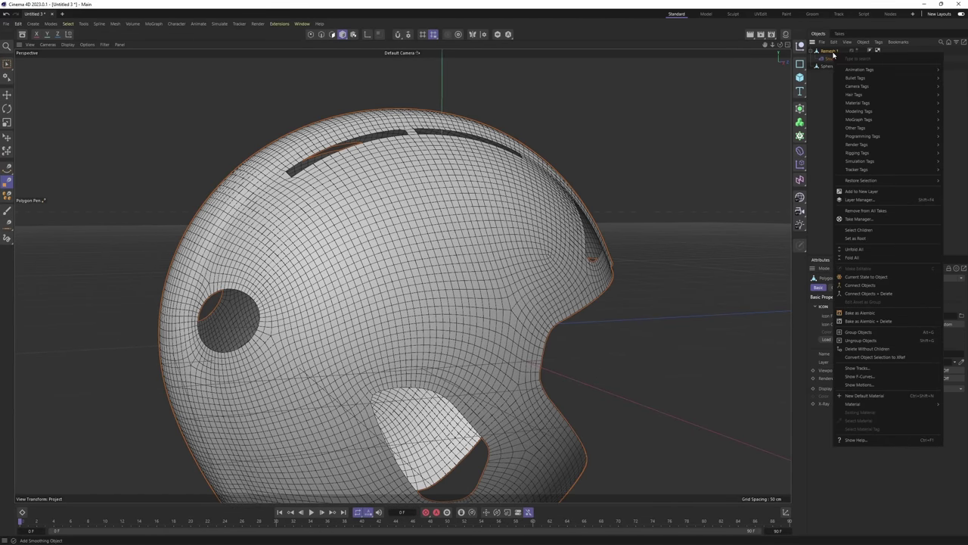
pyautogui.click(893, 294)
pyautogui.keyDown('alt'); pyautogui.moveTo(571, 168); pyautogui.dragTo(495, 193); pyautogui.keyUp('alt')
pyautogui.press('Return')
# Examine the helmet's overall shape and polygon flow around its vents and face opening from the front and side
pyautogui.keyDown('alt'); pyautogui.moveTo(549, 216); pyautogui.dragTo(594, 237); pyautogui.keyUp('alt')
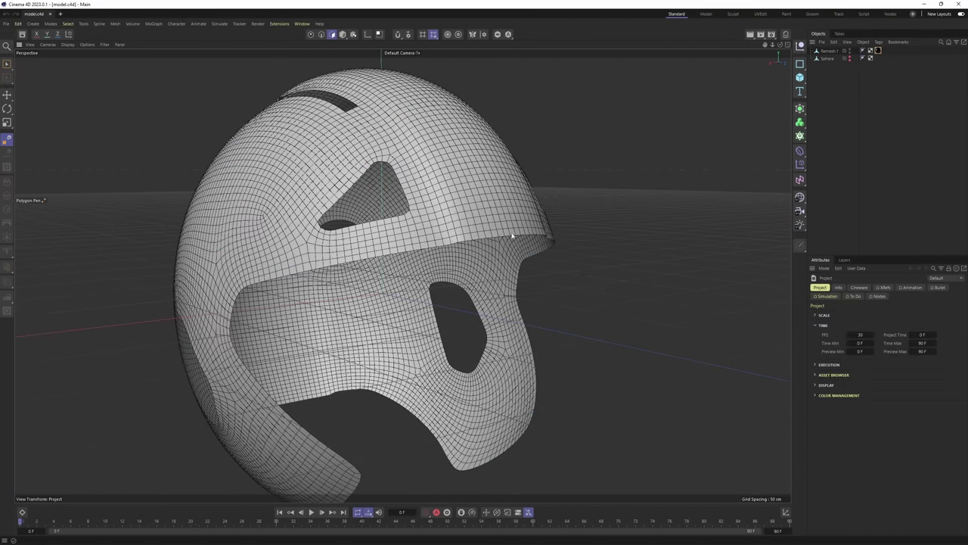
pyautogui.keyDown('alt'); pyautogui.moveTo(512, 235); pyautogui.dragTo(556, 274); pyautogui.keyUp('alt')
pyautogui.scroll(2, 485, 202)
pyautogui.keyDown('alt'); pyautogui.moveTo(484, 202); pyautogui.dragTo(509, 229, button='middle'); pyautogui.keyUp('alt')
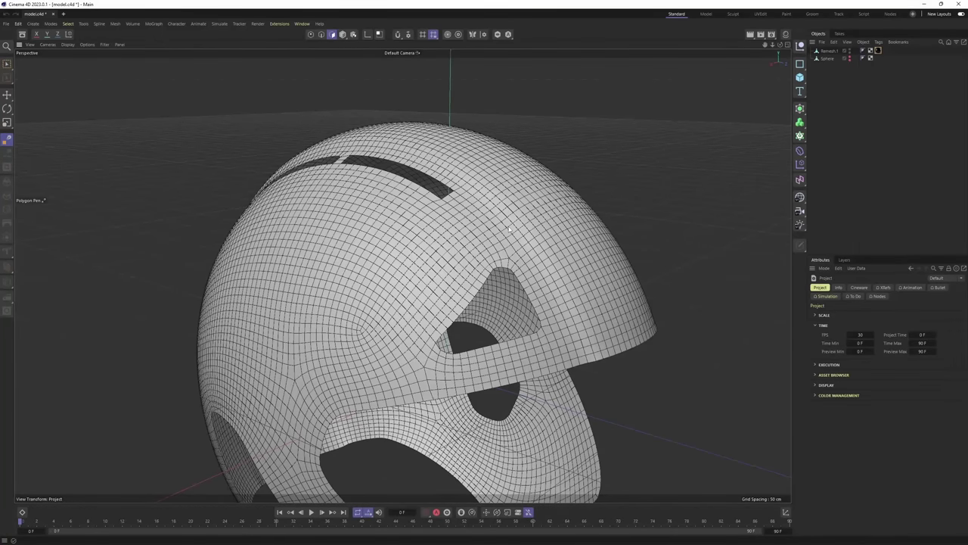
pyautogui.keyDown('alt'); pyautogui.moveTo(505, 232); pyautogui.dragTo(519, 205); pyautogui.keyUp('alt')
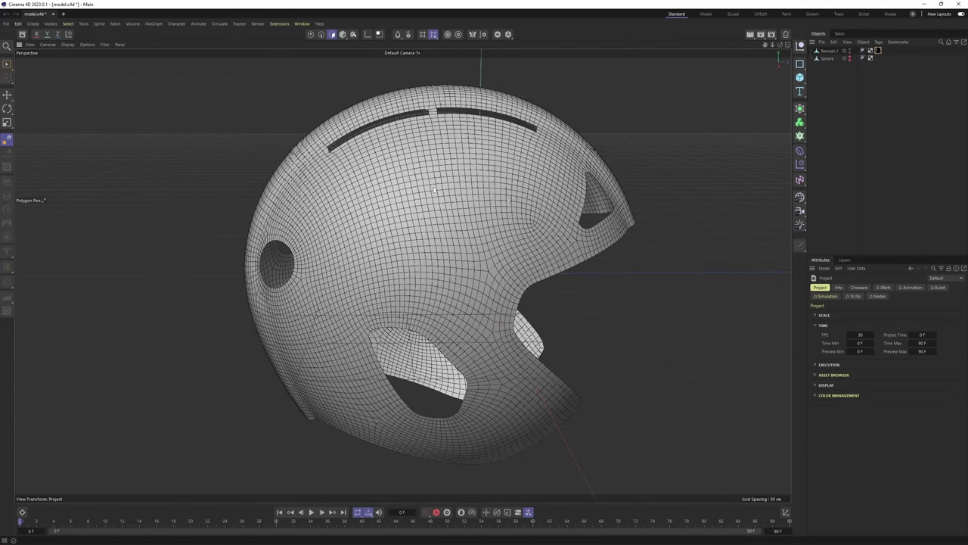
pyautogui.keyDown('alt'); pyautogui.moveTo(434, 190); pyautogui.dragTo(506, 168); pyautogui.keyUp('alt')
pyautogui.keyDown('alt'); pyautogui.moveTo(506, 169); pyautogui.dragTo(484, 217, button='middle'); pyautogui.keyUp('alt')
pyautogui.keyDown('alt'); pyautogui.moveTo(541, 244); pyautogui.dragTo(495, 275); pyautogui.keyUp('alt')
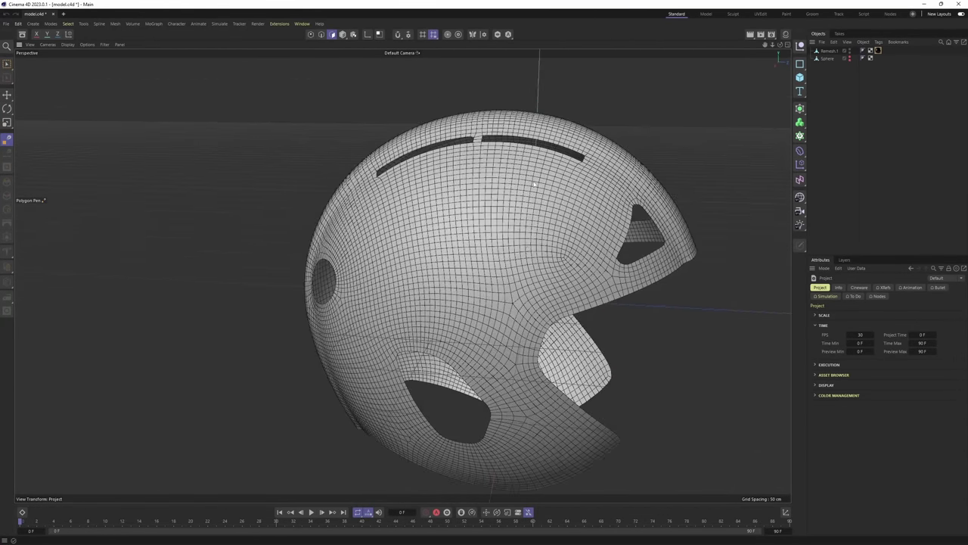
pyautogui.keyDown('alt'); pyautogui.moveTo(555, 191); pyautogui.dragTo(522, 227); pyautogui.keyUp('alt')
pyautogui.scroll(2, 522, 227)
pyautogui.keyDown('alt'); pyautogui.moveTo(522, 227); pyautogui.dragTo(454, 182, button='middle'); pyautogui.keyUp('alt')
pyautogui.keyDown('alt'); pyautogui.moveTo(553, 189); pyautogui.dragTo(515, 192); pyautogui.keyUp('alt')
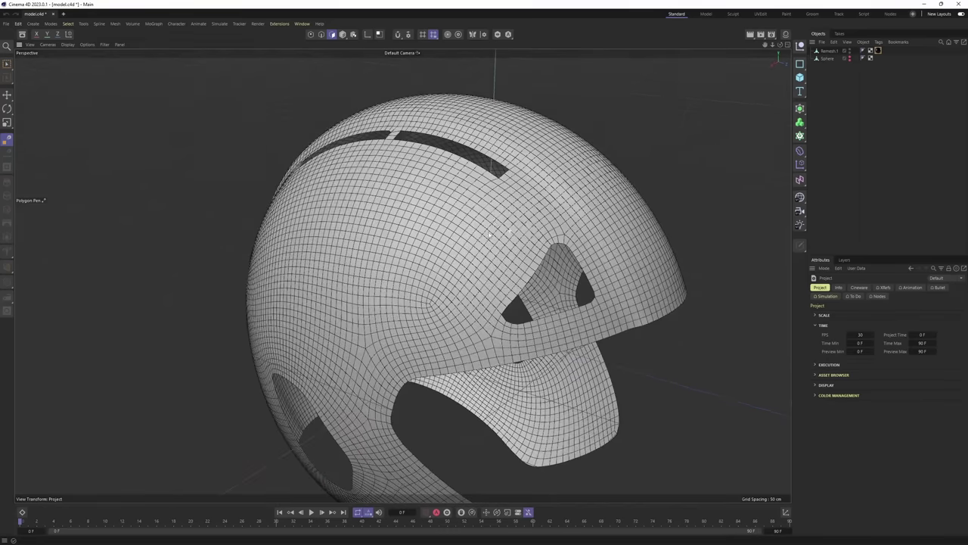
pyautogui.scroll(2, 516, 192)
pyautogui.keyDown('alt'); pyautogui.moveTo(515, 192); pyautogui.dragTo(568, 264, button='middle'); pyautogui.keyUp('alt')
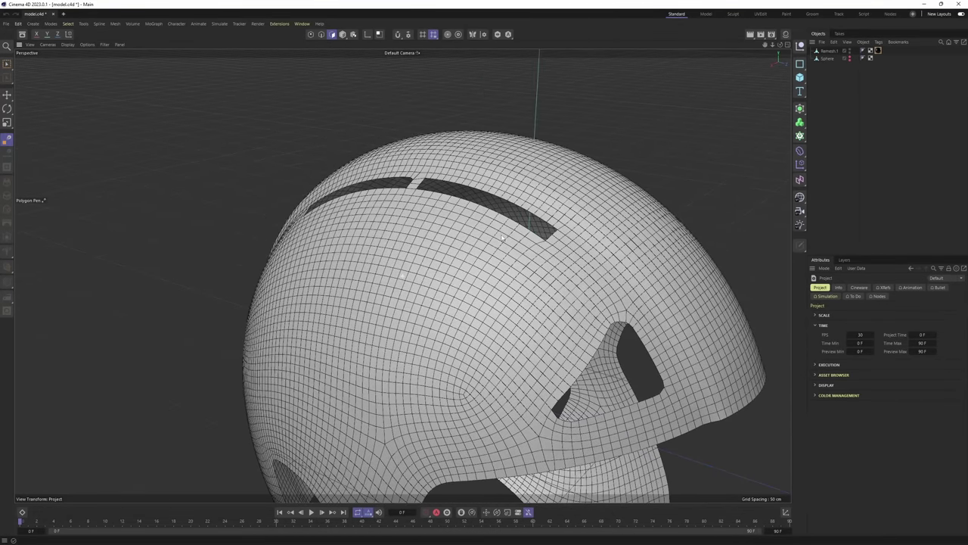
# Examine the mesh around the two long slots near the crown and the triangular front vent
pyautogui.keyDown('alt'); pyautogui.moveTo(569, 264); pyautogui.dragTo(615, 277); pyautogui.keyUp('alt')
pyautogui.keyDown('alt'); pyautogui.moveTo(385, 181); pyautogui.dragTo(447, 171, button='right'); pyautogui.keyUp('alt')
pyautogui.keyDown('alt'); pyautogui.moveTo(448, 171); pyautogui.dragTo(385, 205, button='middle'); pyautogui.keyUp('alt')
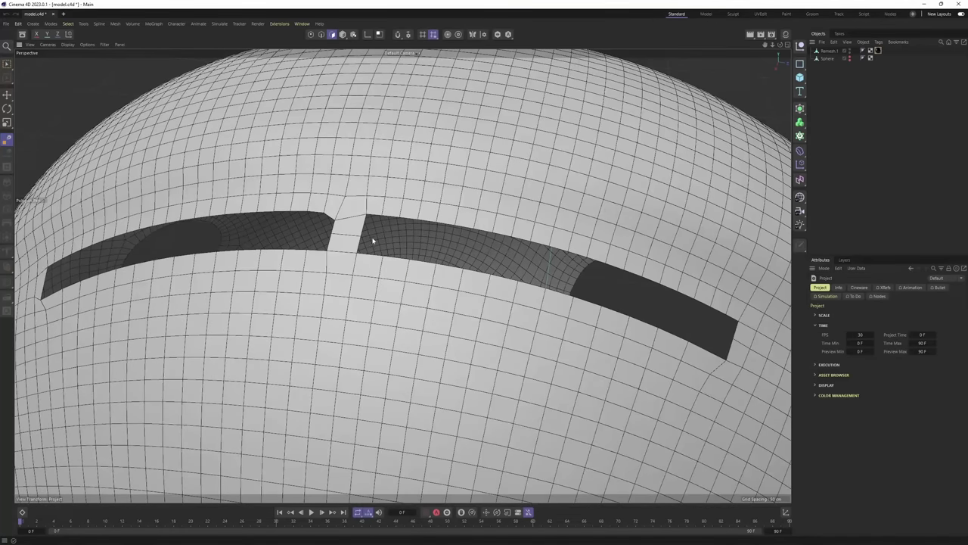
pyautogui.keyDown('alt'); pyautogui.moveTo(384, 229); pyautogui.dragTo(359, 230, button='right'); pyautogui.keyUp('alt')
pyautogui.keyDown('alt'); pyautogui.moveTo(360, 231); pyautogui.dragTo(291, 193, button='middle'); pyautogui.keyUp('alt')
pyautogui.keyDown('alt'); pyautogui.moveTo(318, 196); pyautogui.dragTo(357, 226); pyautogui.keyUp('alt')
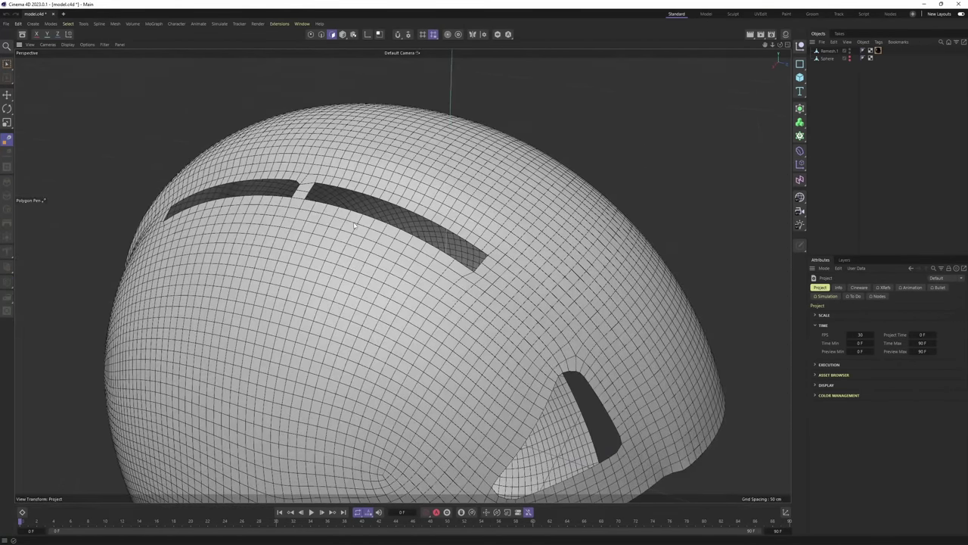
pyautogui.keyDown('alt'); pyautogui.moveTo(462, 221); pyautogui.dragTo(505, 245); pyautogui.keyUp('alt')
pyautogui.keyDown('alt'); pyautogui.moveTo(505, 246); pyautogui.dragTo(575, 211, button='right'); pyautogui.keyUp('alt')
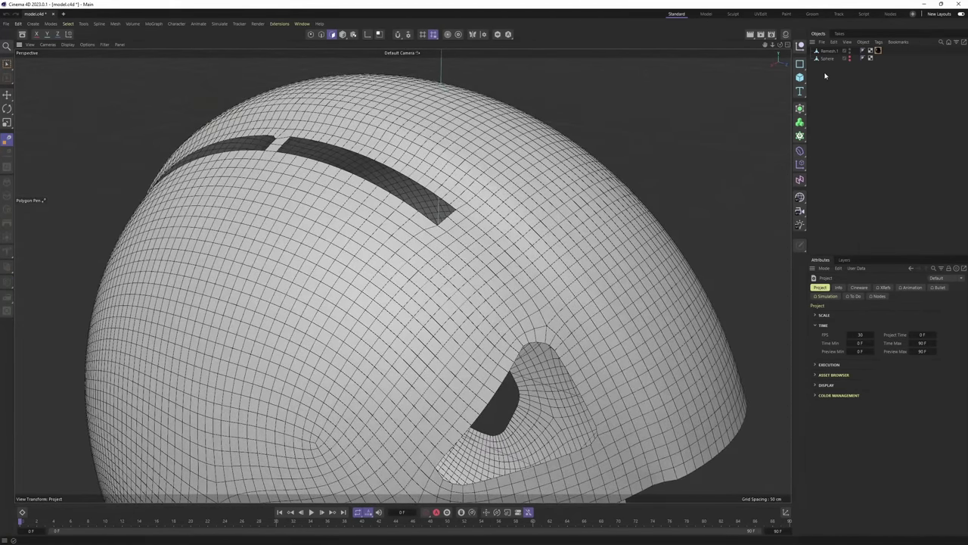
pyautogui.keyDown('alt'); pyautogui.moveTo(364, 134); pyautogui.dragTo(428, 196); pyautogui.keyUp('alt')
pyautogui.keyDown('alt'); pyautogui.moveTo(428, 197); pyautogui.dragTo(446, 208, button='right'); pyautogui.keyUp('alt')
pyautogui.keyDown('alt'); pyautogui.moveTo(446, 208); pyautogui.dragTo(372, 174, button='middle'); pyautogui.keyUp('alt')
pyautogui.keyDown('alt'); pyautogui.moveTo(372, 174); pyautogui.dragTo(542, 170); pyautogui.keyUp('alt')
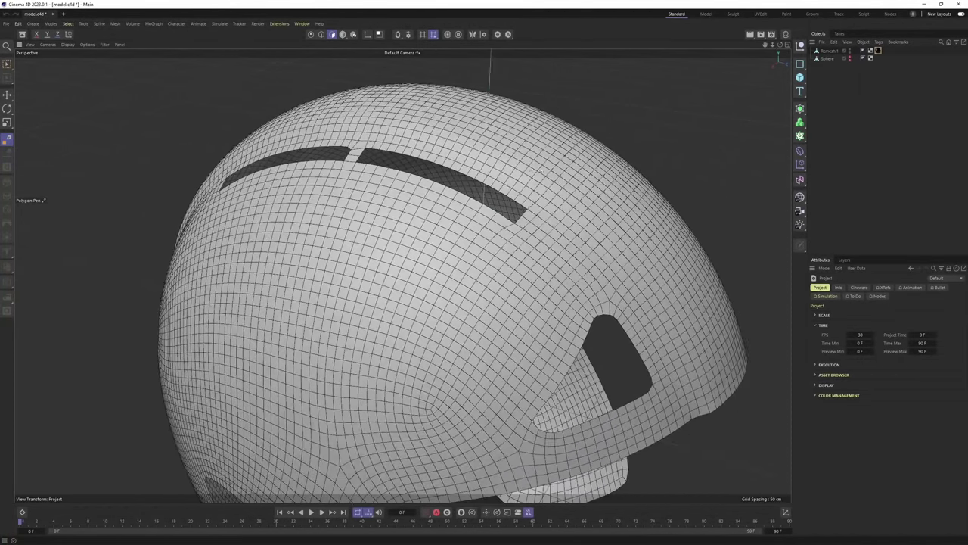
# Add a Remesh as parent of the smoothed helmet mesh, with X symmetry on and adaptiveness at 0%
pyautogui.click(829, 51)
pyautogui.click(799, 109)
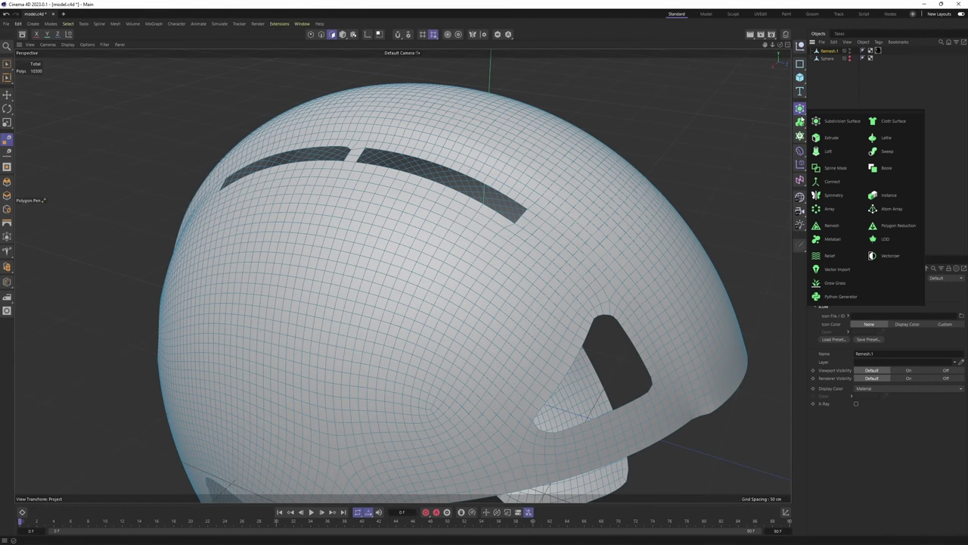
pyautogui.keyDown('alt'); pyautogui.click(832, 226); pyautogui.keyUp('alt')
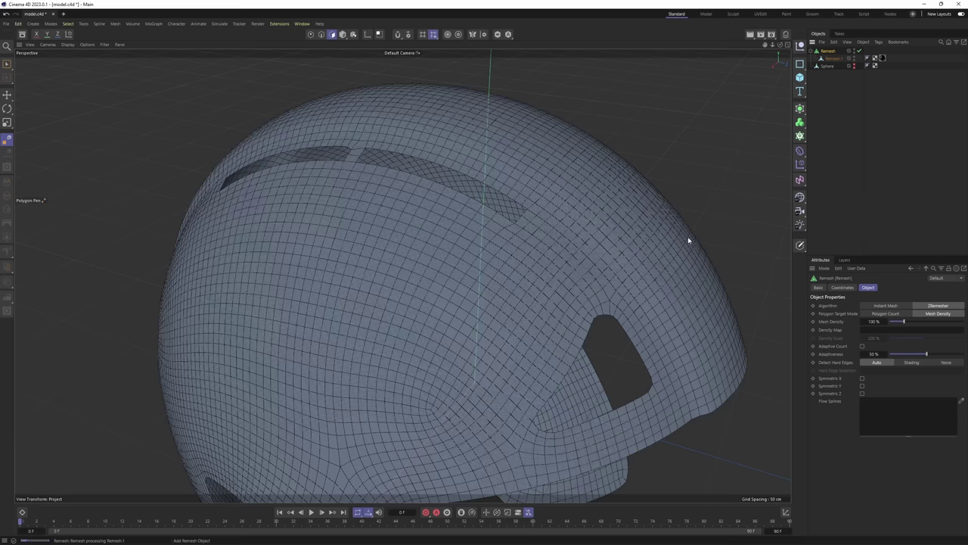
pyautogui.click(862, 378)
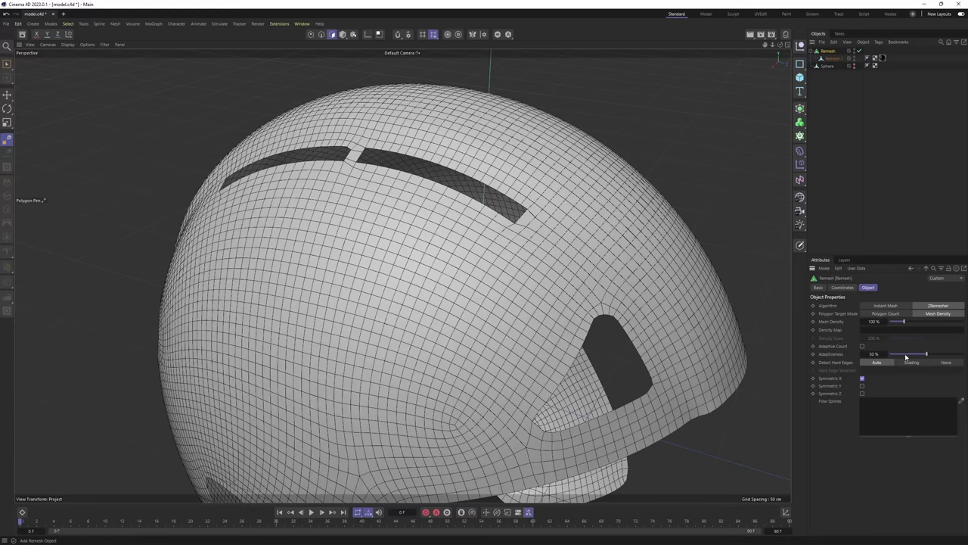
pyautogui.moveTo(908, 354); pyautogui.dragTo(805, 362)
# Try mesh densities of 50%, 40% and 45% on the symmetric Remesh
pyautogui.doubleClick(874, 323)
pyautogui.write('50')
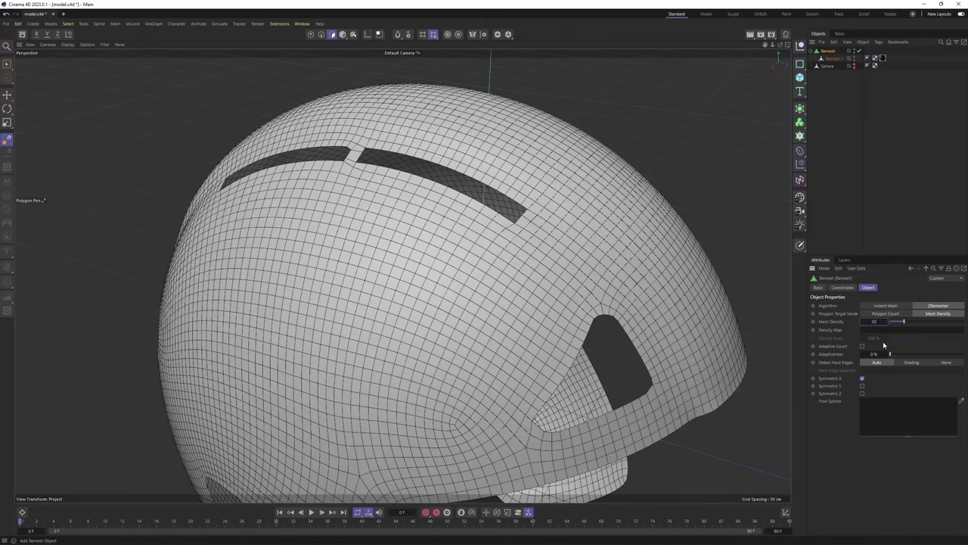
pyautogui.press('Return')
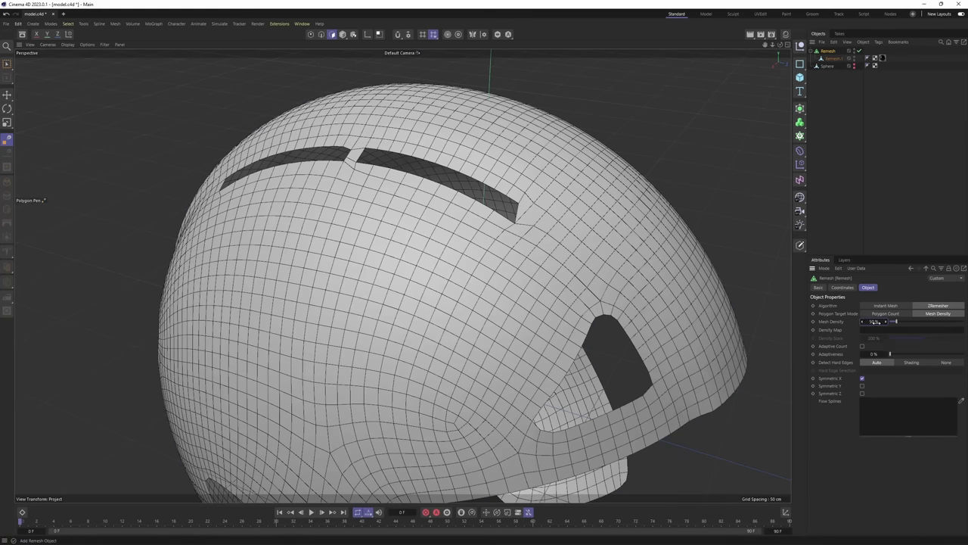
pyautogui.doubleClick(875, 323)
pyautogui.write('40')
pyautogui.press('Return')
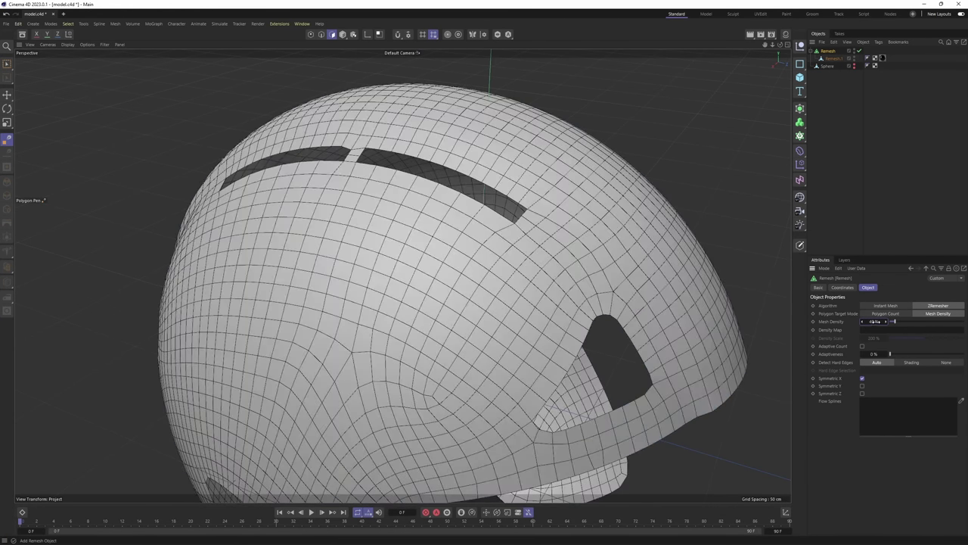
pyautogui.click(874, 321)
pyautogui.write('45')
pyautogui.press('Return')
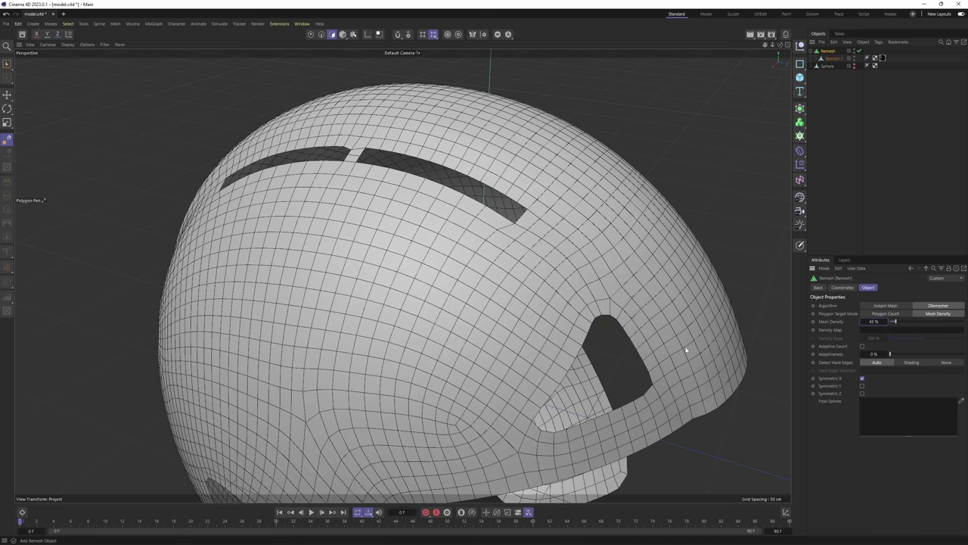
# Set the symmetric Remesh's mesh density to 40%
pyautogui.click(874, 322)
pyautogui.write('40')
pyautogui.press('Return')
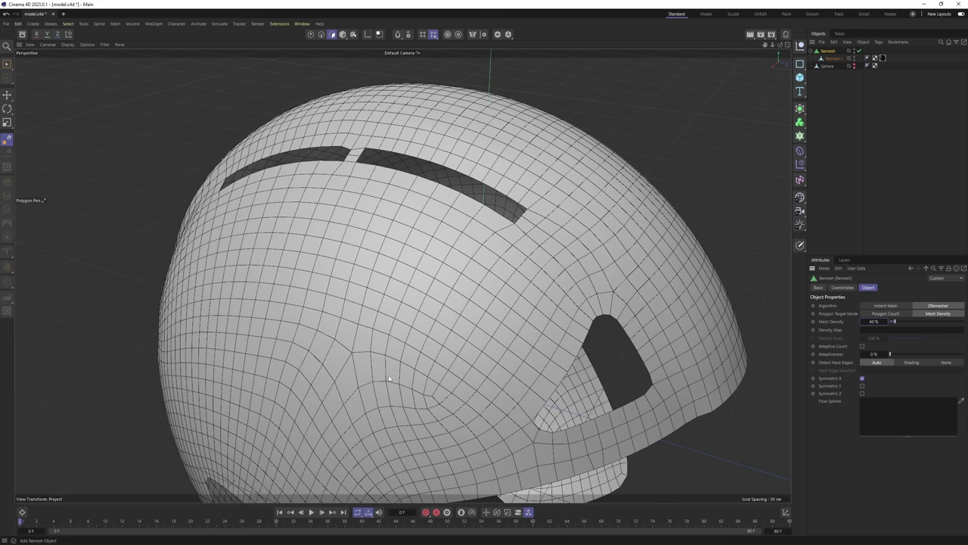
# Set the Remesh object's mesh density to 45% and inspect the resulting topology on the helmet
pyautogui.click(872, 321)
pyautogui.write('45')
pyautogui.press('Return')
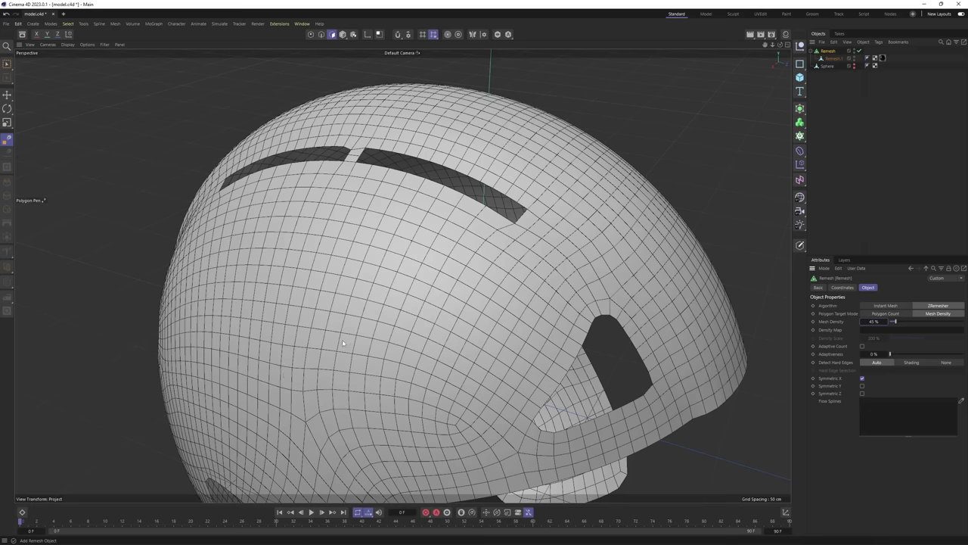
pyautogui.scroll(-2, 342, 343)
pyautogui.keyDown('alt'); pyautogui.moveTo(343, 343); pyautogui.dragTo(379, 302); pyautogui.keyUp('alt')
pyautogui.keyDown('alt'); pyautogui.moveTo(379, 303); pyautogui.dragTo(439, 250, button='middle'); pyautogui.keyUp('alt')
pyautogui.keyDown('alt'); pyautogui.moveTo(474, 323); pyautogui.dragTo(440, 296); pyautogui.keyUp('alt')
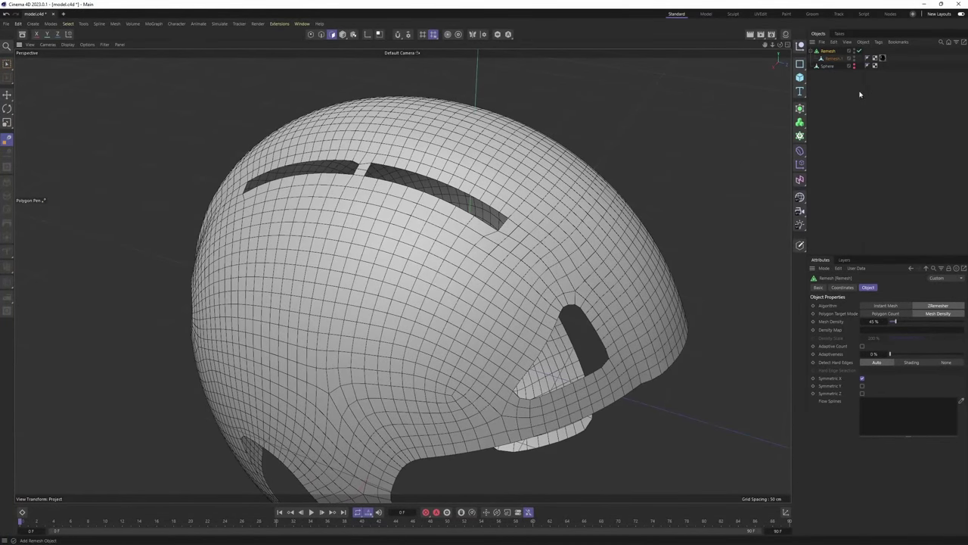
pyautogui.press('c')
pyautogui.click(812, 52)
pyautogui.click(836, 58)
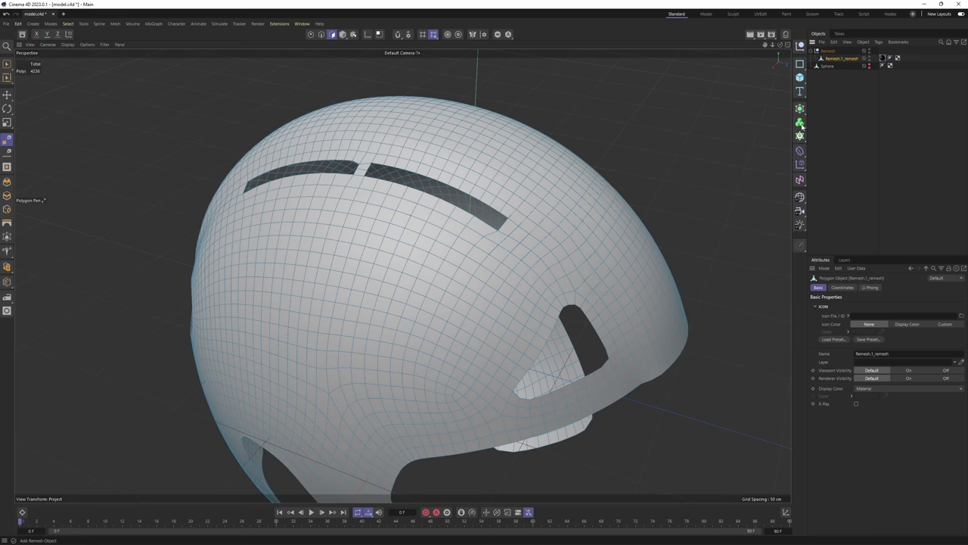
pyautogui.hotkey('ctrl', 'z')
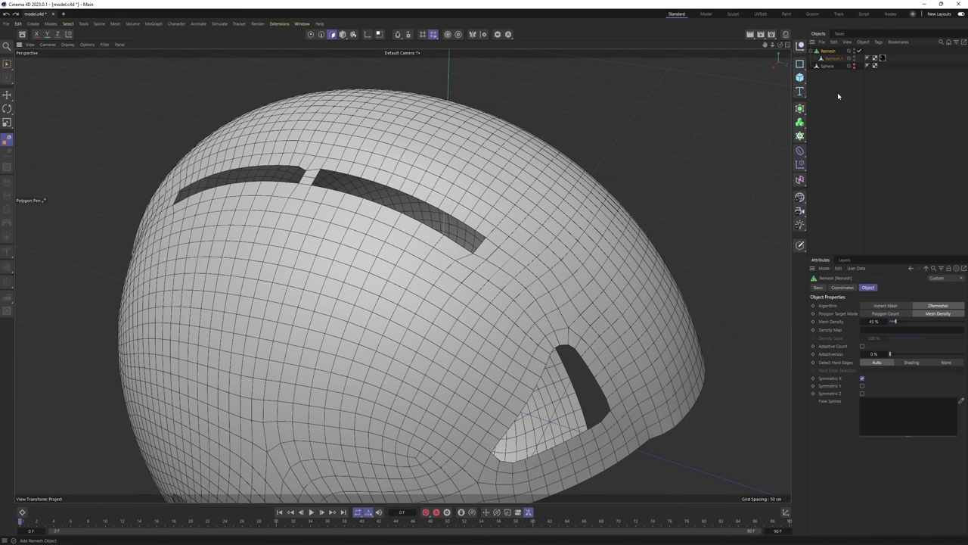
# Duplicate the source Remesh.1 mesh outside the Remesh generator and hide the copy as a backup
pyautogui.click(833, 60)
pyautogui.keyDown('ctrl'); pyautogui.moveTo(836, 60); pyautogui.dragTo(840, 48); pyautogui.keyUp('ctrl')
pyautogui.keyDown('alt'); pyautogui.click(854, 52); pyautogui.keyUp('alt')
pyautogui.click(840, 116)
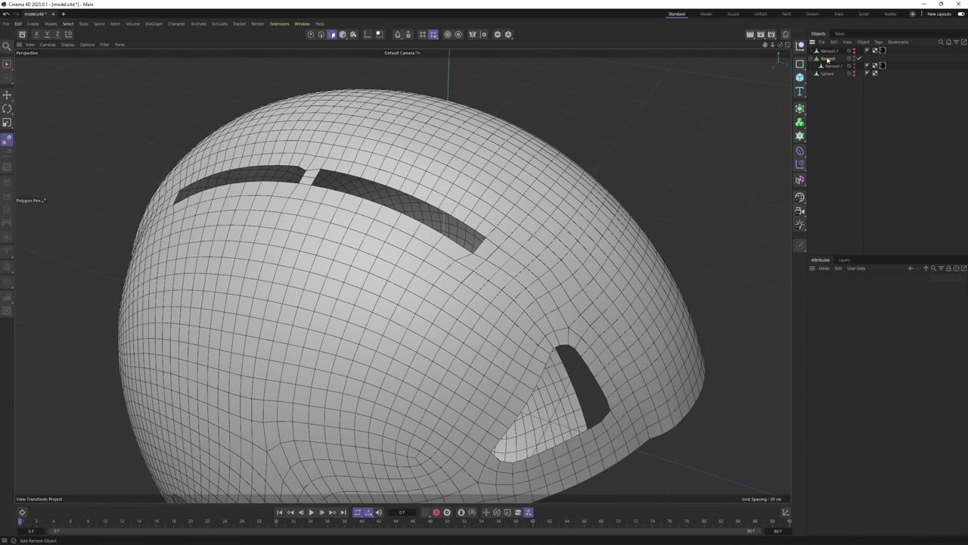
# Convert the Remesh generator to an editable object and expand its hierarchy to reveal the resulting mesh
pyautogui.click(828, 59)
pyautogui.press('c')
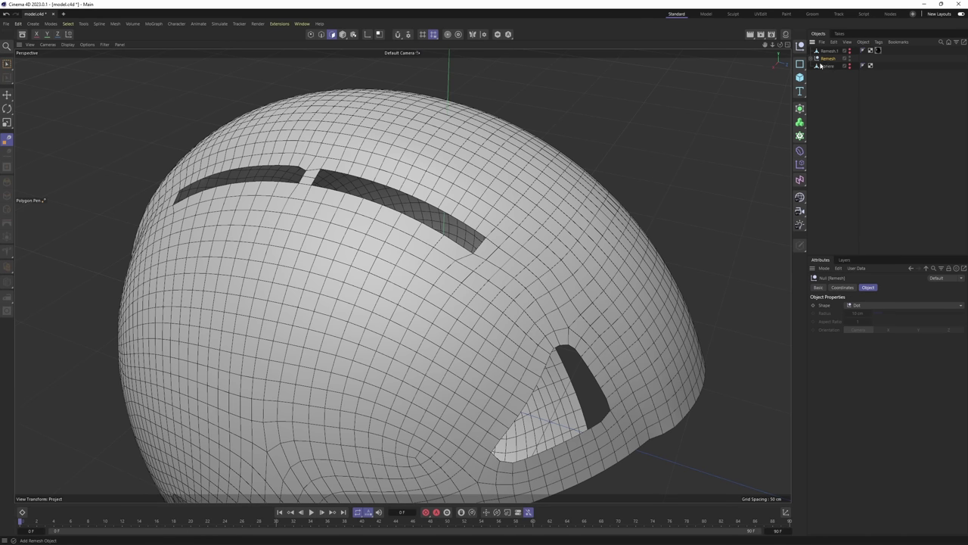
pyautogui.click(819, 65)
pyautogui.click(811, 59)
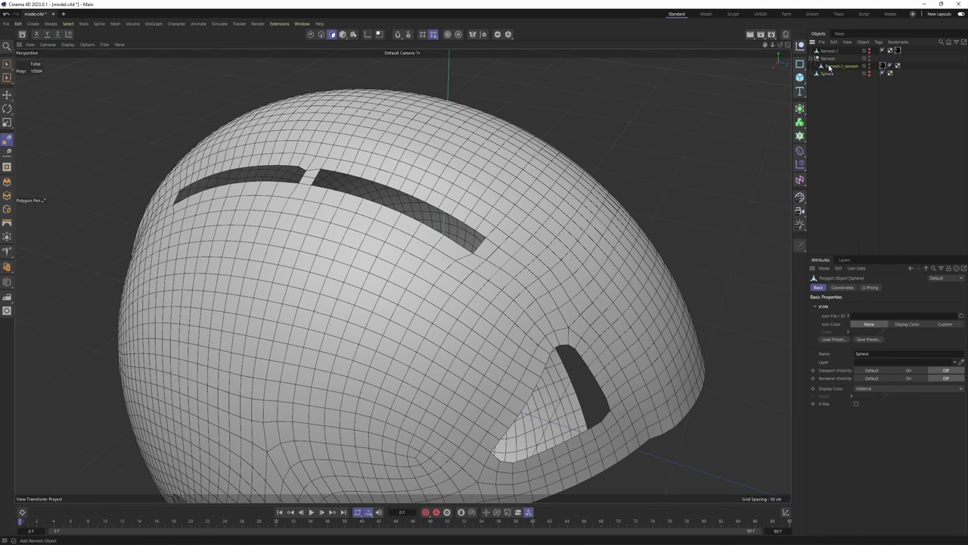
# Add a new Remesh generator as parent of Remesh.1_remesh, with X symmetry enabled and adaptiveness at 0%
pyautogui.click(832, 67)
pyautogui.moveTo(800, 109); pyautogui.dragTo(845, 166)
pyautogui.click(832, 224)
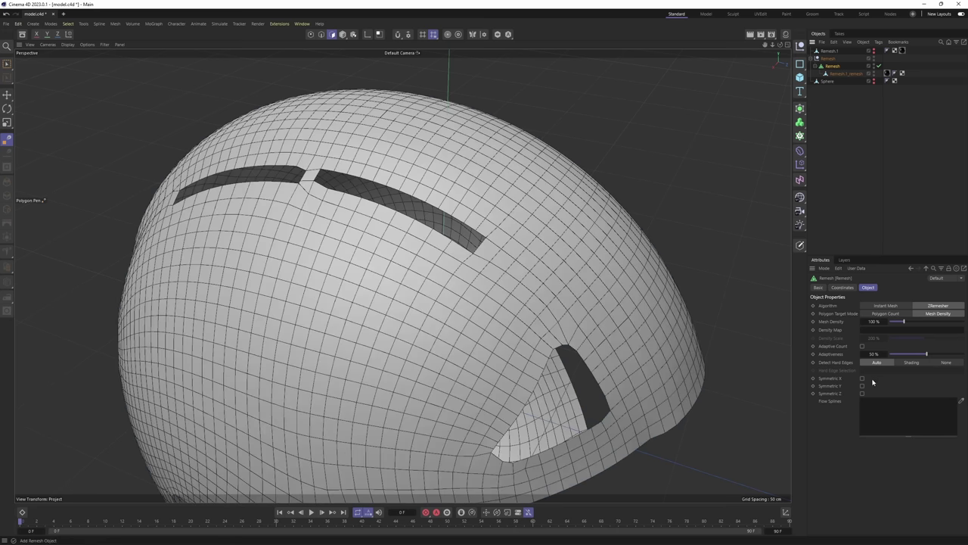
pyautogui.click(862, 379)
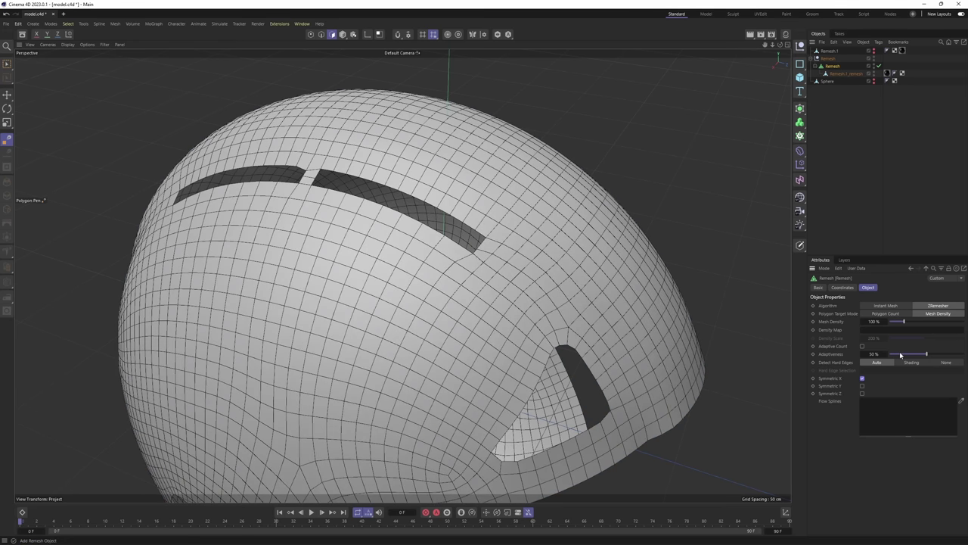
pyautogui.moveTo(900, 354); pyautogui.dragTo(847, 353)
# Try mesh densities of 50% and 55% on the new Remesh generator
pyautogui.doubleClick(867, 323)
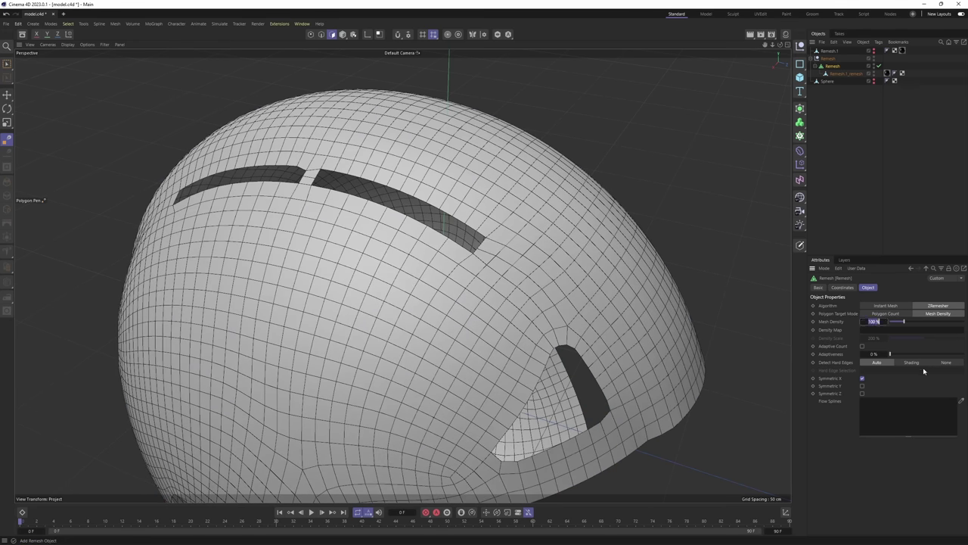
pyautogui.write('50')
pyautogui.press('Return')
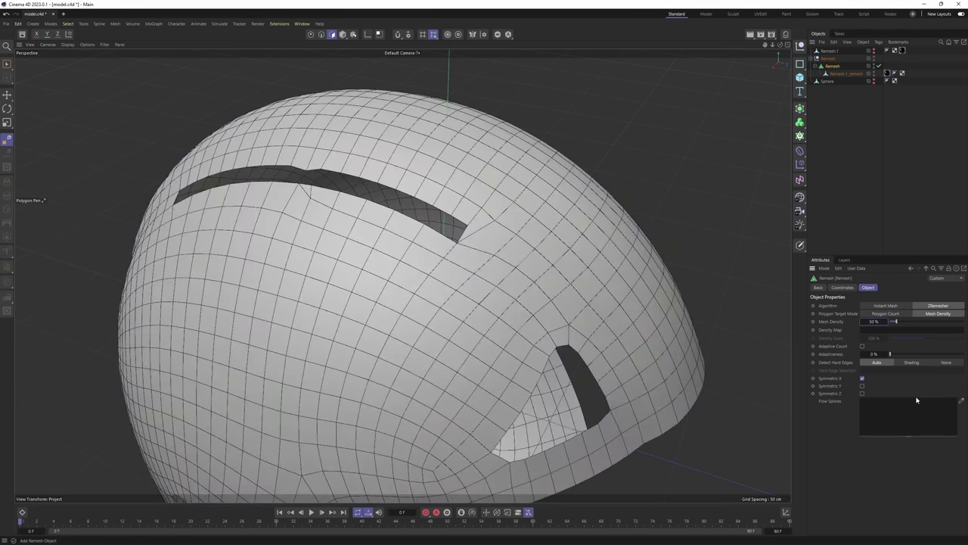
pyautogui.click(875, 321)
pyautogui.write('55')
pyautogui.press('Return')
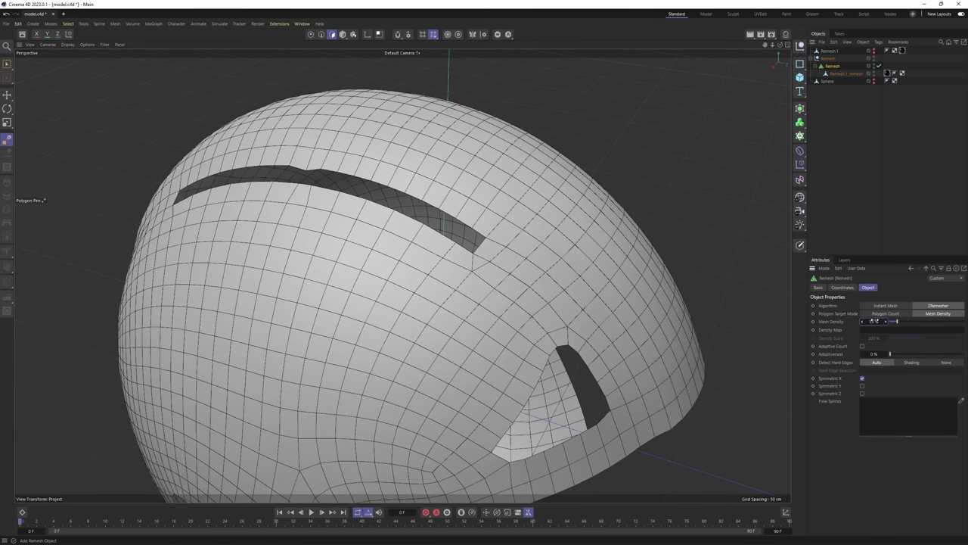
# Set the new Remesh generator's mesh density to 60% and check the mesh around the helmet
pyautogui.click(875, 321)
pyautogui.write('60')
pyautogui.press('Return')
pyautogui.scroll(-3, 558, 307)
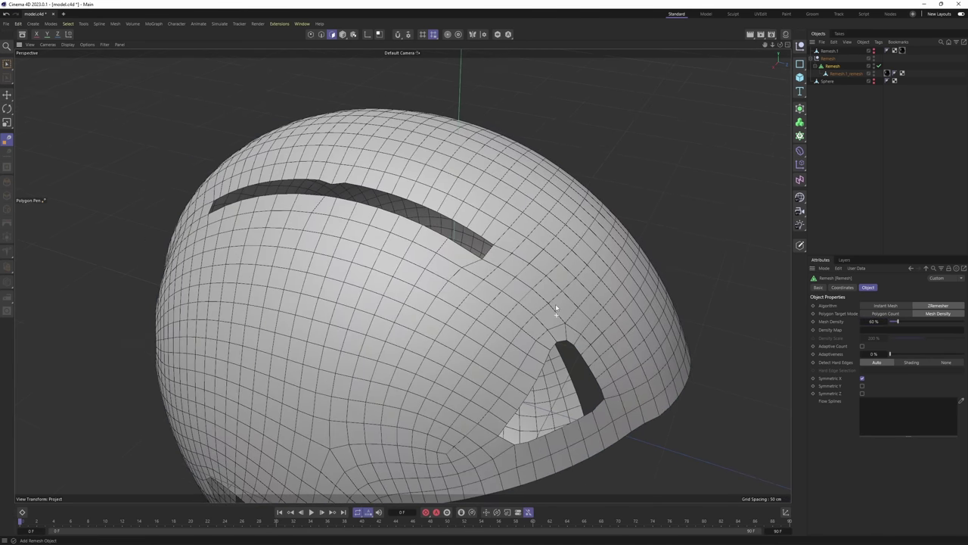
pyautogui.keyDown('alt'); pyautogui.moveTo(557, 307); pyautogui.dragTo(560, 261); pyautogui.keyUp('alt')
# Make the new Remesh editable, move its mesh out of the hierarchy and delete the leftover nulls
pyautogui.press('c')
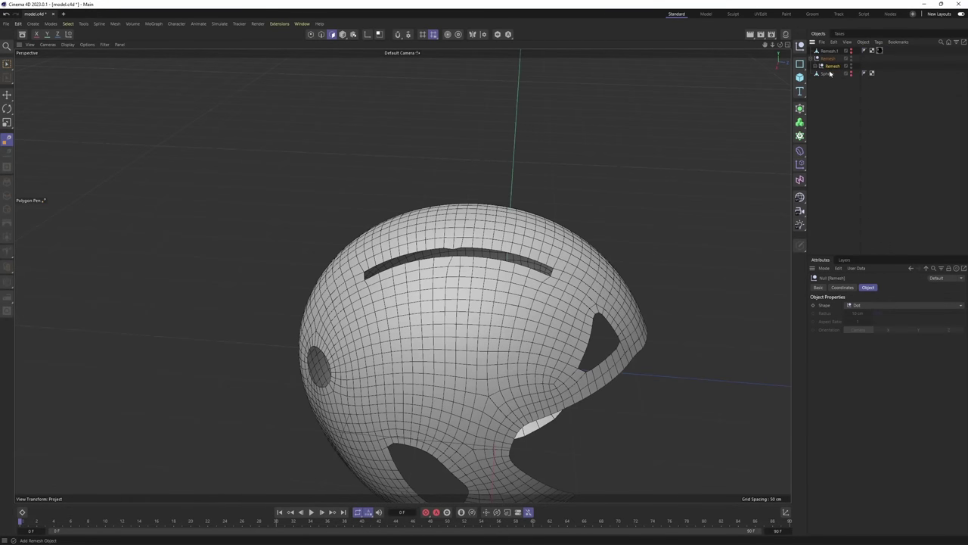
pyautogui.click(817, 72)
pyautogui.click(816, 66)
pyautogui.moveTo(841, 73); pyautogui.dragTo(830, 55)
pyautogui.click(830, 66)
pyautogui.press('Delete')
pyautogui.click(835, 58)
# Activate the Slide tool for the helmet's points and enable planar modeling symmetry across X
pyautogui.keyDown('alt'); pyautogui.moveTo(457, 219); pyautogui.dragTo(447, 265); pyautogui.keyUp('alt')
pyautogui.scroll(5, 450, 264)
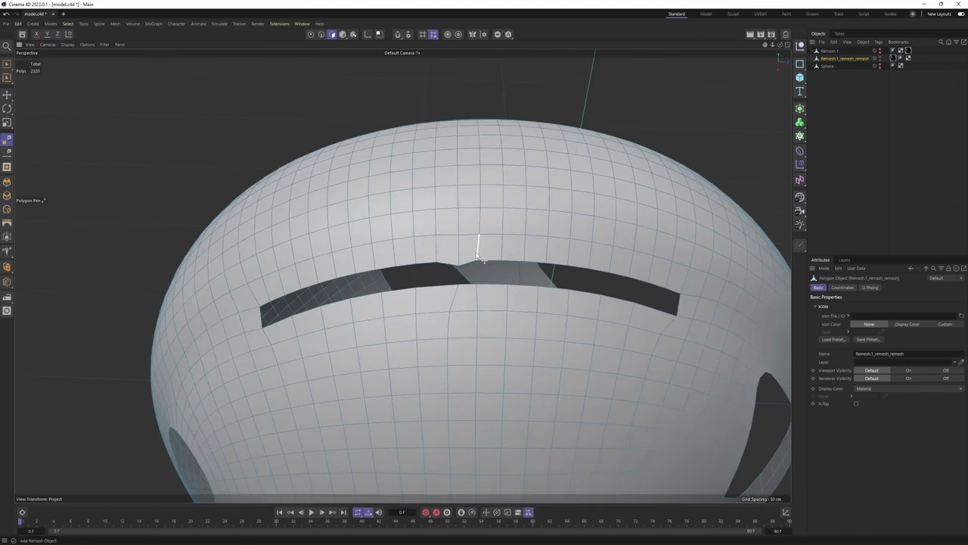
pyautogui.press('Return')
pyautogui.press('m')
pyautogui.press('o')
pyautogui.scroll(3, 472, 263)
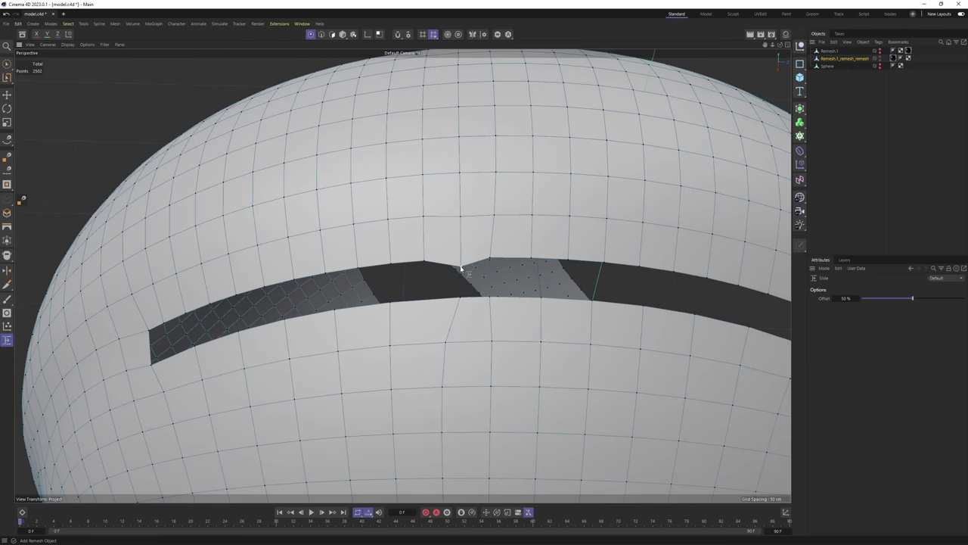
pyautogui.scroll(-3, 463, 265)
pyautogui.keyDown('alt'); pyautogui.moveTo(463, 238); pyautogui.dragTo(525, 290); pyautogui.keyUp('alt')
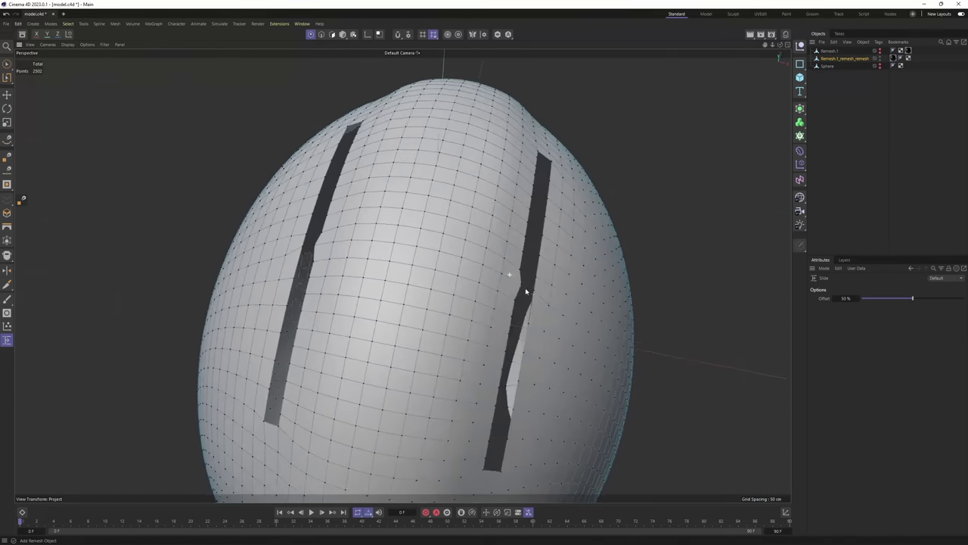
pyautogui.click(473, 37)
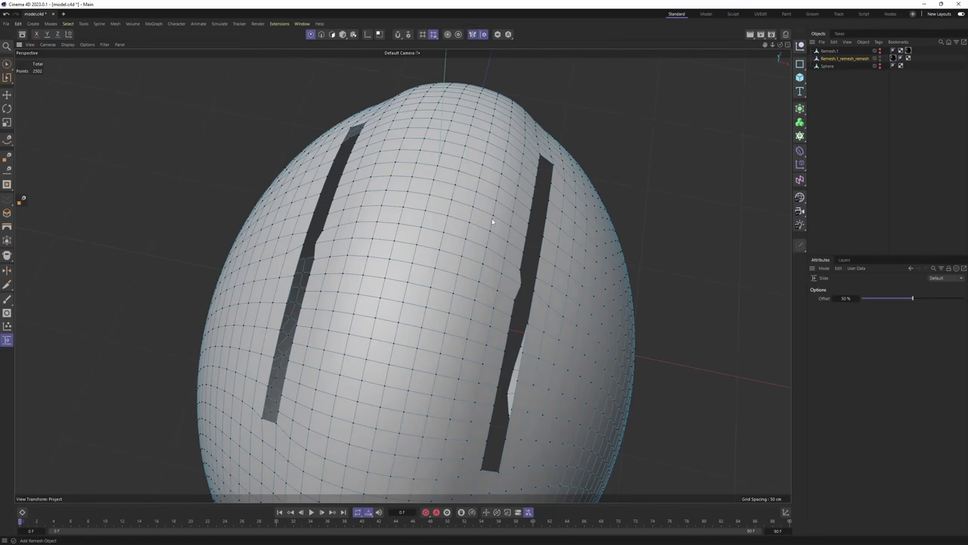
pyautogui.keyDown('alt'); pyautogui.moveTo(492, 217); pyautogui.dragTo(517, 296); pyautogui.keyUp('alt')
pyautogui.click(483, 37)
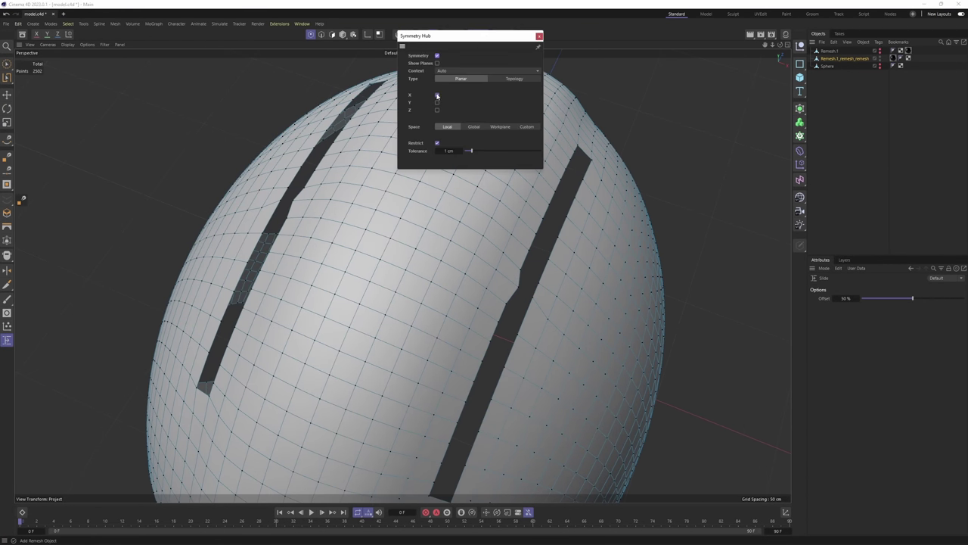
# Slide the stray point on the top slot's edge to straighten the notch
pyautogui.keyDown('alt'); pyautogui.moveTo(522, 281); pyautogui.dragTo(517, 286); pyautogui.keyUp('alt')
pyautogui.keyDown('alt'); pyautogui.moveTo(516, 288); pyautogui.dragTo(454, 242); pyautogui.keyUp('alt')
pyautogui.scroll(5, 516, 291)
pyautogui.keyDown('alt'); pyautogui.moveTo(516, 313); pyautogui.dragTo(531, 288); pyautogui.keyUp('alt')
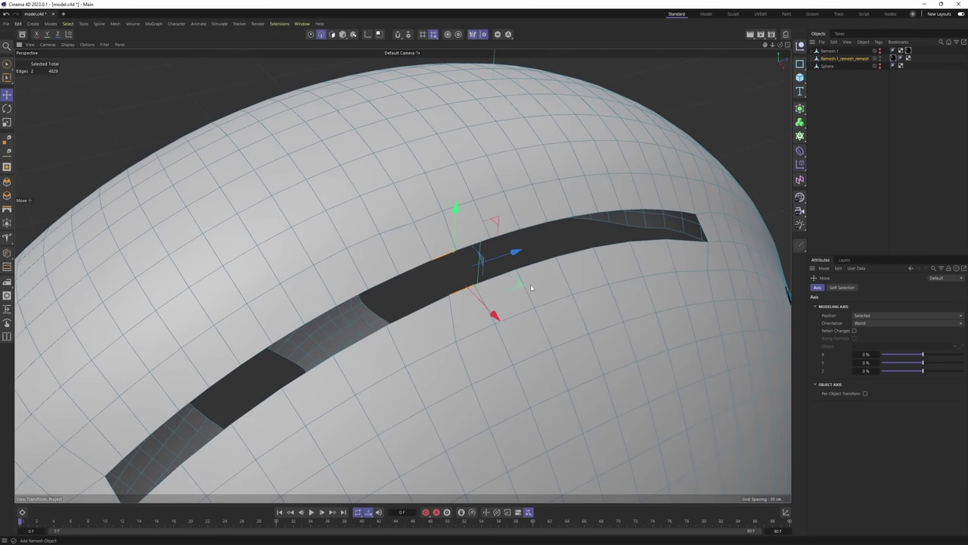
# Bridge the middle of the top slots with Stitch and Sew between the opposing edges, and clear the selection
pyautogui.rightClick(549, 292)
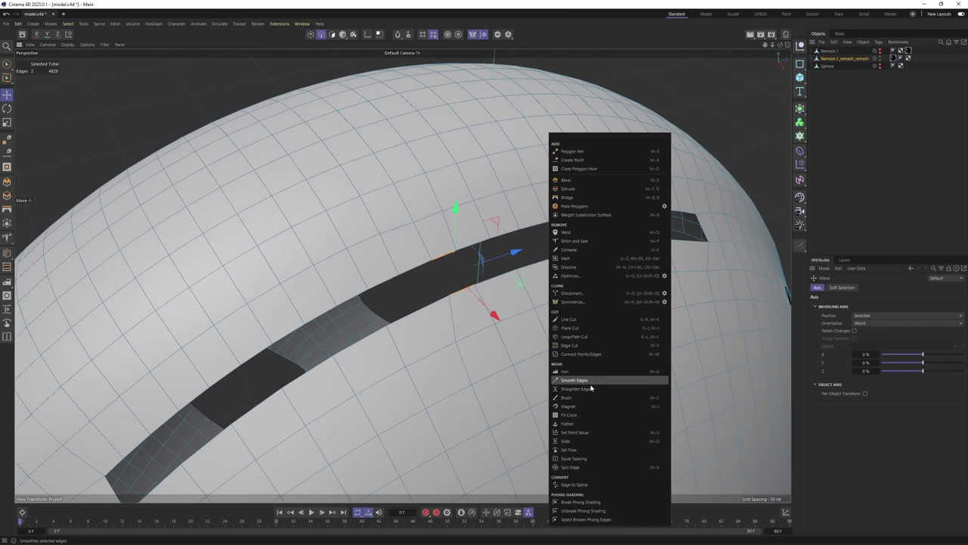
pyautogui.click(589, 240)
pyautogui.keyDown('shift'); pyautogui.moveTo(458, 254); pyautogui.dragTo(467, 287); pyautogui.keyUp('shift')
pyautogui.scroll(-5, 463, 281)
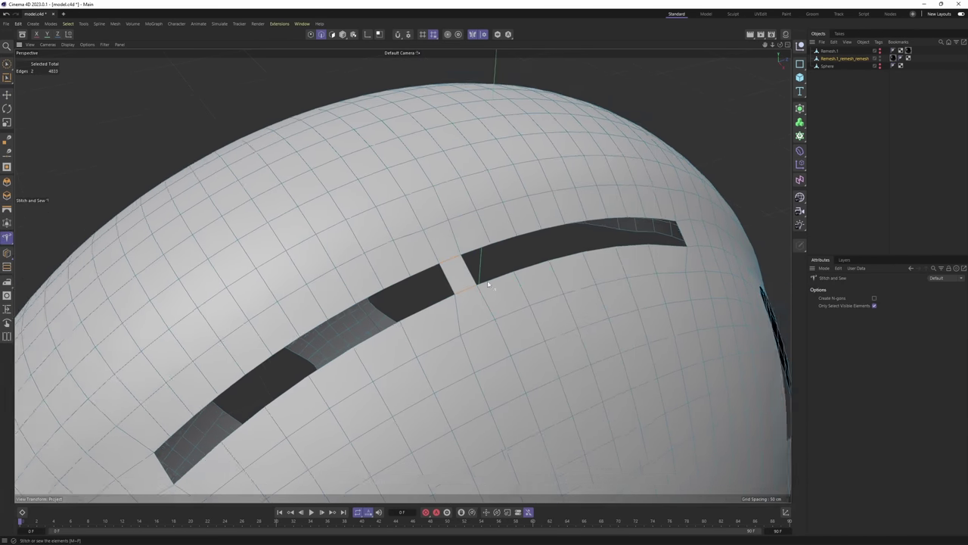
pyautogui.keyDown('alt'); pyautogui.moveTo(470, 252); pyautogui.dragTo(448, 258); pyautogui.keyUp('alt')
pyautogui.click(908, 138)
pyautogui.scroll(-2, 535, 215)
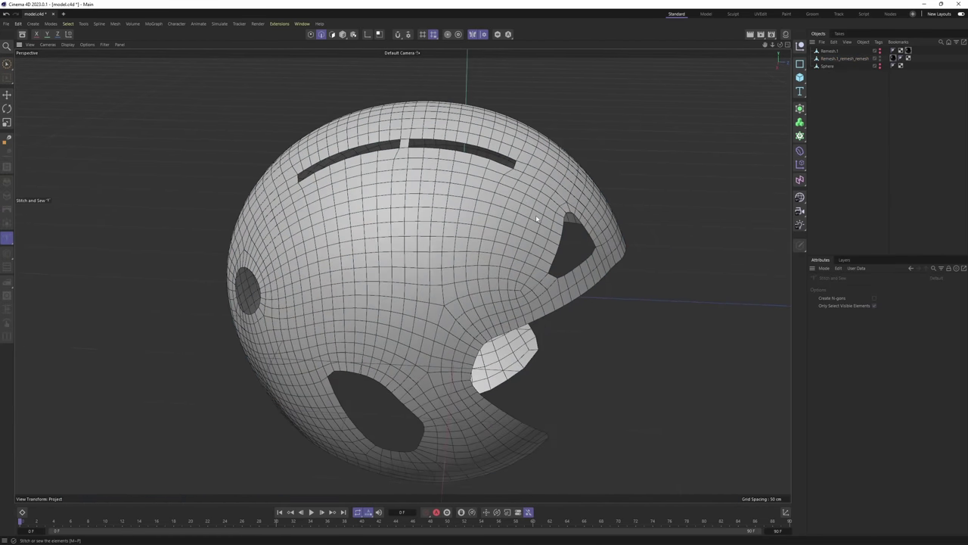
# Unhide the dense Remesh.1 copy and move it beside the lighter helmet mesh to compare their topology
pyautogui.moveTo(469, 227)
pyautogui.keyDown('alt'); pyautogui.mouseDown()
pyautogui.moveTo(501, 197)
pyautogui.moveTo(480, 227)
pyautogui.mouseUp(); pyautogui.keyUp('alt')
pyautogui.scroll(-1, 481, 227)
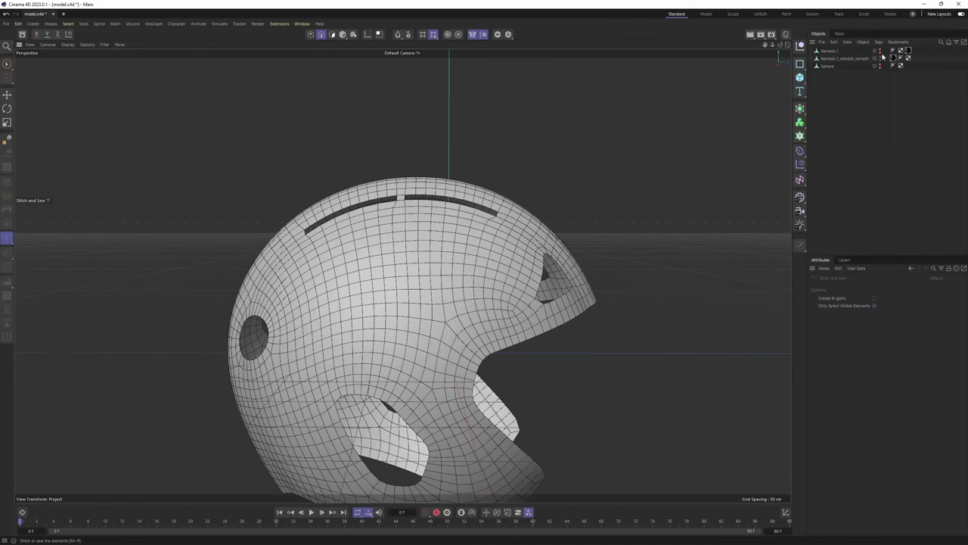
pyautogui.click(829, 51)
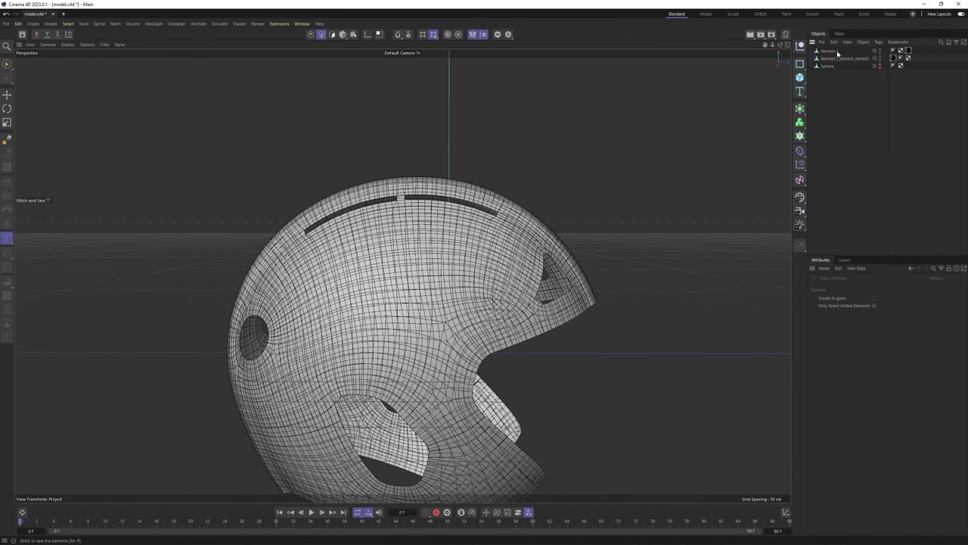
pyautogui.press('e')
pyautogui.scroll(-2, 499, 212)
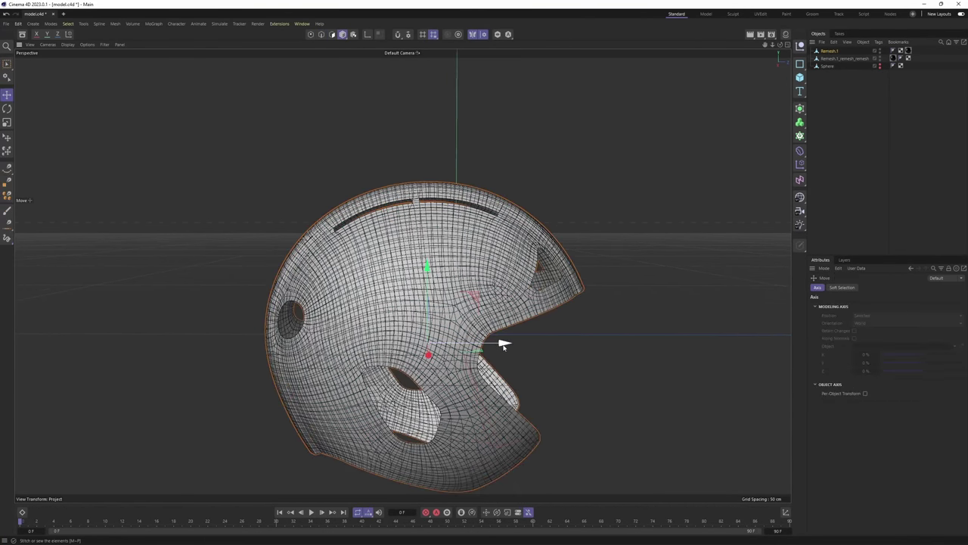
pyautogui.moveTo(504, 346); pyautogui.dragTo(178, 345)
pyautogui.keyDown('alt'); pyautogui.moveTo(257, 332); pyautogui.dragTo(436, 258, button='middle'); pyautogui.keyUp('alt')
pyautogui.keyDown('alt'); pyautogui.moveTo(436, 258); pyautogui.dragTo(413, 284); pyautogui.keyUp('alt')
pyautogui.click(615, 231)
pyautogui.keyDown('alt'); pyautogui.moveTo(614, 231); pyautogui.dragTo(553, 242); pyautogui.keyUp('alt')
pyautogui.scroll(-2, 553, 242)
pyautogui.click(881, 158)
pyautogui.keyDown('alt'); pyautogui.moveTo(398, 276); pyautogui.dragTo(551, 286); pyautogui.keyUp('alt')
pyautogui.click(338, 327)
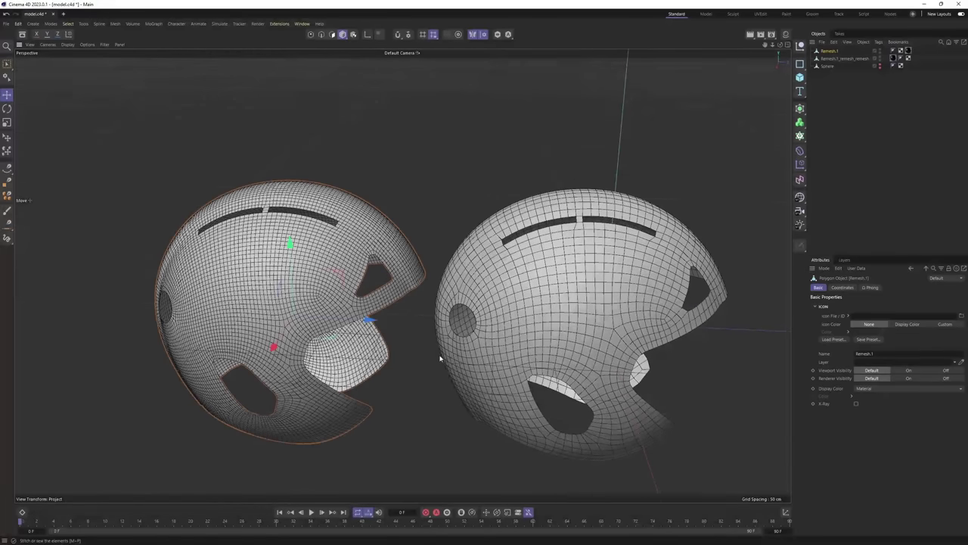
# Undo the move of the Remesh.1 copy and hide it again
pyautogui.hotkey('ctrl', 'z')
pyautogui.hotkey('ctrl', 'z')
pyautogui.hotkey('ctrl', 'z')
pyautogui.hotkey('ctrl', 'z')
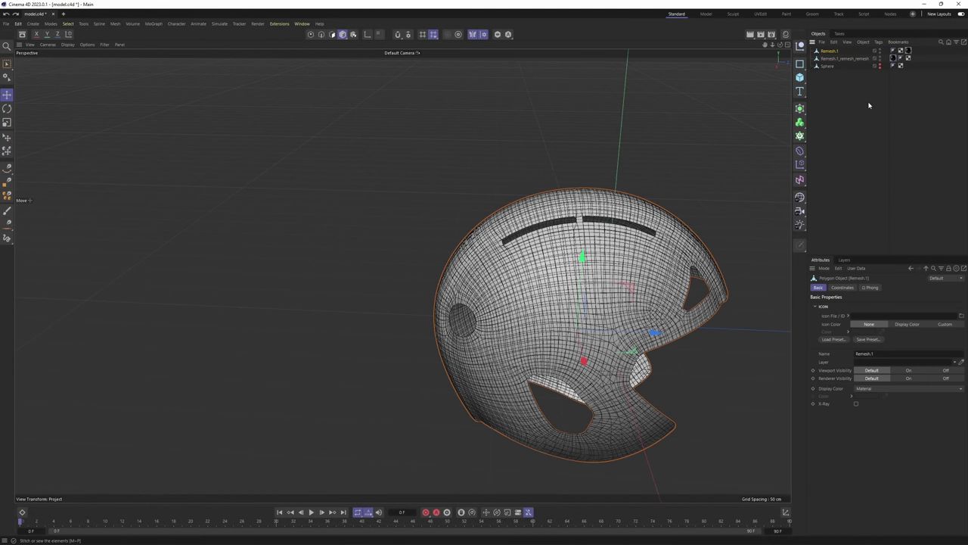
pyautogui.click(883, 52)
pyautogui.keyDown('alt'); pyautogui.click(881, 53); pyautogui.keyUp('alt')
pyautogui.keyDown('alt'); pyautogui.click(880, 52); pyautogui.keyUp('alt')
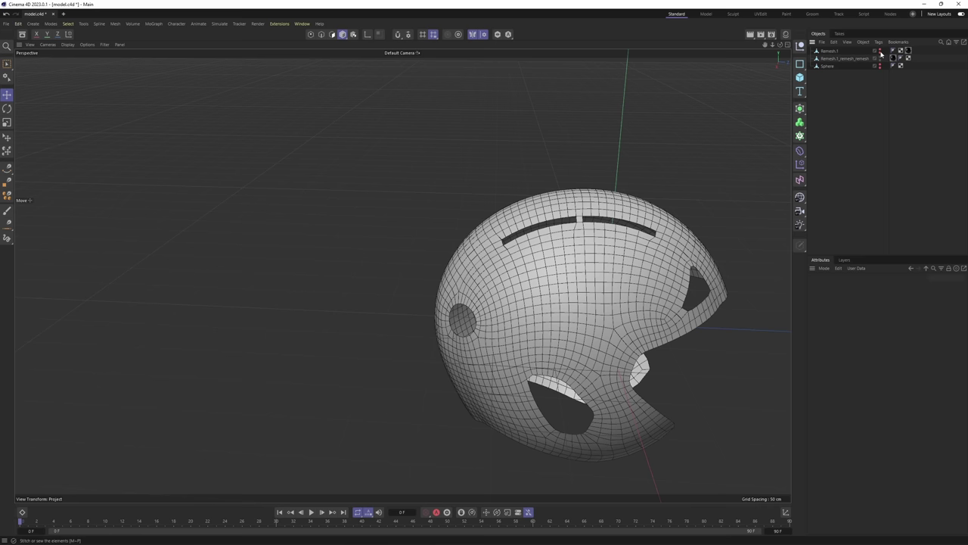
# Extrude all polygons of the lighter helmet mesh inward by about -6.2 cm with caps created, and deselect the object
pyautogui.keyDown('alt'); pyautogui.moveTo(538, 231); pyautogui.dragTo(454, 265); pyautogui.keyUp('alt')
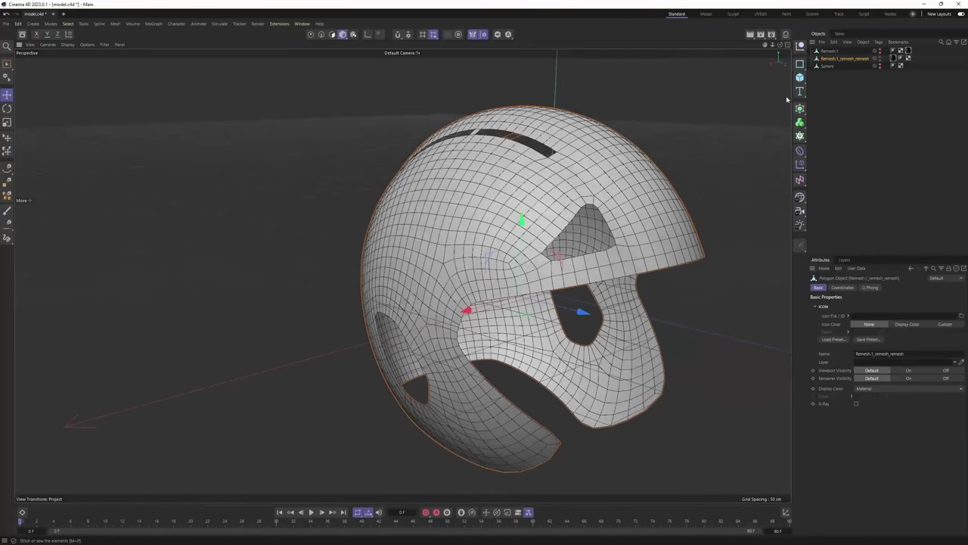
pyautogui.press('Return')
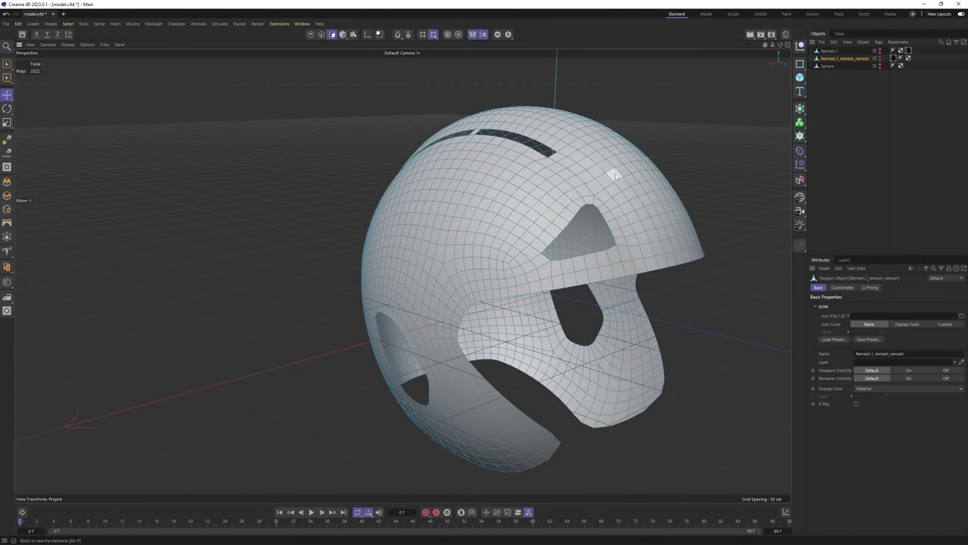
pyautogui.keyDown('alt'); pyautogui.moveTo(615, 176); pyautogui.dragTo(590, 195); pyautogui.keyUp('alt')
pyautogui.hotkey('ctrl', 'a')
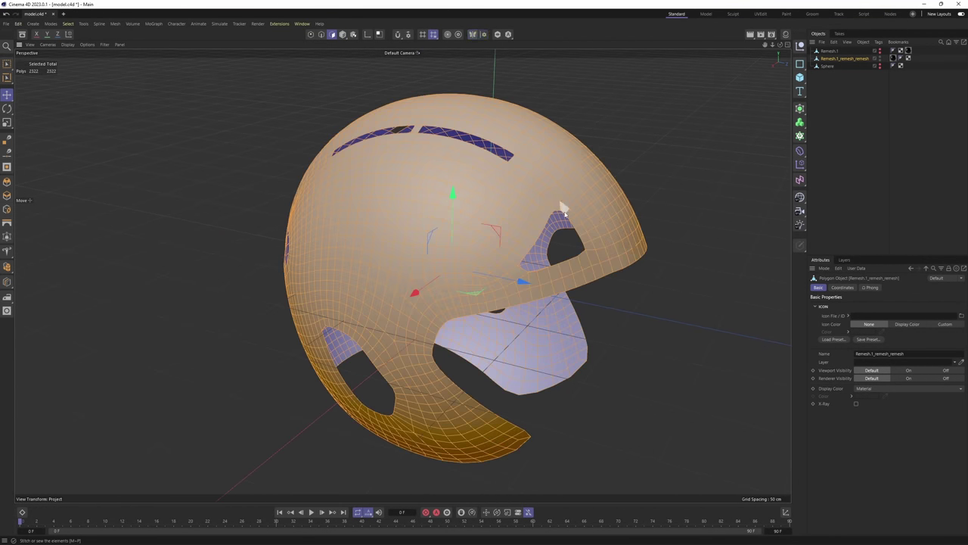
pyautogui.scroll(1, 565, 214)
pyautogui.rightClick(635, 200)
pyautogui.click(665, 200)
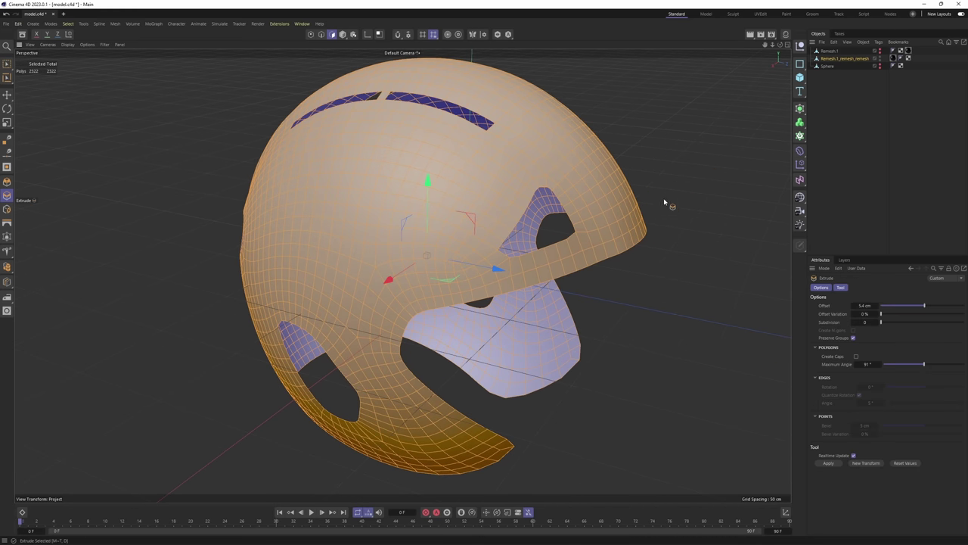
pyautogui.keyDown('alt'); pyautogui.moveTo(592, 288); pyautogui.dragTo(511, 244); pyautogui.keyUp('alt')
pyautogui.scroll(3, 514, 283)
pyautogui.moveTo(531, 286); pyautogui.dragTo(488, 286)
pyautogui.keyDown('alt'); pyautogui.moveTo(542, 189); pyautogui.dragTo(519, 298, button='middle'); pyautogui.keyUp('alt')
pyautogui.keyDown('alt'); pyautogui.moveTo(519, 299); pyautogui.dragTo(495, 224); pyautogui.keyUp('alt')
pyautogui.keyDown('alt'); pyautogui.moveTo(352, 252); pyautogui.dragTo(438, 240, button='middle'); pyautogui.keyUp('alt')
pyautogui.keyDown('alt'); pyautogui.moveTo(436, 241); pyautogui.dragTo(451, 285); pyautogui.keyUp('alt')
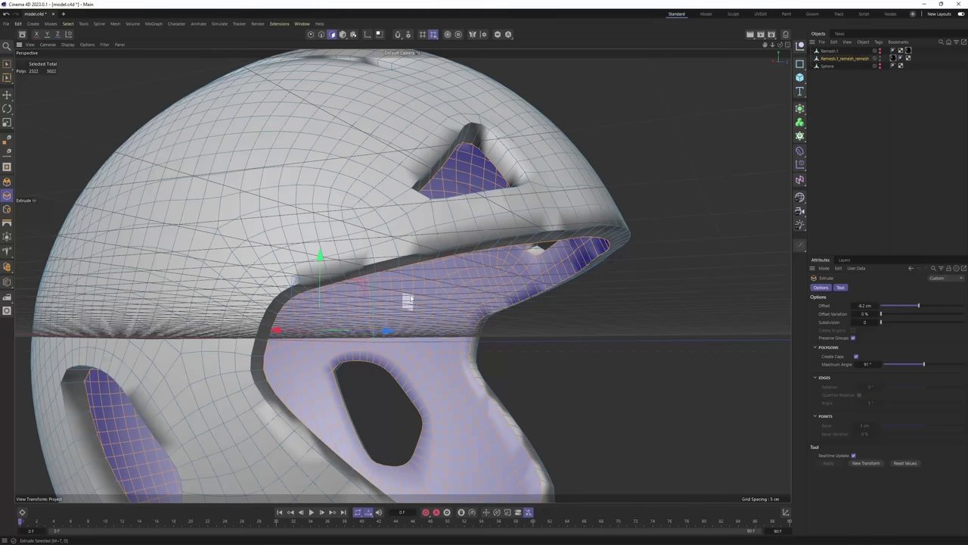
pyautogui.click(876, 87)
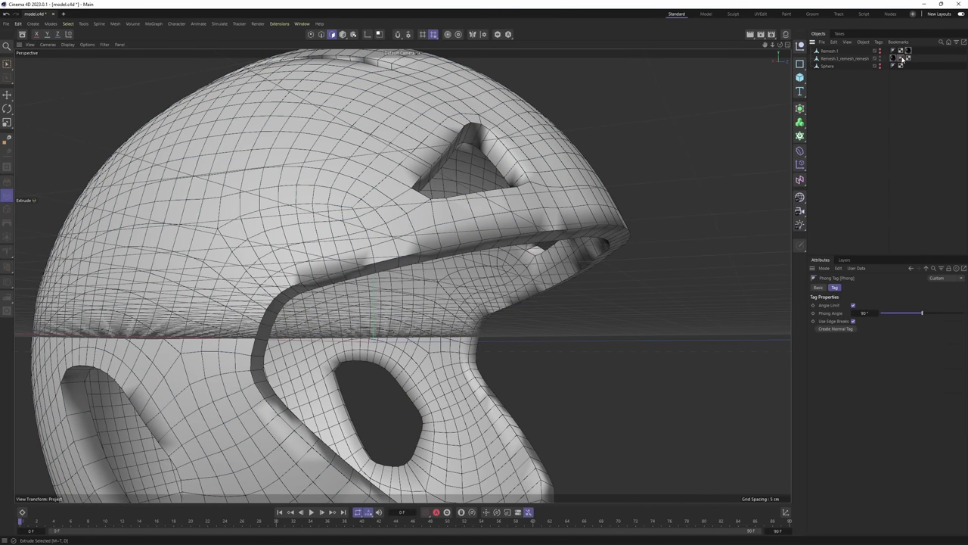
# Lower the Phong angle of the lighter helmet mesh and reselect the mesh
pyautogui.click(913, 315)
pyautogui.keyDown('alt'); pyautogui.moveTo(562, 245); pyautogui.dragTo(461, 245, button='right'); pyautogui.keyUp('alt')
pyautogui.moveTo(461, 245)
pyautogui.keyDown('alt'); pyautogui.mouseDown()
pyautogui.moveTo(556, 210)
pyautogui.moveTo(561, 230)
pyautogui.mouseUp(); pyautogui.keyUp('alt')
pyautogui.click(835, 59)
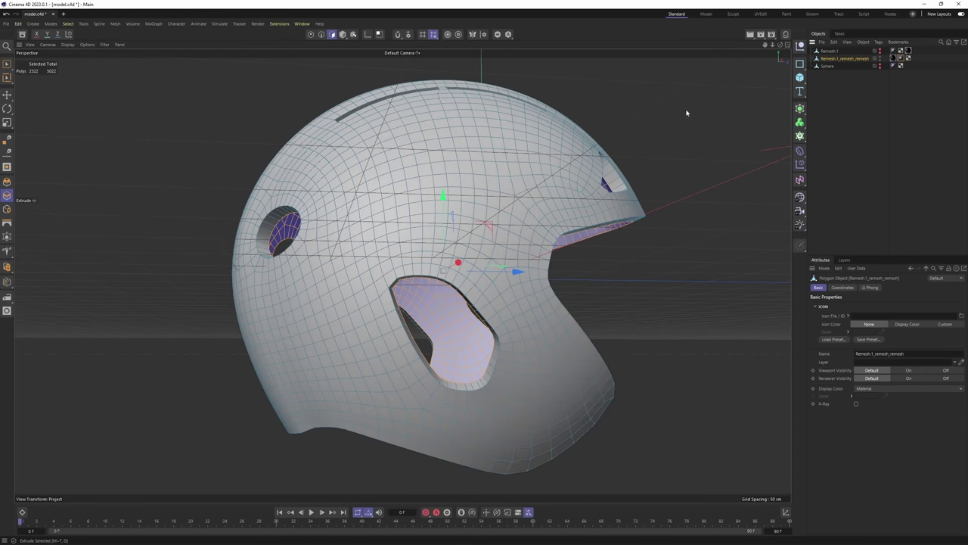
# Turn on modeling symmetry so that edits are mirrored across the helmet
pyautogui.keyDown('alt'); pyautogui.moveTo(686, 112); pyautogui.dragTo(560, 200); pyautogui.keyUp('alt')
pyautogui.keyDown('alt'); pyautogui.moveTo(559, 200); pyautogui.dragTo(492, 50, button='right'); pyautogui.keyUp('alt')
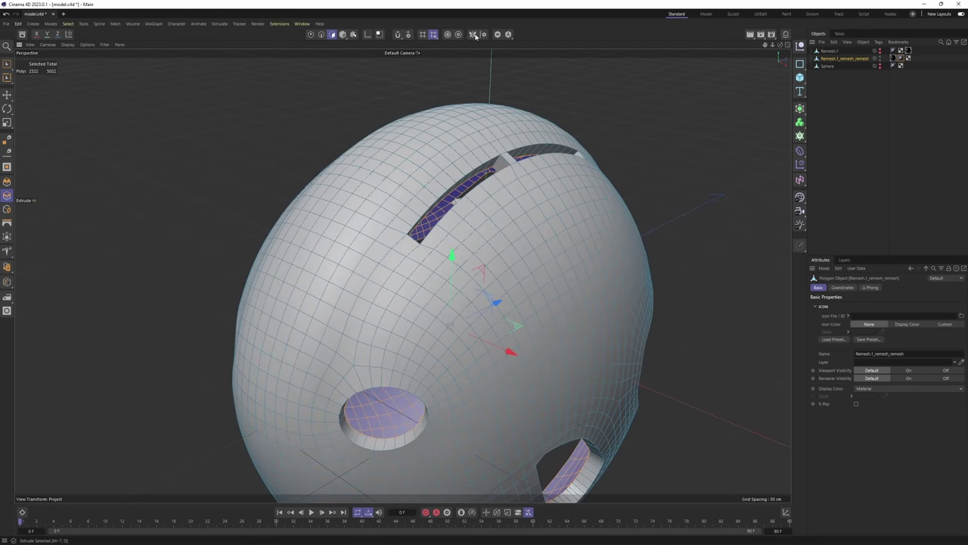
pyautogui.click(475, 35)
# Cut an edge loop around the wall of the large side opening at about 54.7 %
pyautogui.keyDown('alt'); pyautogui.moveTo(454, 333); pyautogui.dragTo(359, 196); pyautogui.keyUp('alt')
pyautogui.scroll(3, 515, 251)
pyautogui.press('k')
pyautogui.press('l')
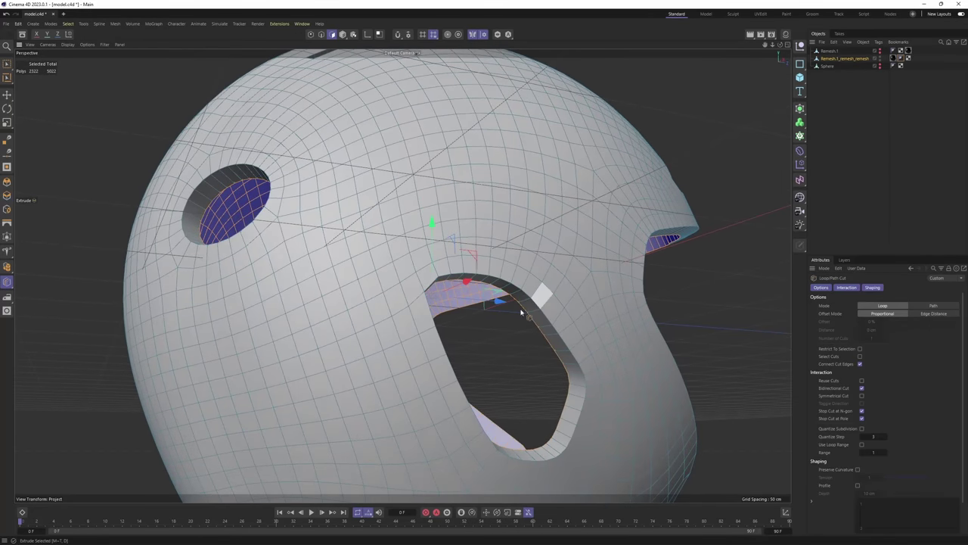
pyautogui.keyDown('alt'); pyautogui.moveTo(537, 314); pyautogui.dragTo(520, 237); pyautogui.keyUp('alt')
pyautogui.scroll(3, 482, 285)
pyautogui.click(518, 240)
pyautogui.scroll(1, 544, 262)
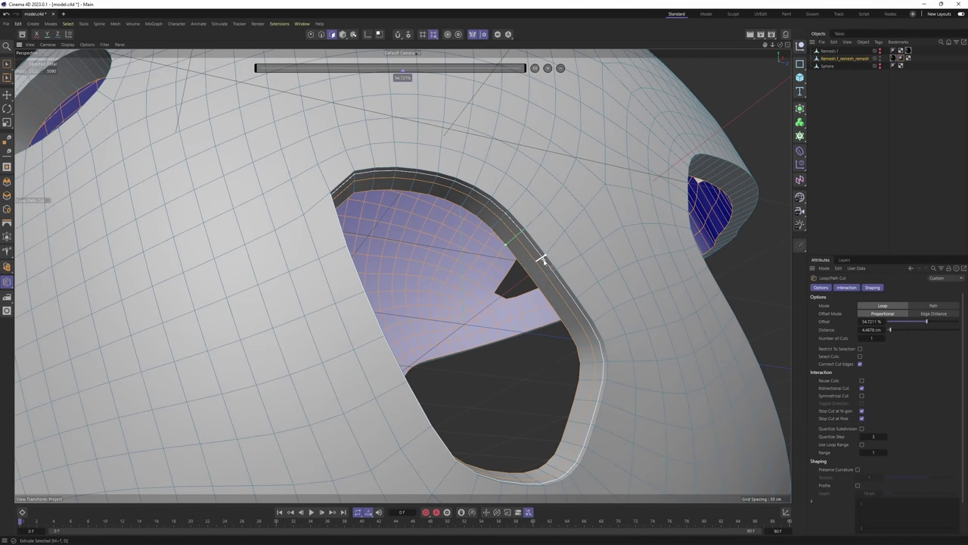
# Select the inner polygon loop of the side opening's wall, scale it down and move it to slope the wall
pyautogui.press('u')
pyautogui.press('l')
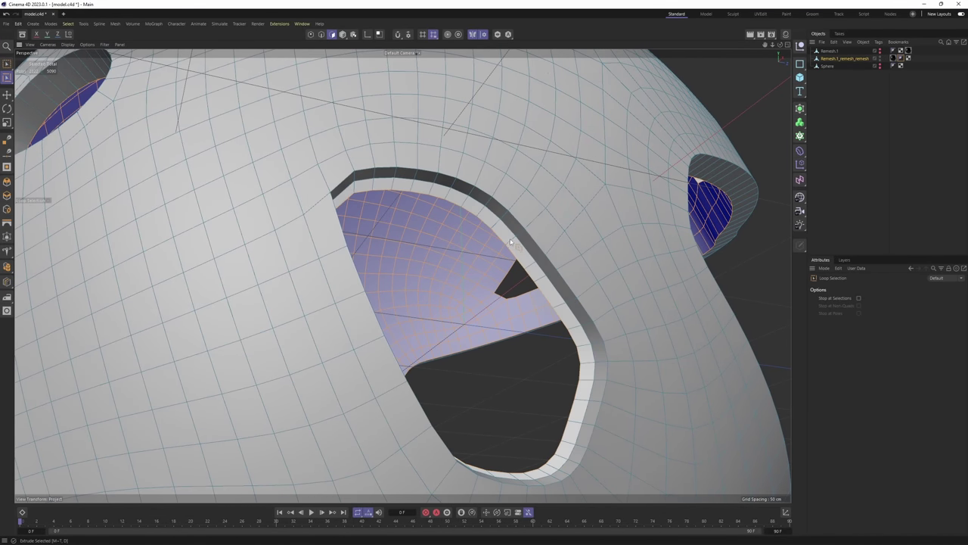
pyautogui.click(535, 274)
pyautogui.press('t')
pyautogui.moveTo(710, 321); pyautogui.dragTo(525, 331)
pyautogui.keyDown('alt'); pyautogui.moveTo(525, 325); pyautogui.dragTo(498, 230); pyautogui.keyUp('alt')
pyautogui.scroll(-2, 495, 257)
pyautogui.press('e')
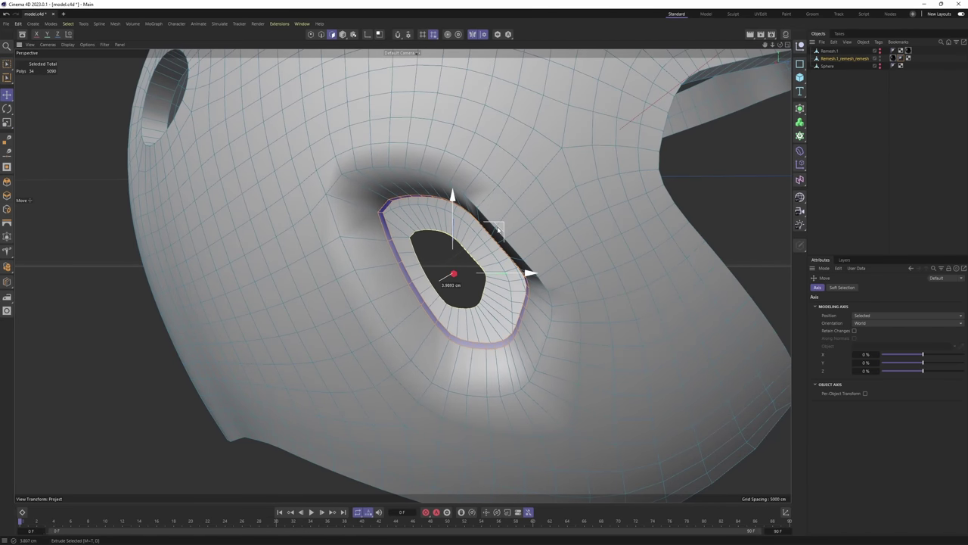
# Cut an edge loop around the wall of the round rear hole
pyautogui.scroll(-2, 517, 219)
pyautogui.keyDown('alt'); pyautogui.moveTo(546, 255); pyautogui.dragTo(473, 221); pyautogui.keyUp('alt')
pyautogui.scroll(-2, 469, 219)
pyautogui.keyDown('alt'); pyautogui.moveTo(465, 217); pyautogui.dragTo(550, 270, button='middle'); pyautogui.keyUp('alt')
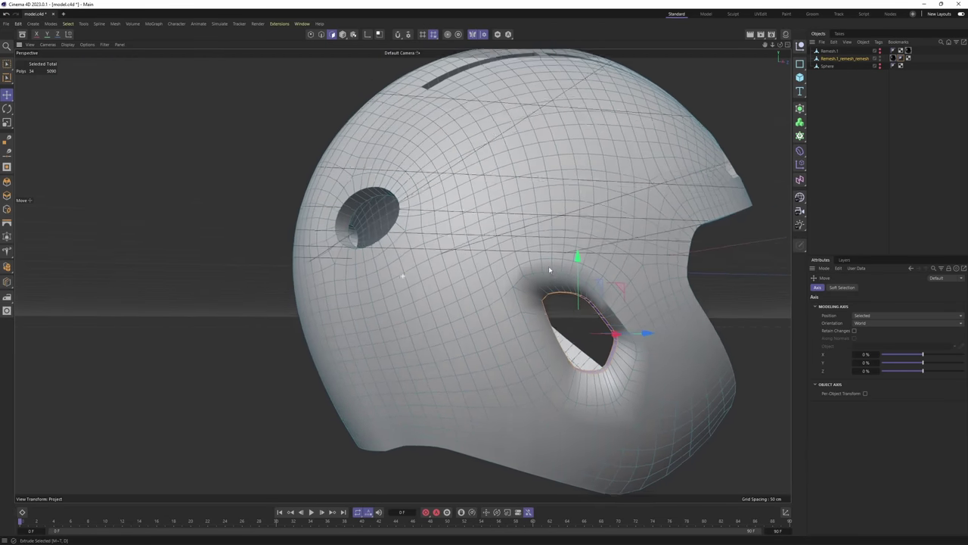
pyautogui.scroll(5, 393, 230)
pyautogui.press('k')
pyautogui.press('l')
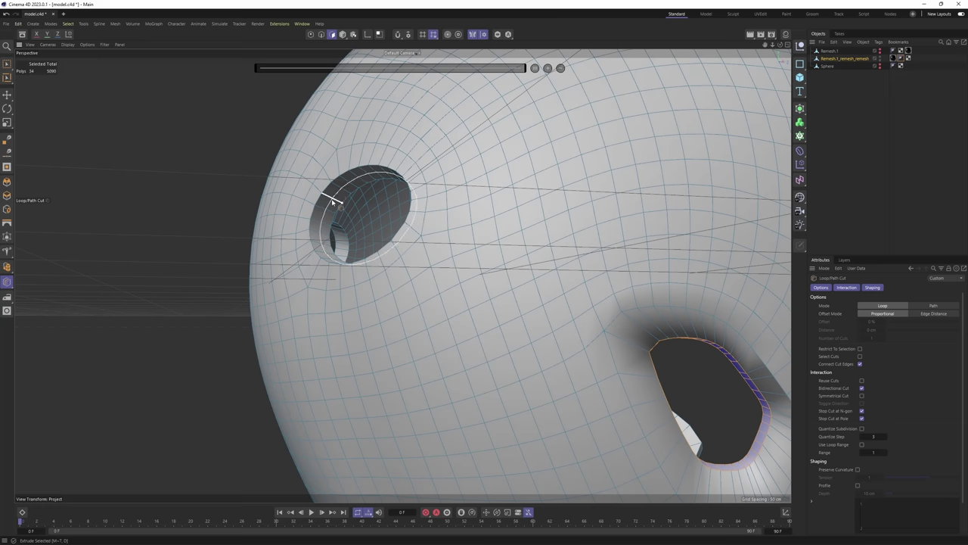
# Select the inner polygon loop of the round rear hole and scale it down
pyautogui.press('u')
pyautogui.press('l')
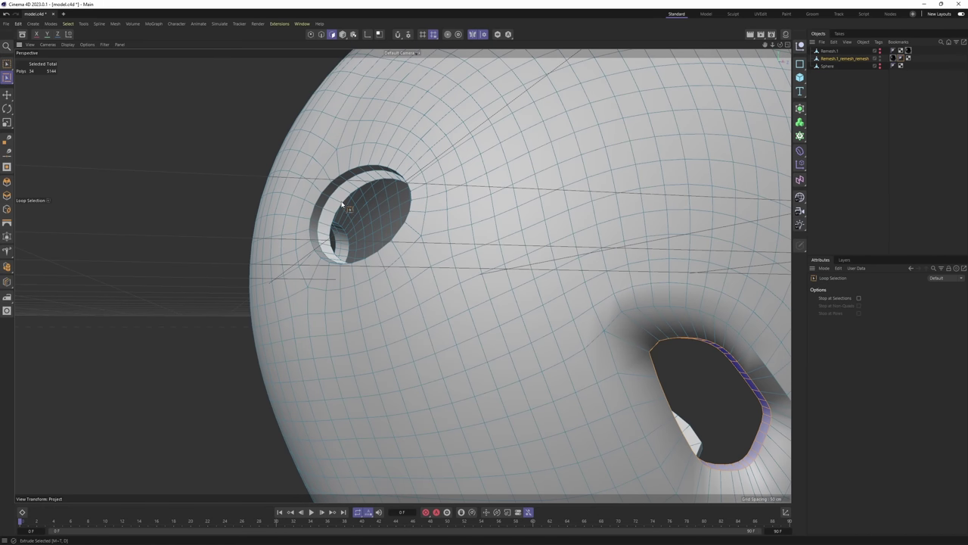
pyautogui.moveTo(496, 265); pyautogui.dragTo(495, 265)
# Cut an edge loop around the wall of the triangular front vent
pyautogui.keyDown('alt'); pyautogui.moveTo(495, 265); pyautogui.dragTo(409, 259); pyautogui.keyUp('alt')
pyautogui.scroll(-2, 410, 259)
pyautogui.keyDown('alt'); pyautogui.moveTo(409, 259); pyautogui.dragTo(412, 267, button='middle'); pyautogui.keyUp('alt')
pyautogui.keyDown('alt'); pyautogui.moveTo(412, 267); pyautogui.dragTo(272, 265); pyautogui.keyUp('alt')
pyautogui.scroll(5, 486, 209)
pyautogui.press('k')
pyautogui.press('l')
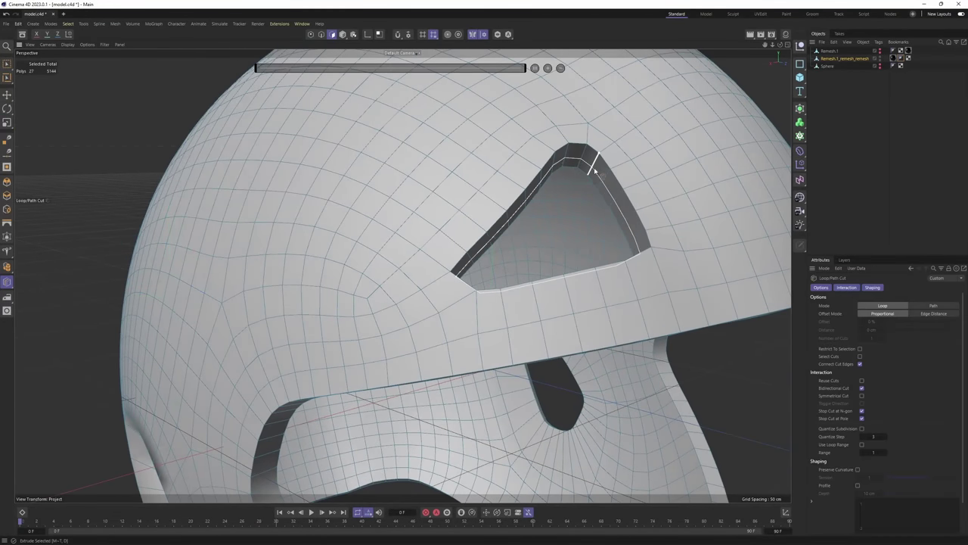
# Select the inner polygon loop of the triangular front vent and scale it down to slope its wall
pyautogui.press('u')
pyautogui.press('l')
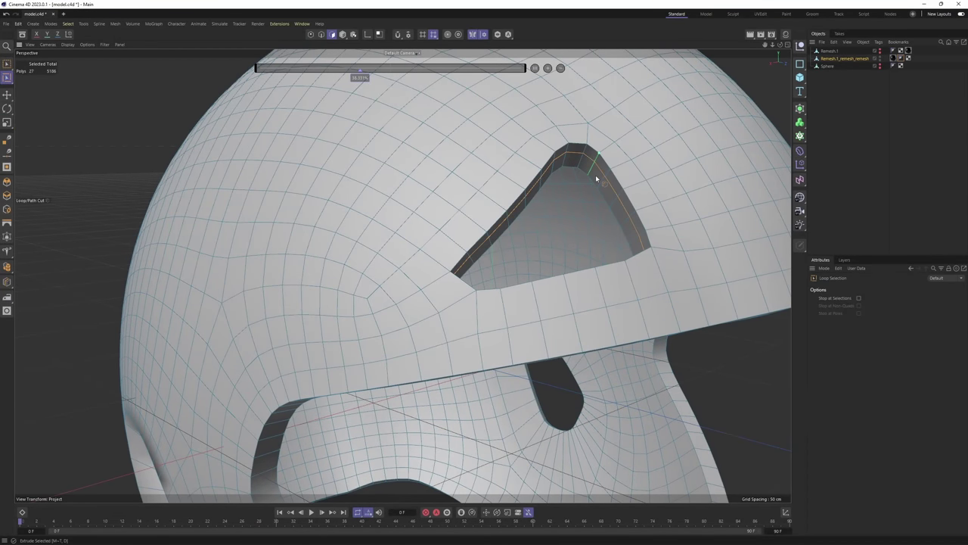
pyautogui.click(594, 179)
pyautogui.press('t')
pyautogui.moveTo(761, 242); pyautogui.dragTo(606, 221)
pyautogui.press('e')
pyautogui.keyDown('alt'); pyautogui.moveTo(584, 184); pyautogui.dragTo(458, 183); pyautogui.keyUp('alt')
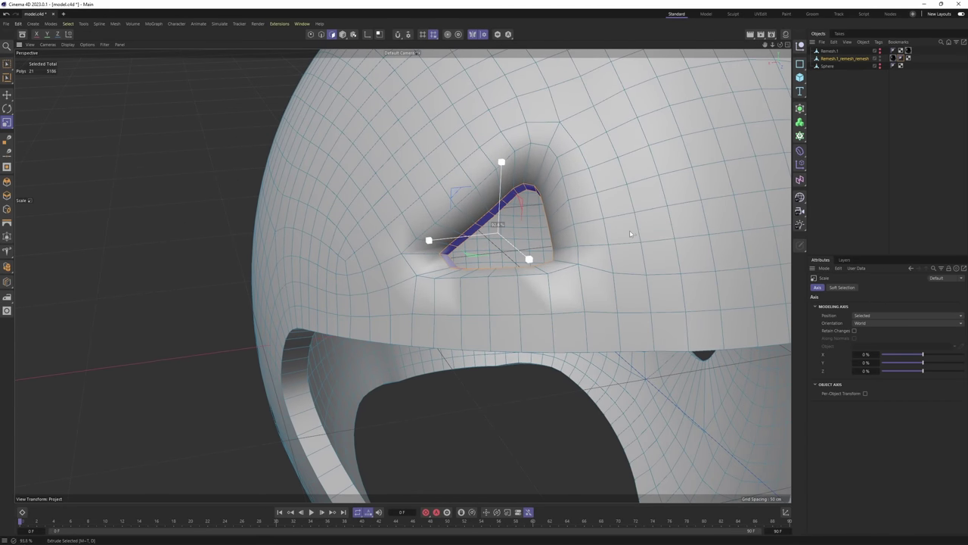
# Bevel the outer rim edge loops of both top slots by about 1.49 cm
pyautogui.keyDown('alt'); pyautogui.moveTo(500, 176); pyautogui.dragTo(426, 165); pyautogui.keyUp('alt')
pyautogui.keyDown('alt'); pyautogui.moveTo(533, 145); pyautogui.dragTo(605, 224); pyautogui.keyUp('alt')
pyautogui.scroll(3, 391, 190)
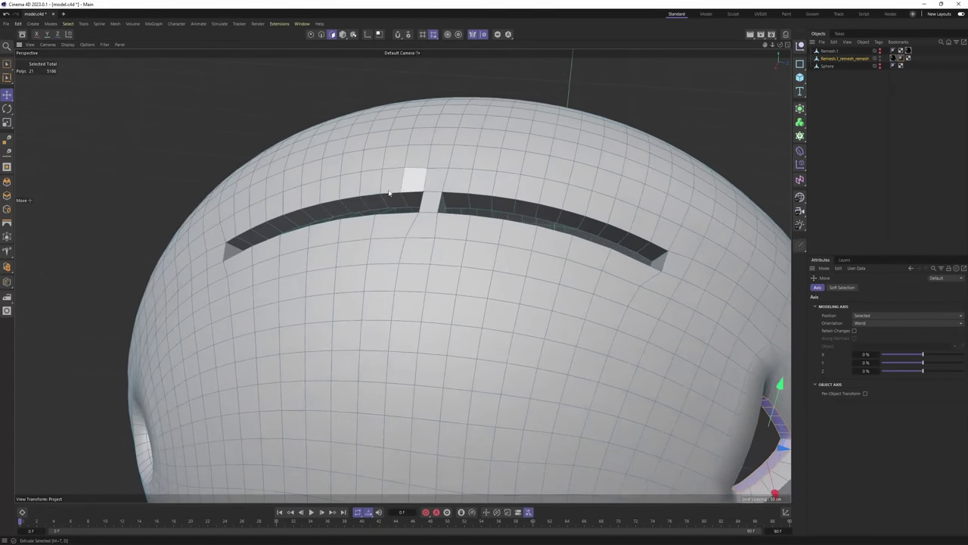
pyautogui.keyDown('alt'); pyautogui.moveTo(390, 190); pyautogui.dragTo(481, 209); pyautogui.keyUp('alt')
pyautogui.scroll(2, 458, 237)
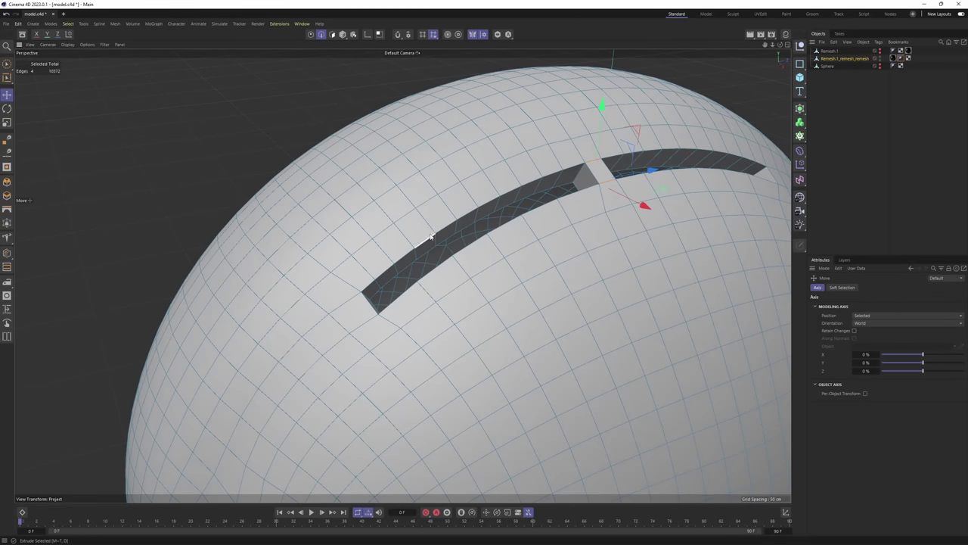
pyautogui.click(429, 238)
pyautogui.keyDown('alt'); pyautogui.moveTo(627, 172); pyautogui.dragTo(598, 179, button='middle'); pyautogui.keyUp('alt')
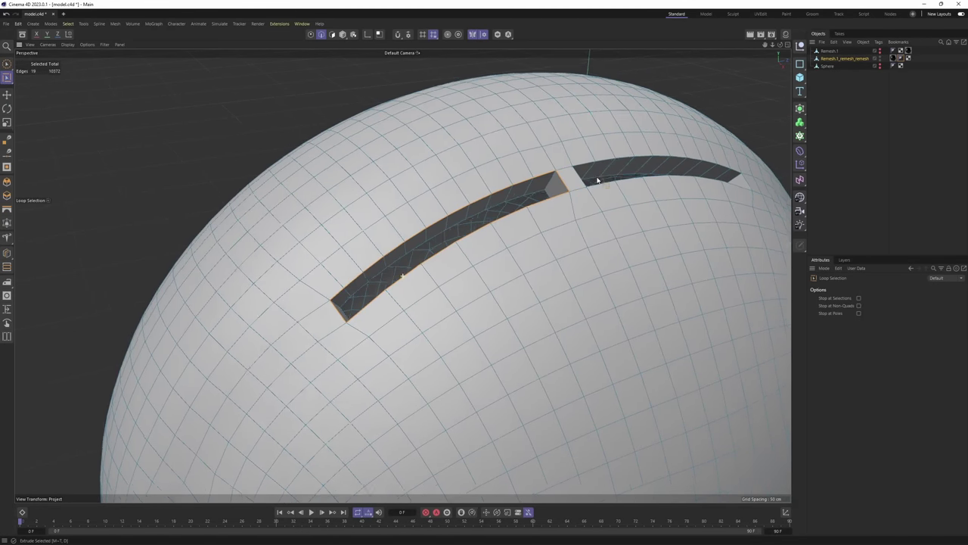
pyautogui.scroll(3, 594, 180)
pyautogui.keyDown('shift'); pyautogui.click(589, 170); pyautogui.keyUp('shift')
pyautogui.keyDown('alt'); pyautogui.moveTo(589, 170); pyautogui.dragTo(546, 183); pyautogui.keyUp('alt')
pyautogui.rightClick(566, 186)
pyautogui.click(588, 181)
pyautogui.scroll(3, 543, 203)
pyautogui.moveTo(581, 209); pyautogui.dragTo(596, 206)
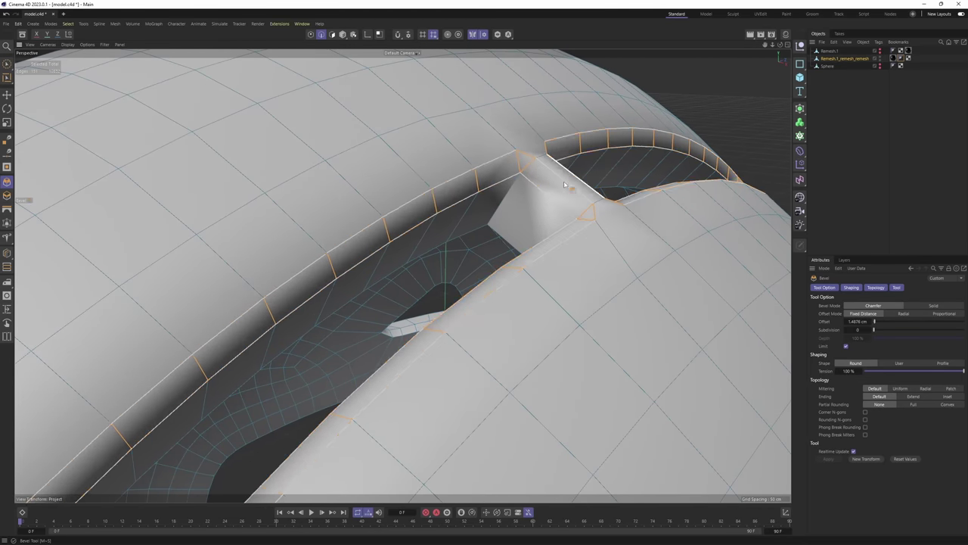
# Set the mitering of the top slots' bevel to Uniform
pyautogui.scroll(5, 566, 182)
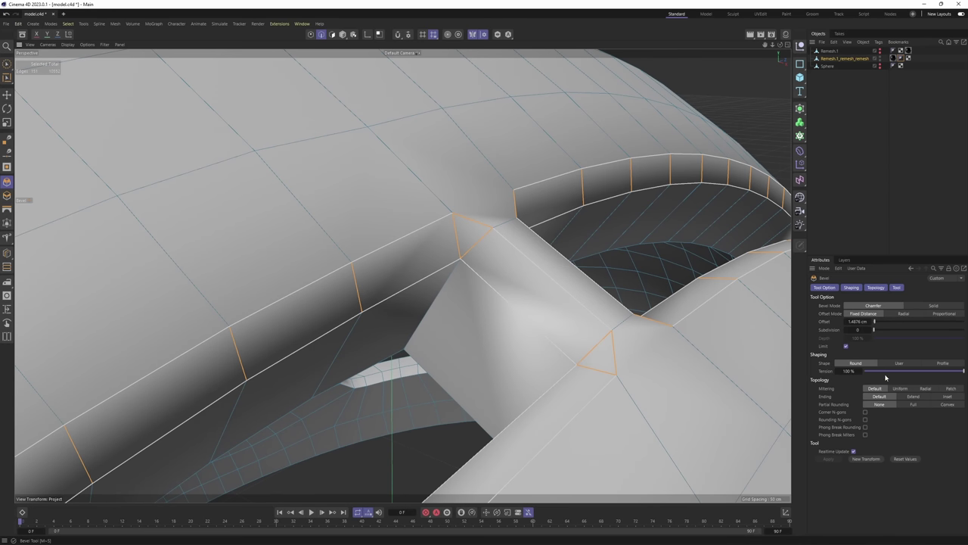
pyautogui.click(898, 389)
pyautogui.scroll(-8, 593, 248)
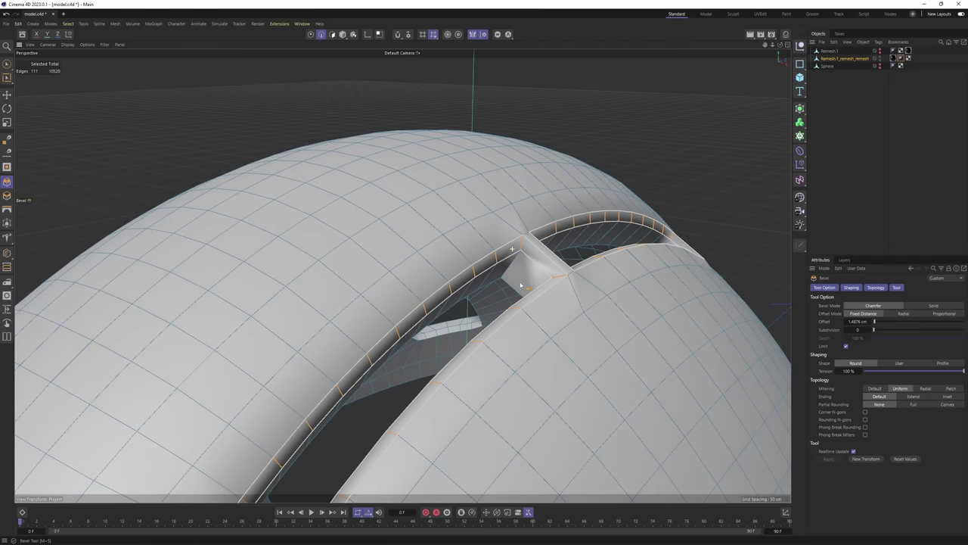
# Select the outer edge loop around the face opening and lower rim, and bevel it by about 1.87 cm
pyautogui.keyDown('alt'); pyautogui.moveTo(487, 188); pyautogui.dragTo(447, 340); pyautogui.keyUp('alt')
pyautogui.scroll(3, 472, 215)
pyautogui.press('u')
pyautogui.press('l')
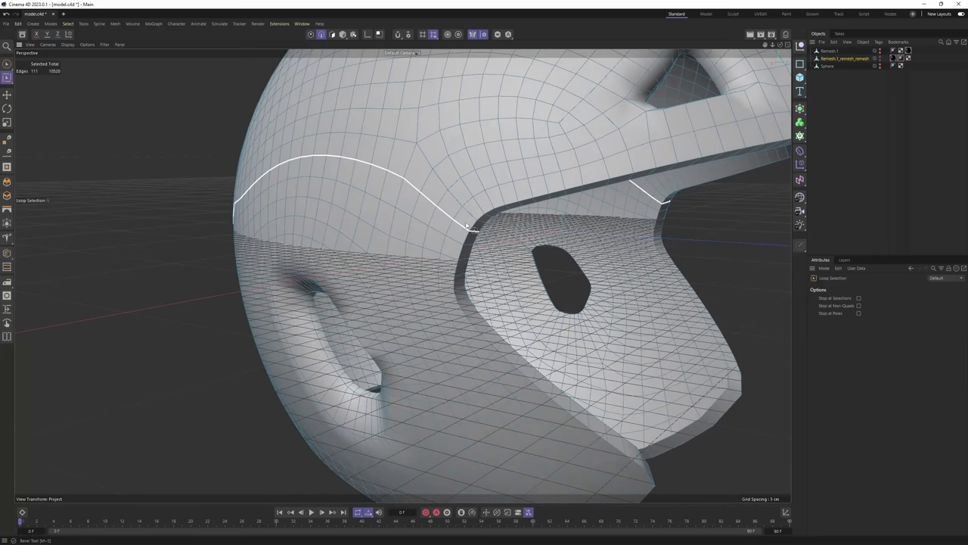
pyautogui.click(468, 235)
pyautogui.keyDown('alt'); pyautogui.moveTo(468, 236); pyautogui.dragTo(511, 258); pyautogui.keyUp('alt')
pyautogui.scroll(-3, 511, 258)
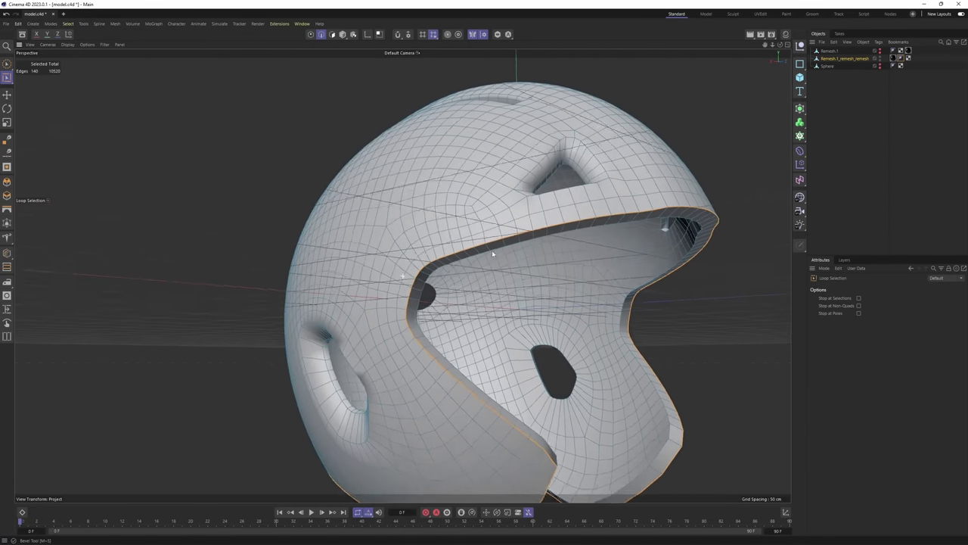
pyautogui.scroll(3, 522, 266)
pyautogui.keyDown('alt'); pyautogui.moveTo(635, 245); pyautogui.dragTo(606, 200); pyautogui.keyUp('alt')
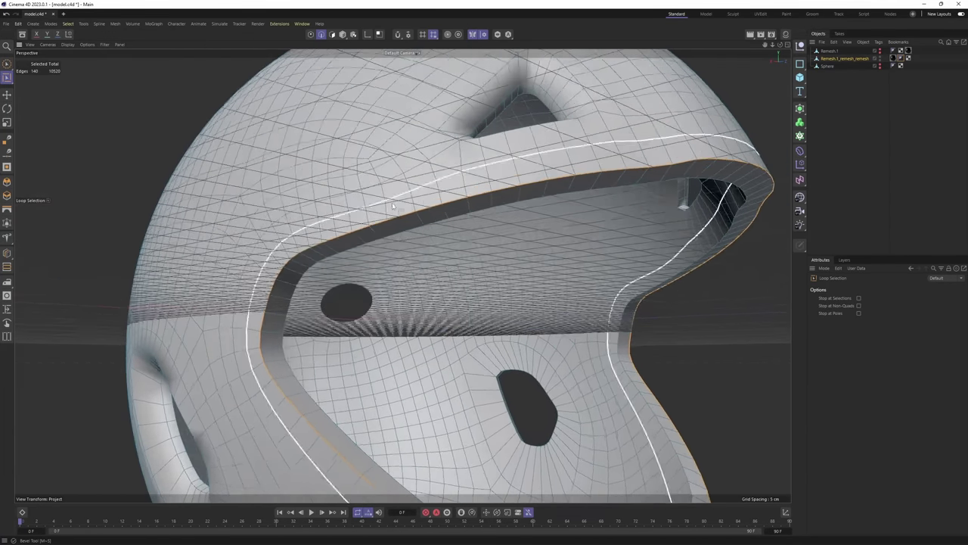
pyautogui.scroll(3, 406, 215)
pyautogui.press('m')
pyautogui.press('s')
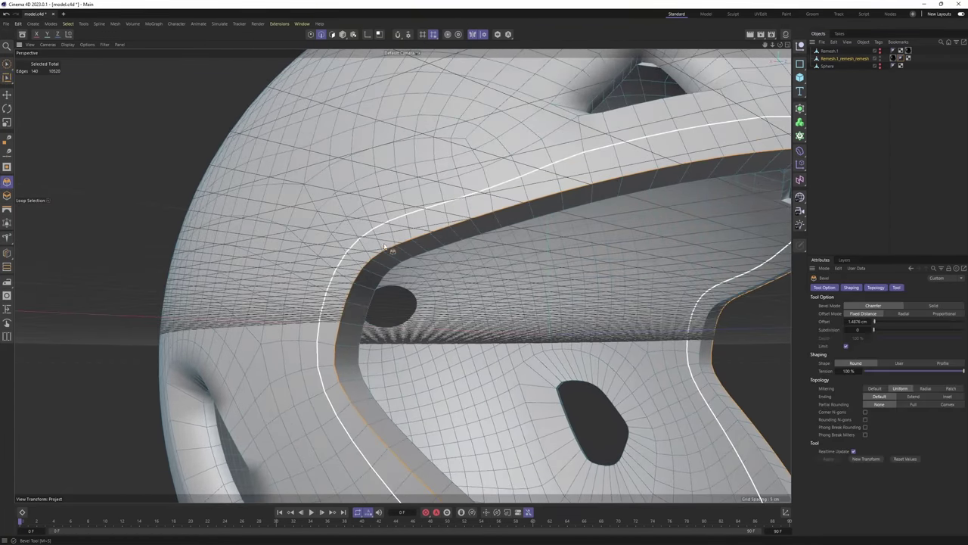
pyautogui.scroll(4, 401, 231)
pyautogui.moveTo(396, 252); pyautogui.dragTo(400, 255)
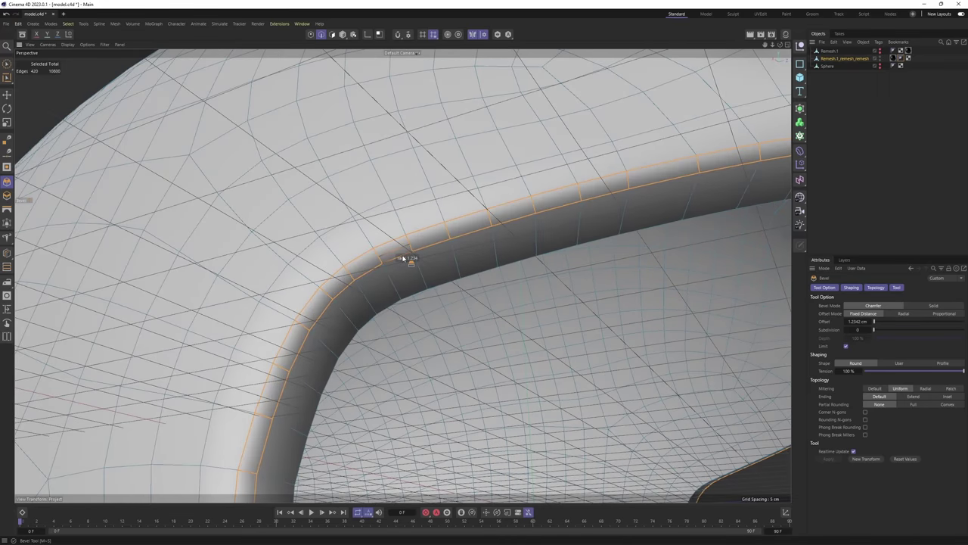
# Add two support loop cuts to the round rear hole's wall at about 11 % and 84 %
pyautogui.scroll(-6, 414, 243)
pyautogui.keyDown('alt'); pyautogui.moveTo(367, 221); pyautogui.dragTo(388, 286); pyautogui.keyUp('alt')
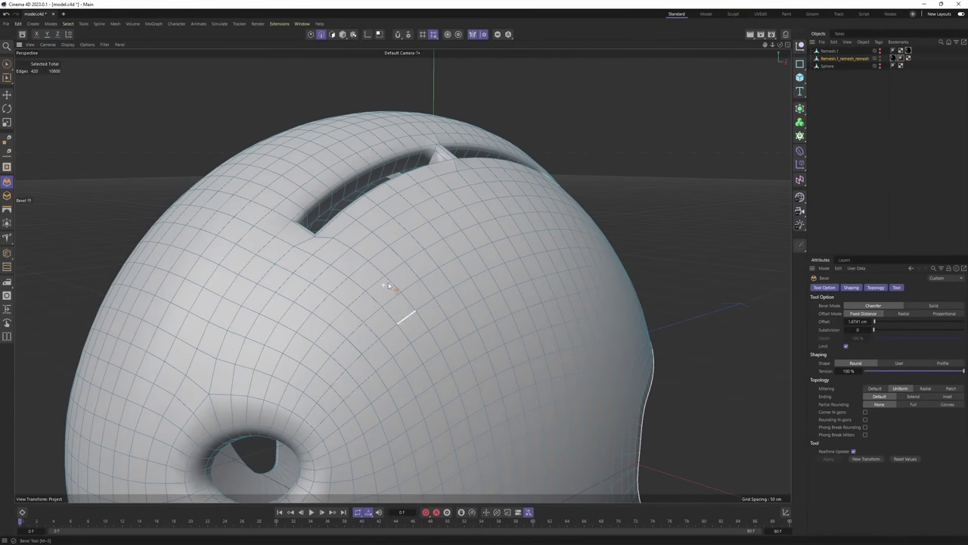
pyautogui.rightClick(442, 279)
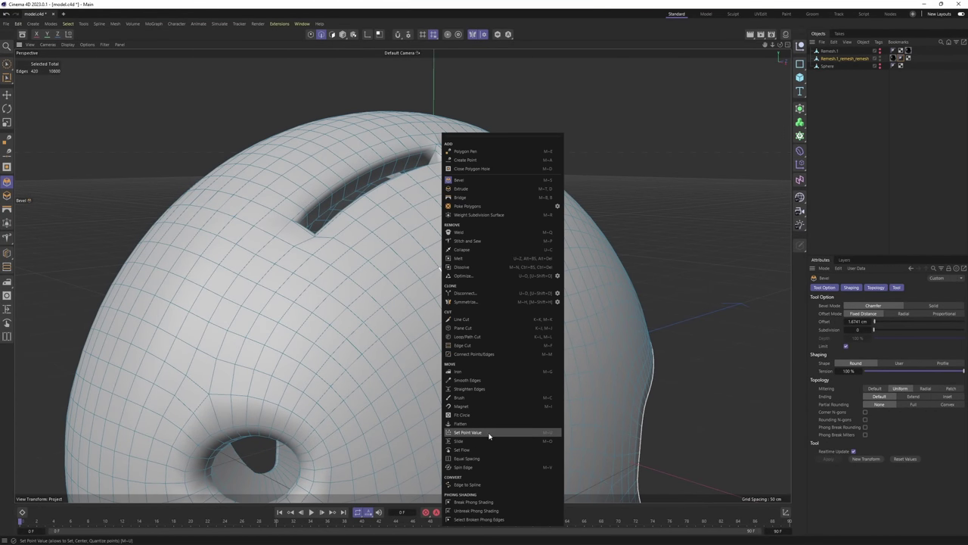
pyautogui.click(484, 340)
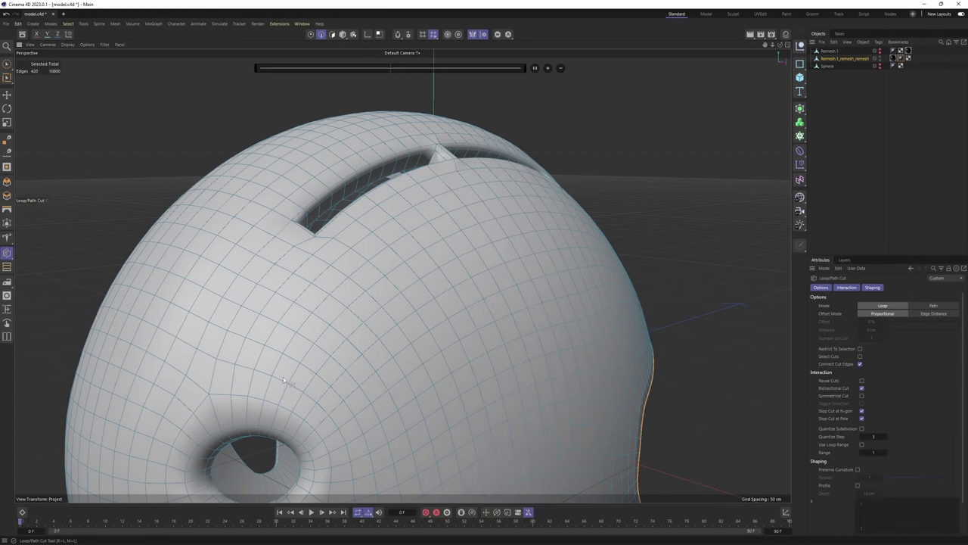
pyautogui.keyDown('alt'); pyautogui.moveTo(276, 348); pyautogui.dragTo(333, 300); pyautogui.keyUp('alt')
pyautogui.scroll(9, 295, 263)
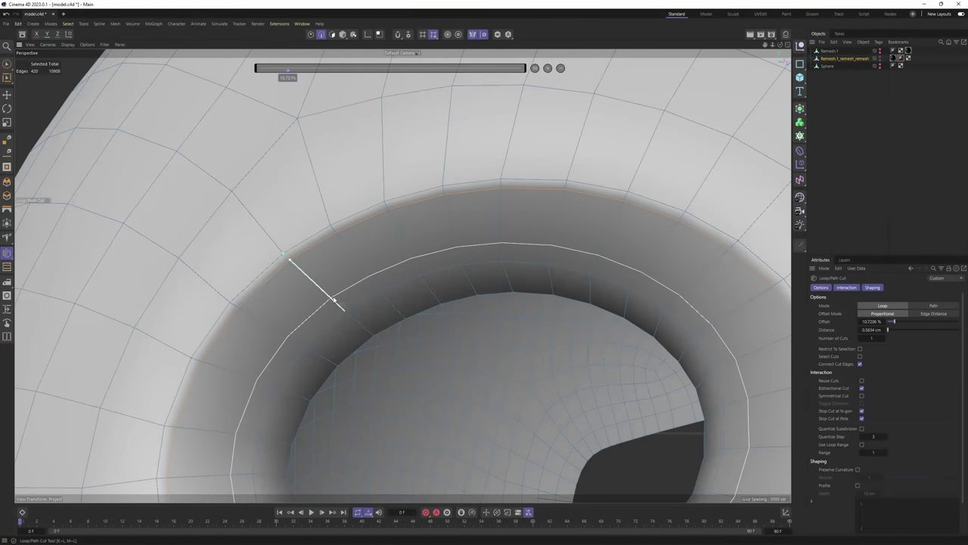
# Add three support loop cuts to the wall of the large side opening, the last at about 74.4 %
pyautogui.scroll(-9, 431, 325)
pyautogui.keyDown('alt'); pyautogui.moveTo(431, 330); pyautogui.dragTo(282, 189, button='middle'); pyautogui.keyUp('alt')
pyautogui.scroll(5, 502, 250)
pyautogui.keyDown('alt'); pyautogui.moveTo(502, 249); pyautogui.dragTo(557, 225); pyautogui.keyUp('alt')
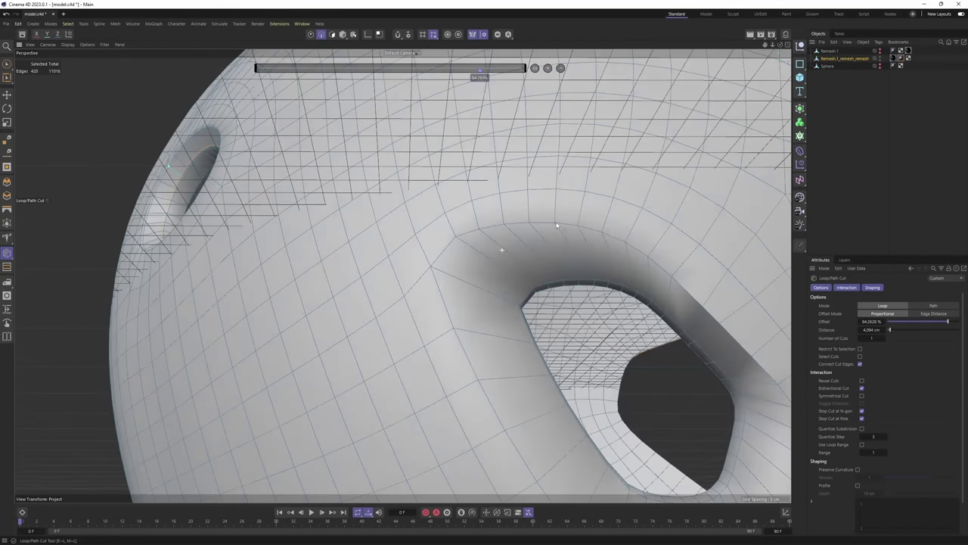
pyautogui.click(465, 244)
pyautogui.keyDown('alt'); pyautogui.moveTo(465, 245); pyautogui.dragTo(458, 269); pyautogui.keyUp('alt')
pyautogui.scroll(5, 417, 230)
pyautogui.click(432, 249)
pyautogui.click(455, 265)
pyautogui.scroll(-8, 457, 266)
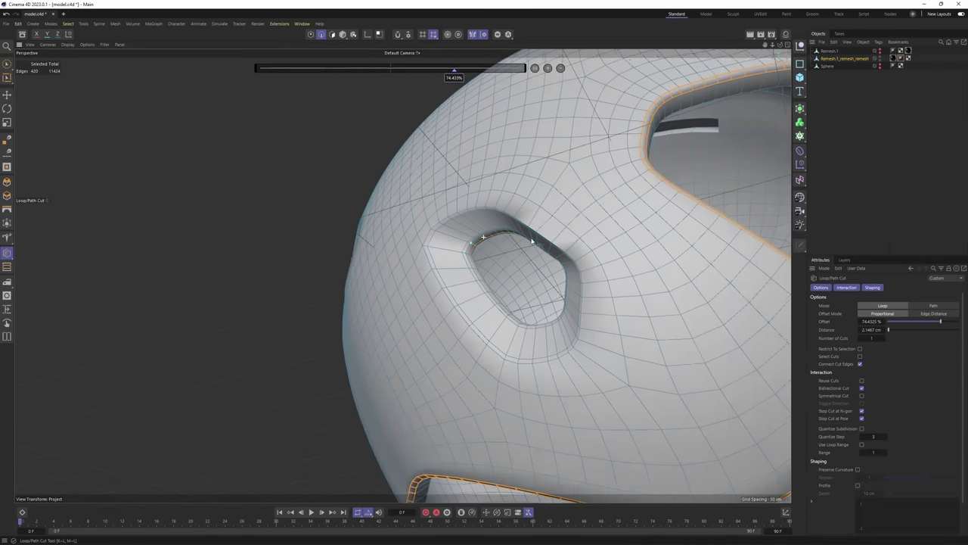
# Hide the workplane in the viewport and cut a support loop beside the face opening's beveled rim at about 6.7 %
pyautogui.keyDown('alt'); pyautogui.moveTo(532, 237); pyautogui.dragTo(408, 233); pyautogui.keyUp('alt')
pyautogui.scroll(4, 371, 272)
pyautogui.scroll(3, 407, 233)
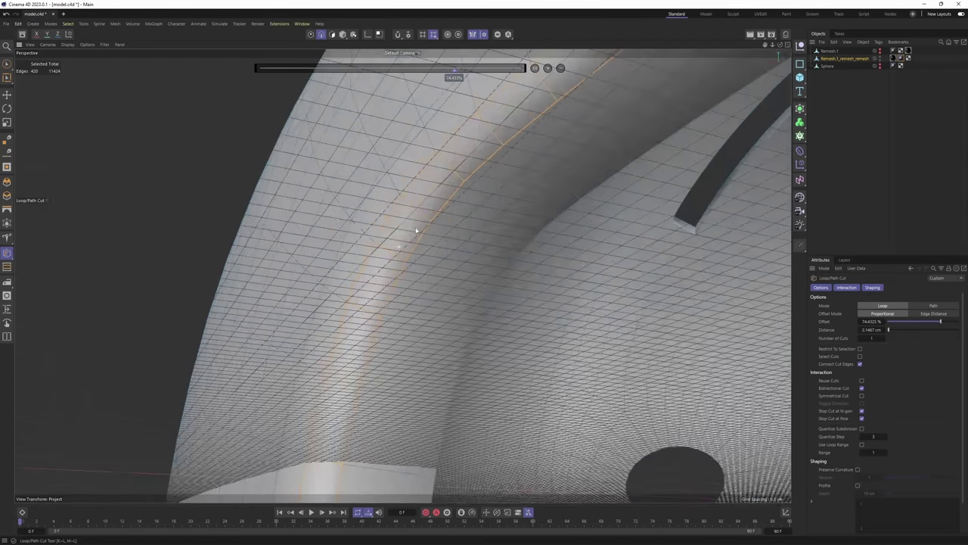
pyautogui.click(107, 45)
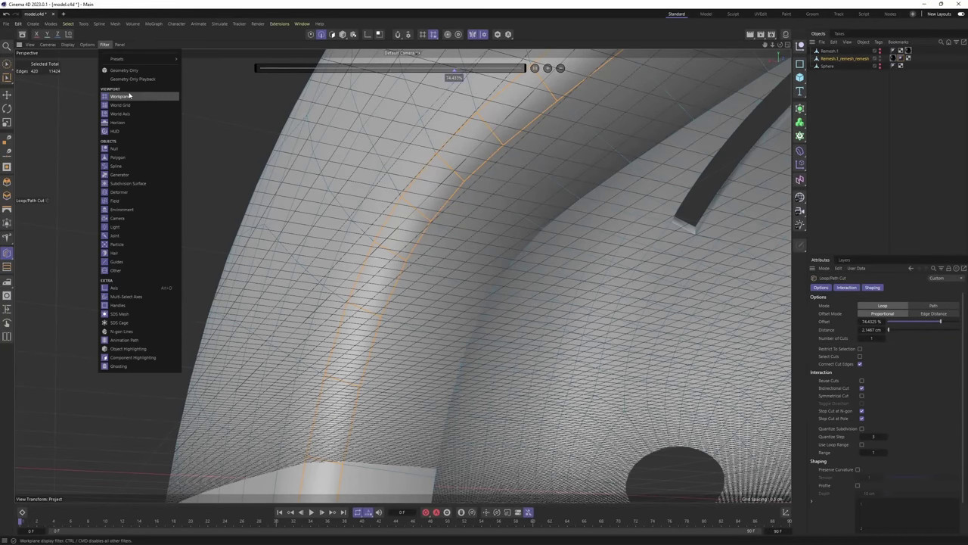
pyautogui.click(126, 96)
pyautogui.scroll(1, 410, 240)
pyautogui.click(414, 267)
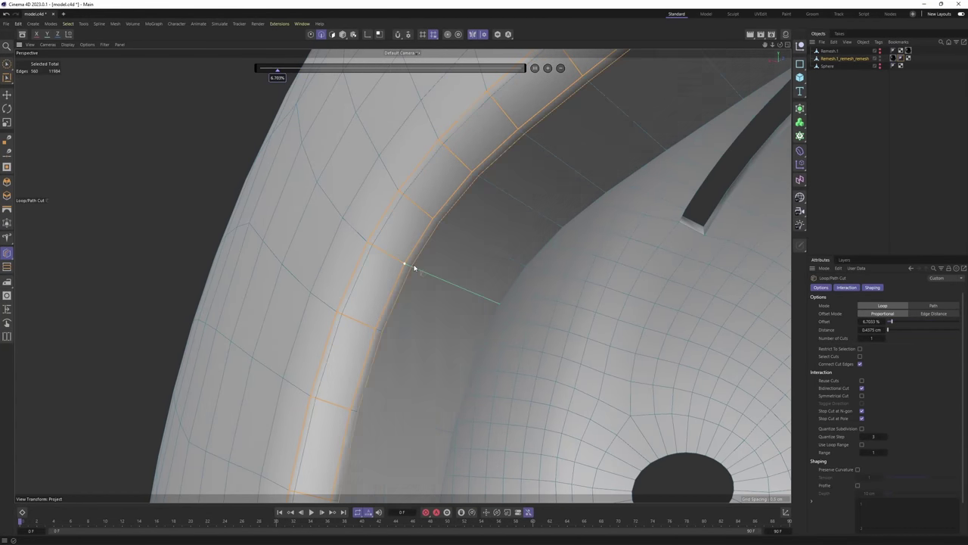
# Add support loop cuts around the wall of the triangular front vent, near its outer and inner edges
pyautogui.scroll(-5, 415, 267)
pyautogui.keyDown('alt'); pyautogui.moveTo(414, 267); pyautogui.dragTo(427, 177); pyautogui.keyUp('alt')
pyautogui.keyDown('alt'); pyautogui.moveTo(428, 178); pyautogui.dragTo(454, 176, button='right'); pyautogui.keyUp('alt')
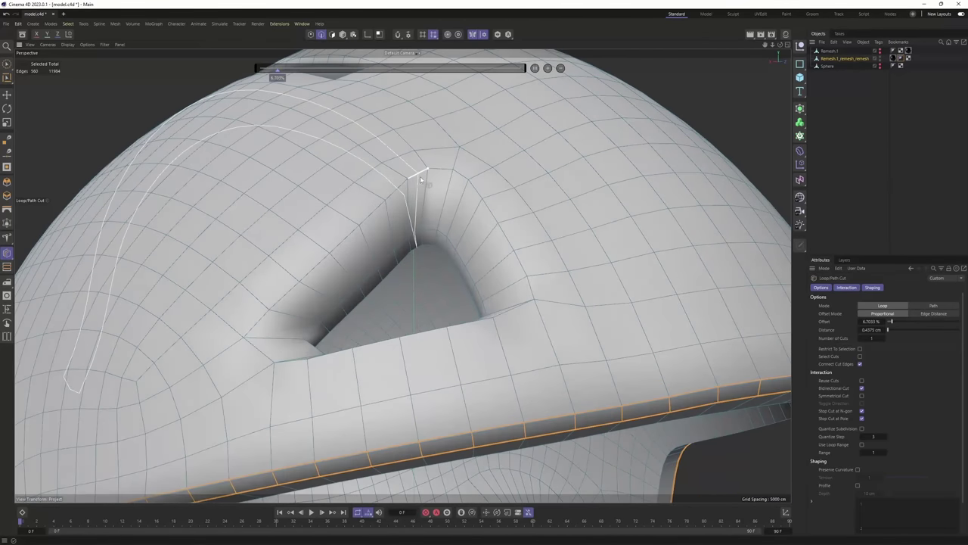
pyautogui.click(427, 180)
pyautogui.scroll(2, 424, 226)
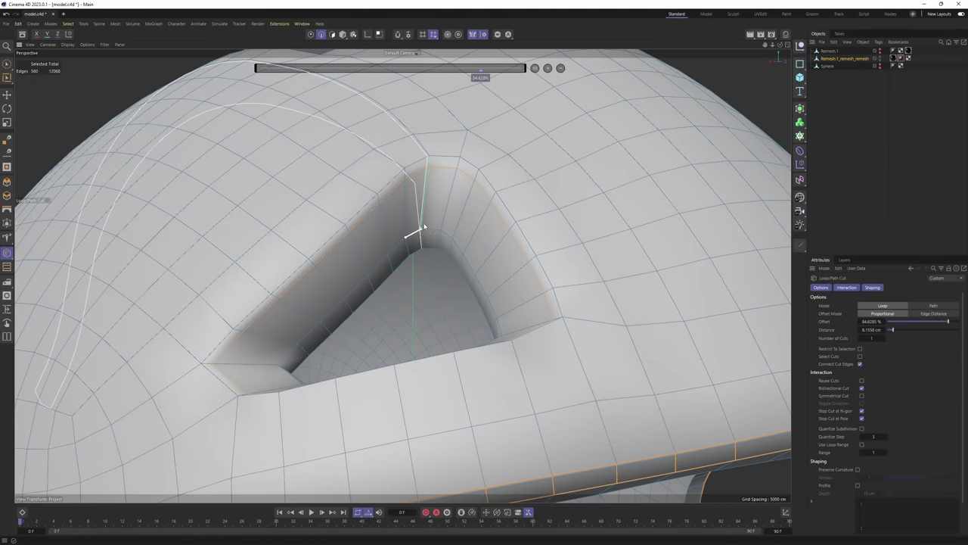
pyautogui.click(421, 246)
pyautogui.scroll(-5, 422, 247)
pyautogui.keyDown('alt'); pyautogui.moveTo(422, 246); pyautogui.dragTo(496, 291); pyautogui.keyUp('alt')
pyautogui.keyDown('alt'); pyautogui.moveTo(371, 231); pyautogui.dragTo(435, 273, button='right'); pyautogui.keyUp('alt')
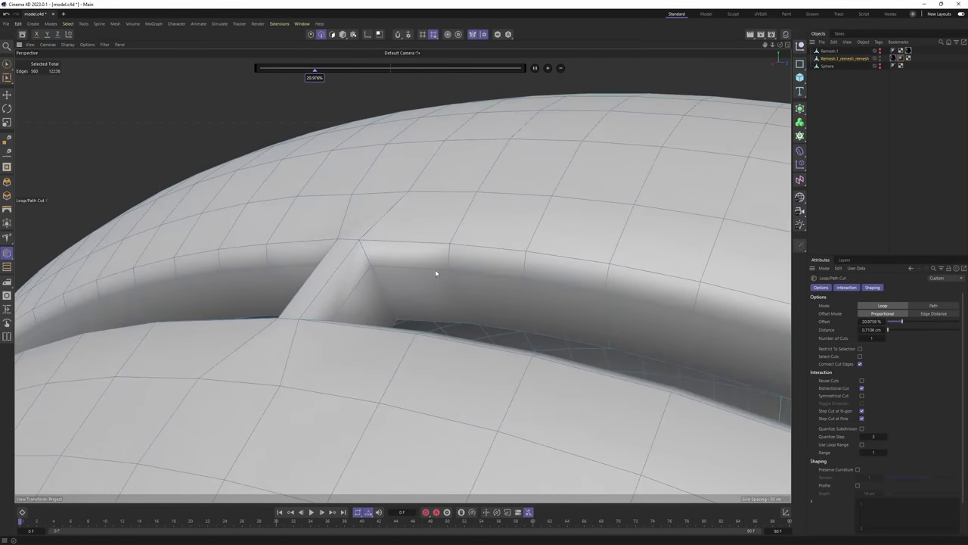
# Add support loop cuts along the walls of the two curved slots on top of the helmet, near their outer rims
pyautogui.keyDown('alt'); pyautogui.moveTo(290, 240); pyautogui.dragTo(506, 216); pyautogui.keyUp('alt')
pyautogui.click(488, 263)
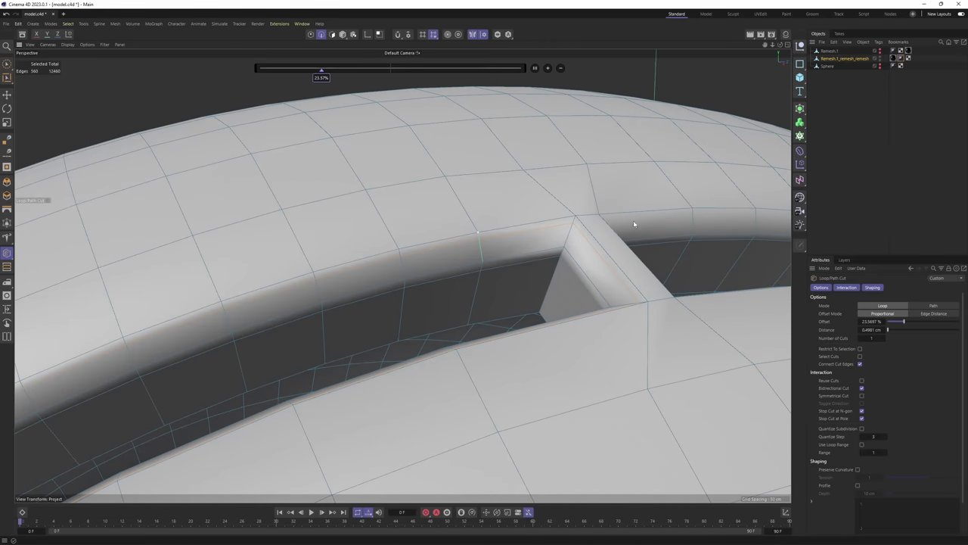
pyautogui.keyDown('alt'); pyautogui.moveTo(635, 224); pyautogui.dragTo(525, 208); pyautogui.keyUp('alt')
pyautogui.click(529, 208)
pyautogui.scroll(-10, 529, 207)
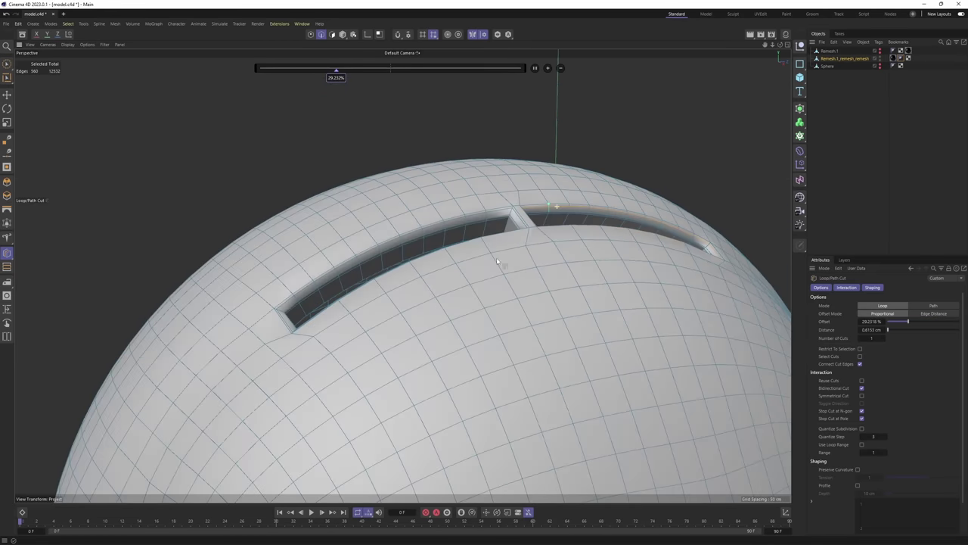
# Place the retopologized helmet mesh under a Subdivision Surface and display it with Gouraud shading without wireframe lines
pyautogui.moveTo(497, 261)
pyautogui.keyDown('alt'); pyautogui.mouseDown()
pyautogui.moveTo(484, 199)
pyautogui.moveTo(393, 143)
pyautogui.moveTo(439, 188)
pyautogui.moveTo(540, 173)
pyautogui.moveTo(451, 260)
pyautogui.moveTo(493, 261)
pyautogui.moveTo(524, 182)
pyautogui.moveTo(503, 155)
pyautogui.moveTo(447, 217)
pyautogui.moveTo(492, 250)
pyautogui.moveTo(494, 221)
pyautogui.moveTo(479, 195)
pyautogui.moveTo(489, 225)
pyautogui.moveTo(476, 326)
pyautogui.moveTo(454, 220)
pyautogui.mouseUp(); pyautogui.keyUp('alt')
pyautogui.keyDown('alt'); pyautogui.moveTo(589, 234); pyautogui.dragTo(655, 201); pyautogui.keyUp('alt')
pyautogui.click(837, 59)
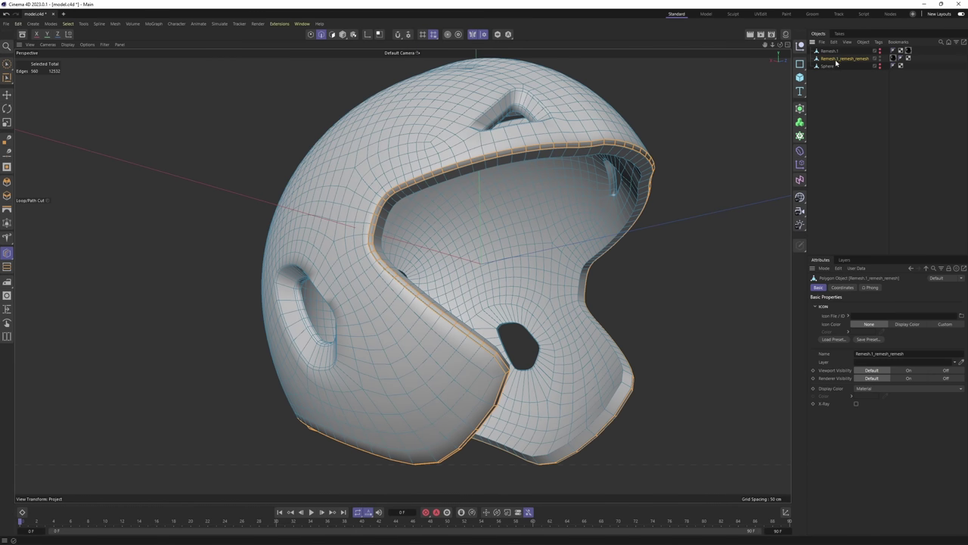
pyautogui.keyDown('alt'); pyautogui.click(800, 109); pyautogui.keyUp('alt')
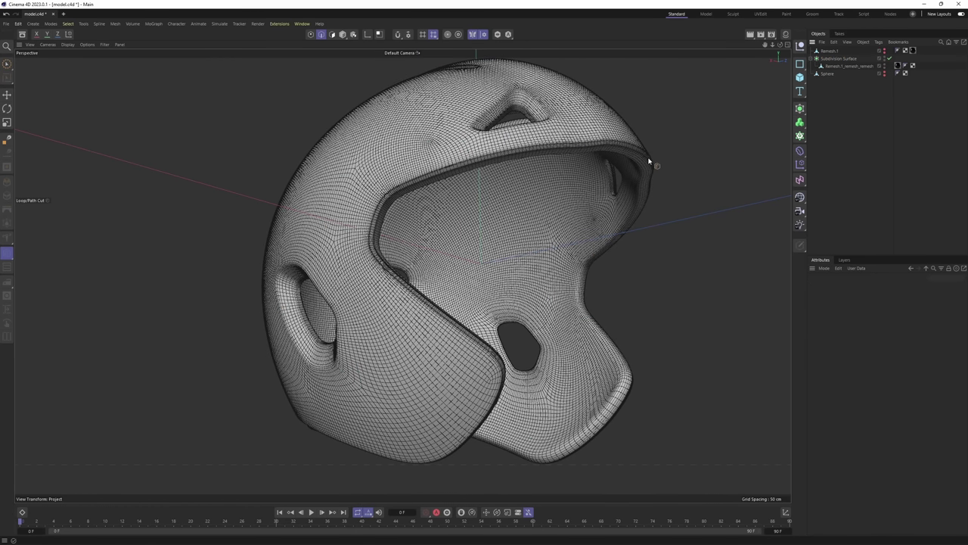
pyautogui.press('n')
pyautogui.press('a')
pyautogui.keyDown('alt'); pyautogui.moveTo(636, 164); pyautogui.dragTo(515, 192, button='right'); pyautogui.keyUp('alt')
pyautogui.moveTo(513, 193)
pyautogui.keyDown('alt'); pyautogui.mouseDown()
pyautogui.moveTo(539, 251)
pyautogui.moveTo(505, 232)
pyautogui.moveTo(438, 229)
pyautogui.moveTo(573, 281)
pyautogui.moveTo(650, 284)
pyautogui.moveTo(494, 222)
pyautogui.moveTo(507, 270)
pyautogui.moveTo(493, 188)
pyautogui.moveTo(538, 169)
pyautogui.moveTo(501, 151)
pyautogui.moveTo(513, 142)
pyautogui.moveTo(497, 268)
pyautogui.moveTo(439, 250)
pyautogui.moveTo(437, 217)
pyautogui.moveTo(348, 210)
pyautogui.moveTo(481, 196)
pyautogui.mouseUp(); pyautogui.keyUp('alt')
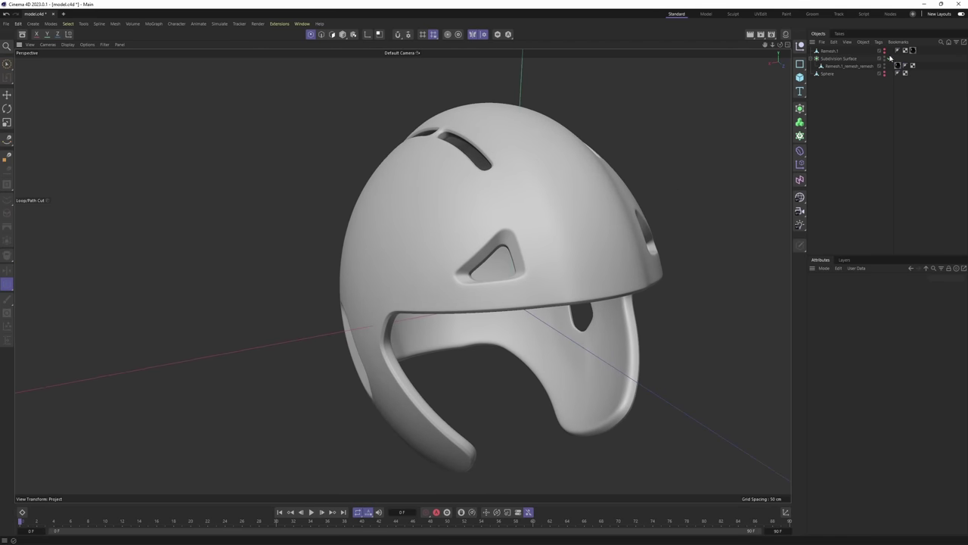
# Switch off the Subdivision Surface, show wireframe lines, and examine the base mesh topology around the helmet's openings
pyautogui.press('n')
pyautogui.press('b')
pyautogui.keyDown('alt'); pyautogui.moveTo(454, 239); pyautogui.dragTo(522, 231); pyautogui.keyUp('alt')
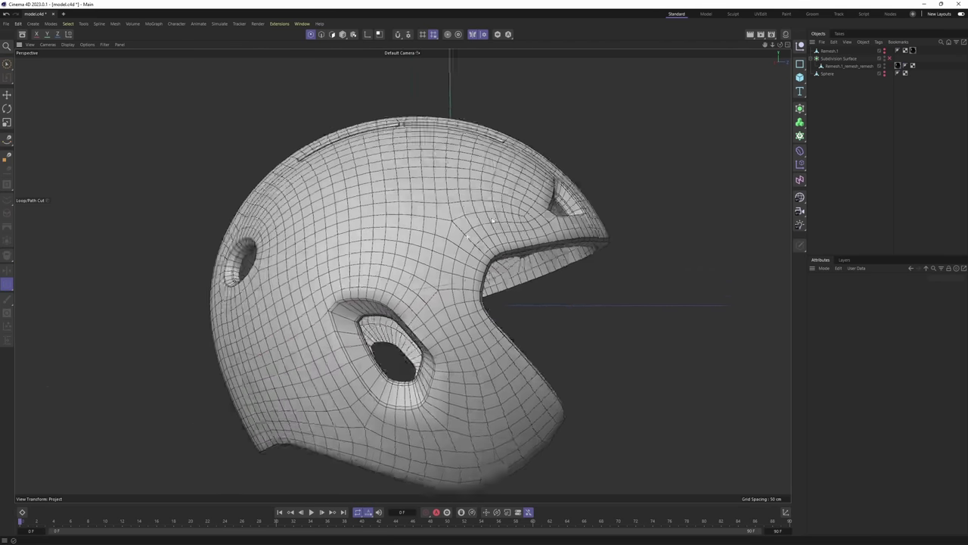
pyautogui.keyDown('alt'); pyautogui.moveTo(403, 277); pyautogui.dragTo(487, 220); pyautogui.keyUp('alt')
pyautogui.keyDown('alt'); pyautogui.moveTo(486, 239); pyautogui.dragTo(504, 211, button='middle'); pyautogui.keyUp('alt')
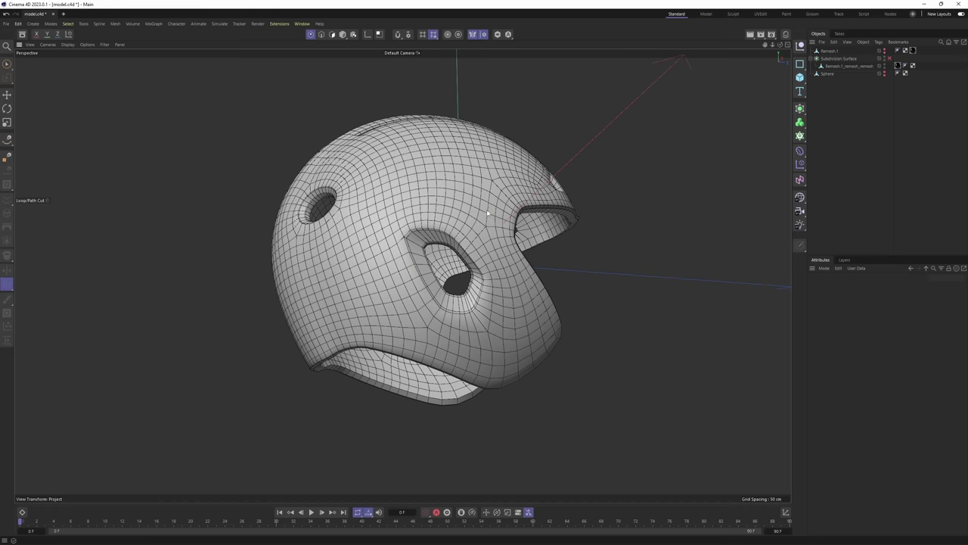
pyautogui.keyDown('alt'); pyautogui.moveTo(505, 212); pyautogui.dragTo(488, 193); pyautogui.keyUp('alt')
pyautogui.keyDown('alt'); pyautogui.moveTo(501, 253); pyautogui.dragTo(491, 215, button='right'); pyautogui.keyUp('alt')
pyautogui.keyDown('alt'); pyautogui.moveTo(491, 213); pyautogui.dragTo(530, 243); pyautogui.keyUp('alt')
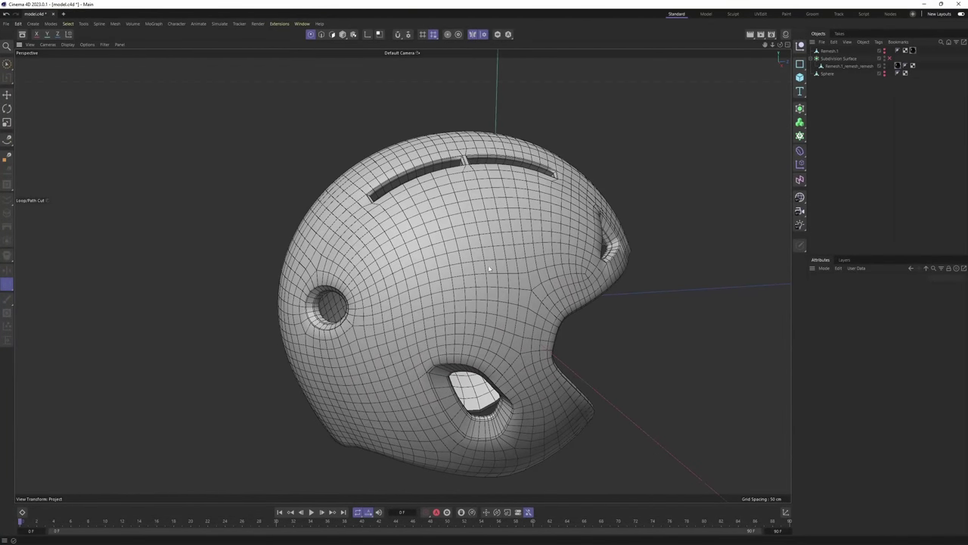
pyautogui.keyDown('alt'); pyautogui.moveTo(489, 268); pyautogui.dragTo(469, 212); pyautogui.keyUp('alt')
# Re-enable the Subdivision Surface, display plain Gouraud shading, and examine the smoothed slots, vents and side openings
pyautogui.click(890, 58)
pyautogui.press('n')
pyautogui.press('a')
pyautogui.moveTo(402, 276)
pyautogui.keyDown('alt'); pyautogui.mouseDown()
pyautogui.moveTo(484, 243)
pyautogui.moveTo(555, 196)
pyautogui.moveTo(594, 192)
pyautogui.moveTo(535, 227)
pyautogui.moveTo(598, 171)
pyautogui.moveTo(504, 270)
pyautogui.moveTo(401, 274)
pyautogui.mouseUp(); pyautogui.keyUp('alt')
pyautogui.scroll(5, 484, 244)
pyautogui.moveTo(527, 213)
pyautogui.keyDown('alt'); pyautogui.mouseDown()
pyautogui.moveTo(526, 200)
pyautogui.moveTo(528, 220)
pyautogui.moveTo(534, 203)
pyautogui.moveTo(525, 314)
pyautogui.moveTo(513, 223)
pyautogui.mouseUp(); pyautogui.keyUp('alt')
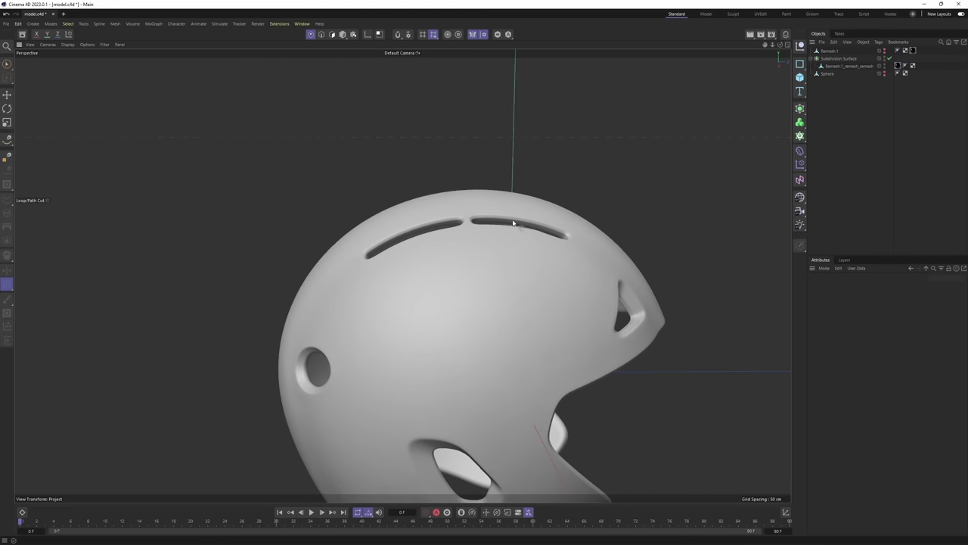
pyautogui.keyDown('alt'); pyautogui.moveTo(513, 223); pyautogui.dragTo(432, 240, button='right'); pyautogui.keyUp('alt')
pyautogui.keyDown('alt'); pyautogui.moveTo(432, 240); pyautogui.dragTo(431, 234); pyautogui.keyUp('alt')
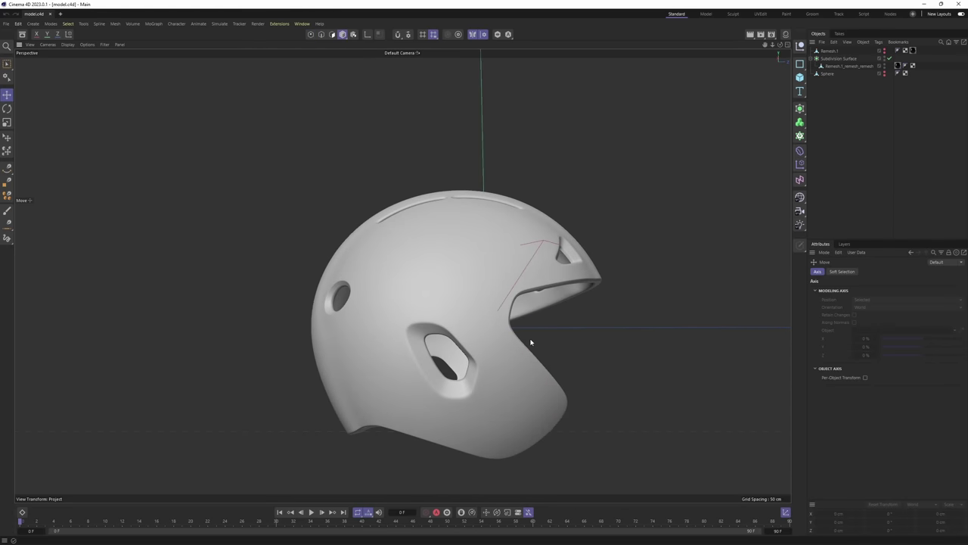
# Switch to the right view and hide the subdivided helmet to expose the face guard in the reference image
pyautogui.keyDown('alt'); pyautogui.moveTo(532, 341); pyautogui.dragTo(468, 289); pyautogui.keyUp('alt')
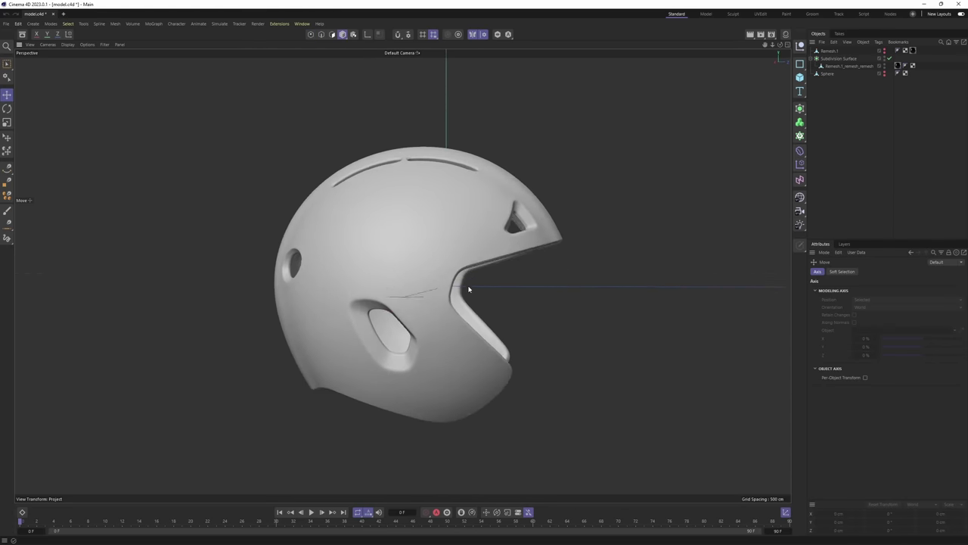
pyautogui.keyDown('alt'); pyautogui.moveTo(469, 289); pyautogui.dragTo(479, 342, button='middle'); pyautogui.keyUp('alt')
pyautogui.middleClick(448, 376)
pyautogui.middleClick(344, 399)
pyautogui.keyDown('alt'); pyautogui.moveTo(518, 369); pyautogui.dragTo(424, 305, button='middle'); pyautogui.keyUp('alt')
pyautogui.keyDown('alt'); pyautogui.doubleClick(885, 57); pyautogui.keyUp('alt')
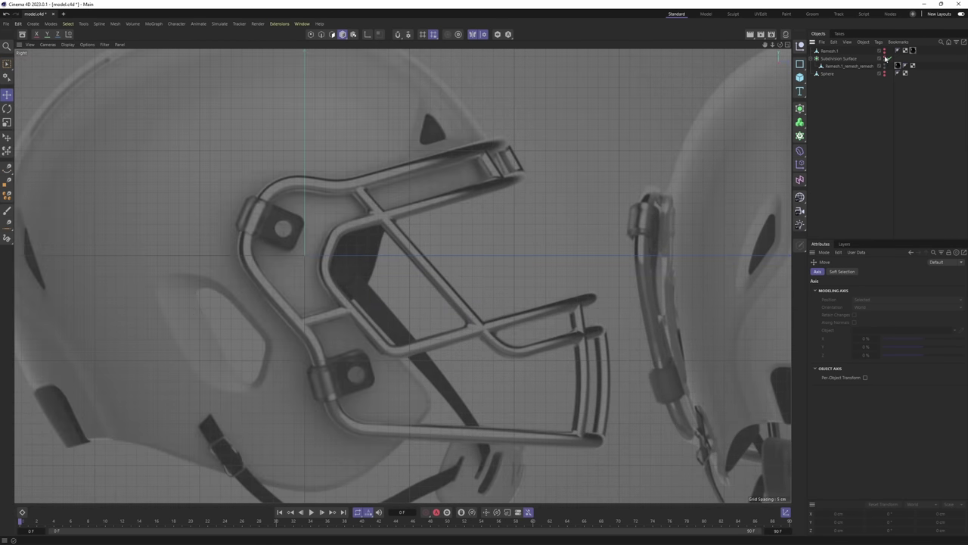
pyautogui.keyDown('alt'); pyautogui.moveTo(513, 177); pyautogui.dragTo(545, 180, button='middle'); pyautogui.keyUp('alt')
pyautogui.keyDown('alt'); pyautogui.moveTo(499, 203); pyautogui.dragTo(508, 198, button='middle'); pyautogui.keyUp('alt')
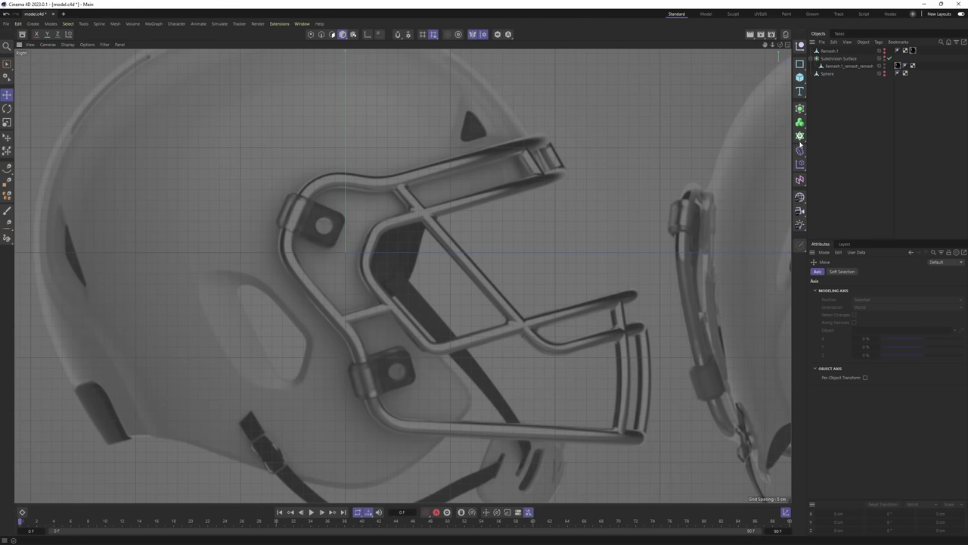
# Trace the face guard's outer bar with a Bezier Spline Pen path, from its upper front end around the back to the lower front end
pyautogui.click(346, 36)
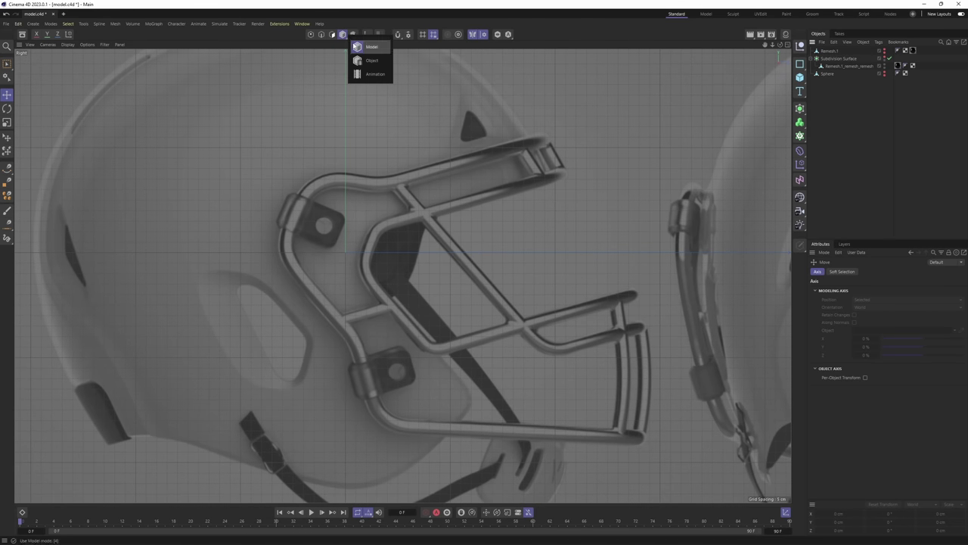
pyautogui.click(370, 49)
pyautogui.click(5, 169)
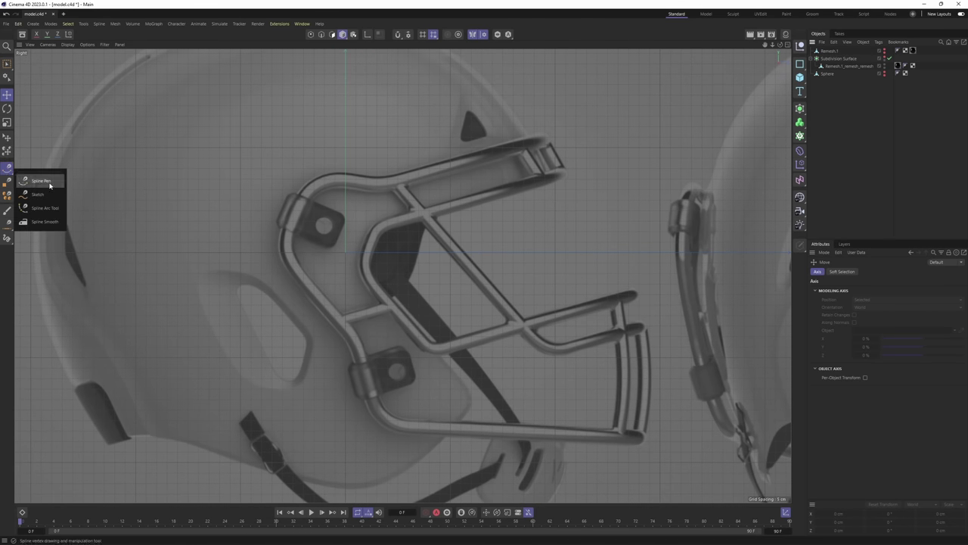
pyautogui.click(49, 184)
pyautogui.keyDown('alt'); pyautogui.moveTo(403, 246); pyautogui.dragTo(402, 274, button='middle'); pyautogui.keyUp('alt')
pyautogui.scroll(2, 531, 168)
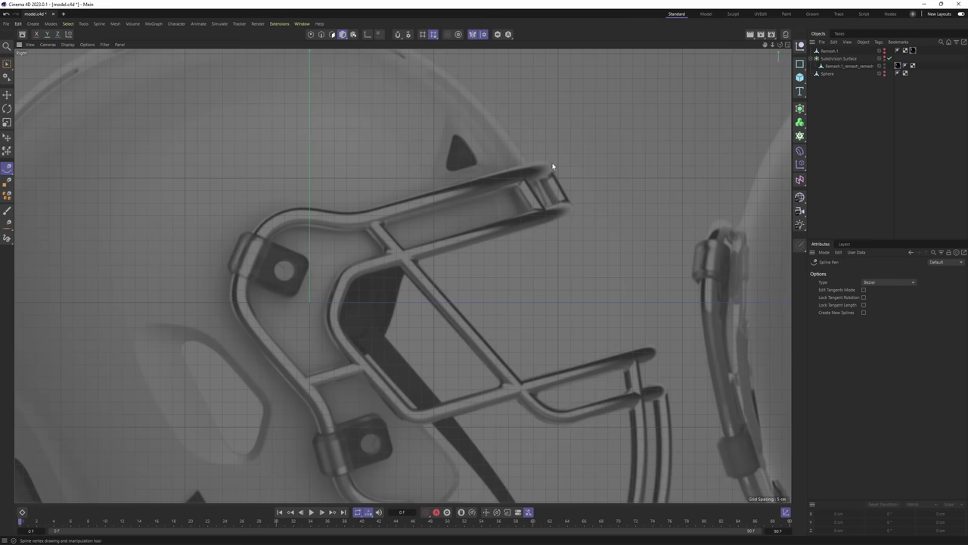
pyautogui.click(552, 164)
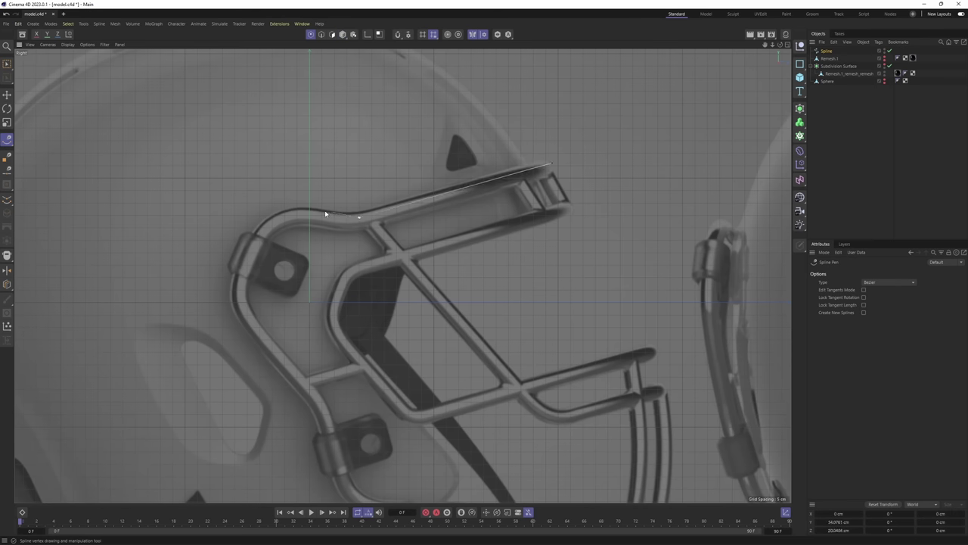
pyautogui.click(235, 297)
pyautogui.keyDown('alt'); pyautogui.moveTo(310, 348); pyautogui.dragTo(308, 226, button='middle'); pyautogui.keyUp('alt')
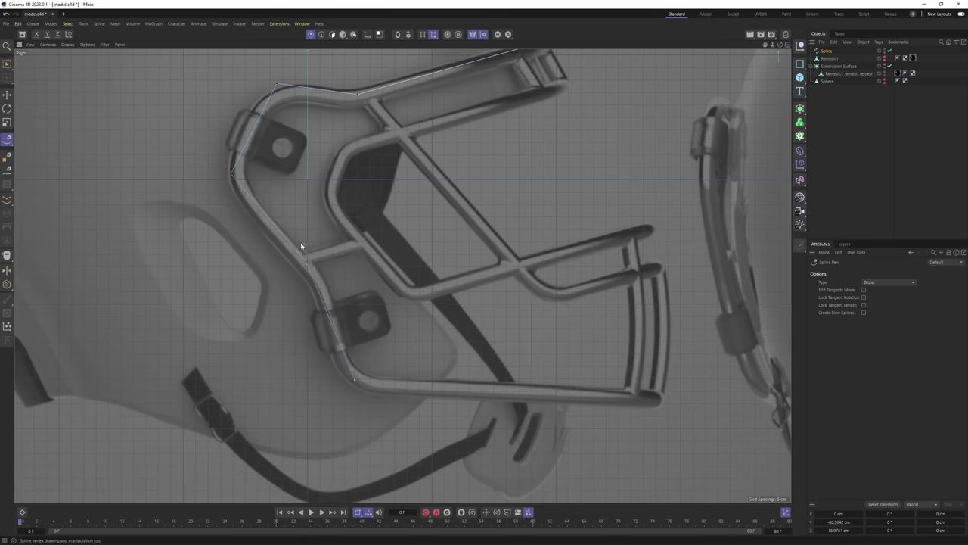
pyautogui.keyDown('alt'); pyautogui.moveTo(225, 184); pyautogui.dragTo(234, 235, button='middle'); pyautogui.keyUp('alt')
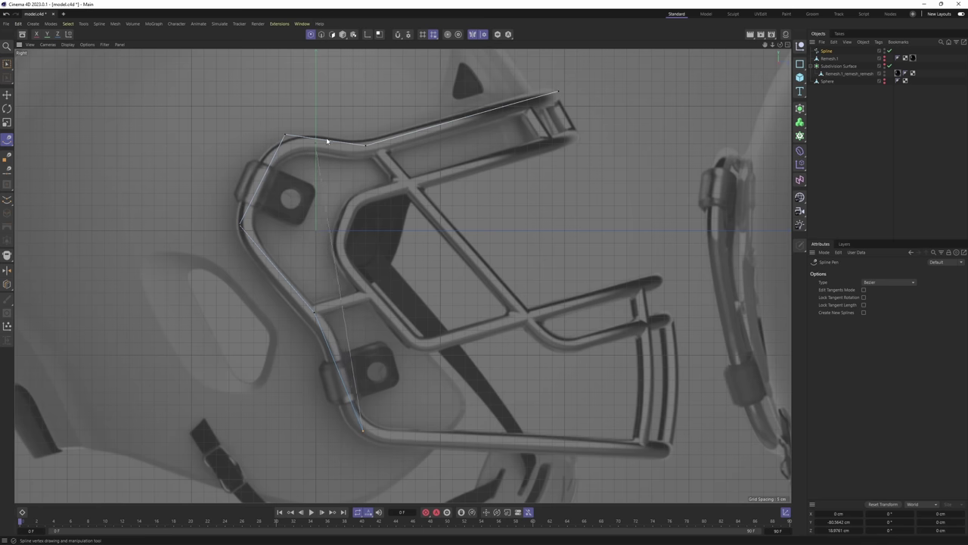
pyautogui.click(669, 452)
pyautogui.press('space')
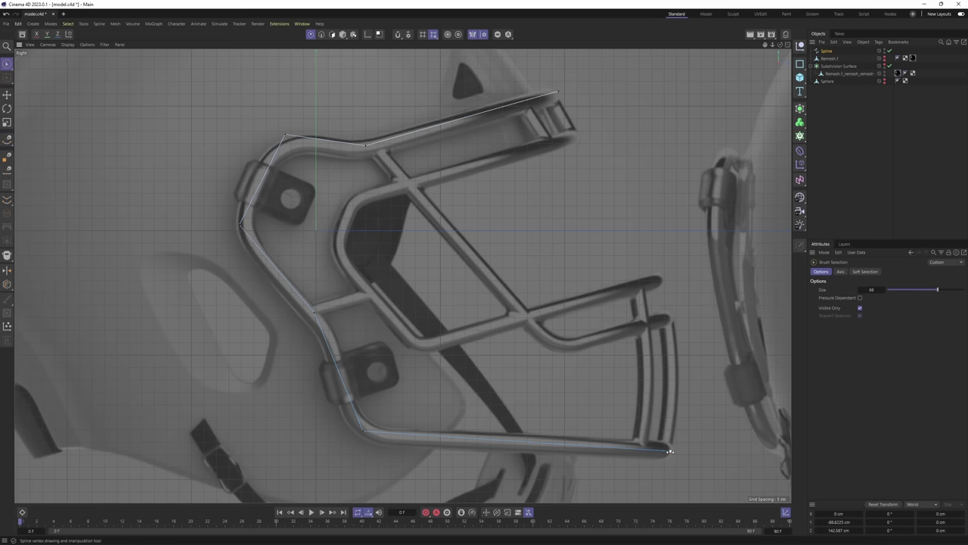
# Select all points of the face guard spline and show the subdivided helmet again in the perspective view
pyautogui.hotkey('ctrl', 'a')
pyautogui.middleClick(357, 251)
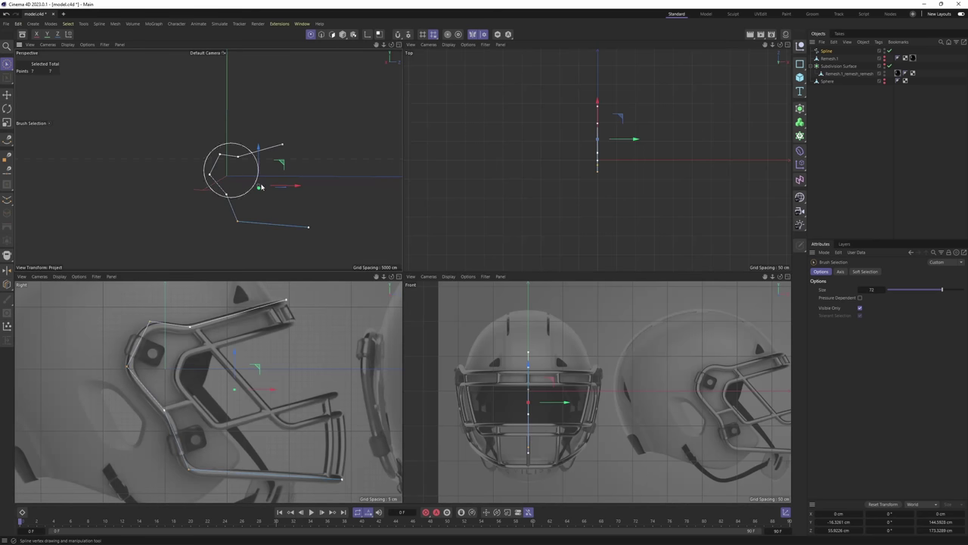
pyautogui.keyDown('alt'); pyautogui.moveTo(229, 171); pyautogui.dragTo(130, 136, button='middle'); pyautogui.keyUp('alt')
pyautogui.middleClick(226, 174)
pyautogui.keyDown('alt'); pyautogui.moveTo(393, 236); pyautogui.dragTo(355, 273); pyautogui.keyUp('alt')
pyautogui.keyDown('alt'); pyautogui.moveTo(355, 273); pyautogui.dragTo(426, 261, button='middle'); pyautogui.keyUp('alt')
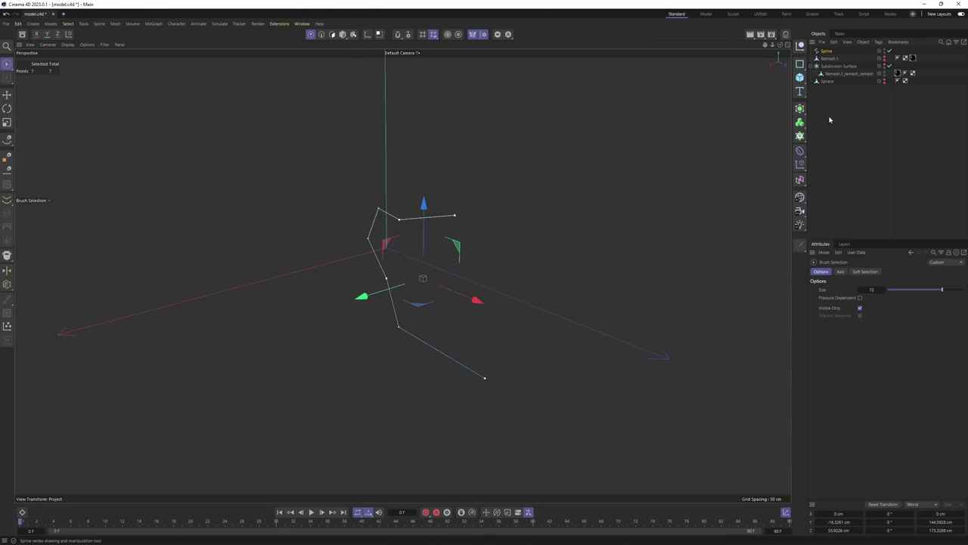
pyautogui.keyDown('alt'); pyautogui.moveTo(488, 265); pyautogui.dragTo(416, 276); pyautogui.keyUp('alt')
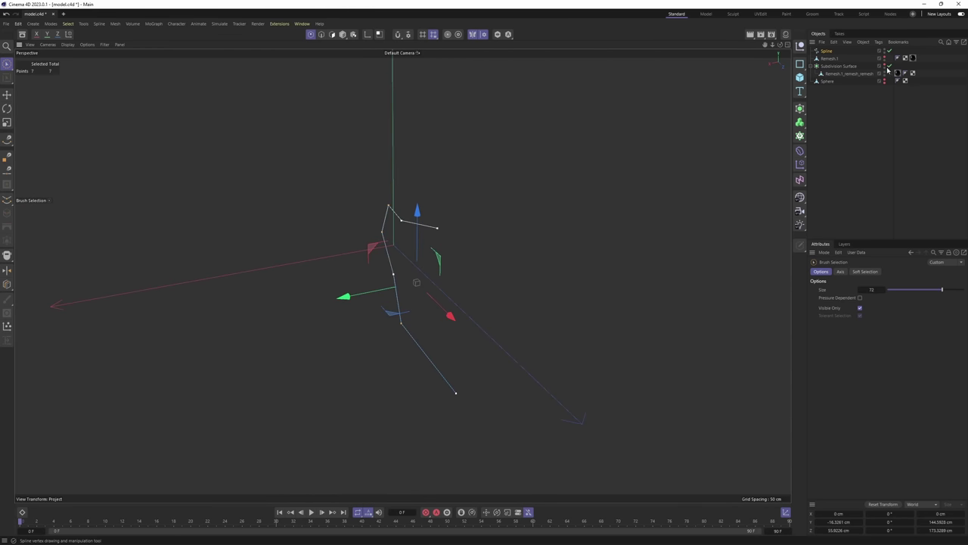
pyautogui.click(887, 65)
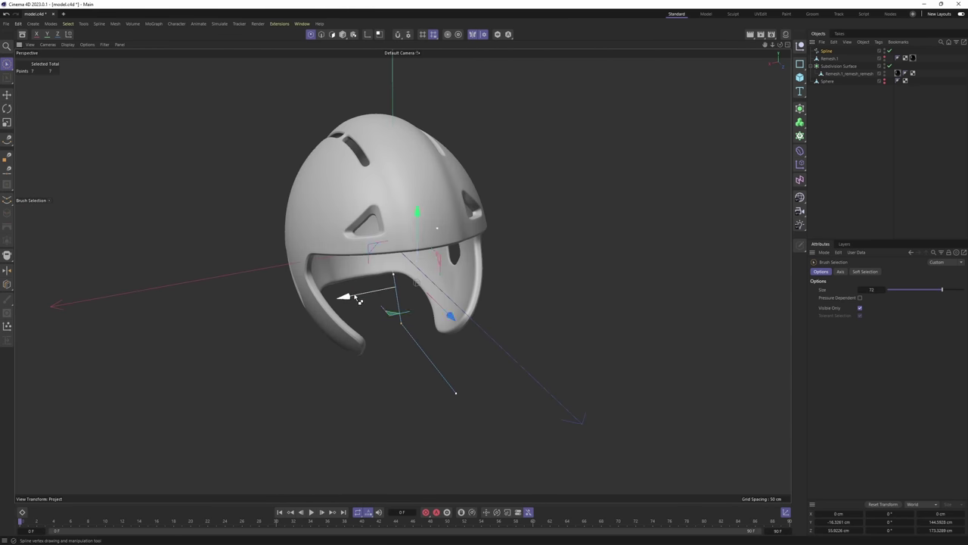
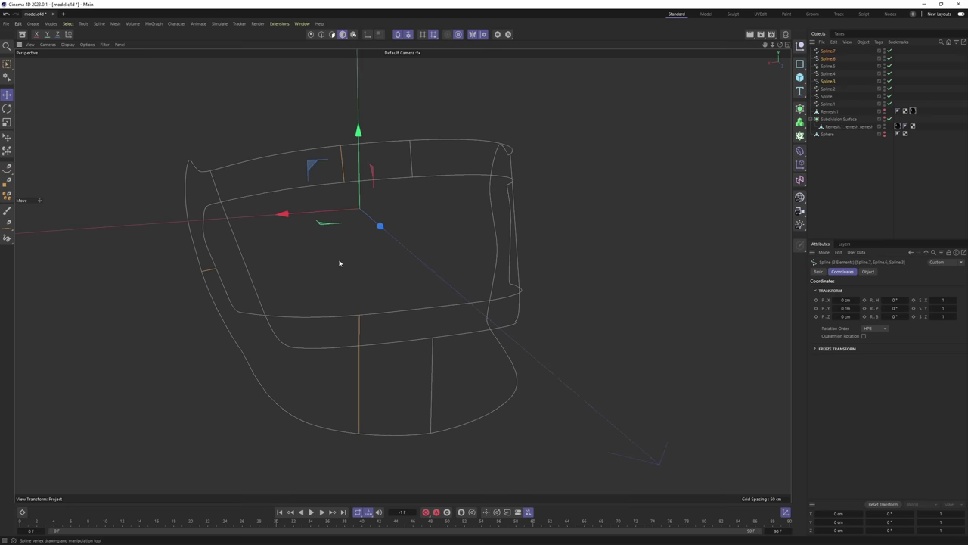
# Group the three selected connector splines of the face guard and mirror them to the other side with a Symmetry object
pyautogui.keyDown('alt'); pyautogui.moveTo(381, 260); pyautogui.dragTo(426, 253); pyautogui.keyUp('alt')
pyautogui.keyDown('alt'); pyautogui.moveTo(527, 187); pyautogui.dragTo(486, 201, button='middle'); pyautogui.keyUp('alt')
pyautogui.keyDown('alt'); pyautogui.moveTo(449, 205); pyautogui.dragTo(432, 183); pyautogui.keyUp('alt')
pyautogui.keyDown('alt'); pyautogui.moveTo(385, 178); pyautogui.dragTo(327, 179, button='middle'); pyautogui.keyUp('alt')
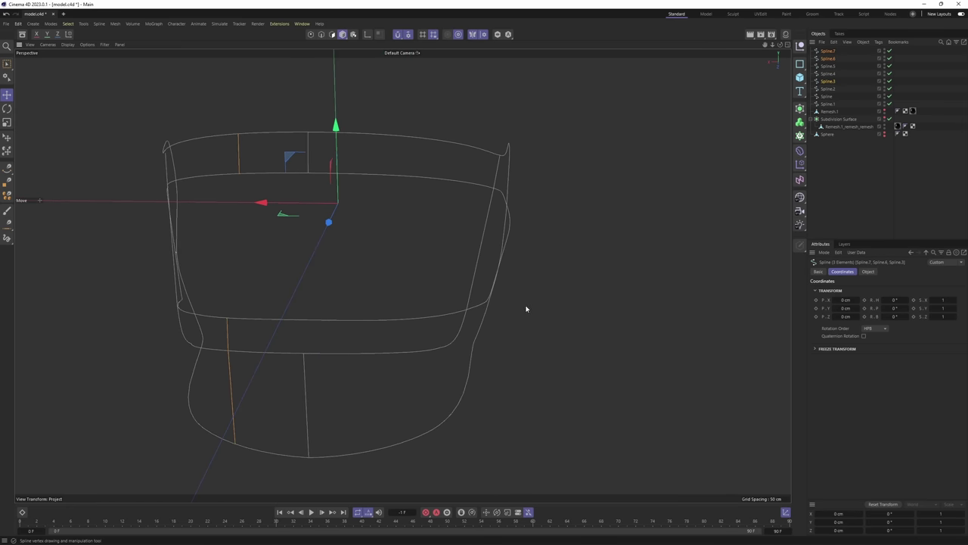
pyautogui.keyDown('alt'); pyautogui.moveTo(415, 219); pyautogui.dragTo(469, 192, button='middle'); pyautogui.keyUp('alt')
pyautogui.keyDown('alt'); pyautogui.moveTo(469, 192); pyautogui.dragTo(621, 184); pyautogui.keyUp('alt')
pyautogui.keyDown('alt'); pyautogui.moveTo(621, 184); pyautogui.dragTo(644, 211, button='middle'); pyautogui.keyUp('alt')
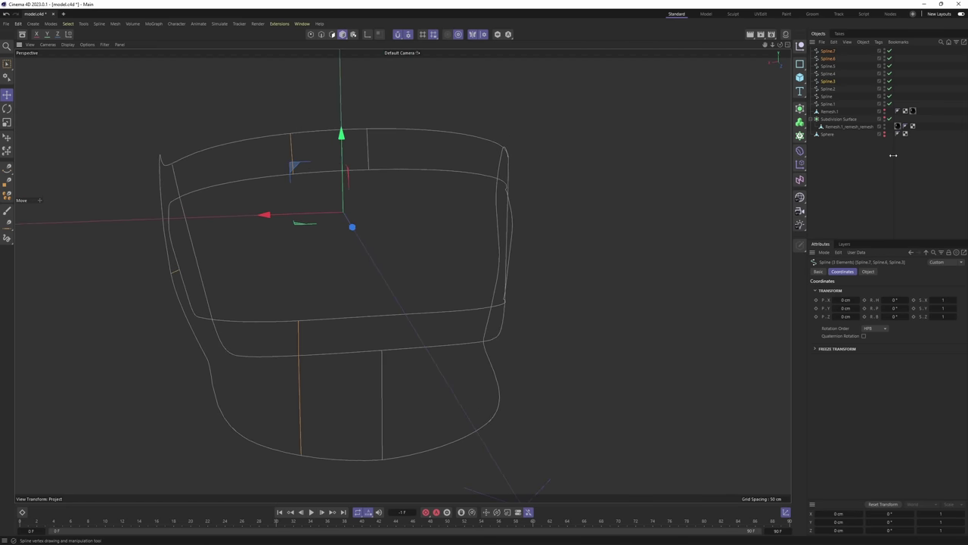
pyautogui.hotkey('alt', 'g')
pyautogui.keyDown('alt'); pyautogui.moveTo(799, 109); pyautogui.dragTo(836, 200); pyautogui.keyUp('alt')
pyautogui.keyDown('alt'); pyautogui.moveTo(494, 255); pyautogui.dragTo(411, 214); pyautogui.keyUp('alt')
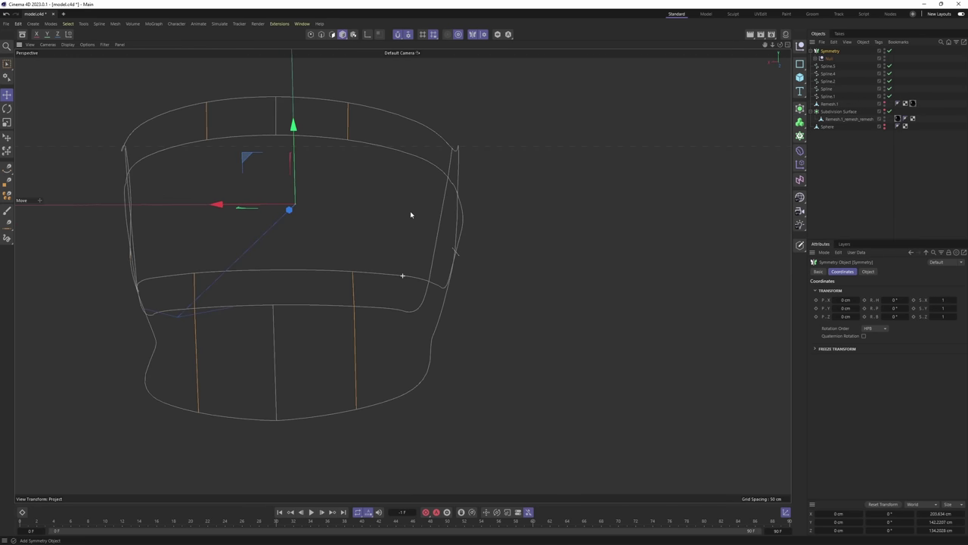
# Make the connector splines' Symmetry object editable and expand its hierarchy down to the individual splines
pyautogui.click(621, 223)
pyautogui.keyDown('alt'); pyautogui.moveTo(622, 224); pyautogui.dragTo(317, 288); pyautogui.keyUp('alt')
pyautogui.keyDown('alt'); pyautogui.moveTo(454, 257); pyautogui.dragTo(542, 234, button='right'); pyautogui.keyUp('alt')
pyautogui.keyDown('alt'); pyautogui.moveTo(543, 233); pyautogui.dragTo(474, 275); pyautogui.keyUp('alt')
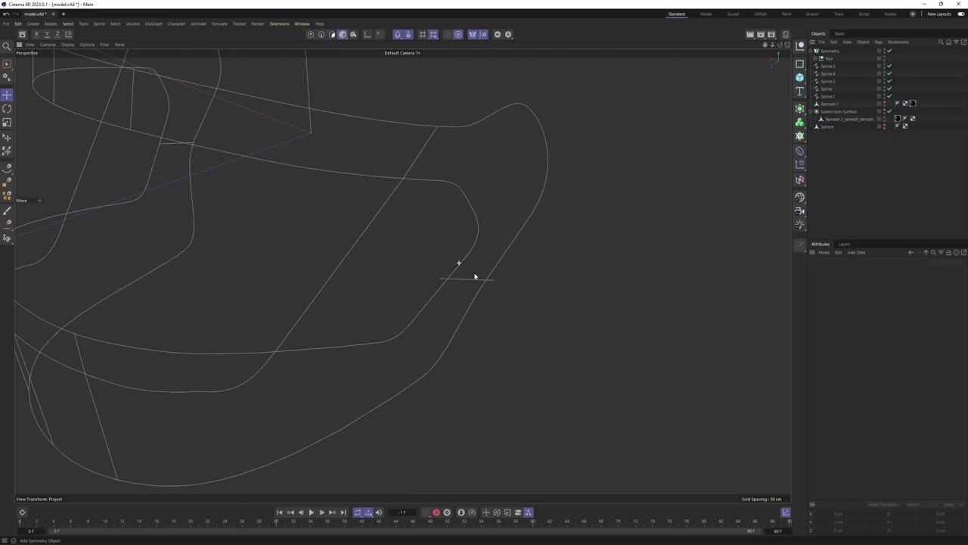
pyautogui.keyDown('alt'); pyautogui.moveTo(474, 275); pyautogui.dragTo(525, 262, button='middle'); pyautogui.keyUp('alt')
pyautogui.click(825, 51)
pyautogui.press('c')
pyautogui.click(811, 51)
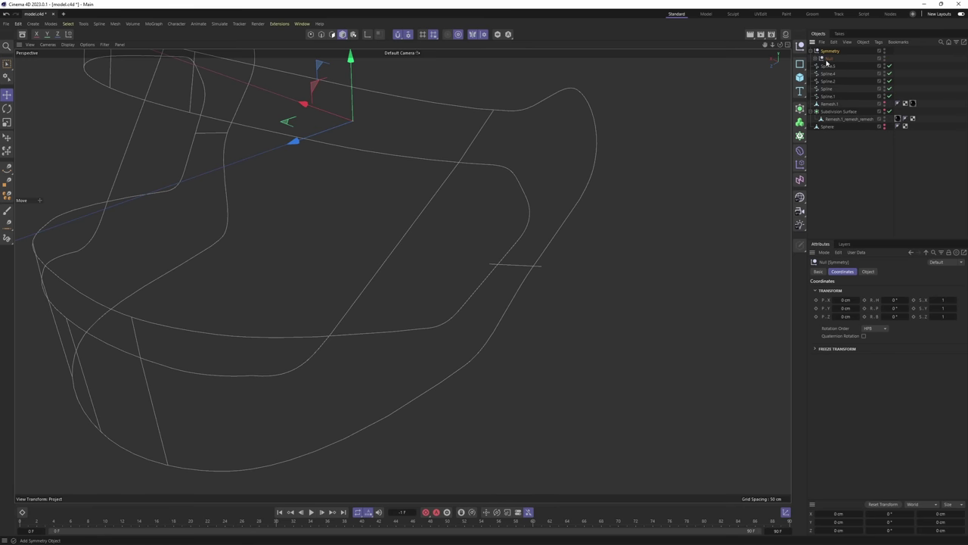
pyautogui.click(816, 59)
# Snap the end points of the short side connector spline onto the face guard's inner and outer side bars
pyautogui.scroll(4, 517, 266)
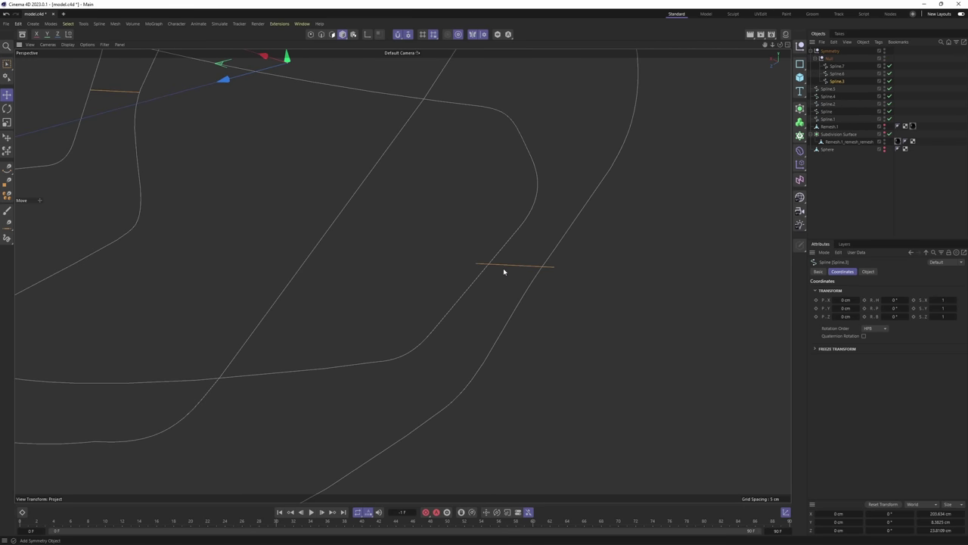
pyautogui.moveTo(504, 269)
pyautogui.keyDown('alt'); pyautogui.mouseDown()
pyautogui.moveTo(540, 230)
pyautogui.moveTo(542, 195)
pyautogui.moveTo(508, 268)
pyautogui.mouseUp(); pyautogui.keyUp('alt')
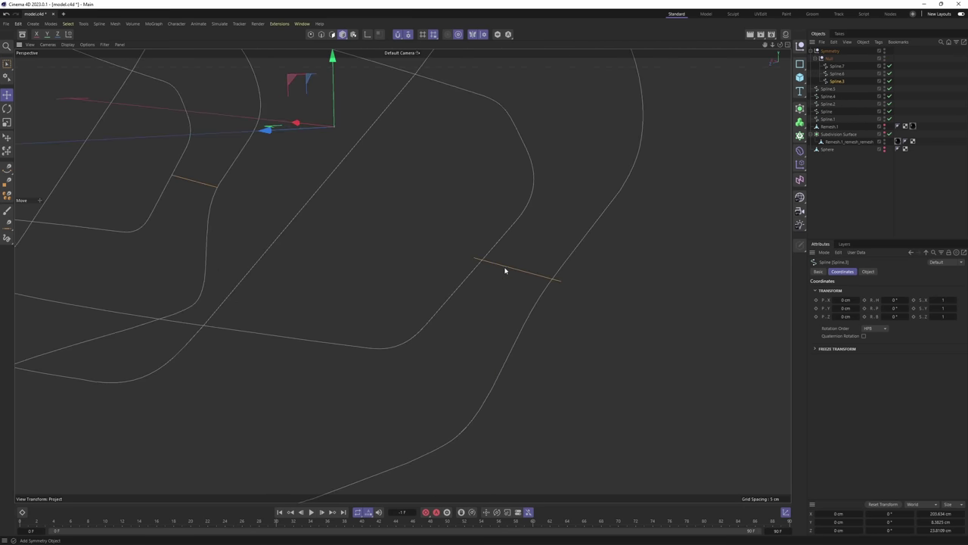
pyautogui.press('Return')
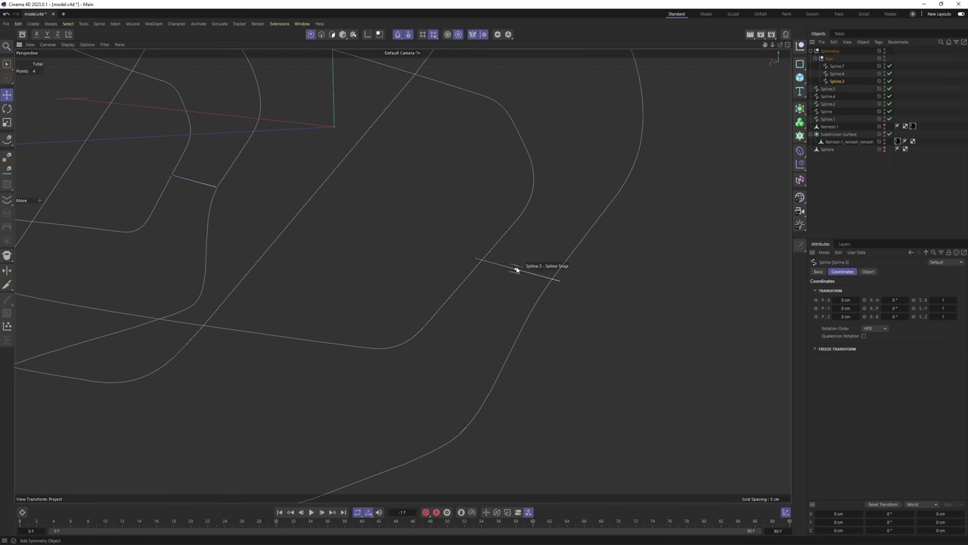
pyautogui.click(474, 259)
pyautogui.scroll(3, 483, 261)
pyautogui.moveTo(442, 253); pyautogui.dragTo(456, 258)
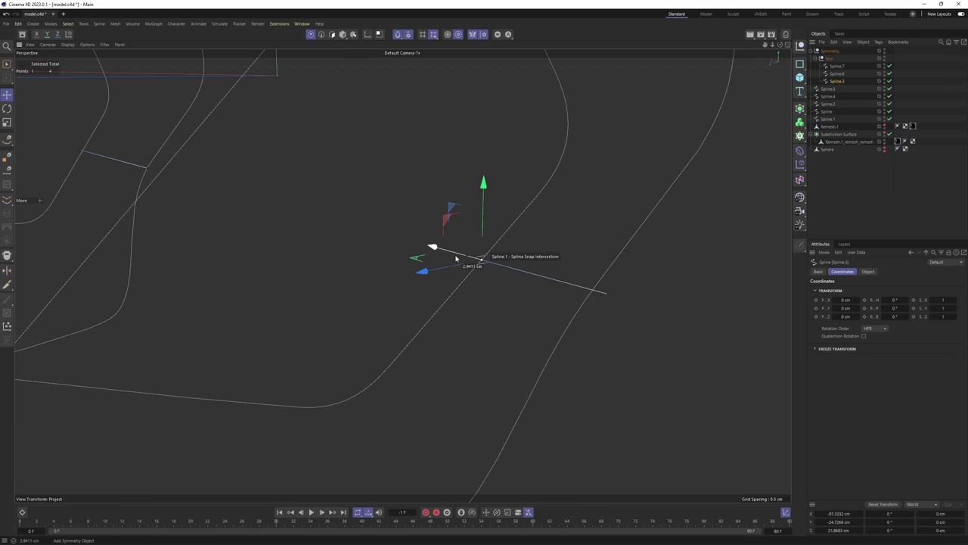
pyautogui.click(607, 296)
pyautogui.keyDown('alt'); pyautogui.moveTo(607, 296); pyautogui.dragTo(604, 274); pyautogui.keyUp('alt')
pyautogui.keyDown('alt'); pyautogui.moveTo(604, 272); pyautogui.dragTo(548, 261); pyautogui.keyUp('alt')
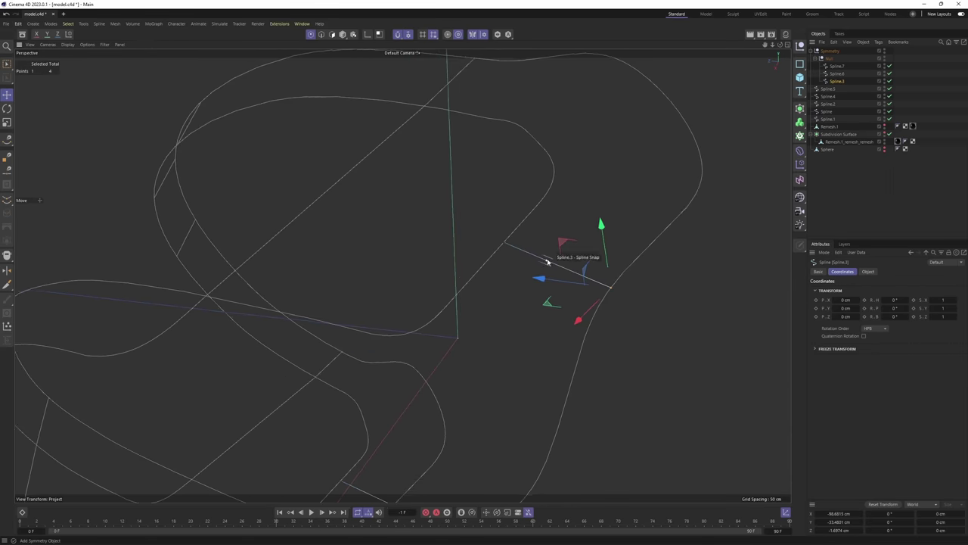
# Select the lower corner point of the outer face guard spline and scale down its tangents at the bottom connector
pyautogui.scroll(-3, 548, 262)
pyautogui.click(417, 300)
pyautogui.keyDown('alt'); pyautogui.moveTo(447, 194); pyautogui.dragTo(468, 275); pyautogui.keyUp('alt')
pyautogui.click(837, 66)
pyautogui.press('e')
pyautogui.click(328, 395)
pyautogui.press('Return')
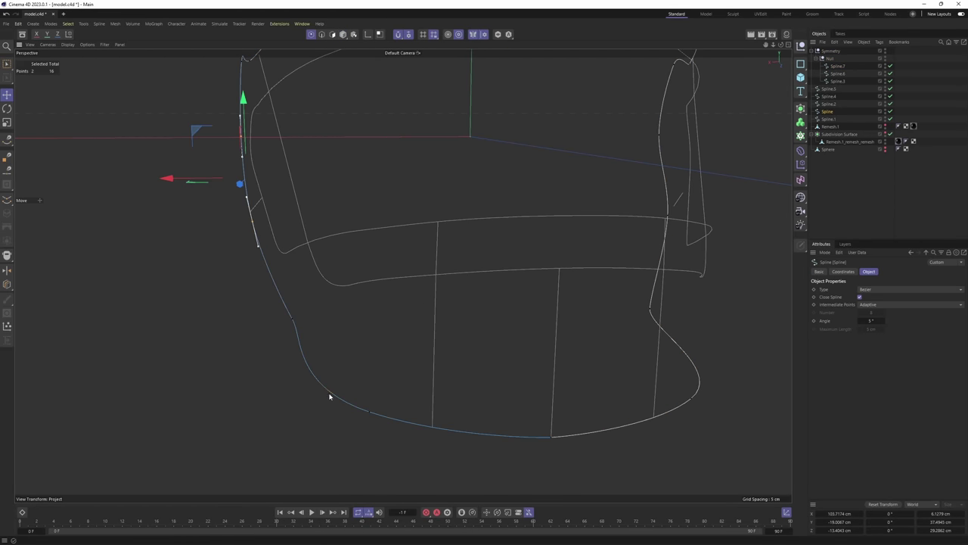
pyautogui.press('9')
pyautogui.click(375, 413)
pyautogui.scroll(-2, 381, 393)
pyautogui.press('t')
pyautogui.moveTo(533, 435); pyautogui.dragTo(424, 424)
pyautogui.press('e')
pyautogui.middleClick(445, 379)
pyautogui.middleClick(219, 255)
pyautogui.scroll(1, 388, 382)
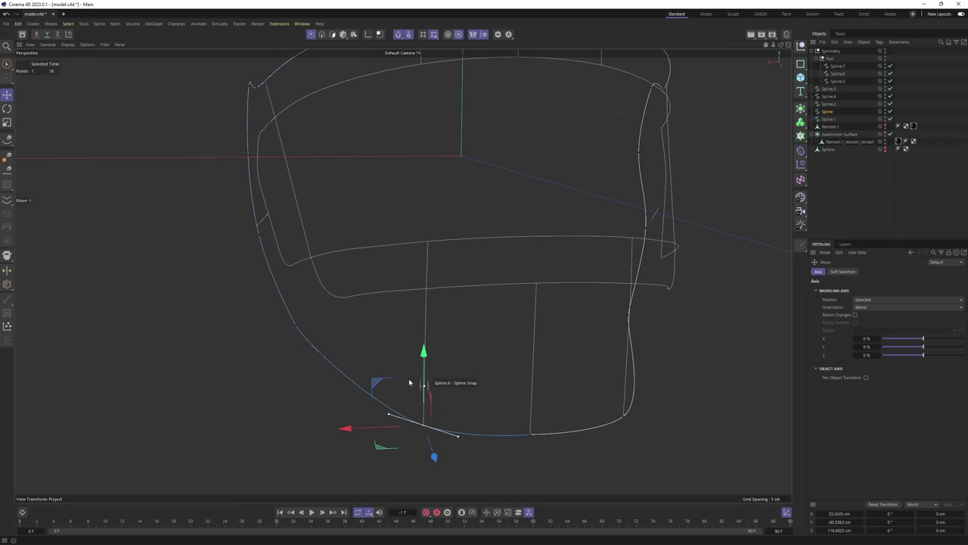
# Scale down the tangents at the opposite lower corner of the outer spline and return to model mode
pyautogui.keyDown('alt'); pyautogui.moveTo(411, 383); pyautogui.dragTo(410, 388); pyautogui.keyUp('alt')
pyautogui.scroll(1, 410, 389)
pyautogui.press('t')
pyautogui.moveTo(647, 457); pyautogui.dragTo(529, 370)
pyautogui.press('e')
pyautogui.click(343, 34)
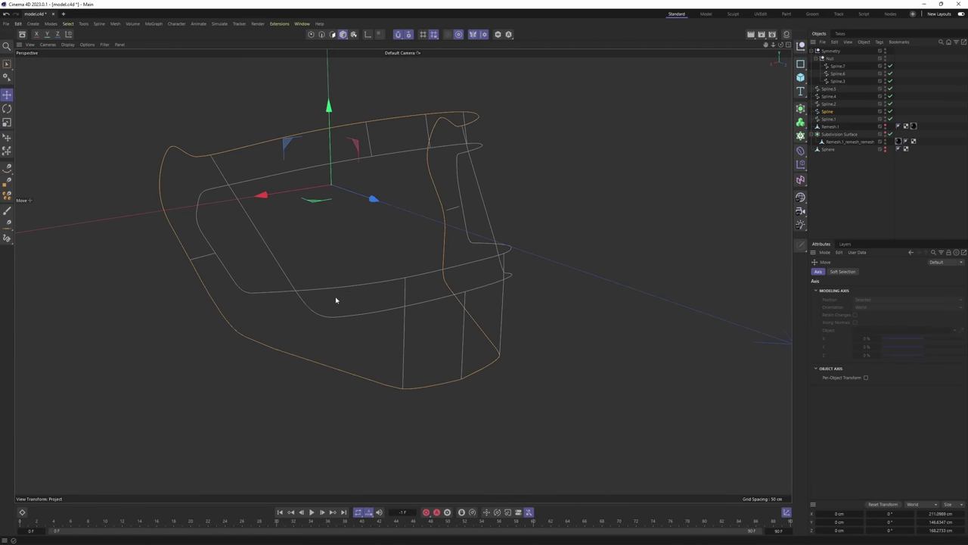
# Snap the end points of the detached short side connector onto the face guard's inner and outer side bars
pyautogui.keyDown('alt'); pyautogui.moveTo(421, 202); pyautogui.dragTo(447, 214); pyautogui.keyUp('alt')
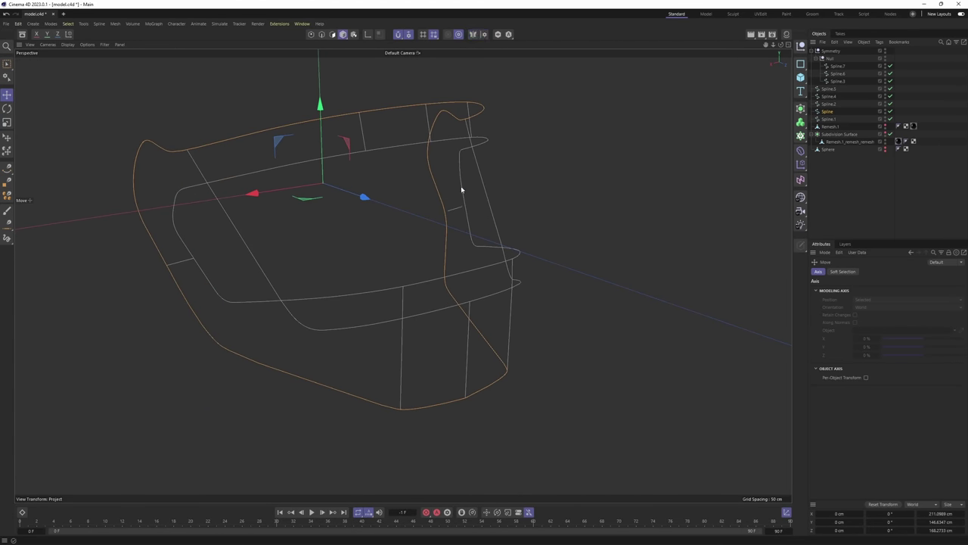
pyautogui.click(459, 211)
pyautogui.scroll(3, 457, 210)
pyautogui.press('Return')
pyautogui.click(466, 203)
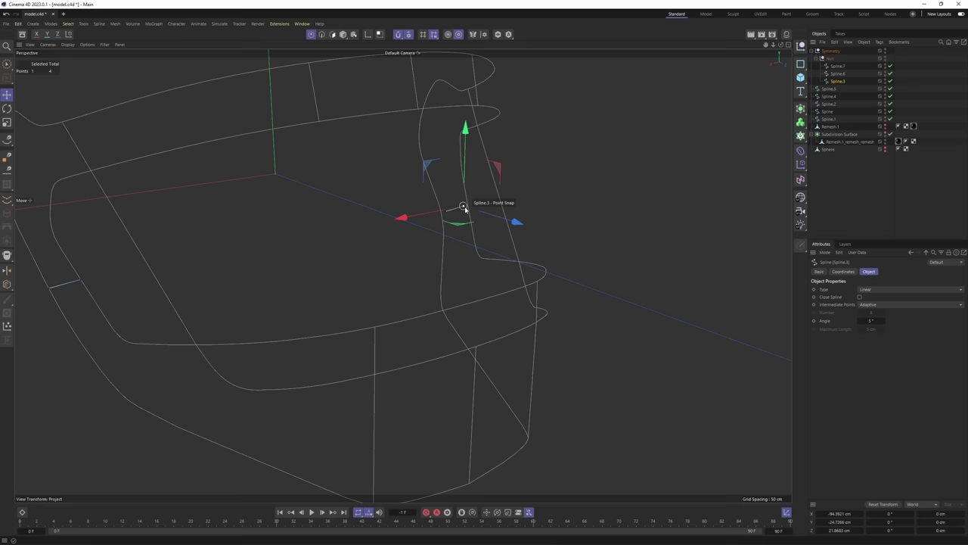
pyautogui.keyDown('alt'); pyautogui.moveTo(466, 208); pyautogui.dragTo(444, 242, button='middle'); pyautogui.keyUp('alt')
pyautogui.keyDown('alt'); pyautogui.moveTo(443, 243); pyautogui.dragTo(404, 262); pyautogui.keyUp('alt')
pyautogui.keyDown('alt'); pyautogui.moveTo(404, 262); pyautogui.dragTo(385, 68, button='right'); pyautogui.keyUp('alt')
pyautogui.scroll(3, 428, 253)
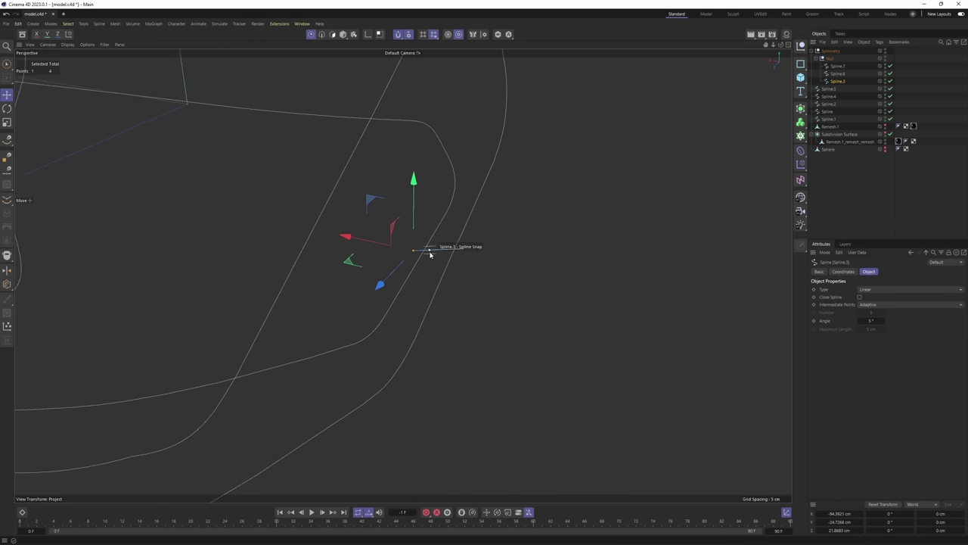
pyautogui.keyDown('alt'); pyautogui.moveTo(429, 253); pyautogui.dragTo(410, 232); pyautogui.keyUp('alt')
pyautogui.click(476, 252)
pyautogui.click(476, 248)
pyautogui.keyDown('alt'); pyautogui.moveTo(413, 214); pyautogui.dragTo(423, 236, button='middle'); pyautogui.keyUp('alt')
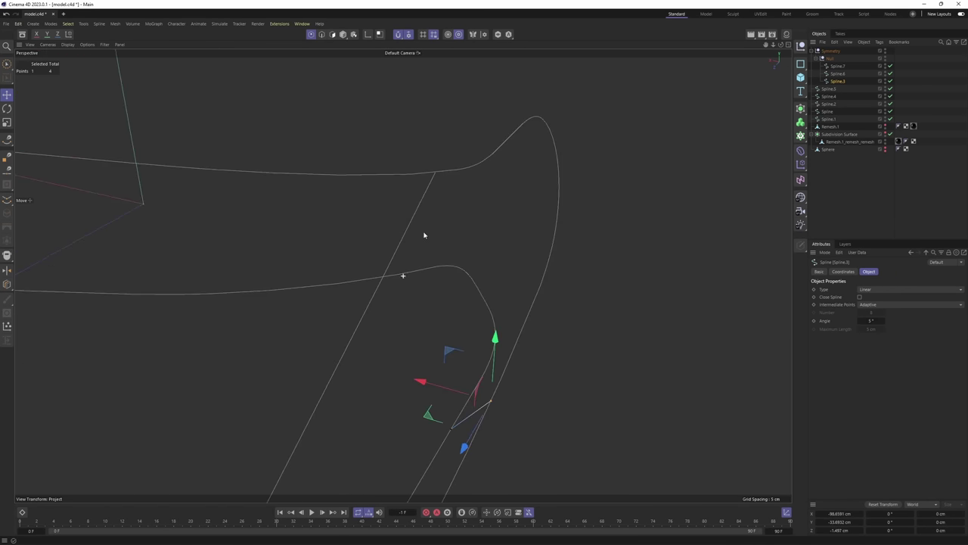
# Snap the upper end of the long diagonal bar spline onto the outer bar, adjust its neighbouring point, and return to model mode
pyautogui.keyDown('alt'); pyautogui.moveTo(424, 235); pyautogui.dragTo(417, 187); pyautogui.keyUp('alt')
pyautogui.press('Return')
pyautogui.click(406, 198)
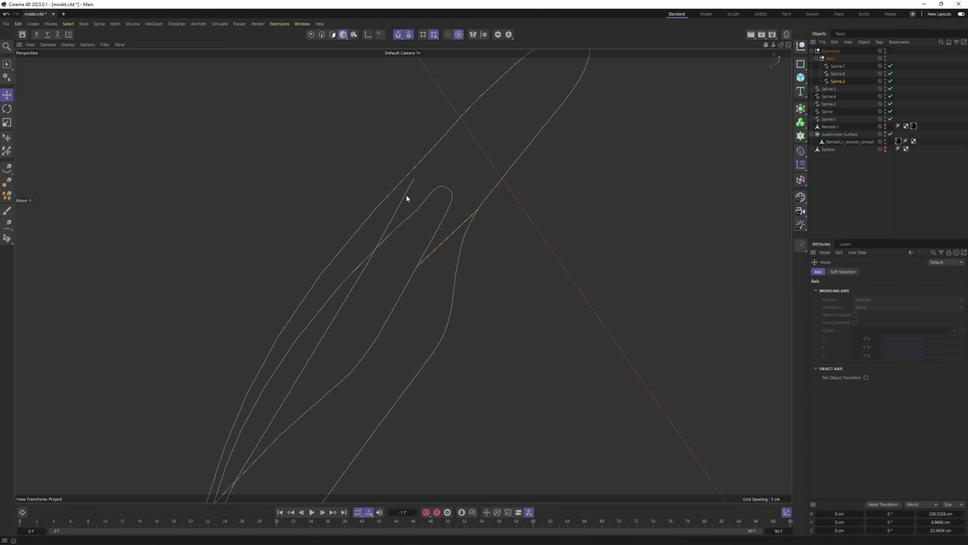
pyautogui.click(407, 197)
pyautogui.press('Return')
pyautogui.click(414, 179)
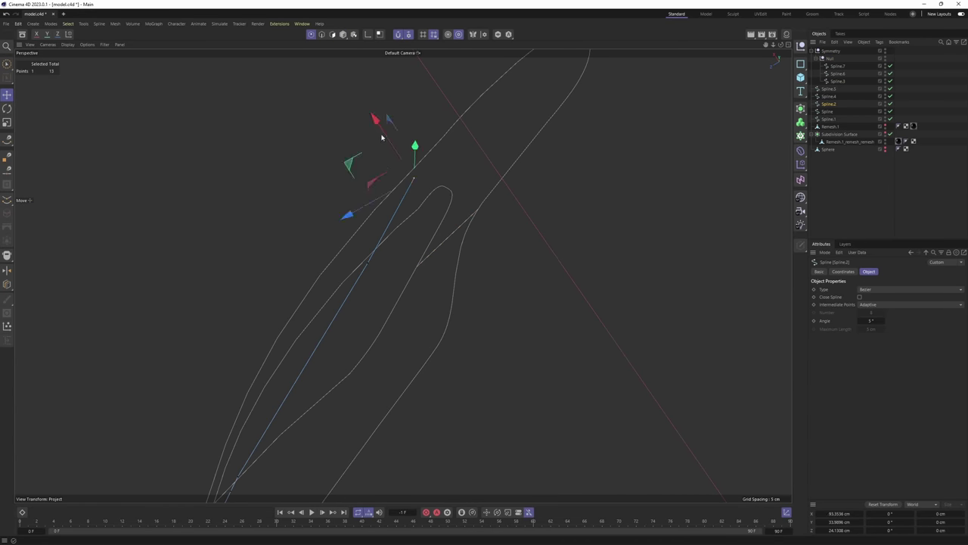
pyautogui.moveTo(381, 137); pyautogui.dragTo(411, 173)
pyautogui.click(366, 262)
pyautogui.moveTo(342, 229); pyautogui.dragTo(366, 259)
pyautogui.keyDown('alt'); pyautogui.moveTo(350, 213); pyautogui.dragTo(289, 280, button='right'); pyautogui.keyUp('alt')
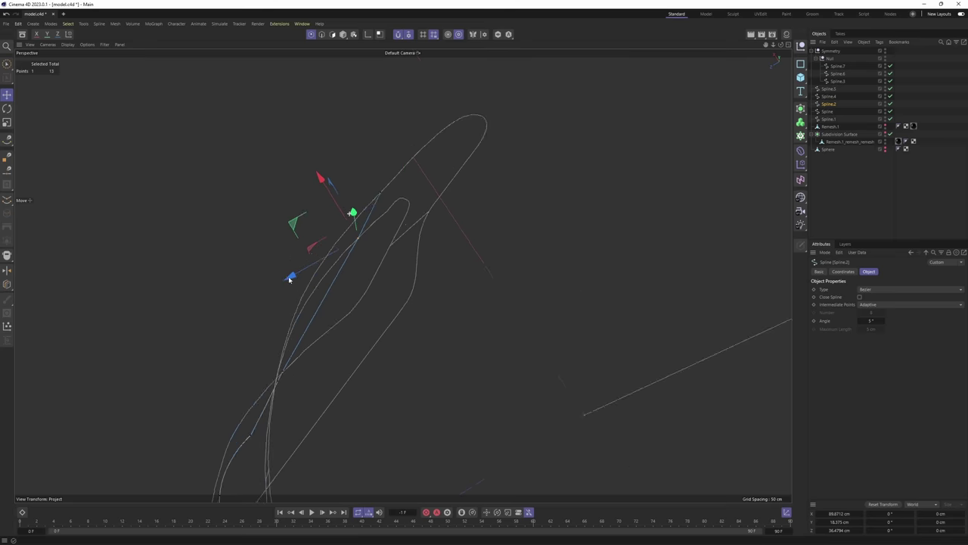
pyautogui.keyDown('alt'); pyautogui.moveTo(289, 280); pyautogui.dragTo(396, 279); pyautogui.keyUp('alt')
pyautogui.keyDown('alt'); pyautogui.moveTo(430, 237); pyautogui.dragTo(640, 312); pyautogui.keyUp('alt')
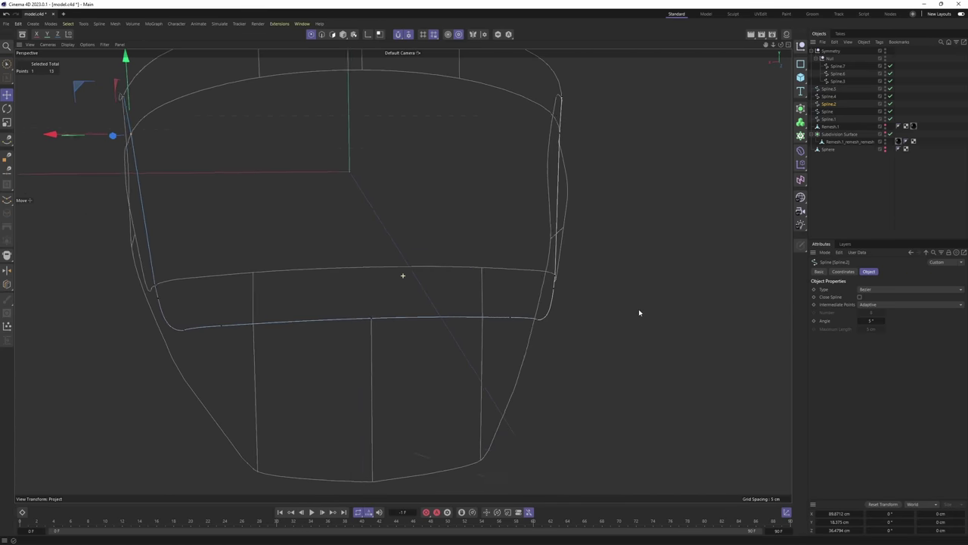
pyautogui.keyDown('alt'); pyautogui.moveTo(640, 312); pyautogui.dragTo(350, 311, button='right'); pyautogui.keyUp('alt')
pyautogui.keyDown('alt'); pyautogui.moveTo(350, 311); pyautogui.dragTo(391, 257, button='middle'); pyautogui.keyUp('alt')
pyautogui.keyDown('alt'); pyautogui.moveTo(391, 257); pyautogui.dragTo(604, 259); pyautogui.keyUp('alt')
pyautogui.press('Return')
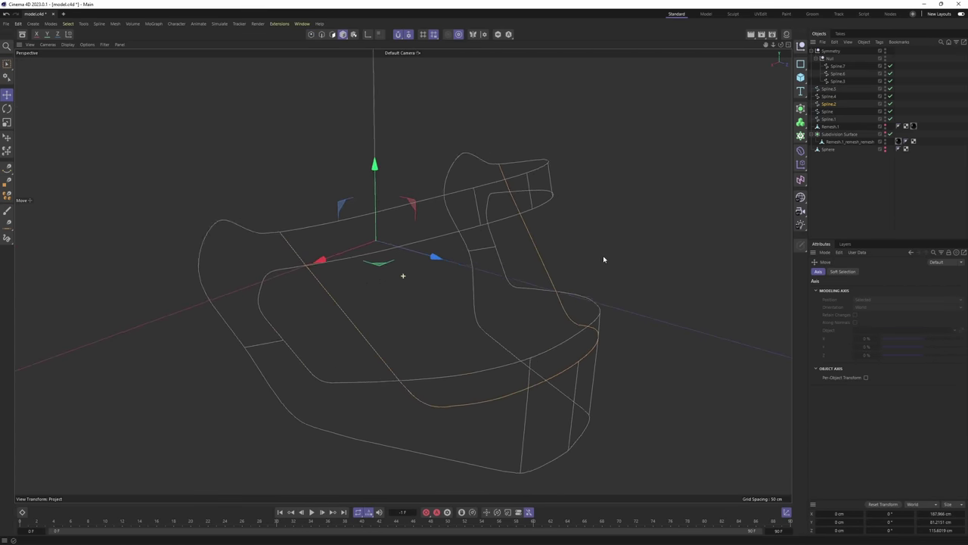
pyautogui.scroll(1, 603, 259)
pyautogui.click(805, 111)
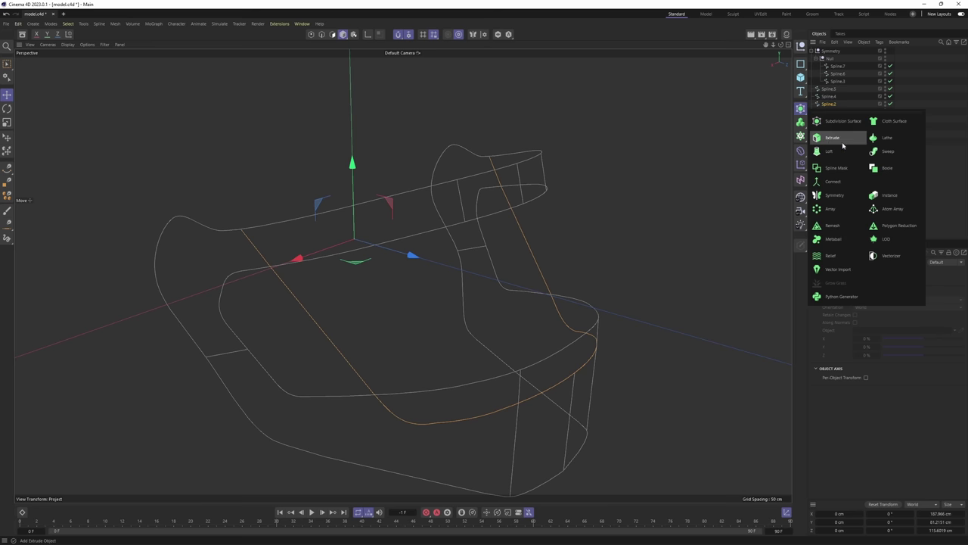
pyautogui.click(890, 151)
pyautogui.keyDown('alt'); pyautogui.moveTo(684, 194); pyautogui.dragTo(674, 203, button='middle'); pyautogui.keyUp('alt')
pyautogui.hotkey('ctrl', 'z')
# Select the outer and inner closed frame splines of the face guard together in model mode
pyautogui.keyDown('alt'); pyautogui.moveTo(510, 273); pyautogui.dragTo(519, 228, button='middle'); pyautogui.keyUp('alt')
pyautogui.scroll(1, 519, 227)
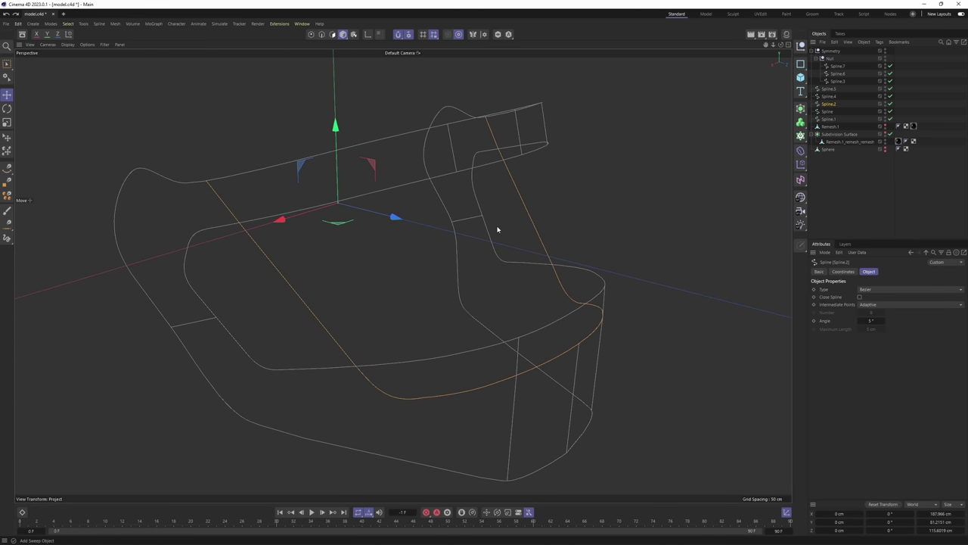
pyautogui.click(332, 35)
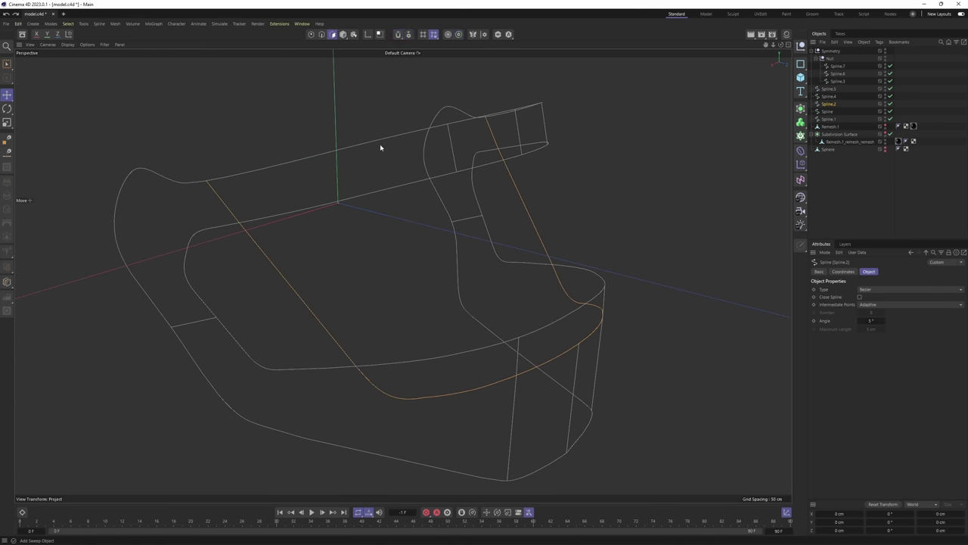
pyautogui.press('Return')
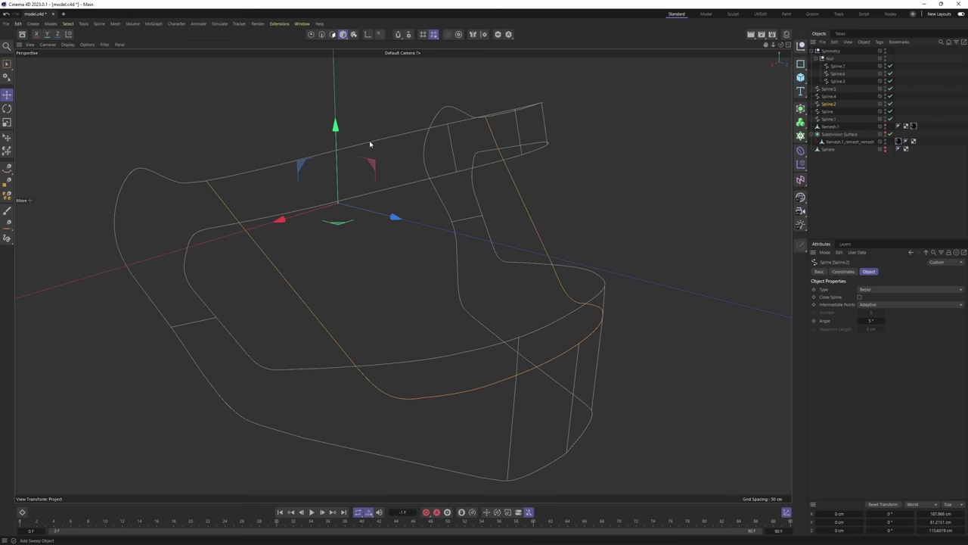
pyautogui.keyDown('shift'); pyautogui.click(391, 192); pyautogui.keyUp('shift')
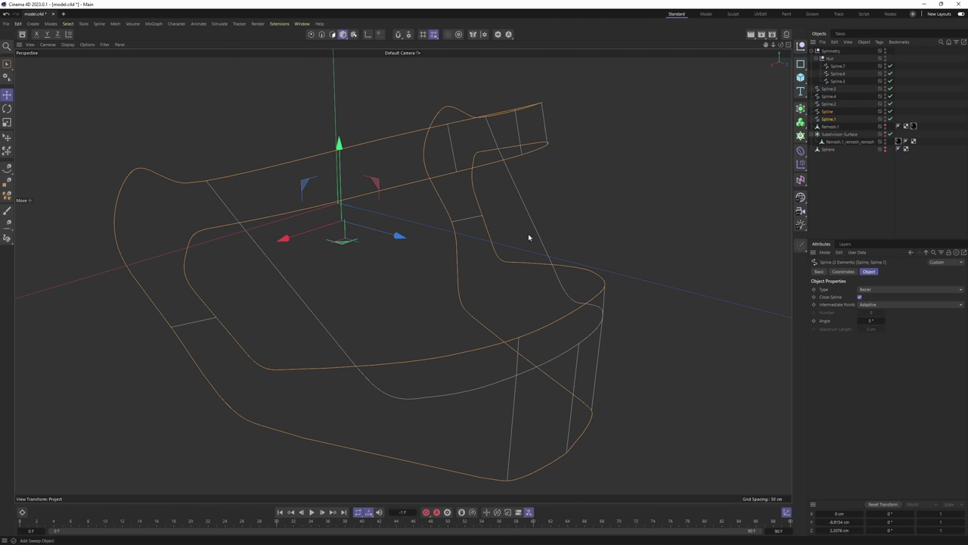
# Move the two selected frame splines aside along the X axis and undo the move
pyautogui.keyDown('alt'); pyautogui.moveTo(529, 238); pyautogui.dragTo(401, 199); pyautogui.keyUp('alt')
pyautogui.moveTo(422, 233); pyautogui.dragTo(136, 283)
pyautogui.scroll(-4, 243, 249)
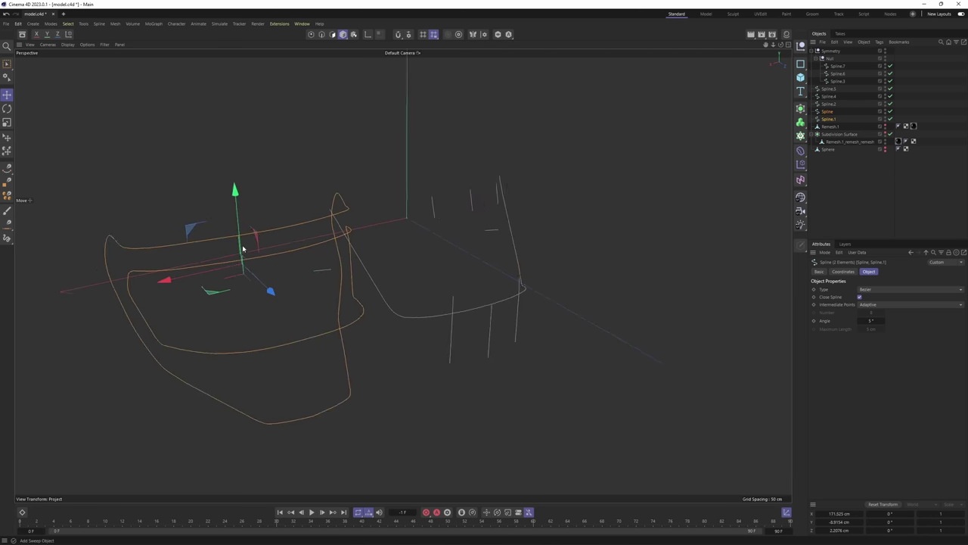
pyautogui.keyDown('alt'); pyautogui.moveTo(242, 249); pyautogui.dragTo(290, 231, button='middle'); pyautogui.keyUp('alt')
pyautogui.moveTo(242, 257); pyautogui.dragTo(161, 278)
pyautogui.hotkey('ctrl', 'z')
pyautogui.keyDown('alt'); pyautogui.moveTo(515, 255); pyautogui.dragTo(561, 228); pyautogui.keyUp('alt')
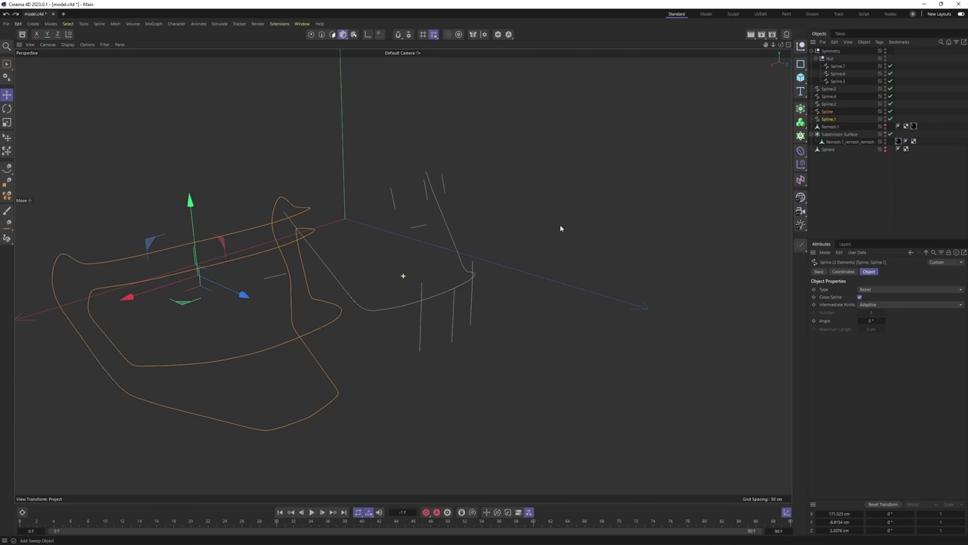
pyautogui.hotkey('ctrl', 'z')
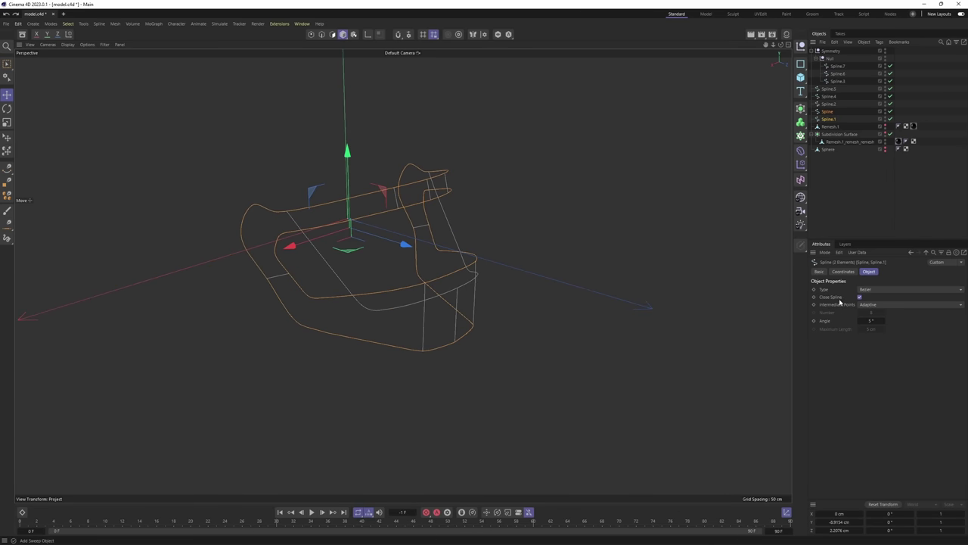
# Merge the two frame splines with Connect Objects + Delete, move the merged spline to the top of the object list, and collapse the Symmetry group
pyautogui.keyDown('alt'); pyautogui.moveTo(538, 205); pyautogui.dragTo(572, 211, button='middle'); pyautogui.keyUp('alt')
pyautogui.scroll(2, 572, 212)
pyautogui.rightClick(826, 120)
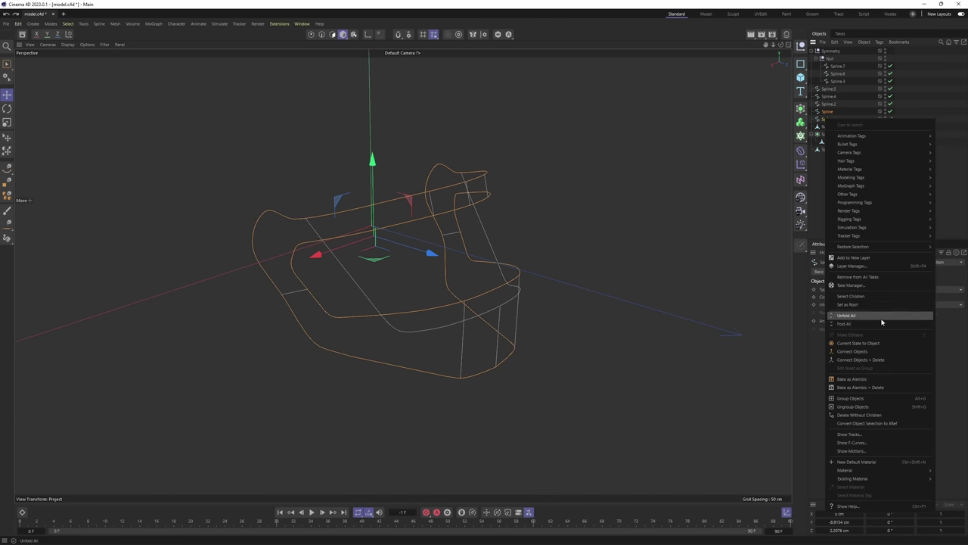
pyautogui.click(859, 360)
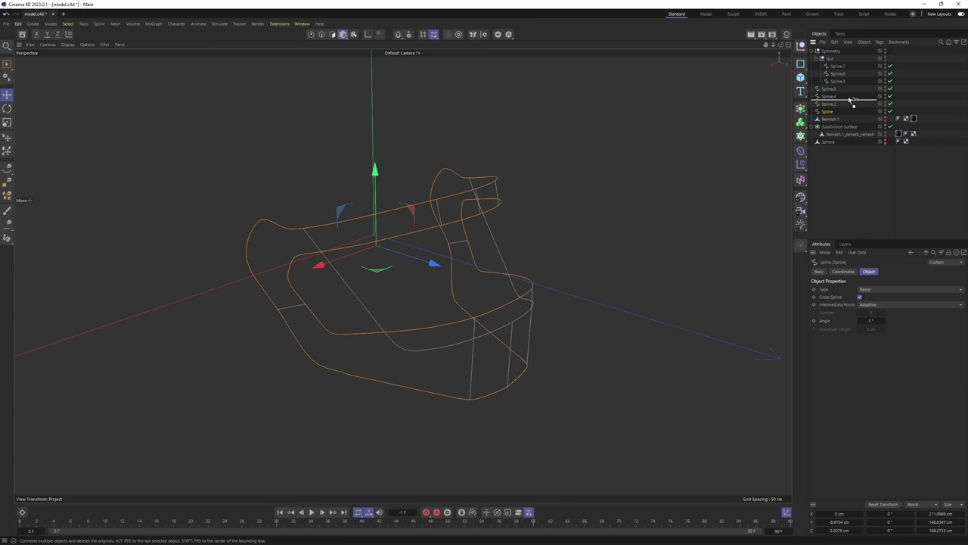
pyautogui.moveTo(849, 99); pyautogui.dragTo(834, 50)
pyautogui.click(816, 66)
pyautogui.click(812, 59)
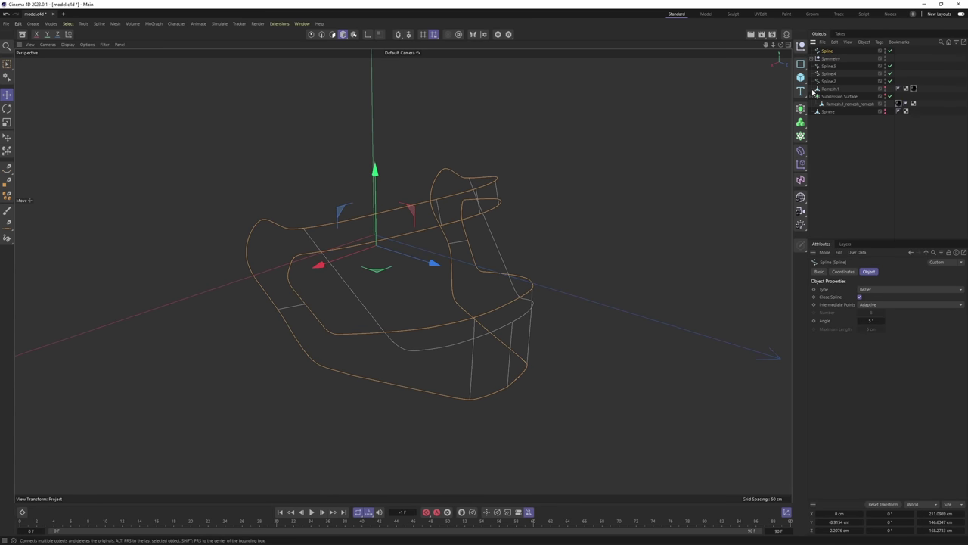
pyautogui.click(802, 113)
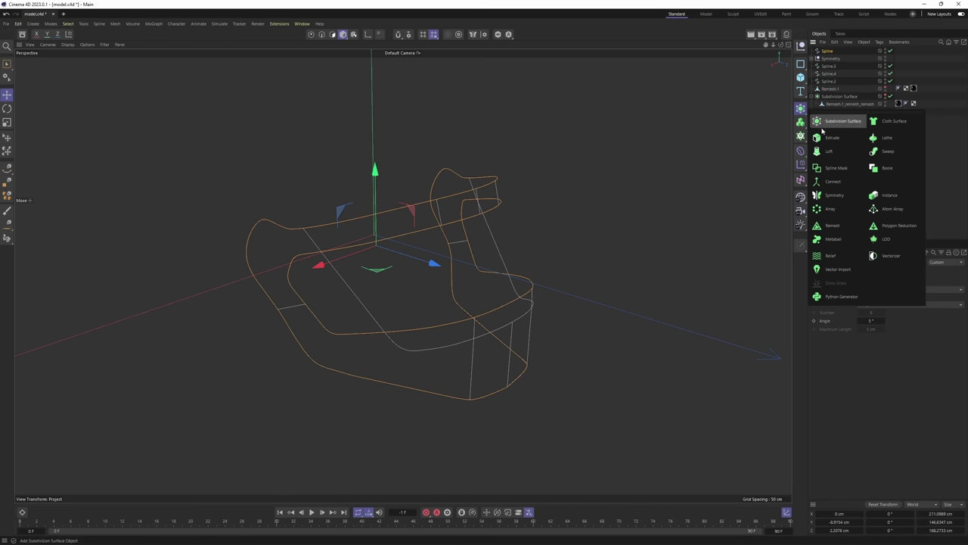
pyautogui.keyDown('alt'); pyautogui.click(890, 150); pyautogui.keyUp('alt')
pyautogui.hotkey('ctrl', 'z')
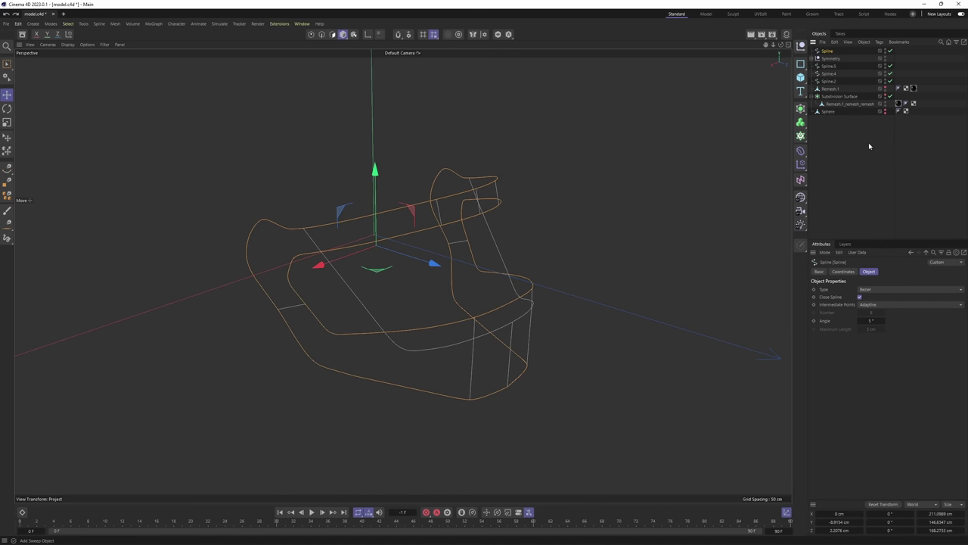
# Add a Circle spline and scale it down to a radius of about 8.2 cm
pyautogui.moveTo(808, 68); pyautogui.dragTo(875, 88)
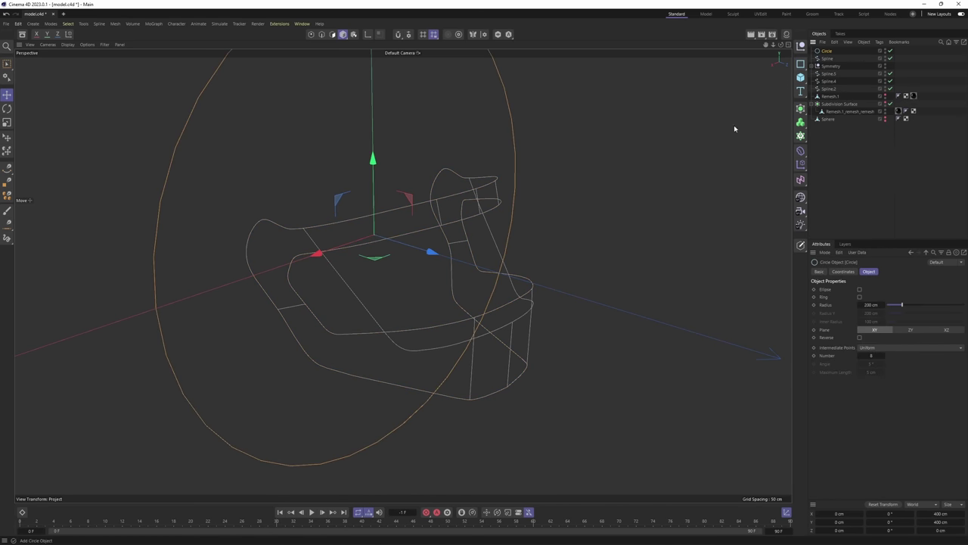
pyautogui.press('t')
pyautogui.moveTo(586, 246); pyautogui.dragTo(334, 288)
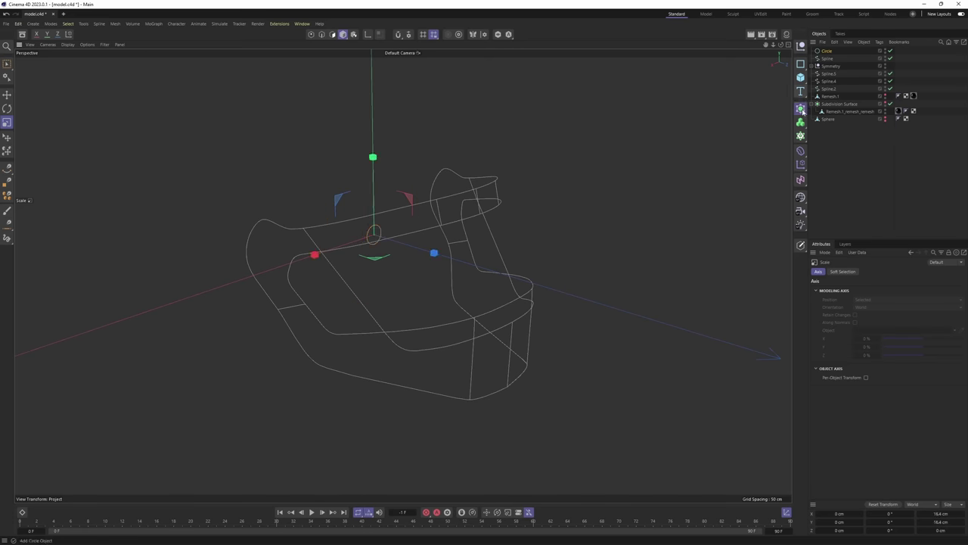
# Create a Sweep that uses the circle as its profile and the merged frame spline as its path
pyautogui.moveTo(804, 111); pyautogui.dragTo(893, 154)
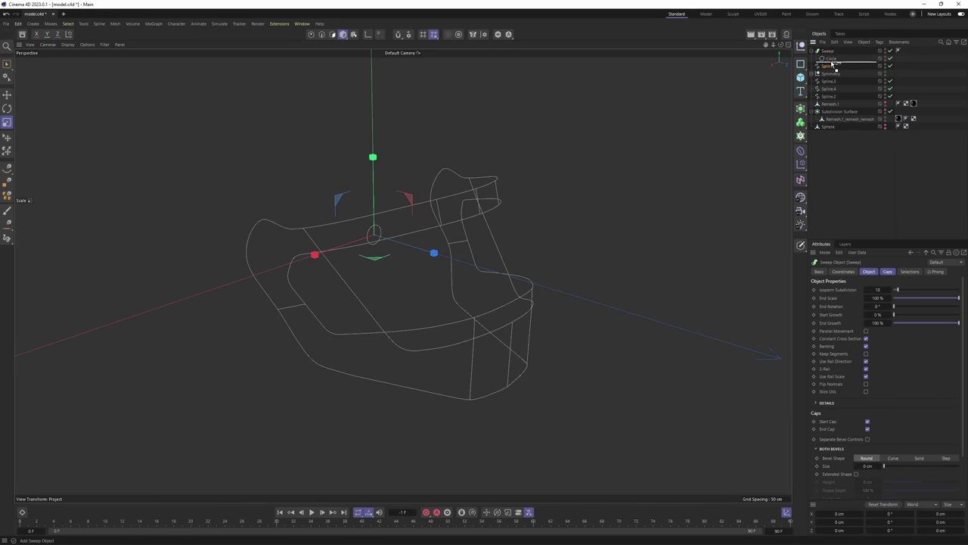
pyautogui.moveTo(834, 66); pyautogui.dragTo(836, 65)
pyautogui.keyDown('alt'); pyautogui.moveTo(682, 172); pyautogui.dragTo(704, 165, button='middle'); pyautogui.keyUp('alt')
# Scale the sweep's circle profile to a radius of about 3.6 cm, matching the tube thickness in the side reference image
pyautogui.click(832, 59)
pyautogui.scroll(1, 519, 211)
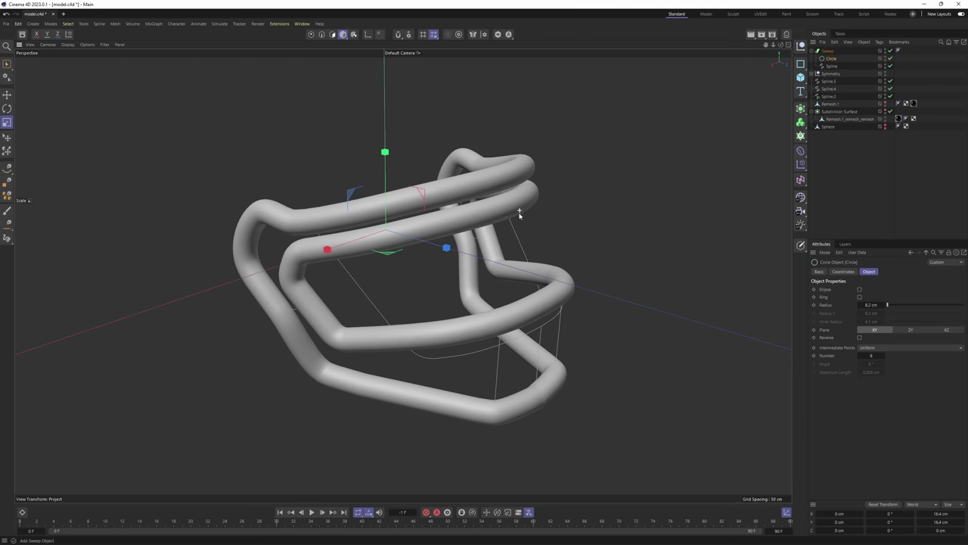
pyautogui.keyDown('alt'); pyautogui.moveTo(519, 212); pyautogui.dragTo(561, 215); pyautogui.keyUp('alt')
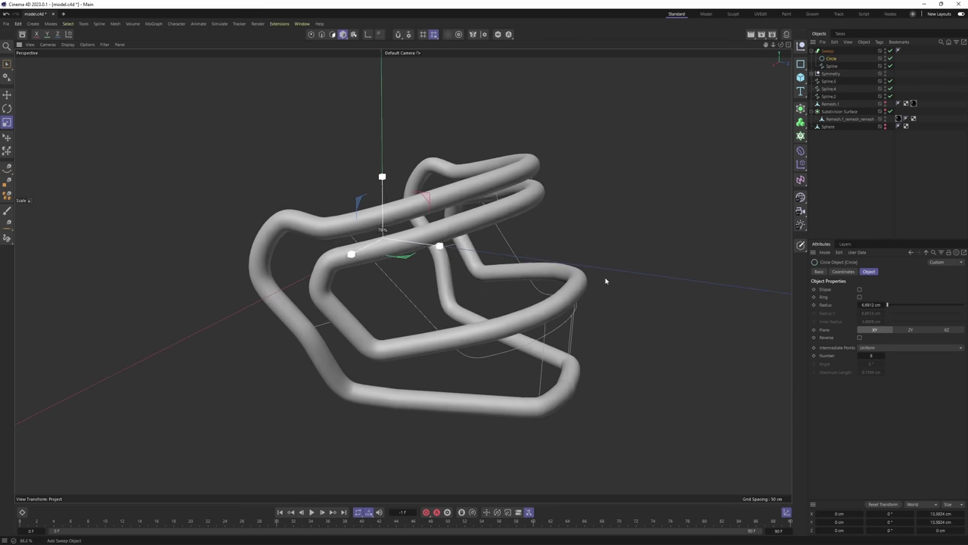
pyautogui.press('F5')
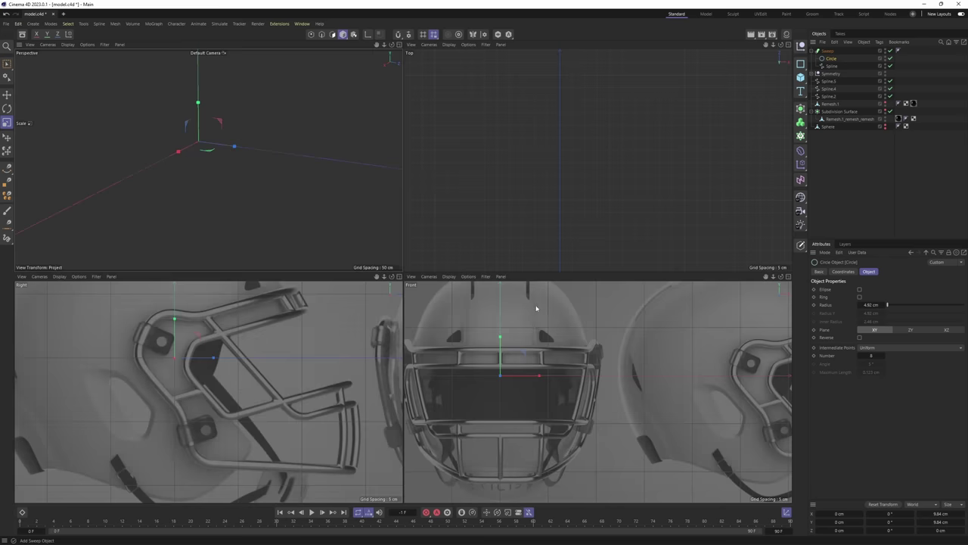
pyautogui.middleClick(317, 353)
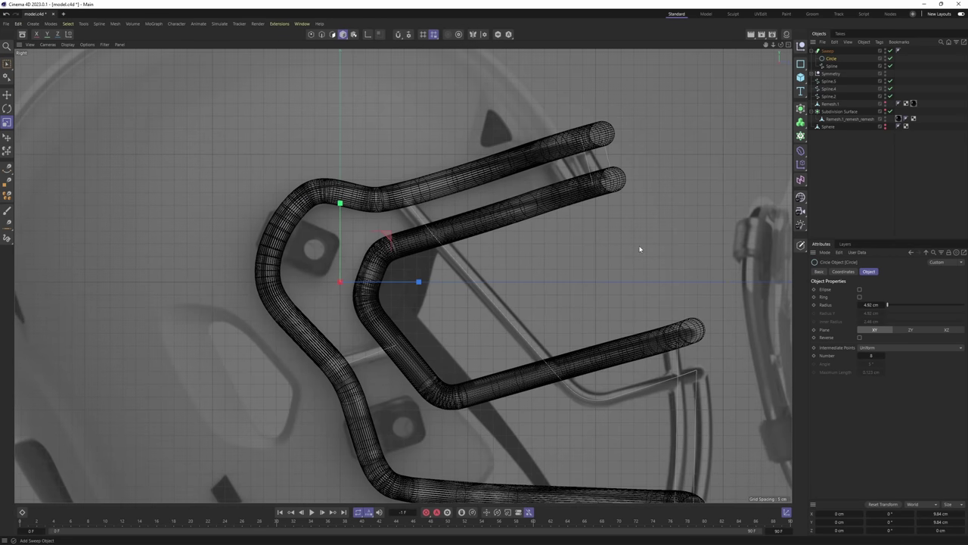
pyautogui.moveTo(640, 249)
pyautogui.mouseDown()
pyautogui.moveTo(573, 264)
pyautogui.moveTo(402, 275)
pyautogui.moveTo(486, 238)
pyautogui.moveTo(434, 281)
pyautogui.mouseUp()
pyautogui.middleClick(566, 258)
# Show the swept frame in the perspective view with Gouraud Shading (Lines) display
pyautogui.press('F1')
pyautogui.scroll(2, 485, 231)
pyautogui.scroll(1, 457, 268)
pyautogui.press('n')
pyautogui.press('b')
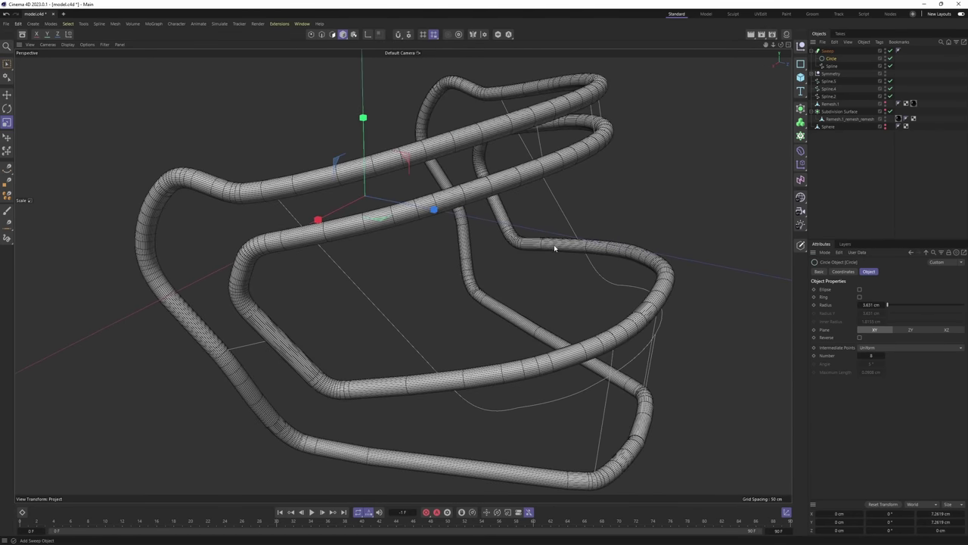
# Set the intermediate points of the frame sweep's path spline to Uniform
pyautogui.keyDown('alt'); pyautogui.moveTo(554, 248); pyautogui.dragTo(566, 274); pyautogui.keyUp('alt')
pyautogui.keyDown('alt'); pyautogui.moveTo(664, 344); pyautogui.dragTo(661, 270, button='middle'); pyautogui.keyUp('alt')
pyautogui.click(832, 66)
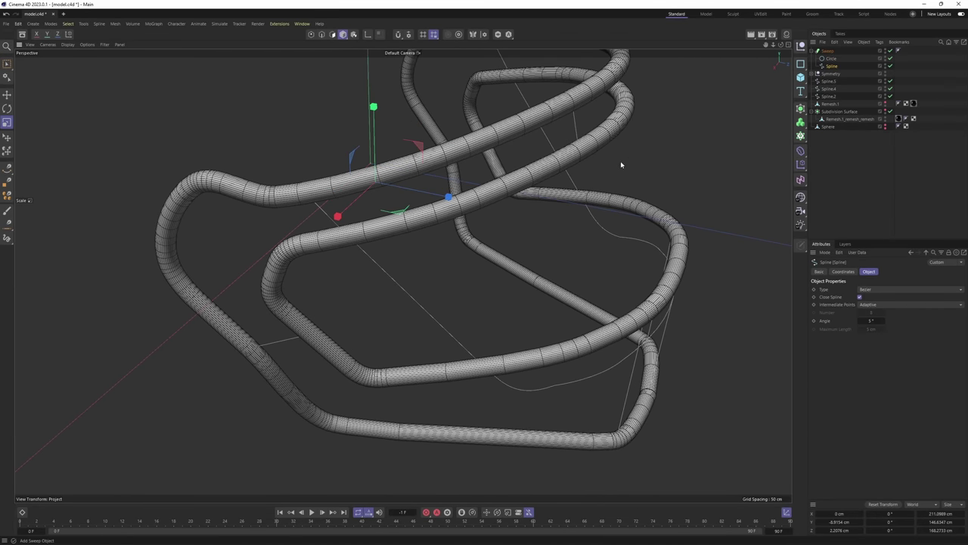
pyautogui.keyDown('alt'); pyautogui.moveTo(621, 164); pyautogui.dragTo(679, 212); pyautogui.keyUp('alt')
pyautogui.click(883, 306)
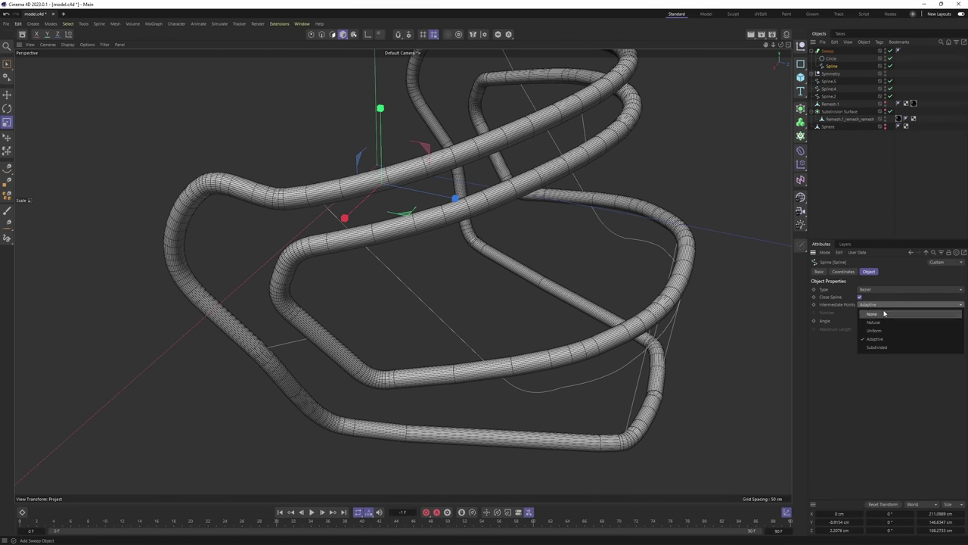
pyautogui.click(888, 332)
pyautogui.keyDown('alt'); pyautogui.moveTo(462, 183); pyautogui.dragTo(459, 233, button='middle'); pyautogui.keyUp('alt')
pyautogui.keyDown('alt'); pyautogui.moveTo(489, 238); pyautogui.dragTo(631, 278); pyautogui.keyUp('alt')
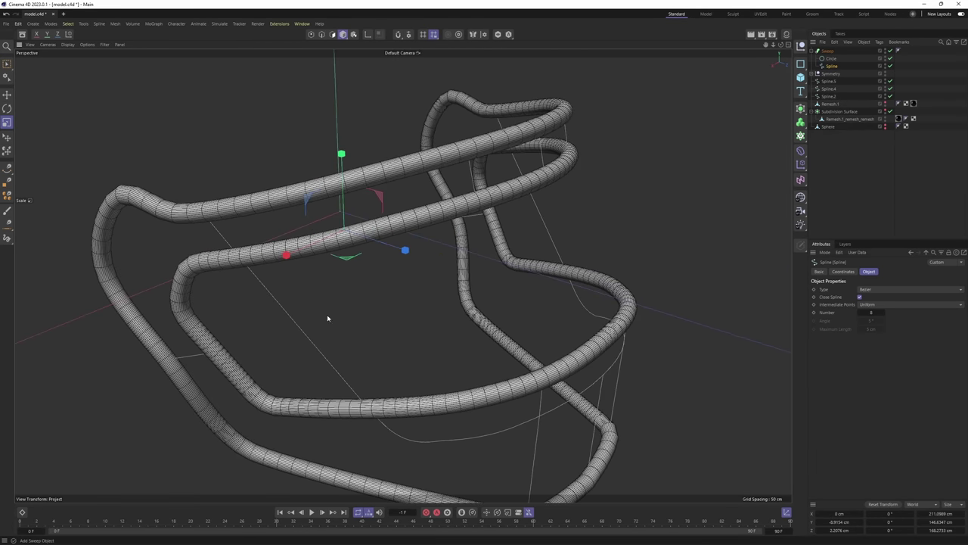
pyautogui.keyDown('alt'); pyautogui.moveTo(377, 270); pyautogui.dragTo(432, 248, button='middle'); pyautogui.keyUp('alt')
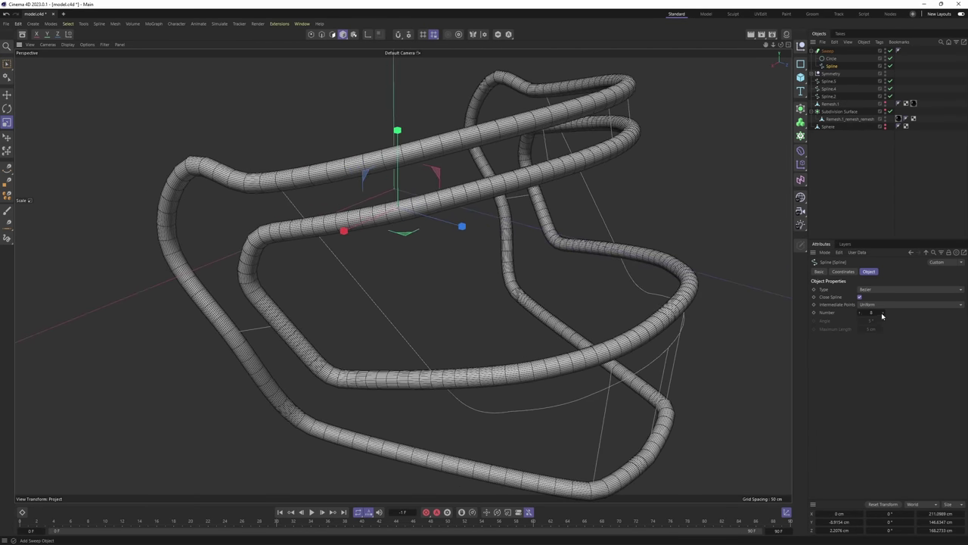
# Set the frame path spline's number of intermediate points to 6
pyautogui.click(860, 314)
pyautogui.click(860, 313)
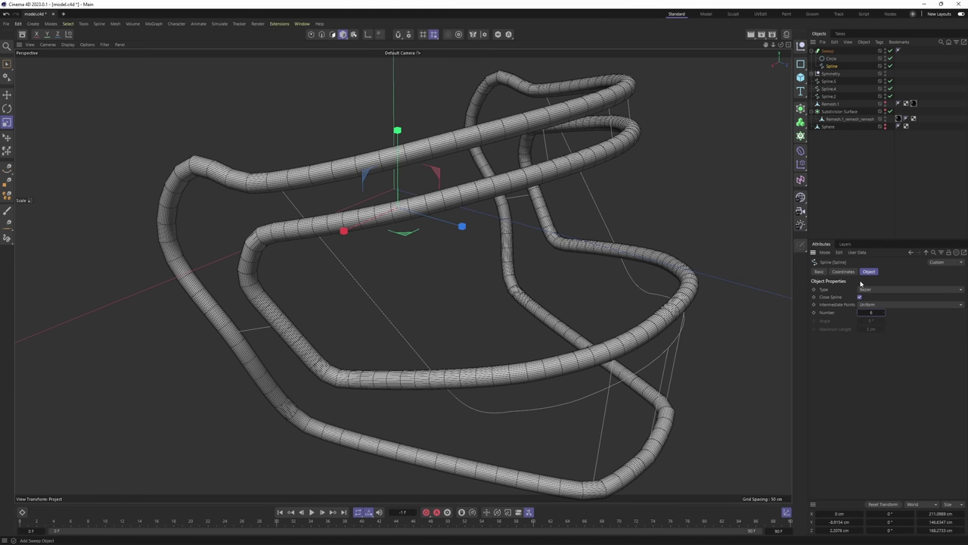
pyautogui.click(860, 313)
pyautogui.click(860, 313)
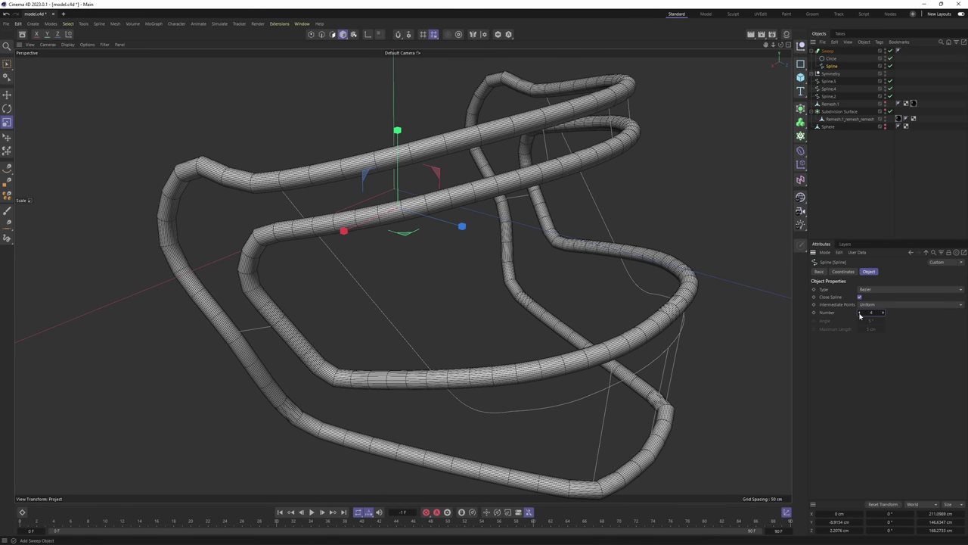
pyautogui.click(885, 314)
pyautogui.click(884, 314)
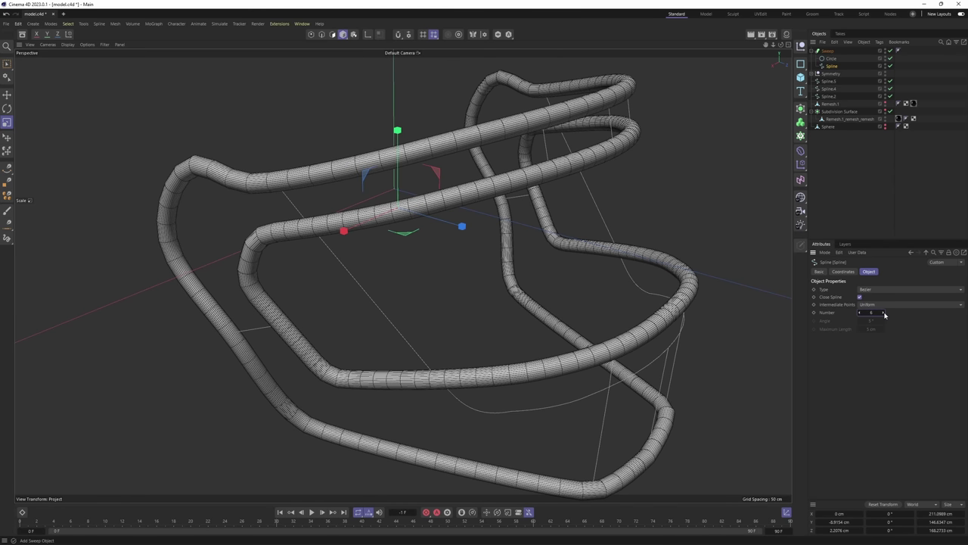
# Reduce the sweep's circle profile to 1 uniform intermediate point
pyautogui.click(830, 60)
pyautogui.keyDown('alt'); pyautogui.moveTo(512, 140); pyautogui.dragTo(525, 186, button='middle'); pyautogui.keyUp('alt')
pyautogui.keyDown('alt'); pyautogui.moveTo(525, 186); pyautogui.dragTo(525, 231); pyautogui.keyUp('alt')
pyautogui.keyDown('alt'); pyautogui.moveTo(525, 231); pyautogui.dragTo(540, 219, button='middle'); pyautogui.keyUp('alt')
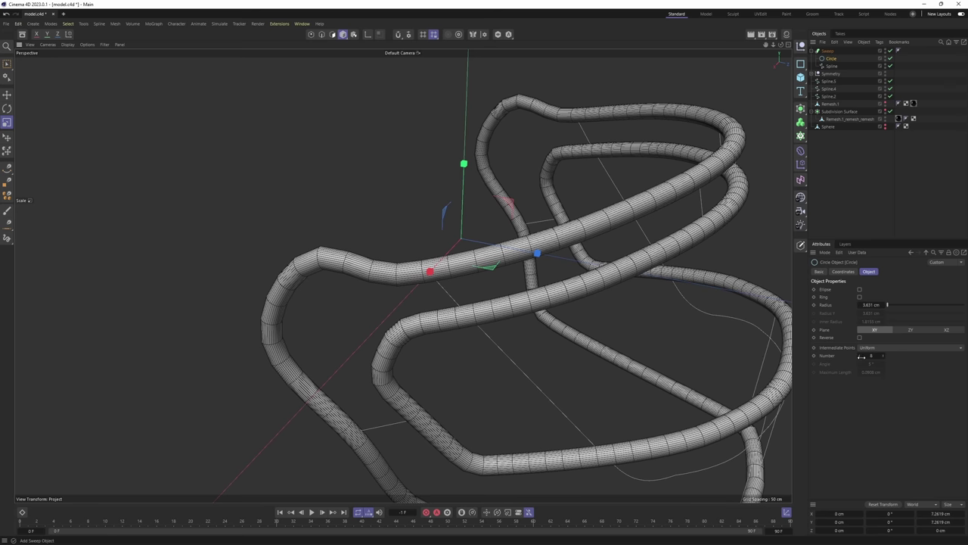
pyautogui.click(860, 358)
pyautogui.click(861, 357)
pyautogui.click(861, 357)
pyautogui.click(861, 358)
pyautogui.click(861, 358)
pyautogui.click(861, 357)
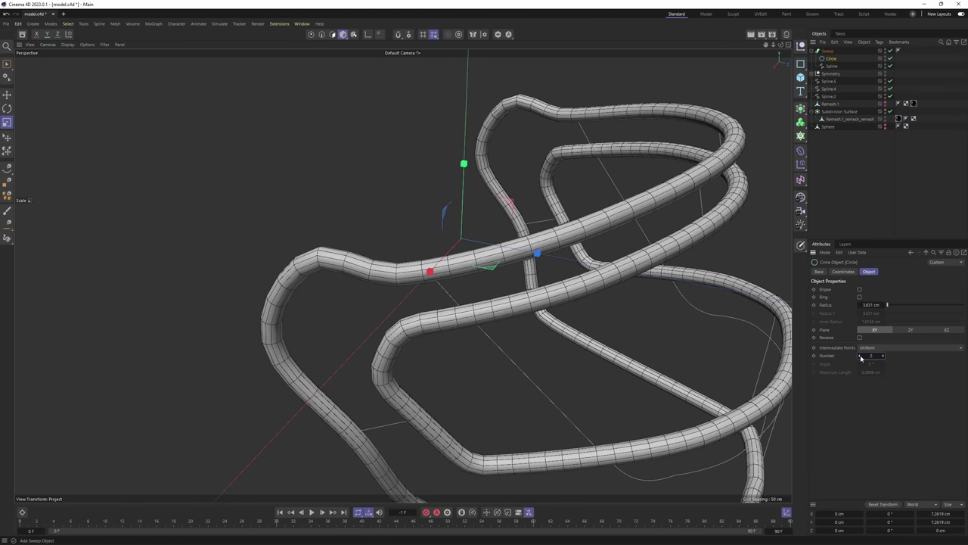
pyautogui.click(861, 358)
pyautogui.keyDown('alt'); pyautogui.moveTo(551, 240); pyautogui.dragTo(504, 266, button='middle'); pyautogui.keyUp('alt')
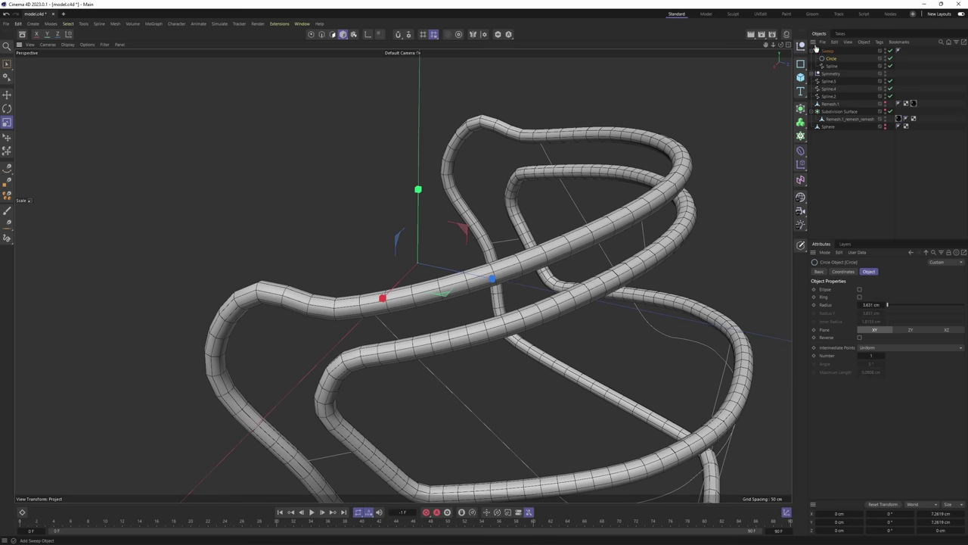
# Raise the frame path spline's number of intermediate points to 18 for evenly spaced, squarer polygons
pyautogui.click(834, 67)
pyautogui.scroll(2, 453, 367)
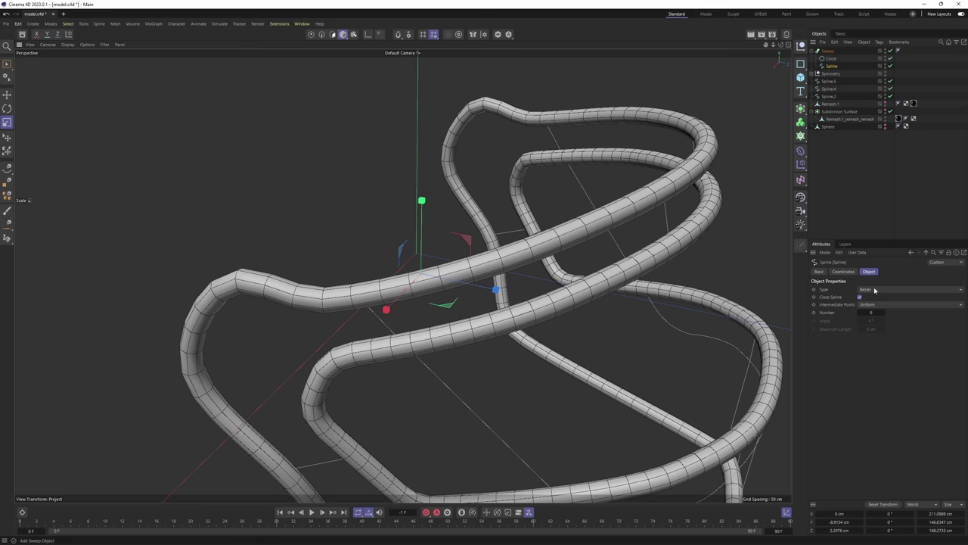
pyautogui.click(884, 314)
pyautogui.click(883, 313)
pyautogui.click(883, 313)
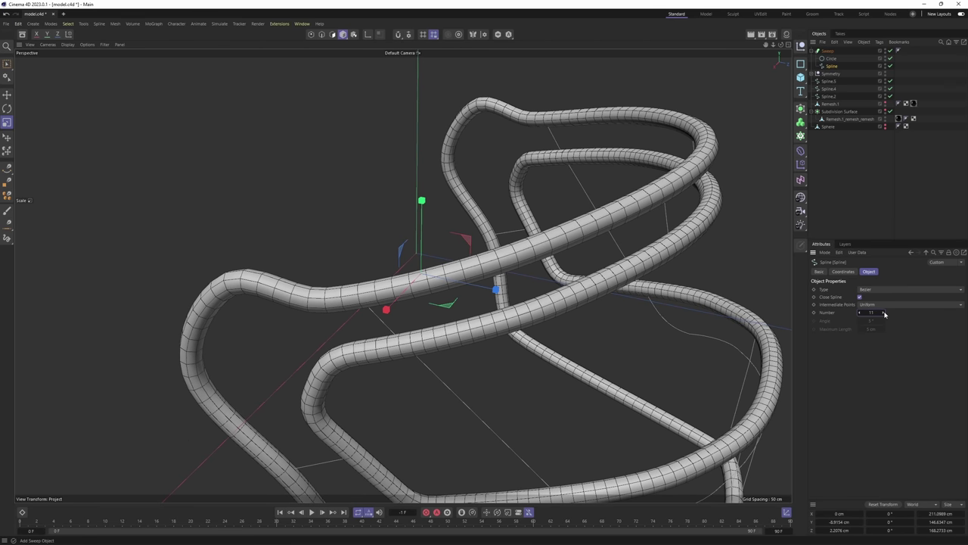
pyautogui.click(883, 313)
pyautogui.click(883, 313)
pyautogui.click(884, 314)
pyautogui.click(884, 313)
pyautogui.click(884, 313)
pyautogui.click(884, 314)
pyautogui.click(884, 314)
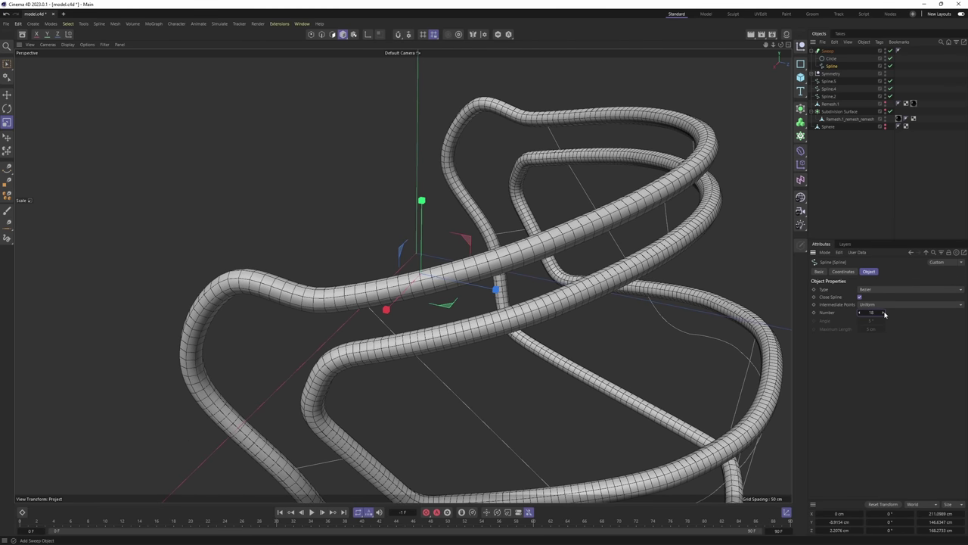
pyautogui.scroll(3, 535, 264)
pyautogui.scroll(3, 478, 277)
pyautogui.keyDown('alt'); pyautogui.moveTo(423, 282); pyautogui.dragTo(498, 252); pyautogui.keyUp('alt')
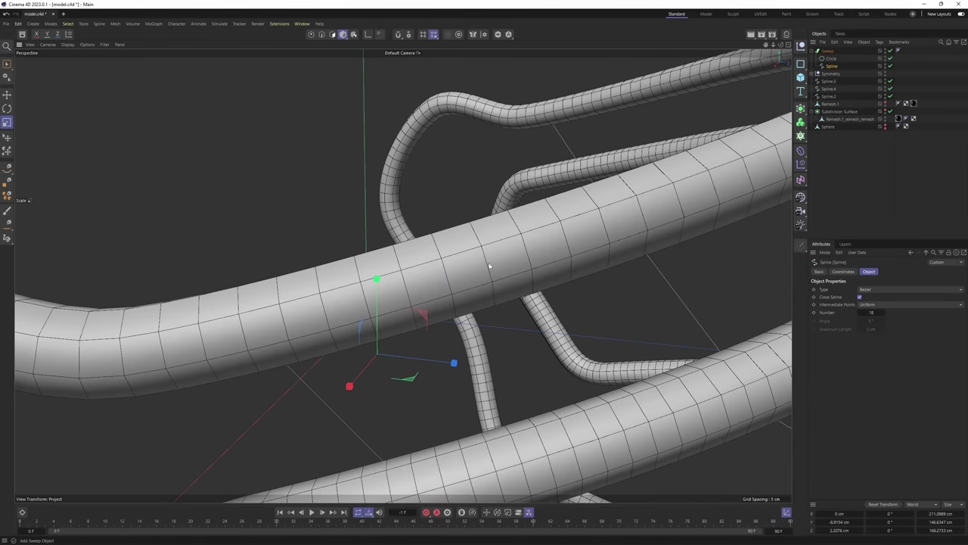
pyautogui.scroll(-4, 476, 268)
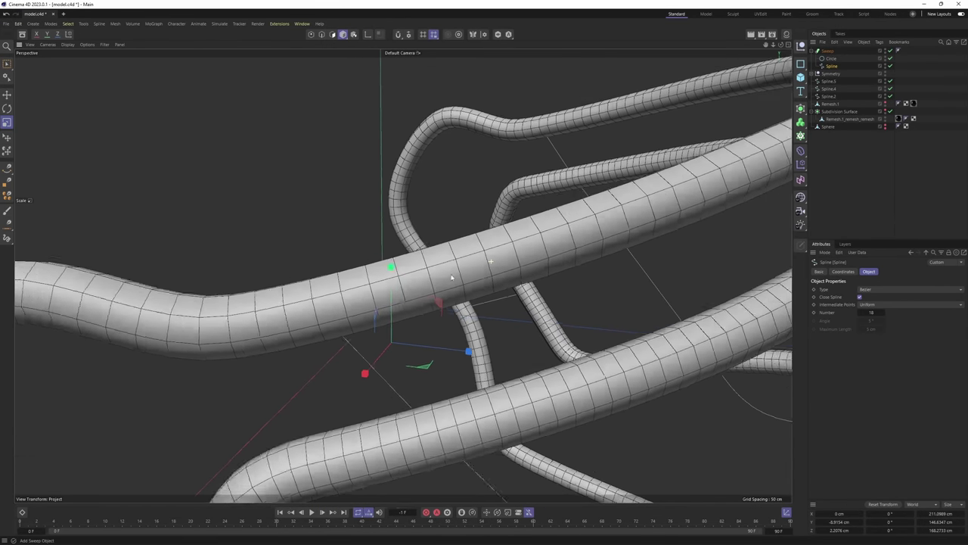
# Duplicate the frame's Sweep object with its circle profile and path spline
pyautogui.keyDown('alt'); pyautogui.moveTo(452, 275); pyautogui.dragTo(368, 217, button='middle'); pyautogui.keyUp('alt')
pyautogui.keyDown('alt'); pyautogui.moveTo(368, 217); pyautogui.dragTo(285, 231); pyautogui.keyUp('alt')
pyautogui.keyDown('alt'); pyautogui.moveTo(360, 298); pyautogui.dragTo(326, 202, button='middle'); pyautogui.keyUp('alt')
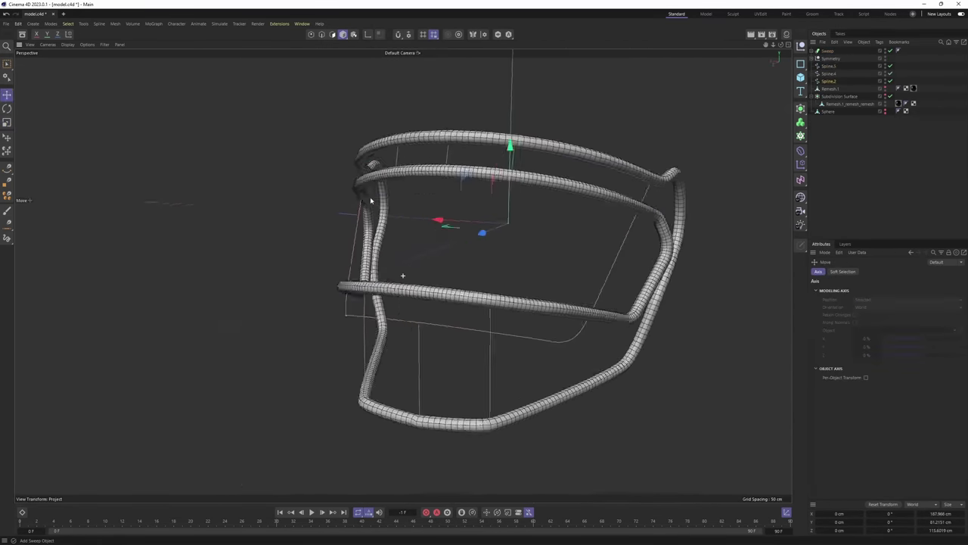
pyautogui.keyDown('alt'); pyautogui.moveTo(371, 202); pyautogui.dragTo(458, 230); pyautogui.keyUp('alt')
pyautogui.keyDown('alt'); pyautogui.moveTo(459, 230); pyautogui.dragTo(477, 226, button='right'); pyautogui.keyUp('alt')
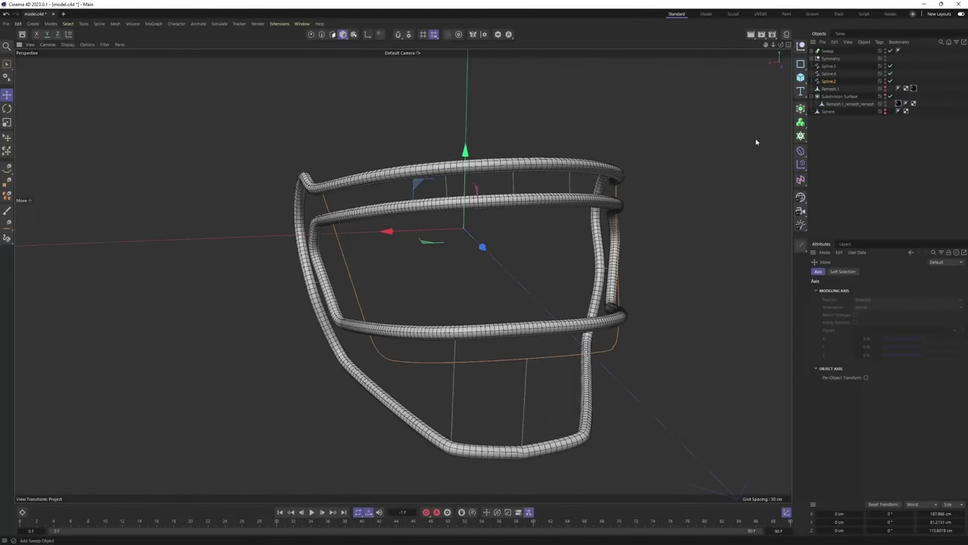
pyautogui.moveTo(830, 83); pyautogui.dragTo(827, 56)
pyautogui.click(834, 52)
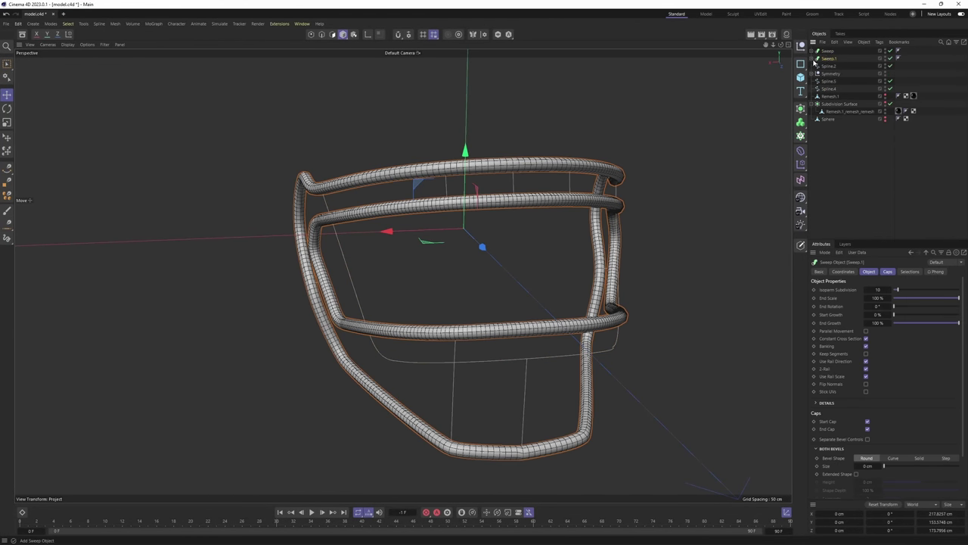
# Delete the path spline from the copied sweep and put Spline.2 in its place beneath the circle
pyautogui.click(813, 58)
pyautogui.click(832, 73)
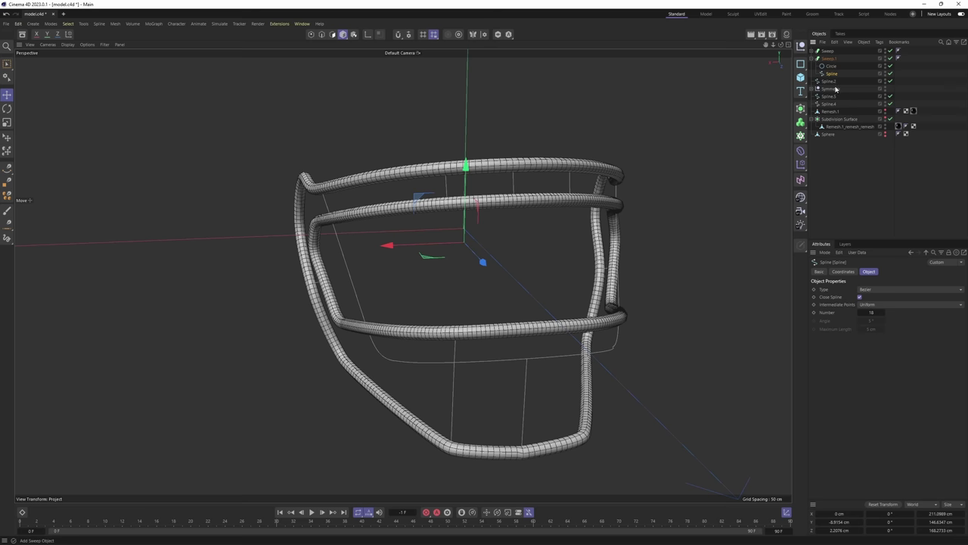
pyautogui.press('Delete')
pyautogui.moveTo(833, 70); pyautogui.dragTo(834, 70)
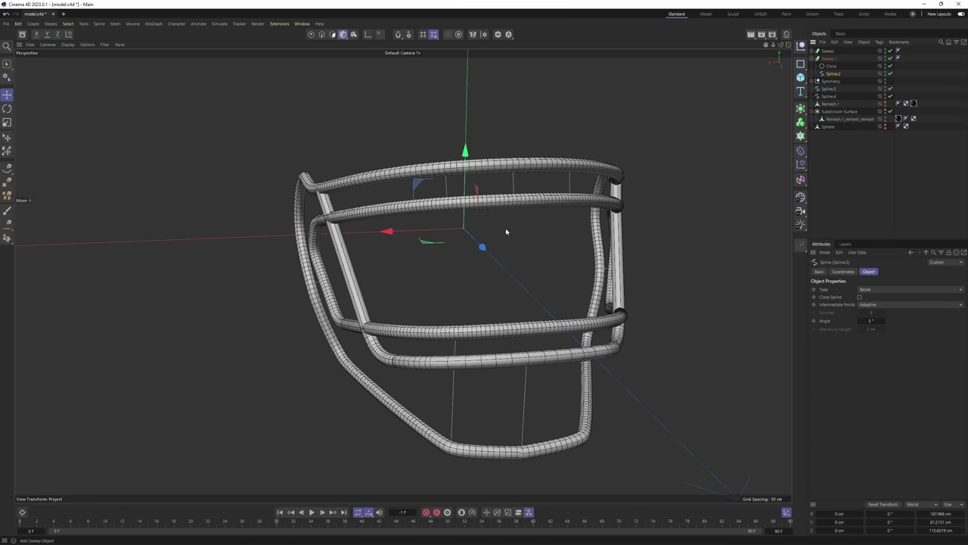
# Set the intermediate points of Spline.2 to Uniform
pyautogui.keyDown('alt'); pyautogui.moveTo(507, 231); pyautogui.dragTo(493, 247); pyautogui.keyUp('alt')
pyautogui.keyDown('alt'); pyautogui.moveTo(493, 247); pyautogui.dragTo(525, 232, button='middle'); pyautogui.keyUp('alt')
pyautogui.click(874, 304)
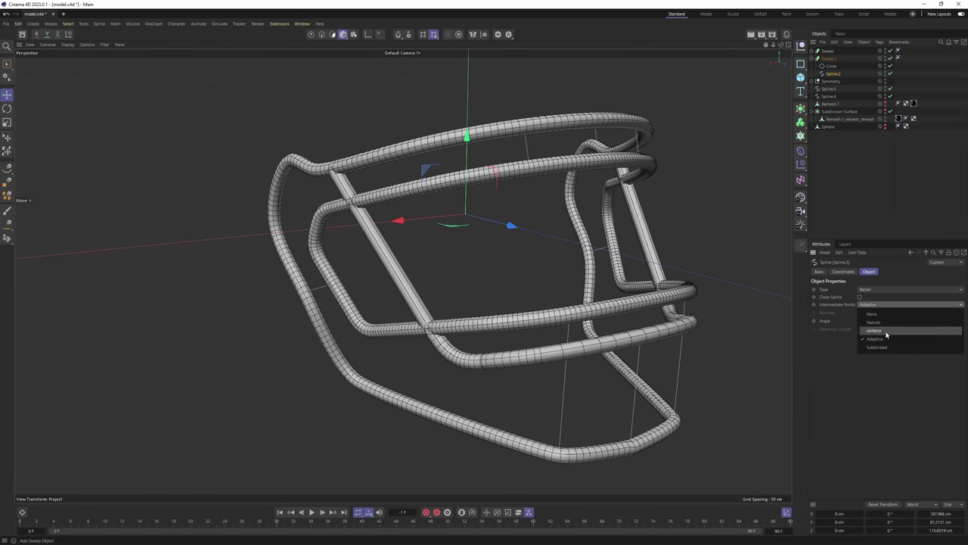
pyautogui.click(883, 334)
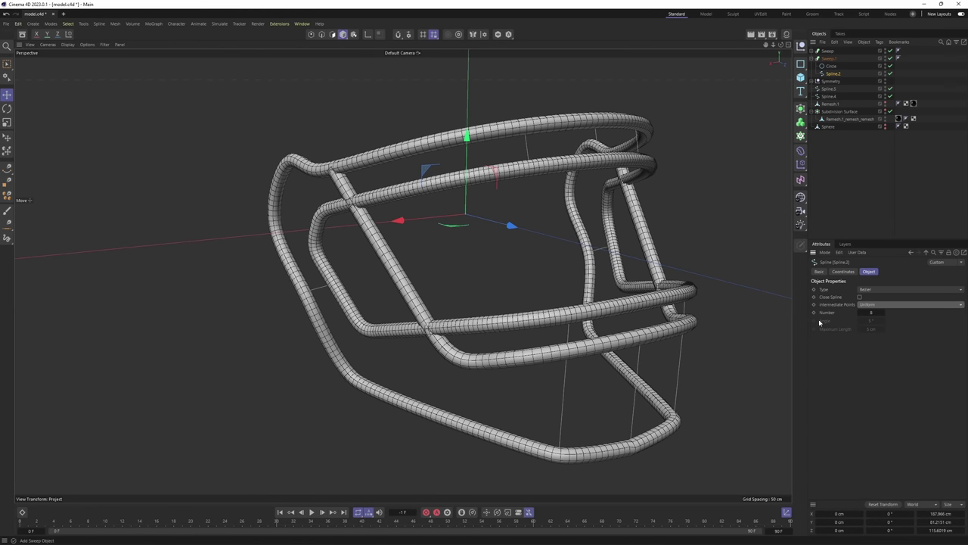
pyautogui.keyDown('alt'); pyautogui.moveTo(488, 325); pyautogui.dragTo(534, 331, button='right'); pyautogui.keyUp('alt')
pyautogui.keyDown('alt'); pyautogui.moveTo(534, 331); pyautogui.dragTo(575, 324); pyautogui.keyUp('alt')
# Set the number of intermediate points of Spline.2 to 12, matching the polygon spacing of the frame tube
pyautogui.click(883, 314)
pyautogui.click(884, 313)
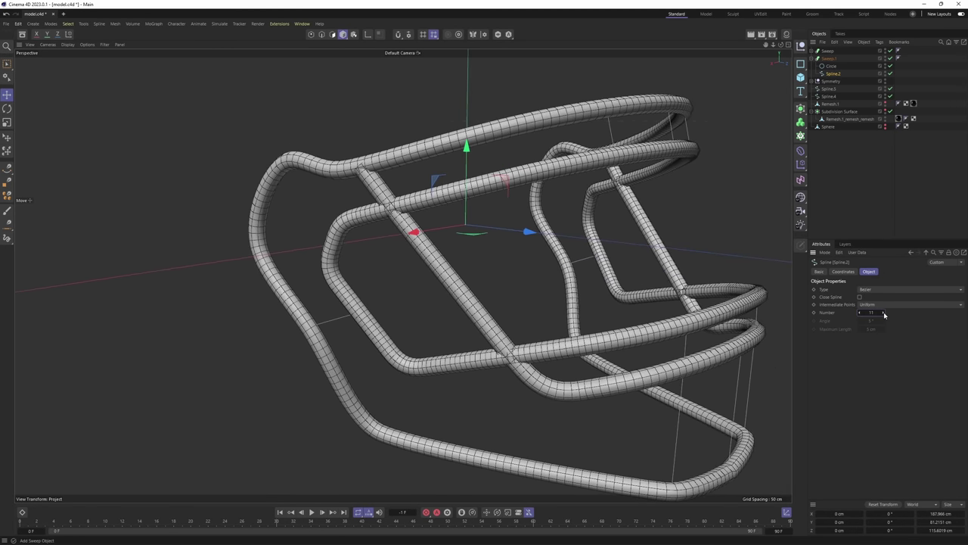
pyautogui.click(884, 313)
pyautogui.click(884, 314)
pyautogui.click(884, 313)
pyautogui.click(883, 313)
pyautogui.keyDown('alt'); pyautogui.moveTo(559, 255); pyautogui.dragTo(613, 279, button='middle'); pyautogui.keyUp('alt')
pyautogui.keyDown('alt'); pyautogui.moveTo(461, 235); pyautogui.dragTo(530, 223, button='right'); pyautogui.keyUp('alt')
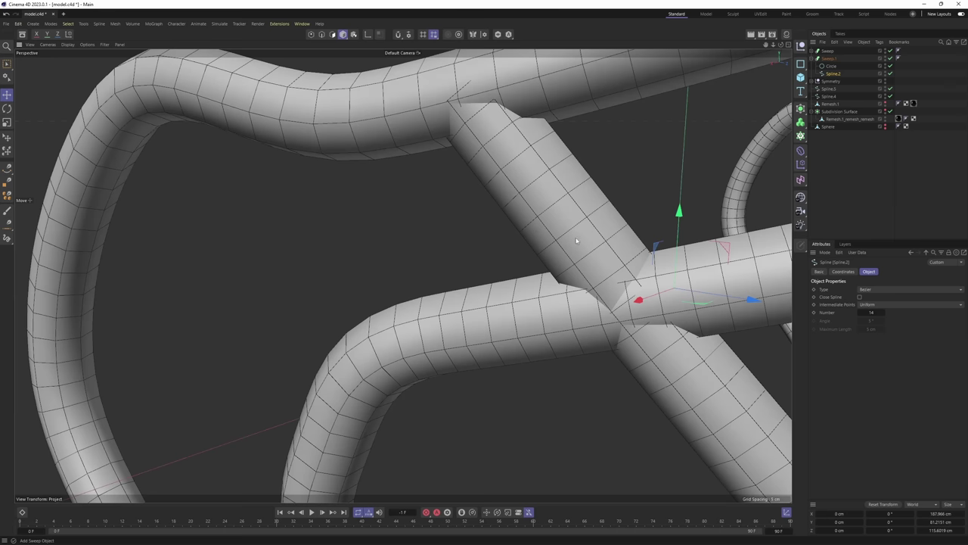
pyautogui.click(882, 313)
pyautogui.click(860, 314)
pyautogui.click(860, 314)
pyautogui.click(860, 314)
pyautogui.keyDown('alt'); pyautogui.moveTo(526, 221); pyautogui.dragTo(360, 248, button='right'); pyautogui.keyUp('alt')
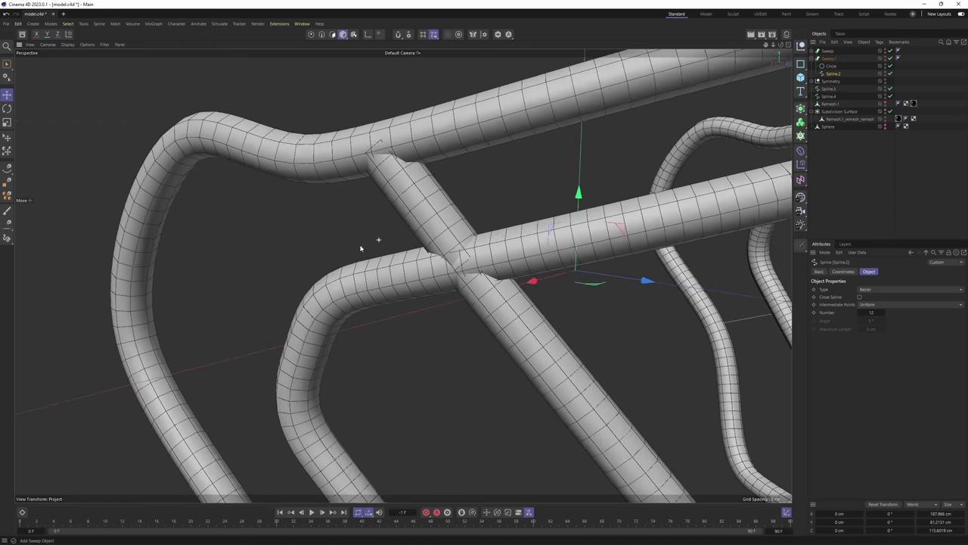
# Examine the face guard from several angles, checking how the second tube crosses and meets the frame bars
pyautogui.keyDown('alt'); pyautogui.moveTo(361, 248); pyautogui.dragTo(270, 259); pyautogui.keyUp('alt')
pyautogui.keyDown('alt'); pyautogui.moveTo(270, 260); pyautogui.dragTo(227, 261, button='right'); pyautogui.keyUp('alt')
pyautogui.keyDown('alt'); pyautogui.moveTo(226, 261); pyautogui.dragTo(376, 263); pyautogui.keyUp('alt')
pyautogui.keyDown('alt'); pyautogui.moveTo(376, 263); pyautogui.dragTo(159, 257, button='middle'); pyautogui.keyUp('alt')
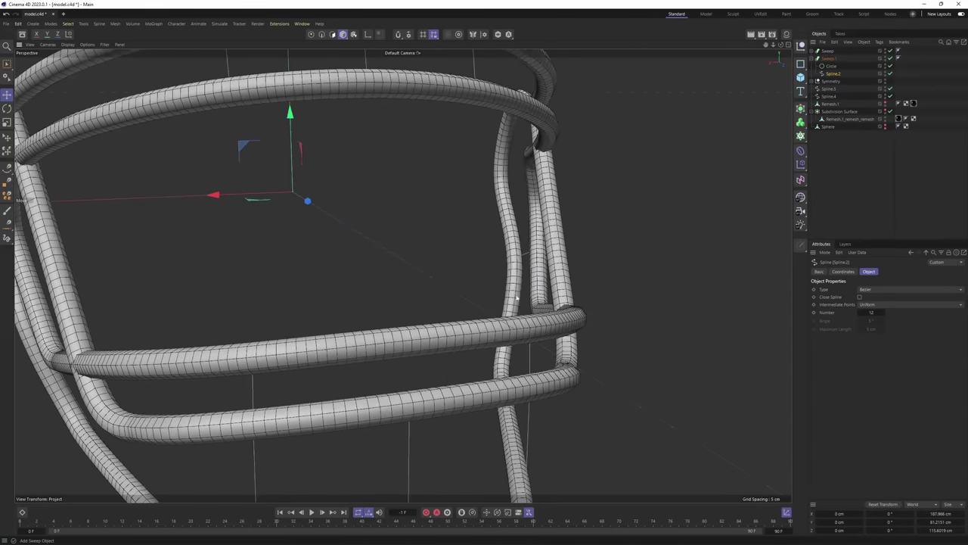
pyautogui.keyDown('alt'); pyautogui.moveTo(158, 258); pyautogui.dragTo(519, 289); pyautogui.keyUp('alt')
pyautogui.keyDown('alt'); pyautogui.moveTo(519, 290); pyautogui.dragTo(359, 264, button='right'); pyautogui.keyUp('alt')
pyautogui.keyDown('alt'); pyautogui.moveTo(360, 263); pyautogui.dragTo(444, 264, button='middle'); pyautogui.keyUp('alt')
pyautogui.keyDown('alt'); pyautogui.moveTo(444, 264); pyautogui.dragTo(458, 261, button='right'); pyautogui.keyUp('alt')
pyautogui.keyDown('alt'); pyautogui.moveTo(426, 258); pyautogui.dragTo(473, 267, button='middle'); pyautogui.keyUp('alt')
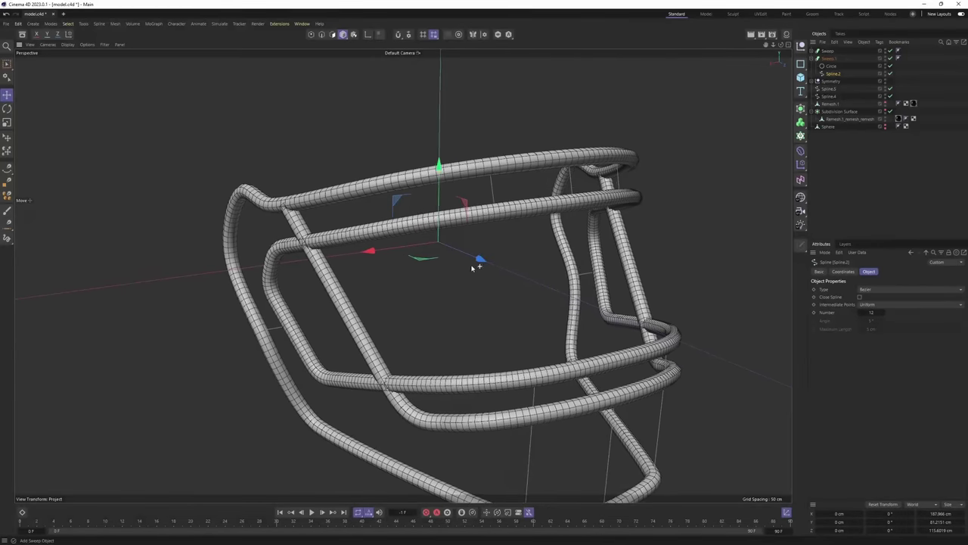
pyautogui.keyDown('alt'); pyautogui.moveTo(474, 267); pyautogui.dragTo(502, 246, button='right'); pyautogui.keyUp('alt')
pyautogui.keyDown('alt'); pyautogui.moveTo(503, 246); pyautogui.dragTo(547, 238, button='middle'); pyautogui.keyUp('alt')
pyautogui.keyDown('alt'); pyautogui.moveTo(546, 238); pyautogui.dragTo(563, 234, button='right'); pyautogui.keyUp('alt')
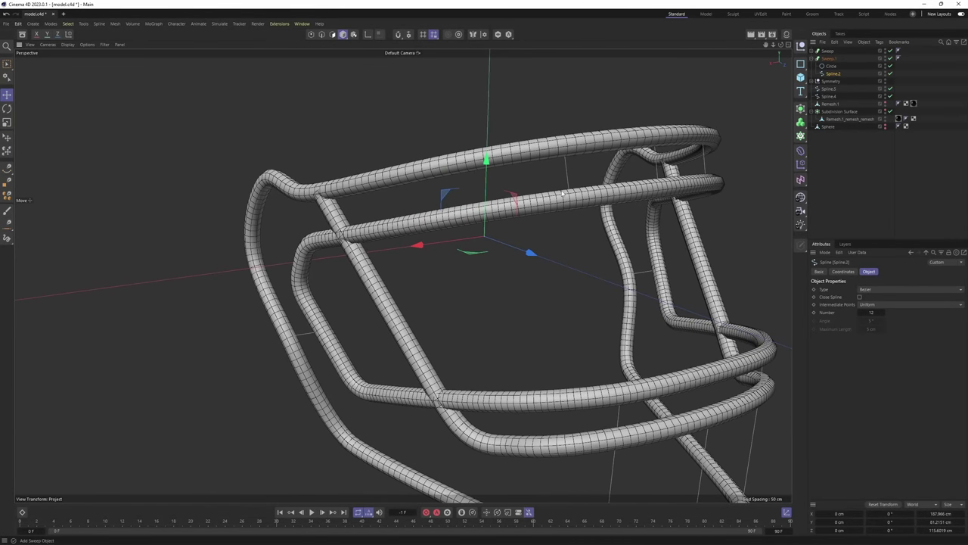
# Try to scale the second sweep's circle profile down to a radius of about 3.56 cm
pyautogui.click(832, 67)
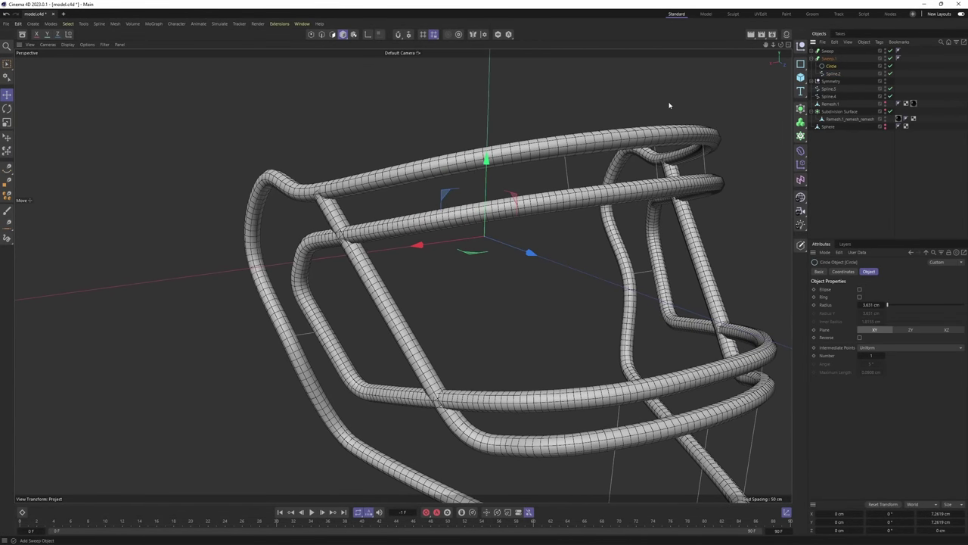
pyautogui.keyDown('alt'); pyautogui.moveTo(459, 186); pyautogui.dragTo(442, 199, button='middle'); pyautogui.keyUp('alt')
pyautogui.keyDown('alt'); pyautogui.moveTo(443, 199); pyautogui.dragTo(461, 192, button='right'); pyautogui.keyUp('alt')
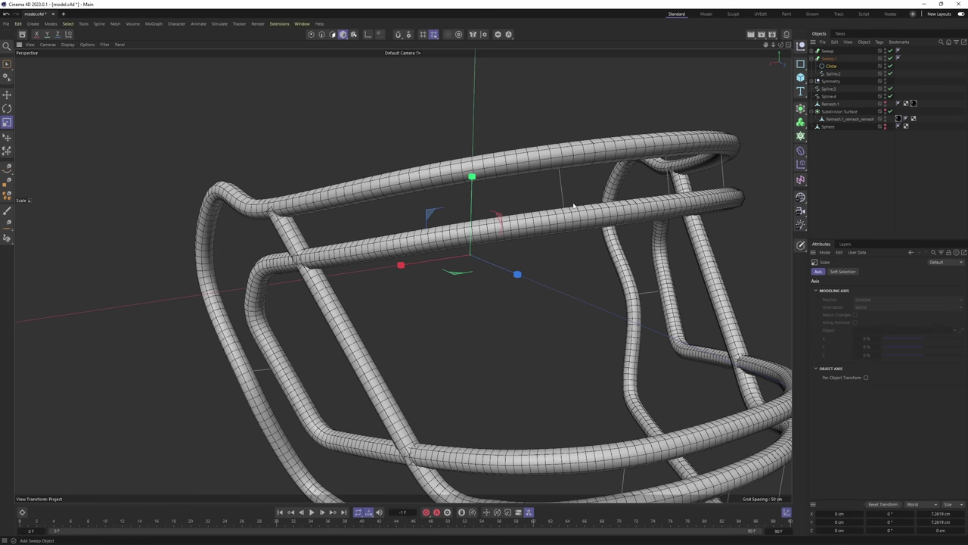
pyautogui.keyDown('alt'); pyautogui.moveTo(573, 205); pyautogui.dragTo(601, 212, button='middle'); pyautogui.keyUp('alt')
pyautogui.click(831, 66)
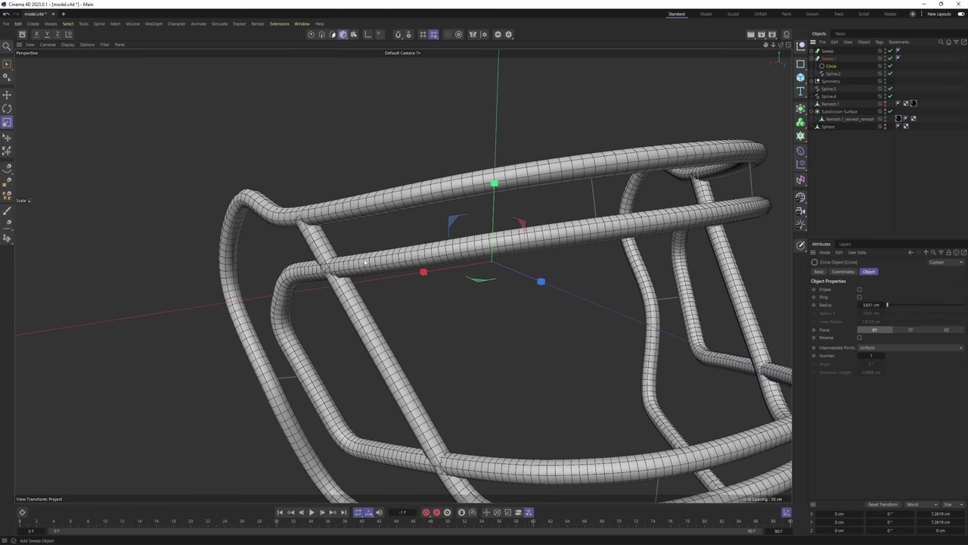
pyautogui.keyDown('alt'); pyautogui.moveTo(364, 262); pyautogui.dragTo(590, 341, button='right'); pyautogui.keyUp('alt')
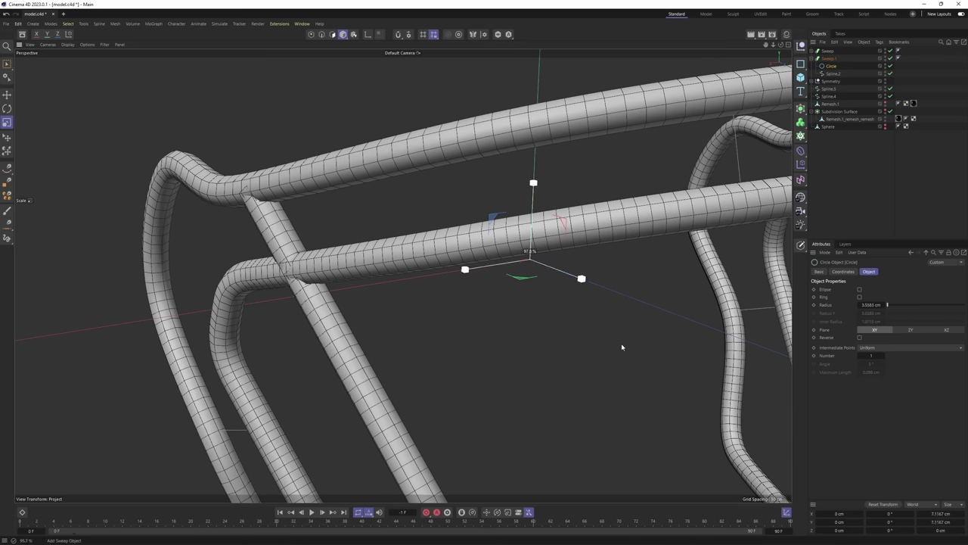
# Try to rescale the second tube's circle profile again, judging it against the bars it crosses
pyautogui.click(829, 59)
pyautogui.keyDown('alt'); pyautogui.moveTo(348, 214); pyautogui.dragTo(382, 227, button='middle'); pyautogui.keyUp('alt')
pyautogui.keyDown('alt'); pyautogui.moveTo(311, 210); pyautogui.dragTo(341, 210, button='right'); pyautogui.keyUp('alt')
pyautogui.keyDown('alt'); pyautogui.moveTo(340, 210); pyautogui.dragTo(538, 205); pyautogui.keyUp('alt')
pyautogui.keyDown('alt'); pyautogui.moveTo(318, 287); pyautogui.dragTo(324, 243, button='right'); pyautogui.keyUp('alt')
pyautogui.keyDown('alt'); pyautogui.moveTo(324, 243); pyautogui.dragTo(493, 287); pyautogui.keyUp('alt')
pyautogui.click(831, 65)
pyautogui.moveTo(423, 305); pyautogui.dragTo(428, 304)
# Examine the joints between the second tube and the frame bars up close, including the tube's end under the upper bar
pyautogui.keyDown('alt'); pyautogui.moveTo(360, 253); pyautogui.dragTo(391, 286); pyautogui.keyUp('alt')
pyautogui.keyDown('alt'); pyautogui.moveTo(390, 286); pyautogui.dragTo(415, 276, button='right'); pyautogui.keyUp('alt')
pyautogui.keyDown('alt'); pyautogui.moveTo(406, 274); pyautogui.dragTo(163, 301); pyautogui.keyUp('alt')
pyautogui.scroll(-3, 163, 301)
pyautogui.scroll(-3, 305, 265)
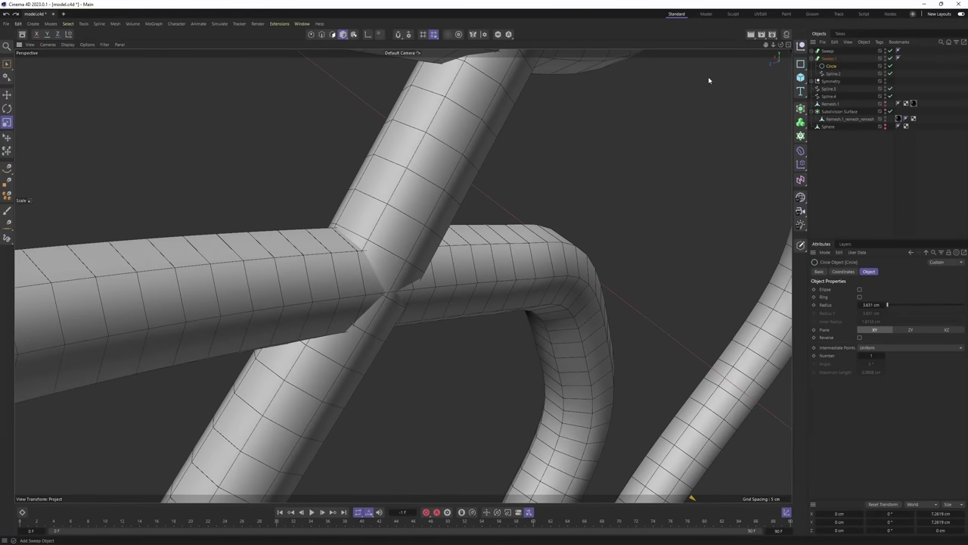
pyautogui.keyDown('alt'); pyautogui.moveTo(493, 160); pyautogui.dragTo(494, 180); pyautogui.keyUp('alt')
pyautogui.scroll(3, 494, 180)
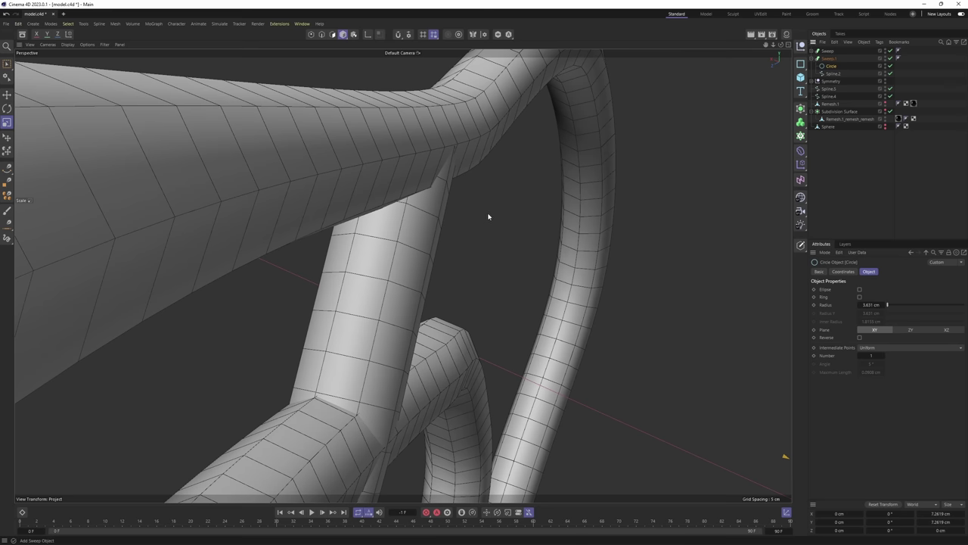
pyautogui.keyDown('alt'); pyautogui.moveTo(492, 211); pyautogui.dragTo(677, 127); pyautogui.keyUp('alt')
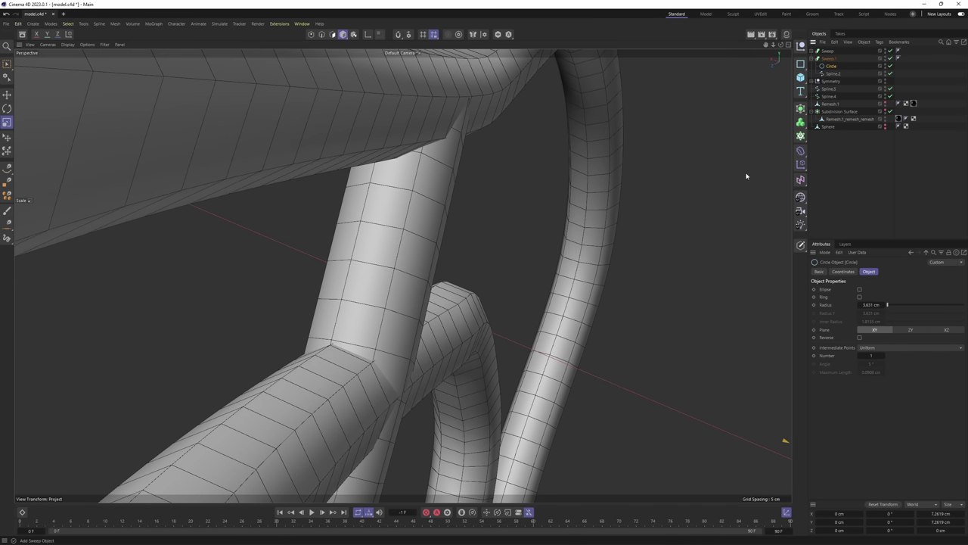
# Scale the second sweep's circle profile down to a radius of about 2.91 cm and check its crossing with the frame bar
pyautogui.moveTo(746, 176); pyautogui.dragTo(627, 224)
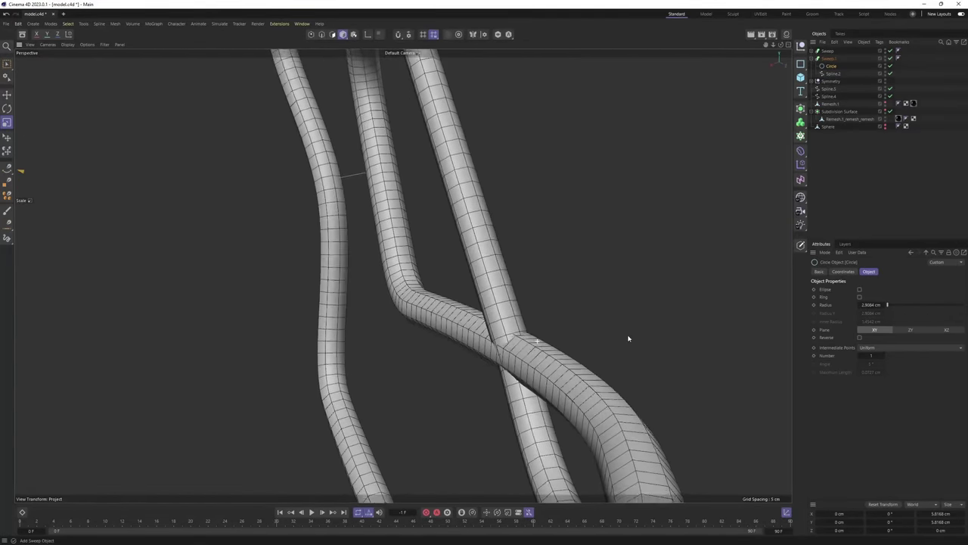
pyautogui.scroll(5, 629, 335)
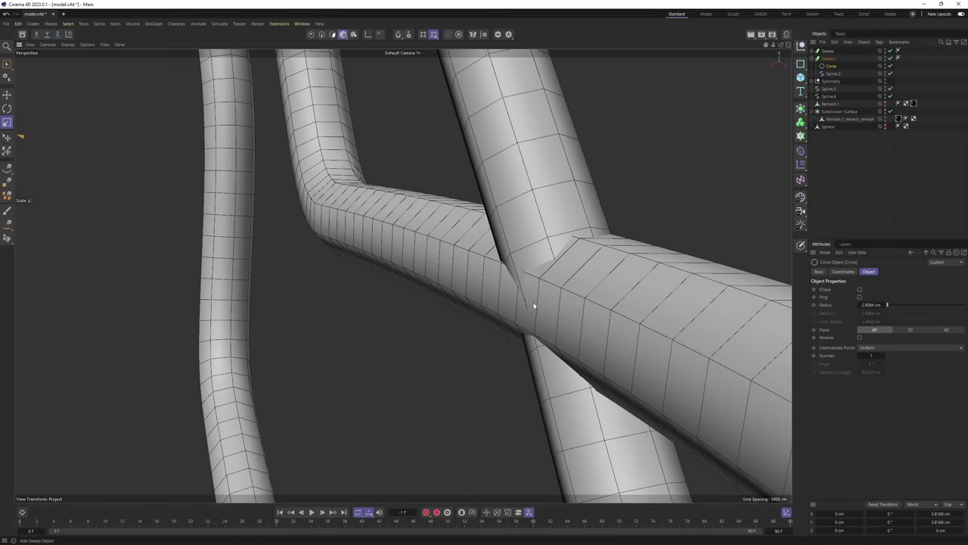
pyautogui.moveTo(534, 306)
pyautogui.keyDown('alt'); pyautogui.mouseDown()
pyautogui.moveTo(550, 263)
pyautogui.moveTo(536, 295)
pyautogui.mouseUp(); pyautogui.keyUp('alt')
pyautogui.scroll(-4, 522, 280)
pyautogui.keyDown('alt'); pyautogui.moveTo(472, 233); pyautogui.dragTo(456, 255); pyautogui.keyUp('alt')
pyautogui.scroll(-2, 426, 212)
pyautogui.scroll(5, 441, 279)
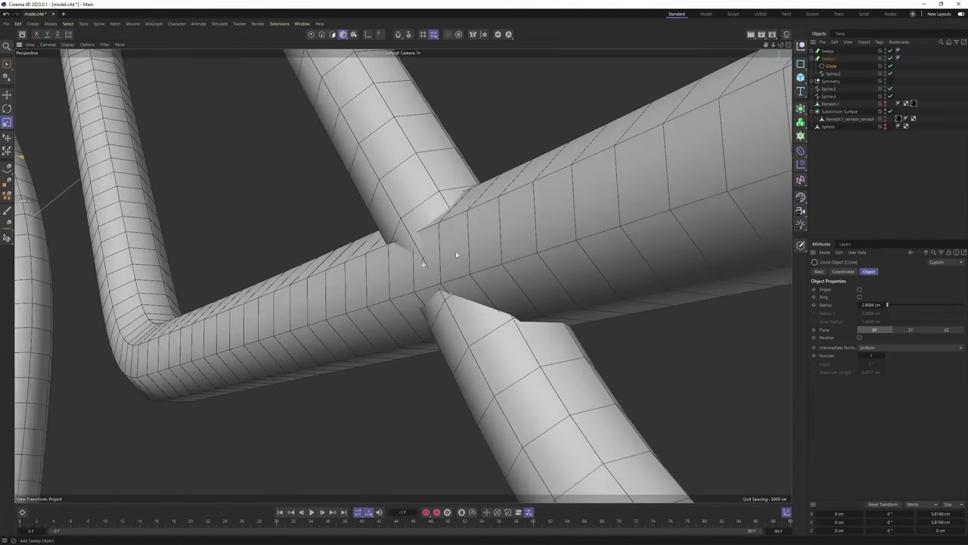
# Examine the second tube's spline points in point mode, along with its crossings at the lower and upper frame bars
pyautogui.click(834, 74)
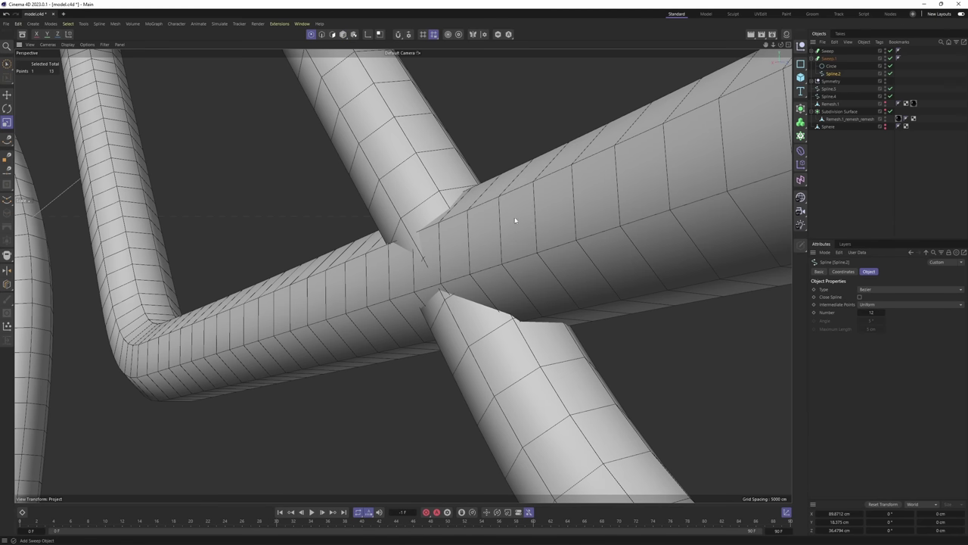
pyautogui.keyDown('alt'); pyautogui.moveTo(475, 261); pyautogui.dragTo(438, 264); pyautogui.keyUp('alt')
pyautogui.keyDown('alt'); pyautogui.moveTo(438, 263); pyautogui.dragTo(421, 248); pyautogui.keyUp('alt')
pyautogui.scroll(-6, 353, 268)
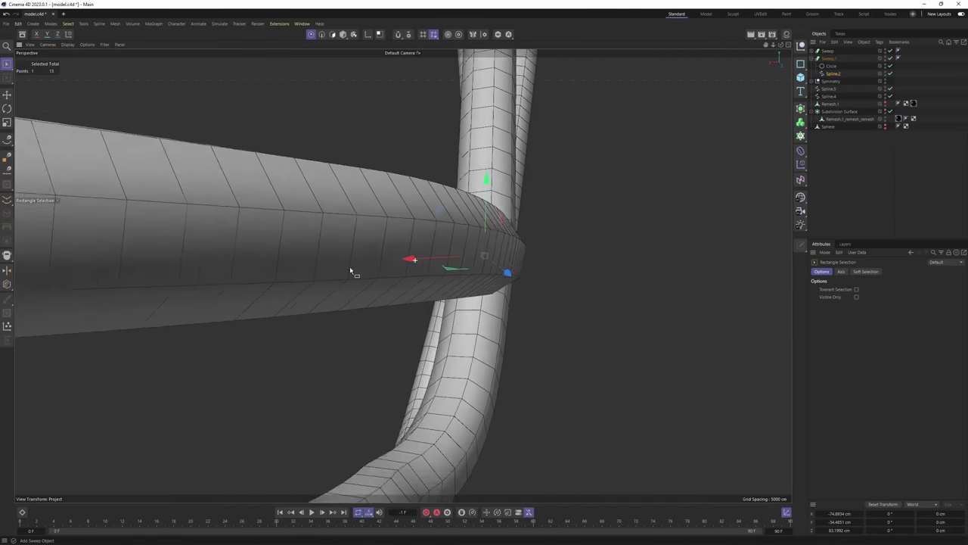
pyautogui.keyDown('alt'); pyautogui.moveTo(343, 262); pyautogui.dragTo(293, 267); pyautogui.keyUp('alt')
pyautogui.scroll(-3, 403, 275)
pyautogui.keyDown('alt'); pyautogui.moveTo(403, 276); pyautogui.dragTo(529, 251); pyautogui.keyUp('alt')
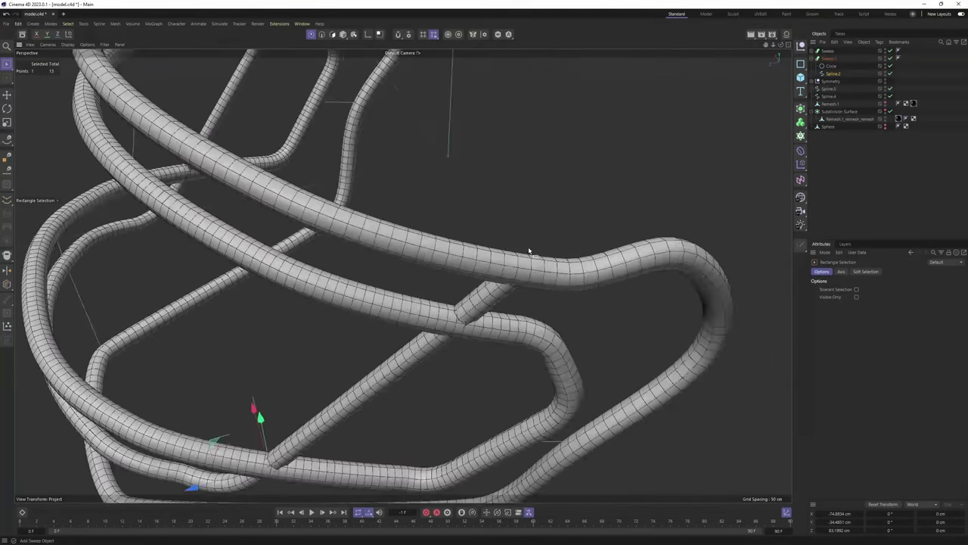
pyautogui.scroll(3, 479, 271)
pyautogui.keyDown('alt'); pyautogui.moveTo(480, 270); pyautogui.dragTo(501, 214); pyautogui.keyUp('alt')
pyautogui.scroll(-5, 501, 214)
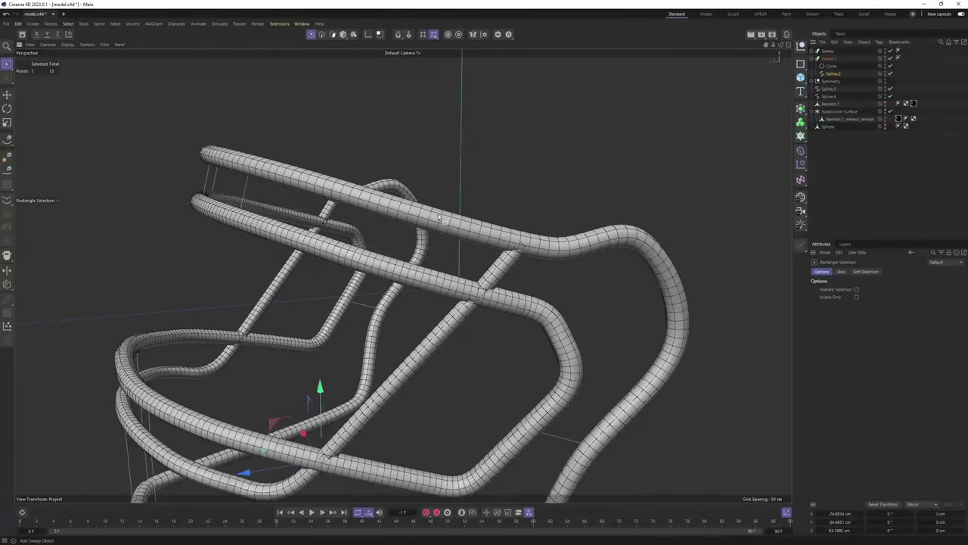
# Examine the second tube's upper end up close, outside and inside the upper frame bar, with point editing off
pyautogui.press('Return')
pyautogui.press('e')
pyautogui.scroll(6, 523, 224)
pyautogui.keyDown('alt'); pyautogui.moveTo(515, 248); pyautogui.dragTo(479, 328); pyautogui.keyUp('alt')
pyautogui.scroll(6, 485, 307)
pyautogui.scroll(-4, 484, 309)
pyautogui.scroll(2, 434, 331)
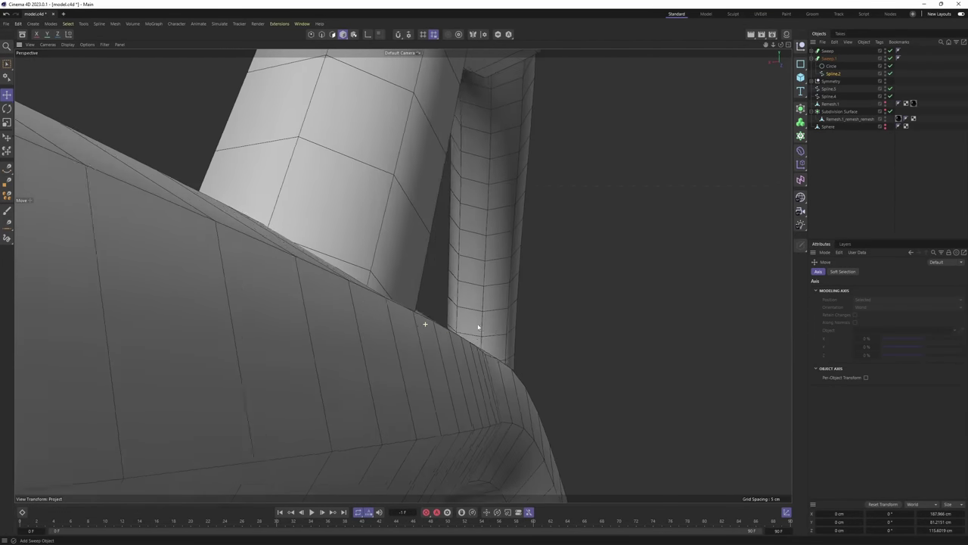
pyautogui.keyDown('alt'); pyautogui.moveTo(402, 277); pyautogui.dragTo(431, 280); pyautogui.keyUp('alt')
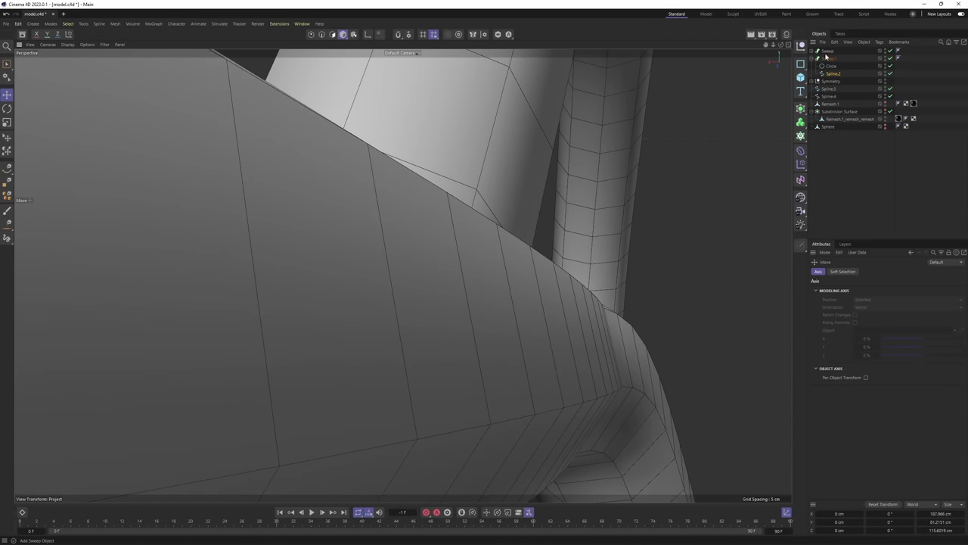
pyautogui.keyDown('alt'); pyautogui.moveTo(406, 206); pyautogui.dragTo(681, 193); pyautogui.keyUp('alt')
pyautogui.keyDown('alt'); pyautogui.moveTo(575, 211); pyautogui.dragTo(514, 165); pyautogui.keyUp('alt')
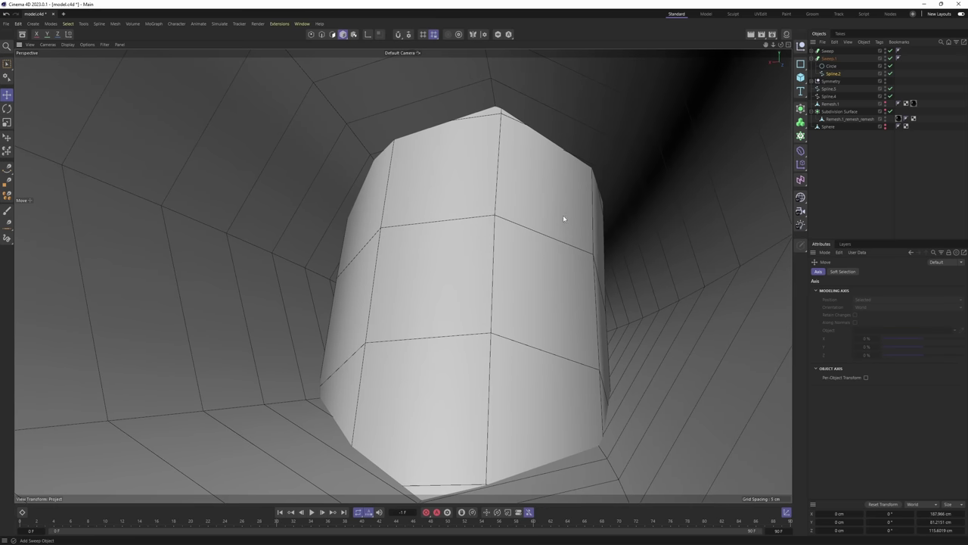
pyautogui.keyDown('alt'); pyautogui.moveTo(564, 189); pyautogui.dragTo(416, 261, button='right'); pyautogui.keyUp('alt')
pyautogui.keyDown('alt'); pyautogui.moveTo(403, 276); pyautogui.dragTo(476, 235); pyautogui.keyUp('alt')
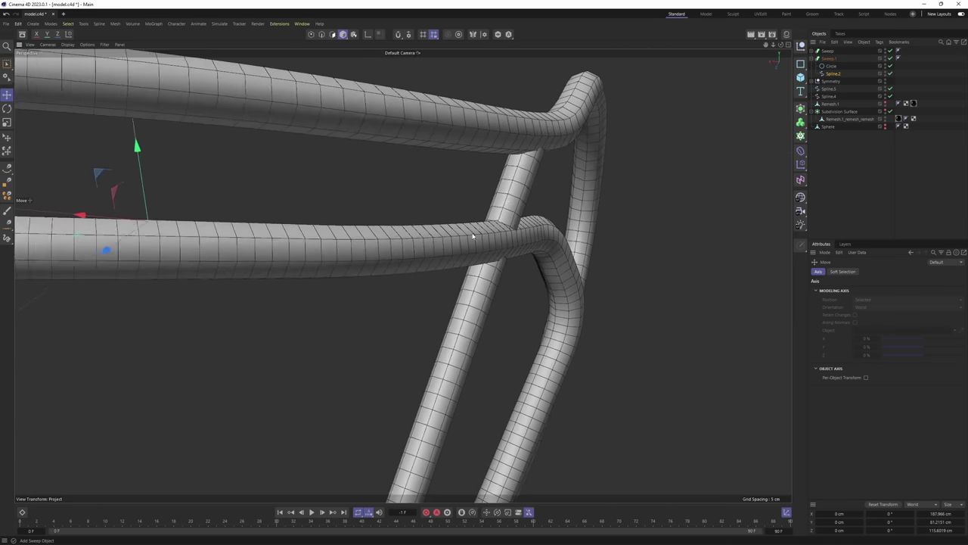
pyautogui.keyDown('alt'); pyautogui.moveTo(475, 236); pyautogui.dragTo(434, 311, button='middle'); pyautogui.keyUp('alt')
pyautogui.keyDown('alt'); pyautogui.moveTo(435, 311); pyautogui.dragTo(486, 254); pyautogui.keyUp('alt')
pyautogui.keyDown('alt'); pyautogui.moveTo(485, 254); pyautogui.dragTo(455, 267, button='right'); pyautogui.keyUp('alt')
pyautogui.keyDown('alt'); pyautogui.moveTo(456, 267); pyautogui.dragTo(528, 207, button='middle'); pyautogui.keyUp('alt')
pyautogui.keyDown('alt'); pyautogui.moveTo(527, 207); pyautogui.dragTo(565, 216, button='right'); pyautogui.keyUp('alt')
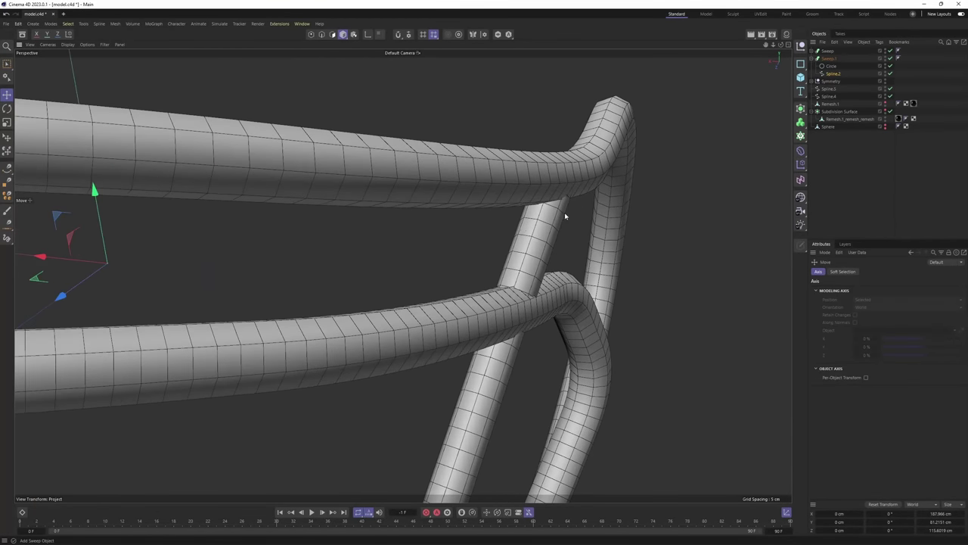
# Add a Boole object and place the frame sweep and the second tube's sweep inside it
pyautogui.click(811, 59)
pyautogui.click(831, 51)
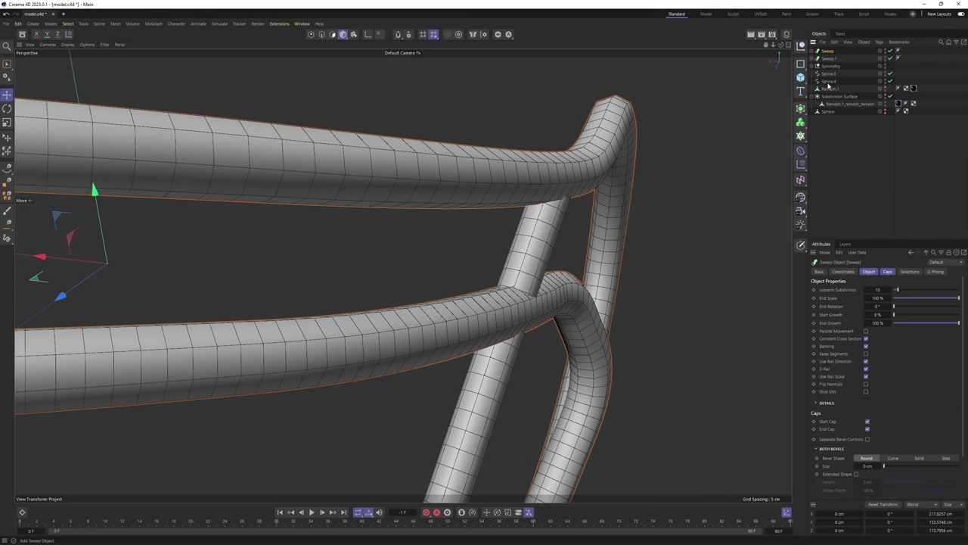
pyautogui.click(800, 109)
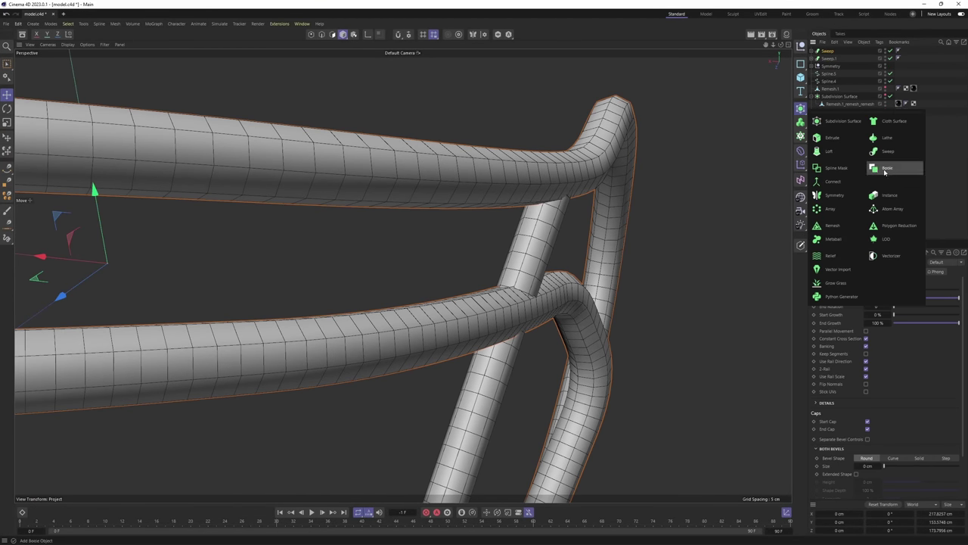
pyautogui.click(887, 168)
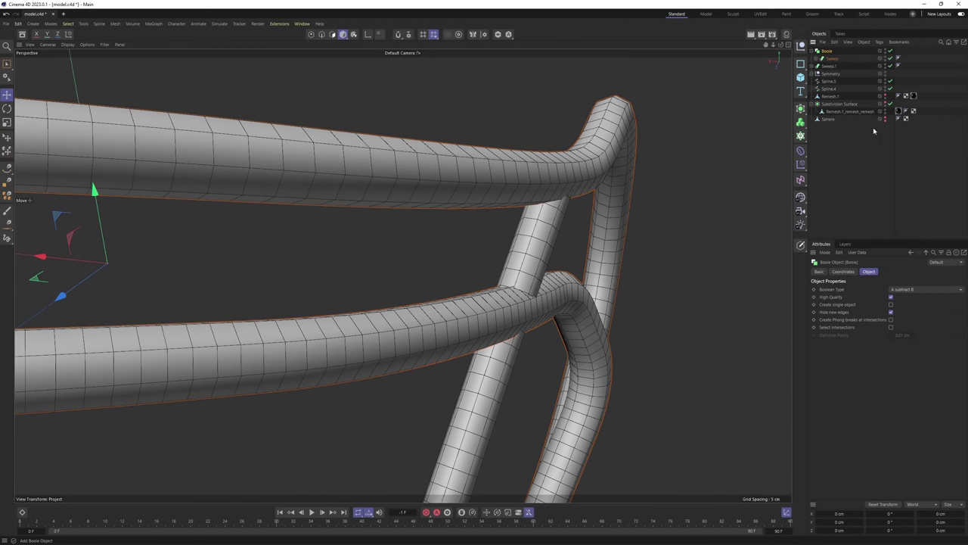
pyautogui.moveTo(835, 64); pyautogui.dragTo(836, 65)
pyautogui.click(828, 50)
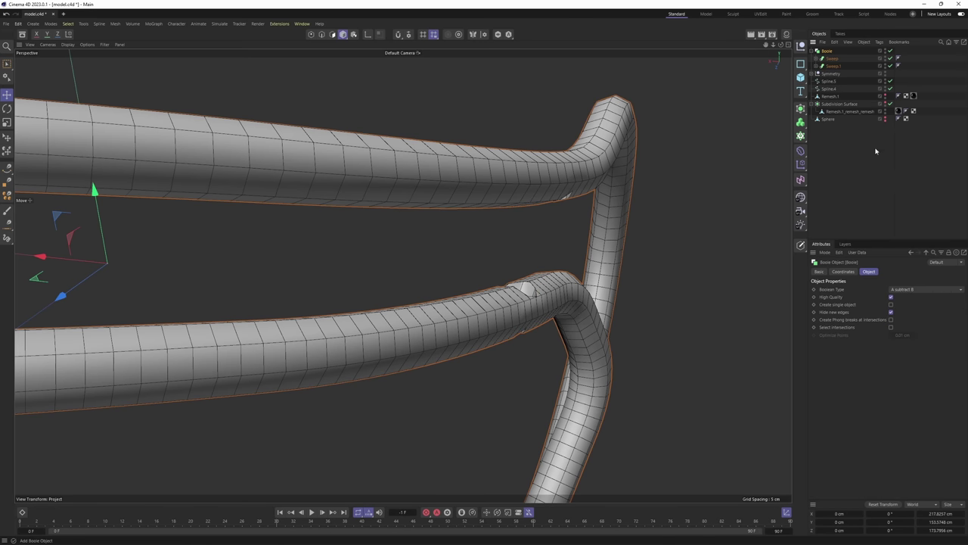
# Set the Boole type to A union B and check the joints between the tubes
pyautogui.click(915, 300)
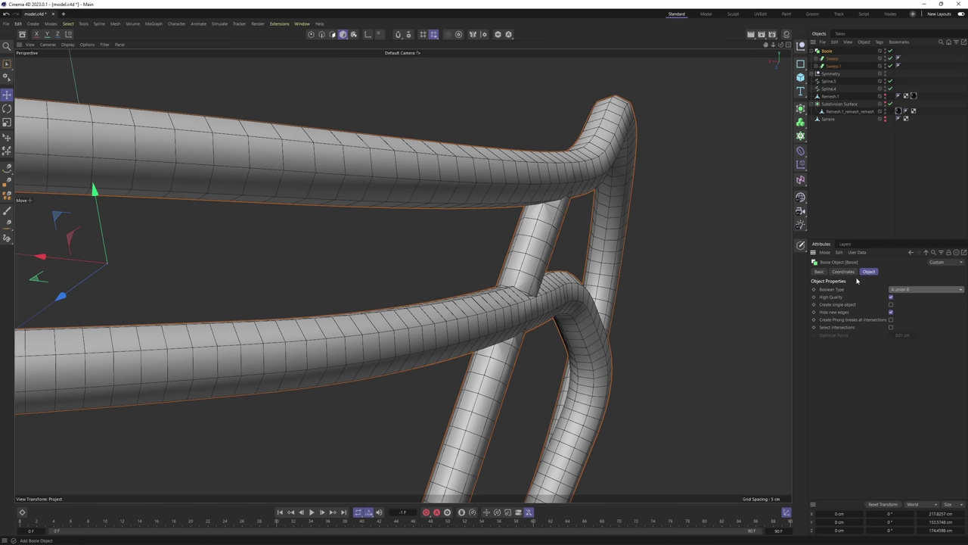
pyautogui.keyDown('alt'); pyautogui.moveTo(556, 303); pyautogui.dragTo(502, 325); pyautogui.keyUp('alt')
pyautogui.keyDown('alt'); pyautogui.moveTo(502, 324); pyautogui.dragTo(516, 263, button='right'); pyautogui.keyUp('alt')
pyautogui.keyDown('alt'); pyautogui.moveTo(515, 264); pyautogui.dragTo(495, 270); pyautogui.keyUp('alt')
pyautogui.keyDown('alt'); pyautogui.moveTo(495, 270); pyautogui.dragTo(535, 247, button='right'); pyautogui.keyUp('alt')
pyautogui.keyDown('alt'); pyautogui.moveTo(378, 301); pyautogui.dragTo(161, 320, button='right'); pyautogui.keyUp('alt')
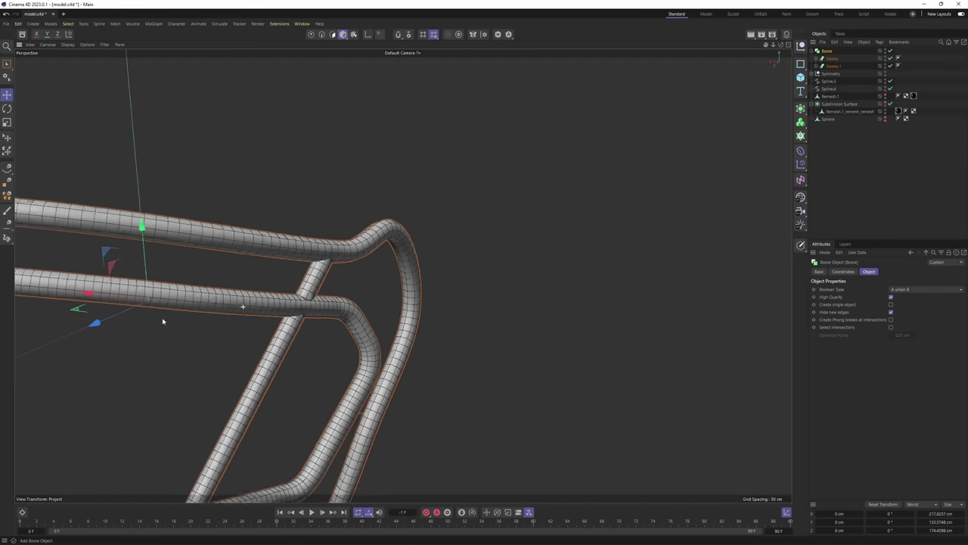
# Select all the remaining unswept connector splines and merge them into a single spline, deleting the originals
pyautogui.keyDown('alt'); pyautogui.moveTo(161, 320); pyautogui.dragTo(508, 241); pyautogui.keyUp('alt')
pyautogui.click(473, 368)
pyautogui.click(560, 373)
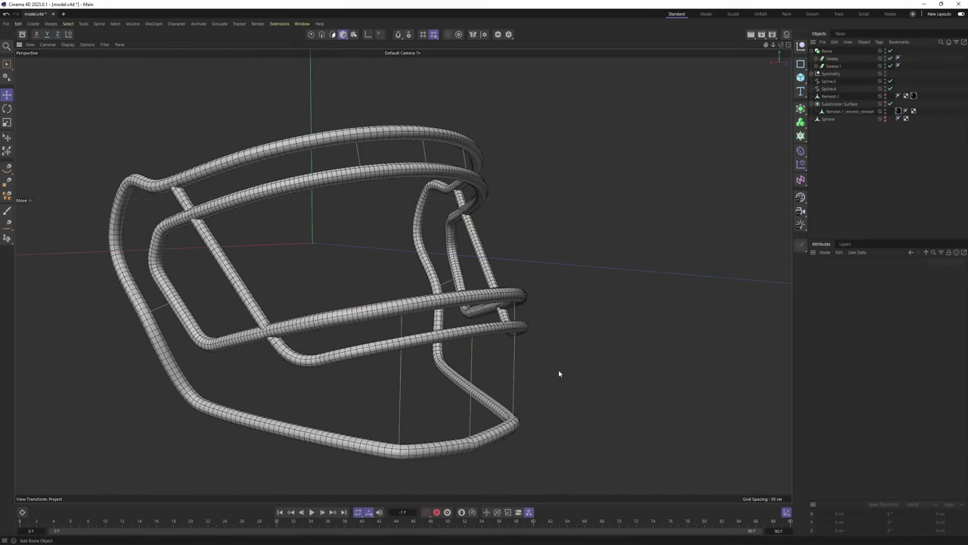
pyautogui.click(516, 367)
pyautogui.keyDown('alt'); pyautogui.moveTo(477, 405); pyautogui.dragTo(467, 406); pyautogui.keyUp('alt')
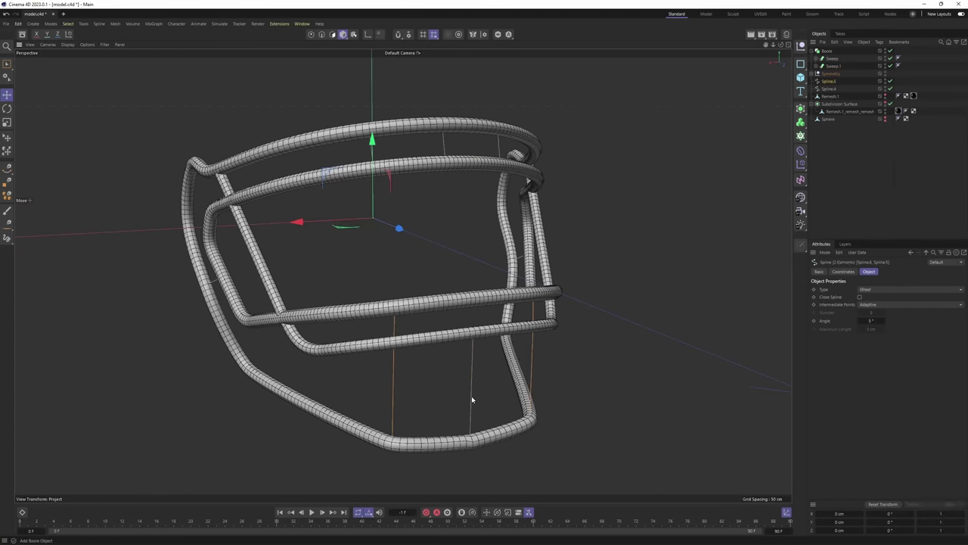
pyautogui.scroll(2, 437, 140)
pyautogui.keyDown('shift'); pyautogui.click(444, 142); pyautogui.keyUp('shift')
pyautogui.scroll(1, 377, 145)
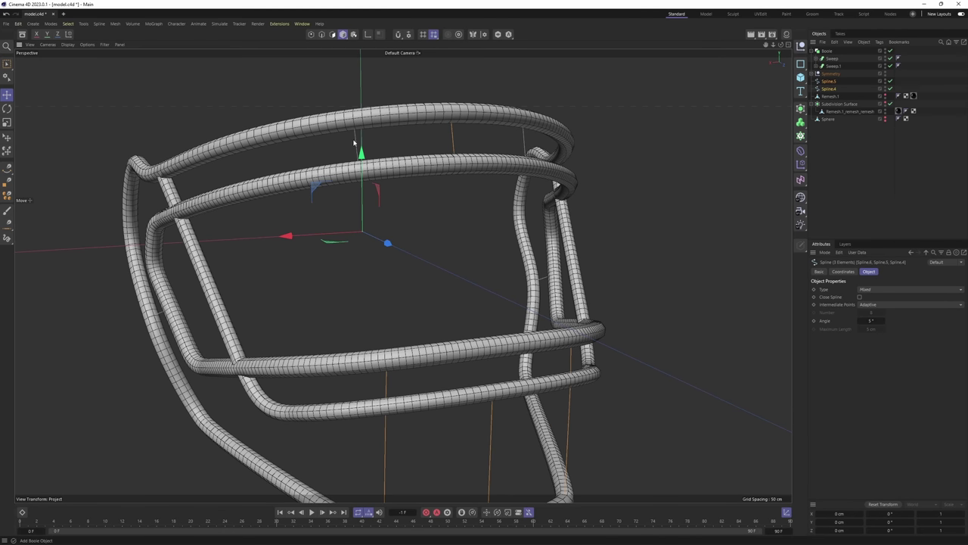
pyautogui.scroll(-2, 442, 171)
pyautogui.keyDown('alt'); pyautogui.moveTo(406, 194); pyautogui.dragTo(340, 253); pyautogui.keyUp('alt')
pyautogui.scroll(1, 329, 271)
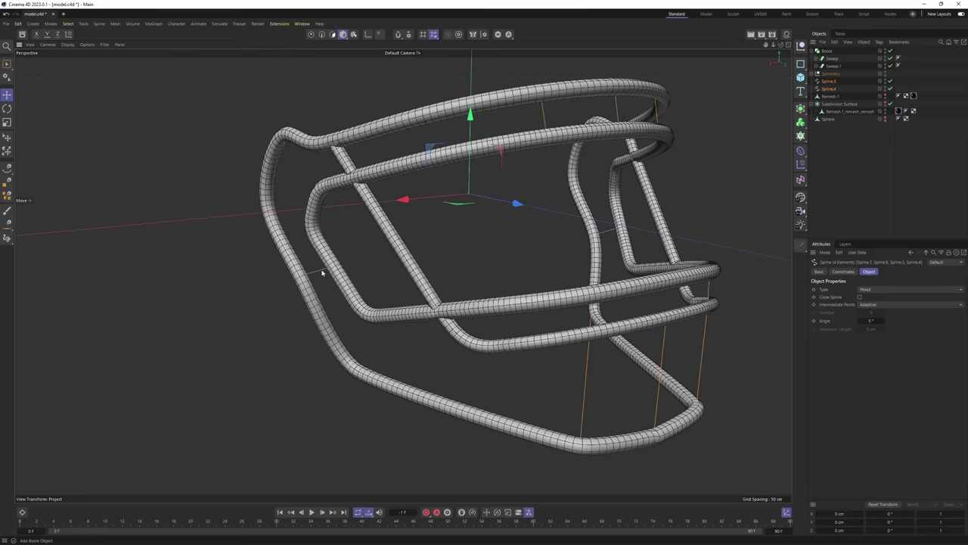
pyautogui.keyDown('alt'); pyautogui.moveTo(518, 254); pyautogui.dragTo(436, 265); pyautogui.keyUp('alt')
pyautogui.scroll(3, 668, 255)
pyautogui.keyDown('alt'); pyautogui.moveTo(657, 252); pyautogui.dragTo(688, 219); pyautogui.keyUp('alt')
pyautogui.scroll(-3, 688, 218)
pyautogui.rightClick(828, 89)
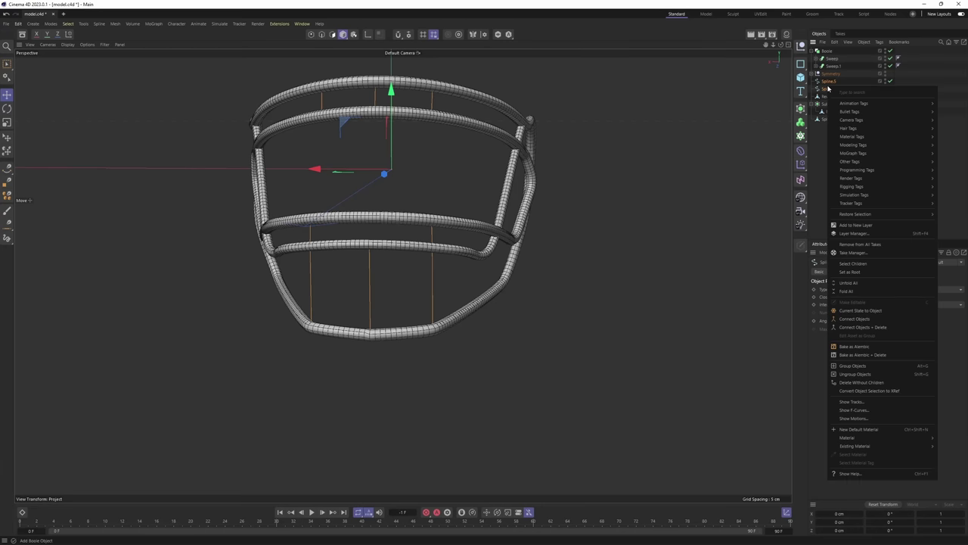
pyautogui.click(876, 327)
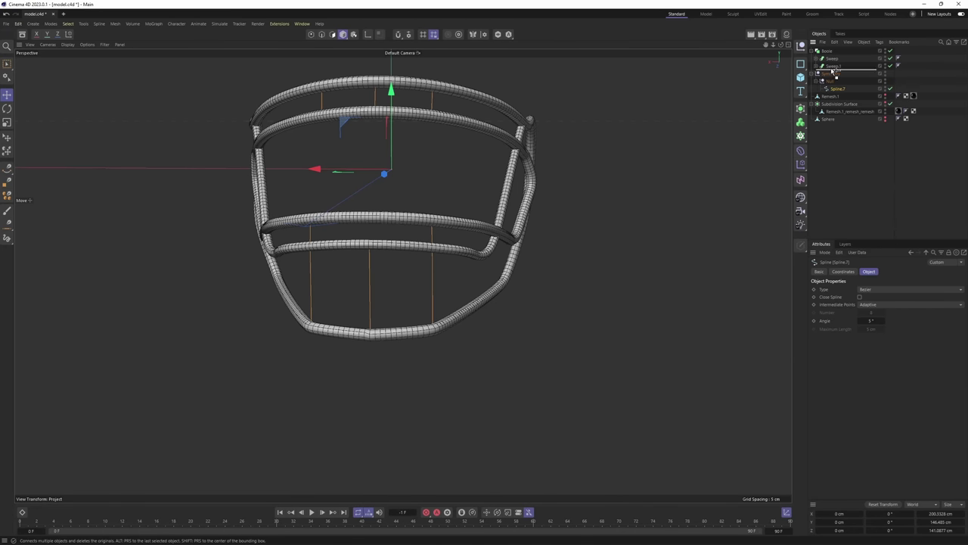
# Delete the leftover Symmetry object and its null, and move the merged connector spline above the Boole in the hierarchy
pyautogui.click(827, 82)
pyautogui.press('Delete')
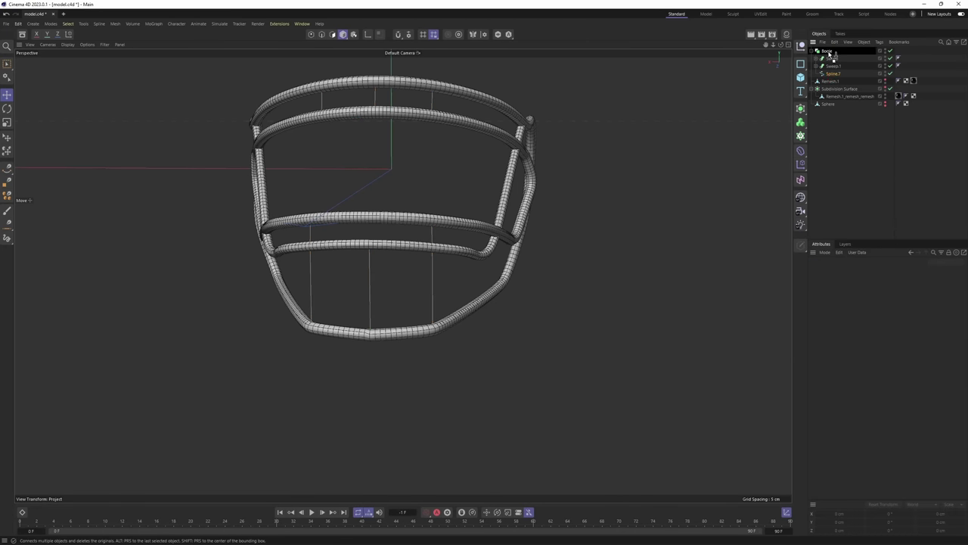
pyautogui.moveTo(828, 51); pyautogui.dragTo(827, 51)
# In the Right view, use Line Cut to add a point halfway along each lower vertical connector spline
pyautogui.keyDown('alt'); pyautogui.moveTo(486, 212); pyautogui.dragTo(555, 221, button='middle'); pyautogui.keyUp('alt')
pyautogui.scroll(3, 556, 220)
pyautogui.keyDown('alt'); pyautogui.moveTo(466, 266); pyautogui.dragTo(578, 281); pyautogui.keyUp('alt')
pyautogui.press('Return')
pyautogui.middleClick(561, 283)
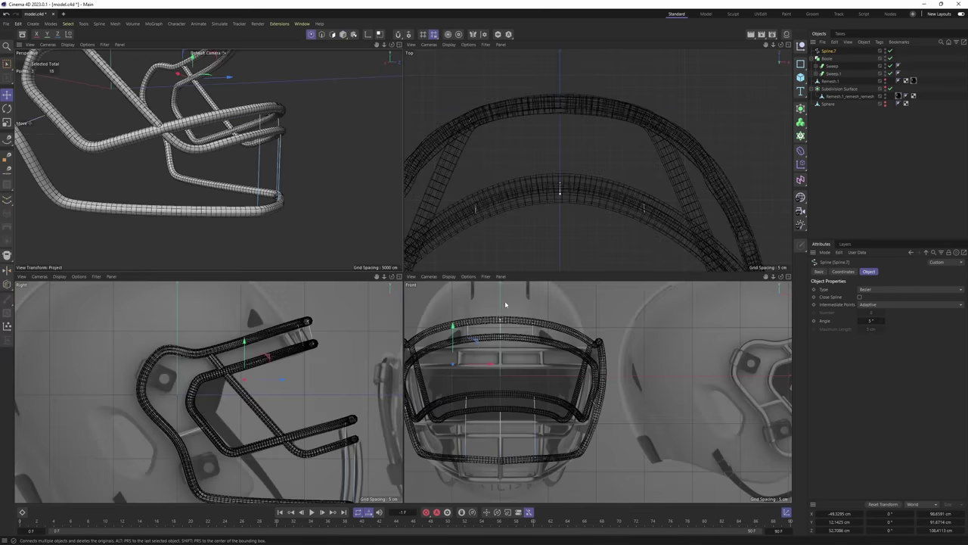
pyautogui.middleClick(330, 401)
pyautogui.keyDown('alt'); pyautogui.moveTo(585, 401); pyautogui.dragTo(488, 332, button='middle'); pyautogui.keyUp('alt')
pyautogui.scroll(2, 488, 332)
pyautogui.press('k')
pyautogui.press('k')
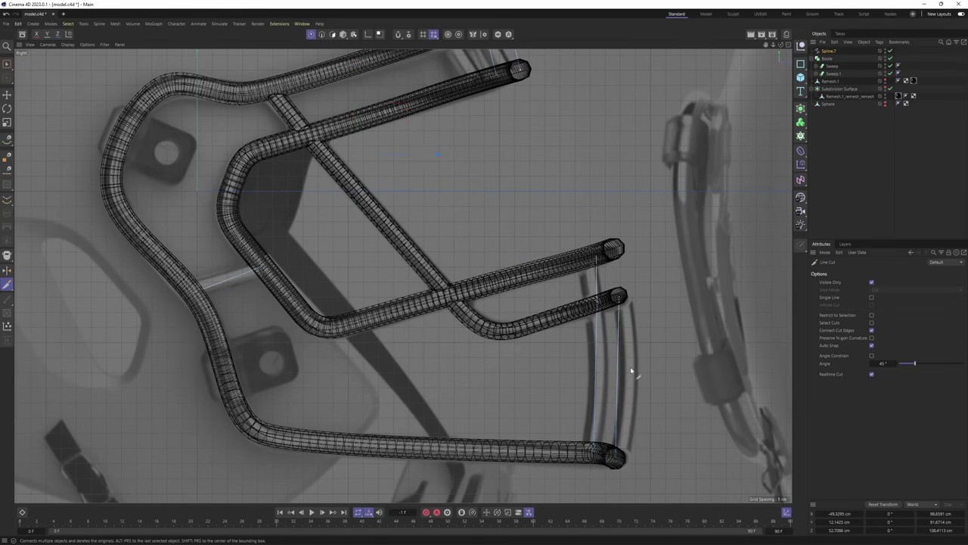
pyautogui.keyDown('alt'); pyautogui.moveTo(621, 371); pyautogui.dragTo(563, 342, button='middle'); pyautogui.keyUp('alt')
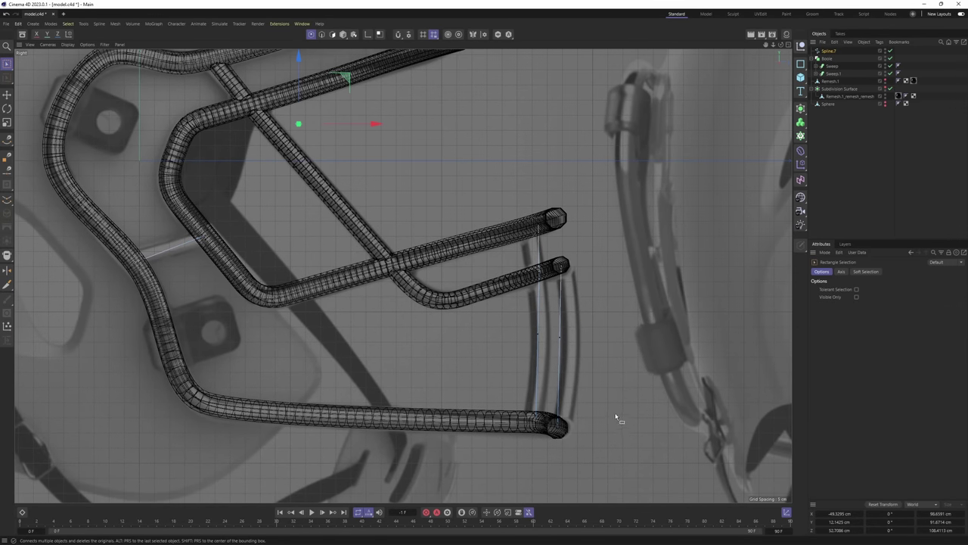
# Move the new midpoints of the lower connectors forward and give them soft interpolation so they curve like the reference
pyautogui.rightClick(525, 330)
pyautogui.click(461, 351)
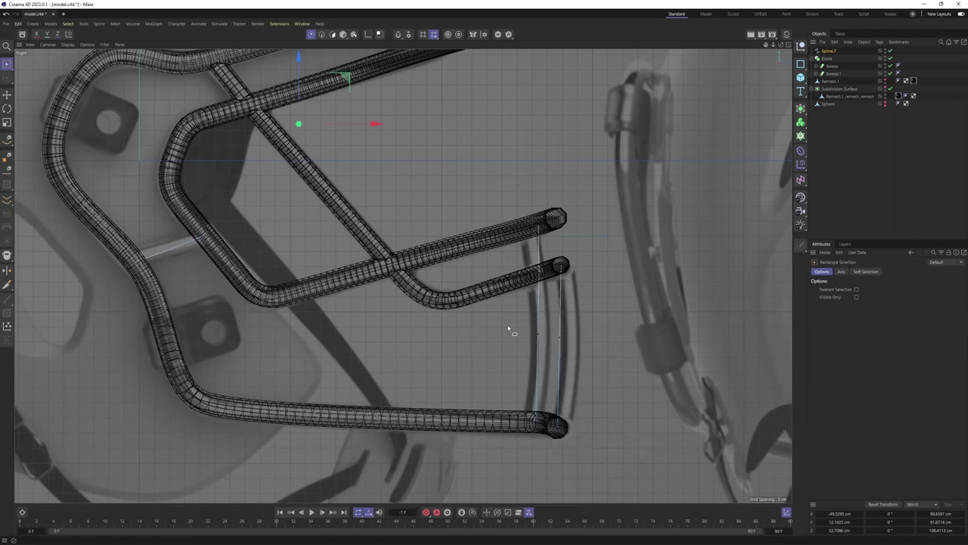
pyautogui.rightClick(630, 359)
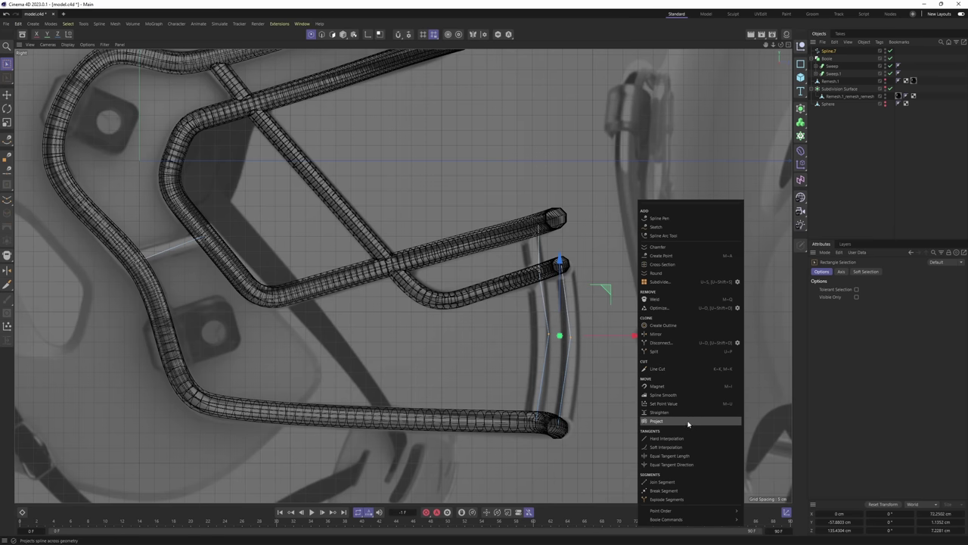
pyautogui.click(679, 447)
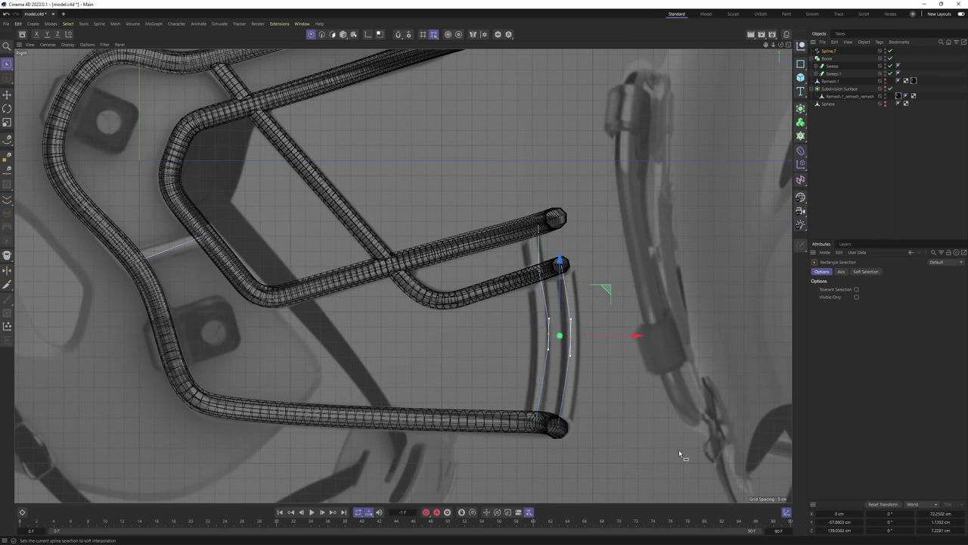
# Scale the midpoint tangents vertically to smooth the lower connectors' curvature, and check the curves in the perspective view
pyautogui.rightClick(665, 419)
pyautogui.click(561, 354)
pyautogui.scroll(3, 560, 353)
pyautogui.press('t')
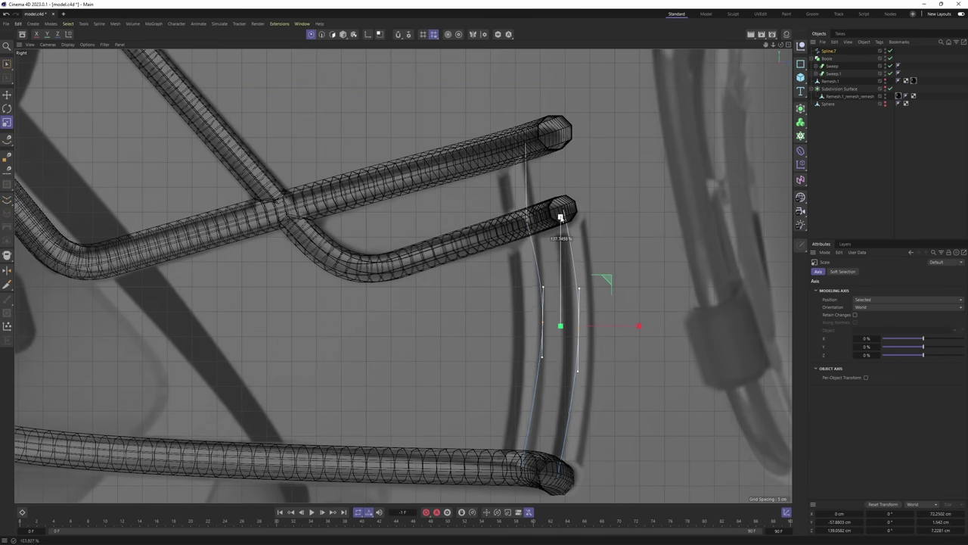
pyautogui.press('F1')
pyautogui.keyDown('alt'); pyautogui.moveTo(296, 231); pyautogui.dragTo(321, 233); pyautogui.keyUp('alt')
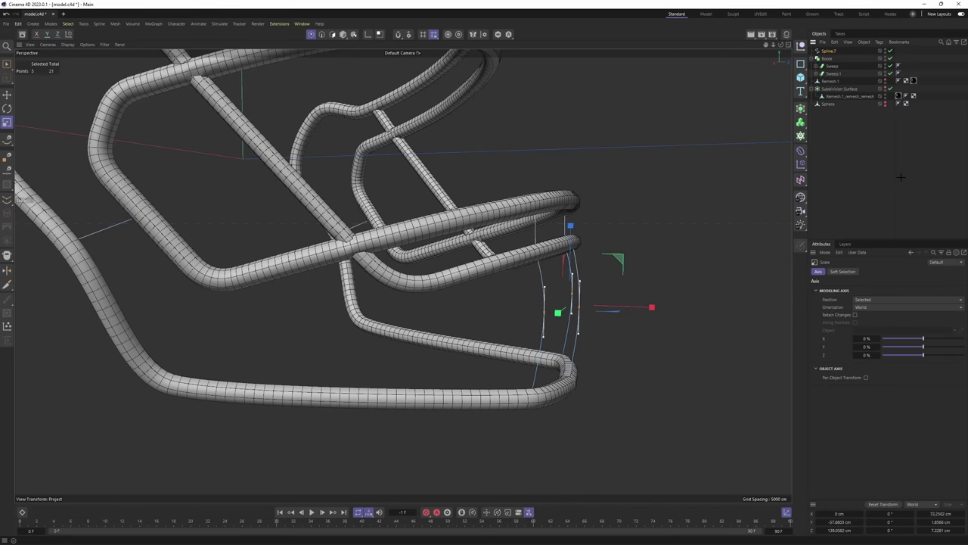
pyautogui.click(901, 177)
# Duplicate the inner frame's sweep outside the Boole, replace the copy's path with the merged connector spline, and generate the connector tubes
pyautogui.keyDown('alt'); pyautogui.moveTo(639, 236); pyautogui.dragTo(500, 257); pyautogui.keyUp('alt')
pyautogui.press('Return')
pyautogui.click(833, 74)
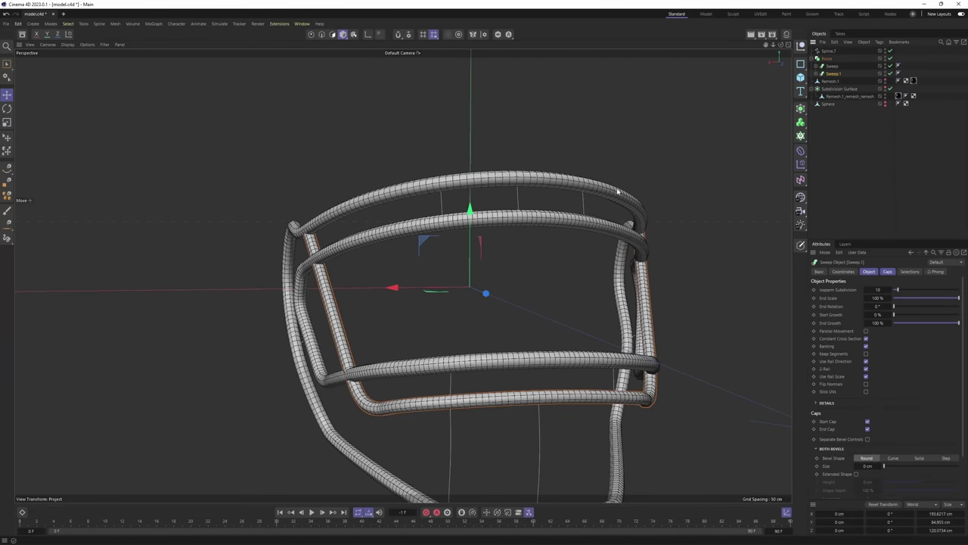
pyautogui.keyDown('alt'); pyautogui.moveTo(679, 189); pyautogui.dragTo(598, 119); pyautogui.keyUp('alt')
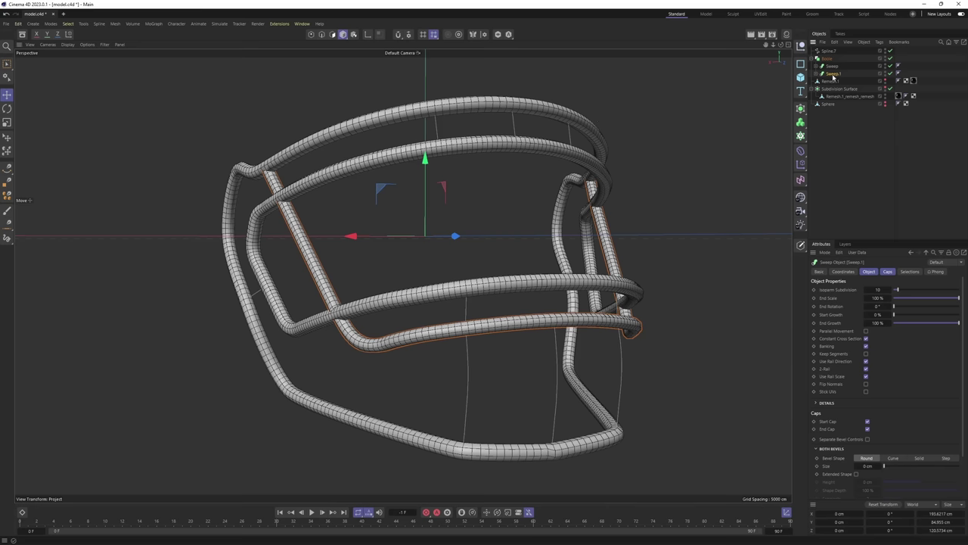
pyautogui.scroll(6, 311, 222)
pyautogui.scroll(-1, 255, 182)
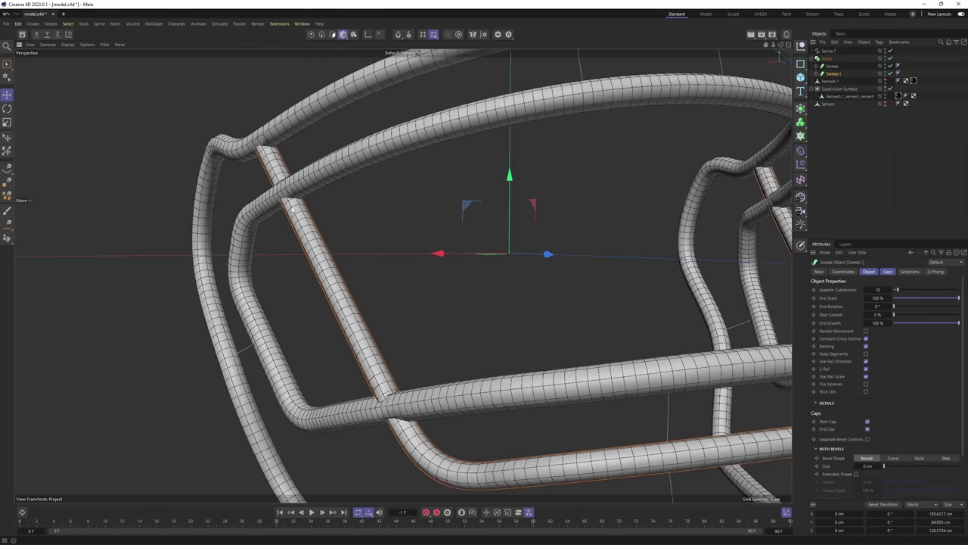
pyautogui.keyDown('alt'); pyautogui.moveTo(537, 261); pyautogui.dragTo(490, 226); pyautogui.keyUp('alt')
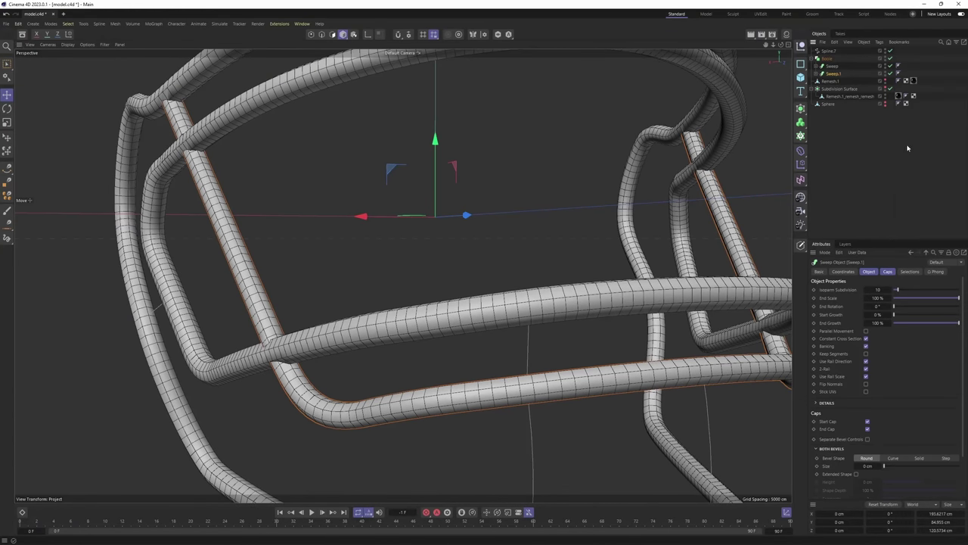
pyautogui.press('Delete')
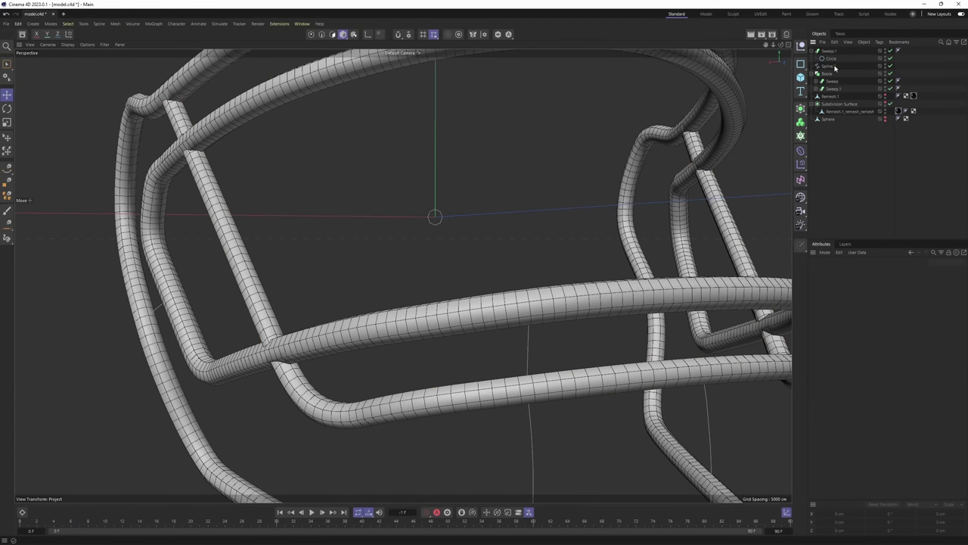
pyautogui.moveTo(833, 62); pyautogui.dragTo(834, 63)
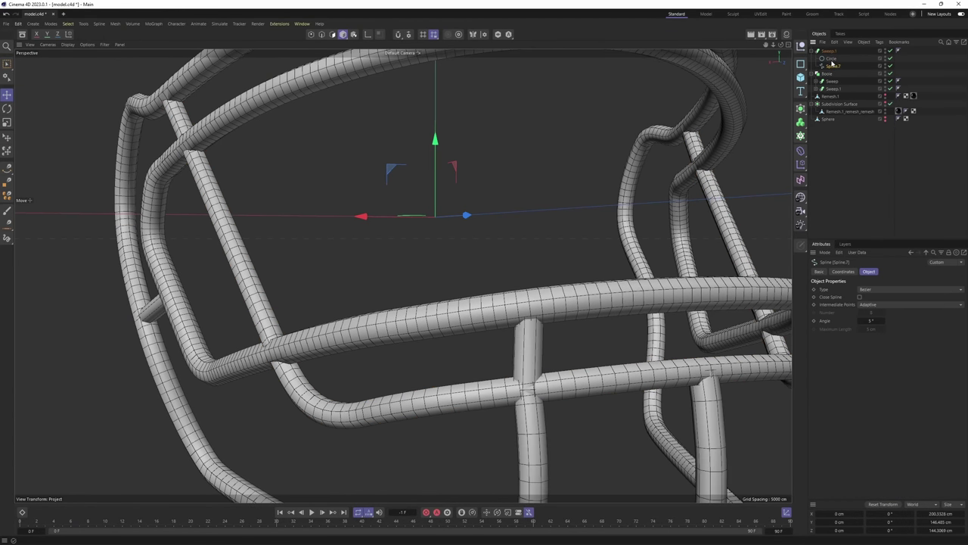
# Examine the new connector tubes from several angles, checking their thickness and how they meet the frame bars
pyautogui.scroll(-3, 616, 252)
pyautogui.keyDown('alt'); pyautogui.moveTo(616, 253); pyautogui.dragTo(578, 224); pyautogui.keyUp('alt')
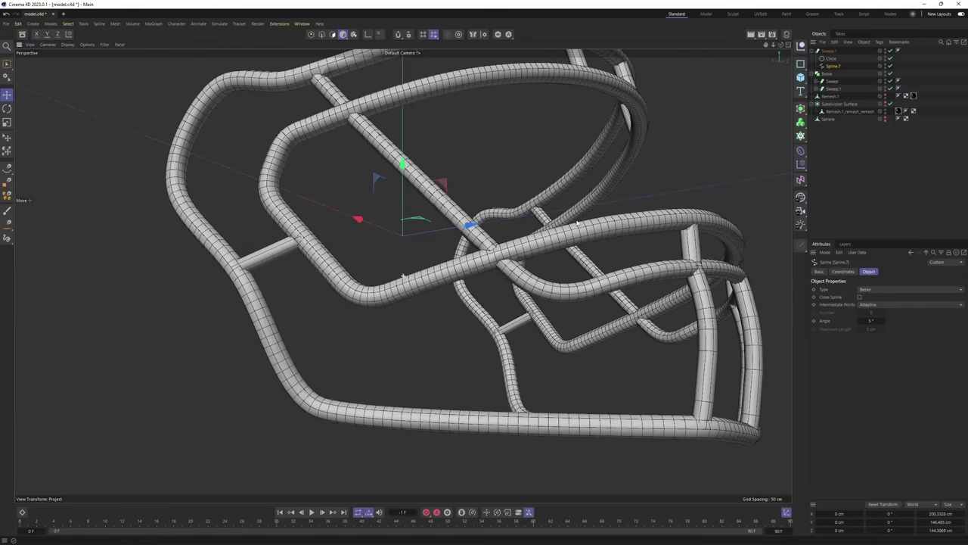
pyautogui.keyDown('alt'); pyautogui.moveTo(442, 254); pyautogui.dragTo(473, 215); pyautogui.keyUp('alt')
pyautogui.keyDown('alt'); pyautogui.moveTo(711, 291); pyautogui.dragTo(522, 269, button='middle'); pyautogui.keyUp('alt')
pyautogui.scroll(4, 530, 275)
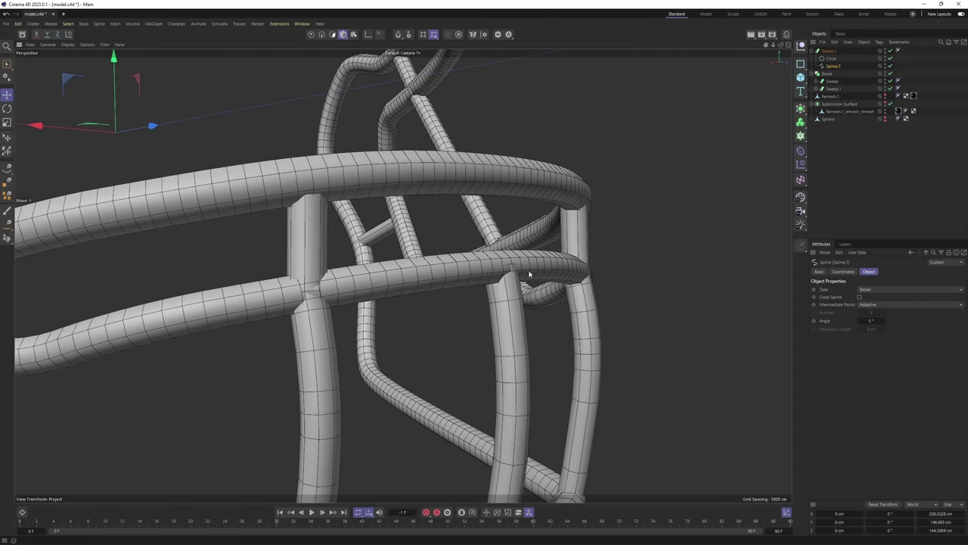
pyautogui.keyDown('alt'); pyautogui.moveTo(530, 275); pyautogui.dragTo(401, 273); pyautogui.keyUp('alt')
pyautogui.scroll(-3, 402, 273)
pyautogui.keyDown('alt'); pyautogui.moveTo(401, 273); pyautogui.dragTo(541, 316, button='middle'); pyautogui.keyUp('alt')
pyautogui.scroll(-2, 402, 274)
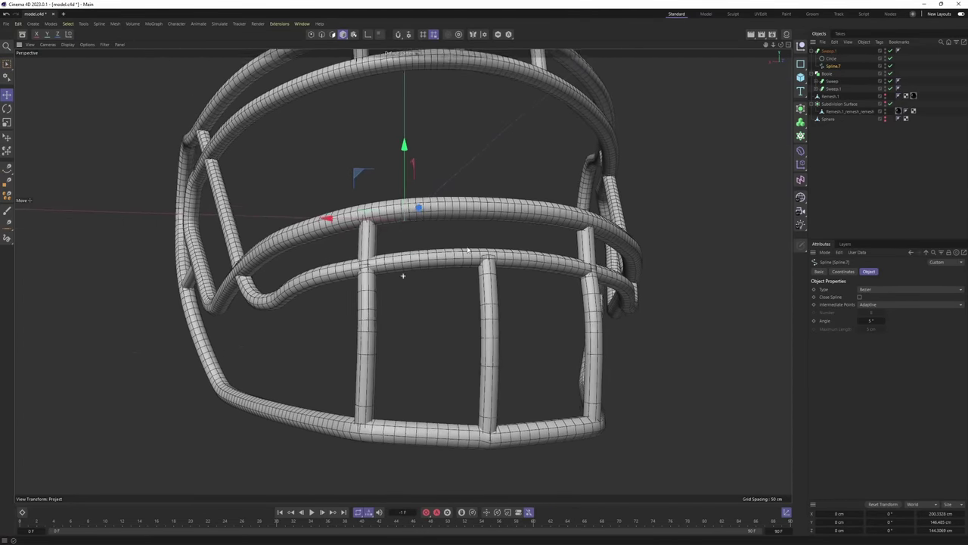
# Scale the connector sweep's circle profile down to about 5.6 cm across so the connectors are slightly thinner
pyautogui.keyDown('alt'); pyautogui.moveTo(402, 275); pyautogui.dragTo(450, 271); pyautogui.keyUp('alt')
pyautogui.click(834, 59)
pyautogui.press('t')
pyautogui.scroll(3, 419, 224)
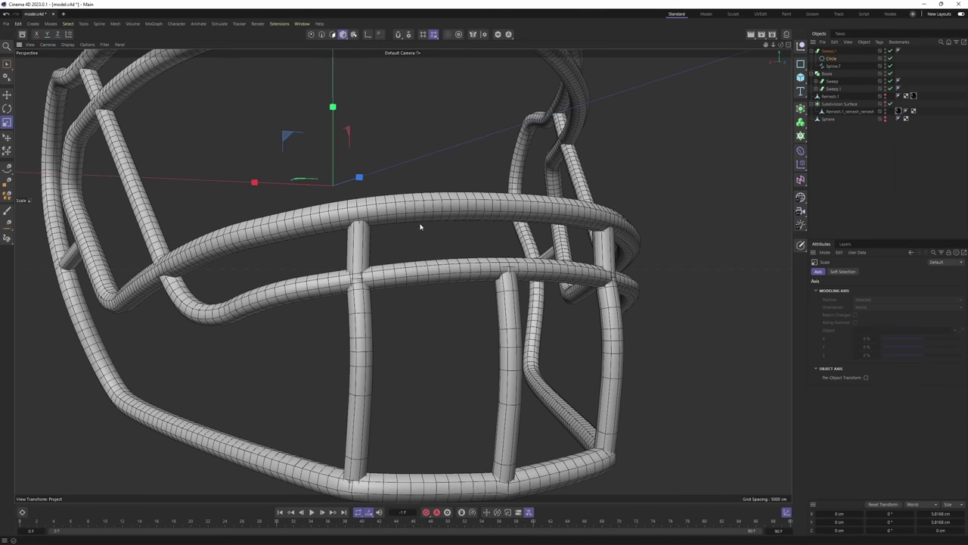
pyautogui.keyDown('alt'); pyautogui.moveTo(419, 225); pyautogui.dragTo(462, 246, button='middle'); pyautogui.keyUp('alt')
pyautogui.scroll(3, 462, 247)
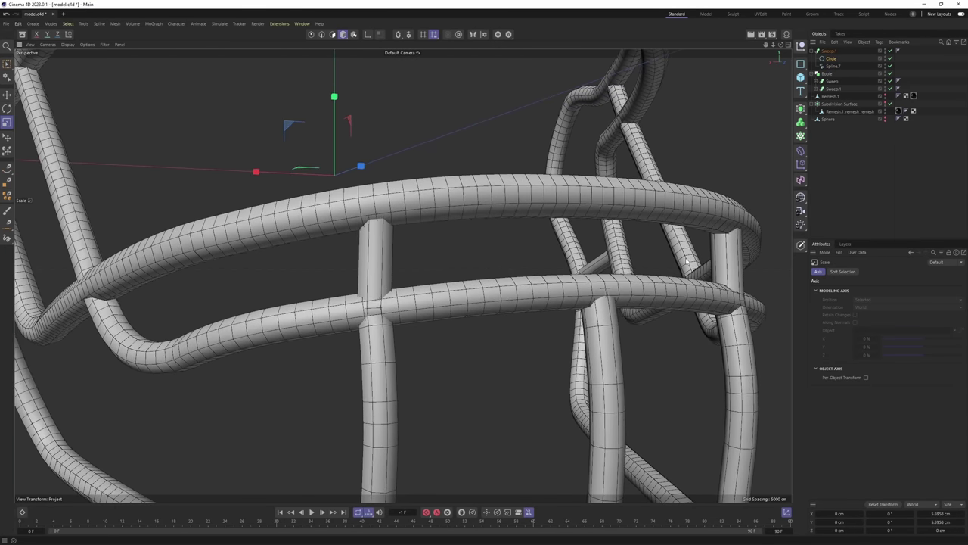
# In point mode, select the top endpoint of the centre lower connector spline where it meets the crossbar
pyautogui.keyDown('alt'); pyautogui.moveTo(686, 261); pyautogui.dragTo(653, 231, button='middle'); pyautogui.keyUp('alt')
pyautogui.keyDown('alt'); pyautogui.moveTo(652, 230); pyautogui.dragTo(577, 271); pyautogui.keyUp('alt')
pyautogui.scroll(2, 577, 270)
pyautogui.click(834, 66)
pyautogui.press('Return')
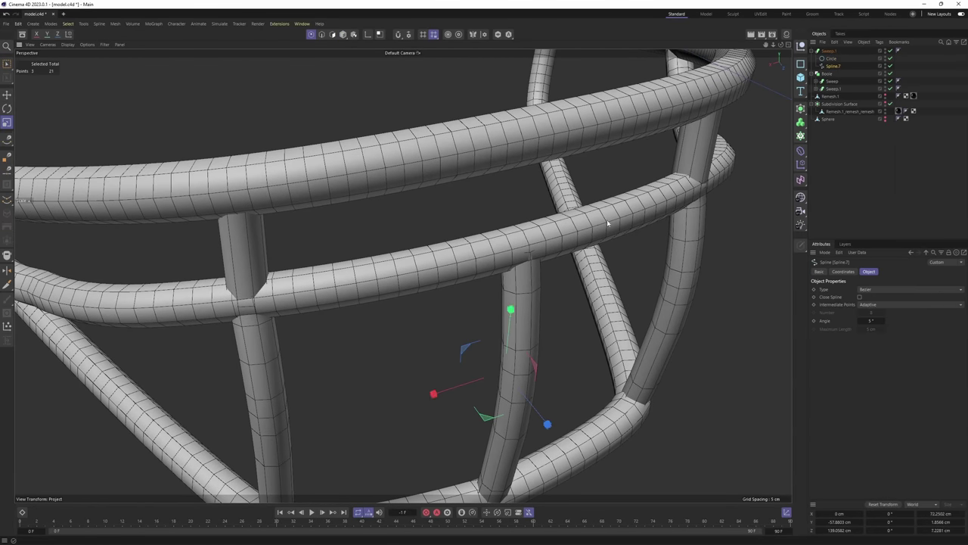
pyautogui.press('e')
pyautogui.press('0')
pyautogui.moveTo(520, 244); pyautogui.dragTo(555, 259)
pyautogui.scroll(5, 536, 259)
pyautogui.scroll(-4, 540, 271)
pyautogui.moveTo(555, 260)
pyautogui.keyDown('alt'); pyautogui.mouseDown()
pyautogui.moveTo(636, 245)
pyautogui.moveTo(551, 253)
pyautogui.mouseUp(); pyautogui.keyUp('alt')
pyautogui.scroll(-5, 551, 253)
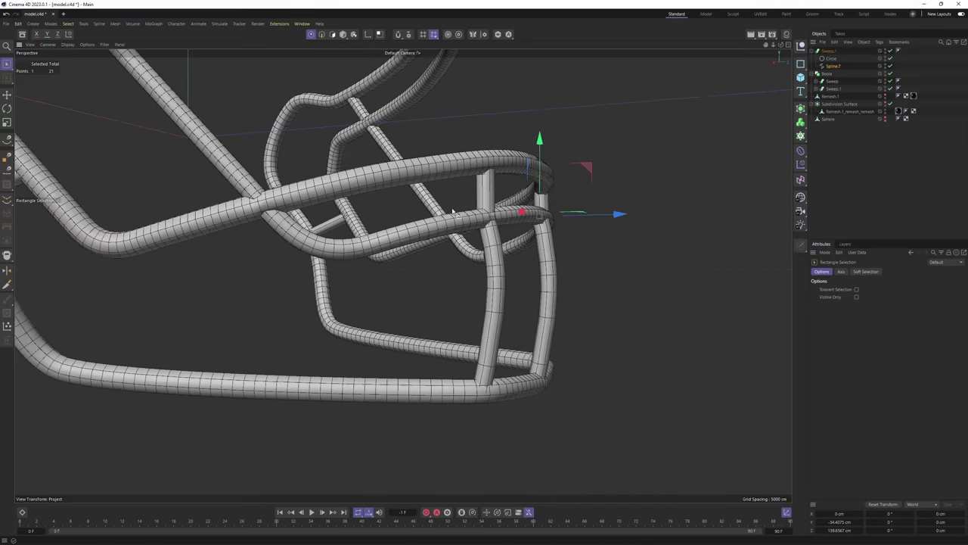
# Inspect the connector junctions around the sides and front of the face guard
pyautogui.keyDown('alt'); pyautogui.moveTo(446, 313); pyautogui.dragTo(431, 281); pyautogui.keyUp('alt')
pyautogui.keyDown('alt'); pyautogui.moveTo(480, 260); pyautogui.dragTo(415, 219); pyautogui.keyUp('alt')
pyautogui.scroll(-5, 622, 213)
pyautogui.keyDown('alt'); pyautogui.moveTo(623, 213); pyautogui.dragTo(378, 226); pyautogui.keyUp('alt')
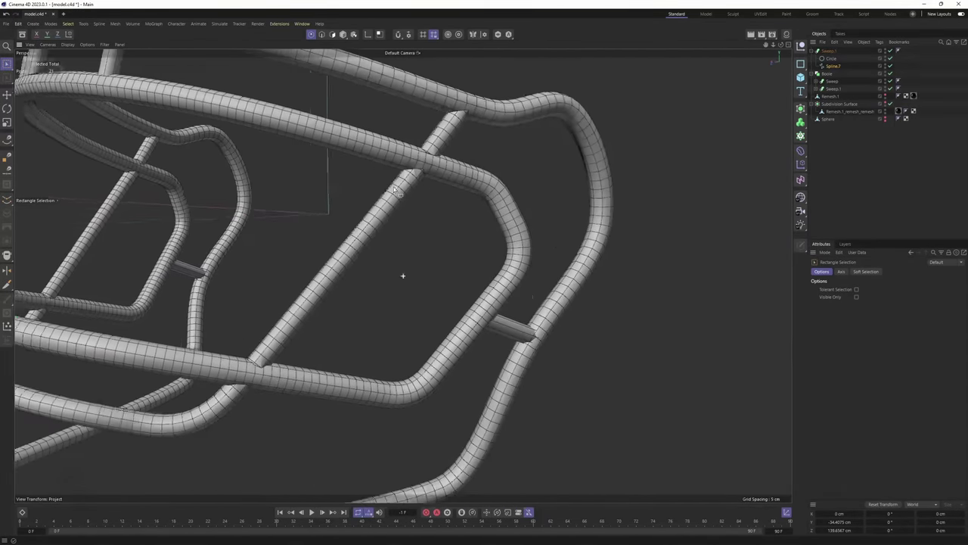
pyautogui.scroll(5, 532, 320)
pyautogui.keyDown('alt'); pyautogui.moveTo(540, 304); pyautogui.dragTo(416, 212); pyautogui.keyUp('alt')
pyautogui.scroll(-5, 596, 324)
pyautogui.scroll(5, 439, 220)
# Set the connector spline's intermediate points to Uniform so the connector tubes get evenly spaced segments, and collapse the connector sweep
pyautogui.click(830, 59)
pyautogui.press('t')
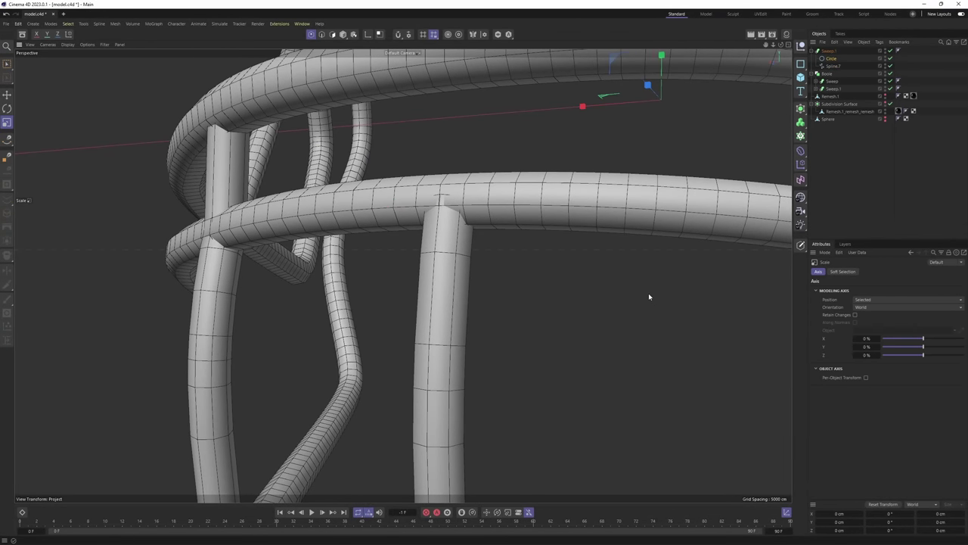
pyautogui.keyDown('alt'); pyautogui.moveTo(633, 294); pyautogui.dragTo(415, 374); pyautogui.keyUp('alt')
pyautogui.click(881, 304)
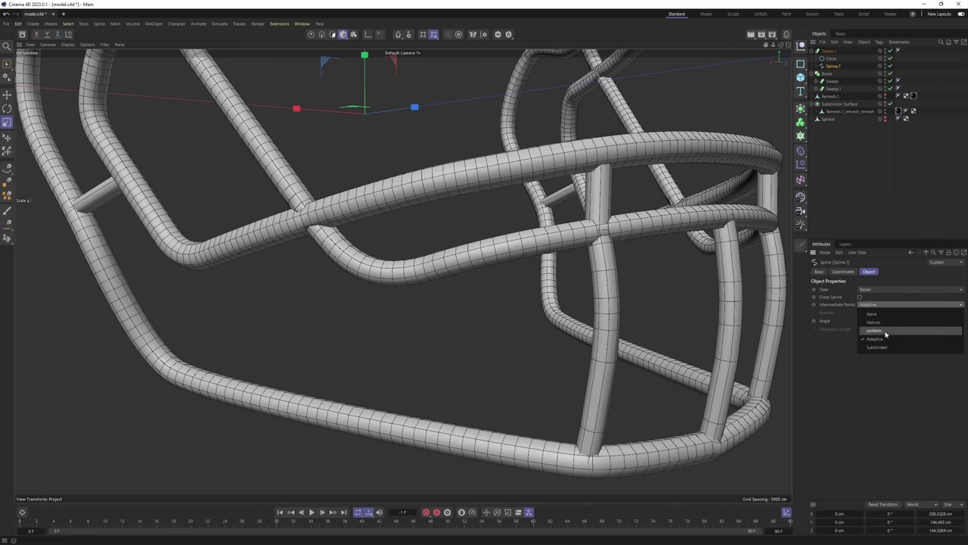
pyautogui.click(885, 333)
pyautogui.keyDown('alt'); pyautogui.moveTo(707, 301); pyautogui.dragTo(393, 307); pyautogui.keyUp('alt')
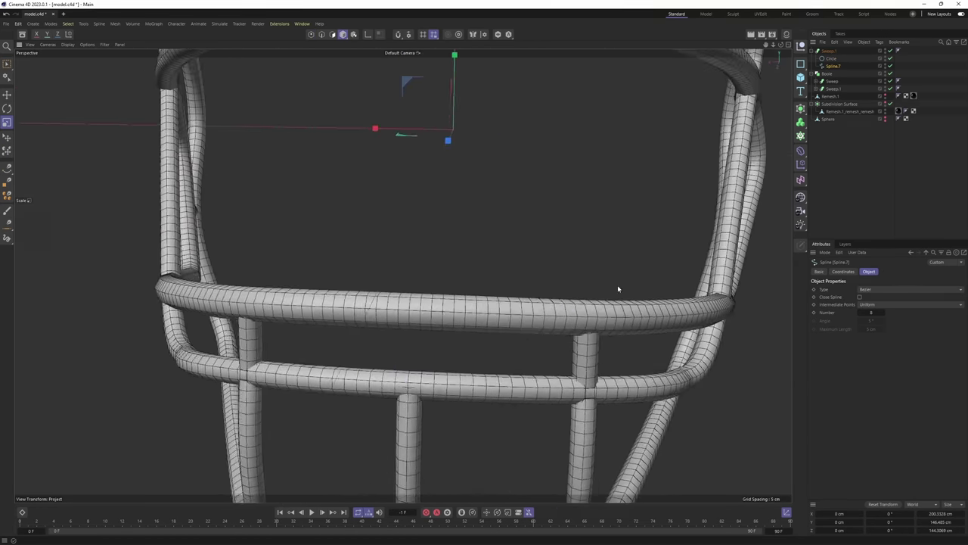
pyautogui.scroll(5, 715, 233)
pyautogui.keyDown('alt'); pyautogui.moveTo(688, 256); pyautogui.dragTo(359, 265); pyautogui.keyUp('alt')
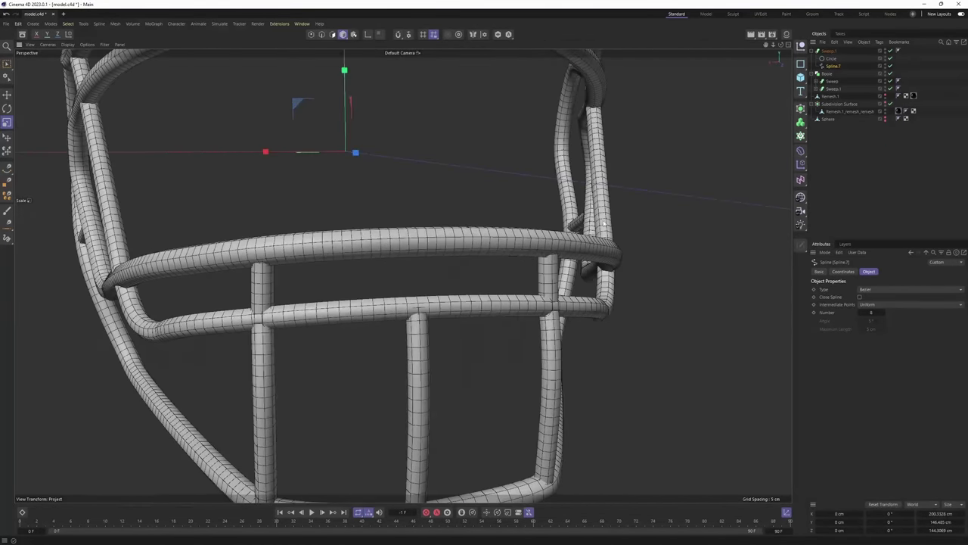
pyautogui.click(840, 163)
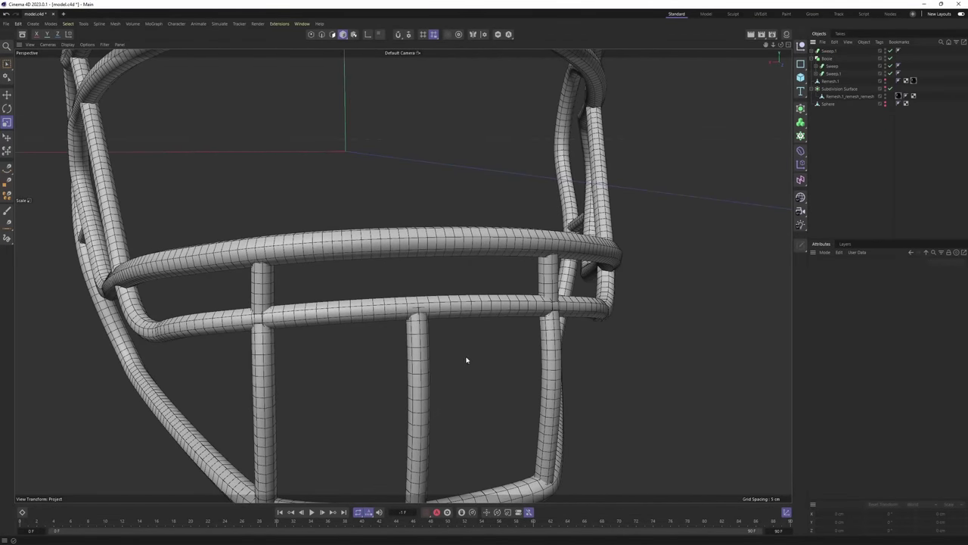
# Move the centre lower connector's top endpoint so its tube end stays inside the crossbar instead of poking through
pyautogui.keyDown('alt'); pyautogui.moveTo(466, 360); pyautogui.dragTo(496, 220, button='right'); pyautogui.keyUp('alt')
pyautogui.moveTo(402, 266)
pyautogui.keyDown('alt'); pyautogui.mouseDown()
pyautogui.moveTo(533, 244)
pyautogui.moveTo(403, 268)
pyautogui.mouseUp(); pyautogui.keyUp('alt')
pyautogui.keyDown('alt'); pyautogui.moveTo(403, 276); pyautogui.dragTo(433, 247, button='right'); pyautogui.keyUp('alt')
pyautogui.keyDown('alt'); pyautogui.moveTo(408, 254); pyautogui.dragTo(454, 248); pyautogui.keyUp('alt')
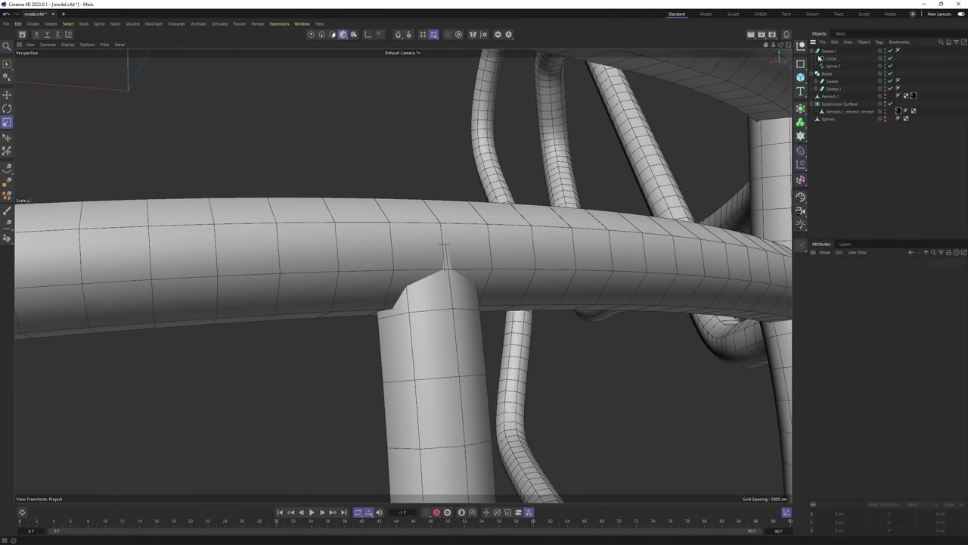
pyautogui.click(833, 65)
pyautogui.press('Return')
pyautogui.press('e')
pyautogui.keyDown('alt'); pyautogui.moveTo(410, 261); pyautogui.dragTo(462, 246); pyautogui.keyUp('alt')
pyautogui.click(839, 96)
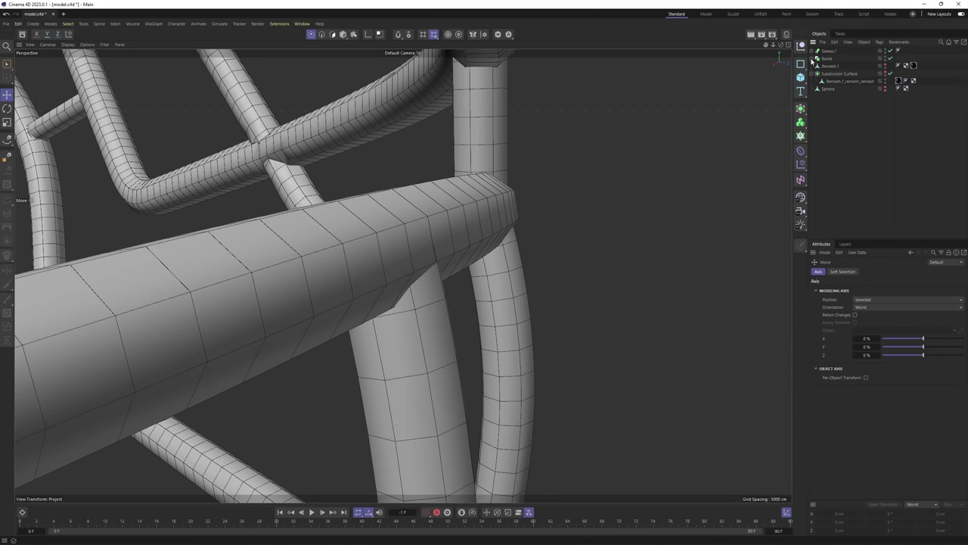
# Nest the existing Boole and the connector sweep in a new Boole set to A union B, and inspect the joints
pyautogui.click(813, 60)
pyautogui.click(800, 108)
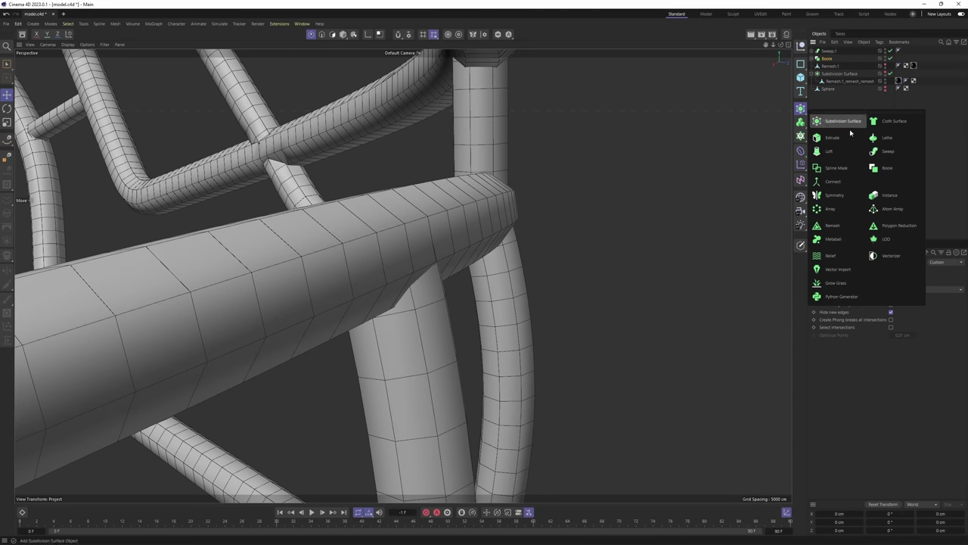
pyautogui.keyDown('alt'); pyautogui.click(889, 168); pyautogui.keyUp('alt')
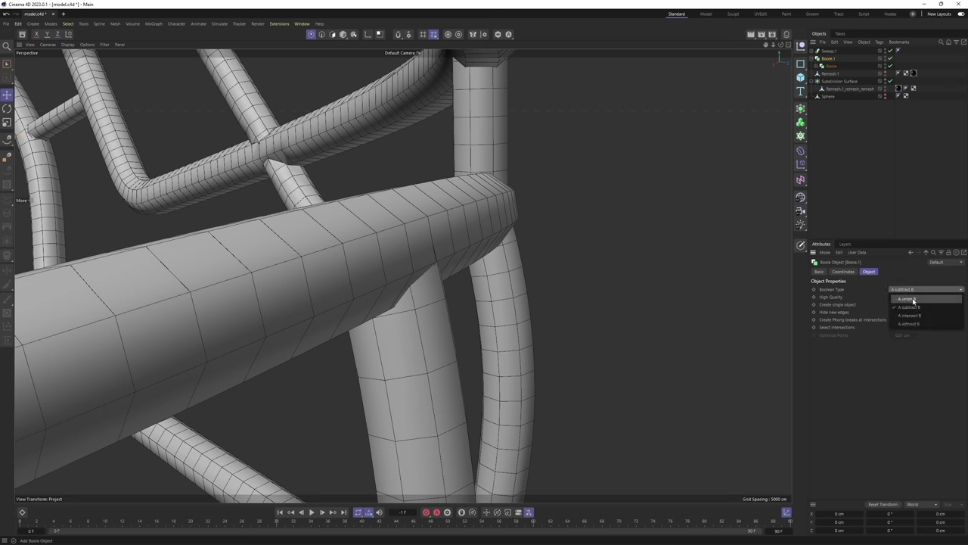
pyautogui.click(914, 300)
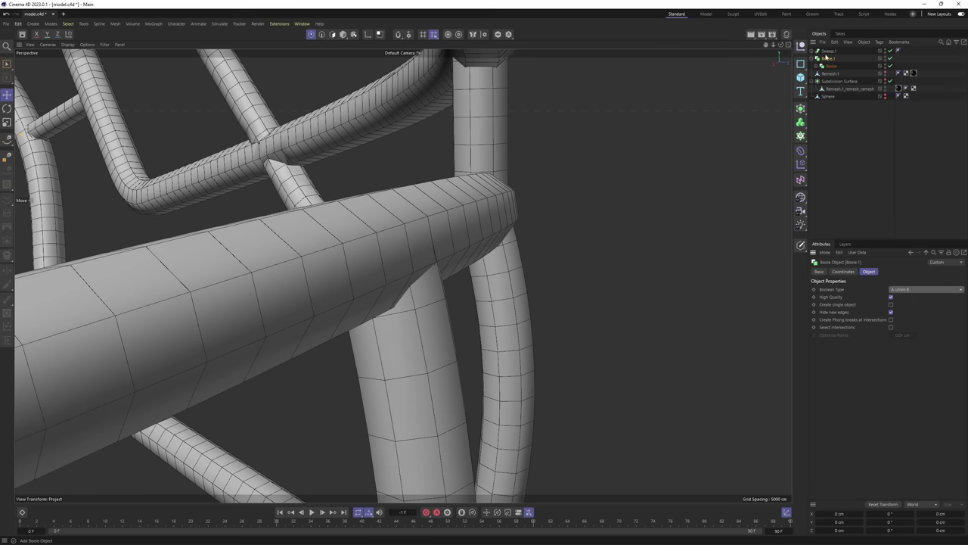
pyautogui.moveTo(829, 52); pyautogui.dragTo(832, 69)
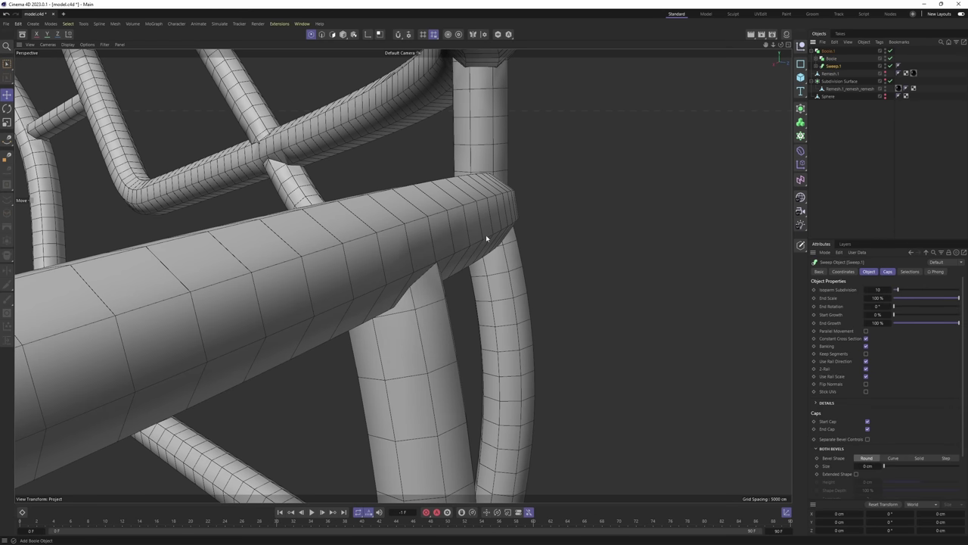
pyautogui.scroll(6, 482, 241)
pyautogui.keyDown('alt'); pyautogui.moveTo(449, 233); pyautogui.dragTo(488, 226); pyautogui.keyUp('alt')
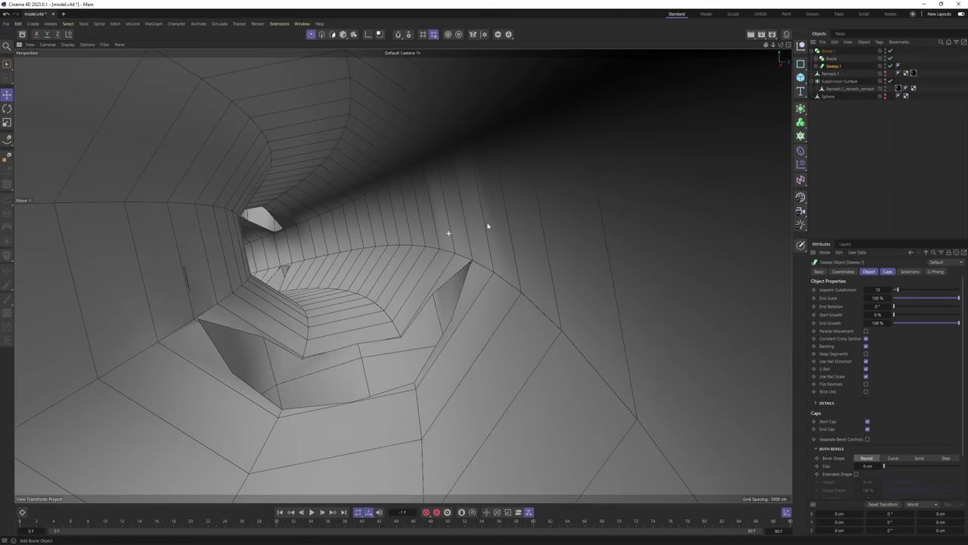
pyautogui.scroll(-15, 448, 258)
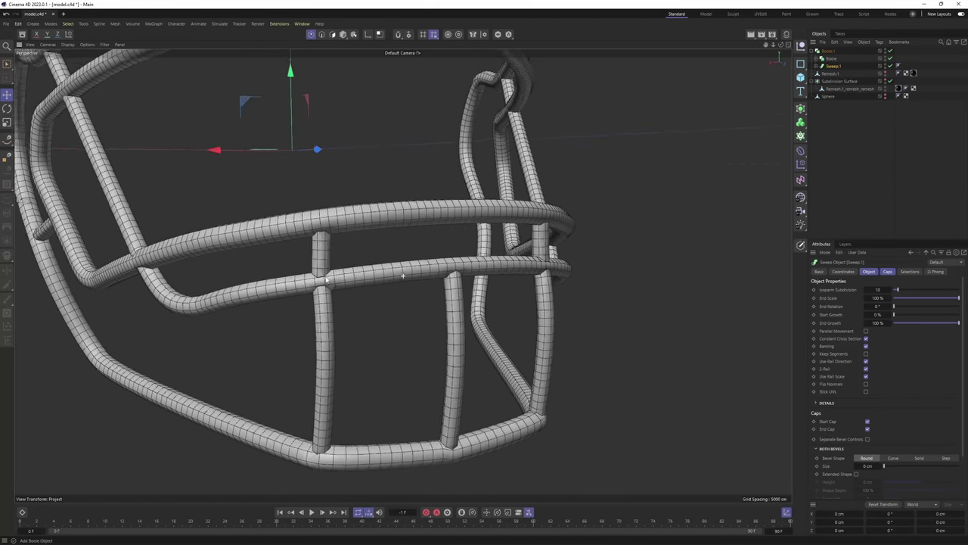
pyautogui.scroll(12, 366, 237)
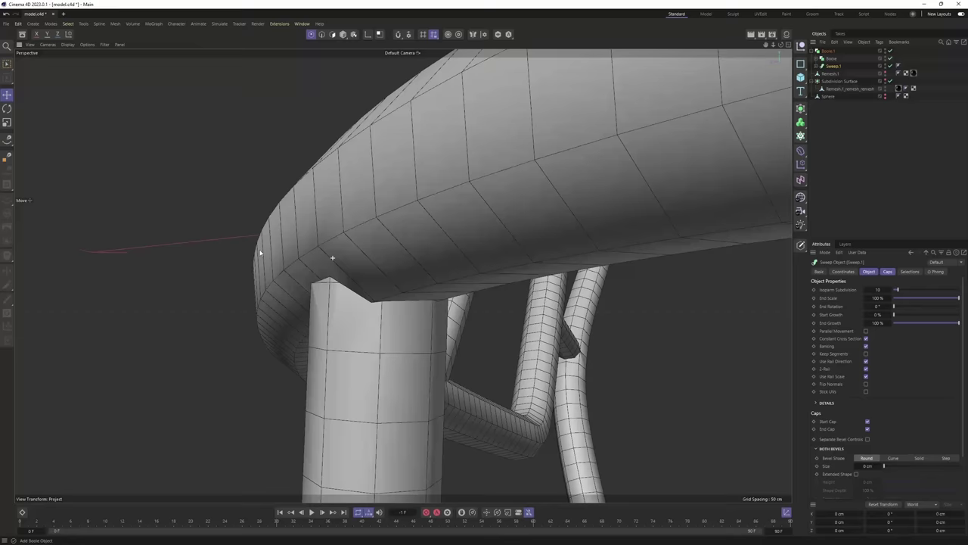
pyautogui.scroll(5, 260, 253)
pyautogui.scroll(-15, 220, 264)
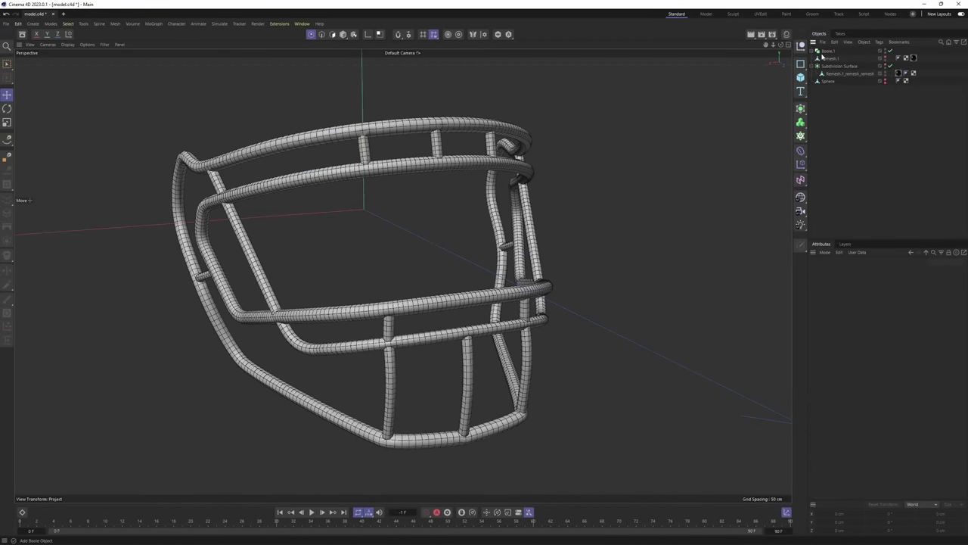
# Add a Remesh generator as the parent of the combined face guard Boole
pyautogui.keyDown('alt'); pyautogui.moveTo(623, 227); pyautogui.dragTo(649, 242, button='middle'); pyautogui.keyUp('alt')
pyautogui.scroll(1, 649, 242)
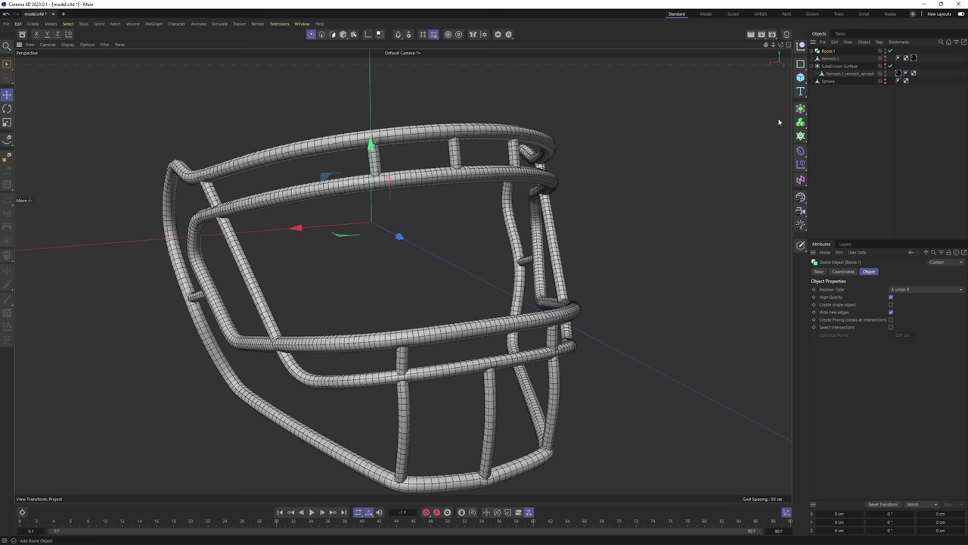
pyautogui.click(801, 108)
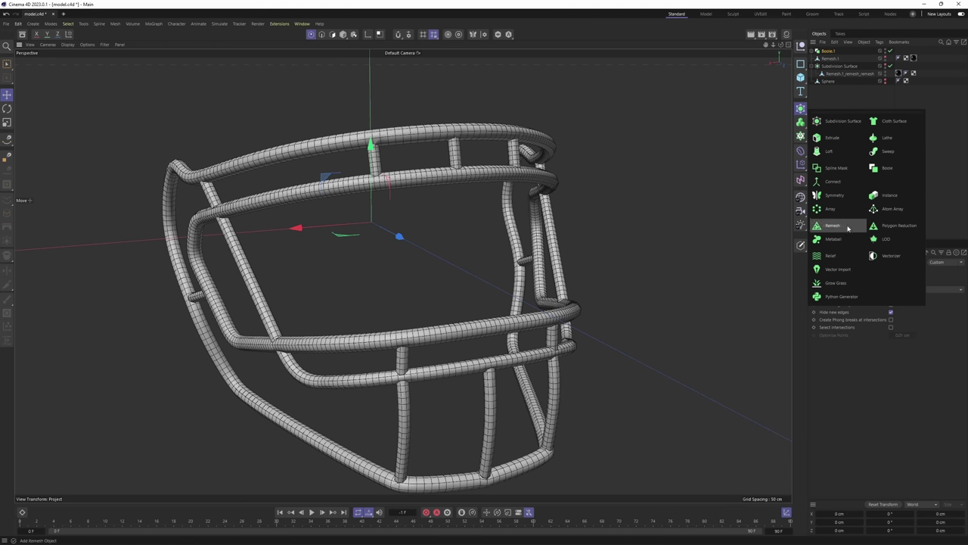
pyautogui.click(832, 225)
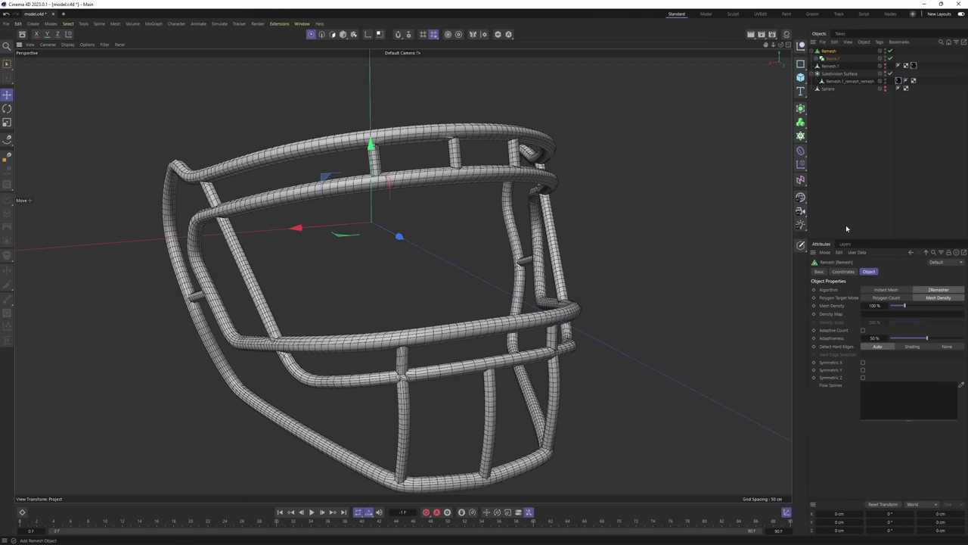
# Examine the remeshed topology where the diagonal bar joins the upper frame tubes
pyautogui.keyDown('alt'); pyautogui.moveTo(358, 217); pyautogui.dragTo(459, 262, button='middle'); pyautogui.keyUp('alt')
pyautogui.keyDown('alt'); pyautogui.moveTo(458, 262); pyautogui.dragTo(225, 274); pyautogui.keyUp('alt')
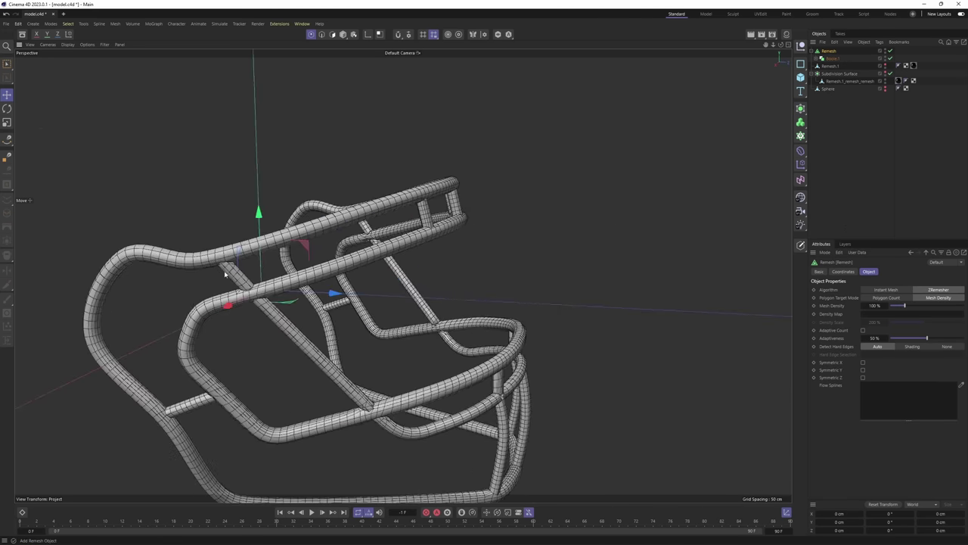
pyautogui.keyDown('alt'); pyautogui.moveTo(201, 287); pyautogui.dragTo(268, 258, button='right'); pyautogui.keyUp('alt')
pyautogui.keyDown('alt'); pyautogui.moveTo(267, 259); pyautogui.dragTo(294, 270, button='middle'); pyautogui.keyUp('alt')
pyautogui.scroll(8, 293, 271)
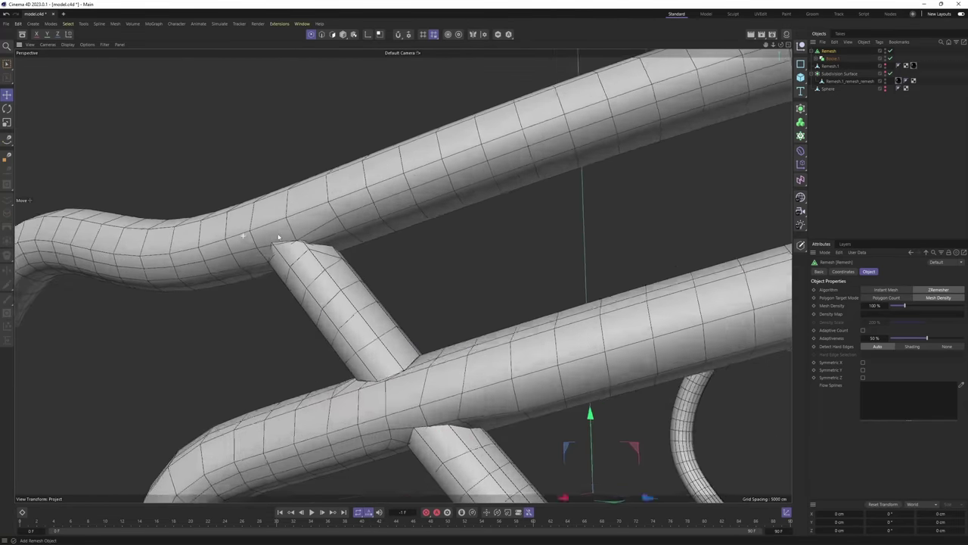
pyautogui.scroll(-2, 294, 281)
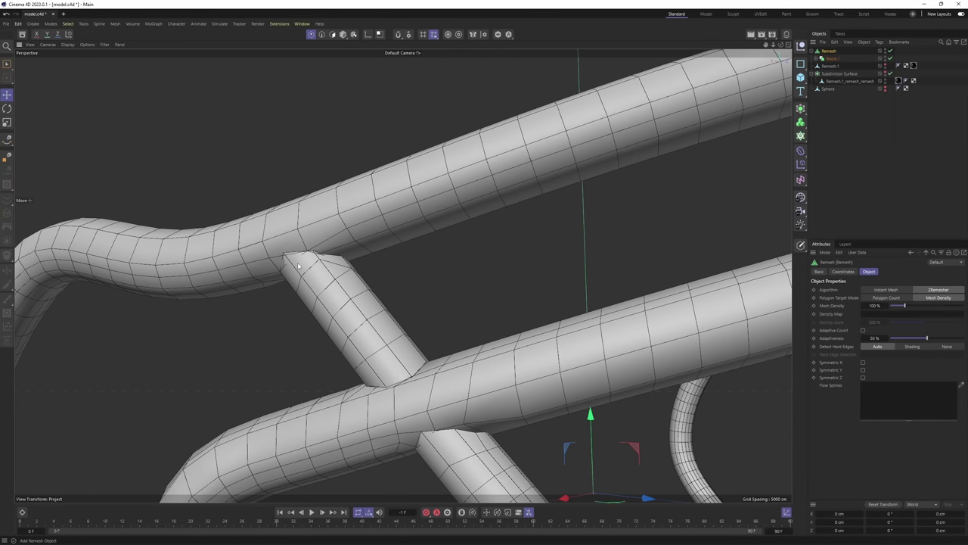
# Enable Create single object on both nested Booles under the Remesh generator
pyautogui.keyDown('alt'); pyautogui.moveTo(297, 265); pyautogui.dragTo(401, 254); pyautogui.keyUp('alt')
pyautogui.scroll(5, 325, 252)
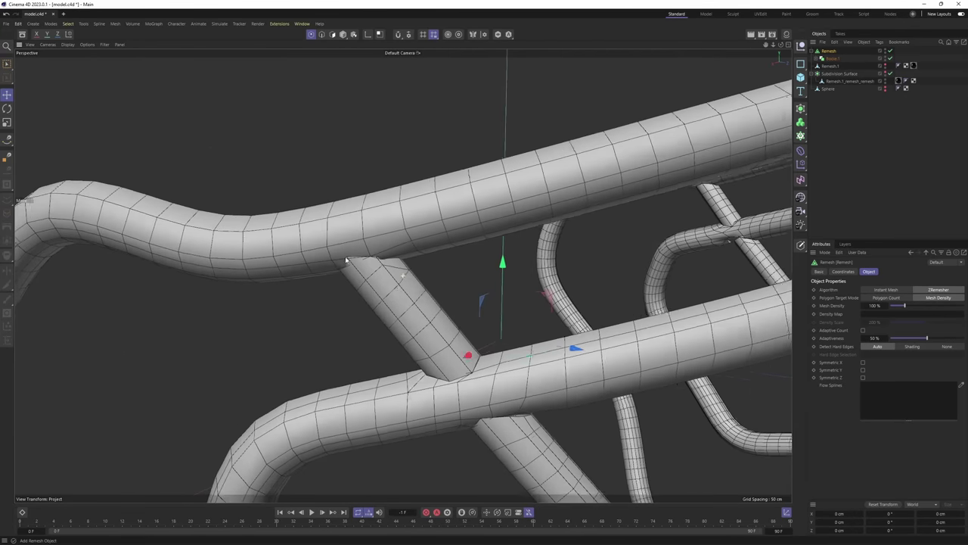
pyautogui.click(818, 58)
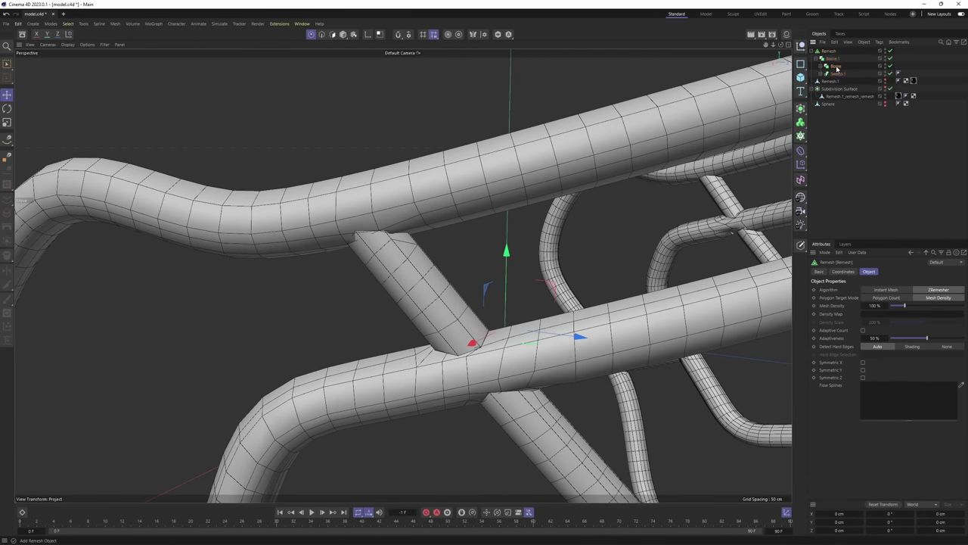
pyautogui.click(832, 59)
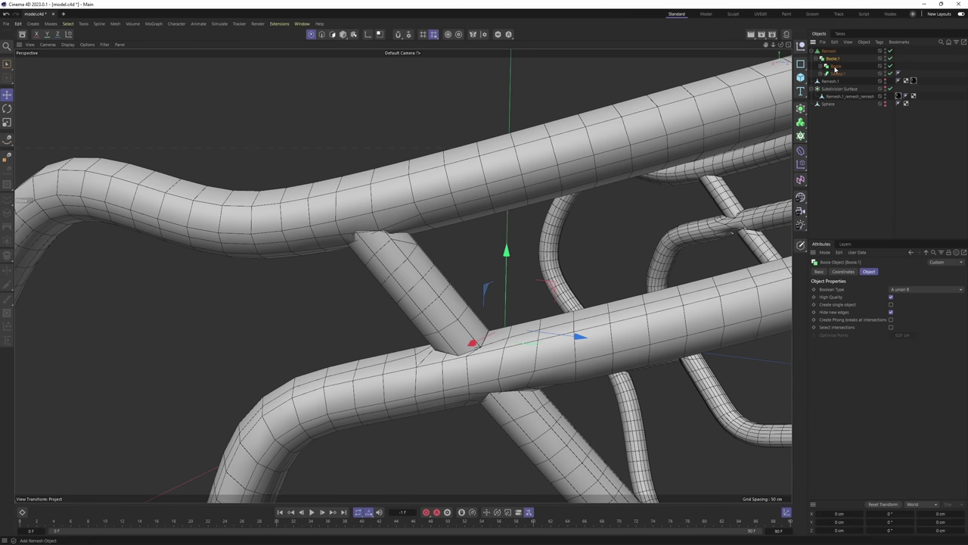
pyautogui.click(891, 304)
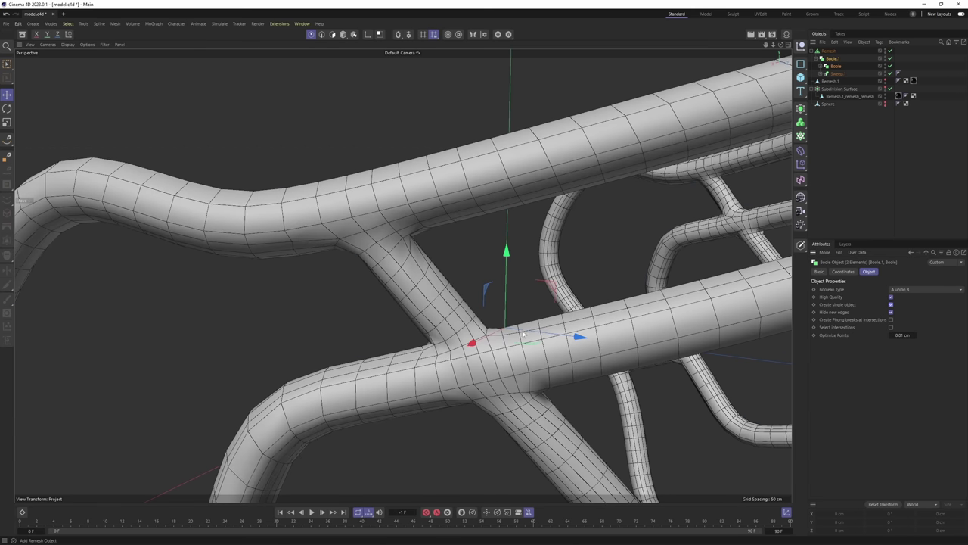
# Examine the remeshed topology at the joints between the diagonal bars, crossbars and frame tubes all around the face guard
pyautogui.keyDown('alt'); pyautogui.moveTo(438, 270); pyautogui.dragTo(458, 233, button='middle'); pyautogui.keyUp('alt')
pyautogui.keyDown('alt'); pyautogui.moveTo(457, 233); pyautogui.dragTo(439, 208); pyautogui.keyUp('alt')
pyautogui.keyDown('alt'); pyautogui.moveTo(439, 208); pyautogui.dragTo(278, 211, button='right'); pyautogui.keyUp('alt')
pyautogui.keyDown('alt'); pyautogui.moveTo(448, 361); pyautogui.dragTo(409, 307, button='middle'); pyautogui.keyUp('alt')
pyautogui.keyDown('alt'); pyautogui.moveTo(409, 306); pyautogui.dragTo(435, 306, button='right'); pyautogui.keyUp('alt')
pyautogui.keyDown('alt'); pyautogui.moveTo(435, 305); pyautogui.dragTo(345, 310); pyautogui.keyUp('alt')
pyautogui.keyDown('alt'); pyautogui.moveTo(651, 321); pyautogui.dragTo(474, 329, button='middle'); pyautogui.keyUp('alt')
pyautogui.keyDown('alt'); pyautogui.moveTo(474, 329); pyautogui.dragTo(370, 325); pyautogui.keyUp('alt')
pyautogui.keyDown('alt'); pyautogui.moveTo(371, 326); pyautogui.dragTo(325, 322, button='right'); pyautogui.keyUp('alt')
pyautogui.keyDown('alt'); pyautogui.moveTo(326, 322); pyautogui.dragTo(566, 340); pyautogui.keyUp('alt')
pyautogui.keyDown('alt'); pyautogui.moveTo(317, 215); pyautogui.dragTo(424, 234); pyautogui.keyUp('alt')
pyautogui.keyDown('alt'); pyautogui.moveTo(335, 224); pyautogui.dragTo(424, 226, button='right'); pyautogui.keyUp('alt')
pyautogui.keyDown('alt'); pyautogui.moveTo(424, 226); pyautogui.dragTo(452, 236); pyautogui.keyUp('alt')
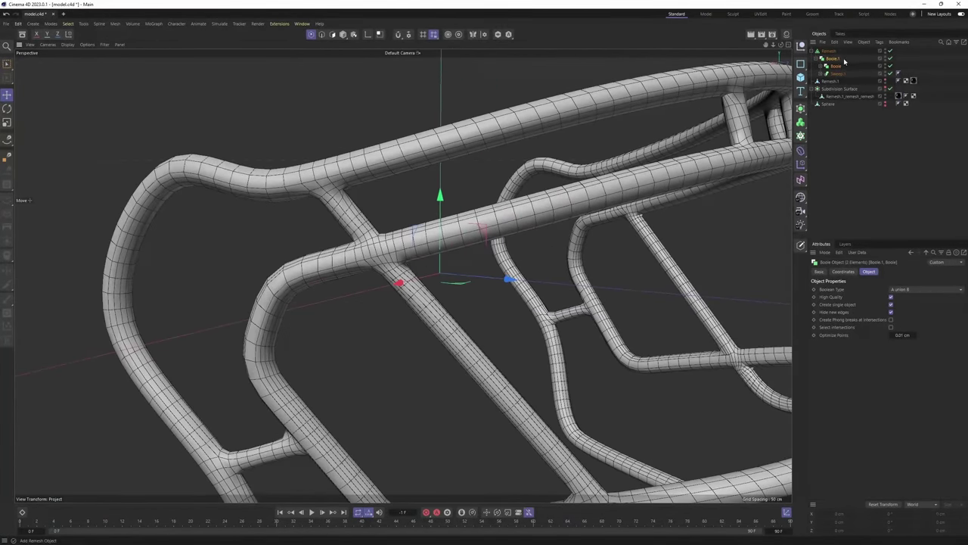
# Set the Remesh generator's mesh density to 200% and its adaptiveness to 0%
pyautogui.click(830, 51)
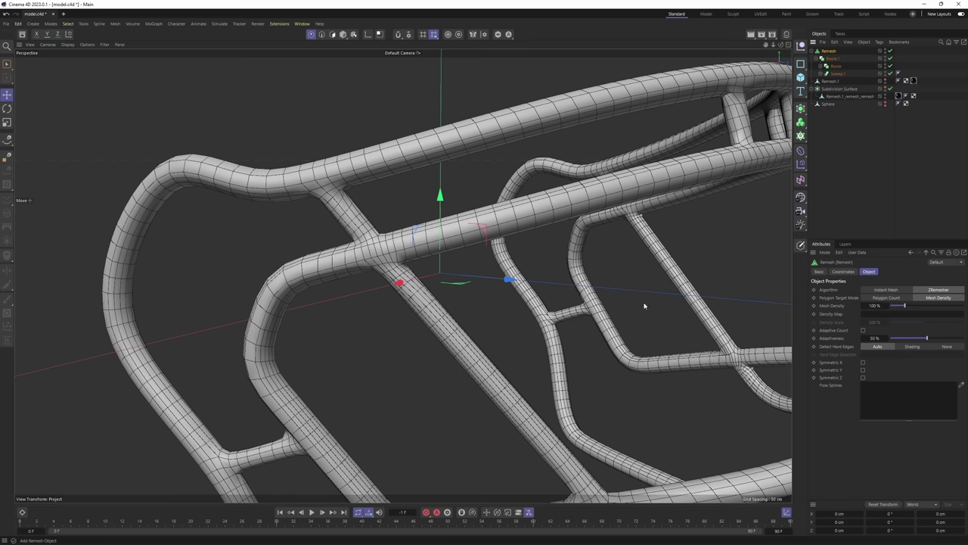
pyautogui.keyDown('alt'); pyautogui.moveTo(542, 263); pyautogui.dragTo(459, 358); pyautogui.keyUp('alt')
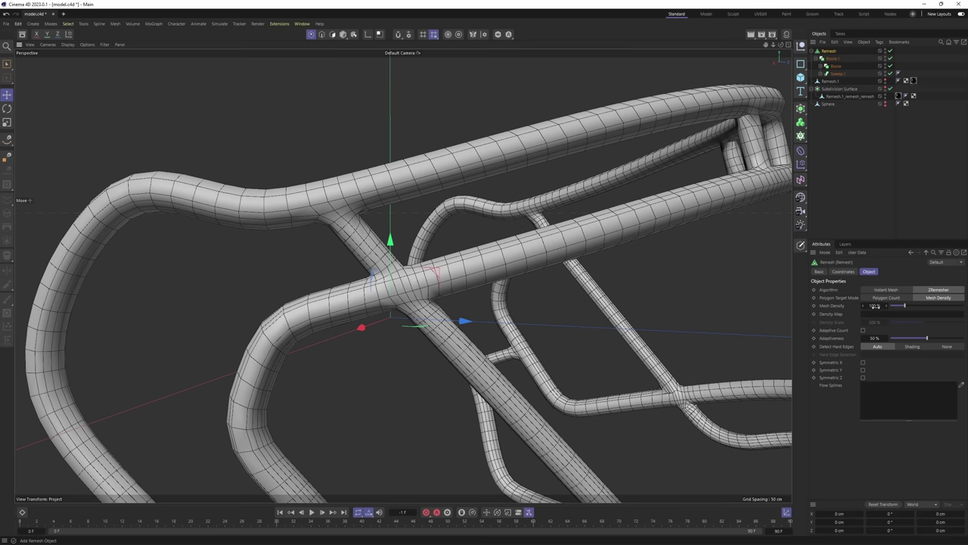
pyautogui.click(876, 306)
pyautogui.press('Return')
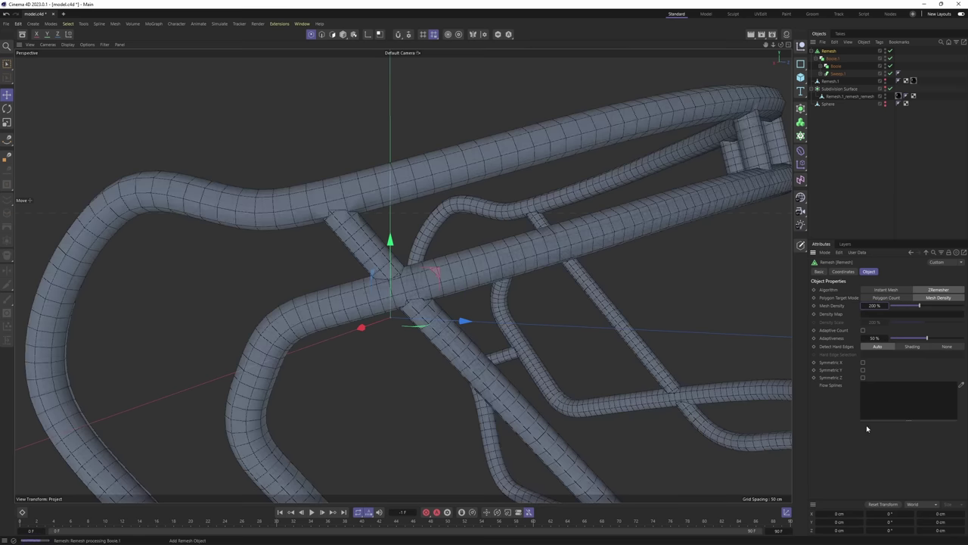
pyautogui.moveTo(901, 339); pyautogui.dragTo(880, 340)
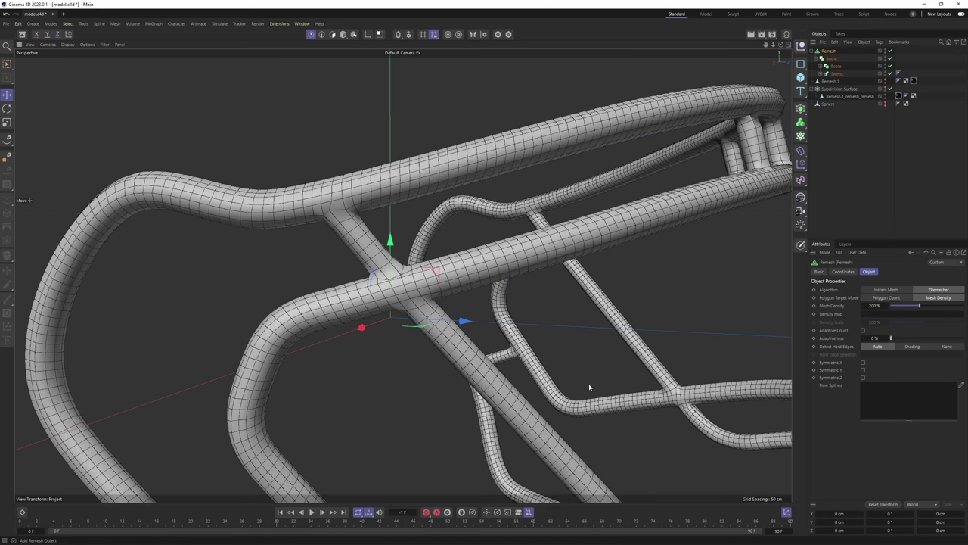
# Switch the Remesh generator's hard edge detection to Shading
pyautogui.keyDown('alt'); pyautogui.moveTo(590, 387); pyautogui.dragTo(463, 298); pyautogui.keyUp('alt')
pyautogui.keyDown('alt'); pyautogui.moveTo(605, 387); pyautogui.dragTo(490, 349, button='middle'); pyautogui.keyUp('alt')
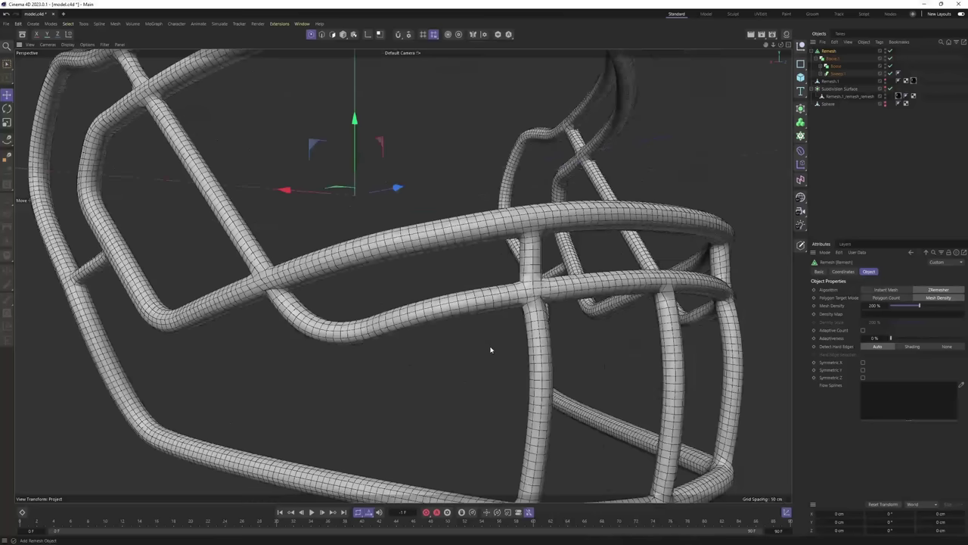
pyautogui.keyDown('alt'); pyautogui.moveTo(491, 350); pyautogui.dragTo(523, 352); pyautogui.keyUp('alt')
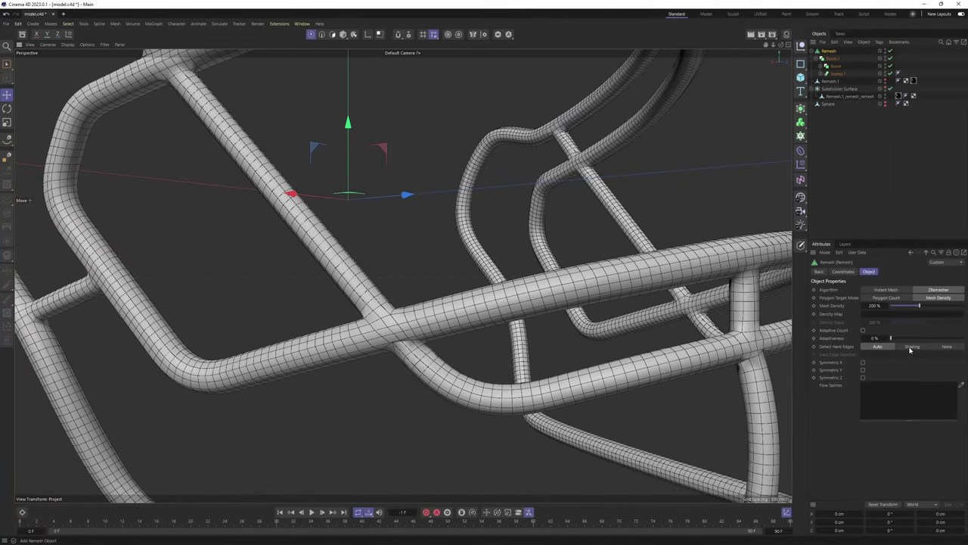
pyautogui.click(911, 347)
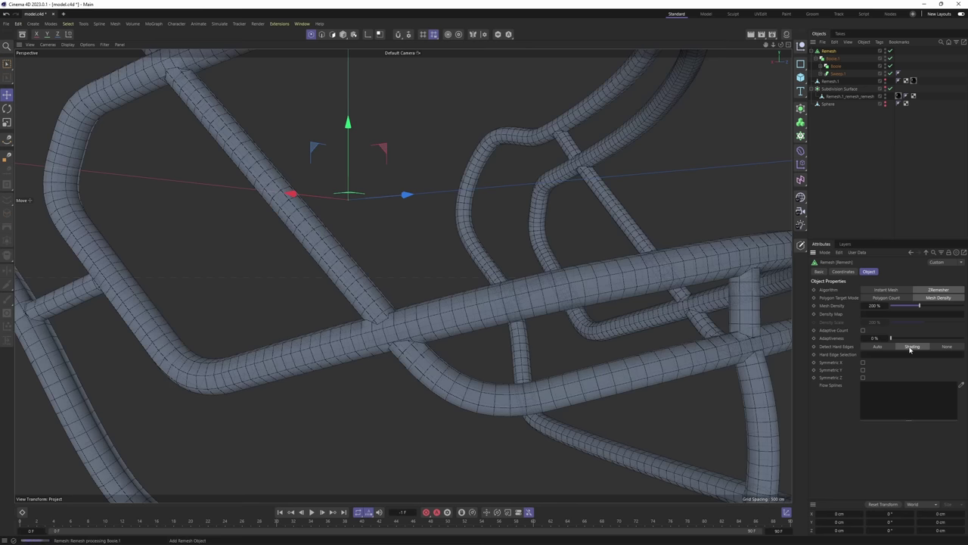
pyautogui.scroll(3, 421, 331)
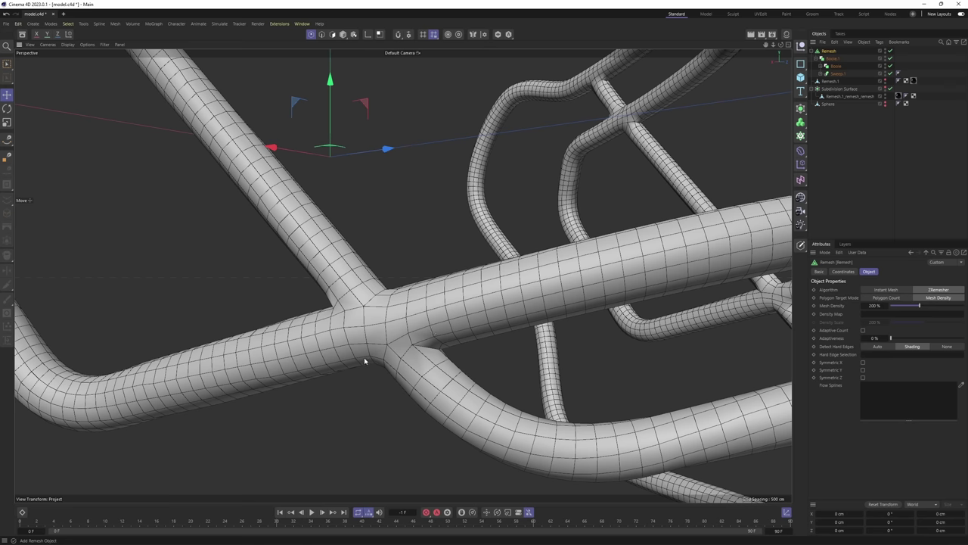
# Inspect the remeshed tube joints and convert the Remesh generator into an editable polygon object
pyautogui.keyDown('alt'); pyautogui.moveTo(365, 361); pyautogui.dragTo(432, 340); pyautogui.keyUp('alt')
pyautogui.scroll(-5, 432, 340)
pyautogui.keyDown('alt'); pyautogui.moveTo(402, 275); pyautogui.dragTo(512, 335); pyautogui.keyUp('alt')
pyautogui.scroll(2, 445, 298)
pyautogui.keyDown('alt'); pyautogui.moveTo(368, 297); pyautogui.dragTo(415, 298); pyautogui.keyUp('alt')
pyautogui.scroll(4, 450, 299)
pyautogui.scroll(-2, 449, 299)
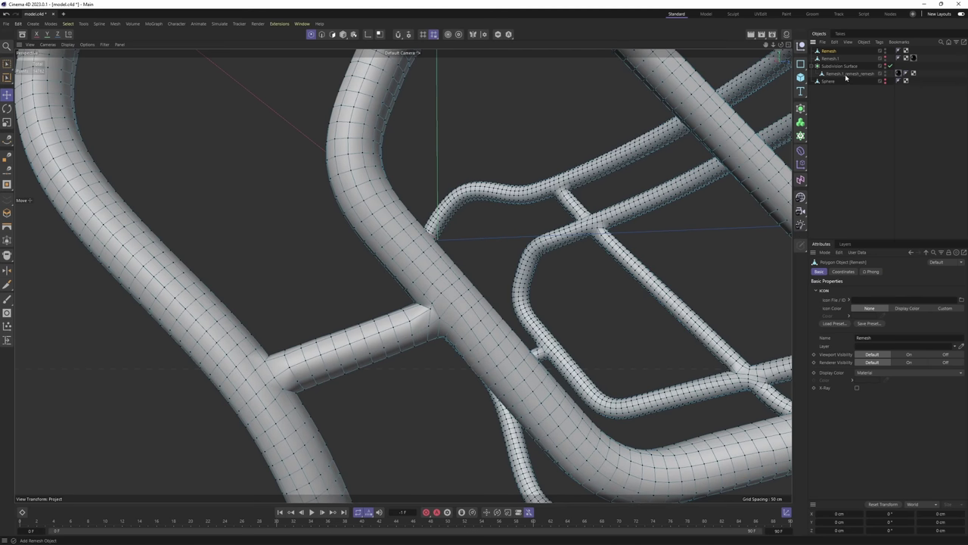
pyautogui.scroll(-3, 604, 191)
pyautogui.press('Return')
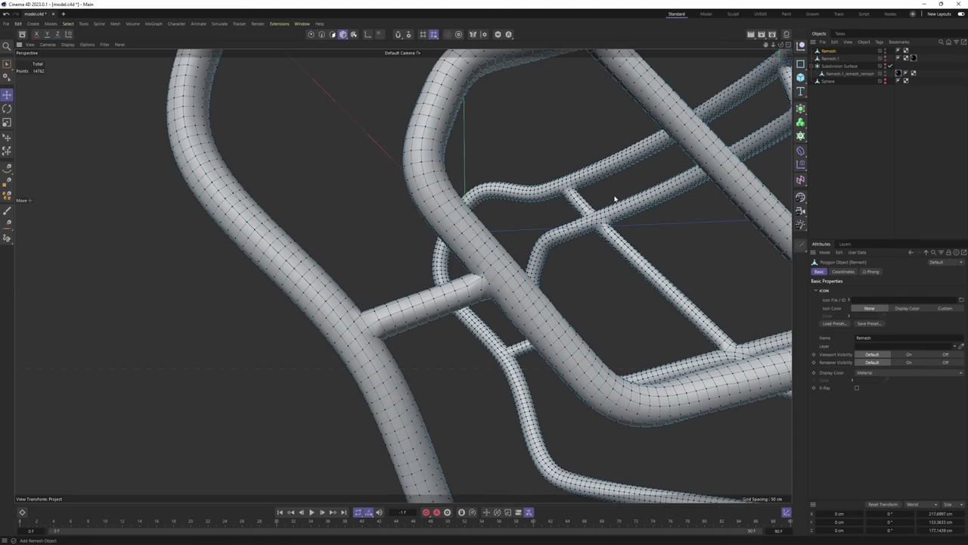
pyautogui.scroll(-3, 616, 201)
pyautogui.keyDown('alt'); pyautogui.moveTo(616, 201); pyautogui.dragTo(684, 197); pyautogui.keyUp('alt')
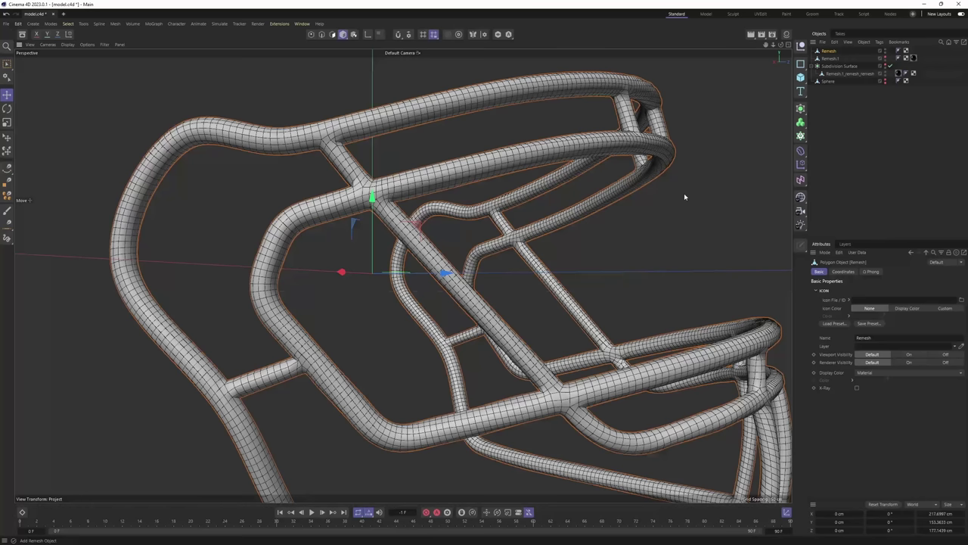
# Add a Smoothing deformer as a child of the editable face guard mesh
pyautogui.click(802, 153)
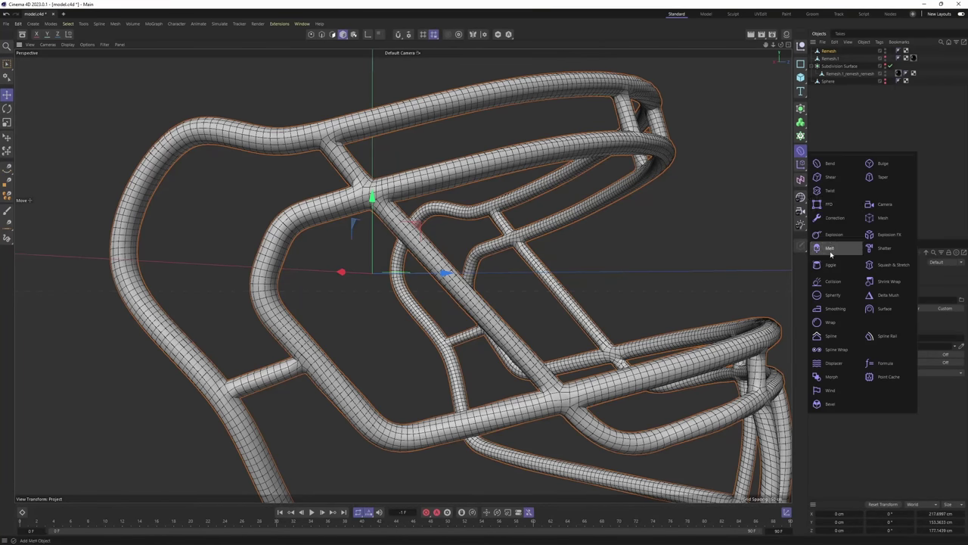
pyautogui.keyDown('shift'); pyautogui.click(834, 311); pyautogui.keyUp('shift')
pyautogui.keyDown('alt'); pyautogui.moveTo(484, 268); pyautogui.dragTo(583, 209, button='middle'); pyautogui.keyUp('alt')
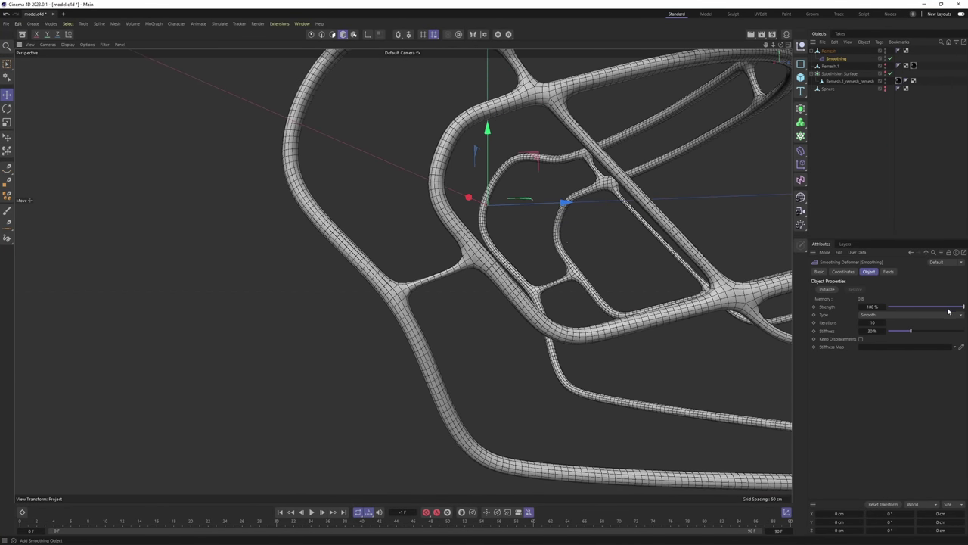
# Reduce the Smoothing deformer's strength to 50%, checking the joints and tube thickness from several angles
pyautogui.moveTo(949, 311); pyautogui.dragTo(904, 307)
pyautogui.keyDown('alt'); pyautogui.moveTo(749, 271); pyautogui.dragTo(491, 287, button='middle'); pyautogui.keyUp('alt')
pyautogui.keyDown('alt'); pyautogui.moveTo(605, 274); pyautogui.dragTo(617, 290); pyautogui.keyUp('alt')
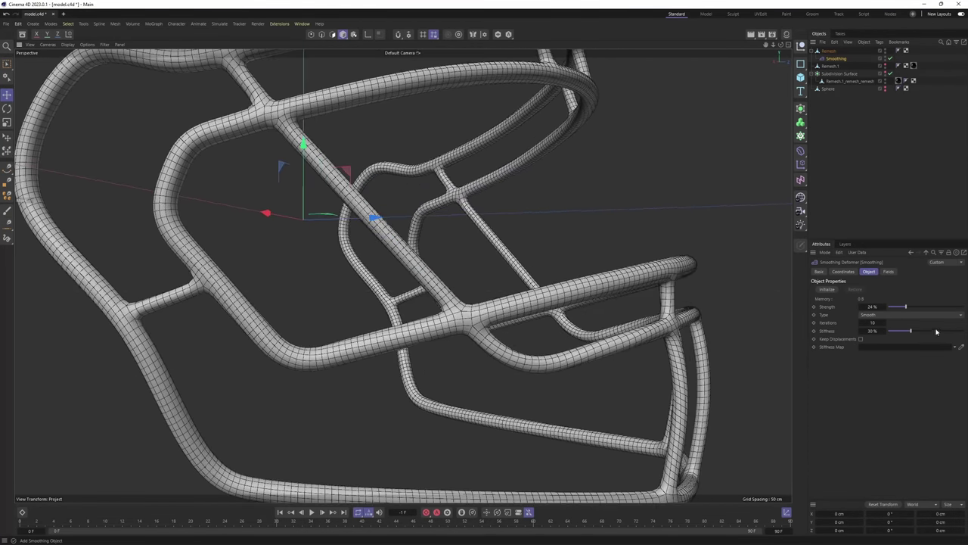
pyautogui.moveTo(911, 307)
pyautogui.mouseDown()
pyautogui.moveTo(926, 306)
pyautogui.moveTo(916, 306)
pyautogui.mouseUp()
pyautogui.keyDown('alt'); pyautogui.moveTo(565, 229); pyautogui.dragTo(514, 249, button='right'); pyautogui.keyUp('alt')
pyautogui.keyDown('alt'); pyautogui.moveTo(514, 249); pyautogui.dragTo(423, 244); pyautogui.keyUp('alt')
pyautogui.keyDown('alt'); pyautogui.moveTo(424, 245); pyautogui.dragTo(467, 250, button='right'); pyautogui.keyUp('alt')
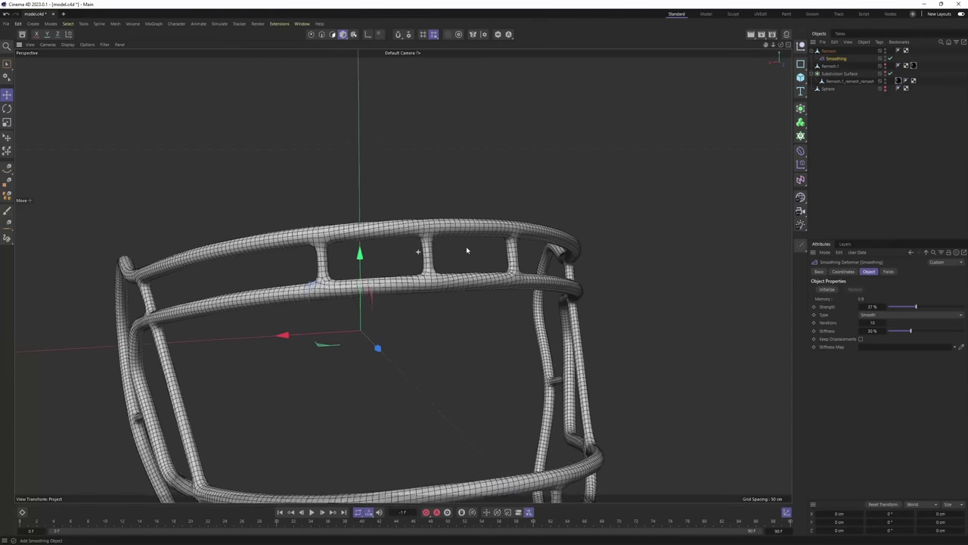
pyautogui.keyDown('alt'); pyautogui.moveTo(467, 250); pyautogui.dragTo(565, 240); pyautogui.keyUp('alt')
pyautogui.keyDown('alt'); pyautogui.moveTo(565, 241); pyautogui.dragTo(655, 216, button='middle'); pyautogui.keyUp('alt')
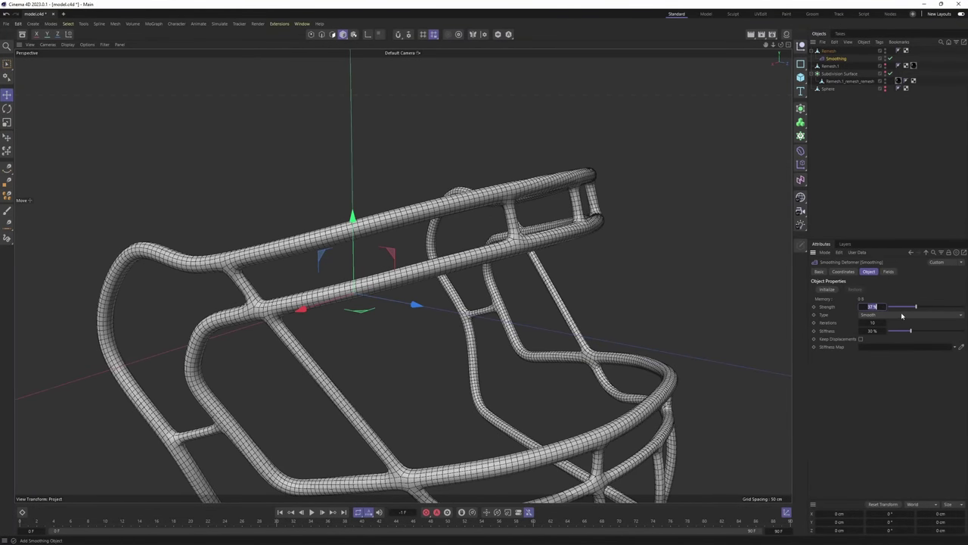
pyautogui.press('Return')
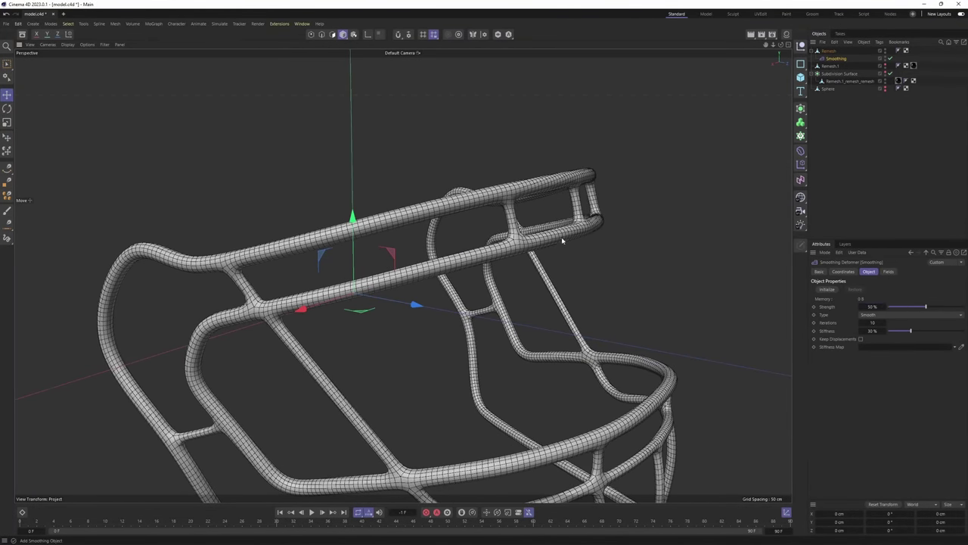
# Bake the smoothing into the face guard mesh with Connect Objects + Delete
pyautogui.keyDown('alt'); pyautogui.moveTo(562, 240); pyautogui.dragTo(530, 244, button='right'); pyautogui.keyUp('alt')
pyautogui.click(834, 52)
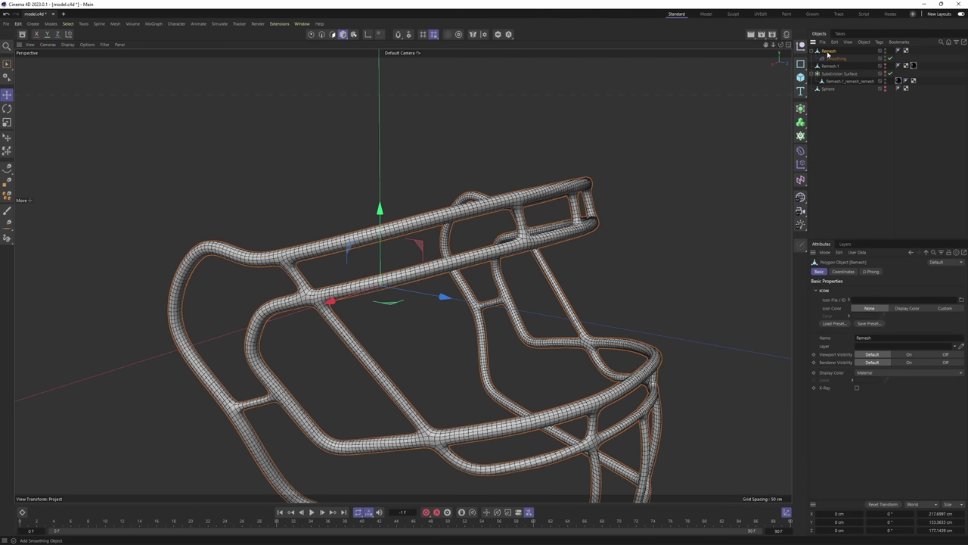
pyautogui.rightClick(830, 52)
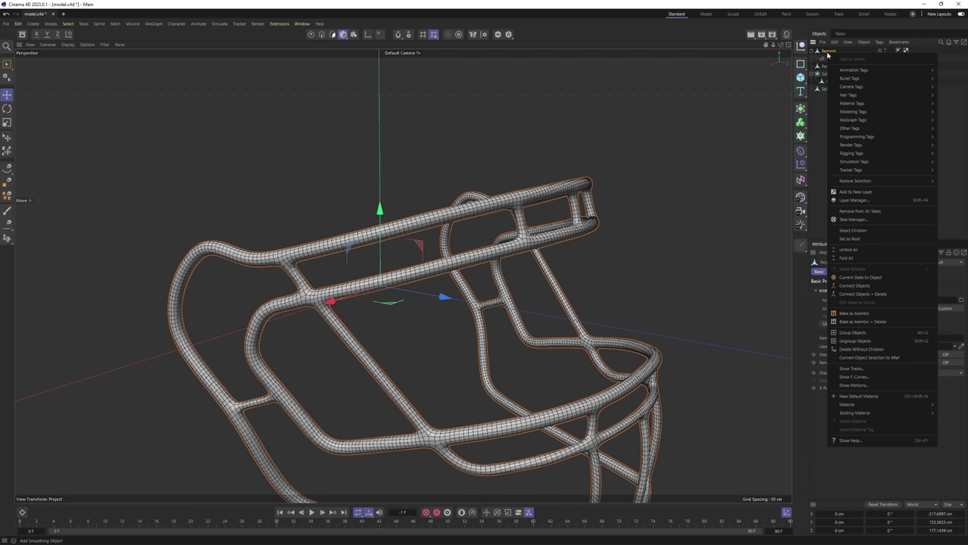
pyautogui.click(867, 296)
pyautogui.keyDown('alt'); pyautogui.moveTo(532, 275); pyautogui.dragTo(572, 238, button='middle'); pyautogui.keyUp('alt')
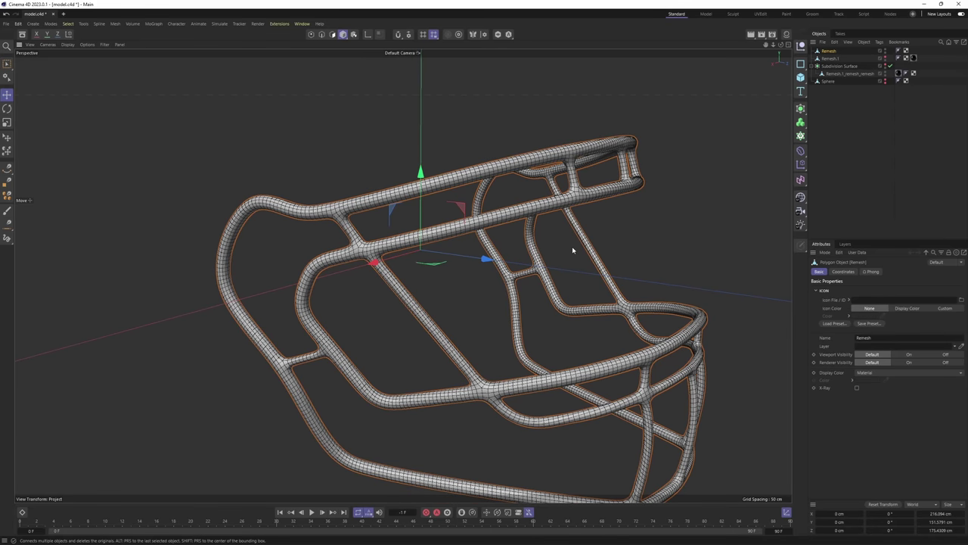
# Select all face guard polygons and thicken the tubes with Normal Move, matching the reference image in the Right view
pyautogui.click(333, 34)
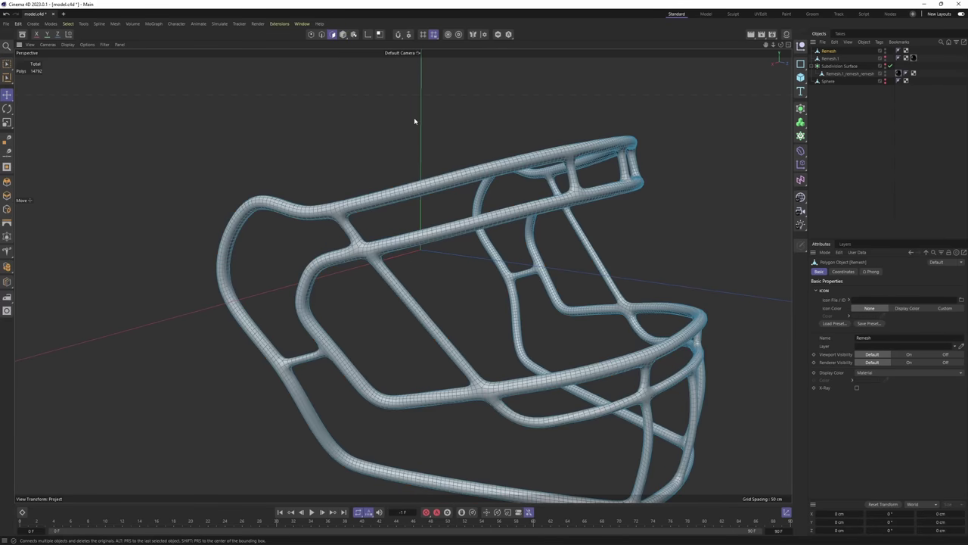
pyautogui.hotkey('ctrl', 'a')
pyautogui.rightClick(610, 242)
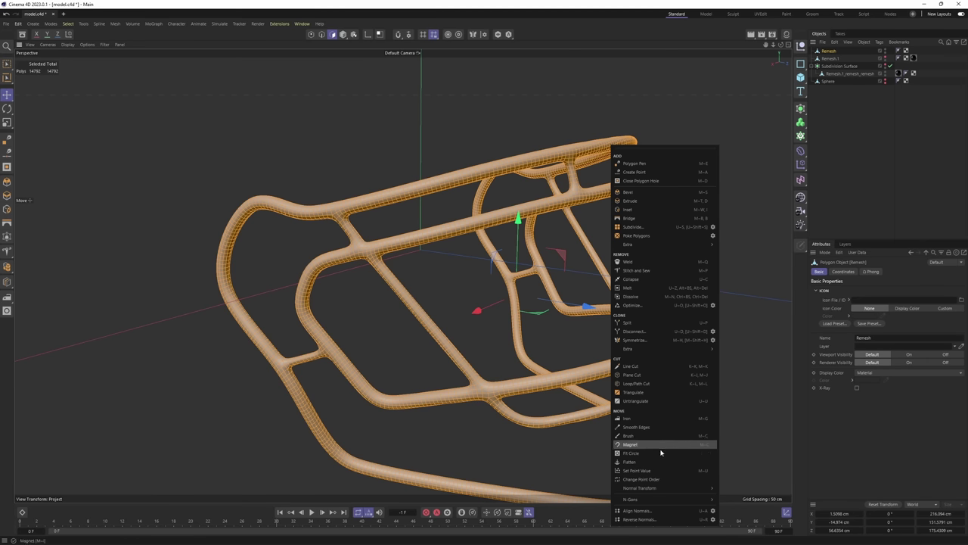
pyautogui.moveTo(642, 492)
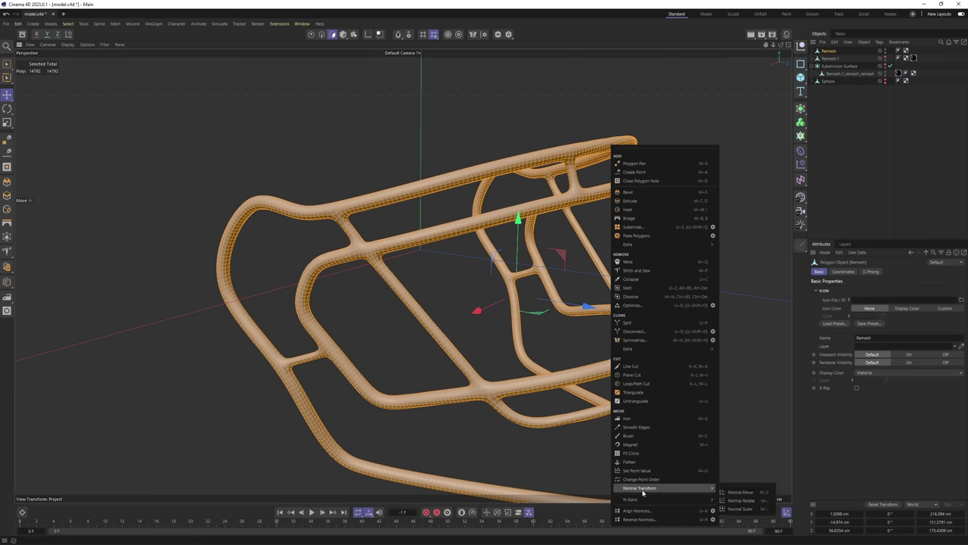
pyautogui.click(738, 496)
pyautogui.keyDown('alt'); pyautogui.moveTo(469, 297); pyautogui.dragTo(519, 255); pyautogui.keyUp('alt')
pyautogui.scroll(3, 494, 307)
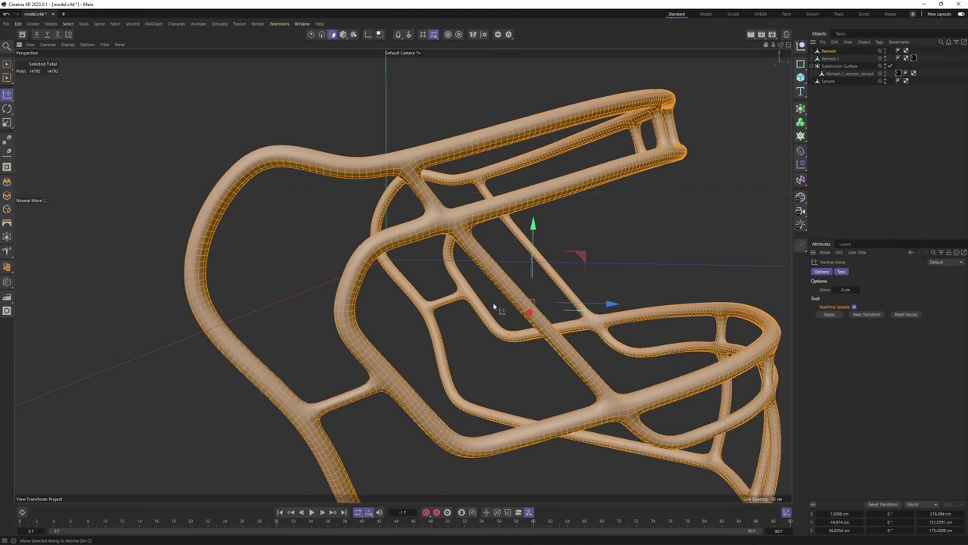
pyautogui.press('F3')
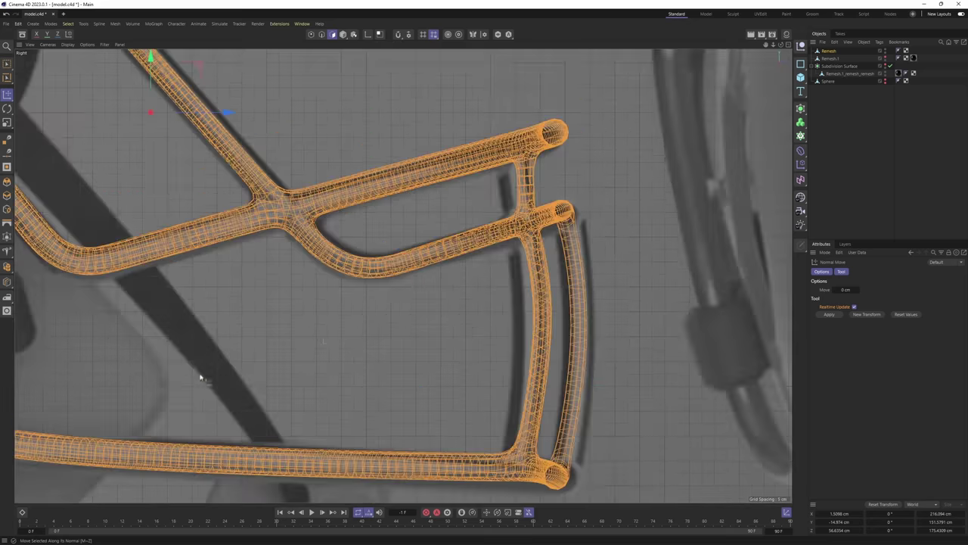
pyautogui.moveTo(291, 323); pyautogui.dragTo(407, 324)
pyautogui.press('F1')
# Loop-select the polygon rings at both ends of the short connector between the two side tubes
pyautogui.keyDown('alt'); pyautogui.moveTo(466, 349); pyautogui.dragTo(402, 275); pyautogui.keyUp('alt')
pyautogui.scroll(5, 287, 317)
pyautogui.press('u')
pyautogui.press('l')
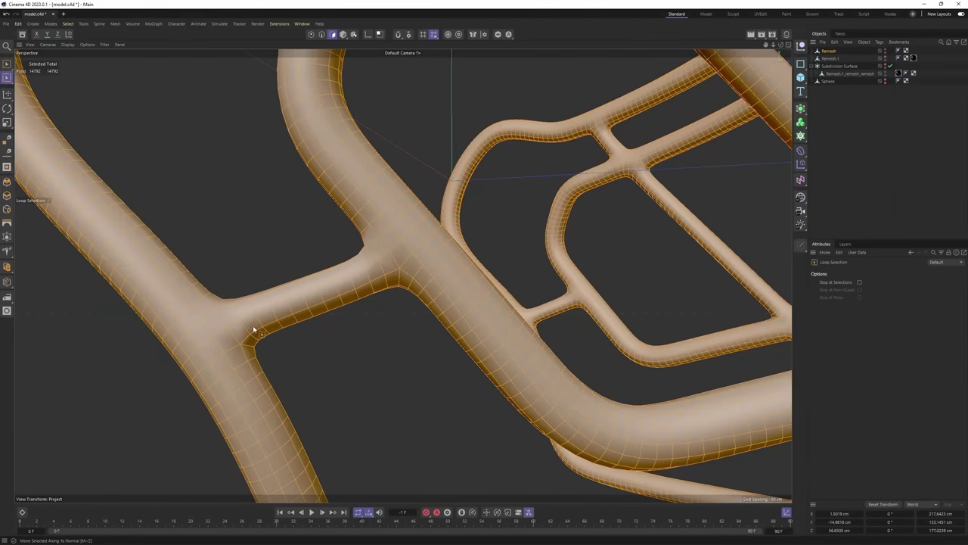
pyautogui.press('y')
pyautogui.hotkey('ctrl', 'a')
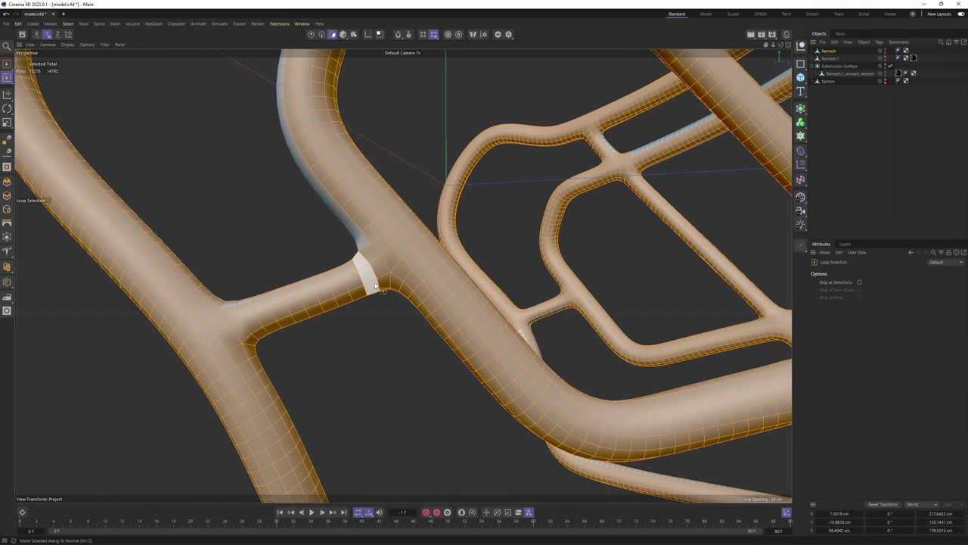
pyautogui.click(372, 286)
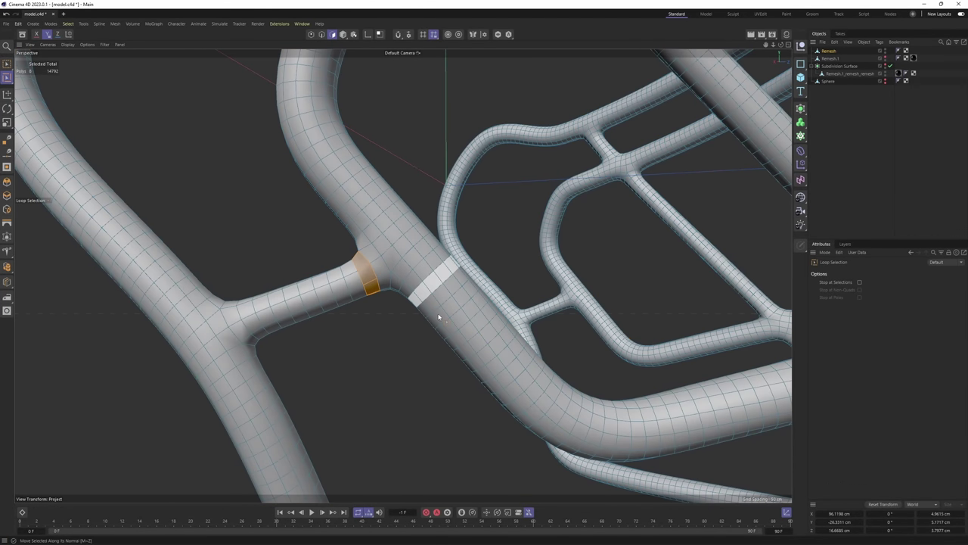
pyautogui.press('e')
pyautogui.press('space')
pyautogui.keyDown('shift'); pyautogui.click(252, 323); pyautogui.keyUp('shift')
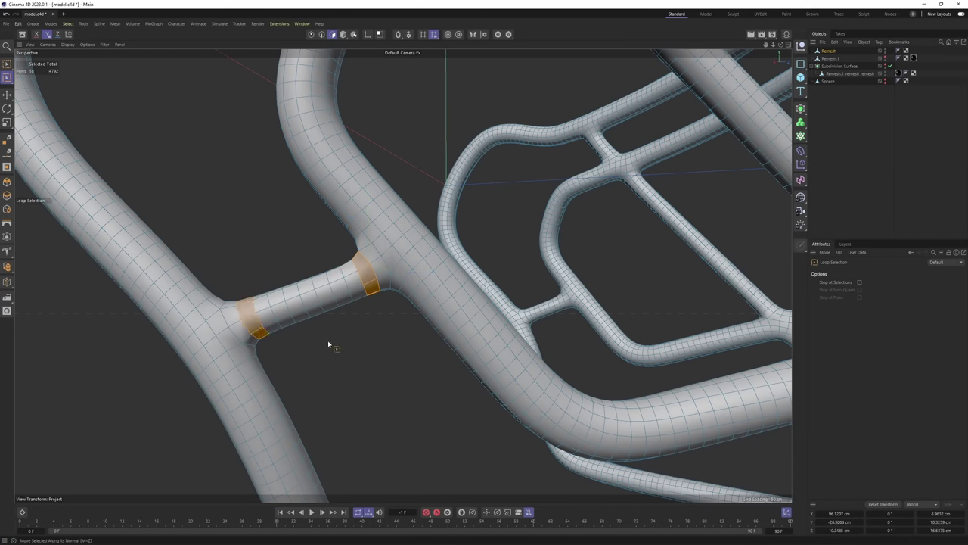
# Fill the selection between the connector's end rings and thicken those polygons with a Normal Move of 0.14 cm
pyautogui.press('u')
pyautogui.press('f')
pyautogui.keyDown('shift'); pyautogui.click(312, 322); pyautogui.keyUp('shift')
pyautogui.press('m')
pyautogui.press('z')
pyautogui.moveTo(386, 376); pyautogui.dragTo(415, 376)
pyautogui.keyDown('alt'); pyautogui.moveTo(339, 294); pyautogui.dragTo(361, 324, button='middle'); pyautogui.keyUp('alt')
pyautogui.keyDown('alt'); pyautogui.moveTo(361, 323); pyautogui.dragTo(385, 354); pyautogui.keyUp('alt')
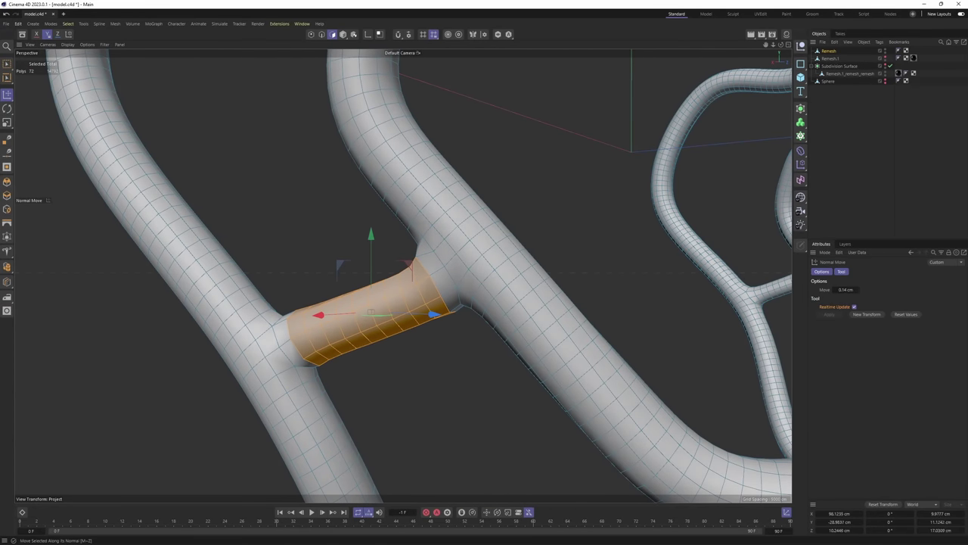
# Thicken the selected connector polygons between the two side tubes slightly more with another Normal Move
pyautogui.rightClick(385, 354)
pyautogui.moveTo(434, 487)
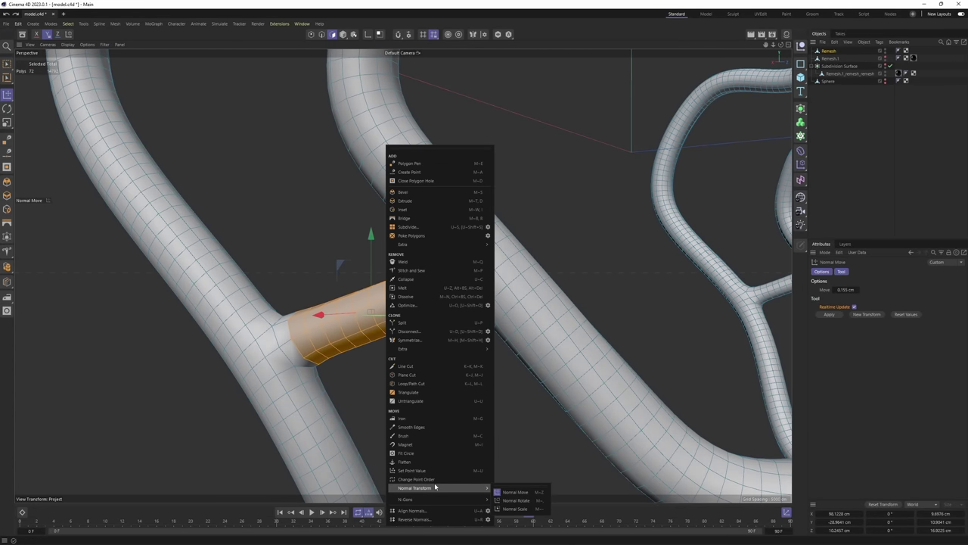
pyautogui.click(515, 492)
pyautogui.moveTo(508, 471); pyautogui.dragTo(512, 470)
pyautogui.moveTo(403, 351); pyautogui.dragTo(434, 356)
# Rotate the selected connector polygons slightly to line them up with their ends, and return to Model mode with the Move tool
pyautogui.press('r')
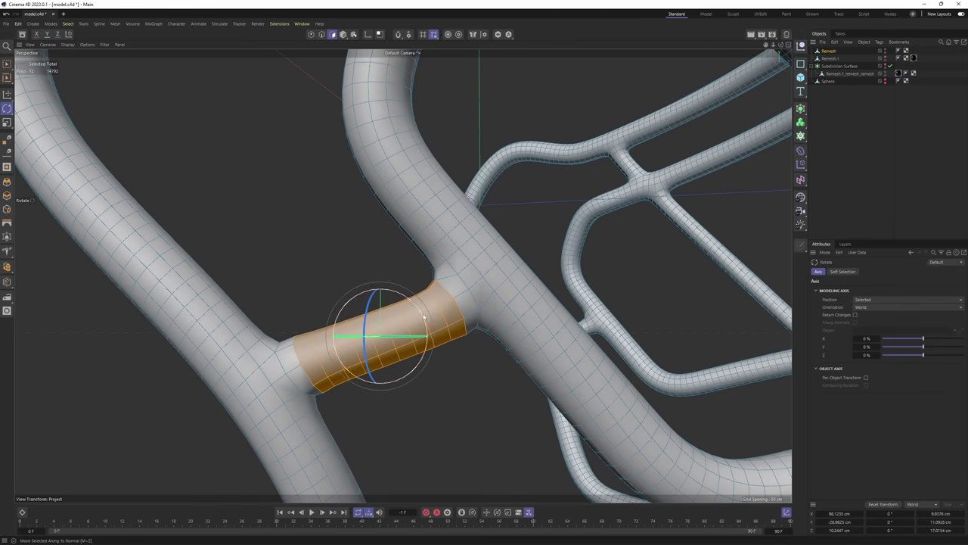
pyautogui.moveTo(426, 322); pyautogui.dragTo(424, 310)
pyautogui.keyDown('alt'); pyautogui.moveTo(422, 311); pyautogui.dragTo(322, 333, button='right'); pyautogui.keyUp('alt')
pyautogui.keyDown('alt'); pyautogui.moveTo(367, 318); pyautogui.dragTo(350, 367, button='middle'); pyautogui.keyUp('alt')
pyautogui.keyDown('alt'); pyautogui.moveTo(350, 366); pyautogui.dragTo(409, 286, button='right'); pyautogui.keyUp('alt')
pyautogui.keyDown('alt'); pyautogui.moveTo(409, 287); pyautogui.dragTo(412, 266); pyautogui.keyUp('alt')
pyautogui.keyDown('alt'); pyautogui.moveTo(412, 266); pyautogui.dragTo(346, 272, button='right'); pyautogui.keyUp('alt')
pyautogui.press('Return')
pyautogui.press('e')
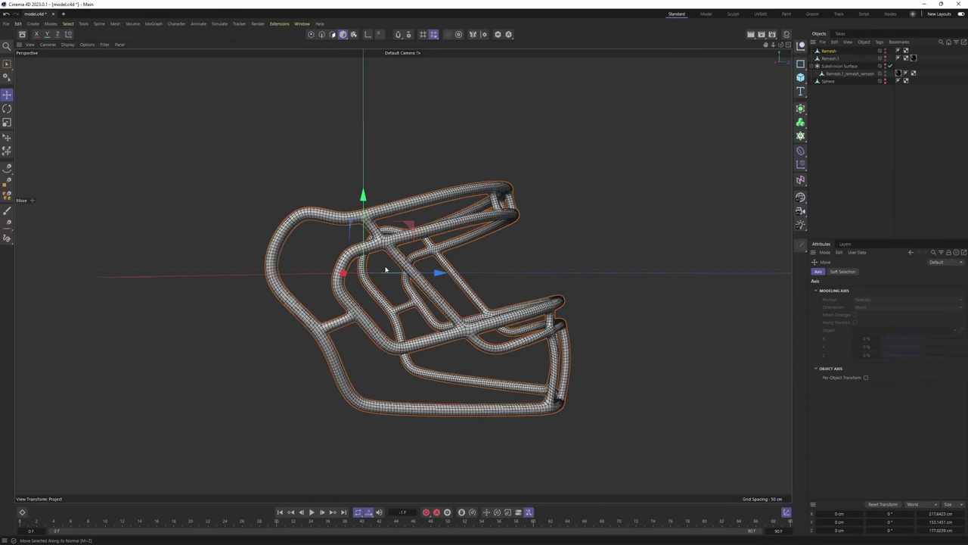
# Examine the face guard's tube junctions up close, first on its own wireframe and then shaded together with the helmet shell
pyautogui.keyDown('alt'); pyautogui.moveTo(363, 272); pyautogui.dragTo(403, 323); pyautogui.keyUp('alt')
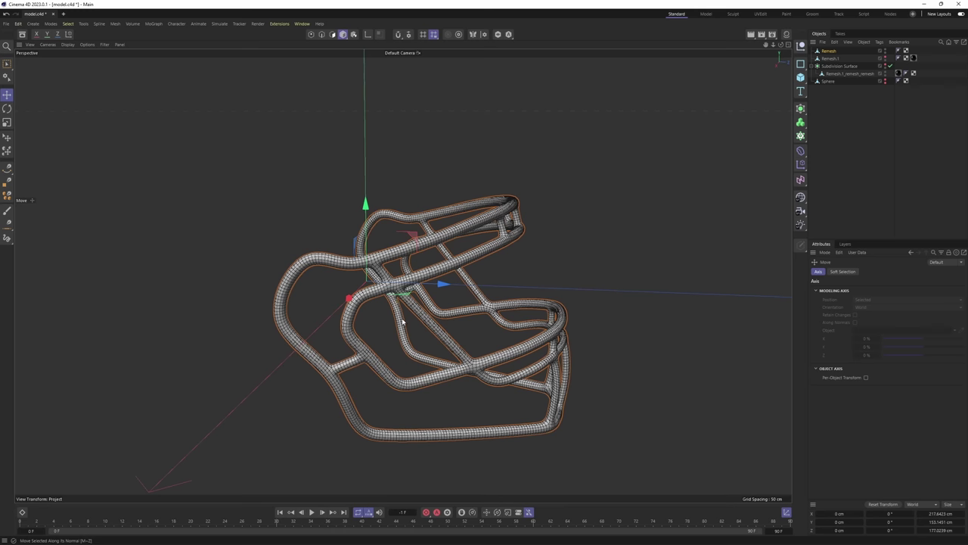
pyautogui.scroll(10, 393, 281)
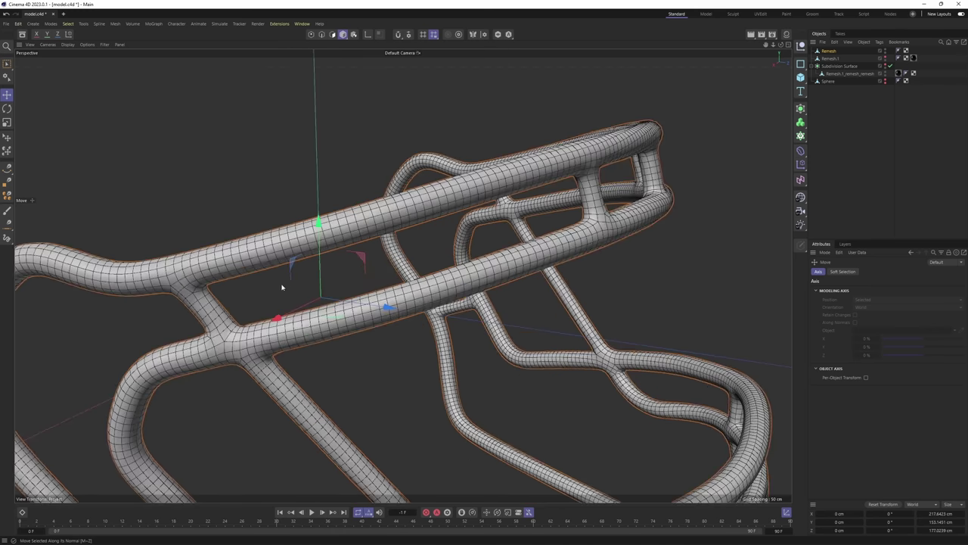
pyautogui.keyDown('alt'); pyautogui.moveTo(403, 282); pyautogui.dragTo(455, 269, button='middle'); pyautogui.keyUp('alt')
pyautogui.scroll(4, 279, 357)
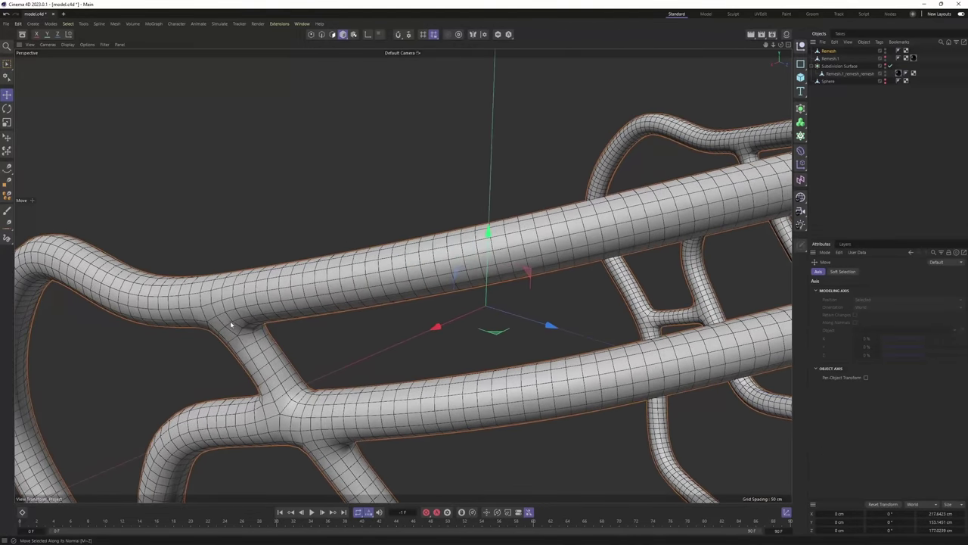
pyautogui.scroll(-10, 330, 403)
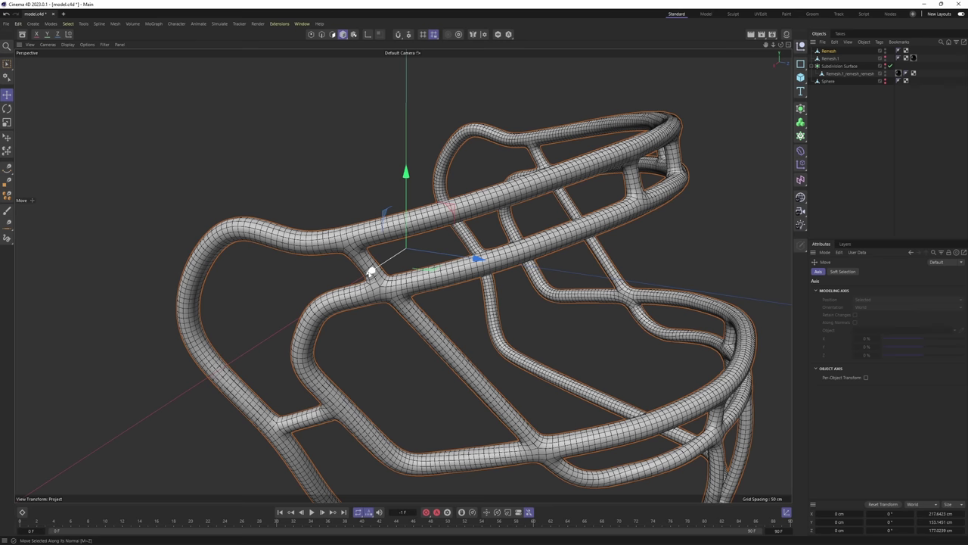
pyautogui.scroll(5, 342, 242)
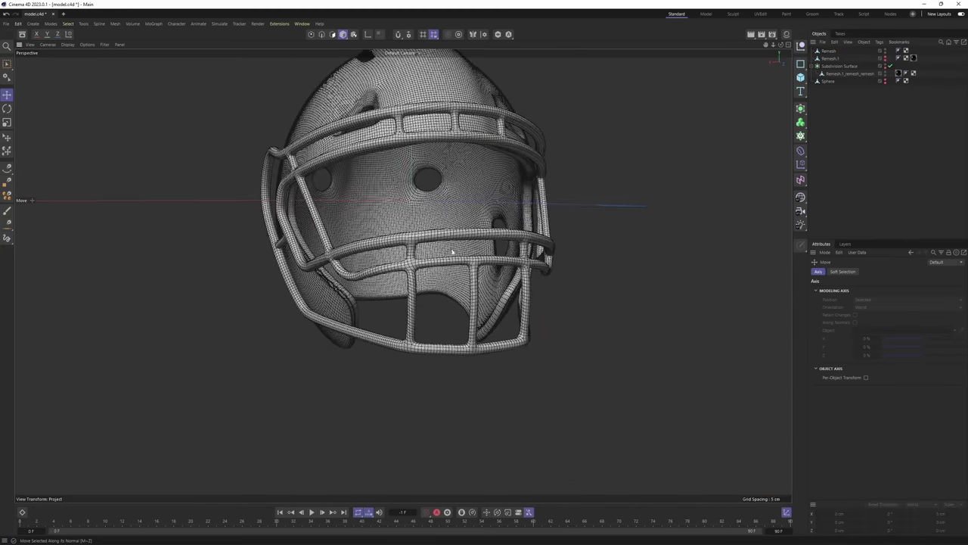
pyautogui.keyDown('alt'); pyautogui.moveTo(434, 259); pyautogui.dragTo(512, 274); pyautogui.keyUp('alt')
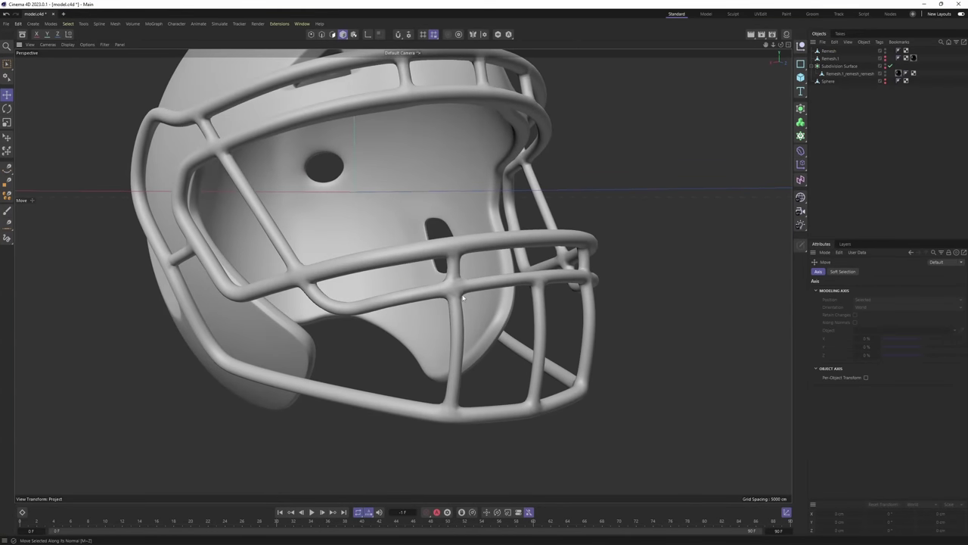
pyautogui.click(480, 299)
pyautogui.scroll(5, 585, 305)
pyautogui.press('Return')
pyautogui.scroll(3, 583, 305)
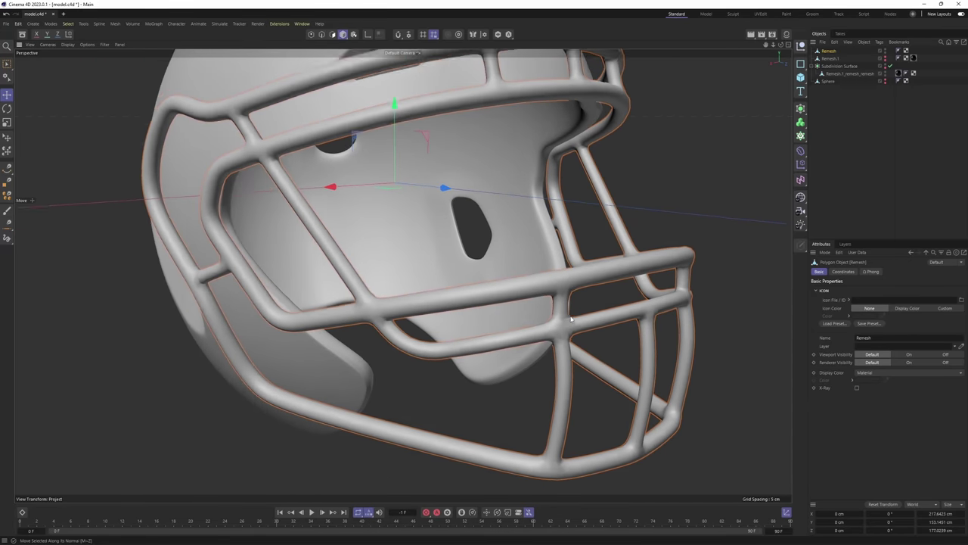
pyautogui.scroll(2, 573, 311)
pyautogui.scroll(1, 572, 311)
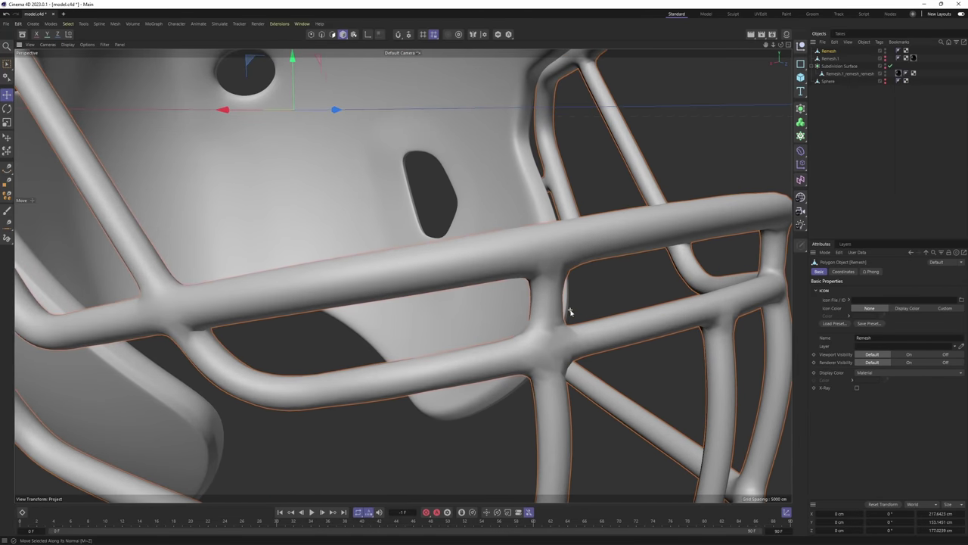
pyautogui.keyDown('alt'); pyautogui.moveTo(613, 233); pyautogui.dragTo(546, 245); pyautogui.keyUp('alt')
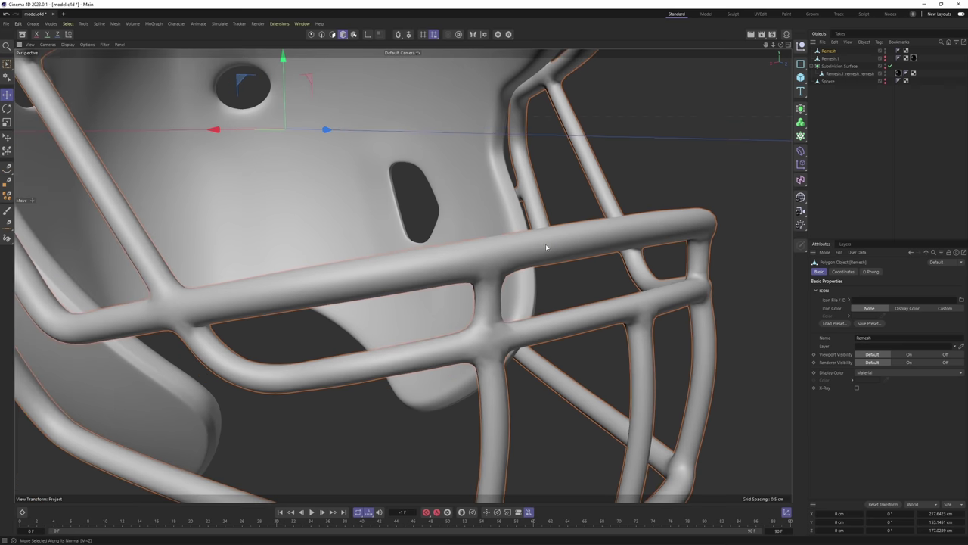
# Place the face guard Remesh under the Subdivision Surface and group it with the helmet shell in a null
pyautogui.moveTo(830, 51); pyautogui.dragTo(838, 71)
pyautogui.keyDown('shift'); pyautogui.click(838, 74); pyautogui.keyUp('shift')
pyautogui.scroll(-5, 575, 177)
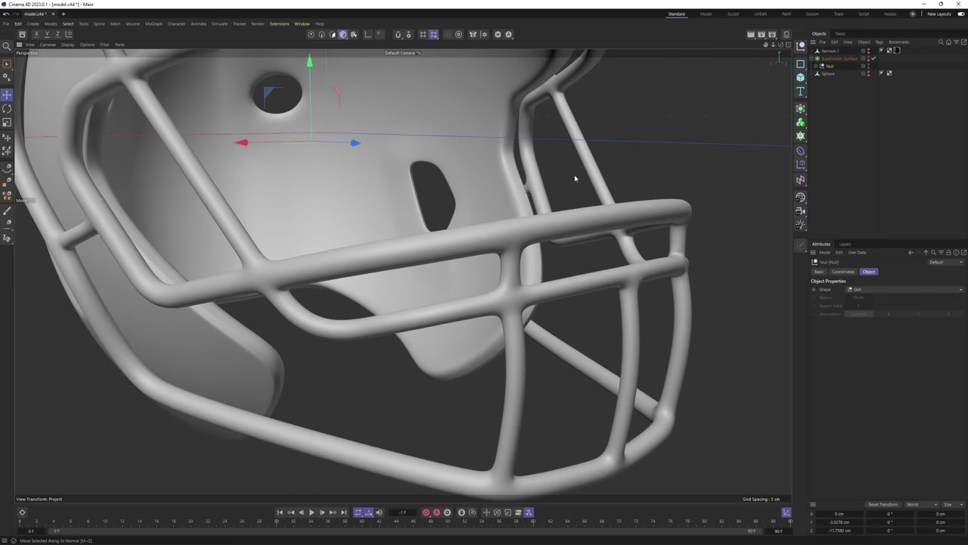
# Inspect the smoothed helmet and face guard from several angles and check which objects the null contains
pyautogui.keyDown('alt'); pyautogui.moveTo(522, 241); pyautogui.dragTo(528, 279); pyautogui.keyUp('alt')
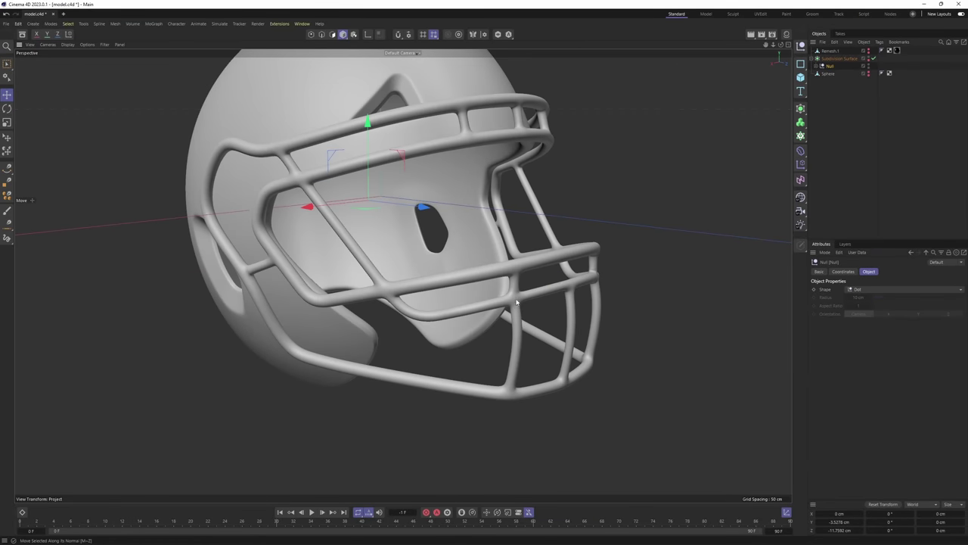
pyautogui.moveTo(521, 261)
pyautogui.keyDown('alt'); pyautogui.mouseDown()
pyautogui.moveTo(547, 275)
pyautogui.moveTo(514, 246)
pyautogui.mouseUp(); pyautogui.keyUp('alt')
pyautogui.scroll(-3, 515, 246)
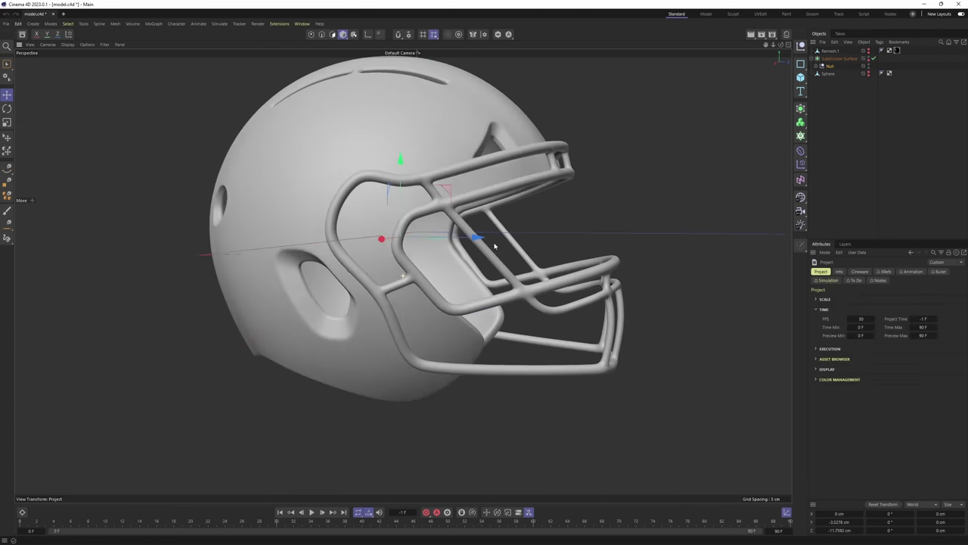
pyautogui.keyDown('alt'); pyautogui.moveTo(495, 245); pyautogui.dragTo(579, 207); pyautogui.keyUp('alt')
pyautogui.scroll(1, 579, 206)
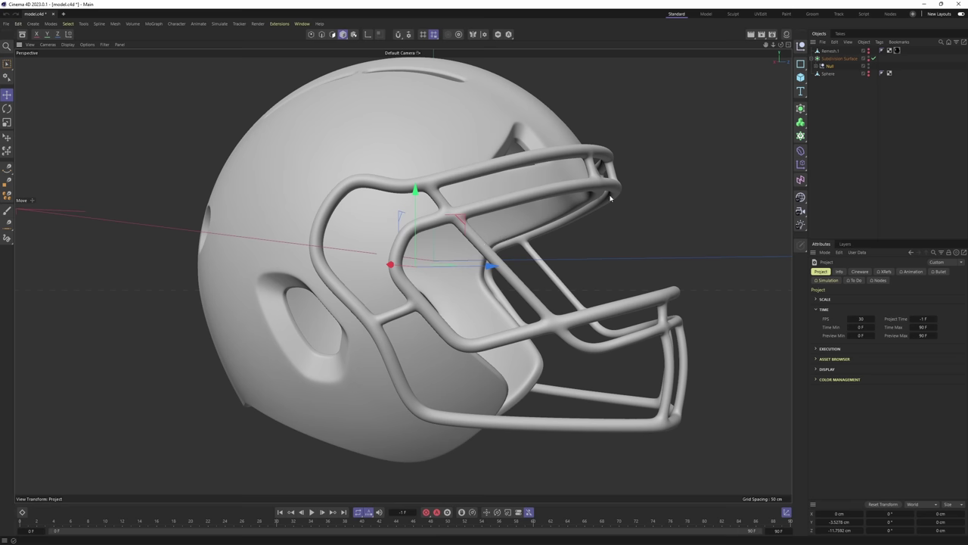
pyautogui.click(817, 66)
pyautogui.click(833, 74)
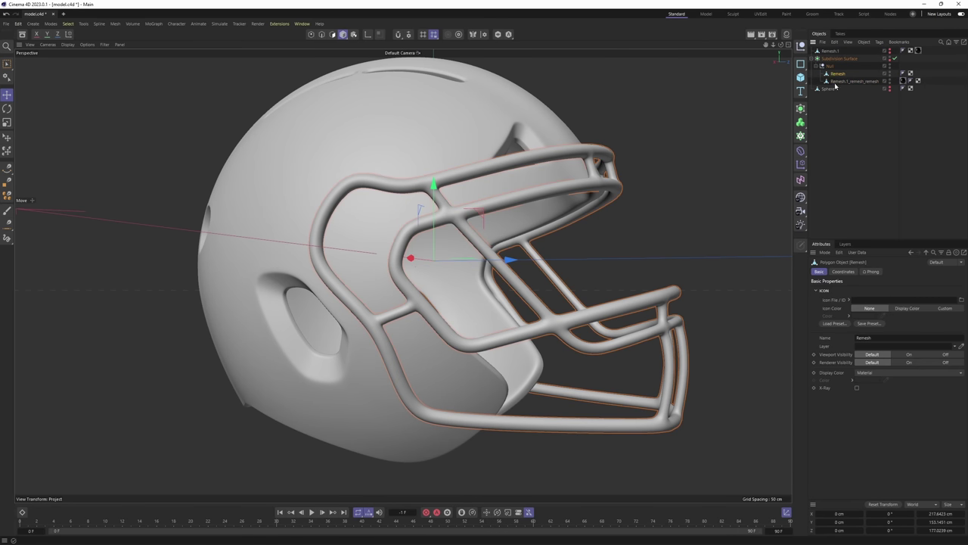
pyautogui.click(835, 82)
pyautogui.click(833, 96)
pyautogui.click(832, 88)
pyautogui.click(821, 66)
pyautogui.click(816, 66)
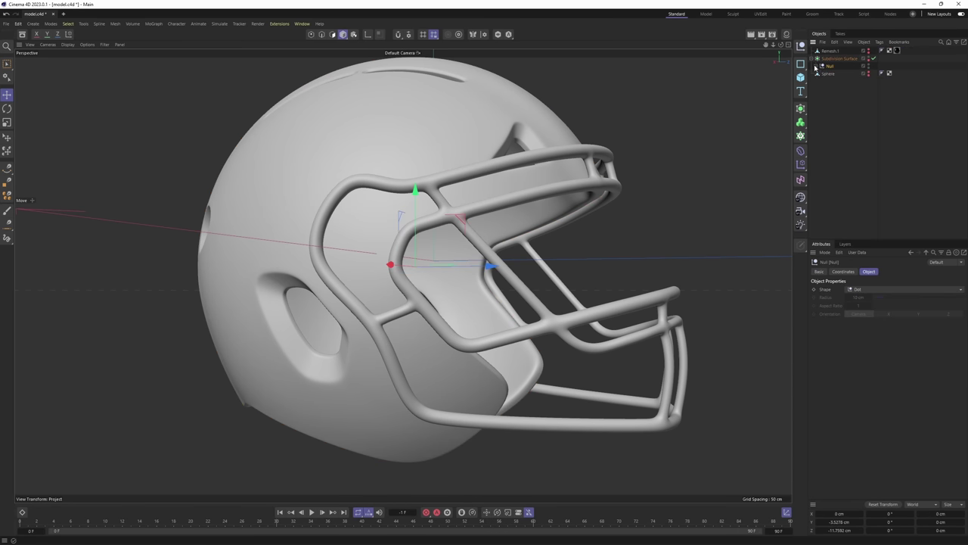
# Duplicate the hidden Sphere in the object list and make the copy visible
pyautogui.click(825, 80)
pyautogui.click(827, 74)
pyautogui.keyDown('ctrl'); pyautogui.moveTo(828, 75); pyautogui.dragTo(829, 92); pyautogui.keyUp('ctrl')
pyautogui.keyDown('alt'); pyautogui.click(869, 83); pyautogui.keyUp('alt')
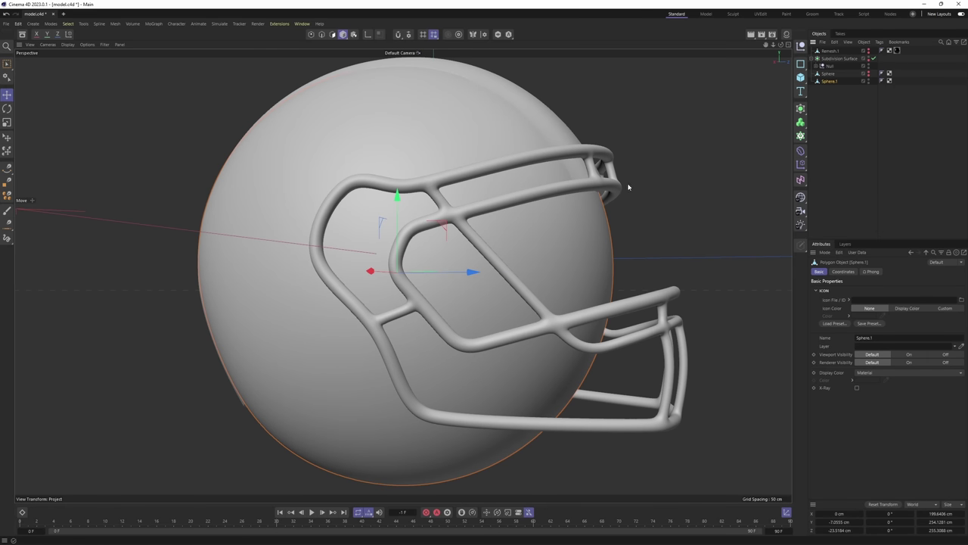
# Scale the sphere copy down uniformly to about 184 × 234 × 235 cm so that it fits inside the helmet shell
pyautogui.press('t')
pyautogui.keyDown('alt'); pyautogui.moveTo(567, 241); pyautogui.dragTo(534, 217, button='middle'); pyautogui.keyUp('alt')
pyautogui.keyDown('alt'); pyautogui.moveTo(579, 249); pyautogui.dragTo(524, 260); pyautogui.keyUp('alt')
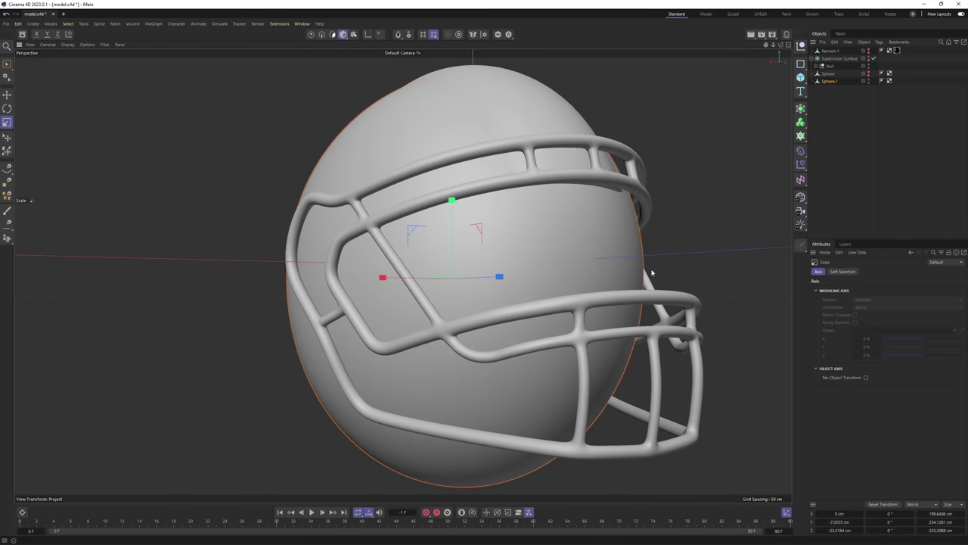
pyautogui.moveTo(652, 273); pyautogui.dragTo(632, 273)
pyautogui.keyDown('alt'); pyautogui.moveTo(578, 230); pyautogui.dragTo(641, 262); pyautogui.keyUp('alt')
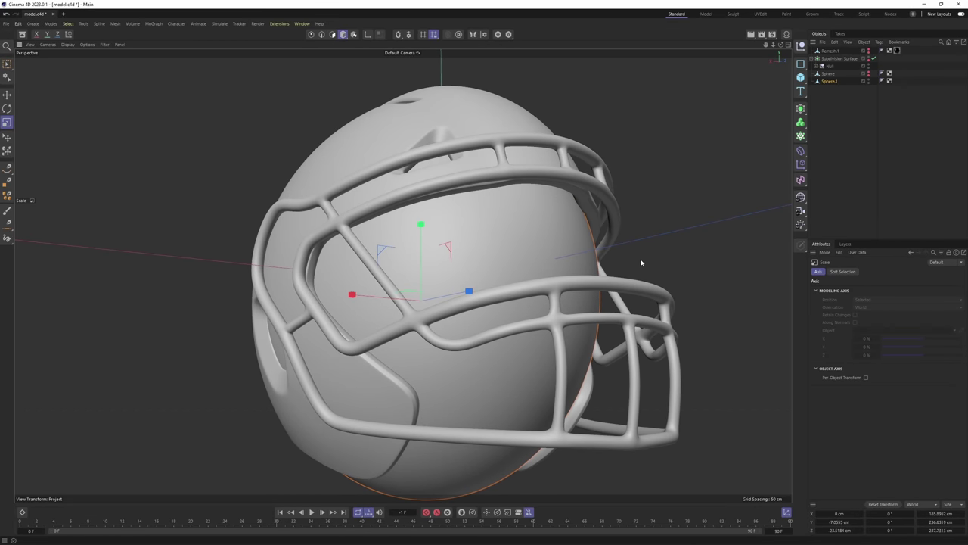
pyautogui.keyDown('alt'); pyautogui.moveTo(570, 259); pyautogui.dragTo(401, 275); pyautogui.keyUp('alt')
pyautogui.moveTo(615, 305); pyautogui.dragTo(646, 277)
pyautogui.moveTo(645, 277); pyautogui.dragTo(636, 275)
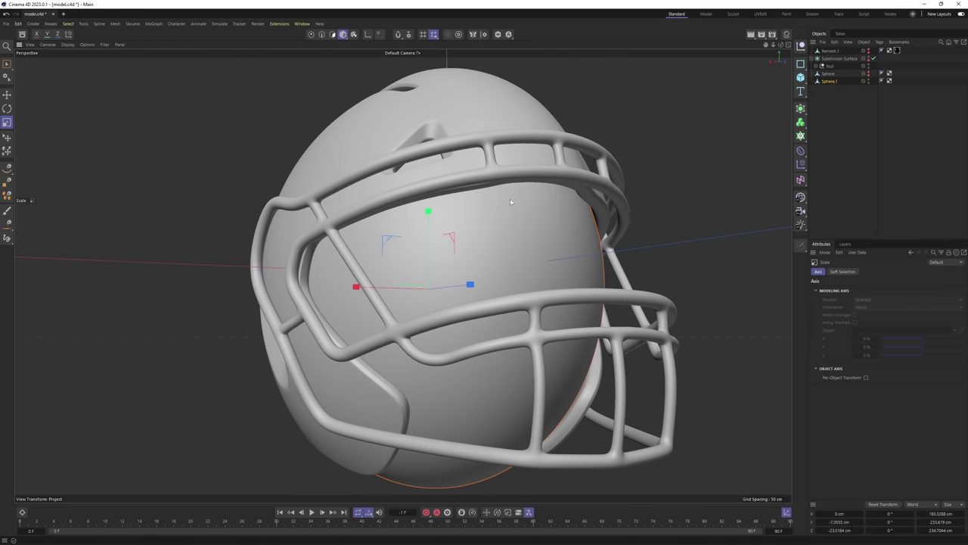
# Isolate the sphere copy with Viewport Solo in the Perspective view and deselect it
pyautogui.middleClick(494, 224)
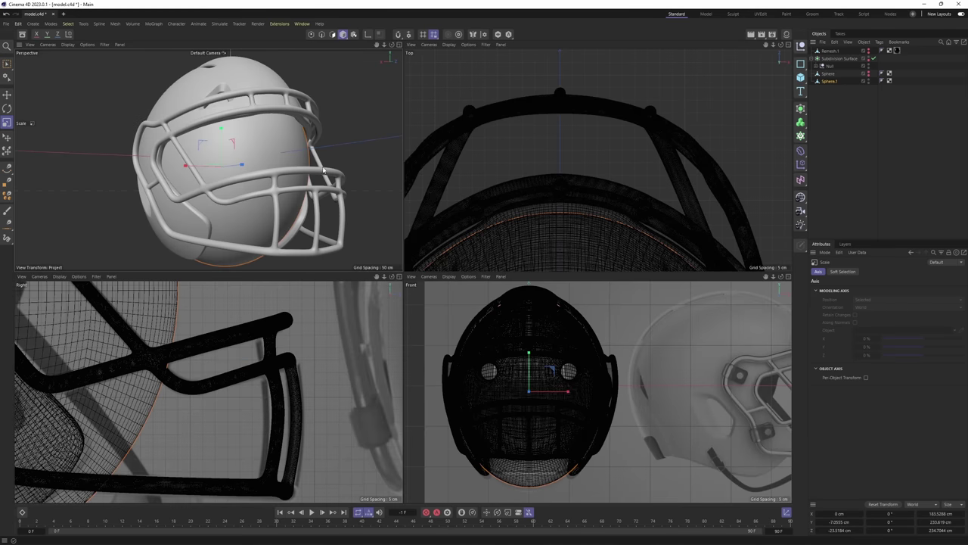
pyautogui.middleClick(336, 159)
pyautogui.click(498, 37)
pyautogui.keyDown('alt'); pyautogui.moveTo(499, 182); pyautogui.dragTo(605, 186); pyautogui.keyUp('alt')
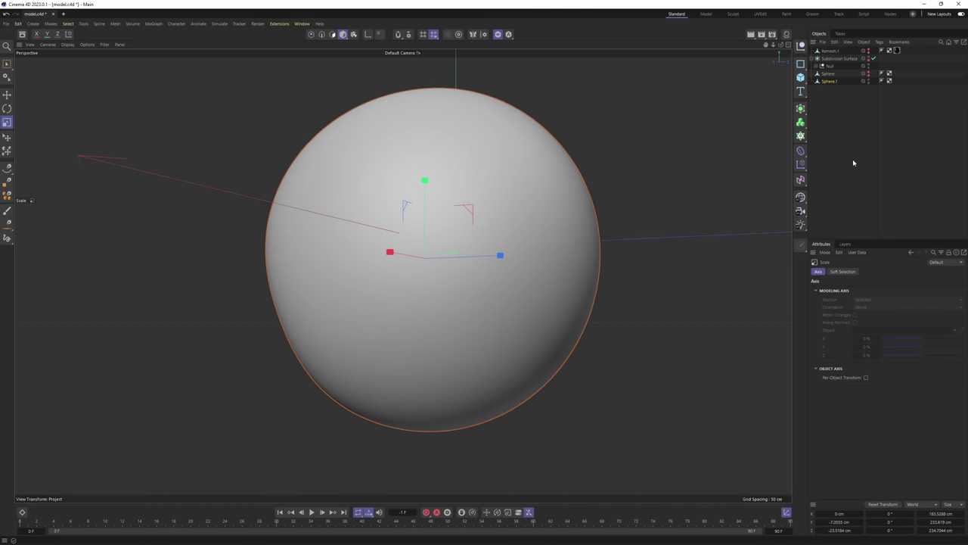
pyautogui.click(852, 159)
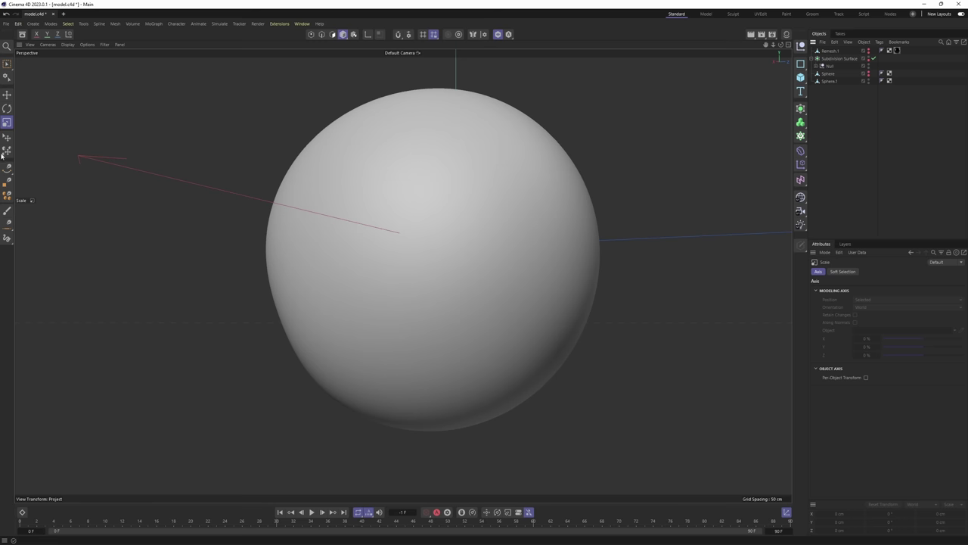
# Draw a six-point straight-segment spline with the Spline Pen in the Right view, from the face guard's upper front across to behind the helmet
pyautogui.moveTo(7, 168); pyautogui.dragTo(45, 182)
pyautogui.middleClick(318, 264)
pyautogui.middleClick(376, 300)
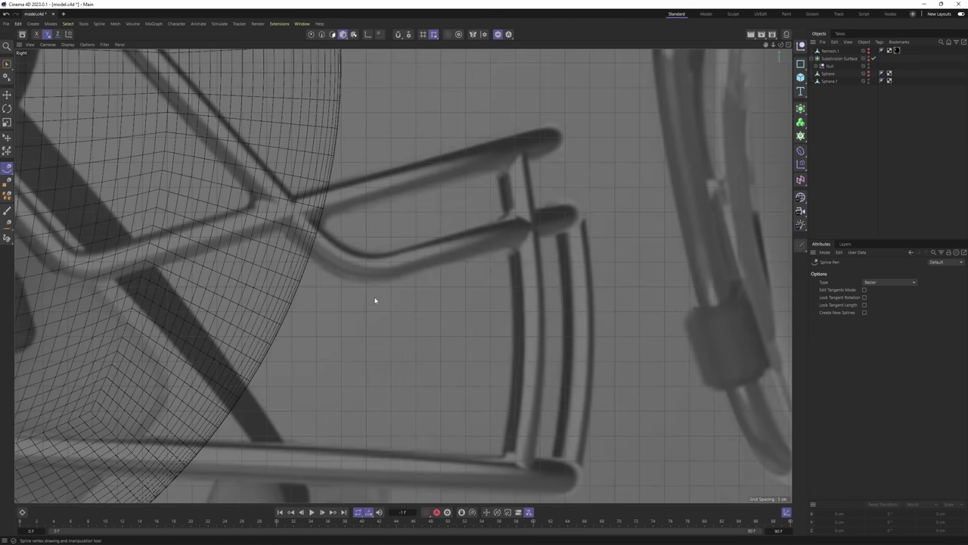
pyautogui.scroll(-7, 375, 300)
pyautogui.keyDown('alt'); pyautogui.moveTo(326, 219); pyautogui.dragTo(504, 313, button='middle'); pyautogui.keyUp('alt')
pyautogui.scroll(2, 556, 239)
pyautogui.keyDown('alt'); pyautogui.moveTo(562, 237); pyautogui.dragTo(575, 240, button='middle'); pyautogui.keyUp('alt')
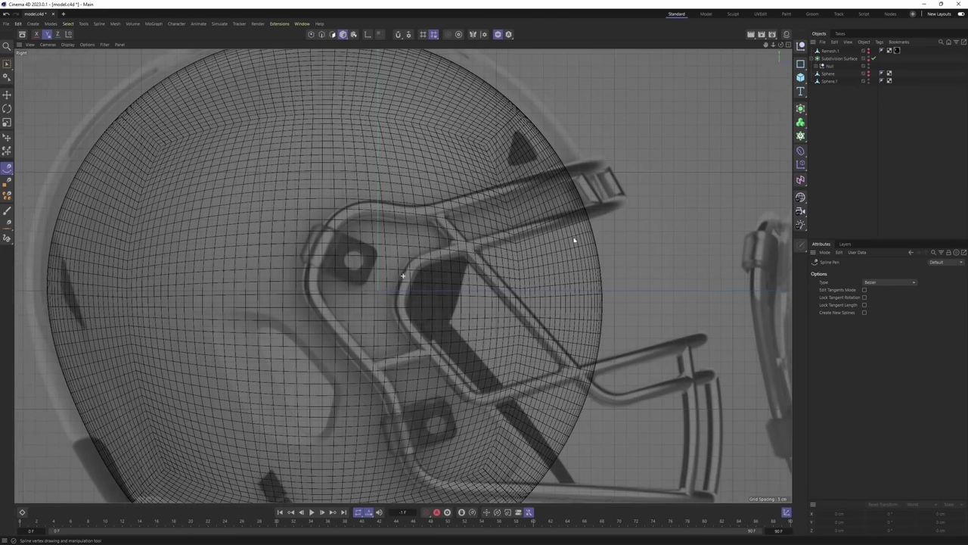
pyautogui.scroll(2, 597, 227)
pyautogui.click(623, 212)
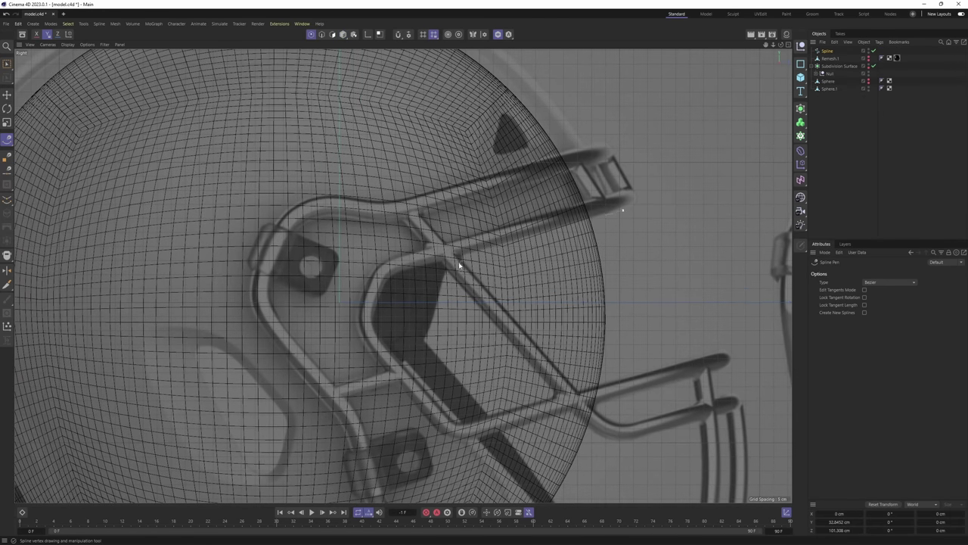
pyautogui.click(452, 264)
pyautogui.click(420, 352)
pyautogui.keyDown('alt'); pyautogui.moveTo(318, 363); pyautogui.dragTo(410, 354, button='middle'); pyautogui.keyUp('alt')
pyautogui.scroll(-3, 247, 278)
pyautogui.keyDown('alt'); pyautogui.moveTo(159, 253); pyautogui.dragTo(281, 277, button='middle'); pyautogui.keyUp('alt')
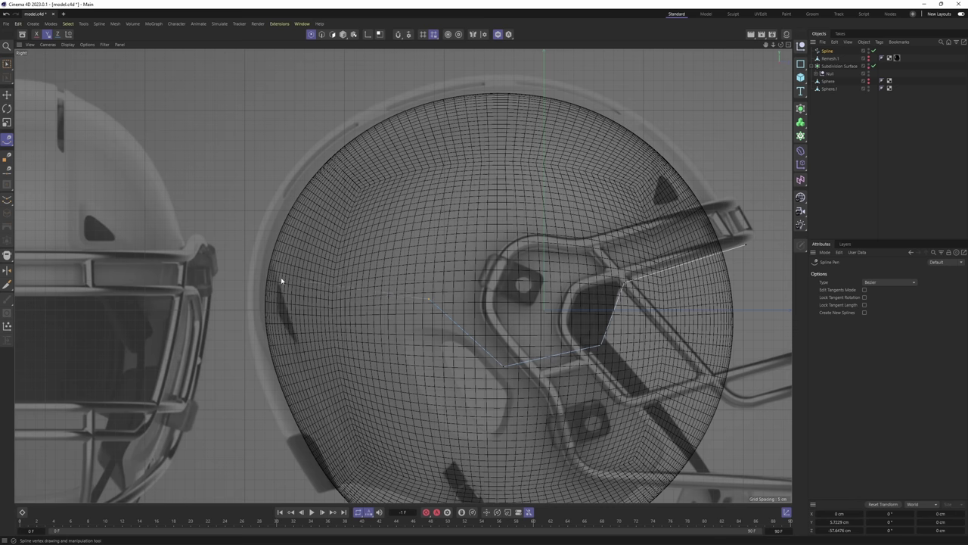
pyautogui.click(190, 260)
pyautogui.press('space')
# Select the two spline corner points at the face opening and chamfer them with a radius of 17.83 cm
pyautogui.keyDown('alt'); pyautogui.moveTo(553, 294); pyautogui.dragTo(404, 275, button='middle'); pyautogui.keyUp('alt')
pyautogui.scroll(3, 454, 279)
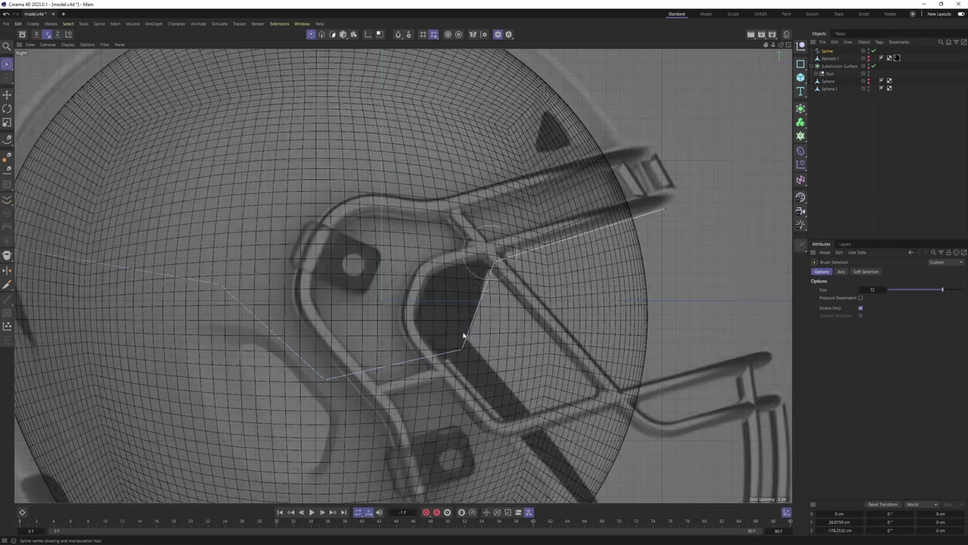
pyautogui.rightClick(631, 329)
pyautogui.click(667, 251)
pyautogui.moveTo(613, 268); pyautogui.dragTo(674, 268)
# Select all points of the spline and move them sideways along X until the spline lies outside the sphere copy
pyautogui.middleClick(613, 268)
pyautogui.middleClick(234, 177)
pyautogui.keyDown('alt'); pyautogui.moveTo(235, 177); pyautogui.dragTo(300, 242); pyautogui.keyUp('alt')
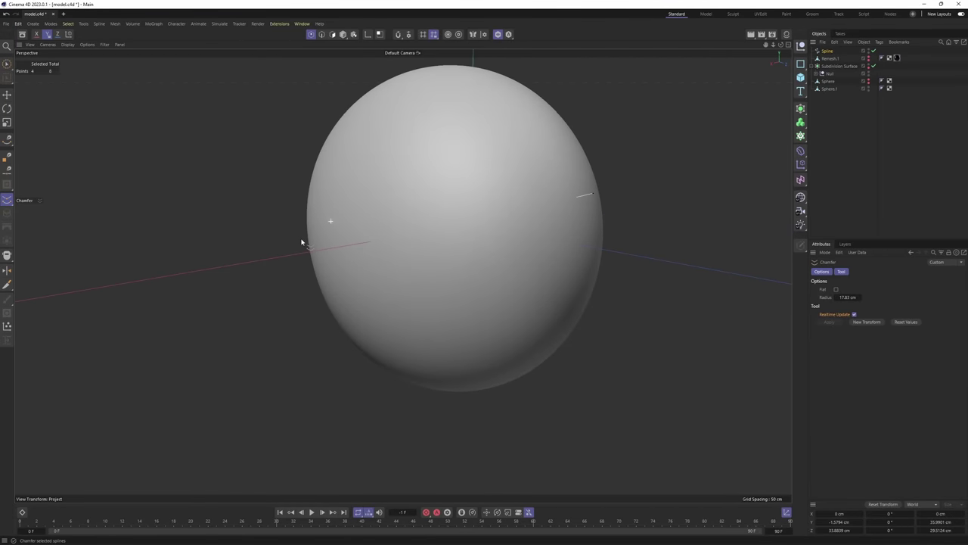
pyautogui.scroll(-1, 300, 243)
pyautogui.hotkey('ctrl', 'a')
pyautogui.scroll(-1, 400, 237)
pyautogui.press('e')
pyautogui.moveTo(367, 223); pyautogui.dragTo(272, 237)
# Add an Extrude as the spline's parent and set its offset to -221 cm so the surface passes through the whole sphere
pyautogui.click(799, 109)
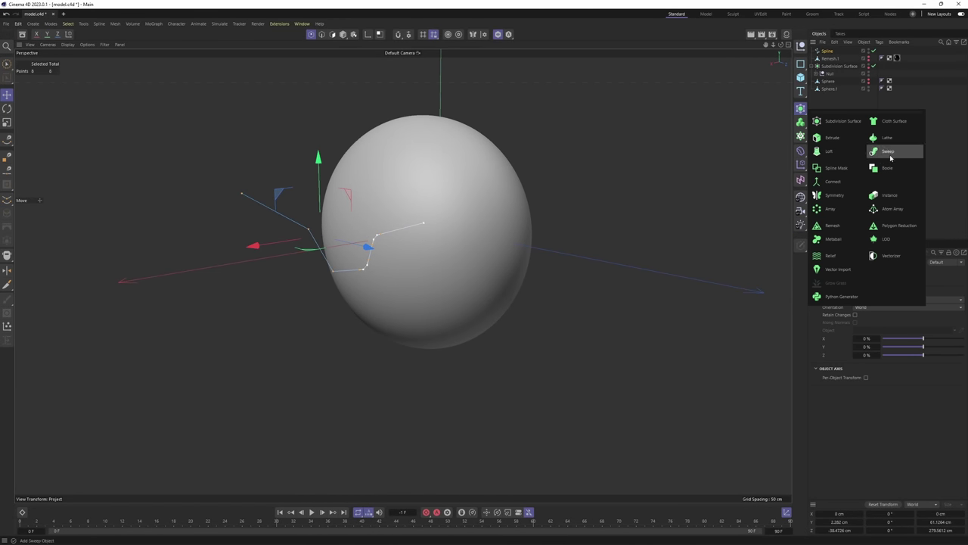
pyautogui.keyDown('alt'); pyautogui.click(843, 139); pyautogui.keyUp('alt')
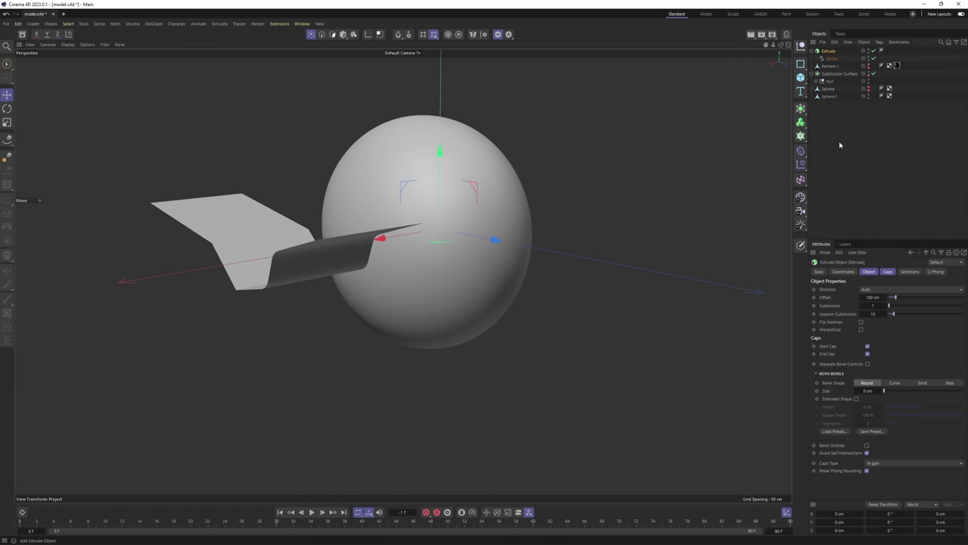
pyautogui.keyDown('alt'); pyautogui.moveTo(594, 253); pyautogui.dragTo(538, 283); pyautogui.keyUp('alt')
pyautogui.moveTo(868, 297); pyautogui.dragTo(625, 298)
# Add a Cloth Surface as the parent of the Extrude
pyautogui.keyDown('alt'); pyautogui.moveTo(501, 274); pyautogui.dragTo(615, 248); pyautogui.keyUp('alt')
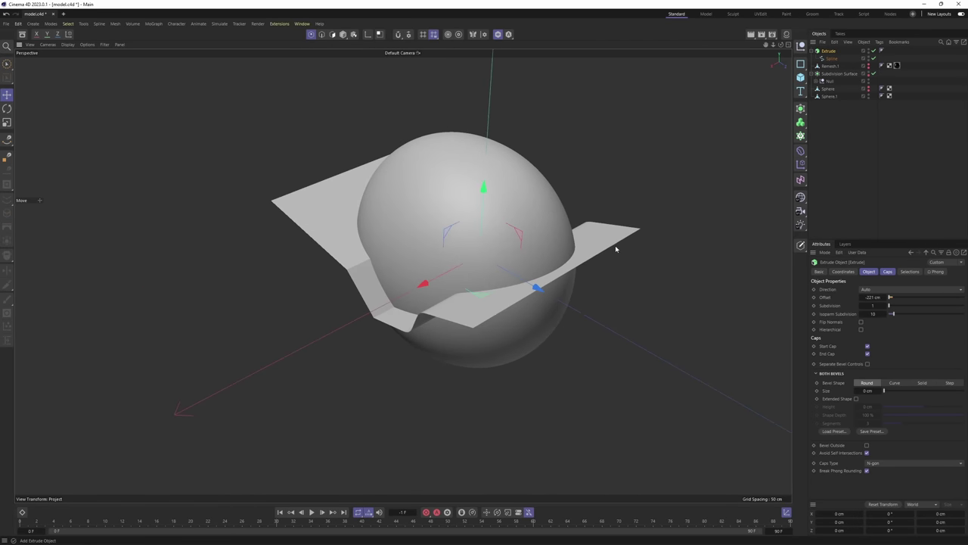
pyautogui.click(800, 109)
pyautogui.keyDown('alt'); pyautogui.click(901, 126); pyautogui.keyUp('alt')
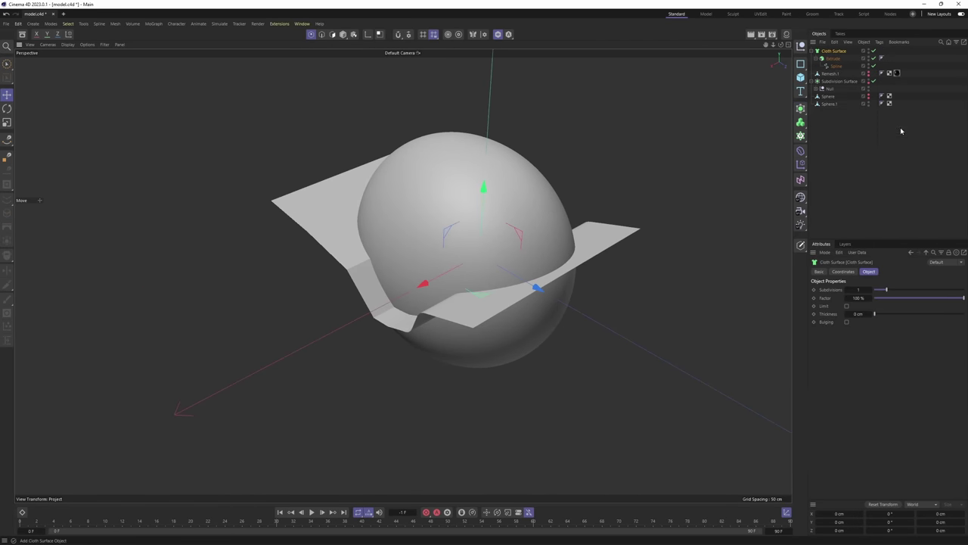
# Set the Cloth Surface's subdivisions to 0 and its thickness to 5.44 cm
pyautogui.doubleClick(859, 290)
pyautogui.write('0')
pyautogui.press('Return')
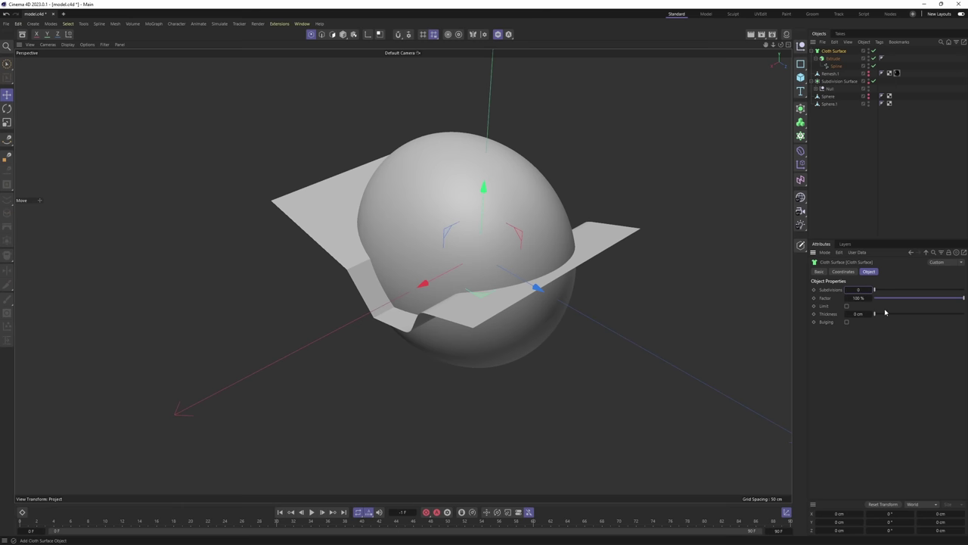
pyautogui.moveTo(885, 313); pyautogui.dragTo(958, 314)
pyautogui.moveTo(847, 313); pyautogui.dragTo(847, 313)
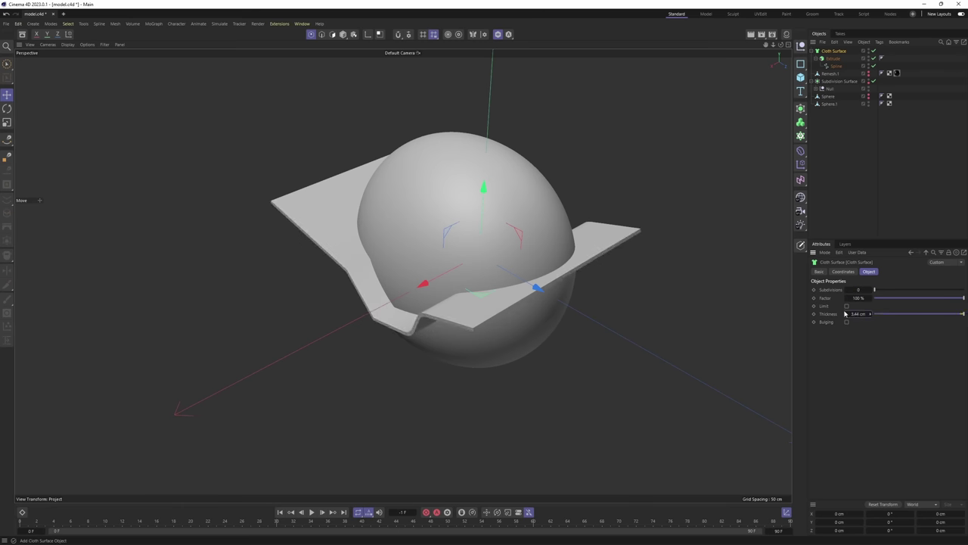
# Add a Boole with Sphere.1 as its first child and the Cloth Surface as its second child, subtracting the sheet from the sphere
pyautogui.click(811, 51)
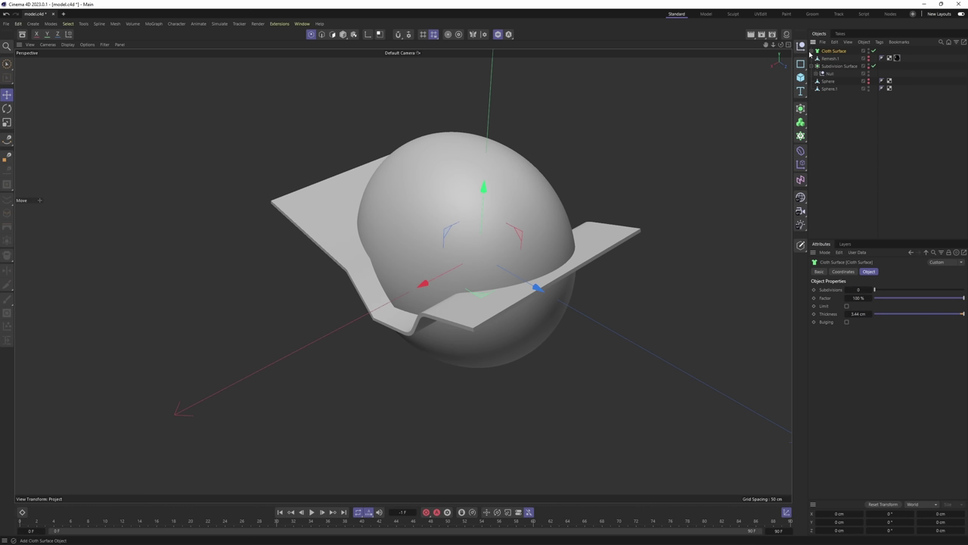
pyautogui.click(830, 90)
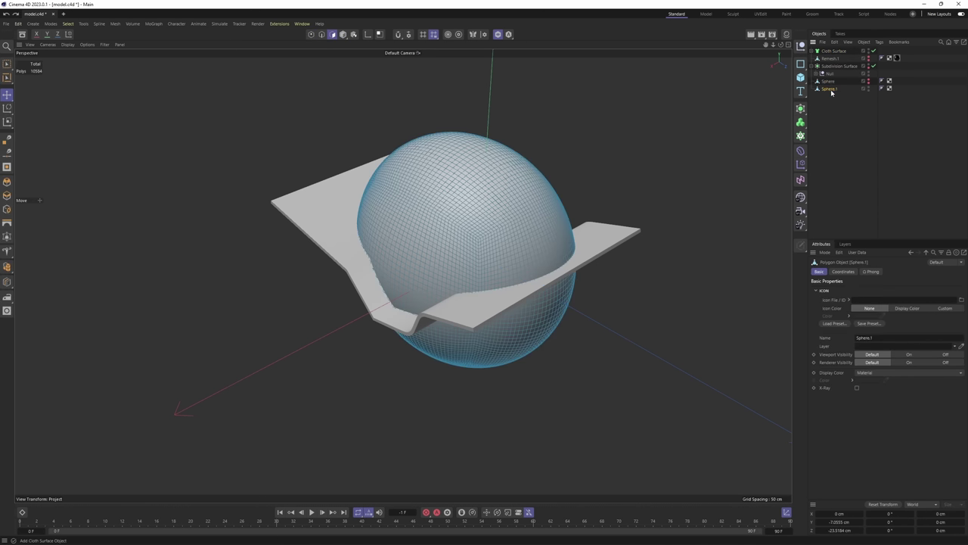
pyautogui.moveTo(831, 92); pyautogui.dragTo(833, 55)
pyautogui.click(802, 110)
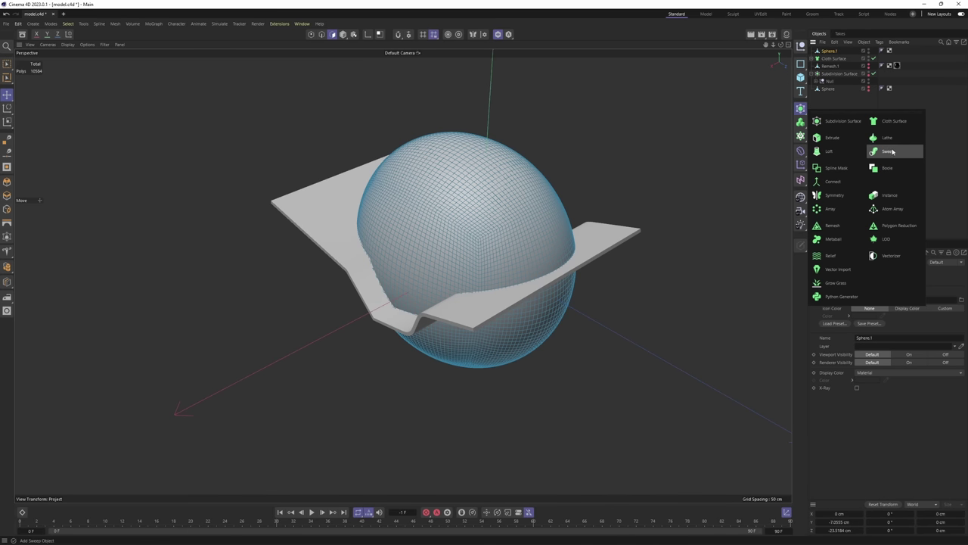
pyautogui.keyDown('alt'); pyautogui.click(889, 167); pyautogui.keyUp('alt')
pyautogui.moveTo(830, 63); pyautogui.dragTo(833, 65)
pyautogui.keyDown('alt'); pyautogui.moveTo(585, 214); pyautogui.dragTo(618, 171, button='middle'); pyautogui.keyUp('alt')
pyautogui.scroll(3, 616, 169)
pyautogui.keyDown('alt'); pyautogui.moveTo(598, 171); pyautogui.dragTo(614, 159); pyautogui.keyUp('alt')
pyautogui.keyDown('alt'); pyautogui.moveTo(558, 192); pyautogui.dragTo(583, 189); pyautogui.keyUp('alt')
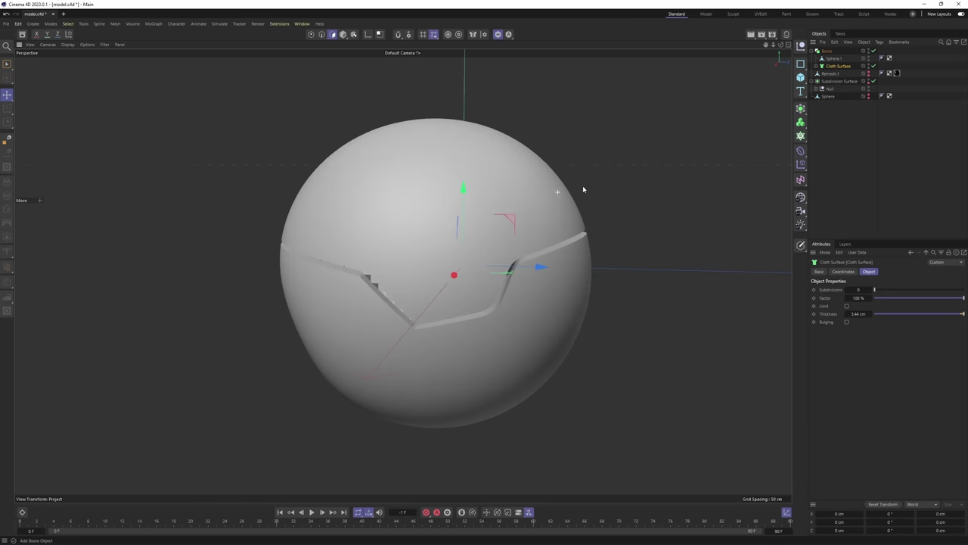
# Make the Boole editable and delete its leftover Cloth Surface child, keeping Sphere.1
pyautogui.click(827, 51)
pyautogui.press('c')
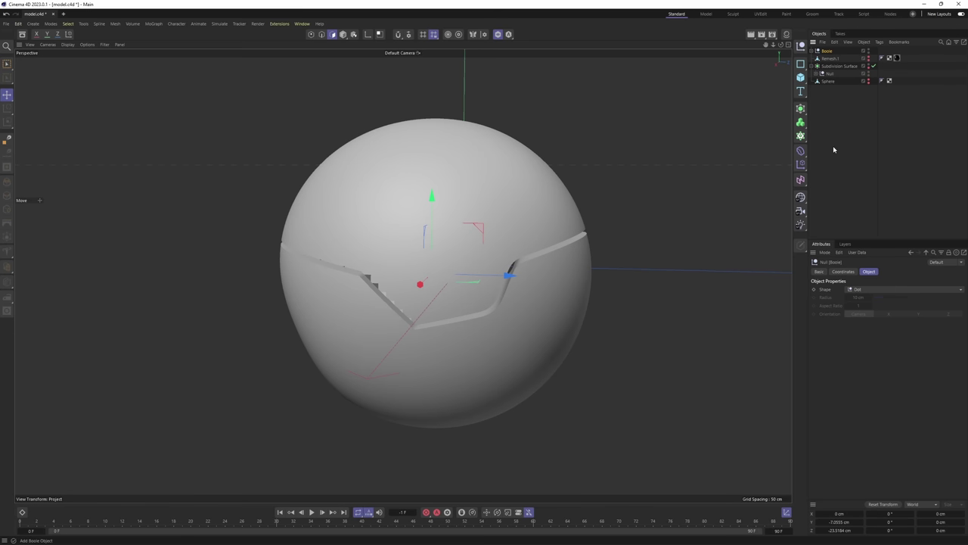
pyautogui.click(812, 50)
pyautogui.click(831, 67)
pyautogui.press('Delete')
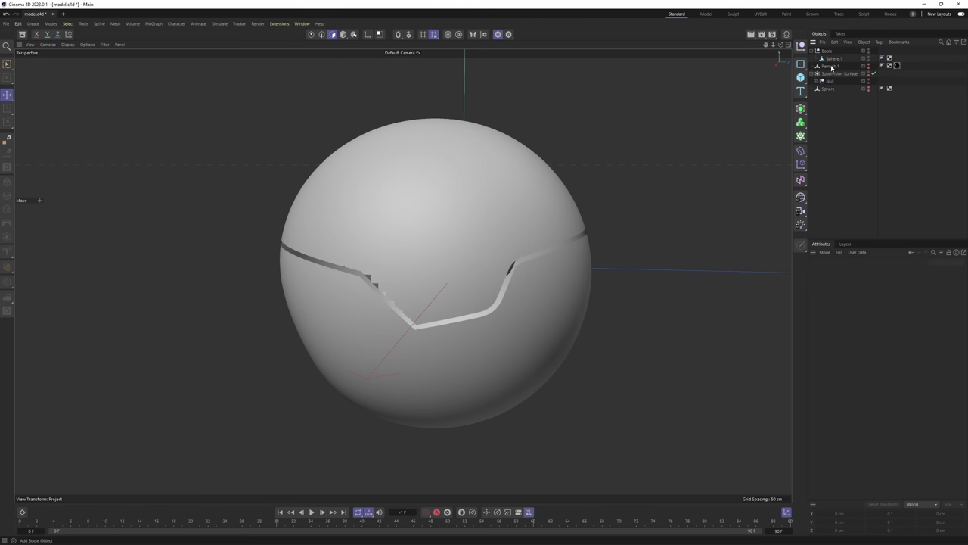
# Select the whole lower part of the cut Sphere.1 below the gap and delete its polygons
pyautogui.click(833, 61)
pyautogui.keyDown('alt'); pyautogui.moveTo(549, 271); pyautogui.dragTo(512, 269); pyautogui.keyUp('alt')
pyautogui.doubleClick(512, 270)
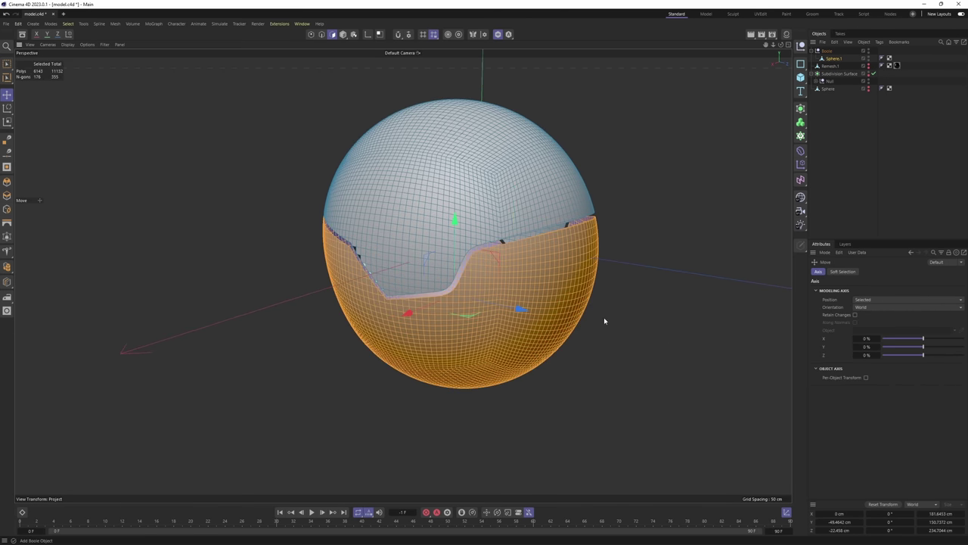
pyautogui.press('Delete')
pyautogui.keyDown('alt'); pyautogui.moveTo(485, 201); pyautogui.dragTo(541, 200, button='right'); pyautogui.keyUp('alt')
pyautogui.keyDown('alt'); pyautogui.moveTo(540, 199); pyautogui.dragTo(519, 218, button='middle'); pyautogui.keyUp('alt')
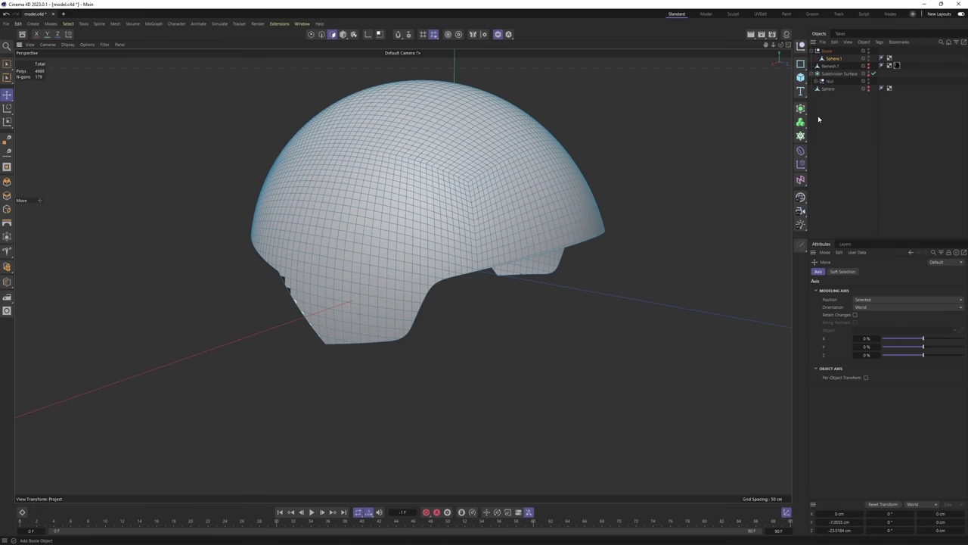
# Add a Remesh as the parent of the cut Sphere.1 and display the mesh with Gouraud Shading (Lines)
pyautogui.click(800, 108)
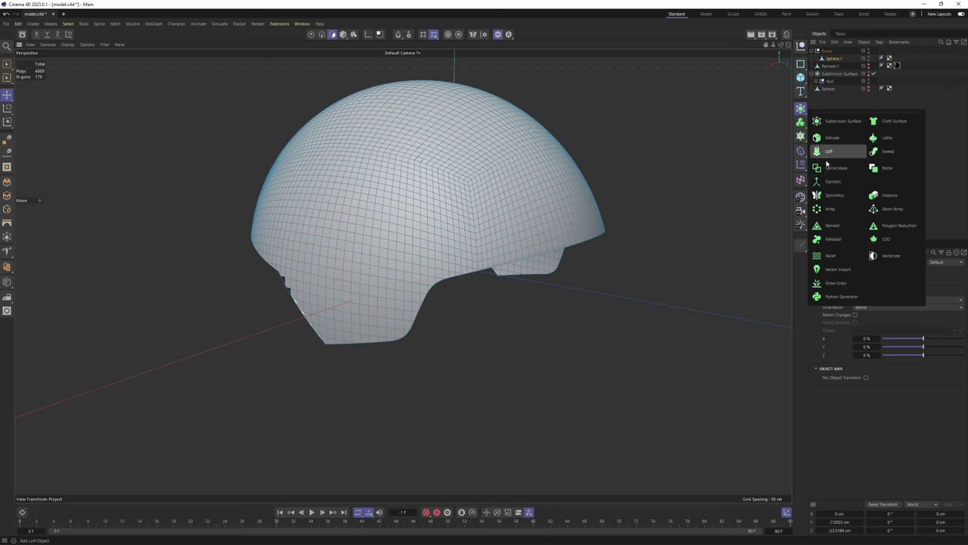
pyautogui.click(832, 225)
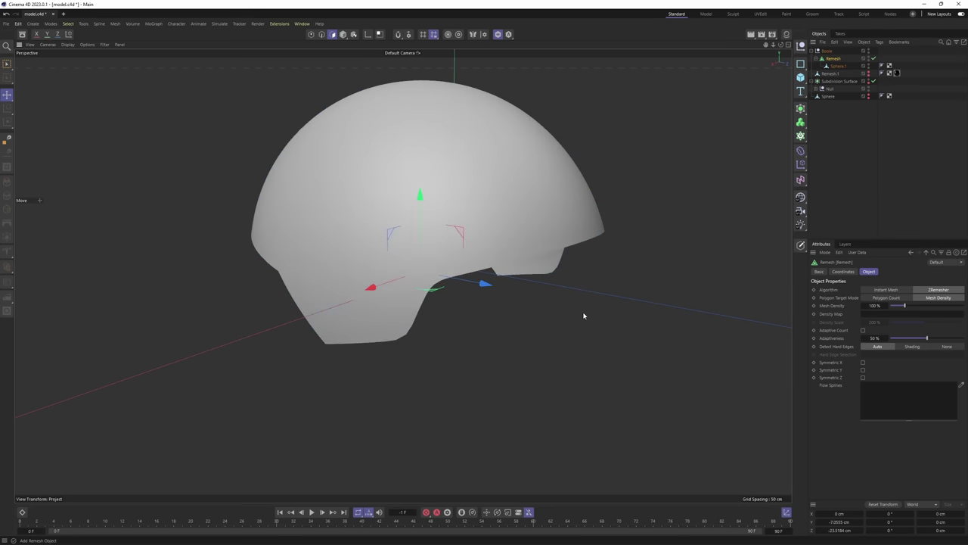
pyautogui.press('n')
pyautogui.press('b')
pyautogui.scroll(1, 569, 293)
pyautogui.keyDown('alt'); pyautogui.moveTo(540, 238); pyautogui.dragTo(476, 287); pyautogui.keyUp('alt')
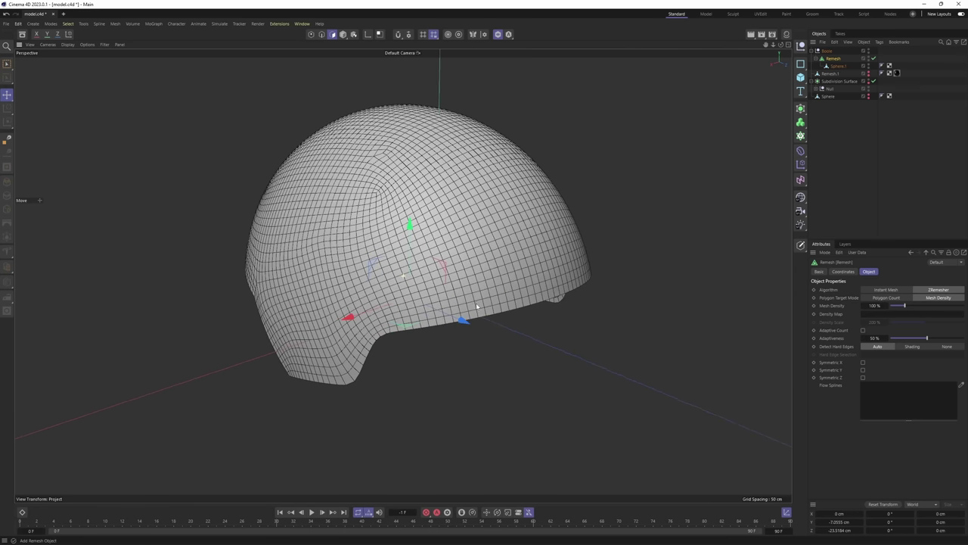
pyautogui.scroll(3, 476, 287)
# Set the Remesh's mesh density to 50%
pyautogui.doubleClick(873, 306)
pyautogui.write('50')
pyautogui.press('Return')
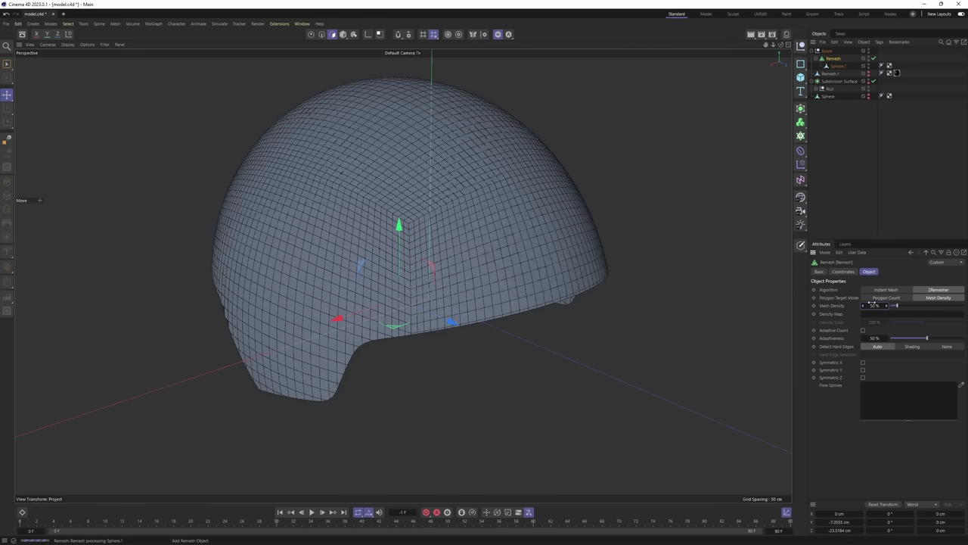
pyautogui.keyDown('alt'); pyautogui.moveTo(333, 302); pyautogui.dragTo(356, 259); pyautogui.keyUp('alt')
pyautogui.keyDown('alt'); pyautogui.moveTo(355, 259); pyautogui.dragTo(345, 267, button='middle'); pyautogui.keyUp('alt')
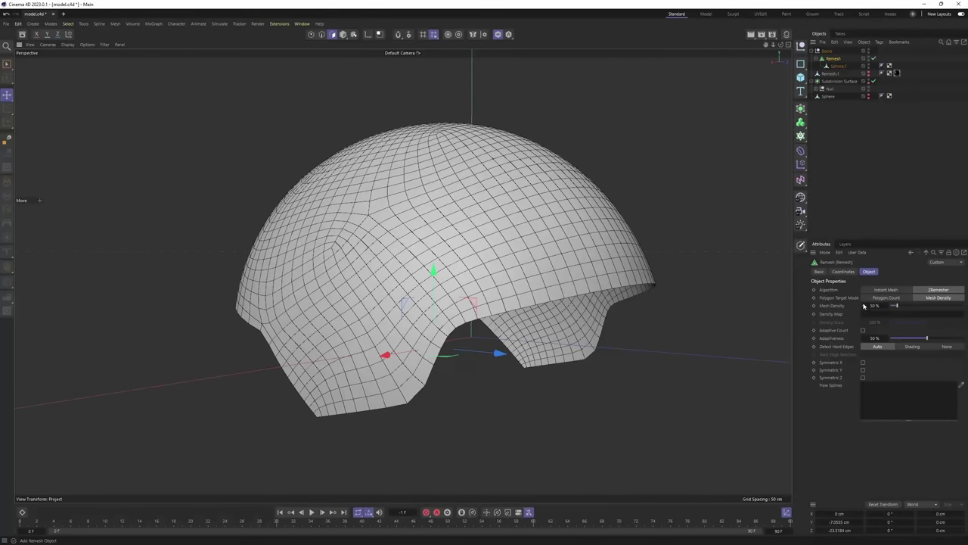
# Try the Remesh with a polygon count of 25 and a mesh density of 25%, and return to 50% density
pyautogui.click(879, 298)
pyautogui.doubleClick(875, 306)
pyautogui.write('25')
pyautogui.press('Return')
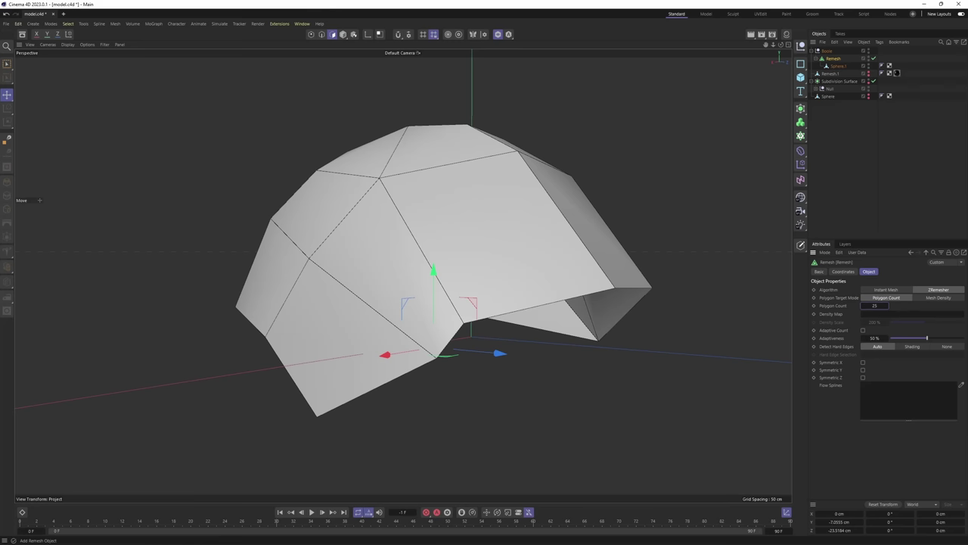
pyautogui.click(923, 298)
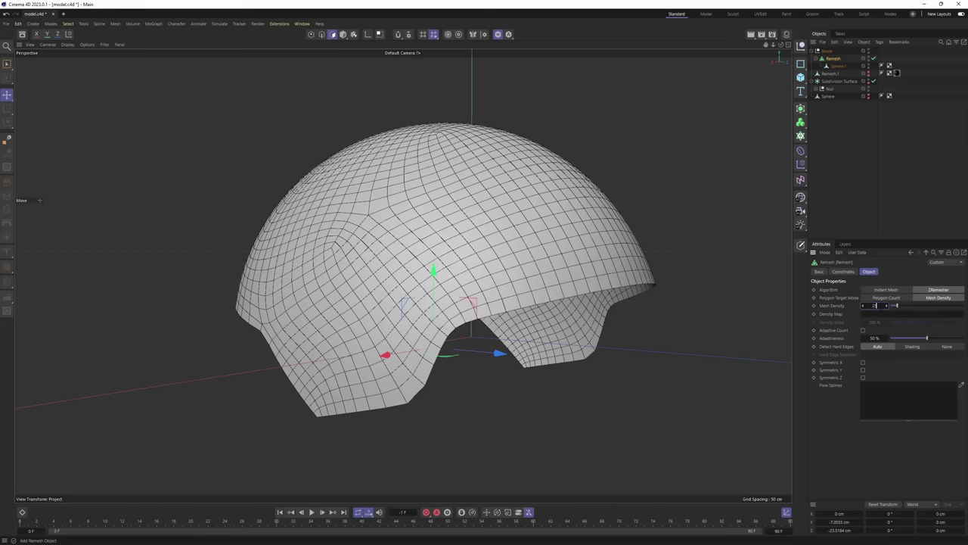
pyautogui.press('Return')
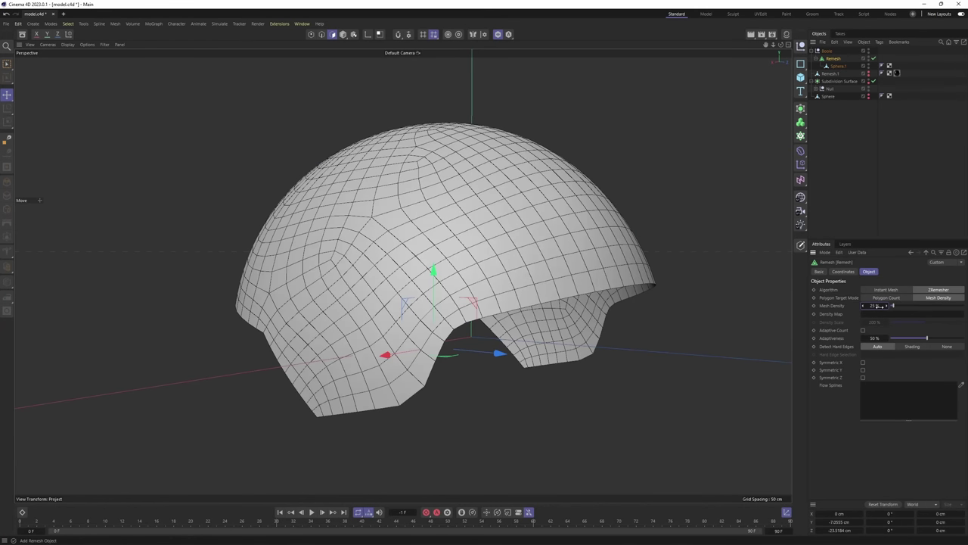
pyautogui.write('50')
pyautogui.press('Return')
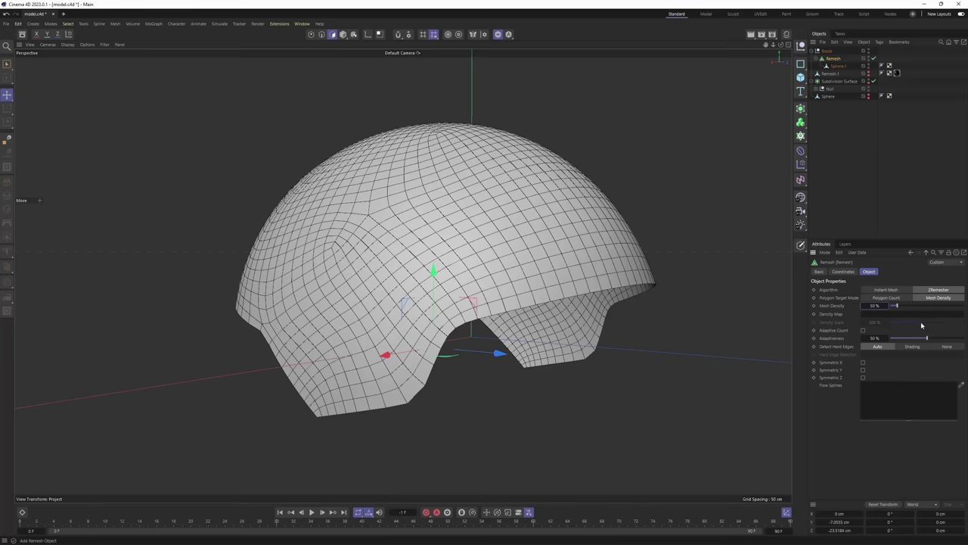
# Enable X symmetry for the Remesh and lower its adaptiveness to 0%
pyautogui.keyDown('alt'); pyautogui.moveTo(554, 260); pyautogui.dragTo(515, 310); pyautogui.keyUp('alt')
pyautogui.keyDown('alt'); pyautogui.moveTo(401, 275); pyautogui.dragTo(581, 348); pyautogui.keyUp('alt')
pyautogui.click(863, 362)
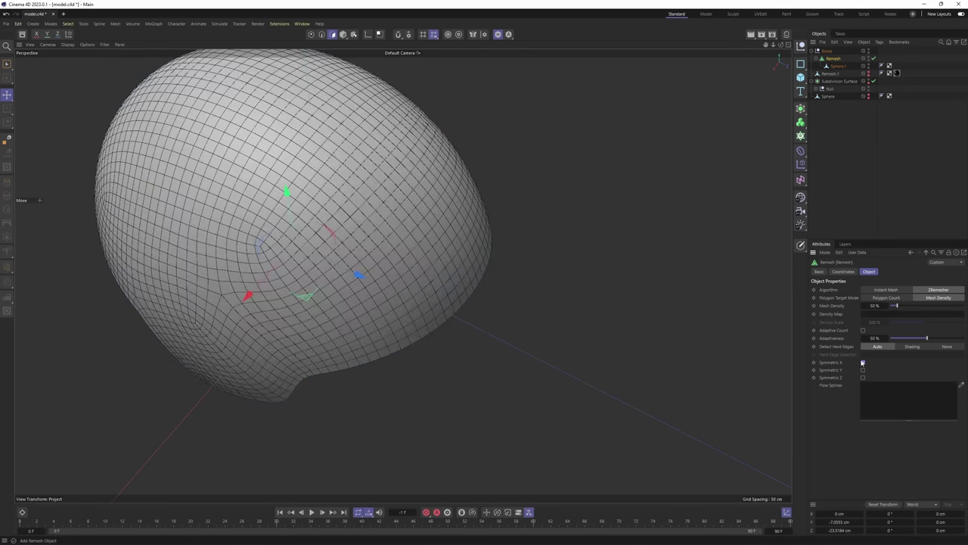
pyautogui.keyDown('alt'); pyautogui.moveTo(522, 299); pyautogui.dragTo(573, 201); pyautogui.keyUp('alt')
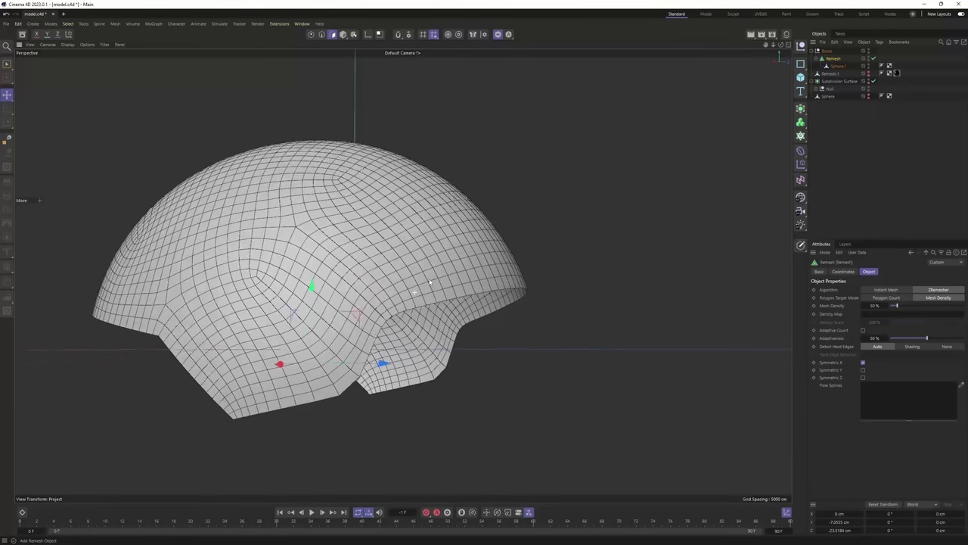
pyautogui.keyDown('alt'); pyautogui.moveTo(573, 201); pyautogui.dragTo(584, 198); pyautogui.keyUp('alt')
pyautogui.moveTo(928, 338); pyautogui.dragTo(890, 345)
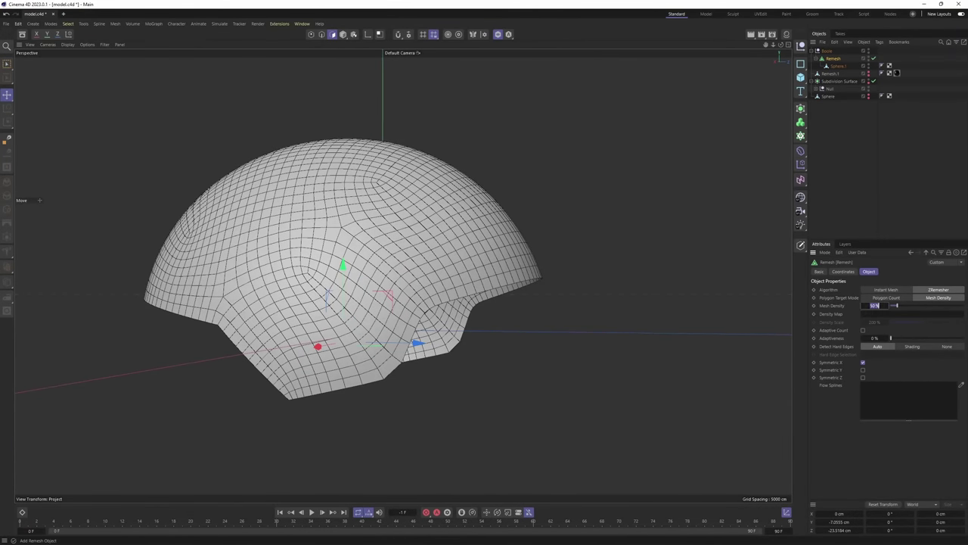
# Compare Remesh mesh densities of 25% and 35%, and restore the density to 50%
pyautogui.press('Return')
pyautogui.write('25')
pyautogui.press('Return')
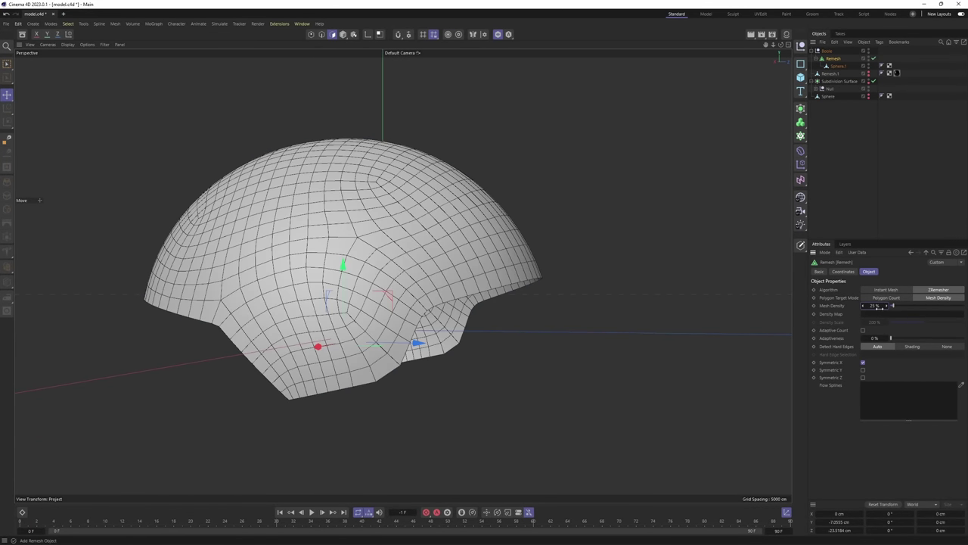
pyautogui.write('35')
pyautogui.press('Return')
pyautogui.write('50')
pyautogui.press('Return')
# Make the Remesh editable and move all its polygons inward along their normals by about -0.31 cm
pyautogui.keyDown('alt'); pyautogui.moveTo(635, 219); pyautogui.dragTo(542, 196); pyautogui.keyUp('alt')
pyautogui.press('c')
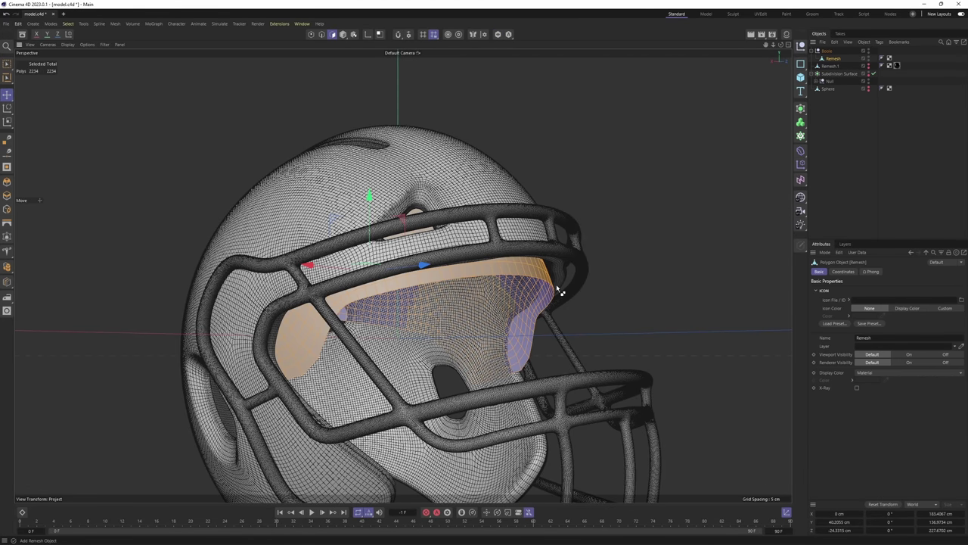
pyautogui.press('d')
pyautogui.scroll(3, 502, 268)
pyautogui.scroll(4, 501, 268)
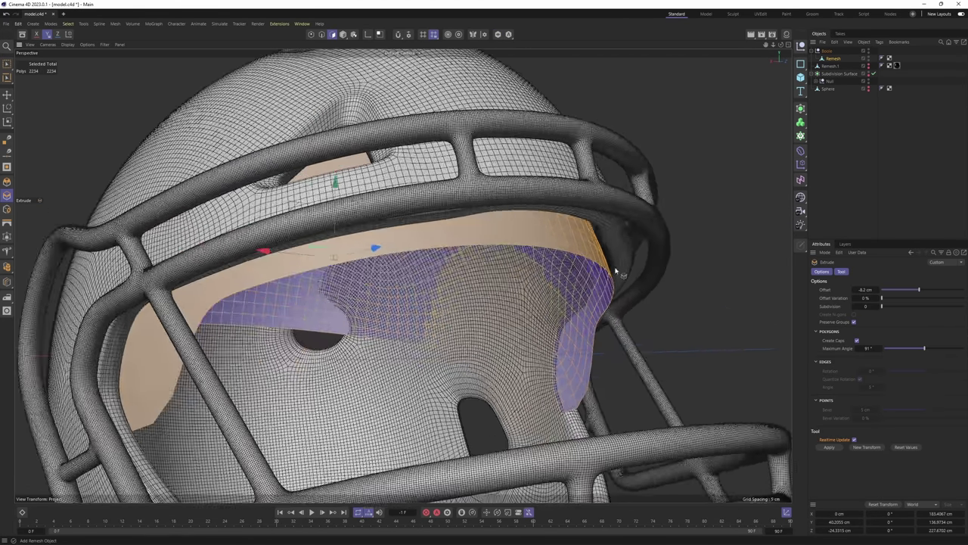
pyautogui.rightClick(617, 271)
pyautogui.moveTo(711, 500)
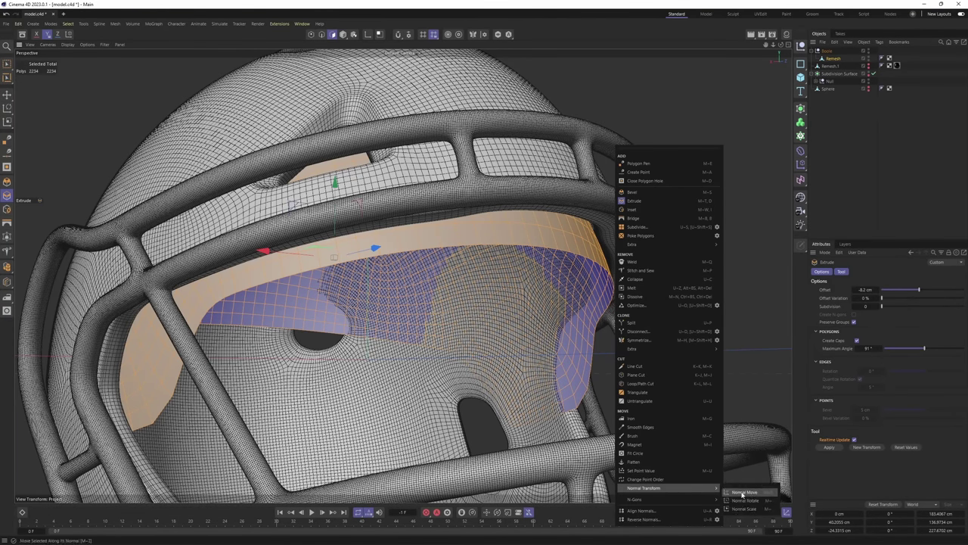
pyautogui.click(741, 493)
pyautogui.moveTo(707, 378); pyautogui.dragTo(674, 378)
pyautogui.keyDown('alt'); pyautogui.moveTo(605, 284); pyautogui.dragTo(575, 272); pyautogui.keyUp('alt')
# Extrude all padding polygons inward by about -5.29 cm with Create Caps enabled to give the shell thickness
pyautogui.rightClick(600, 267)
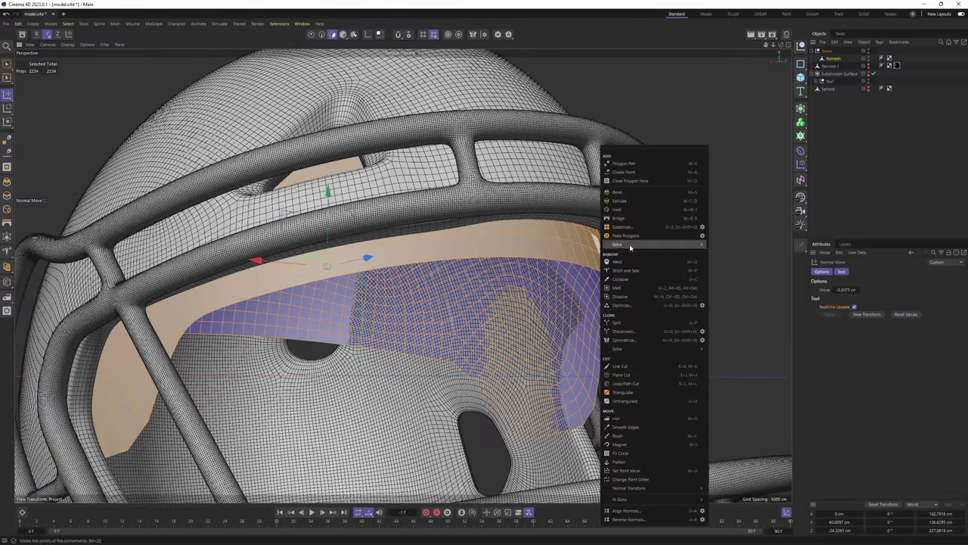
pyautogui.click(629, 201)
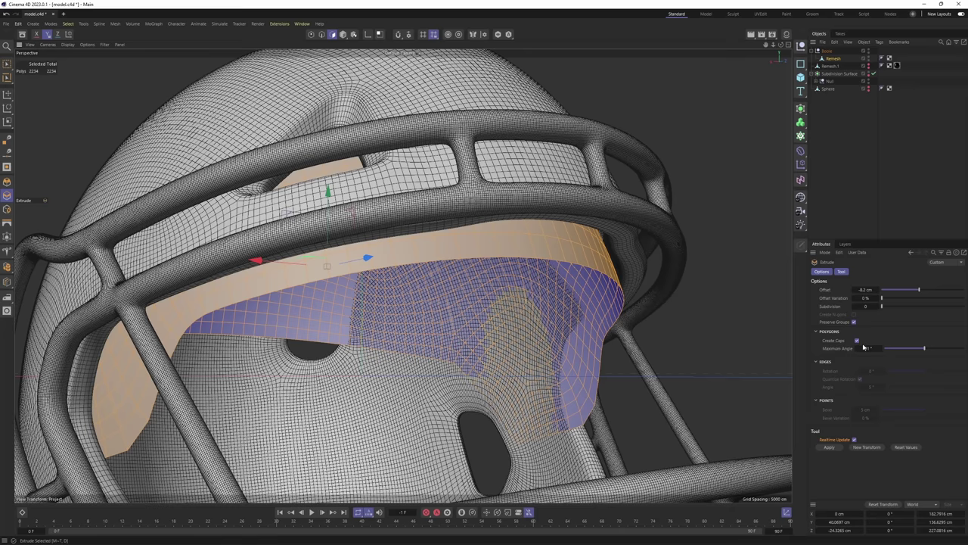
pyautogui.moveTo(708, 323); pyautogui.dragTo(665, 324)
pyautogui.keyDown('alt'); pyautogui.moveTo(469, 284); pyautogui.dragTo(413, 300); pyautogui.keyUp('alt')
# Select the outer edge loop around the padding's rim and slide a copy of it about 3 cm up the outer surface
pyautogui.press('u')
pyautogui.press('l')
pyautogui.click(441, 292)
pyautogui.press('e')
pyautogui.press('Return')
pyautogui.scroll(2, 380, 316)
pyautogui.doubleClick(421, 300)
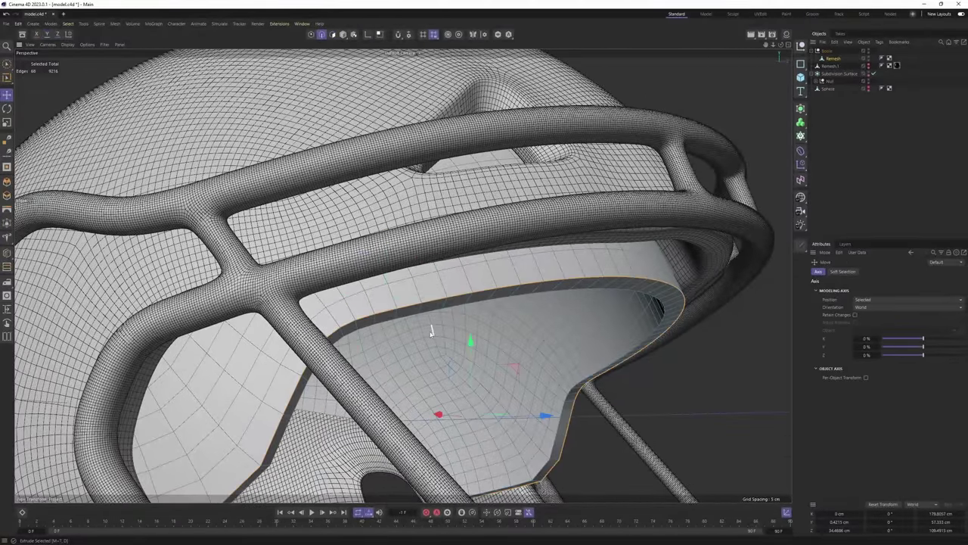
pyautogui.scroll(-2, 425, 315)
pyautogui.press('m')
pyautogui.press('o')
pyautogui.scroll(2, 447, 307)
pyautogui.rightClick(456, 305)
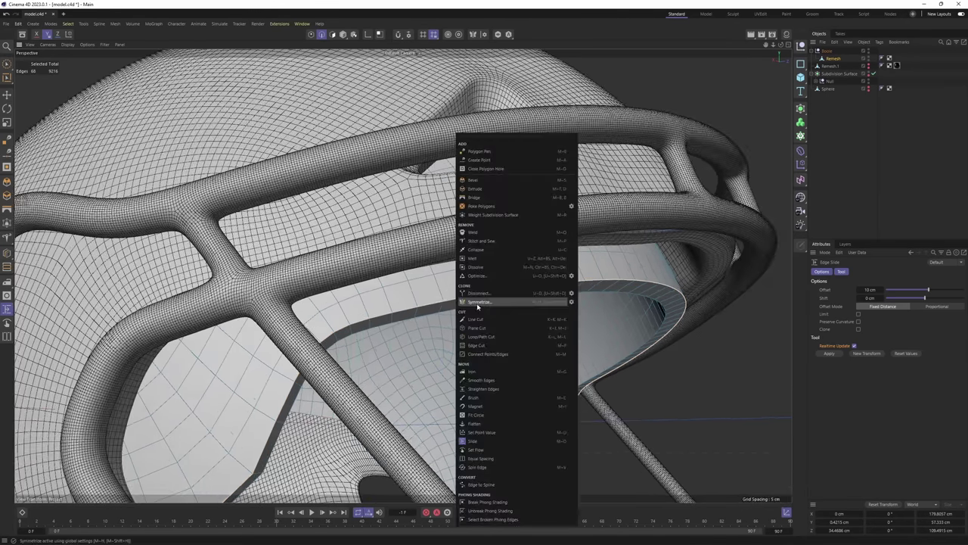
pyautogui.click(505, 440)
pyautogui.keyDown('alt'); pyautogui.moveTo(469, 313); pyautogui.dragTo(517, 292, button='middle'); pyautogui.keyUp('alt')
pyautogui.scroll(2, 529, 283)
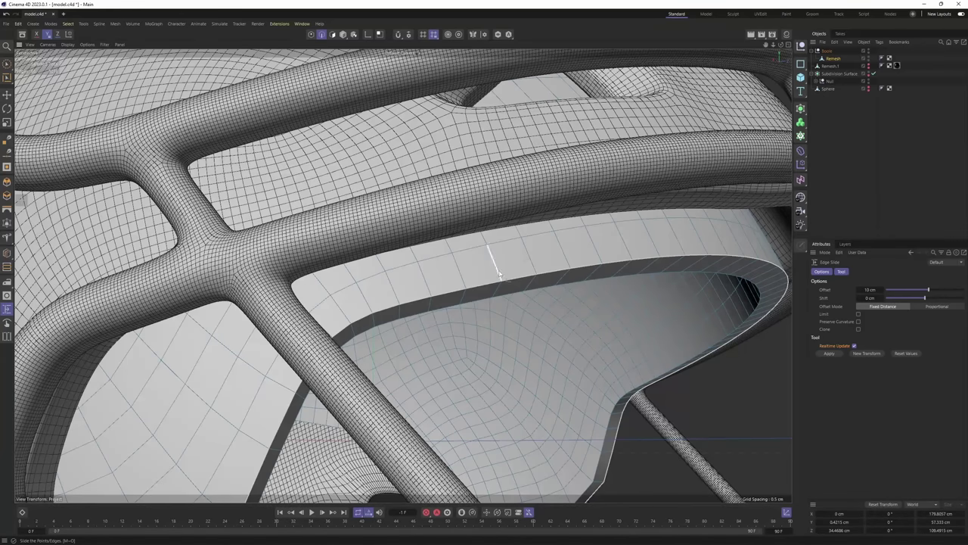
pyautogui.moveTo(514, 281)
pyautogui.mouseDown()
pyautogui.moveTo(505, 261)
pyautogui.moveTo(512, 283)
pyautogui.mouseUp()
pyautogui.press('Return')
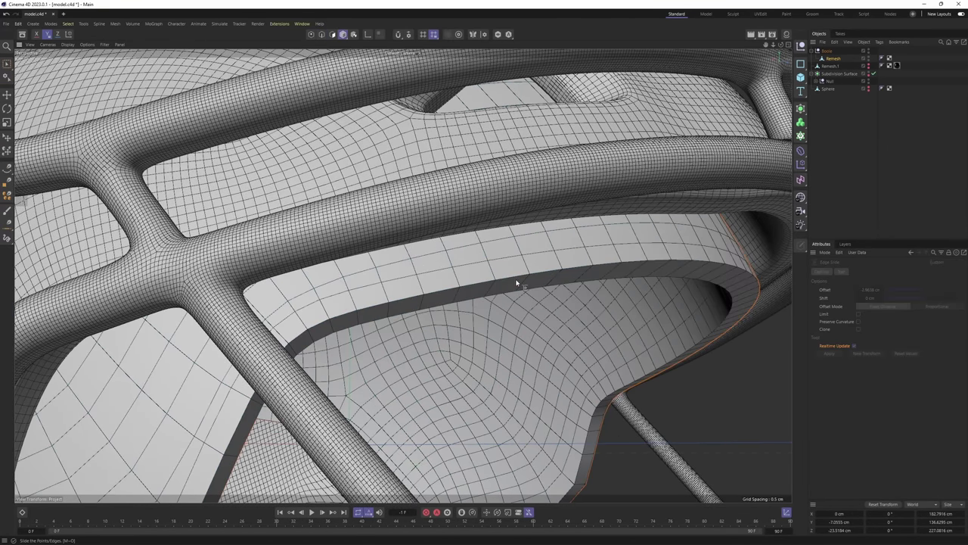
# Select the polygon loop beside the padding's outer rim edge and extrude it by about -0.65 cm with Create Caps disabled
pyautogui.press('space')
pyautogui.press('Return')
pyautogui.click(493, 274)
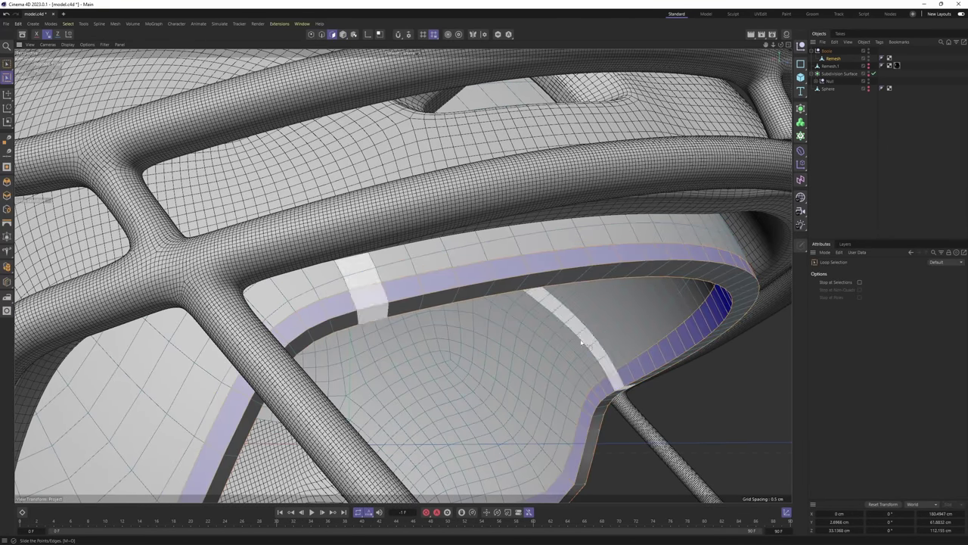
pyautogui.keyDown('alt'); pyautogui.moveTo(566, 312); pyautogui.dragTo(638, 273, button='right'); pyautogui.keyUp('alt')
pyautogui.press('d')
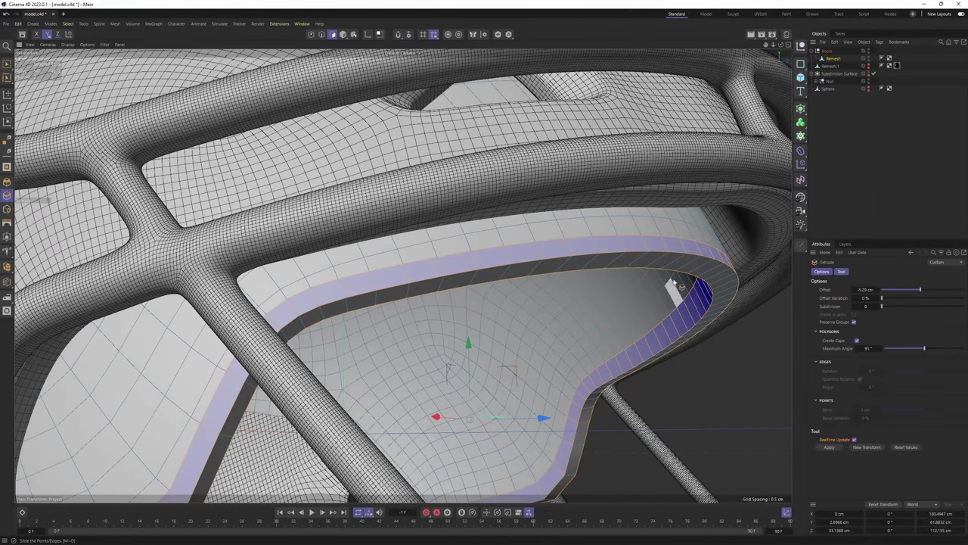
pyautogui.click(858, 341)
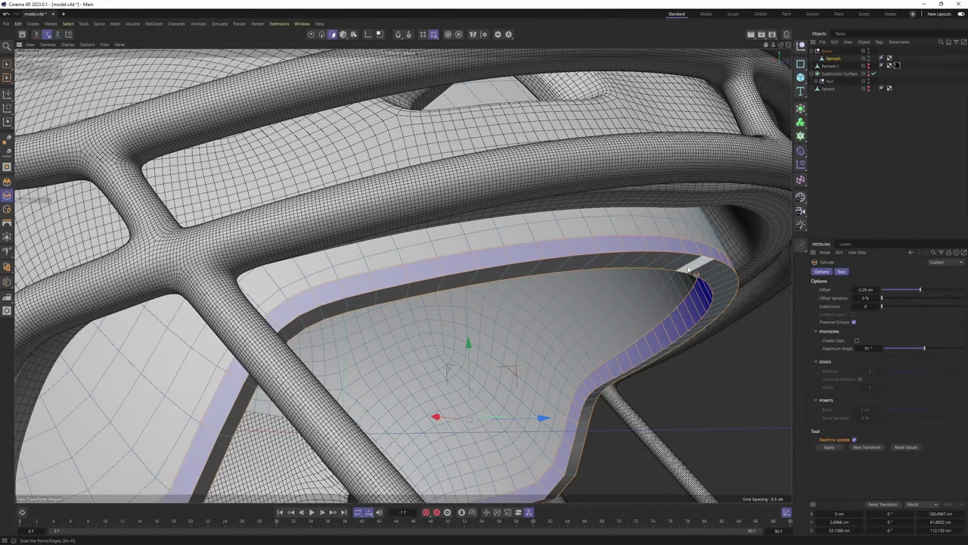
pyautogui.keyDown('alt'); pyautogui.moveTo(641, 275); pyautogui.dragTo(668, 282, button='right'); pyautogui.keyUp('alt')
pyautogui.moveTo(668, 283); pyautogui.dragTo(633, 281)
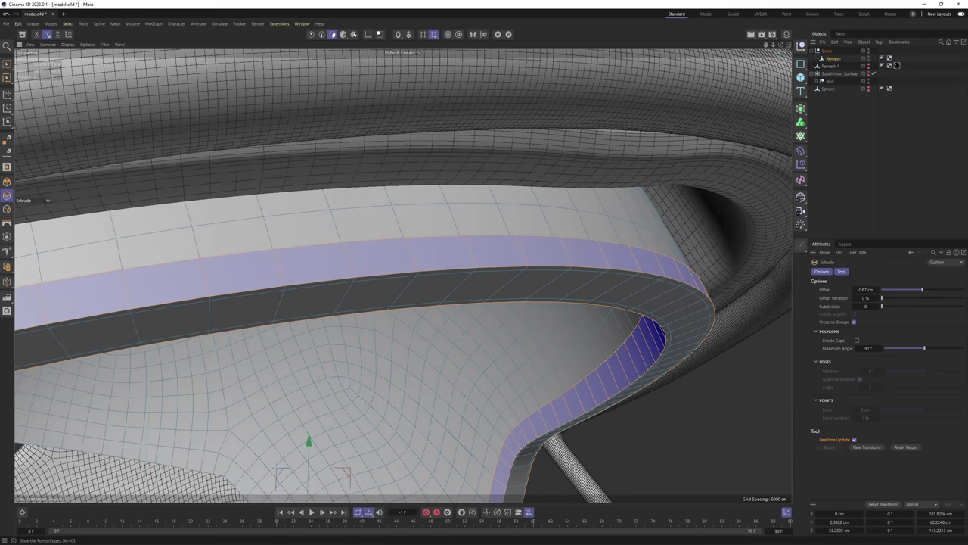
# Select the polygon loop on the padding's rim face and move it along its normals by about -1.85 cm
pyautogui.keyDown('alt'); pyautogui.moveTo(628, 270); pyautogui.dragTo(582, 264, button='right'); pyautogui.keyUp('alt')
pyautogui.keyDown('alt'); pyautogui.moveTo(581, 264); pyautogui.dragTo(449, 233); pyautogui.keyUp('alt')
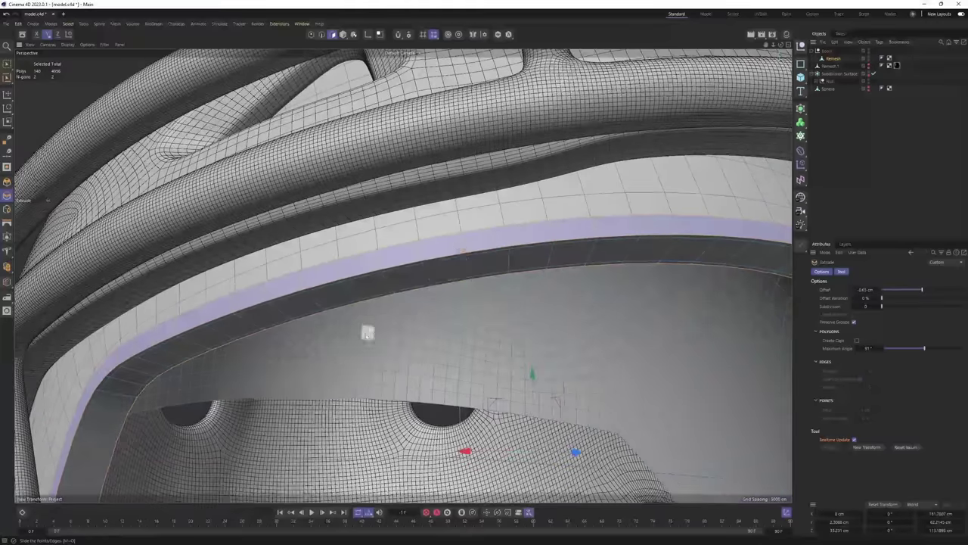
pyautogui.press('u')
pyautogui.press('l')
pyautogui.click(230, 339)
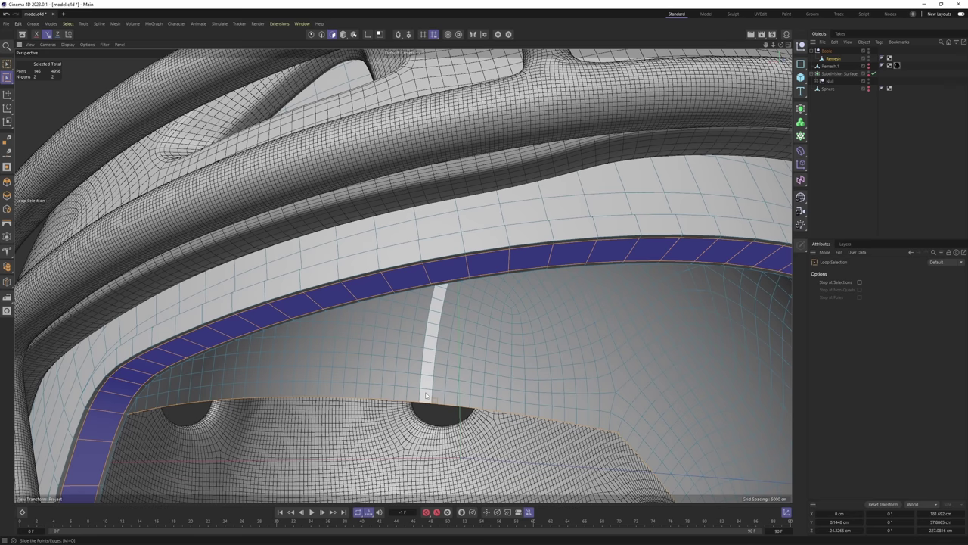
pyautogui.press('m')
pyautogui.press('z')
pyautogui.keyDown('alt'); pyautogui.moveTo(374, 392); pyautogui.dragTo(297, 332); pyautogui.keyUp('alt')
# Scale the selected rim-face loop down slightly with Normal Scale
pyautogui.rightClick(339, 332)
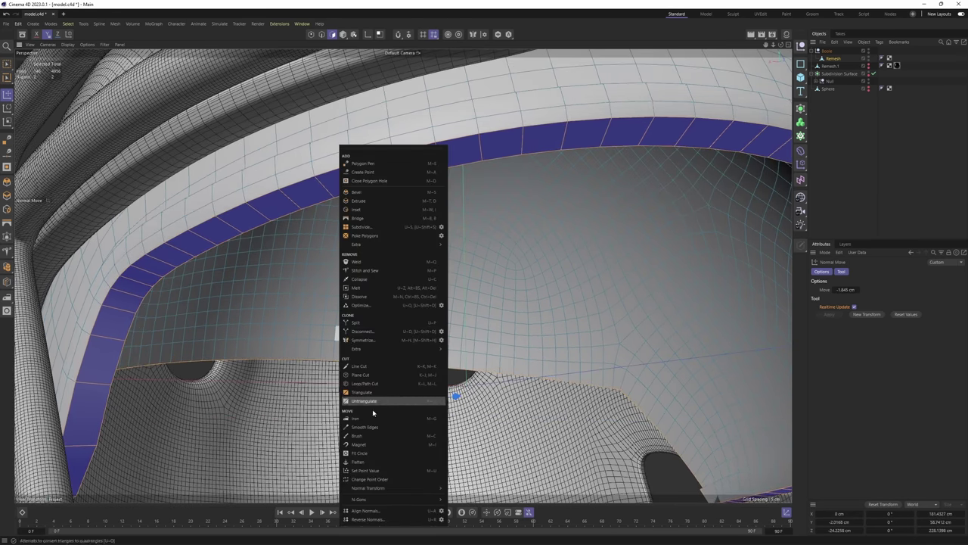
pyautogui.moveTo(408, 487)
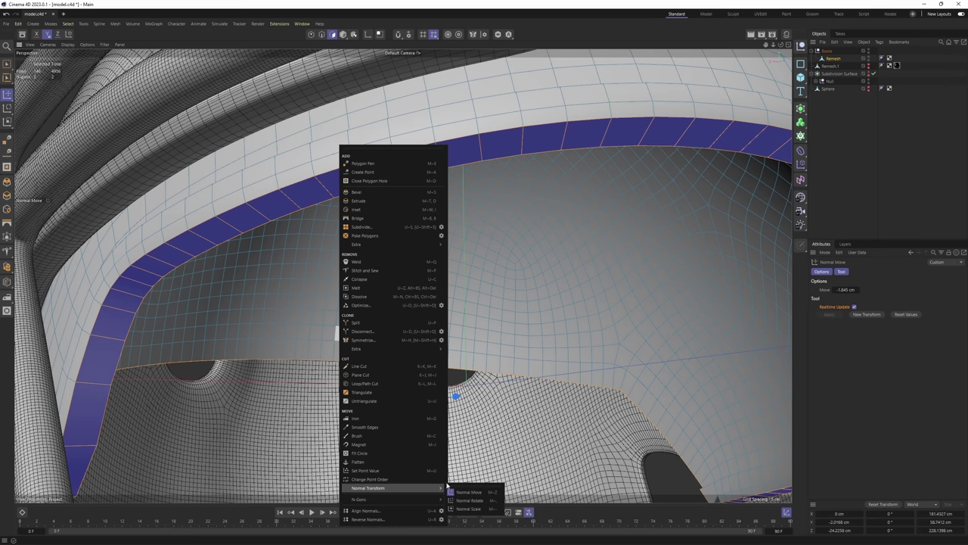
pyautogui.moveTo(564, 377); pyautogui.dragTo(530, 376)
# Isolate the padding and add two loop cuts near its rim edge, at offsets of about 80.7% and 21.8%
pyautogui.keyDown('alt'); pyautogui.moveTo(530, 376); pyautogui.dragTo(496, 255); pyautogui.keyUp('alt')
pyautogui.click(498, 34)
pyautogui.press('k')
pyautogui.press('l')
pyautogui.scroll(2, 315, 249)
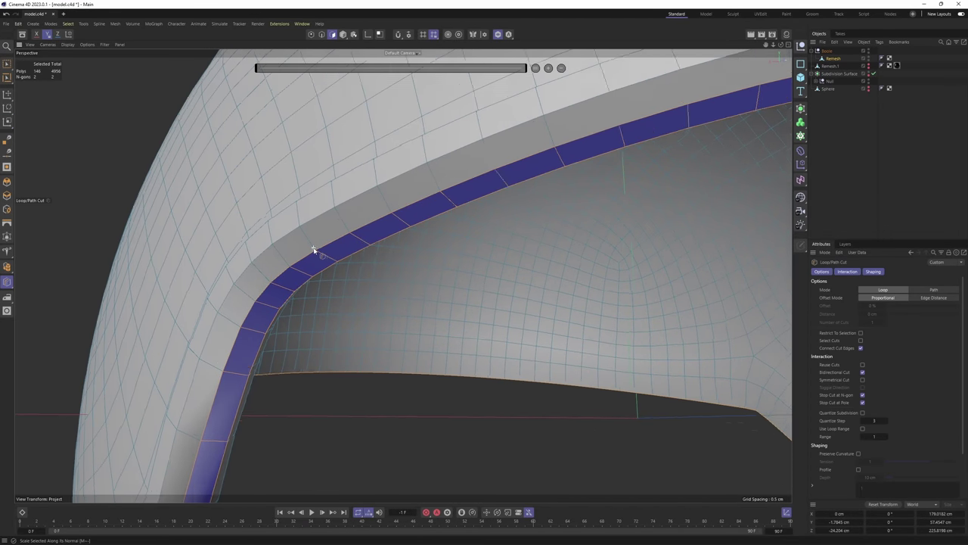
pyautogui.click(311, 245)
pyautogui.click(298, 215)
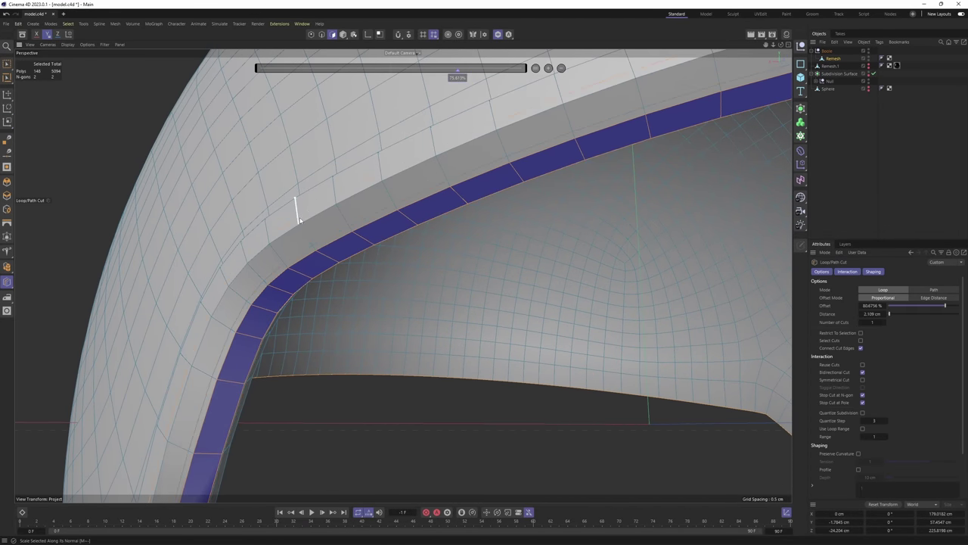
pyautogui.keyDown('alt'); pyautogui.moveTo(305, 189); pyautogui.dragTo(352, 214); pyautogui.keyUp('alt')
pyautogui.click(294, 195)
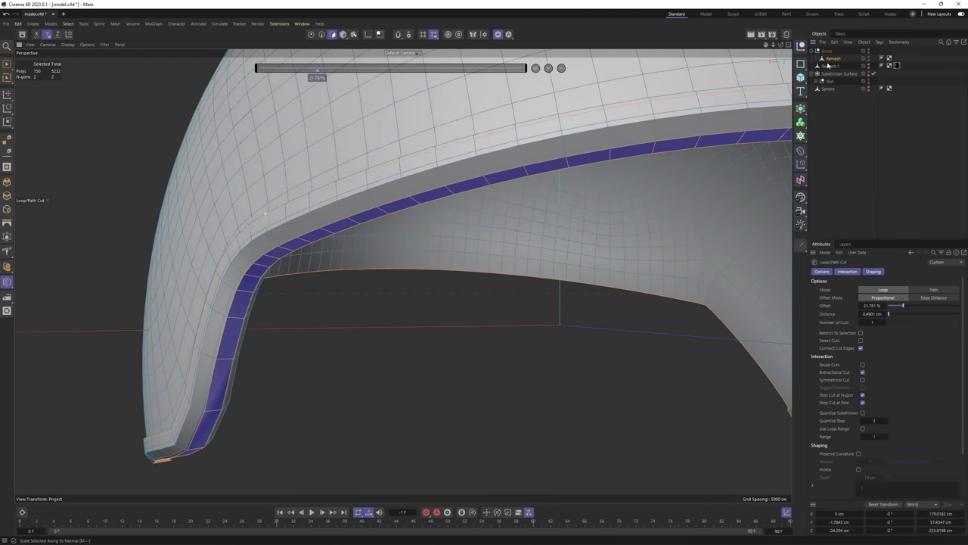
# Place the padding mesh inside the null under the Subdivision Surface and rename the null as helmet
pyautogui.click(817, 81)
pyautogui.moveTo(833, 59); pyautogui.dragTo(835, 84)
pyautogui.doubleClick(833, 74)
pyautogui.write('helmet')
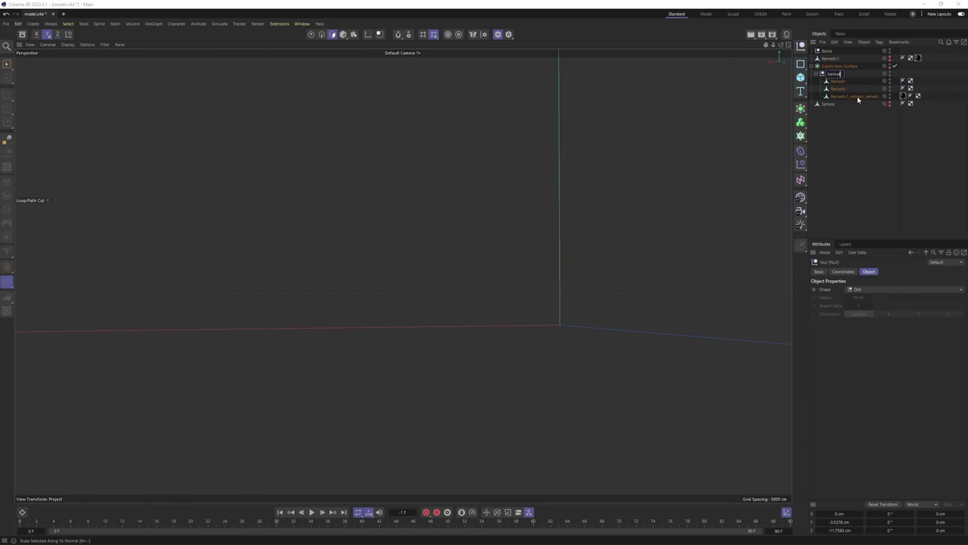
pyautogui.press('Return')
# Move the Subdivision Surface to the head of the object hierarchy and delete the emptied Boole
pyautogui.click(811, 66)
pyautogui.moveTo(833, 66); pyautogui.dragTo(836, 48)
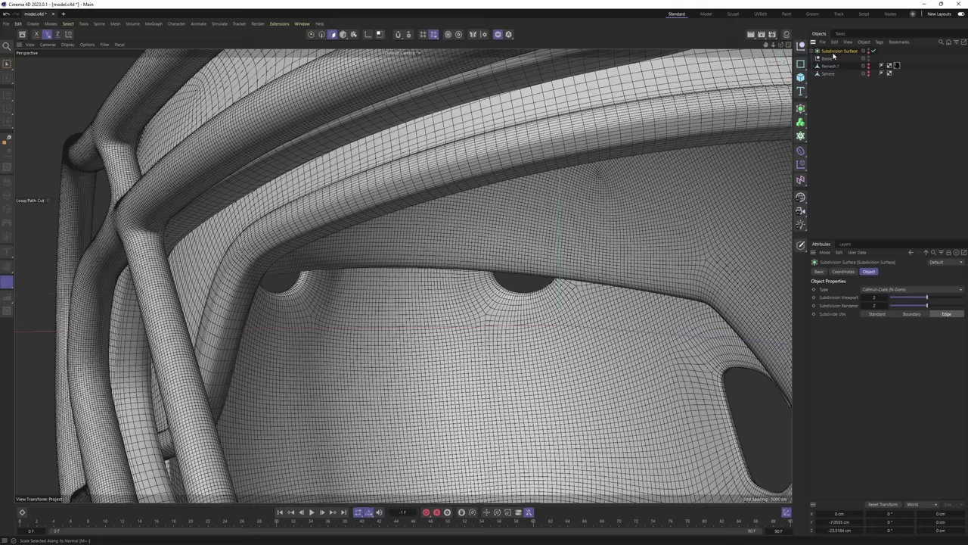
pyautogui.click(831, 59)
pyautogui.press('Delete')
# Display the model in plain Gouraud shading without wireframe and inspect the whole helmet
pyautogui.scroll(-2, 556, 156)
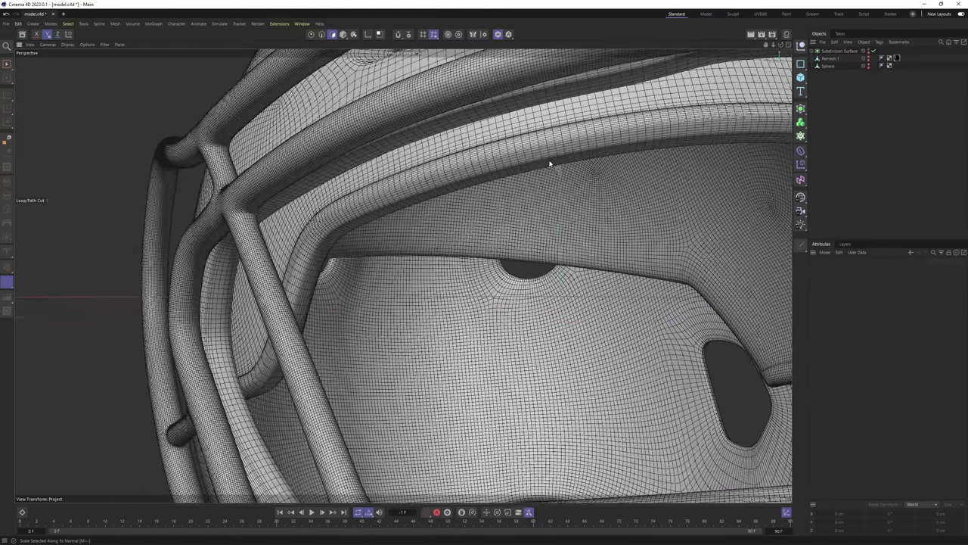
pyautogui.scroll(-2, 525, 178)
pyautogui.press('n')
pyautogui.press('a')
pyautogui.scroll(-5, 524, 180)
pyautogui.keyDown('alt'); pyautogui.moveTo(455, 168); pyautogui.dragTo(557, 249); pyautogui.keyUp('alt')
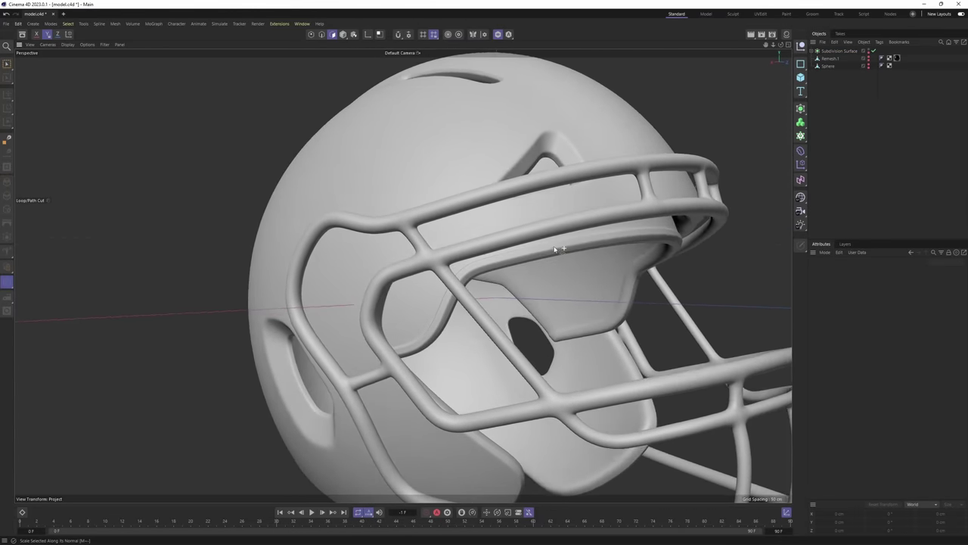
pyautogui.scroll(-4, 551, 271)
pyautogui.moveTo(480, 303)
pyautogui.keyDown('alt'); pyautogui.mouseDown()
pyautogui.moveTo(429, 286)
pyautogui.moveTo(476, 296)
pyautogui.mouseUp(); pyautogui.keyUp('alt')
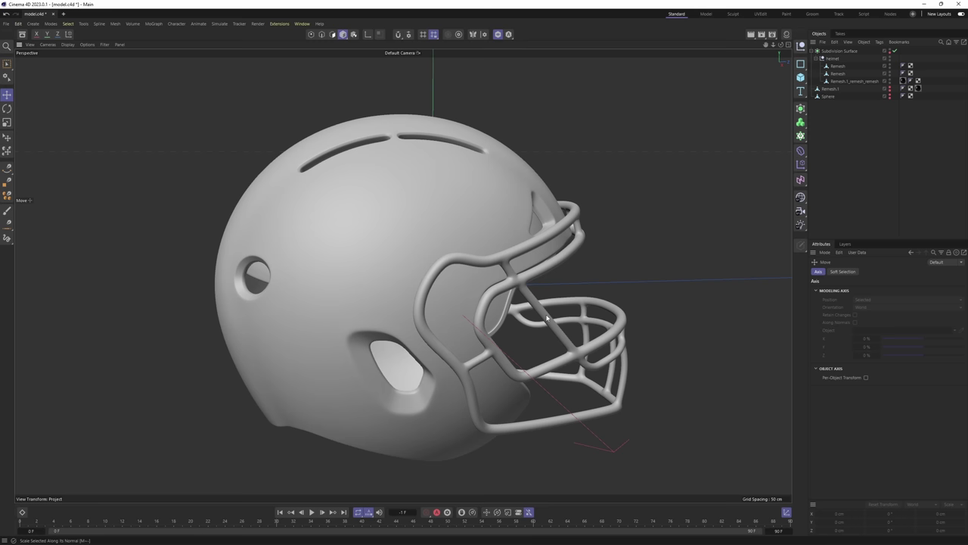
# Show the scene's materials and select the glossy black material Mat used on the helmet shell
pyautogui.click(786, 36)
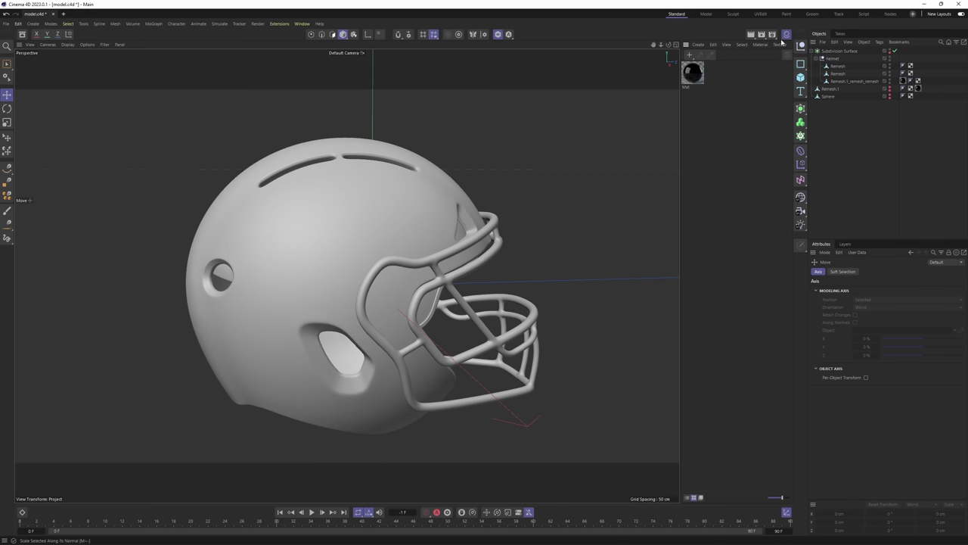
pyautogui.doubleClick(717, 121)
pyautogui.hotkey('ctrl', 'z')
pyautogui.click(697, 73)
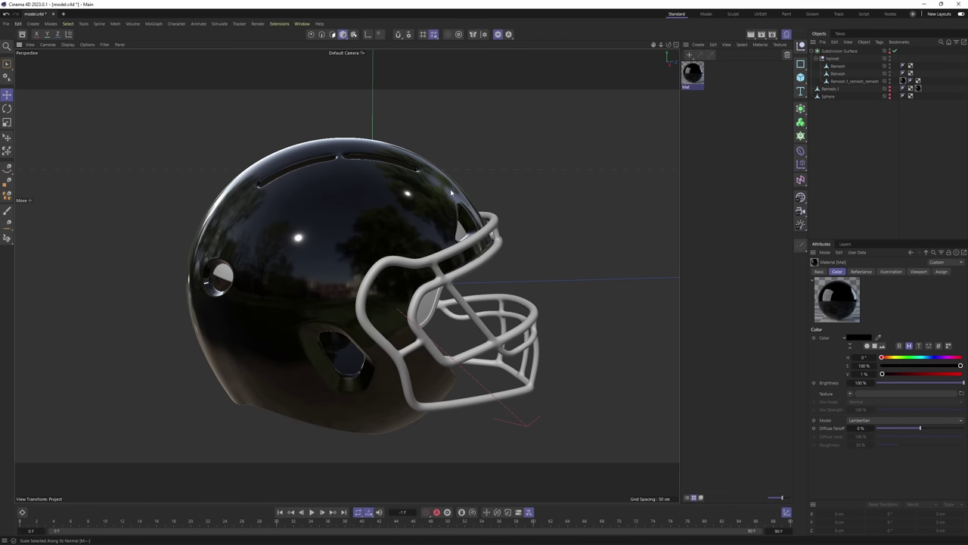
pyautogui.keyDown('alt'); pyautogui.moveTo(469, 171); pyautogui.dragTo(519, 232); pyautogui.keyUp('alt')
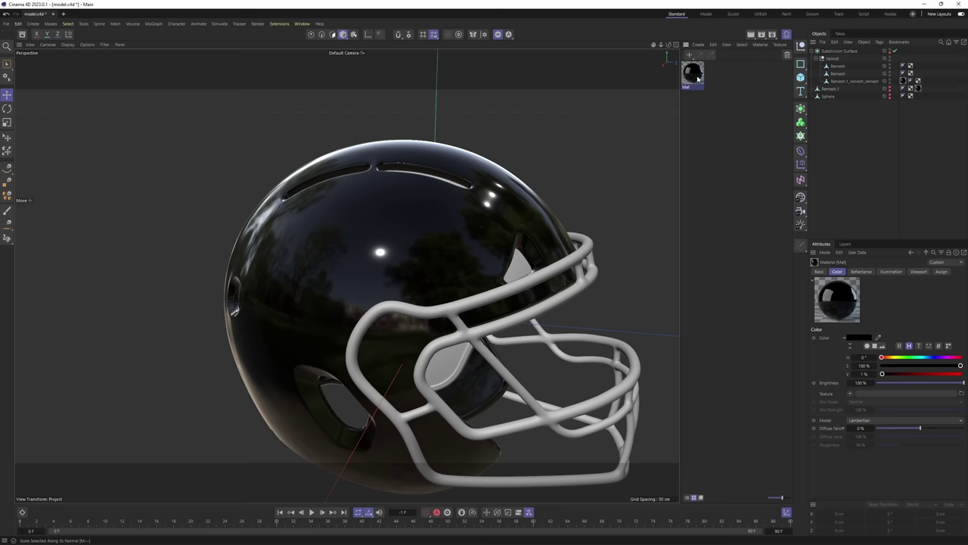
# Load houston-texans-symbol_1_0 as the Color texture of material Mat without copying the image to the project location
pyautogui.doubleClick(698, 77)
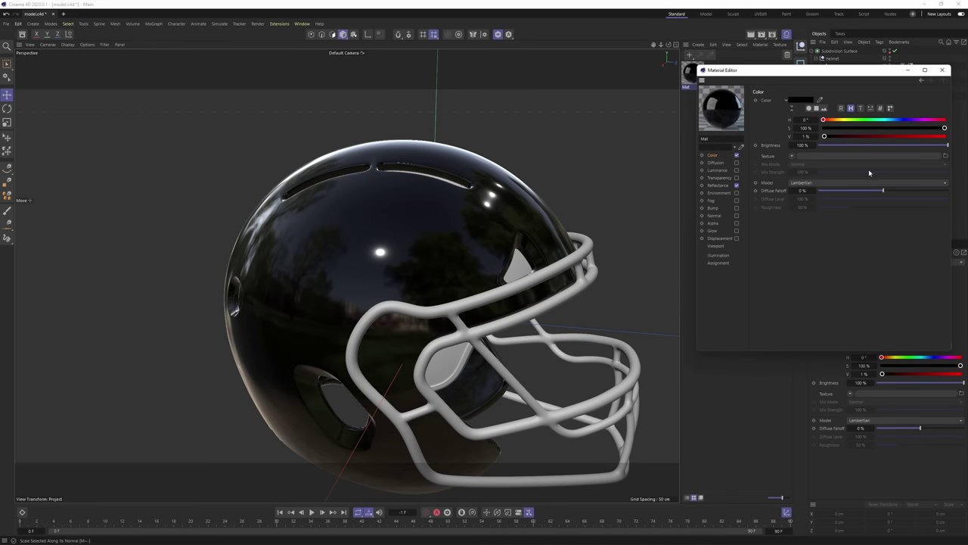
pyautogui.click(946, 155)
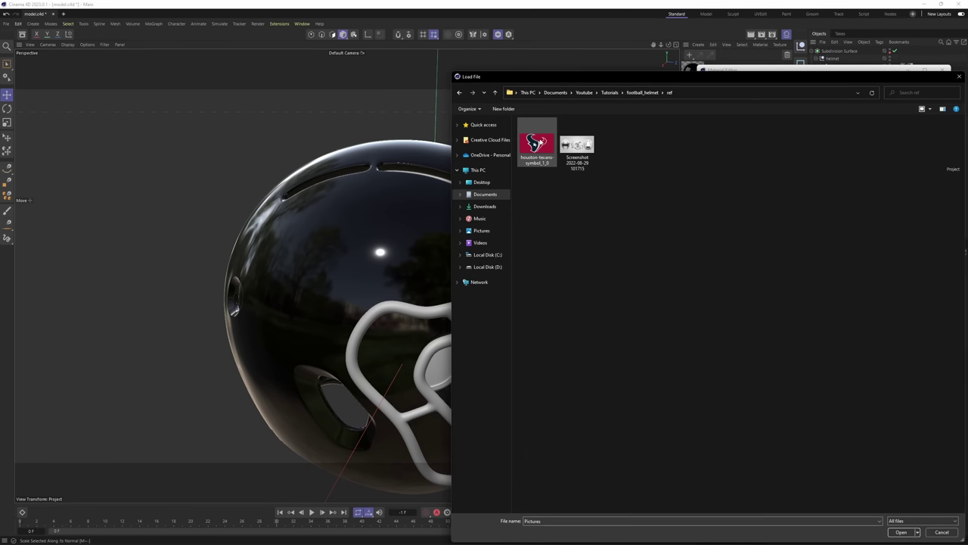
pyautogui.doubleClick(540, 144)
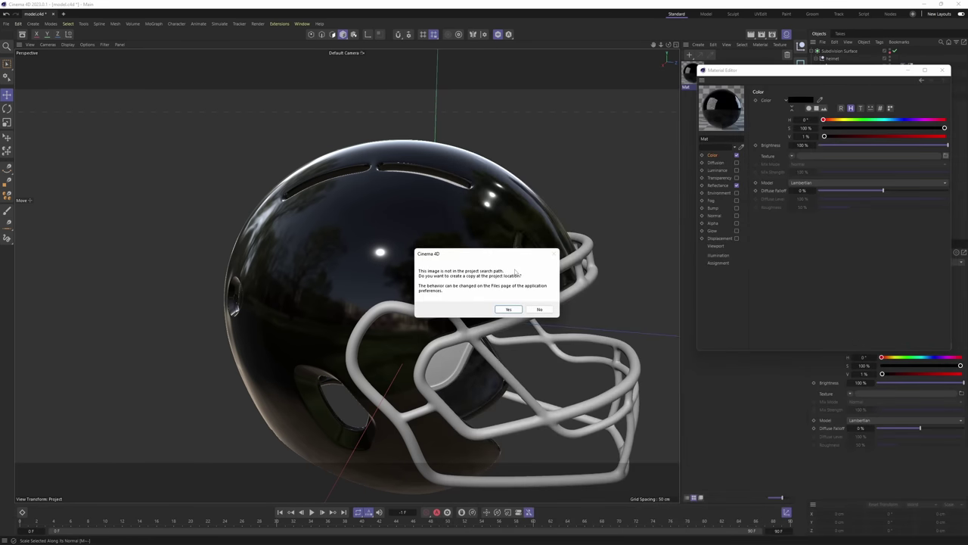
pyautogui.click(539, 309)
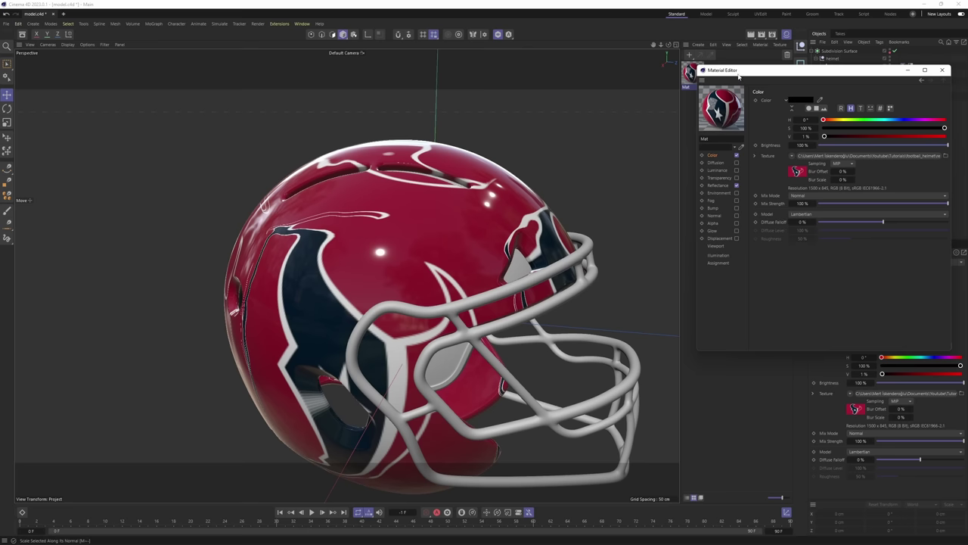